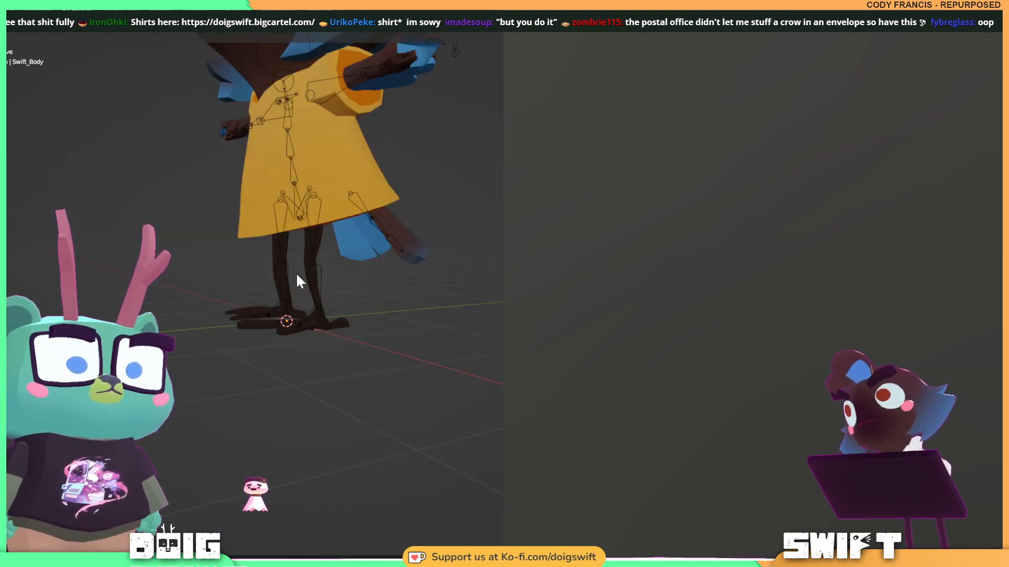
# Enter Edit Mode on the bird's body and select the edge loop around the front toe near its base.
pyautogui.moveTo(297, 281); pyautogui.dragTo(388, 302, button='middle')
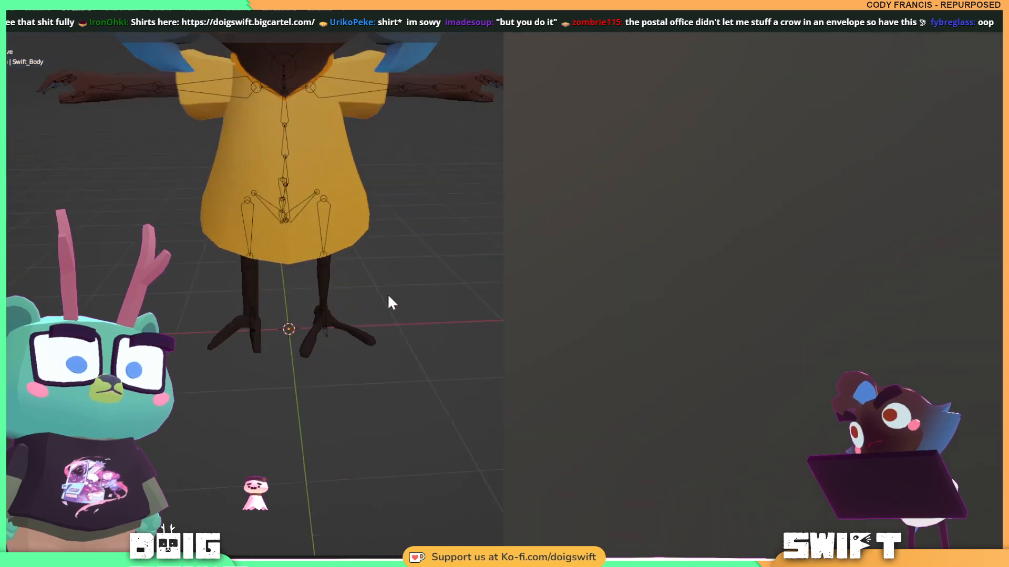
pyautogui.scroll(4, 335, 299)
pyautogui.moveTo(334, 334); pyautogui.dragTo(304, 292, button='middle')
pyautogui.scroll(3, 391, 335)
pyautogui.click(311, 338)
pyautogui.press('Tab')
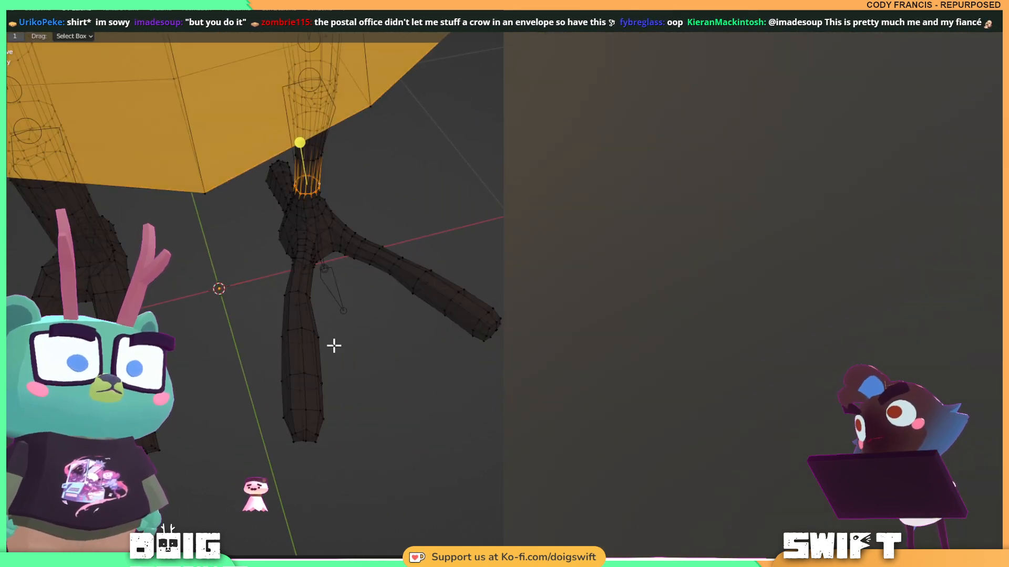
pyautogui.moveTo(334, 345)
pyautogui.mouseDown(button='middle')
pyautogui.moveTo(338, 353)
pyautogui.moveTo(333, 331)
pyautogui.mouseUp(button='middle')
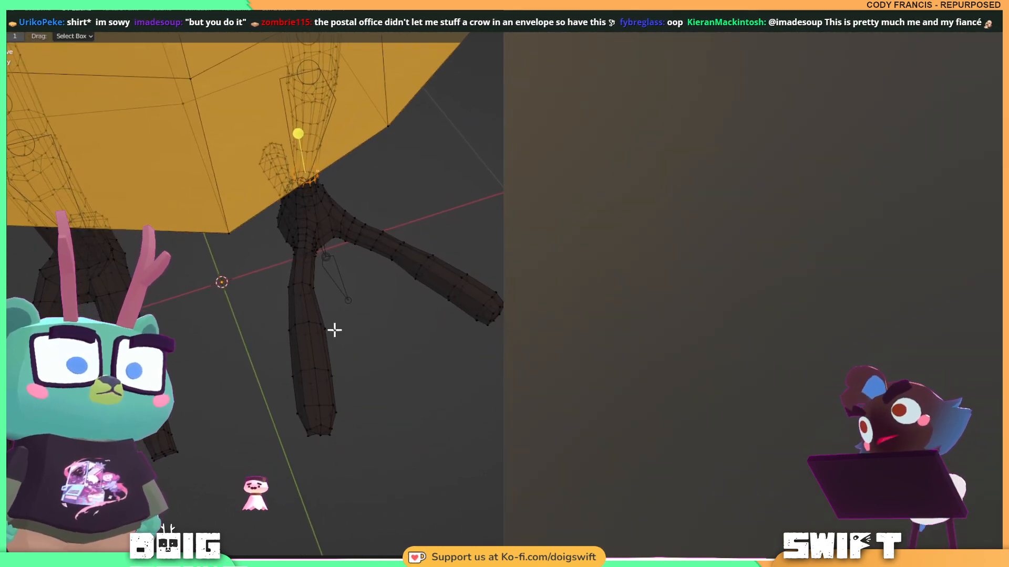
pyautogui.keyDown('alt'); pyautogui.click(338, 335); pyautogui.keyUp('alt')
pyautogui.keyDown('alt'); pyautogui.click(304, 274); pyautogui.keyUp('alt')
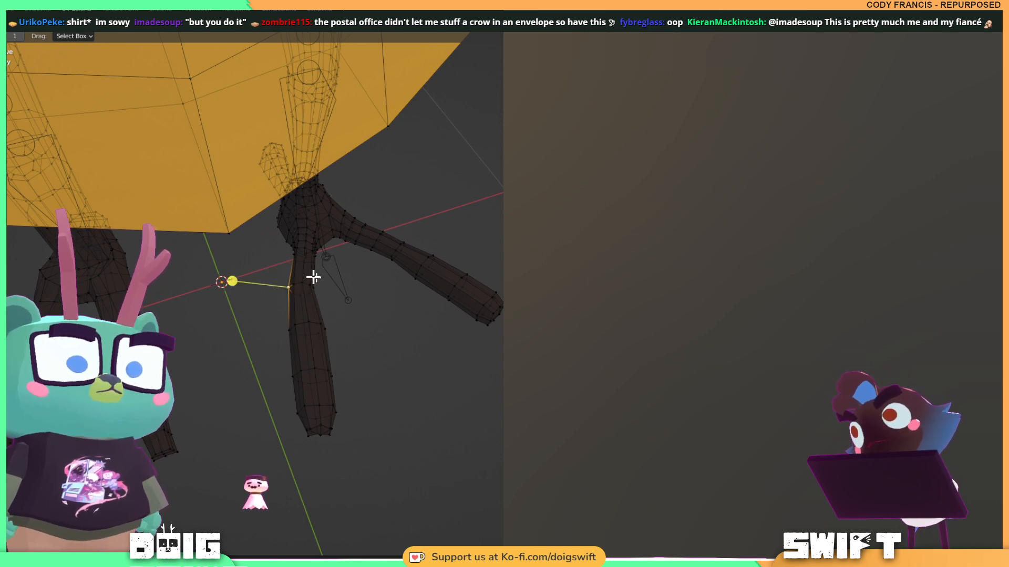
pyautogui.keyDown('alt'); pyautogui.click(314, 287); pyautogui.keyUp('alt')
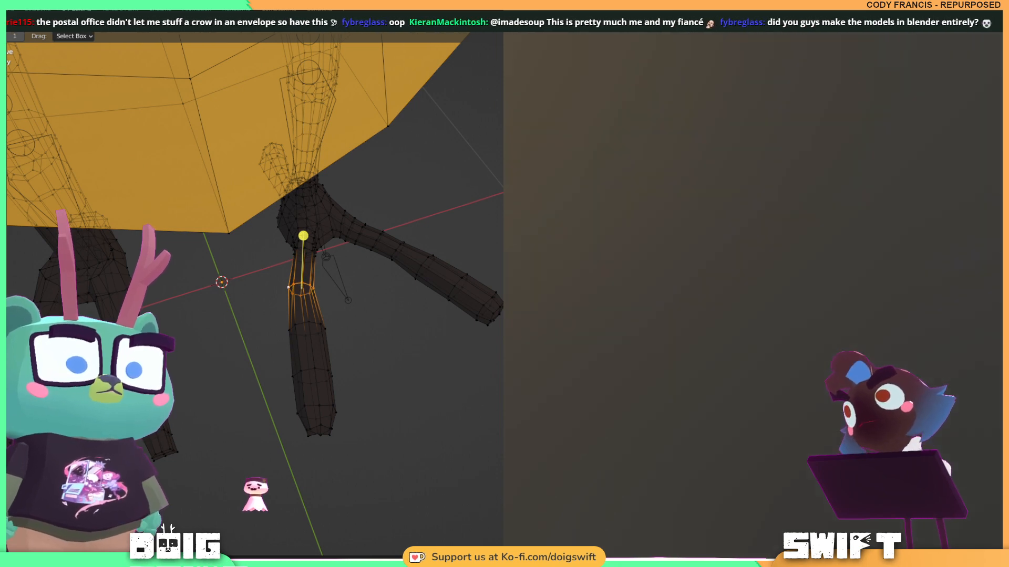
# Shift the edge loop near the base of the front toe along the X axis with the Move tool.
pyautogui.moveTo(355, 308); pyautogui.dragTo(299, 299, button='middle')
pyautogui.hotkey('shift', 'space')
pyautogui.press('g')
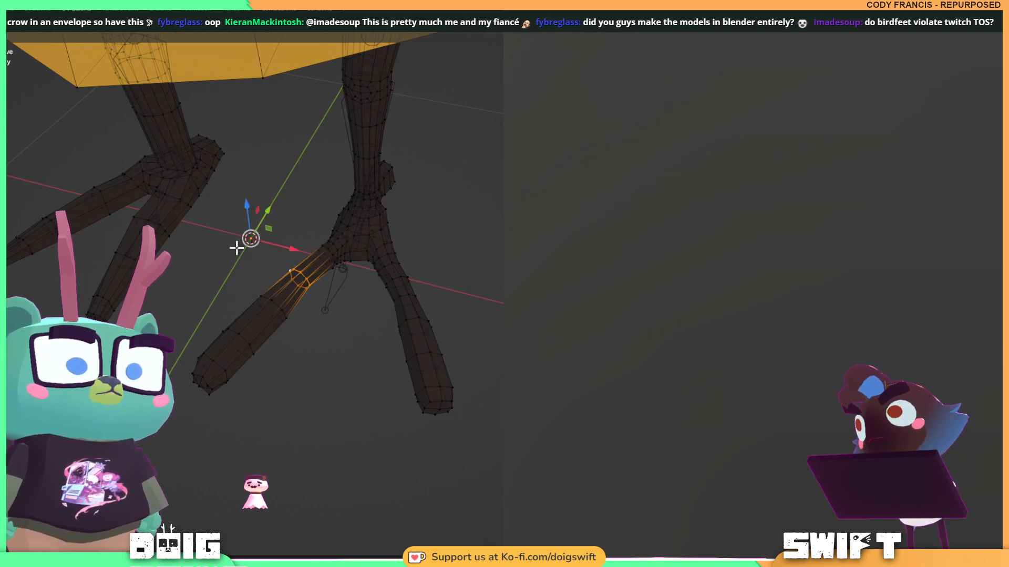
pyautogui.moveTo(236, 247); pyautogui.dragTo(303, 298, button='middle')
pyautogui.click(350, 337)
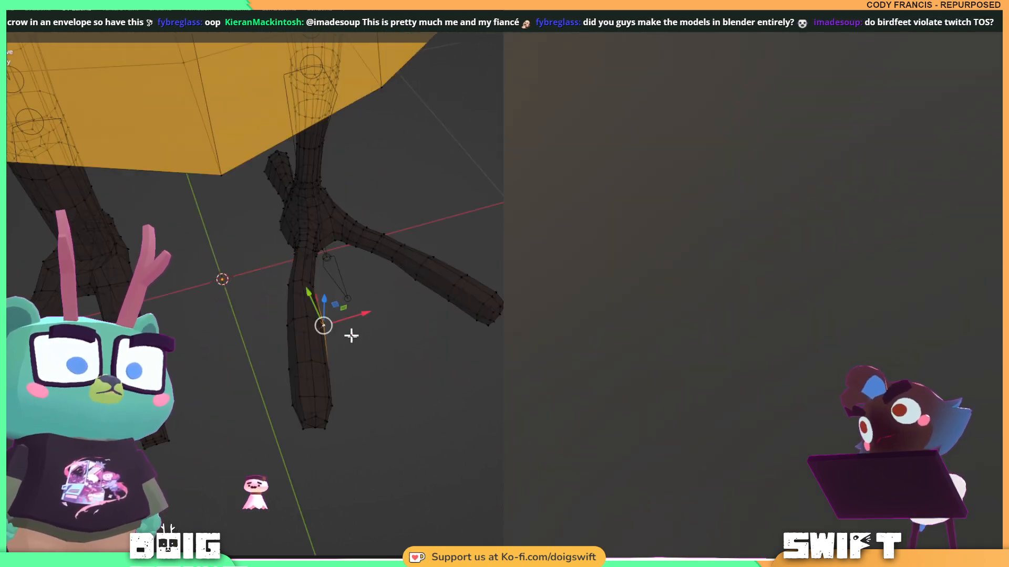
pyautogui.click(294, 282)
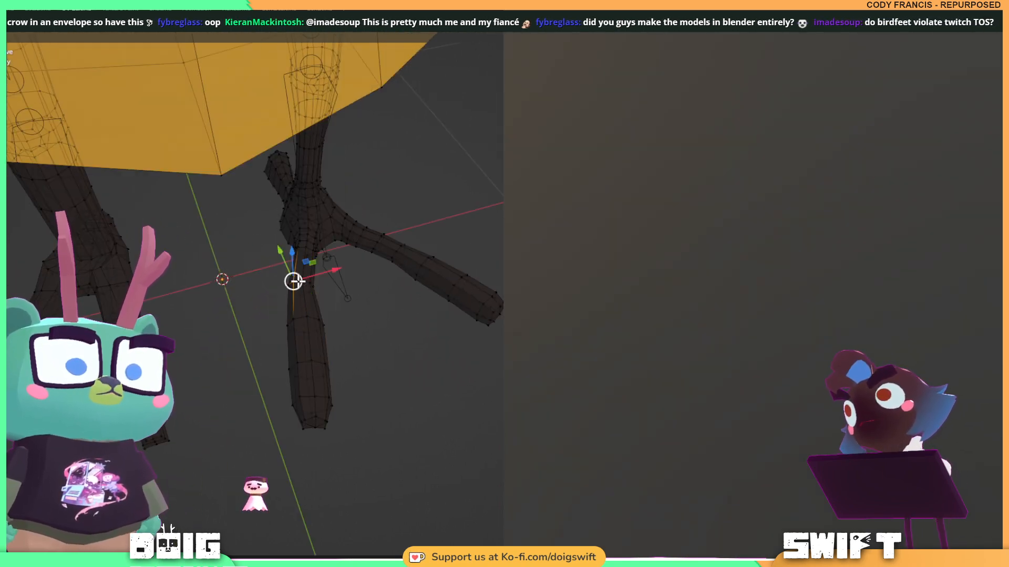
pyautogui.moveTo(325, 285); pyautogui.dragTo(325, 285)
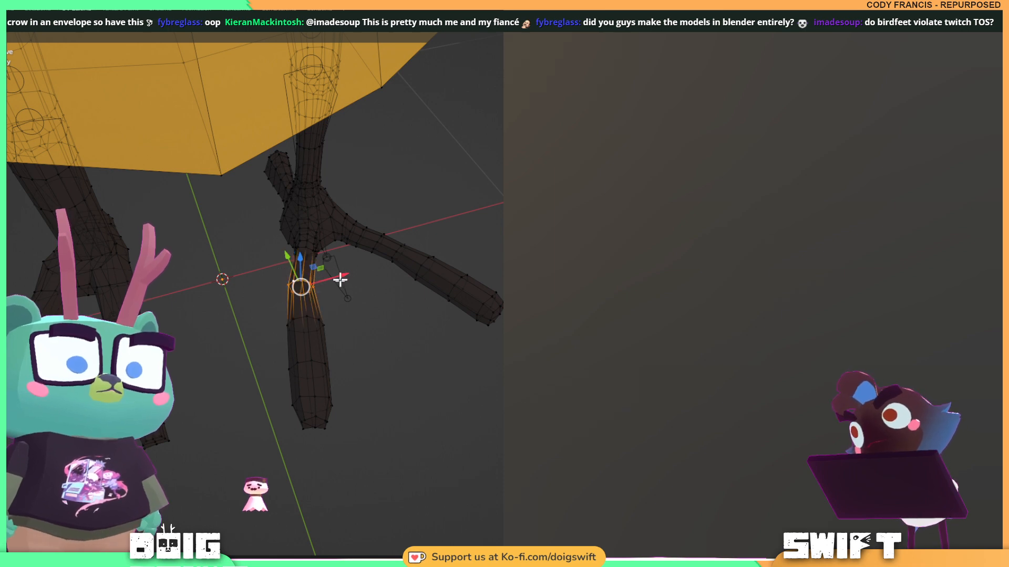
pyautogui.press('KP_Divide')
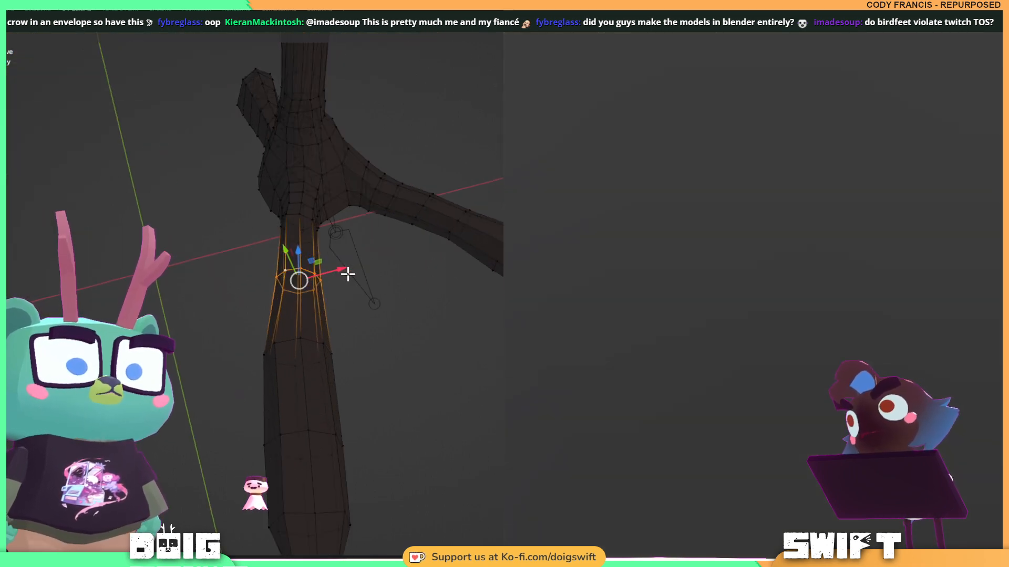
pyautogui.moveTo(347, 274); pyautogui.dragTo(325, 262, button='middle')
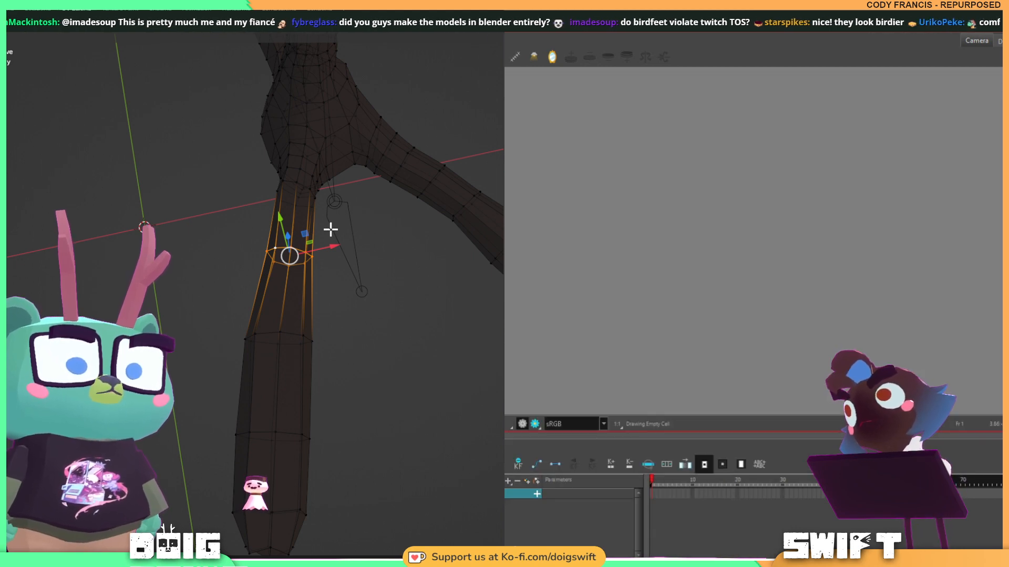
pyautogui.moveTo(336, 248); pyautogui.dragTo(344, 247)
pyautogui.scroll(-2, 334, 358)
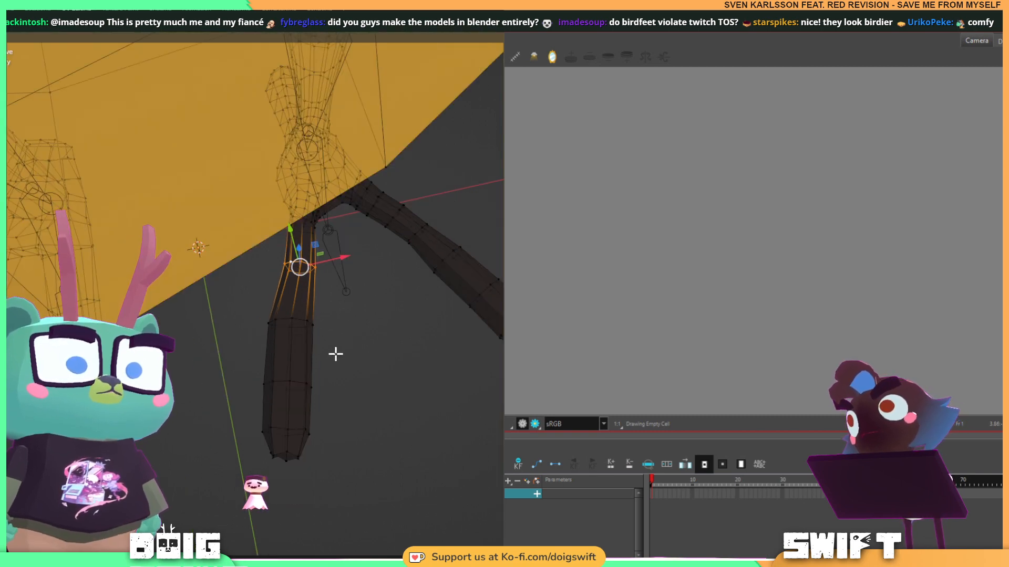
# Shift the front toe's middle edge loop and its tip vertices along the X axis.
pyautogui.keyDown('shift'); pyautogui.moveTo(335, 354); pyautogui.dragTo(311, 281, button='middle'); pyautogui.keyUp('shift')
pyautogui.click(320, 283)
pyautogui.moveTo(259, 210)
pyautogui.mouseDown()
pyautogui.moveTo(239, 286)
pyautogui.moveTo(315, 234)
pyautogui.moveTo(306, 243)
pyautogui.moveTo(315, 246)
pyautogui.mouseUp()
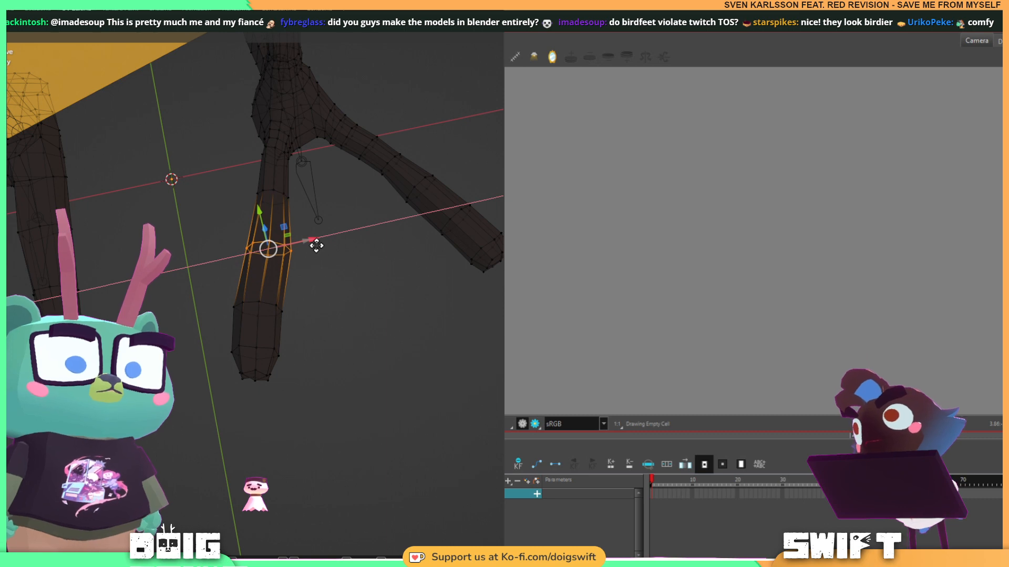
pyautogui.moveTo(297, 279)
pyautogui.mouseDown()
pyautogui.moveTo(286, 408)
pyautogui.moveTo(335, 345)
pyautogui.moveTo(326, 322)
pyautogui.moveTo(316, 335)
pyautogui.mouseUp()
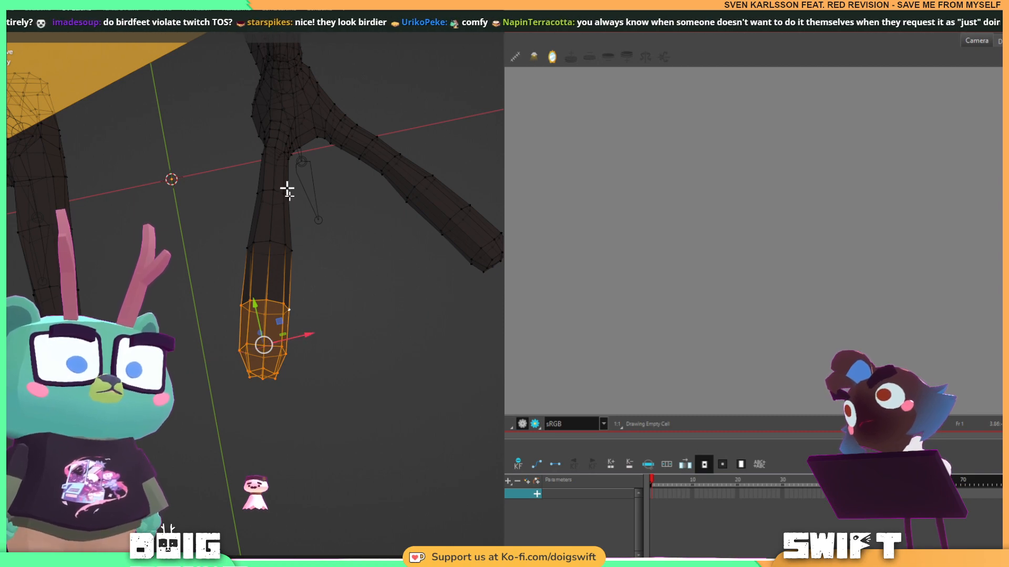
# Select the vertices along the foot's underside and show swift_texturev2.png in the widened image editor.
pyautogui.moveTo(286, 189); pyautogui.dragTo(194, 260, button='middle')
pyautogui.moveTo(74, 214)
pyautogui.mouseDown()
pyautogui.moveTo(304, 270)
pyautogui.moveTo(285, 213)
pyautogui.mouseUp()
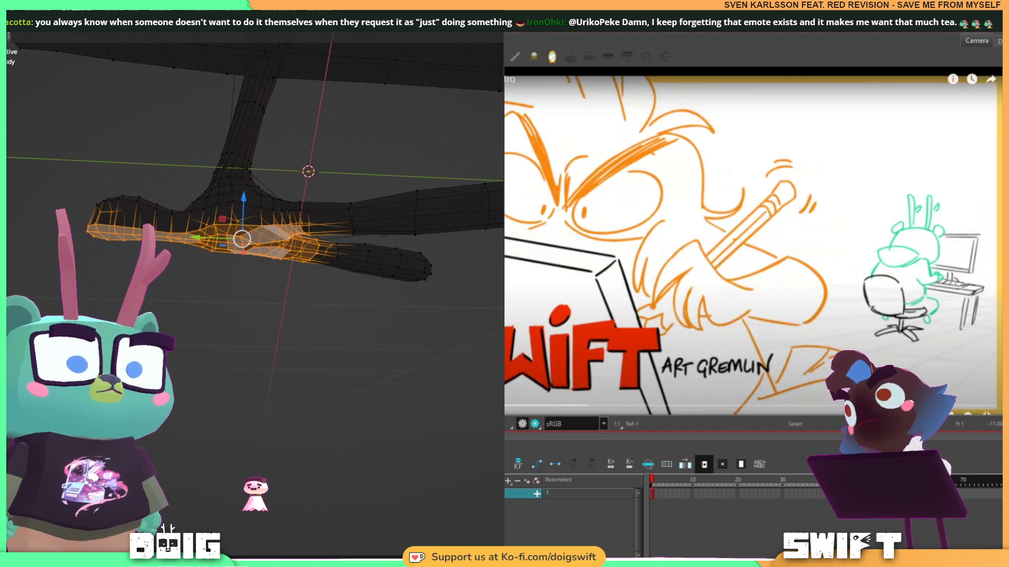
pyautogui.moveTo(6, 278); pyautogui.dragTo(293, 279)
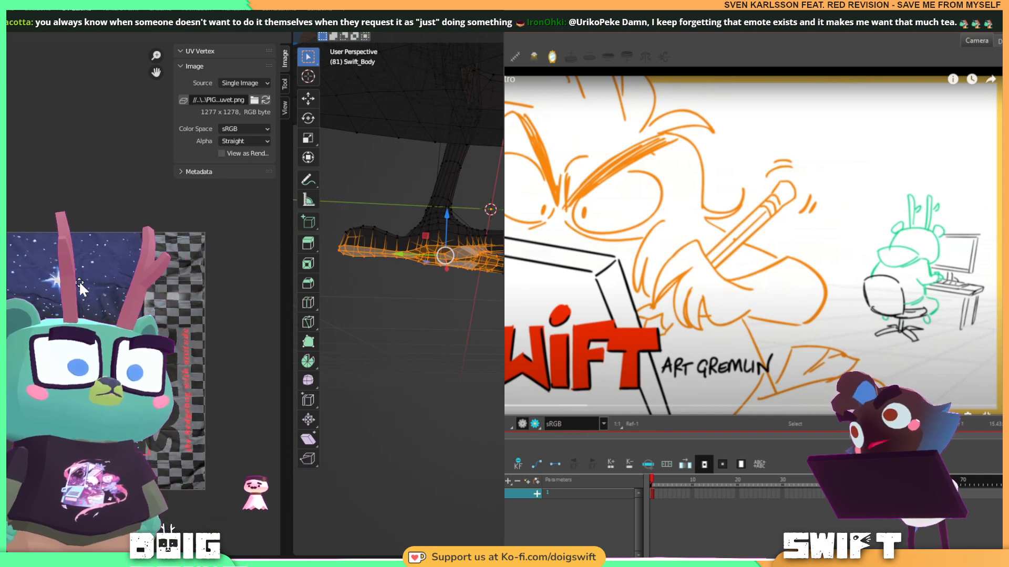
pyautogui.click(183, 100)
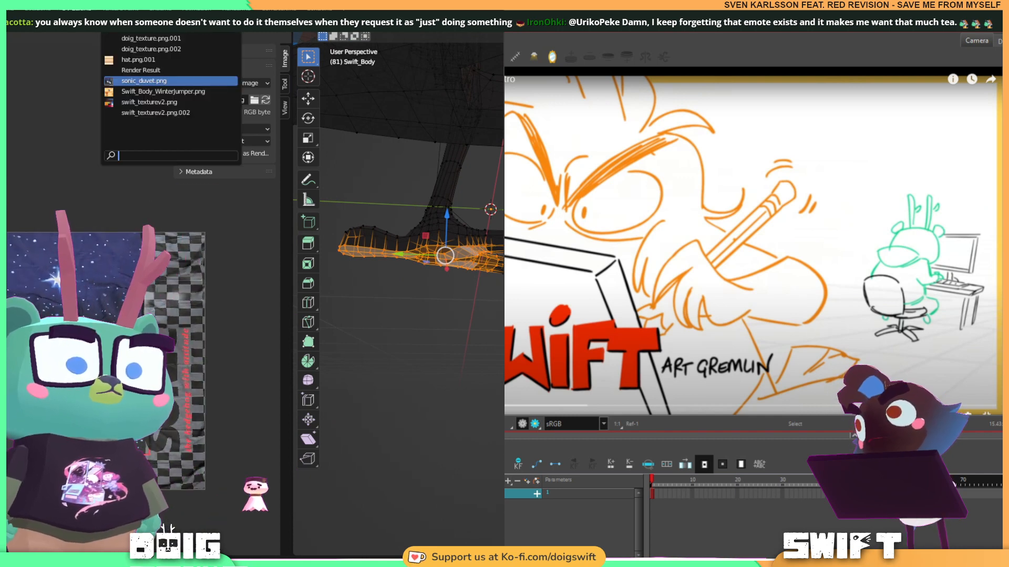
pyautogui.click(152, 102)
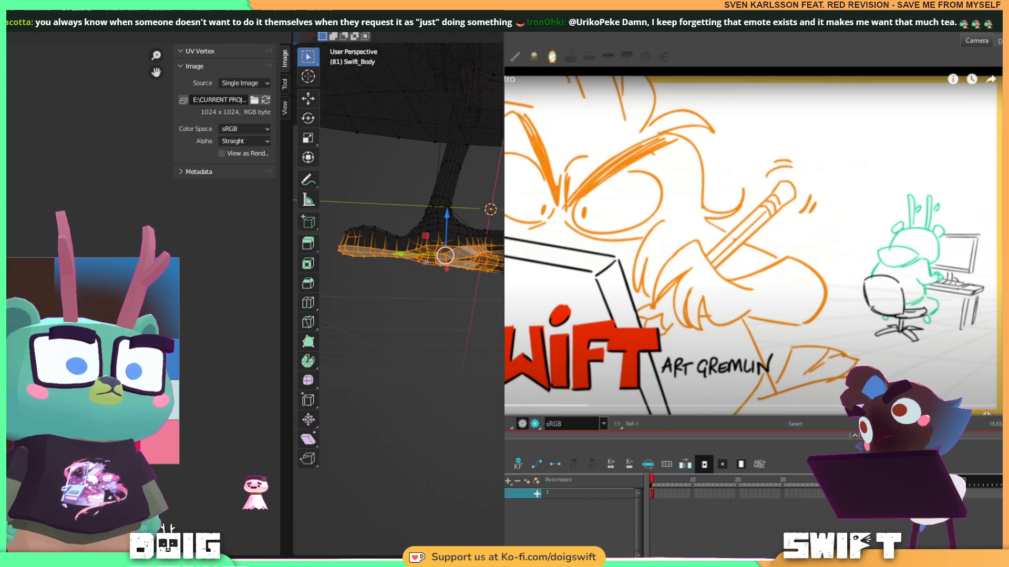
# In Harmony, resize and reposition the reference drawing to fill the camera frame.
pyautogui.click(896, 193)
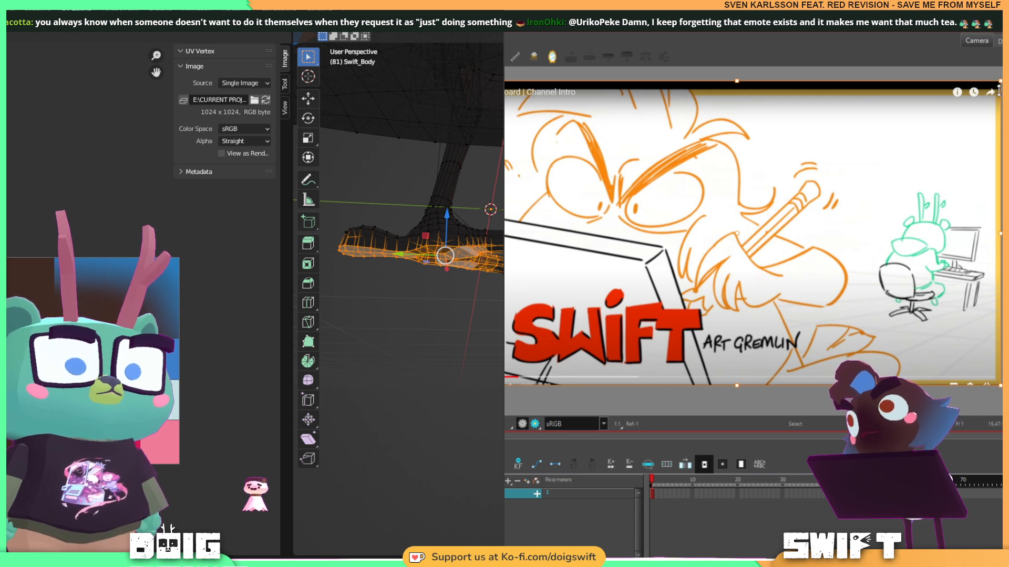
pyautogui.moveTo(999, 80); pyautogui.dragTo(1007, 74)
pyautogui.click(474, 302)
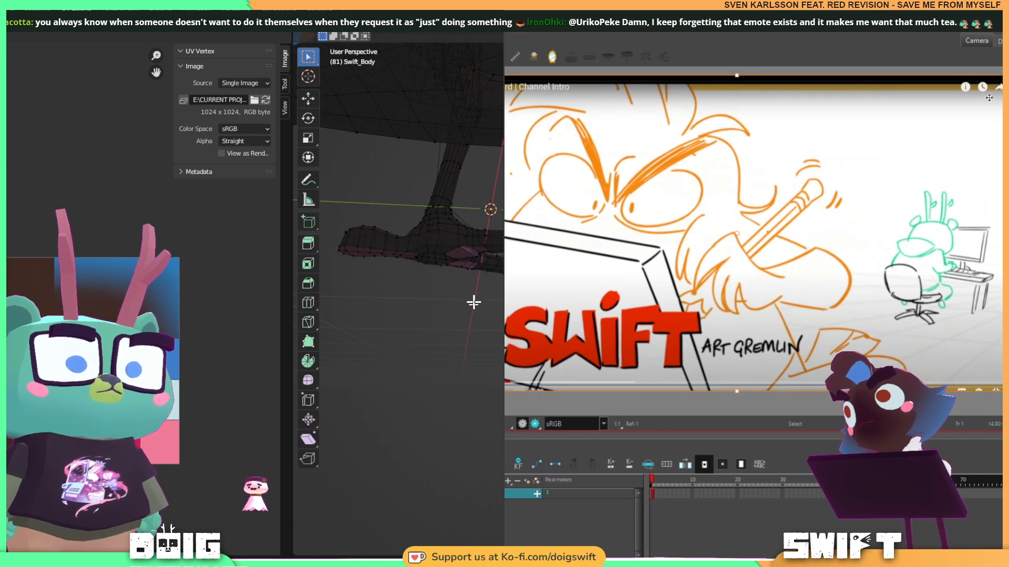
pyautogui.moveTo(964, 109); pyautogui.dragTo(965, 103)
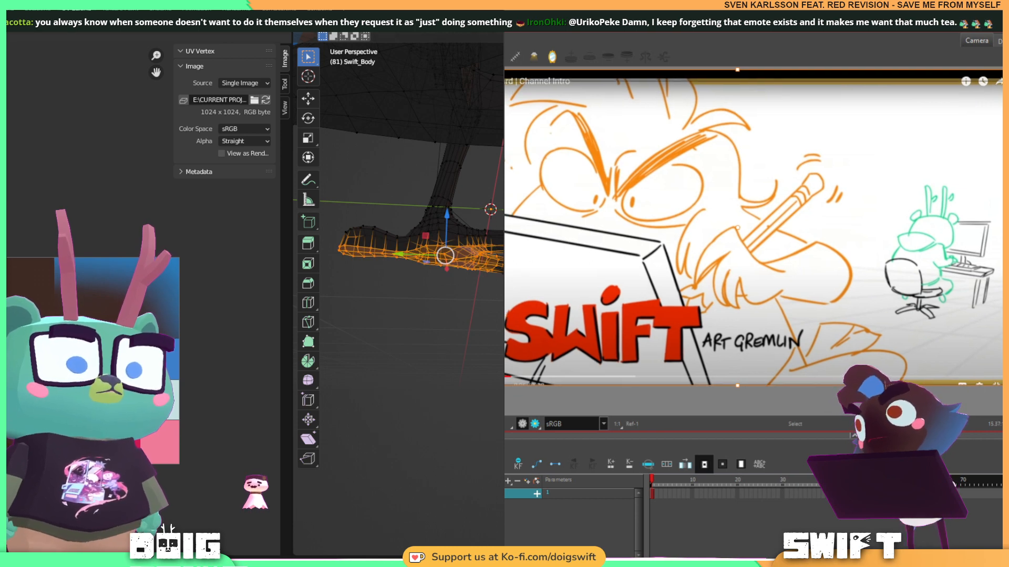
pyautogui.moveTo(1007, 69); pyautogui.dragTo(1002, 77)
# In Blender, select all UV points of the foot's underside, then return to Object Mode with the image editor collapsed.
pyautogui.press('a')
pyautogui.hotkey('alt', 'a')
pyautogui.press('a')
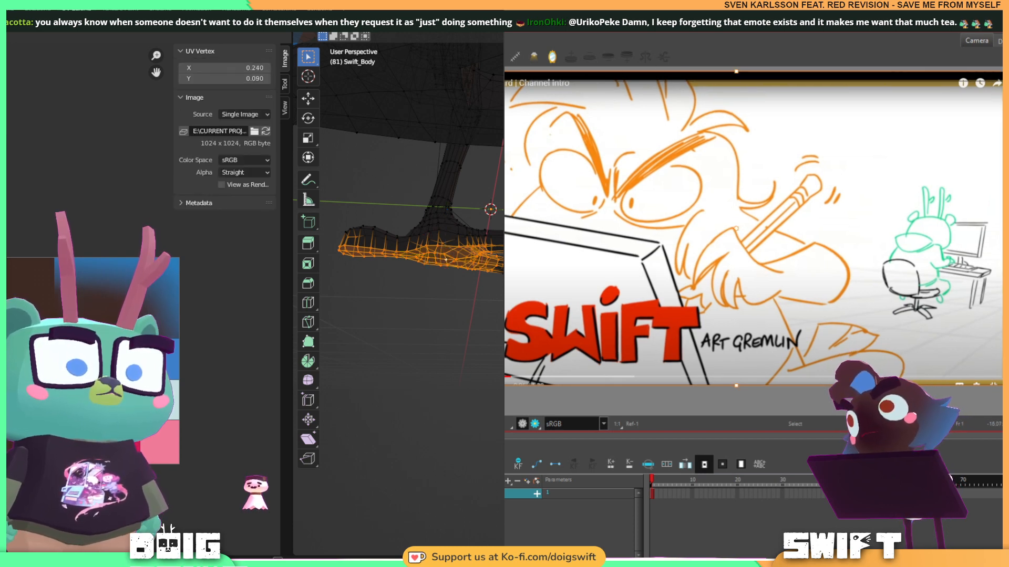
pyautogui.press('Tab')
pyautogui.moveTo(490, 299); pyautogui.dragTo(386, 286, button='middle')
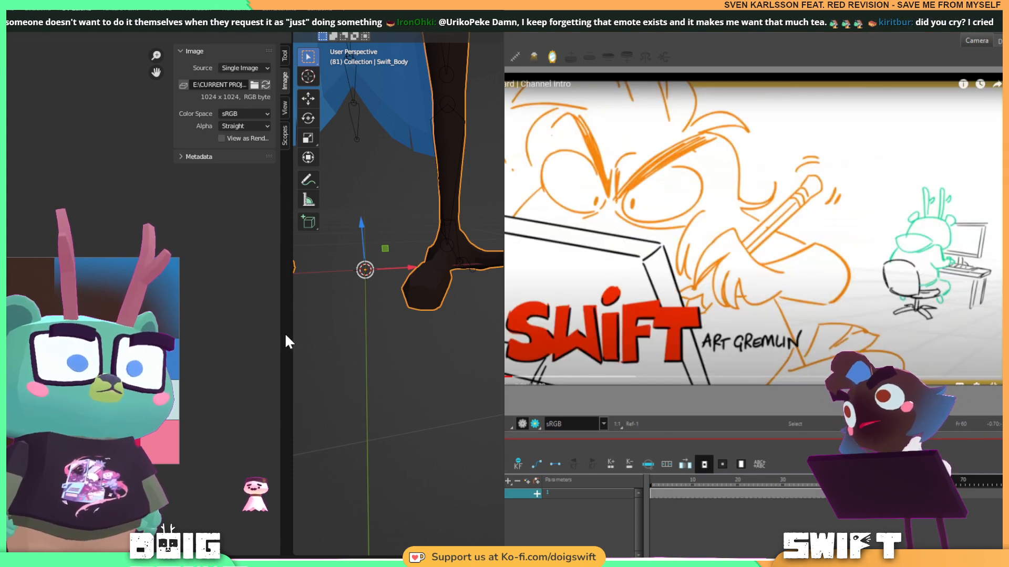
pyautogui.moveTo(287, 341); pyautogui.dragTo(21, 332)
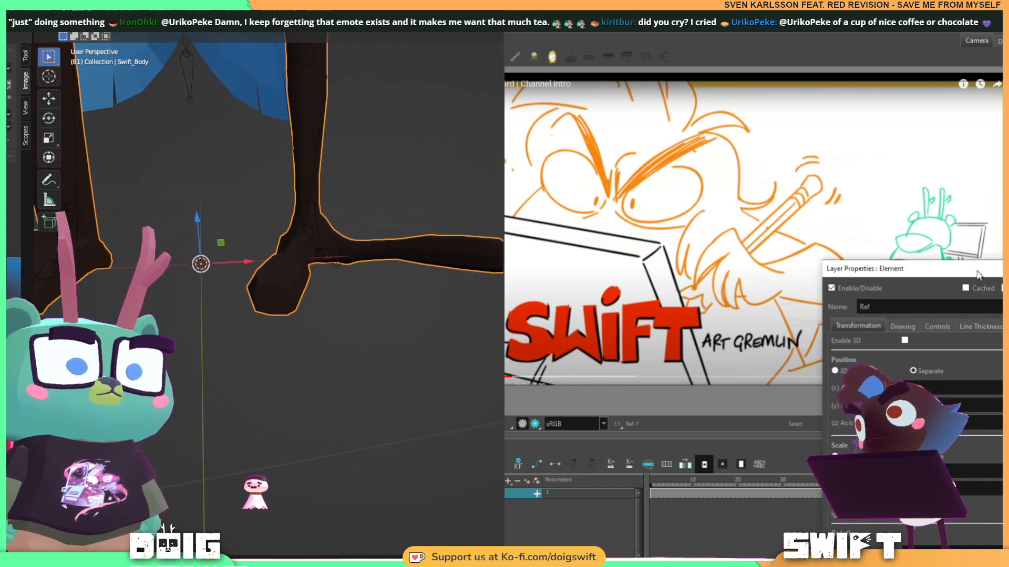
# In Harmony, fade the Ref layer and add a vector drawing layer named Drawing.
pyautogui.moveTo(977, 275); pyautogui.dragTo(1001, 247)
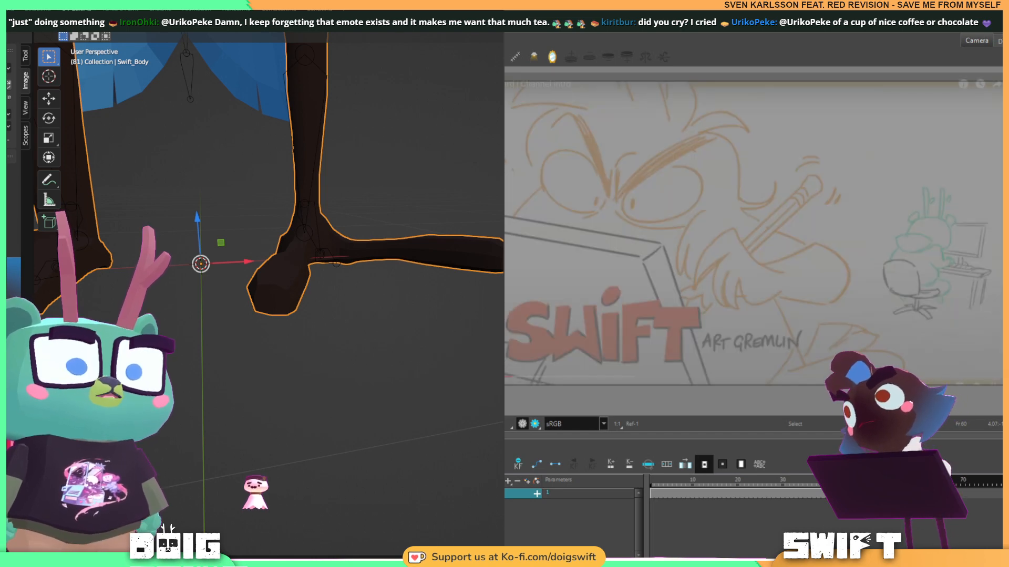
pyautogui.click(632, 467)
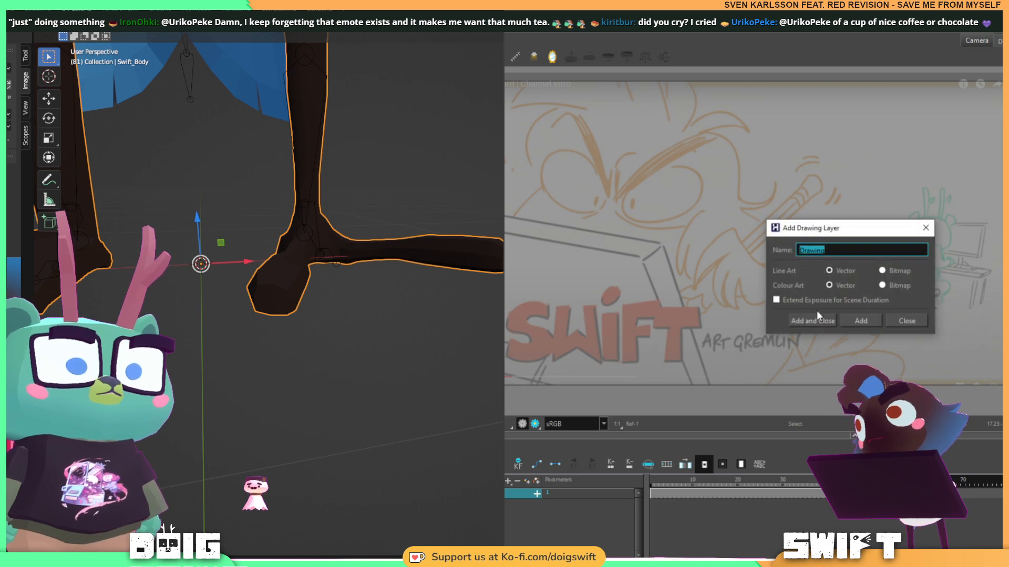
pyautogui.click(813, 320)
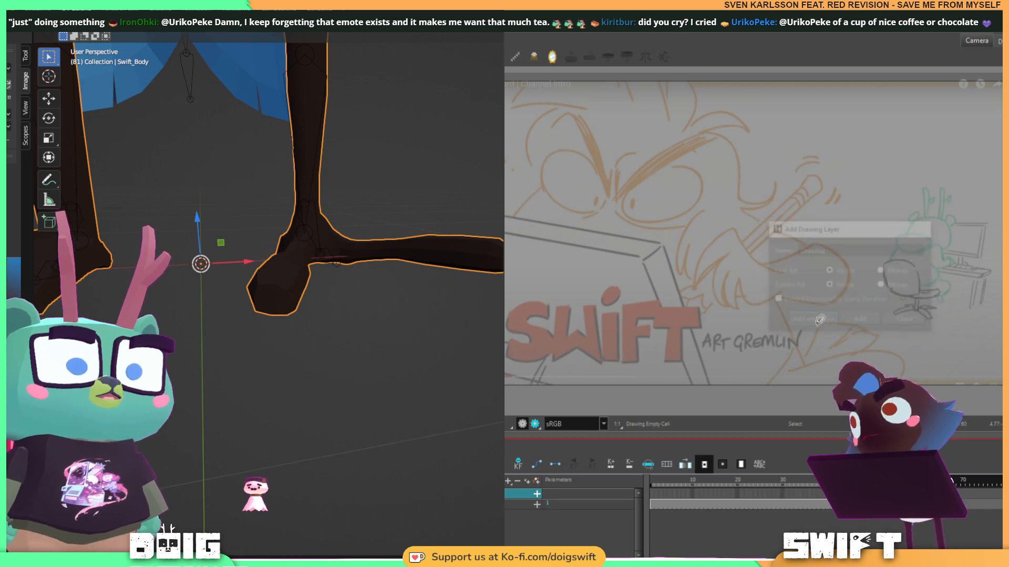
pyautogui.click(508, 481)
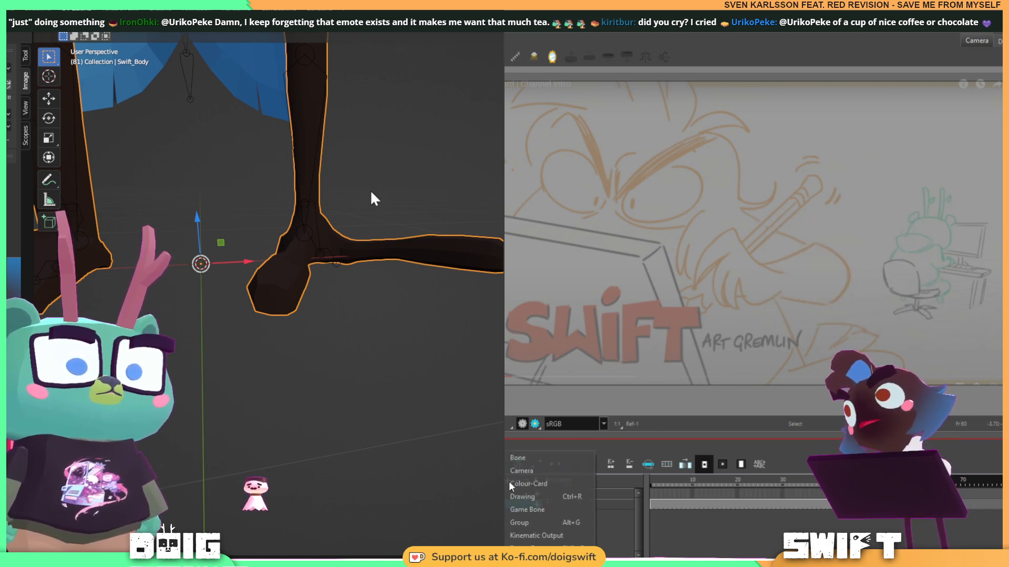
# In Blender, return to Edit Mode and lasso-select the vertices along the underside of the foot.
pyautogui.moveTo(408, 290); pyautogui.dragTo(430, 229, button='middle')
pyautogui.press('Tab')
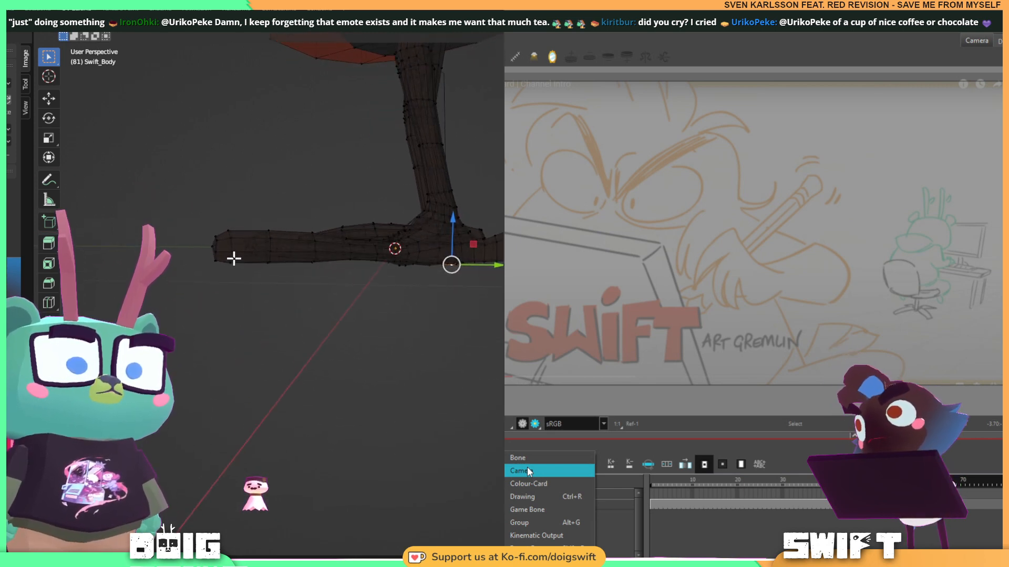
pyautogui.moveTo(230, 257)
pyautogui.keyDown('ctrl'); pyautogui.mouseDown(button='right')
pyautogui.moveTo(162, 286)
pyautogui.moveTo(503, 345)
pyautogui.moveTo(503, 261)
pyautogui.mouseUp(button='right'); pyautogui.keyUp('ctrl')
pyautogui.moveTo(338, 261); pyautogui.dragTo(315, 304, button='middle')
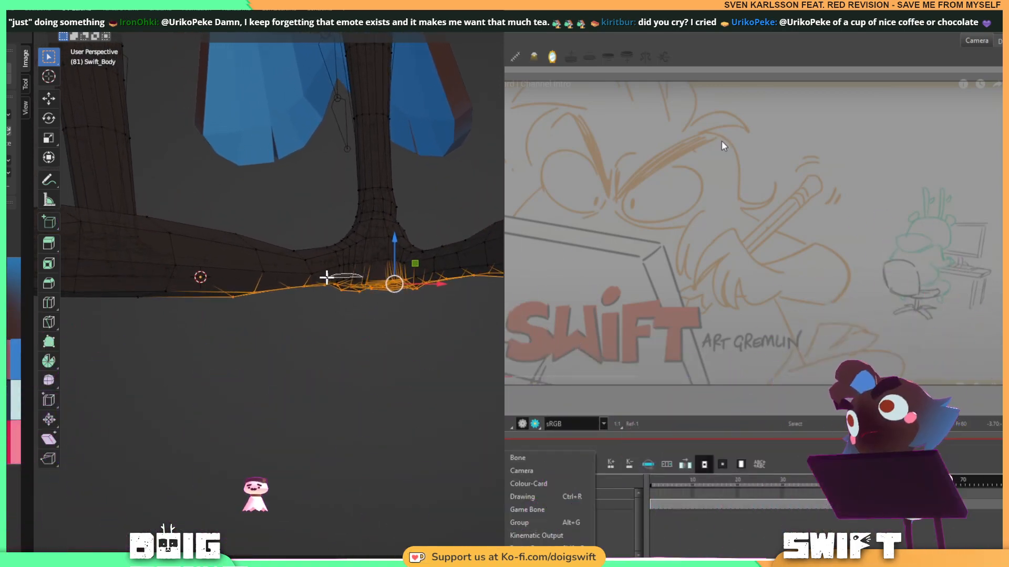
pyautogui.moveTo(316, 290)
pyautogui.mouseDown(button='middle')
pyautogui.moveTo(331, 275)
pyautogui.moveTo(361, 288)
pyautogui.moveTo(342, 293)
pyautogui.moveTo(433, 292)
pyautogui.moveTo(427, 284)
pyautogui.moveTo(365, 285)
pyautogui.moveTo(290, 301)
pyautogui.moveTo(277, 326)
pyautogui.moveTo(277, 404)
pyautogui.moveTo(342, 318)
pyautogui.moveTo(417, 299)
pyautogui.moveTo(252, 329)
pyautogui.moveTo(262, 297)
pyautogui.moveTo(300, 270)
pyautogui.moveTo(293, 293)
pyautogui.moveTo(231, 287)
pyautogui.moveTo(371, 299)
pyautogui.moveTo(366, 273)
pyautogui.moveTo(478, 288)
pyautogui.moveTo(500, 270)
pyautogui.moveTo(474, 311)
pyautogui.moveTo(490, 273)
pyautogui.moveTo(220, 268)
pyautogui.moveTo(355, 284)
pyautogui.moveTo(371, 274)
pyautogui.moveTo(359, 278)
pyautogui.mouseUp(button='middle')
# In Harmony, add a Colour-Card layer and make the first frame of the drawing layer active.
pyautogui.click(508, 480)
pyautogui.click(505, 485)
pyautogui.click(654, 494)
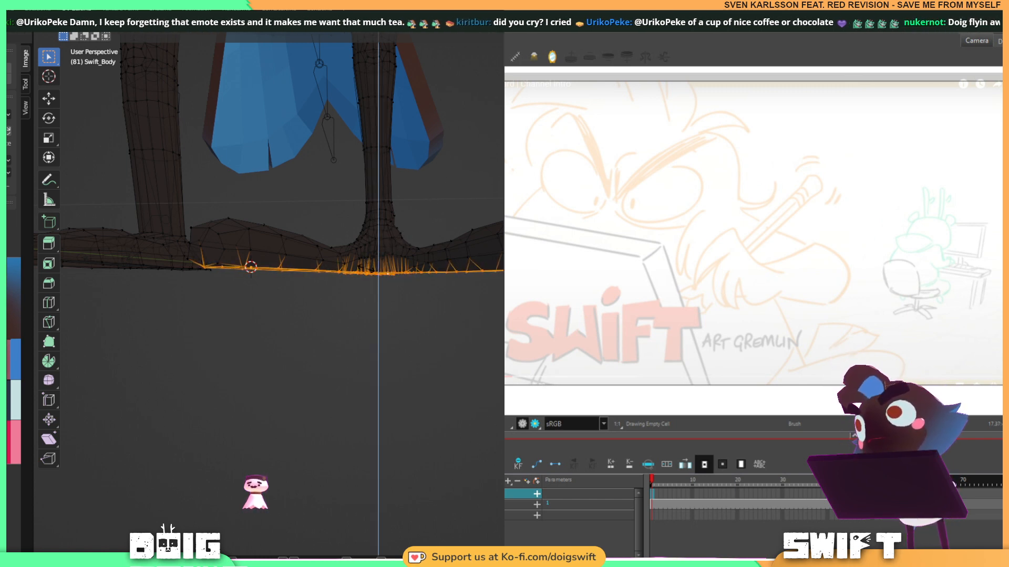
# Select the row of vertices along the toe's lower side, flatten it to a Z scale of 0.157 and lower it toward the sole.
pyautogui.click(360, 253)
pyautogui.moveTo(361, 253); pyautogui.dragTo(251, 238, button='middle')
pyautogui.click(200, 230)
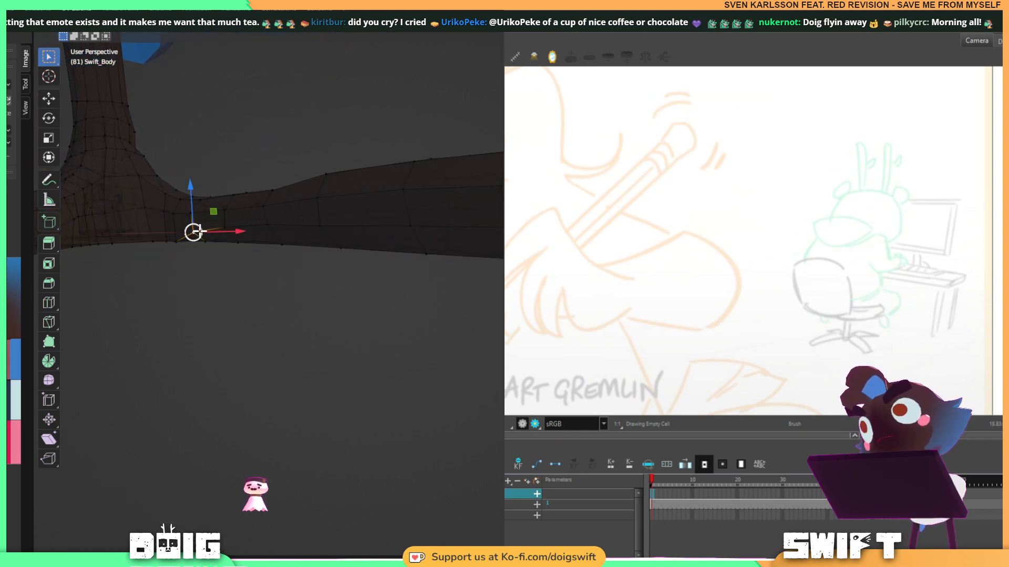
pyautogui.moveTo(342, 221); pyautogui.dragTo(398, 234, button='middle')
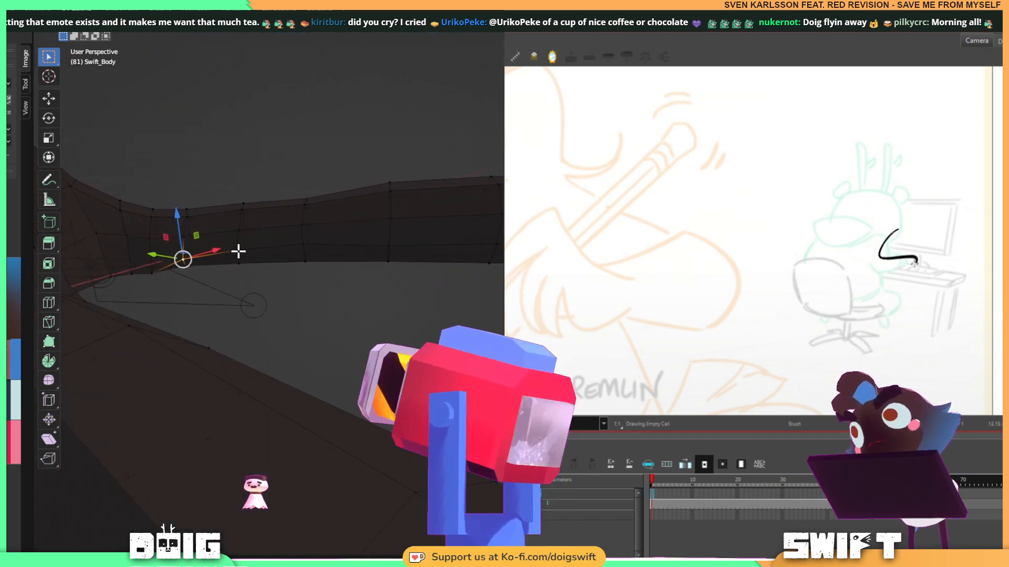
pyautogui.keyDown('shift'); pyautogui.click(244, 254); pyautogui.keyUp('shift')
pyautogui.click(302, 243)
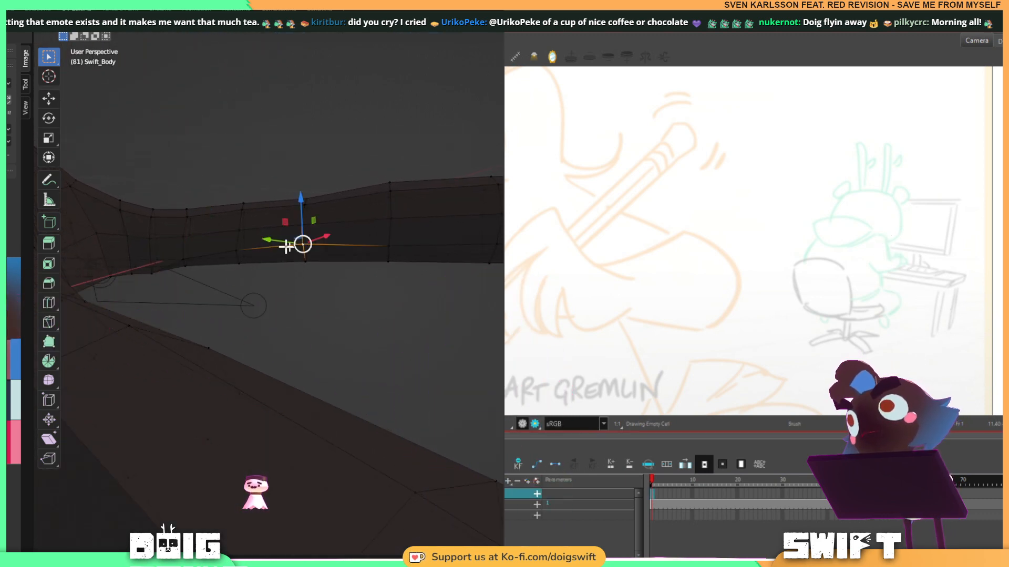
pyautogui.keyDown('shift'); pyautogui.click(236, 248); pyautogui.keyUp('shift')
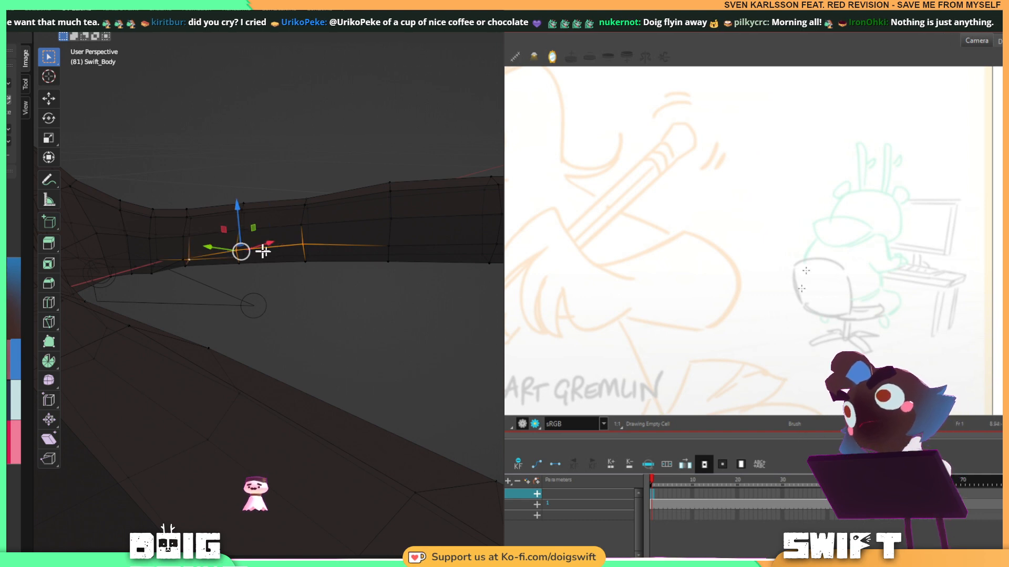
pyautogui.moveTo(338, 252); pyautogui.dragTo(246, 242, button='middle')
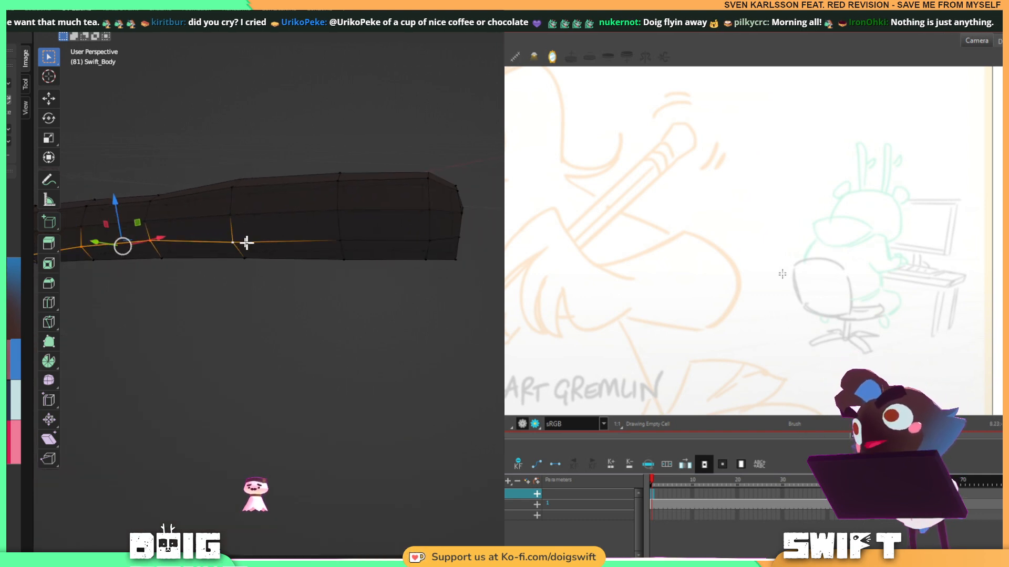
pyautogui.moveTo(431, 250); pyautogui.dragTo(348, 250, button='middle')
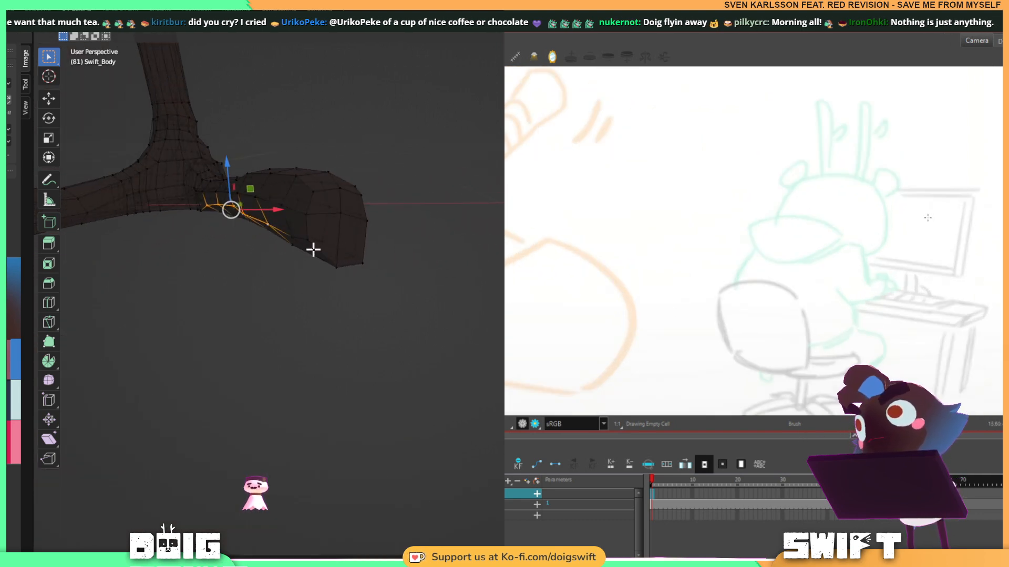
pyautogui.moveTo(291, 234); pyautogui.dragTo(351, 212, button='middle')
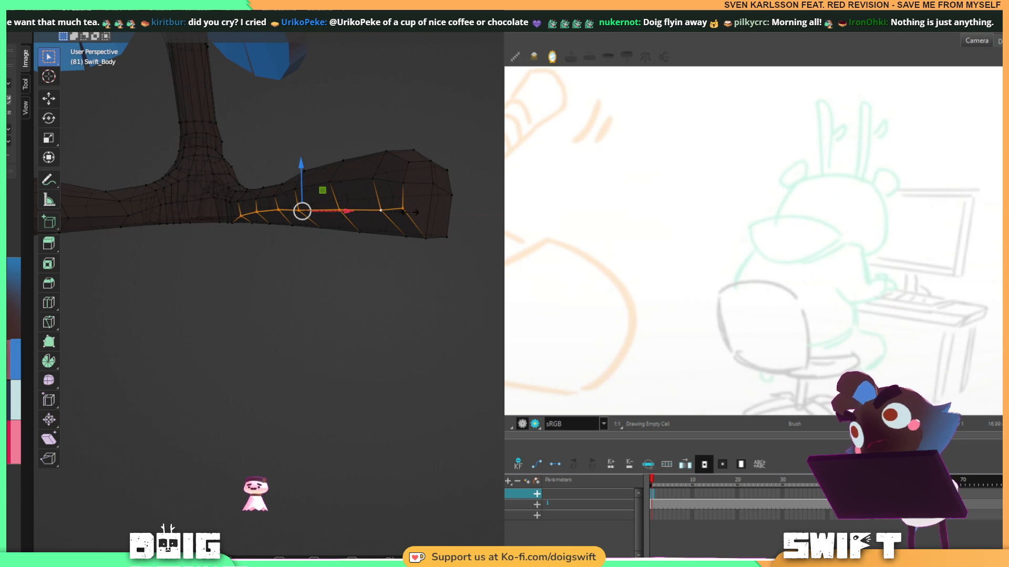
pyautogui.press('g')
pyautogui.press('z')
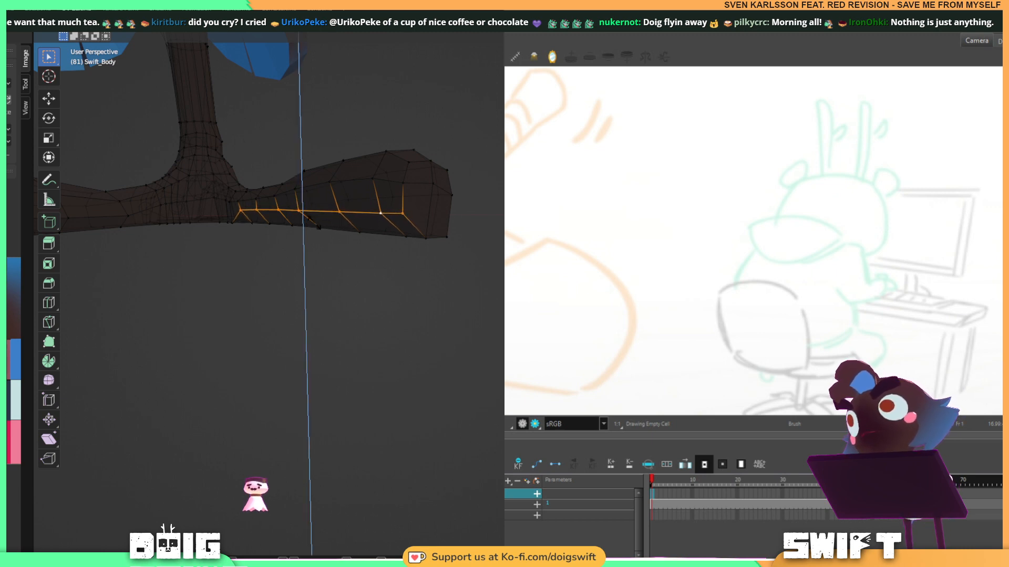
pyautogui.click(315, 224)
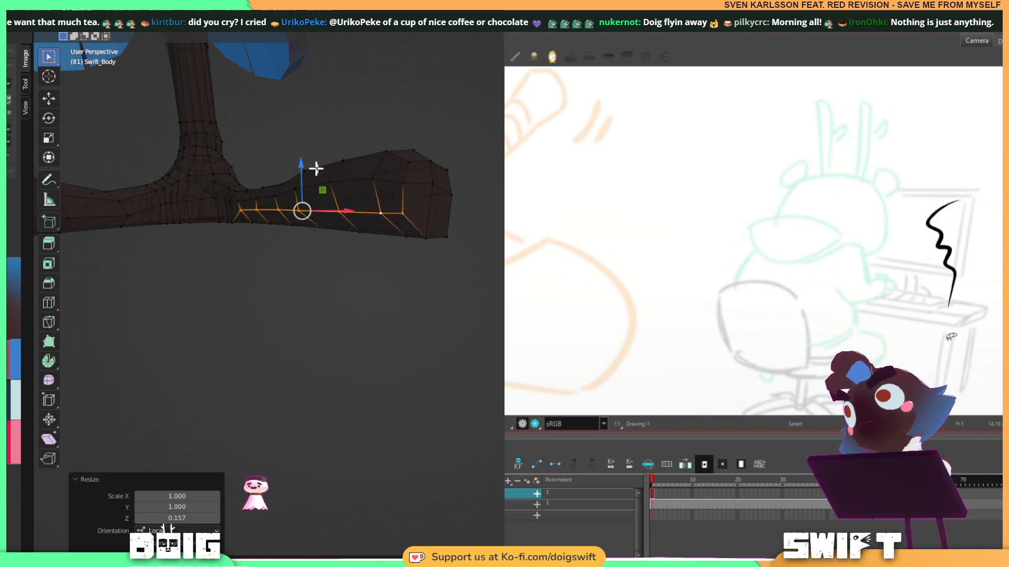
pyautogui.moveTo(302, 164); pyautogui.dragTo(292, 181)
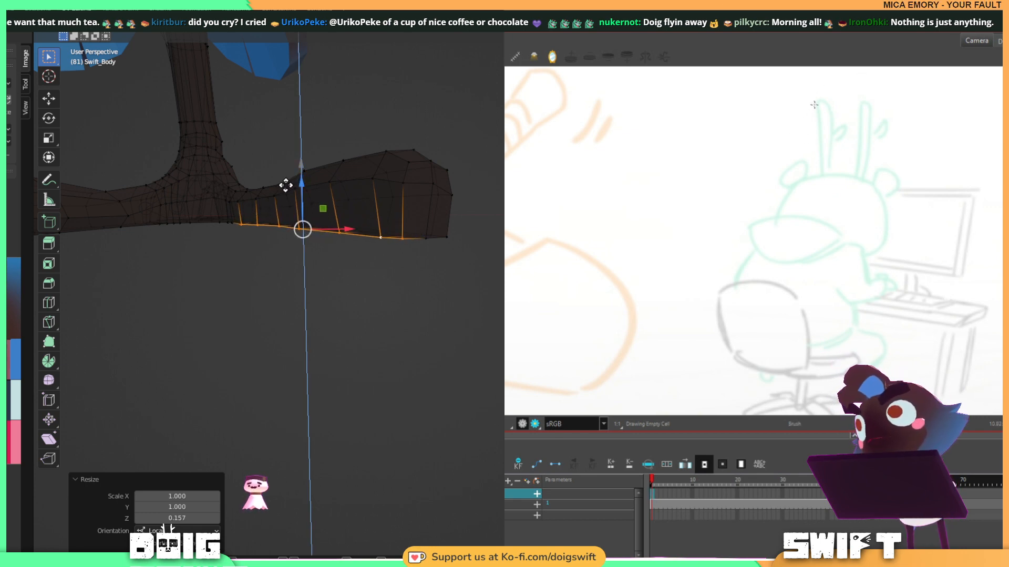
pyautogui.moveTo(285, 184); pyautogui.dragTo(275, 187)
# Select the row of side vertices along the next toe and lower it by 0.016314 m on Z.
pyautogui.moveTo(275, 187)
pyautogui.mouseDown(button='middle')
pyautogui.moveTo(235, 198)
pyautogui.moveTo(310, 180)
pyautogui.moveTo(336, 185)
pyautogui.moveTo(297, 184)
pyautogui.moveTo(306, 279)
pyautogui.moveTo(301, 207)
pyautogui.moveTo(322, 182)
pyautogui.moveTo(254, 187)
pyautogui.moveTo(383, 162)
pyautogui.moveTo(367, 227)
pyautogui.moveTo(380, 218)
pyautogui.moveTo(451, 242)
pyautogui.moveTo(273, 278)
pyautogui.moveTo(352, 259)
pyautogui.moveTo(430, 265)
pyautogui.moveTo(342, 299)
pyautogui.moveTo(416, 285)
pyautogui.moveTo(382, 338)
pyautogui.moveTo(448, 270)
pyautogui.moveTo(401, 288)
pyautogui.moveTo(475, 281)
pyautogui.mouseUp(button='middle')
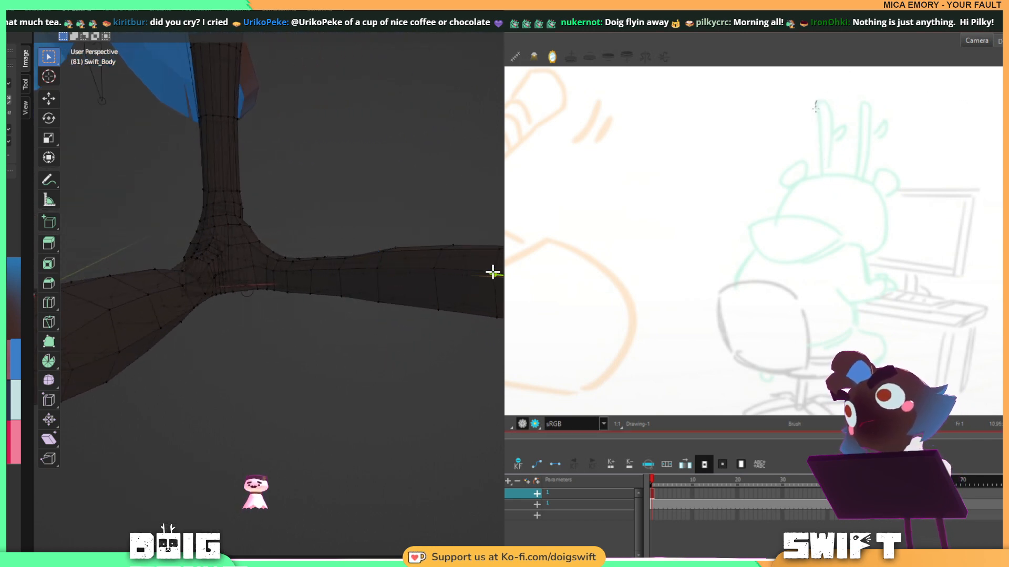
pyautogui.keyDown('shift'); pyautogui.click(341, 270); pyautogui.keyUp('shift')
pyautogui.keyDown('shift'); pyautogui.click(293, 273); pyautogui.keyUp('shift')
pyautogui.hotkey('ctrl', 'z')
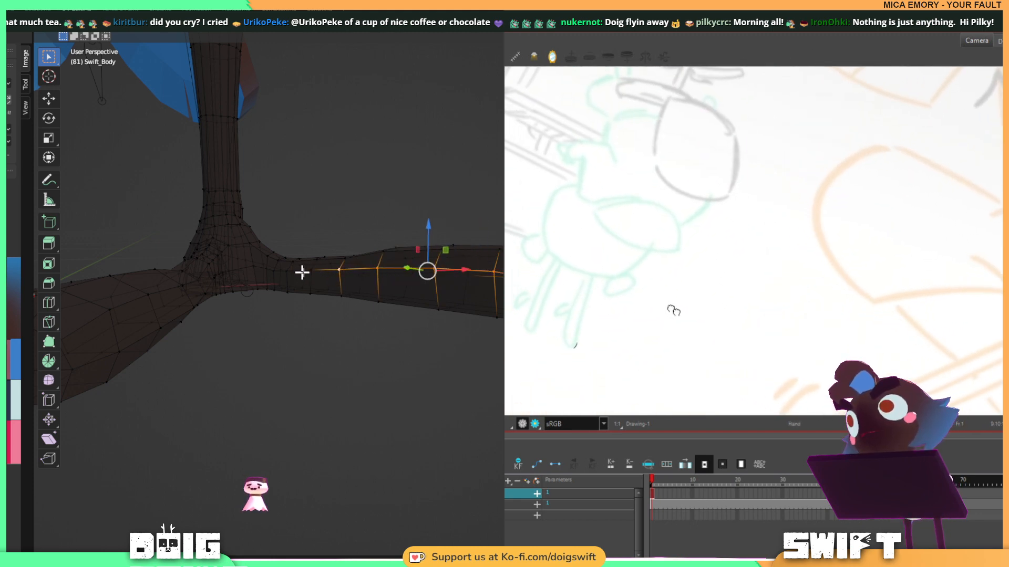
pyautogui.keyDown('shift'); pyautogui.click(310, 272); pyautogui.keyUp('shift')
pyautogui.moveTo(383, 231); pyautogui.dragTo(382, 244)
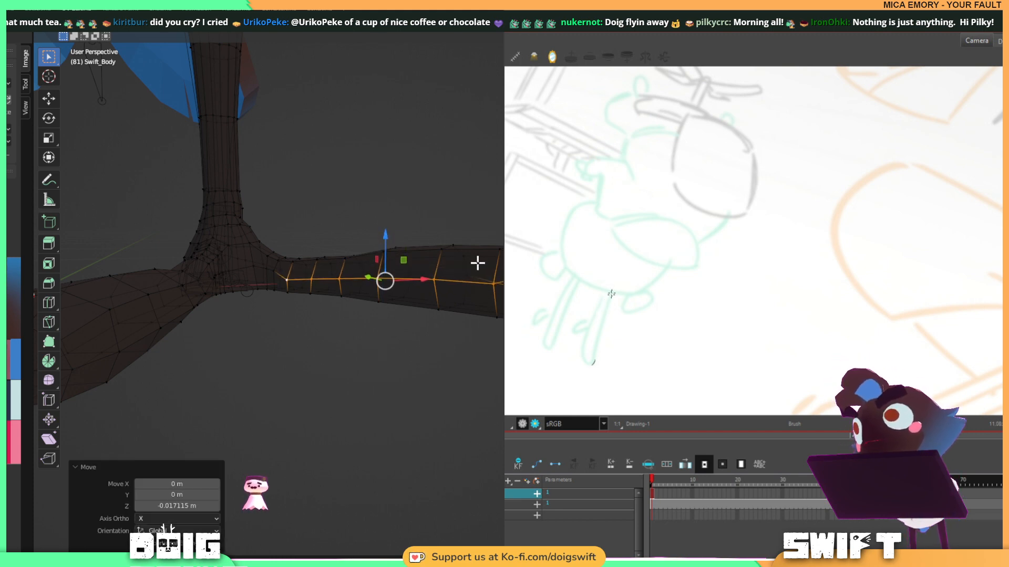
pyautogui.moveTo(477, 264)
pyautogui.mouseDown(button='middle')
pyautogui.moveTo(367, 262)
pyautogui.moveTo(489, 276)
pyautogui.mouseUp(button='middle')
pyautogui.hotkey('ctrl', 'z')
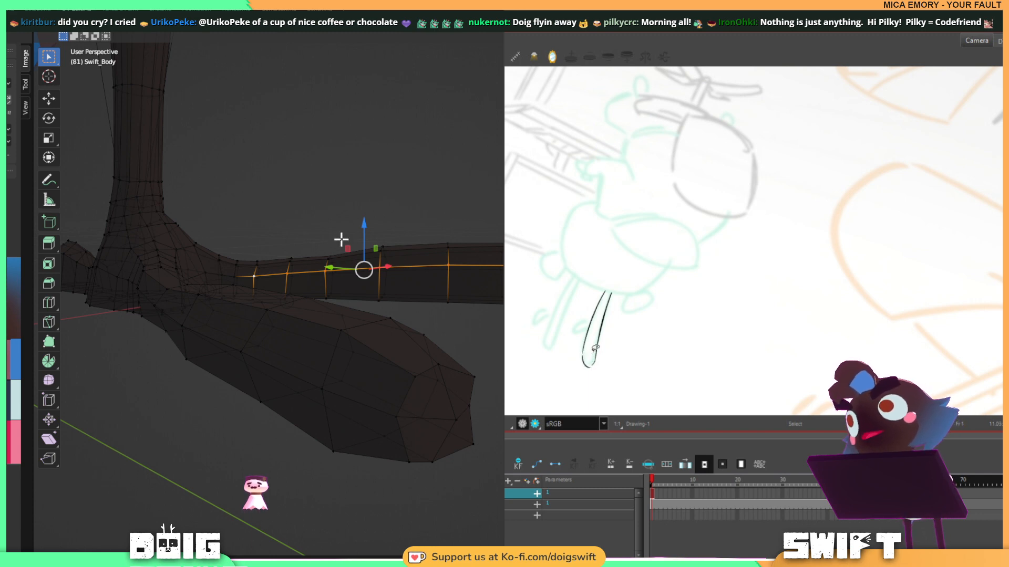
pyautogui.moveTo(363, 235); pyautogui.dragTo(350, 240)
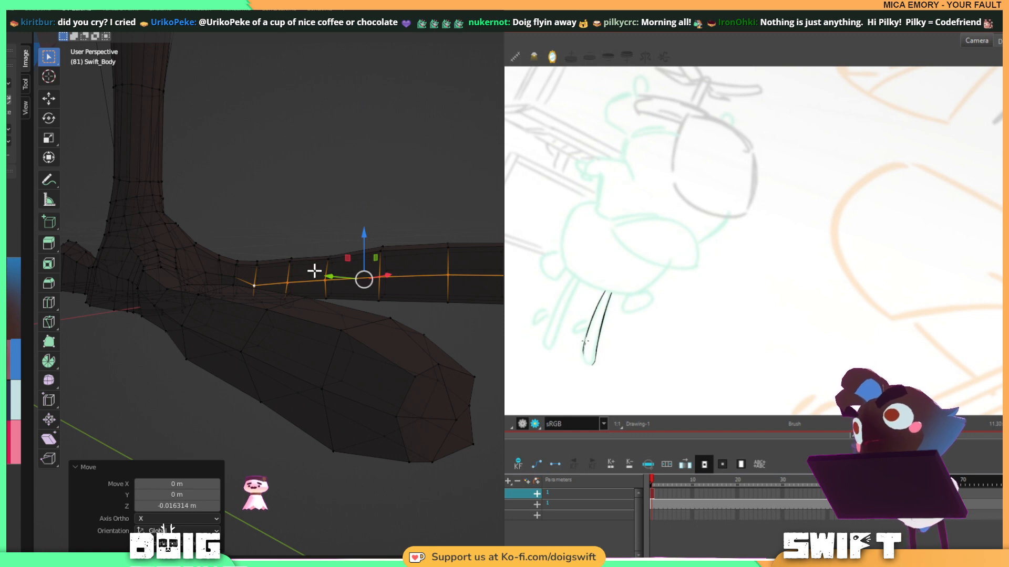
# Try to raise the lower vertex where the toe meets the foot by 0.007667 m.
pyautogui.moveTo(314, 271); pyautogui.dragTo(221, 286, button='middle')
pyautogui.click(223, 287)
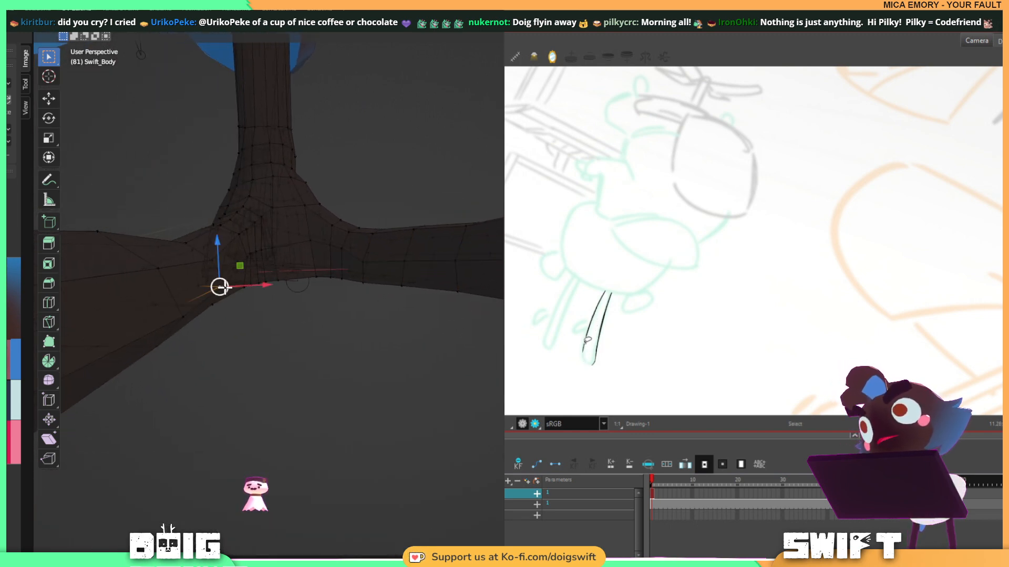
pyautogui.moveTo(217, 237); pyautogui.dragTo(220, 230)
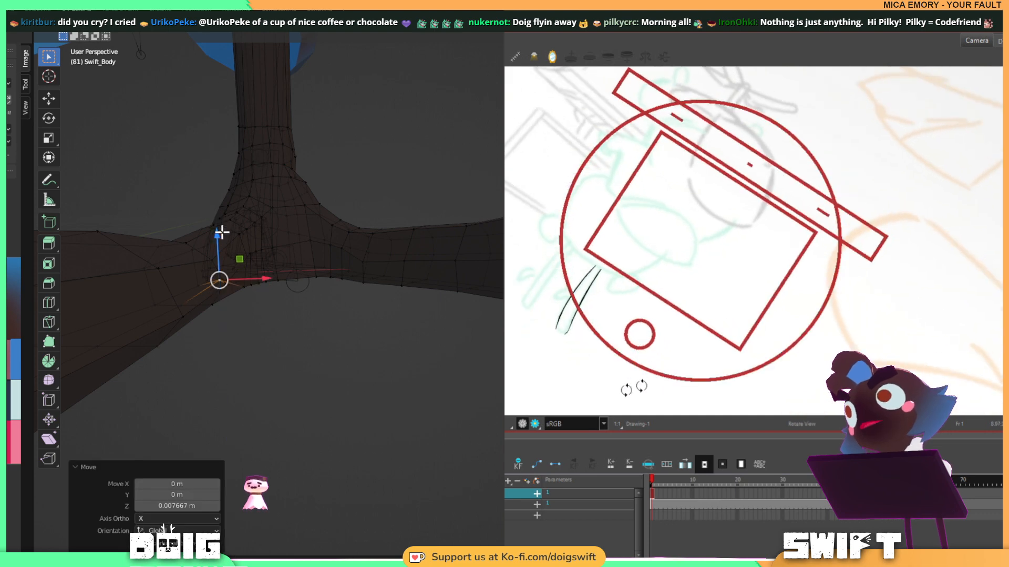
pyautogui.hotkey('ctrl', 'z')
# Nudge the vertices near the toe's base vertically, raising the one on its side by 0.001469 m.
pyautogui.moveTo(252, 361); pyautogui.dragTo(309, 292, button='middle')
pyautogui.click(312, 276)
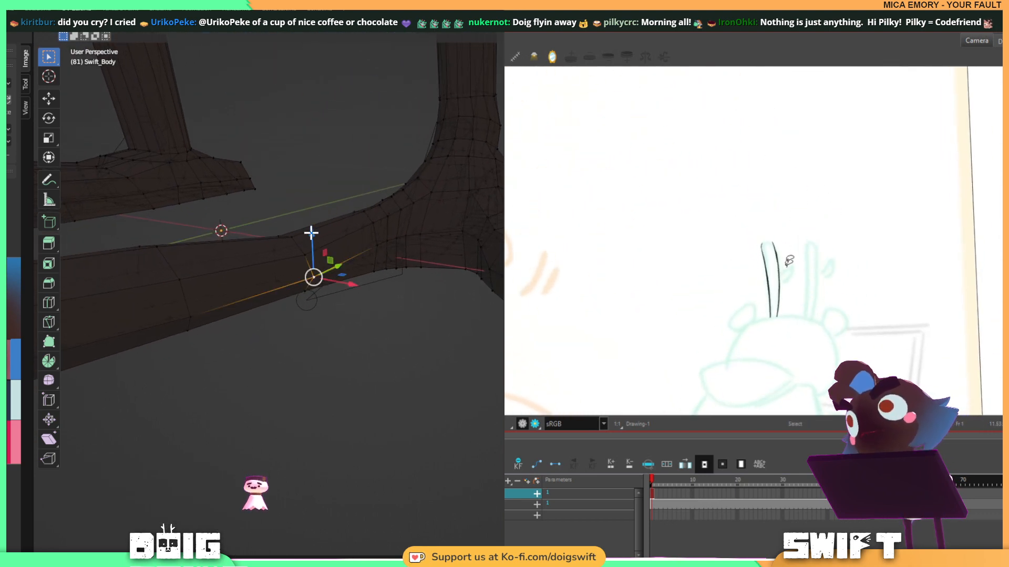
pyautogui.moveTo(311, 233); pyautogui.dragTo(295, 217)
pyautogui.click(301, 255)
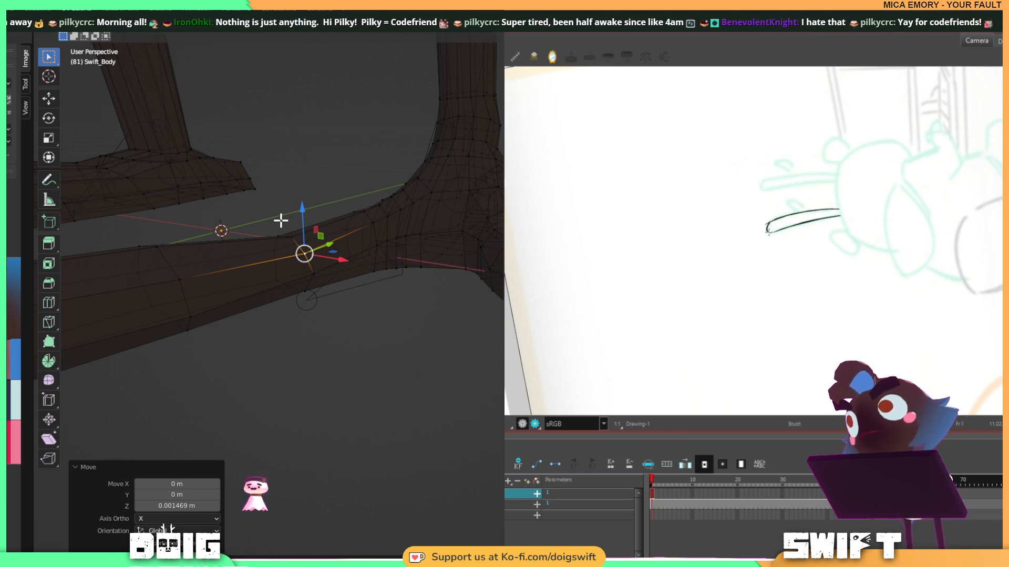
# Lower the side vertices near the toe tips, moving the last one down 0.01009 m.
pyautogui.moveTo(368, 269)
pyautogui.mouseDown(button='middle')
pyautogui.moveTo(388, 239)
pyautogui.moveTo(246, 235)
pyautogui.moveTo(410, 252)
pyautogui.moveTo(252, 259)
pyautogui.moveTo(326, 247)
pyautogui.moveTo(227, 245)
pyautogui.moveTo(263, 248)
pyautogui.mouseUp(button='middle')
pyautogui.click(363, 251)
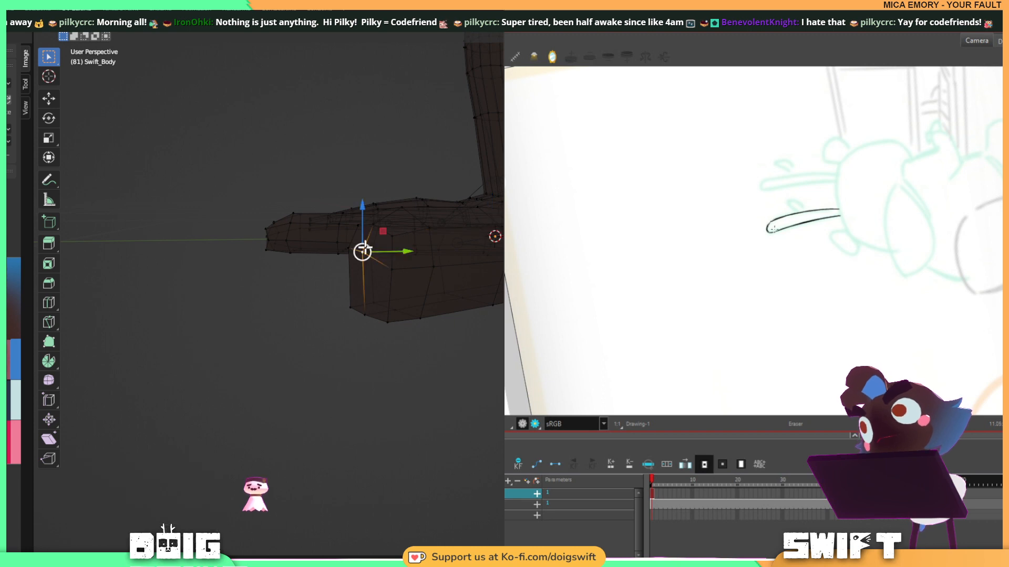
pyautogui.moveTo(363, 217); pyautogui.dragTo(361, 225)
pyautogui.moveTo(360, 224); pyautogui.dragTo(481, 236, button='middle')
pyautogui.click(367, 250)
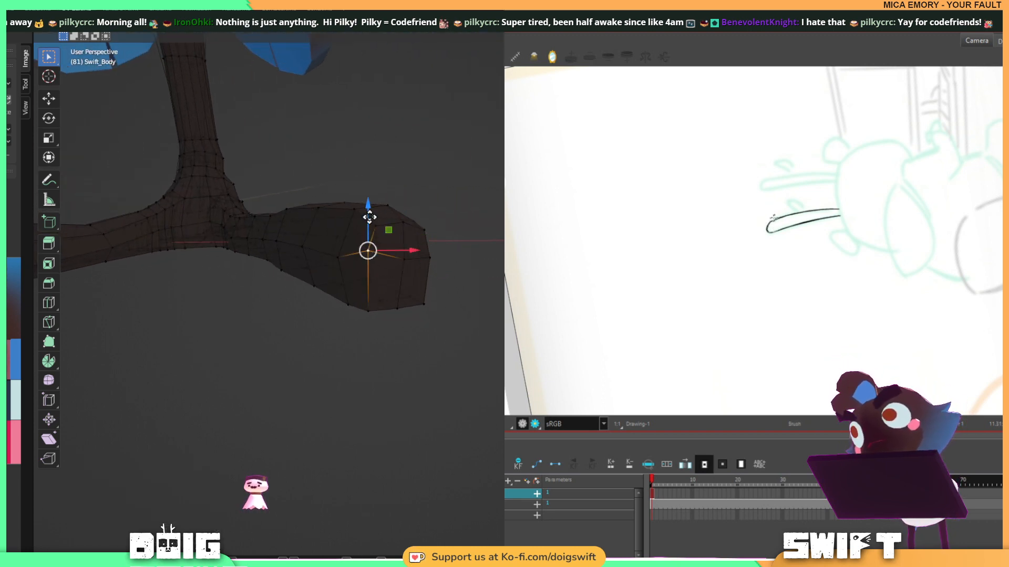
pyautogui.moveTo(369, 217); pyautogui.dragTo(368, 226)
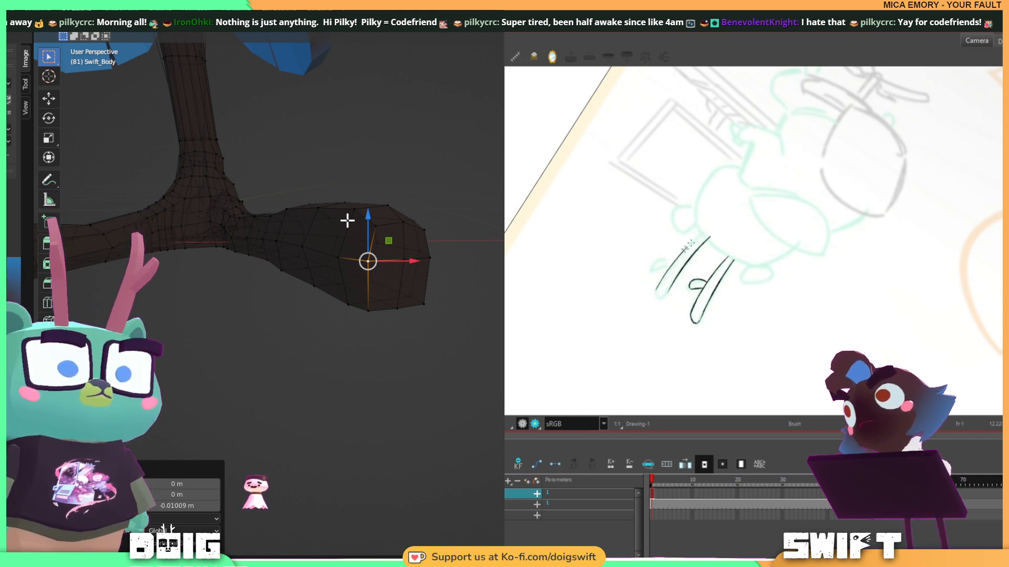
# In Harmony, adjust the outer line of the second antler and ink its rounded tip.
pyautogui.click(702, 230)
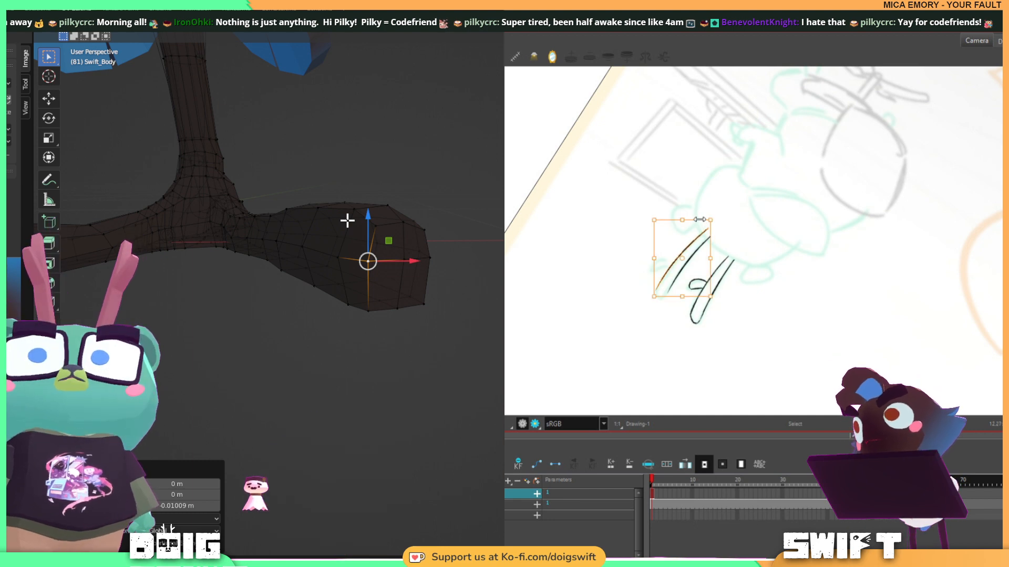
pyautogui.moveTo(713, 226); pyautogui.dragTo(712, 229)
pyautogui.hotkey('alt', 'b')
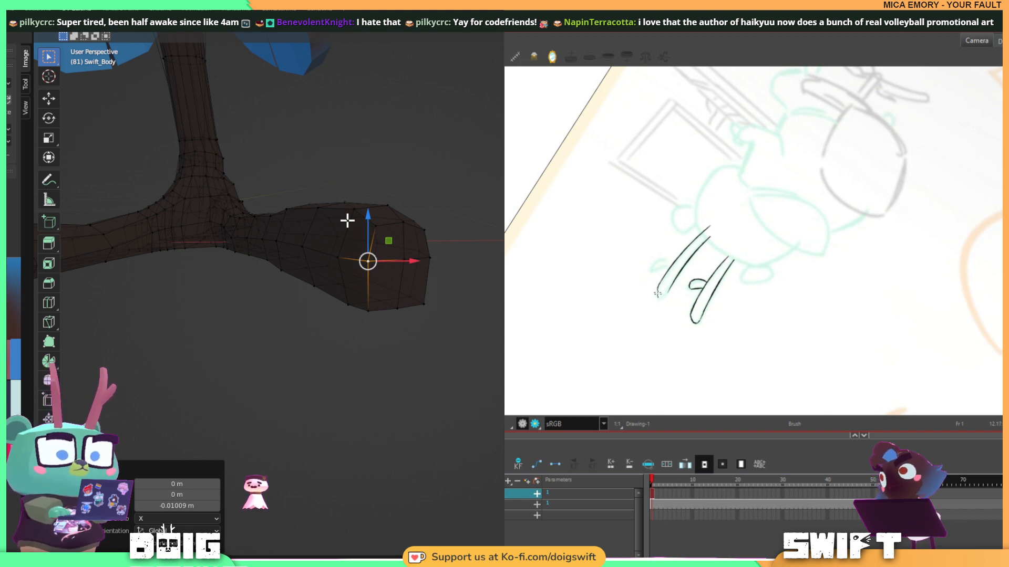
pyautogui.hotkey('ctrl', 'z')
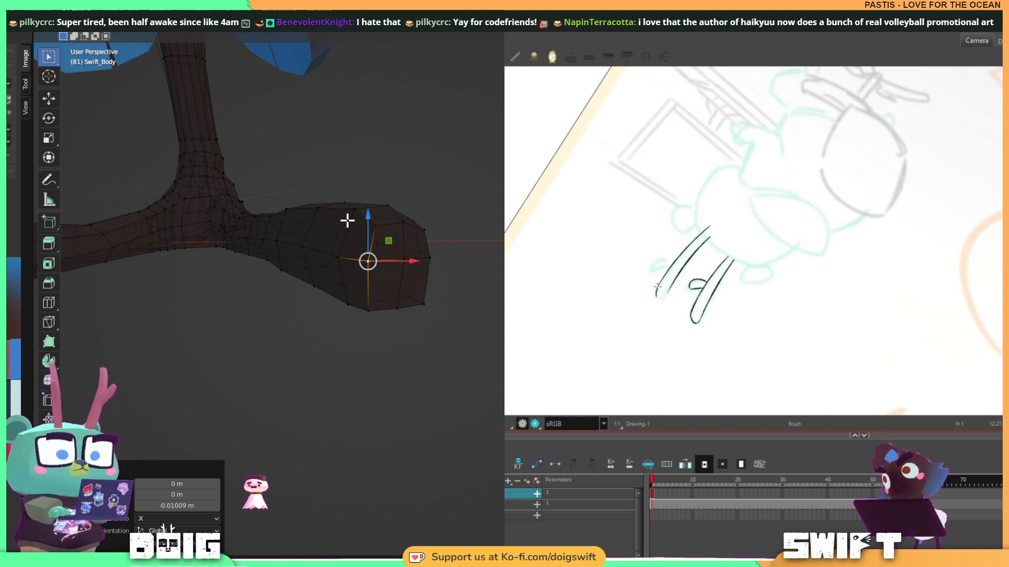
pyautogui.moveTo(656, 298); pyautogui.dragTo(666, 295)
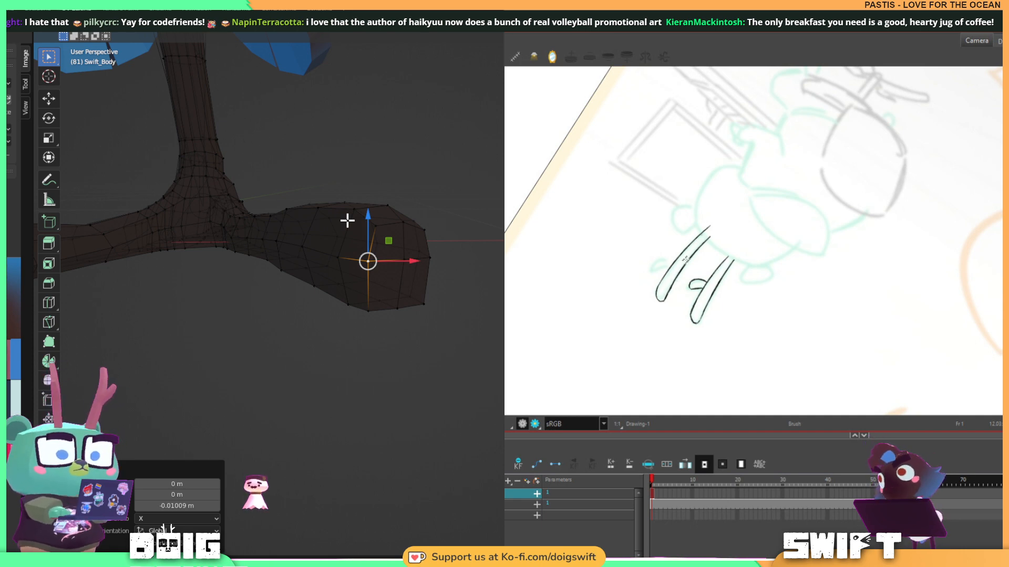
# In Blender, select a single vertex on the upper edge of the toe.
pyautogui.click(310, 202)
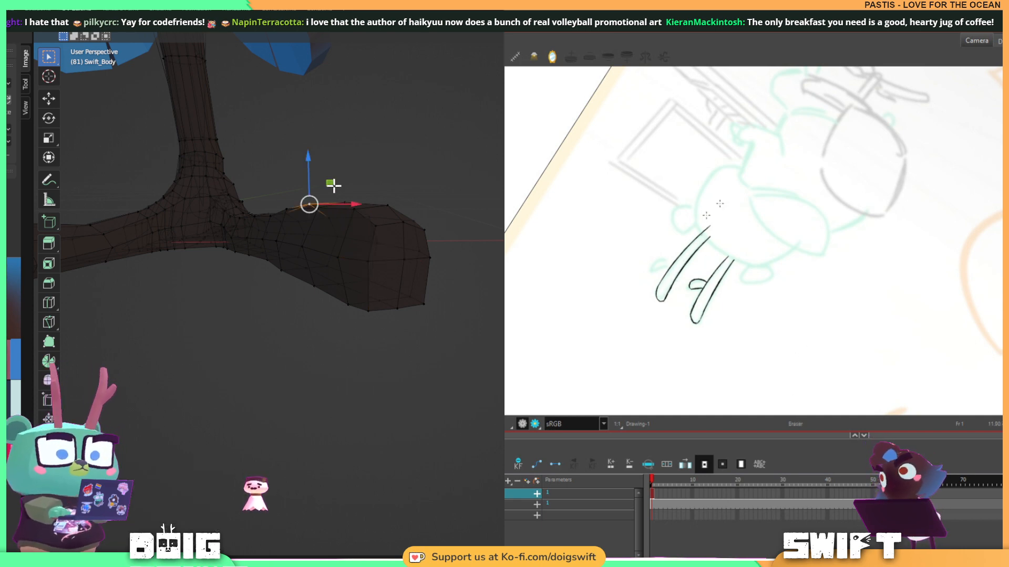
pyautogui.moveTo(376, 230); pyautogui.dragTo(480, 273, button='middle')
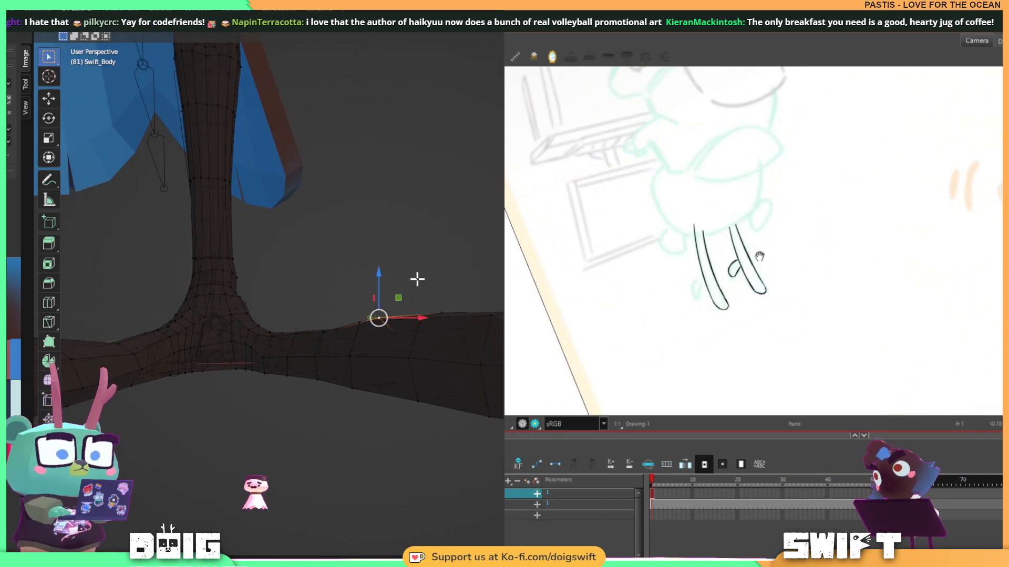
# In Harmony, ink the small prong on the second antler and erase the antler line where the prong joins it.
pyautogui.moveTo(759, 256); pyautogui.dragTo(746, 289)
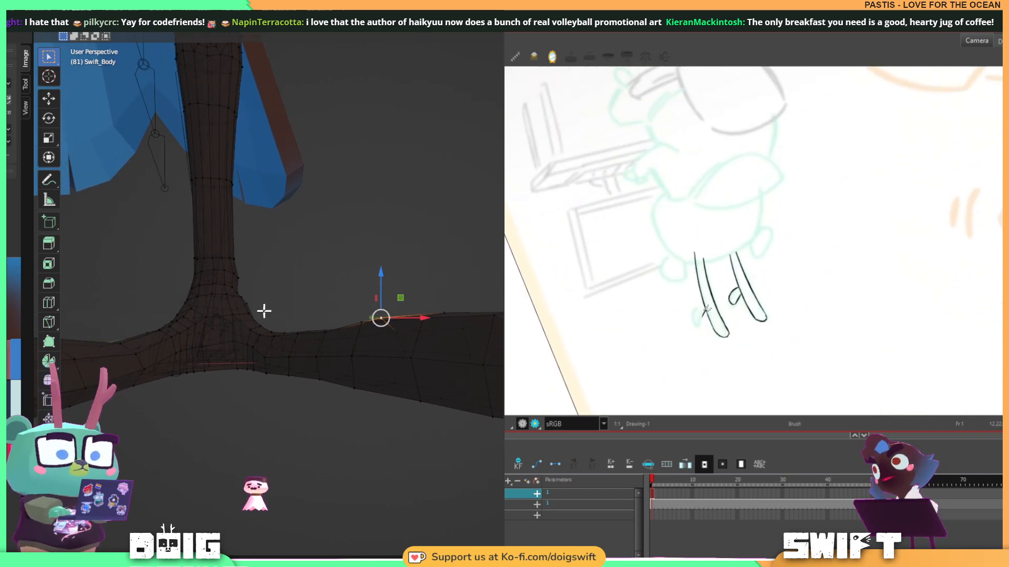
pyautogui.moveTo(263, 311); pyautogui.dragTo(404, 343, button='middle')
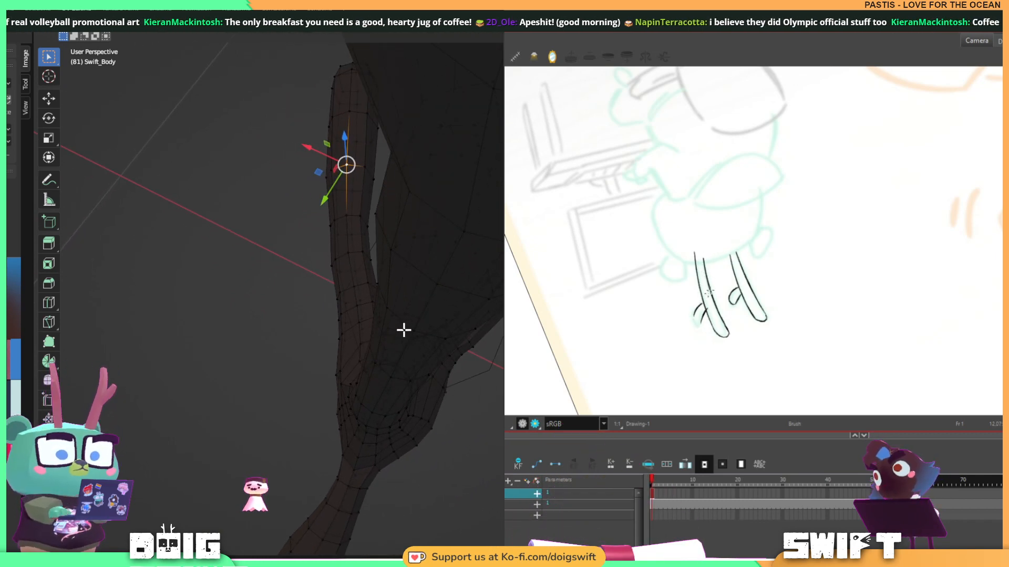
pyautogui.hotkey('alt', 's')
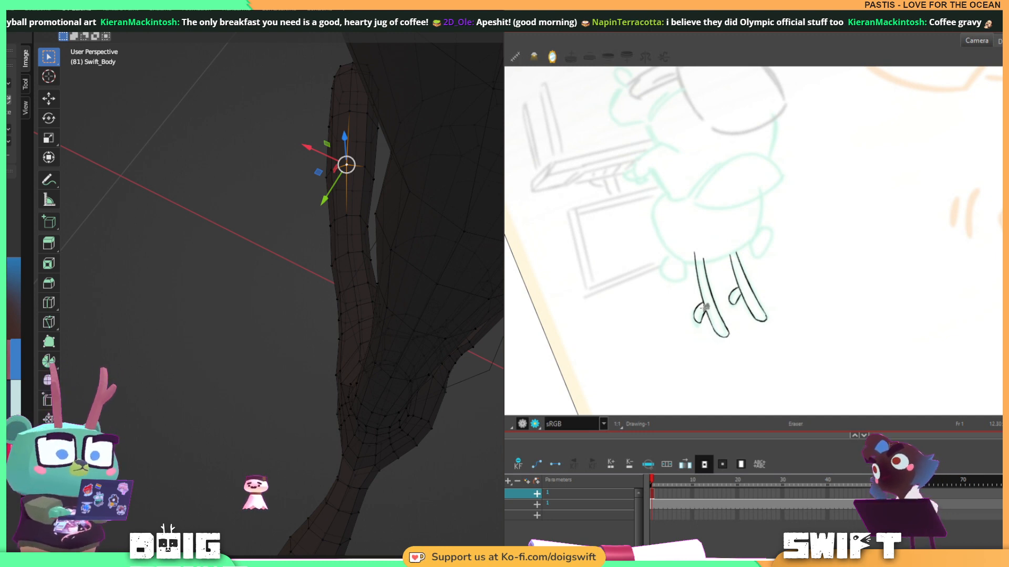
pyautogui.moveTo(705, 305); pyautogui.dragTo(704, 306)
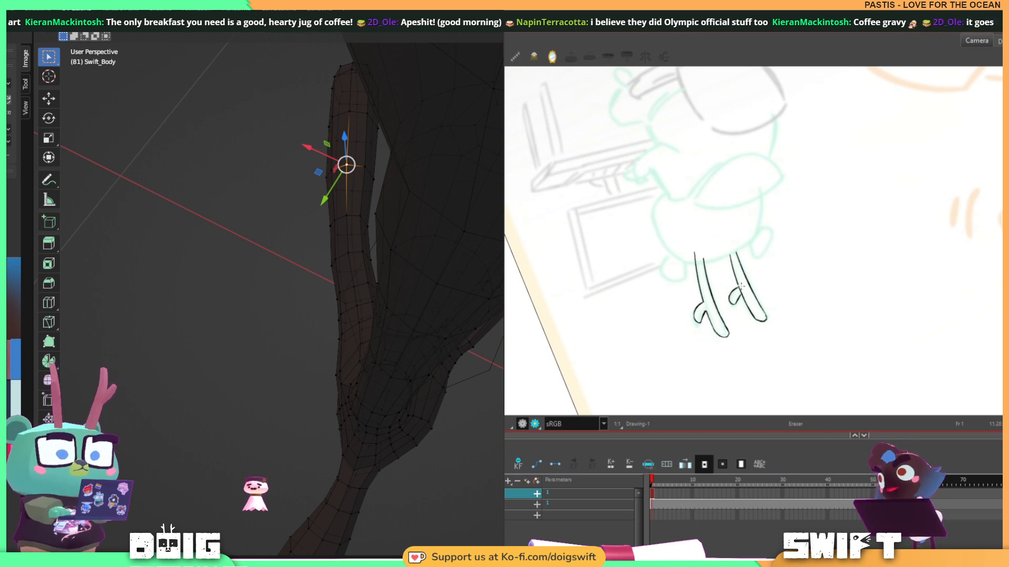
# Switch to the browser to view the comic image, and turn the Harmony canvas upright around the inked antlers.
pyautogui.hotkey('alt', 'Tab')
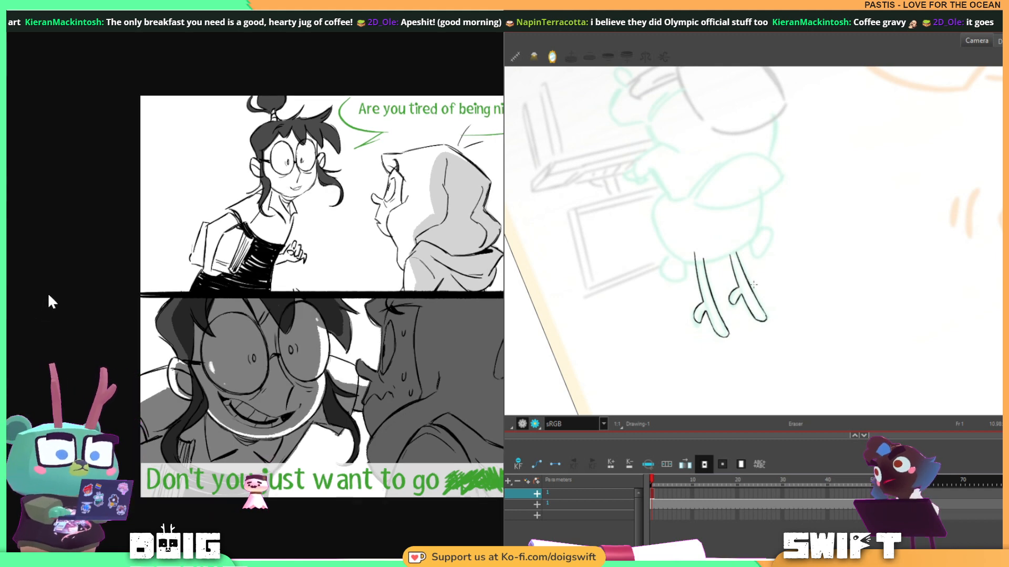
pyautogui.hotkey('ctrl', 'alt')
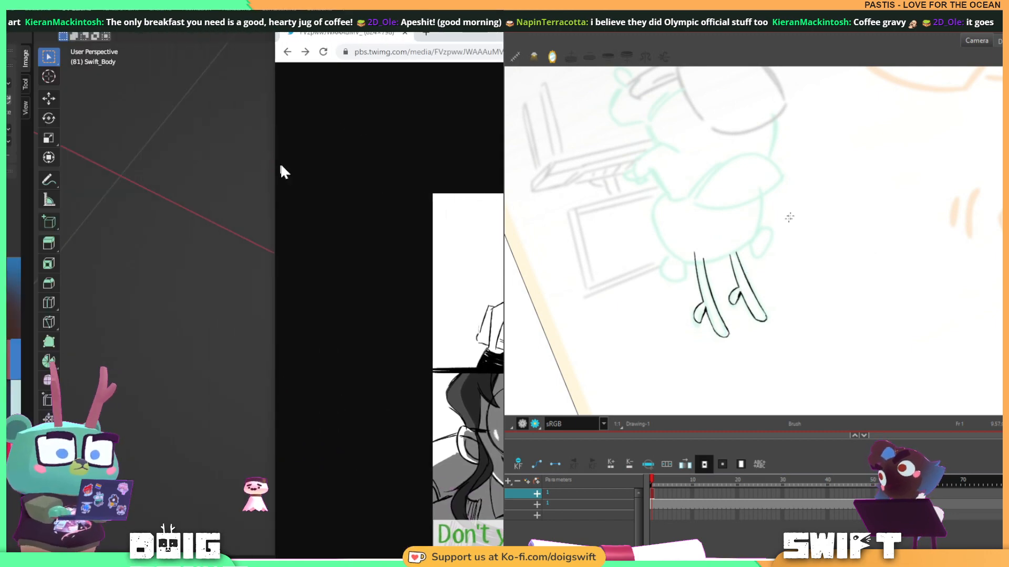
pyautogui.keyDown('ctrl'); pyautogui.keyDown('alt'); pyautogui.moveTo(826, 264); pyautogui.dragTo(642, 358); pyautogui.keyUp('alt'); pyautogui.keyUp('ctrl')
pyautogui.moveTo(770, 305)
pyautogui.keyDown('ctrl'); pyautogui.keyDown('alt'); pyautogui.mouseDown()
pyautogui.moveTo(707, 335)
pyautogui.moveTo(626, 296)
pyautogui.moveTo(754, 307)
pyautogui.mouseUp(); pyautogui.keyUp('alt'); pyautogui.keyUp('ctrl')
pyautogui.moveTo(790, 223); pyautogui.dragTo(833, 279)
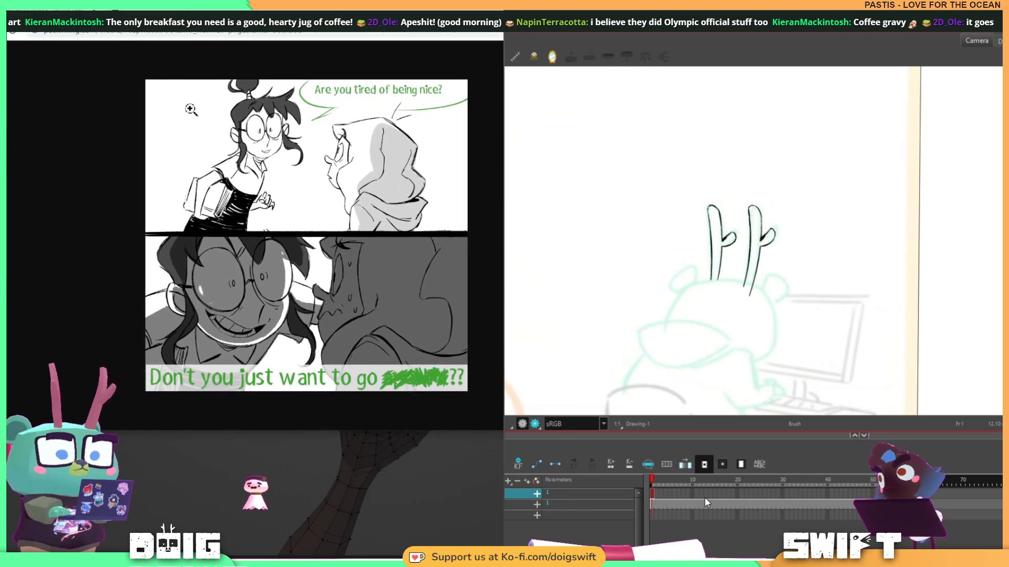
# In Harmony, ink the curved crown of the head across the antler bases and refine the stroke over the sketch.
pyautogui.hotkey('alt', 's')
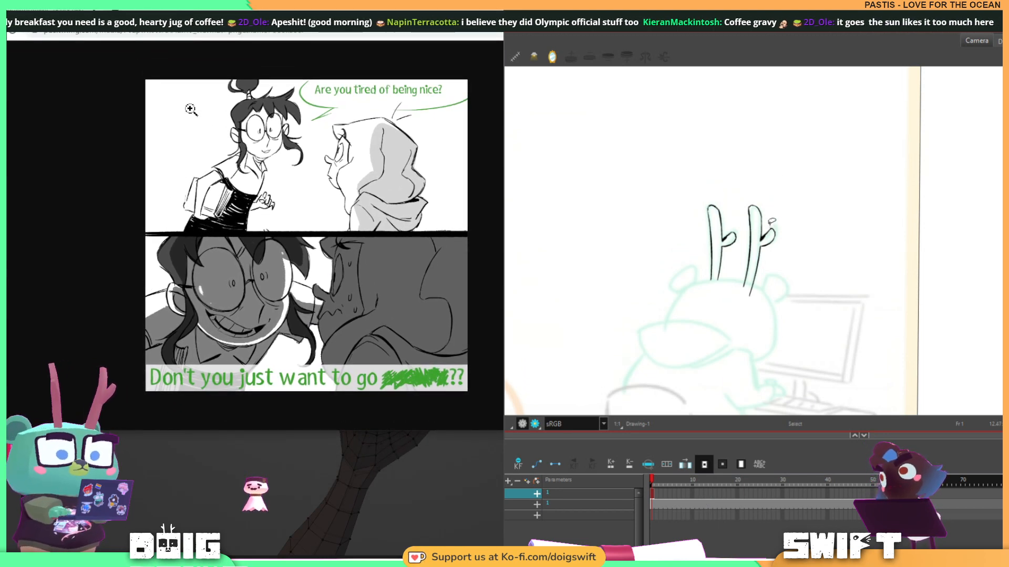
pyautogui.click(769, 243)
pyautogui.moveTo(787, 234); pyautogui.dragTo(790, 227)
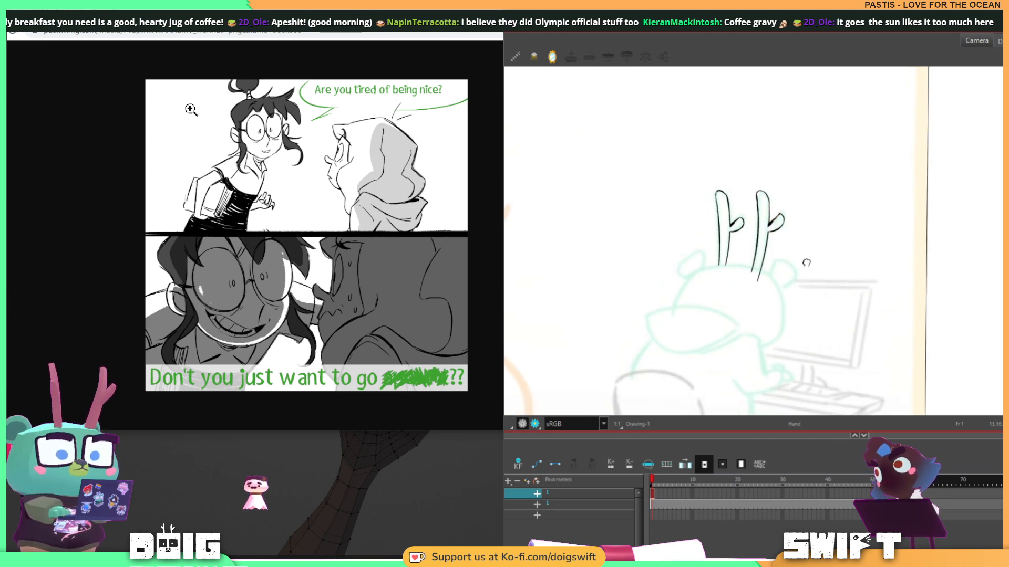
pyautogui.moveTo(790, 325)
pyautogui.keyDown('ctrl'); pyautogui.keyDown('alt'); pyautogui.mouseDown()
pyautogui.moveTo(812, 252)
pyautogui.moveTo(814, 182)
pyautogui.mouseUp(); pyautogui.keyUp('alt'); pyautogui.keyUp('ctrl')
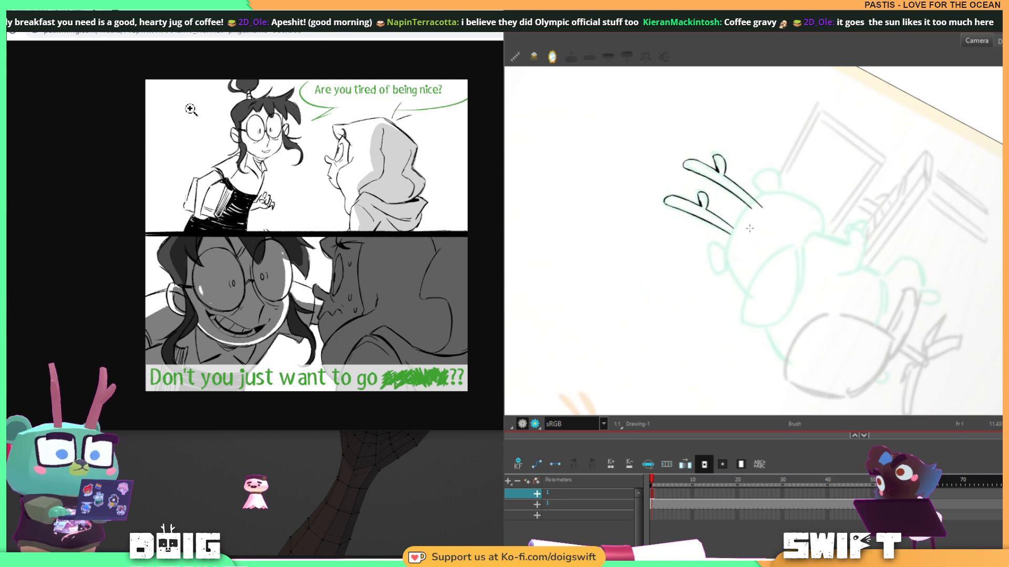
pyautogui.moveTo(750, 229); pyautogui.dragTo(713, 275, button='middle')
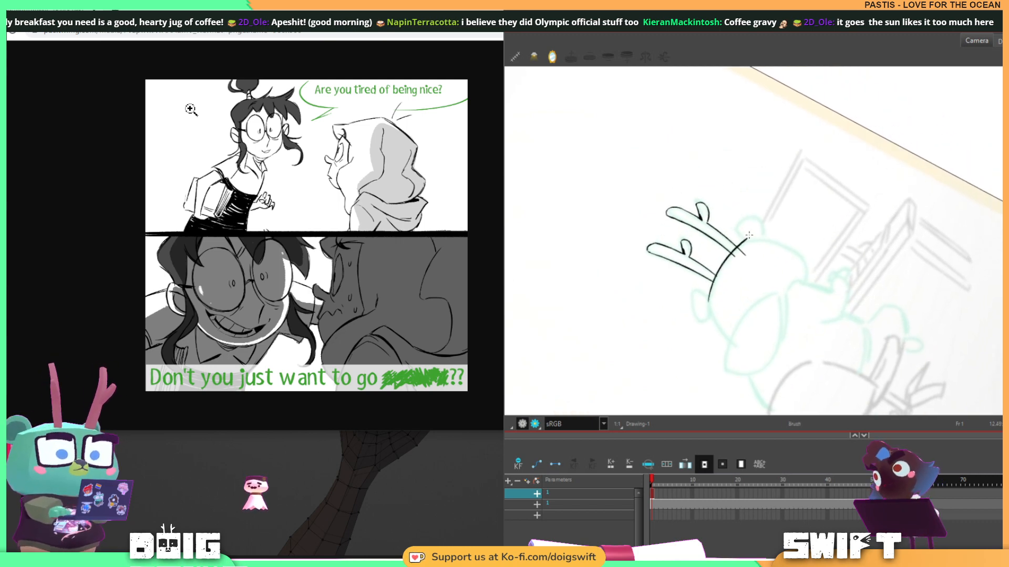
pyautogui.moveTo(708, 305)
pyautogui.mouseDown()
pyautogui.moveTo(744, 244)
pyautogui.moveTo(725, 267)
pyautogui.mouseUp()
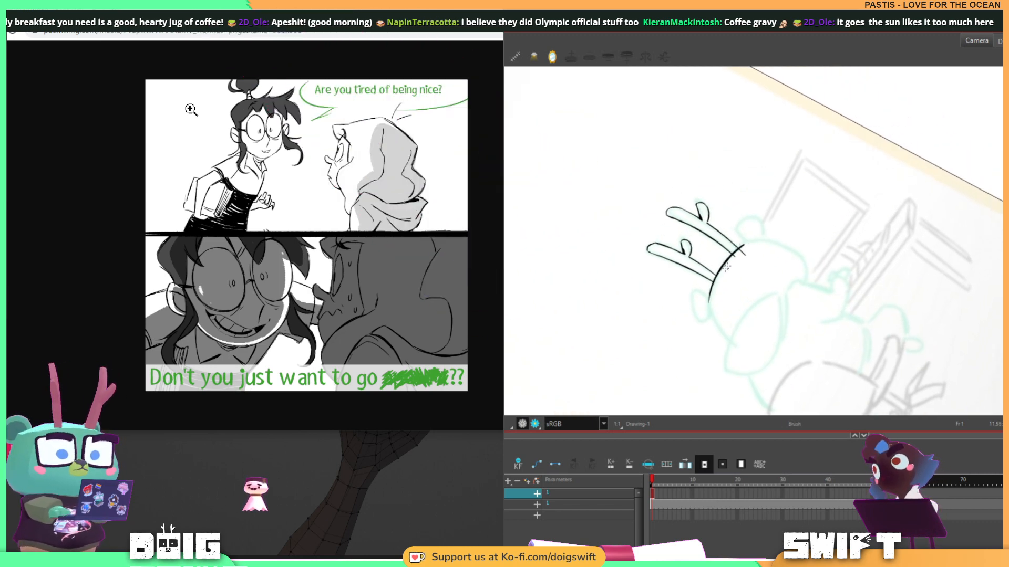
pyautogui.click(743, 244)
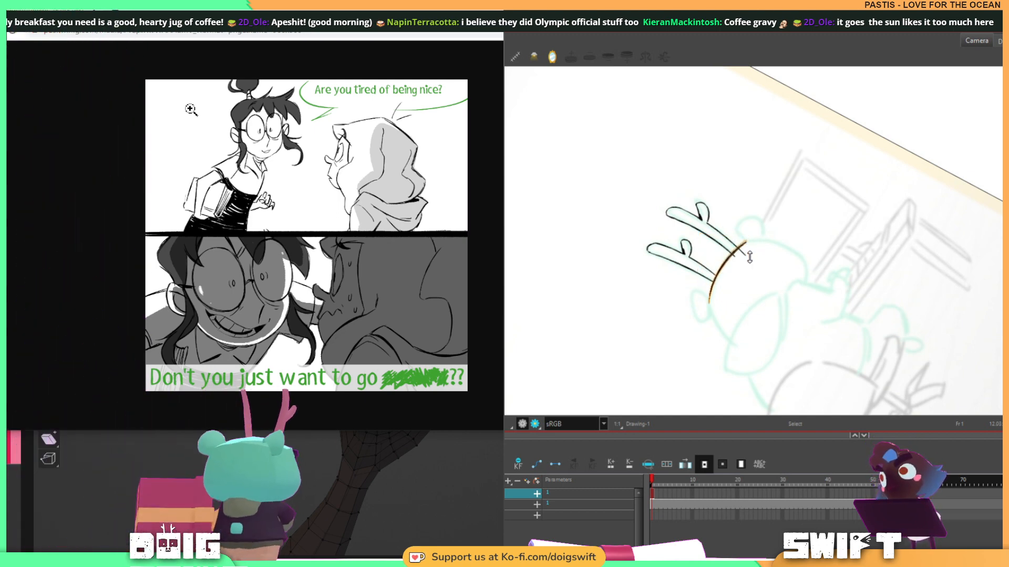
pyautogui.hotkey('alt', 'b')
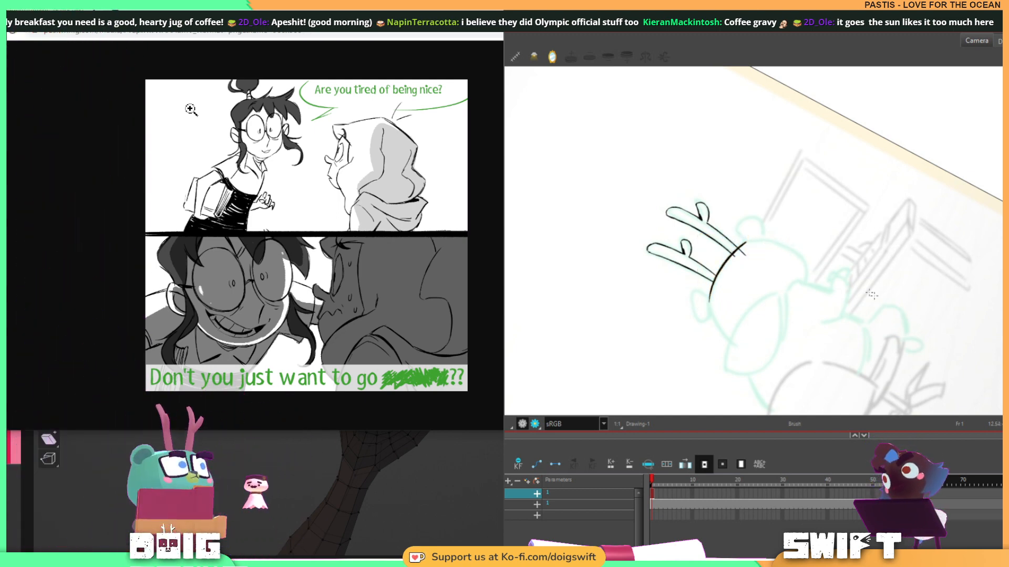
pyautogui.moveTo(785, 271)
pyautogui.keyDown('ctrl'); pyautogui.keyDown('alt'); pyautogui.mouseDown()
pyautogui.moveTo(795, 324)
pyautogui.moveTo(747, 278)
pyautogui.mouseUp(); pyautogui.keyUp('alt'); pyautogui.keyUp('ctrl')
pyautogui.moveTo(747, 277); pyautogui.dragTo(797, 251, button='middle')
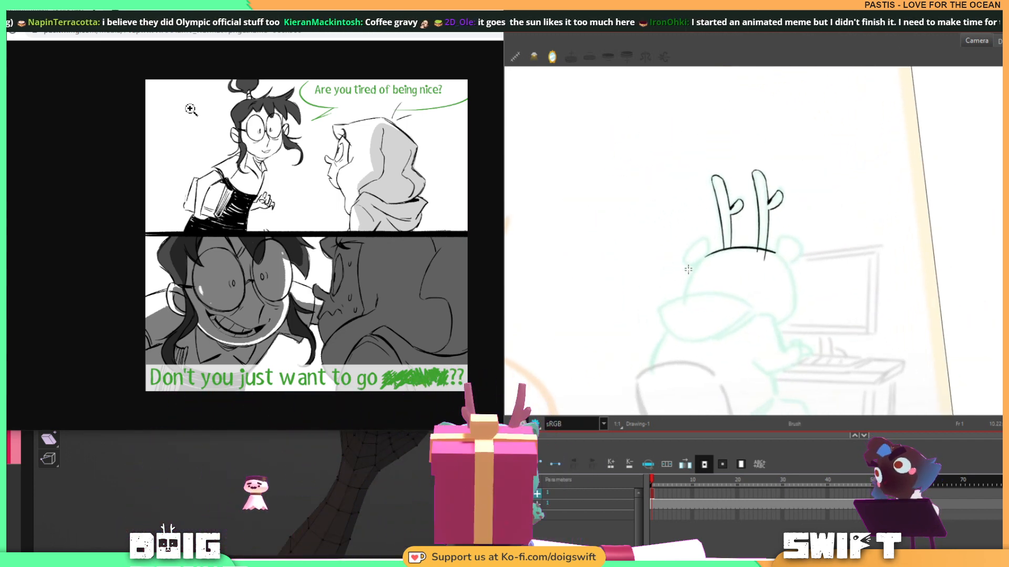
pyautogui.moveTo(684, 298); pyautogui.dragTo(709, 256)
pyautogui.hotkey('ctrl', 'z')
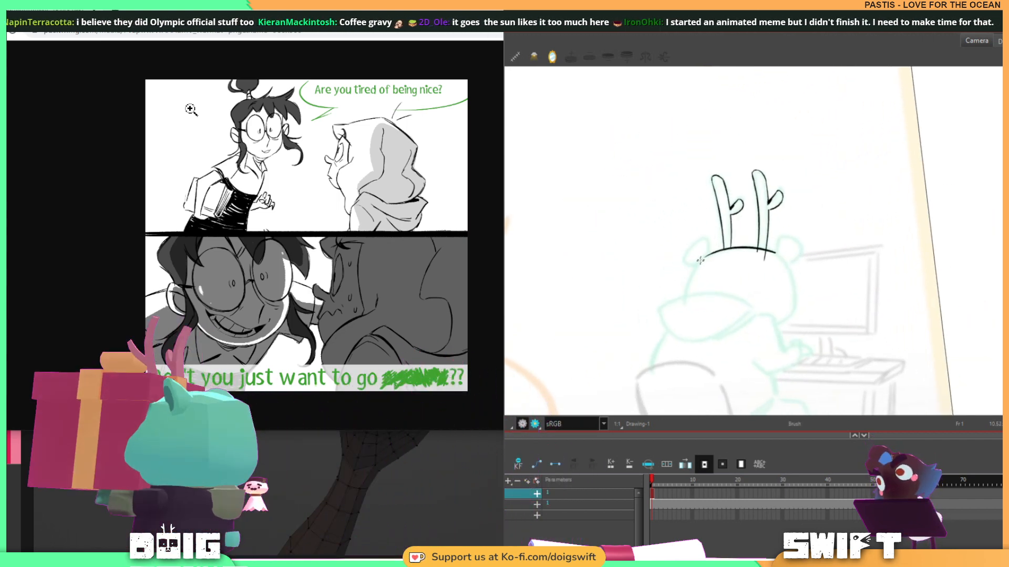
pyautogui.hotkey('alt', 's')
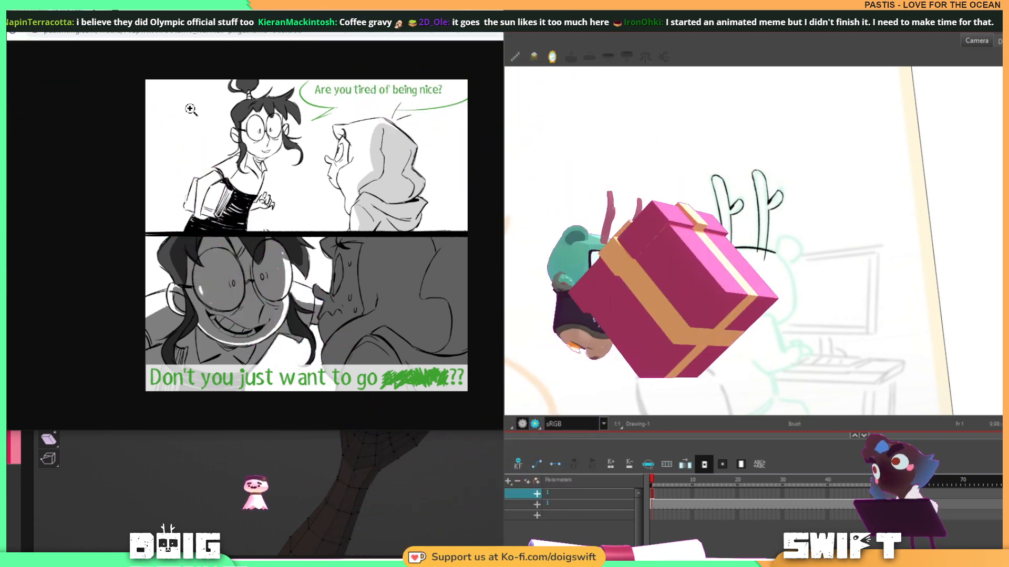
pyautogui.moveTo(684, 304); pyautogui.dragTo(703, 258)
pyautogui.hotkey('ctrl', 'z')
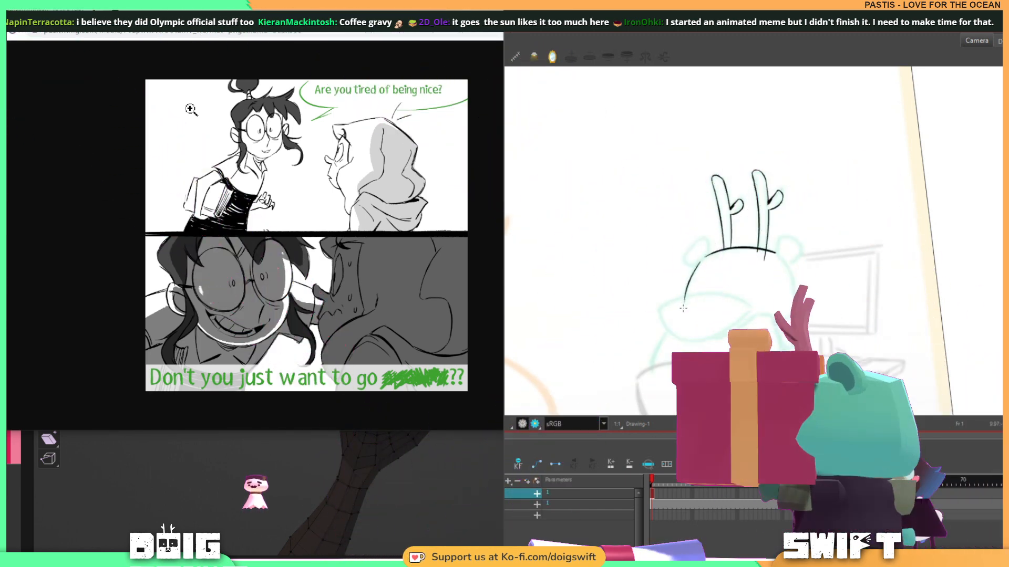
pyautogui.moveTo(684, 305)
pyautogui.mouseDown()
pyautogui.moveTo(705, 256)
pyautogui.moveTo(686, 303)
pyautogui.mouseUp()
pyautogui.hotkey('ctrl', 'z')
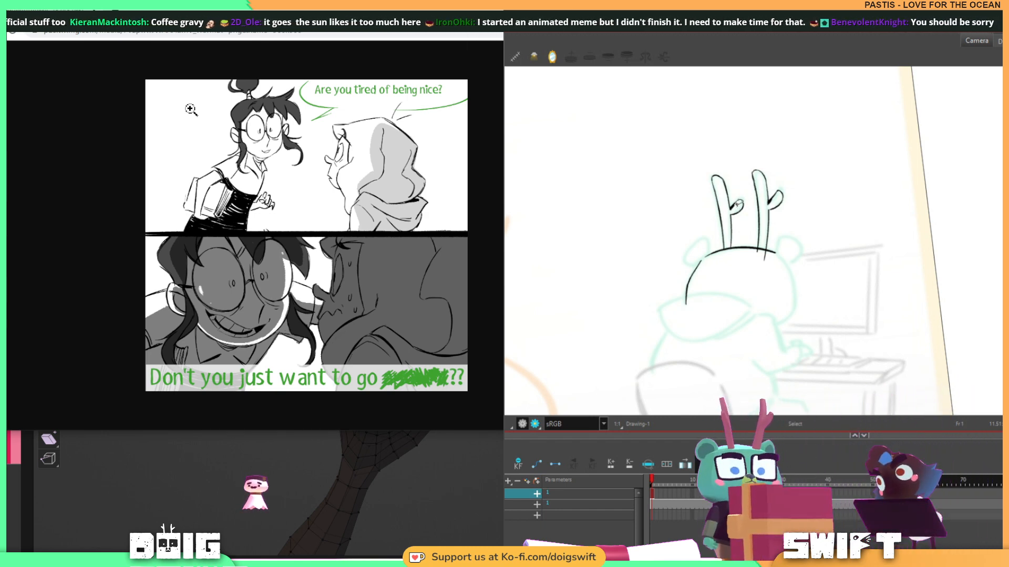
pyautogui.hotkey('ctrl', 'z')
# Ink the side of the head away from the monitor, curving from the crown down to the hood.
pyautogui.hotkey('alt', 'b')
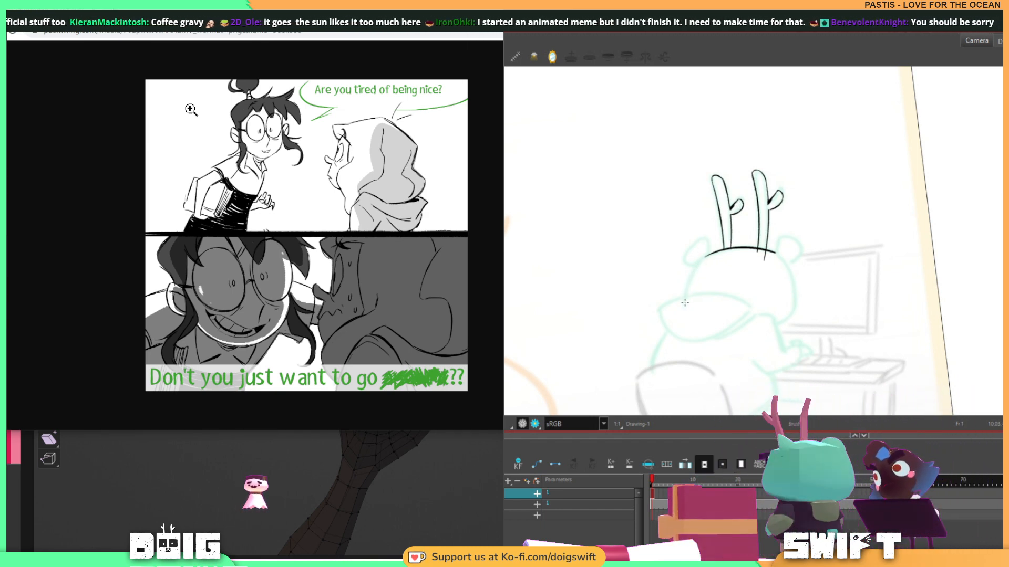
pyautogui.moveTo(700, 262); pyautogui.dragTo(685, 300)
pyautogui.hotkey('ctrl', 'z')
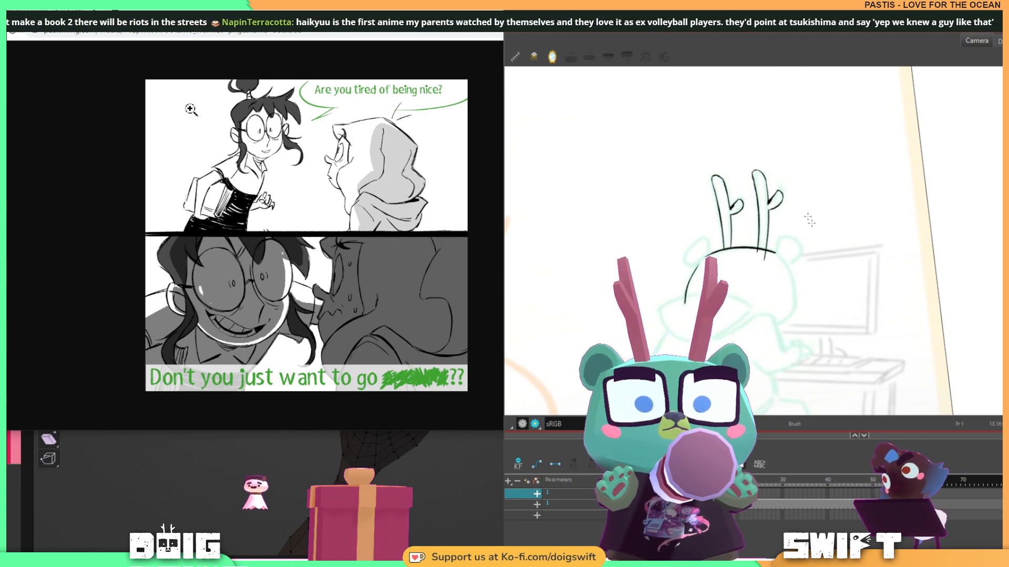
pyautogui.moveTo(781, 256)
pyautogui.mouseDown()
pyautogui.moveTo(796, 302)
pyautogui.moveTo(785, 320)
pyautogui.moveTo(788, 271)
pyautogui.mouseUp()
pyautogui.hotkey('ctrl', 'z')
pyautogui.hotkey('ctrl', 'z')
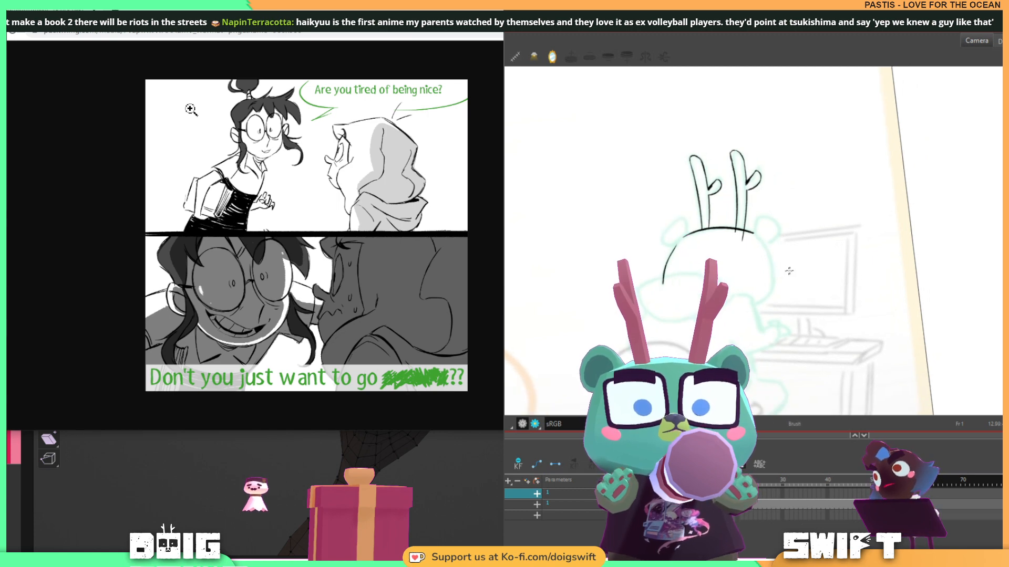
pyautogui.moveTo(754, 233)
pyautogui.mouseDown()
pyautogui.moveTo(772, 286)
pyautogui.moveTo(756, 305)
pyautogui.mouseUp()
pyautogui.hotkey('ctrl', 'z')
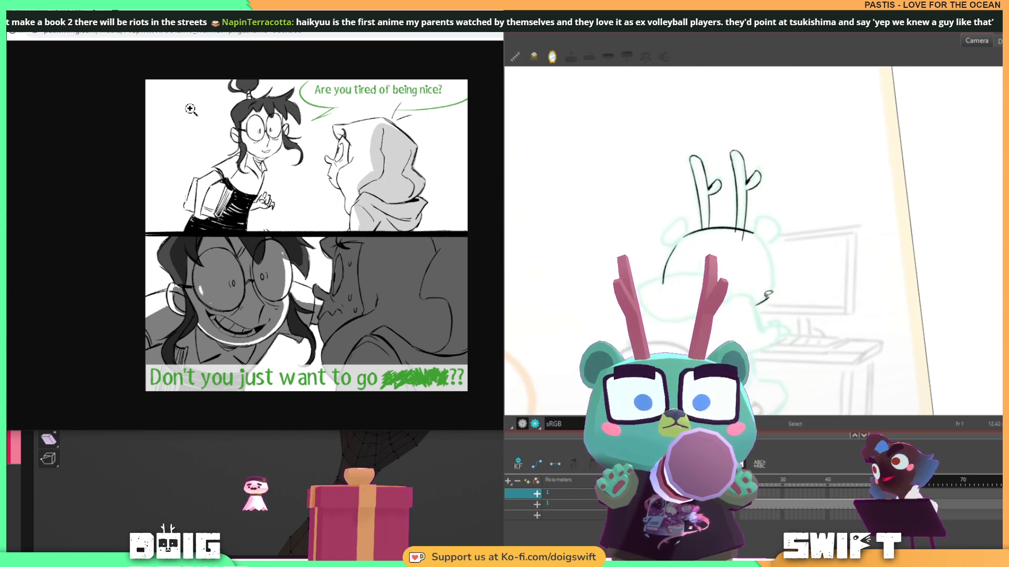
pyautogui.hotkey('ctrl', 'z')
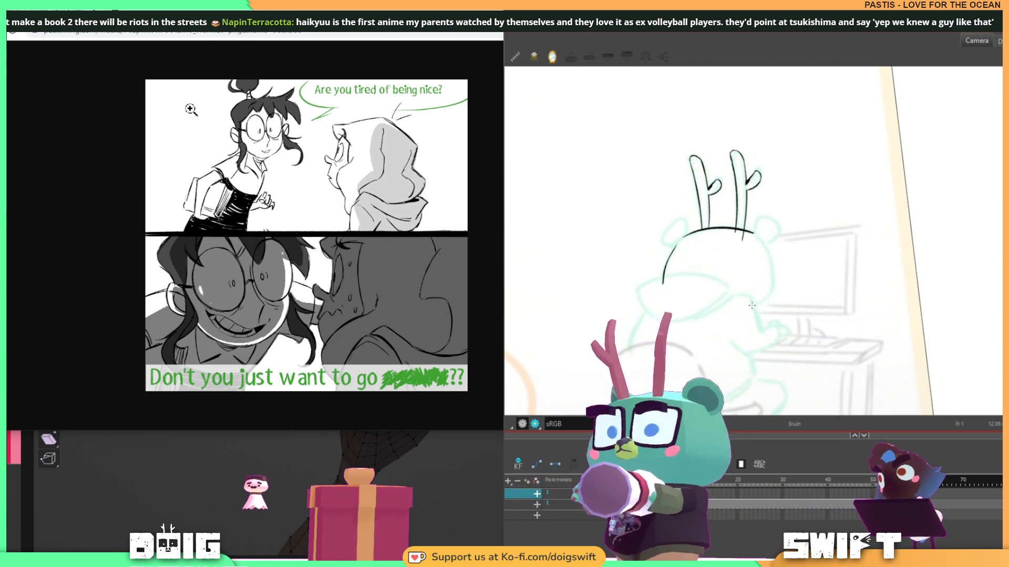
pyautogui.moveTo(773, 277); pyautogui.dragTo(753, 306)
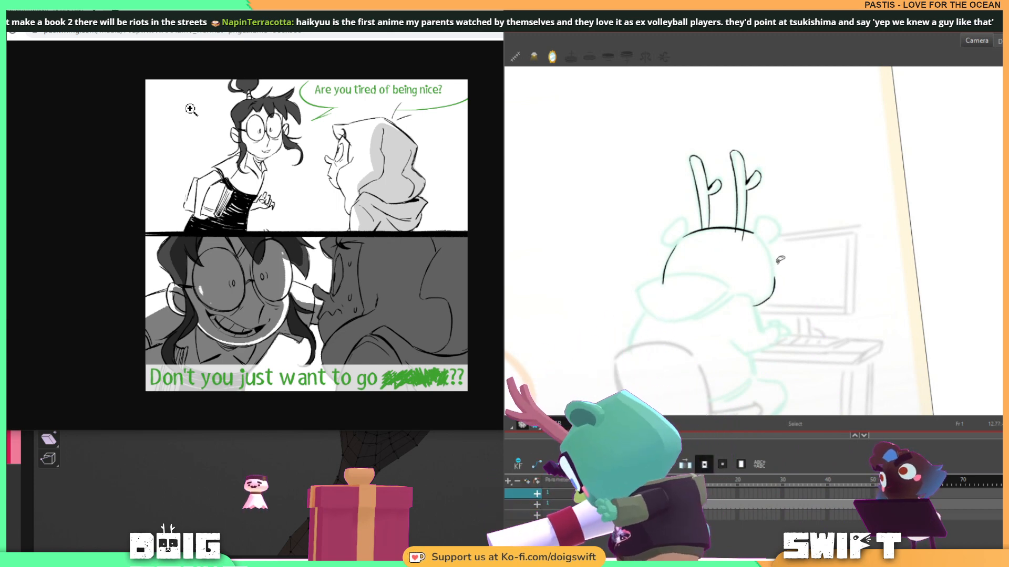
pyautogui.hotkey('ctrl', 'z')
pyautogui.moveTo(755, 304); pyautogui.dragTo(775, 271)
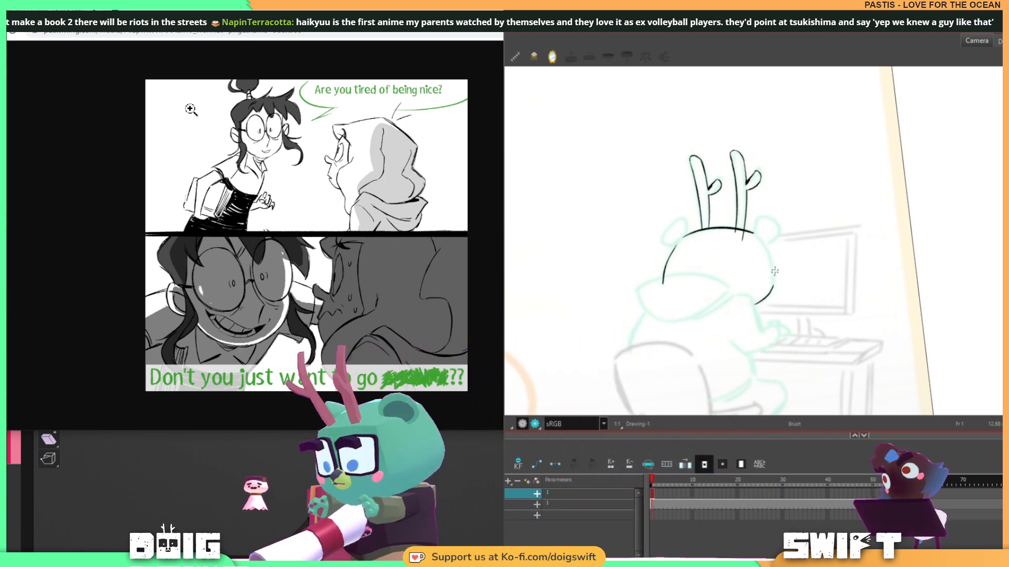
pyautogui.hotkey('ctrl', 'z')
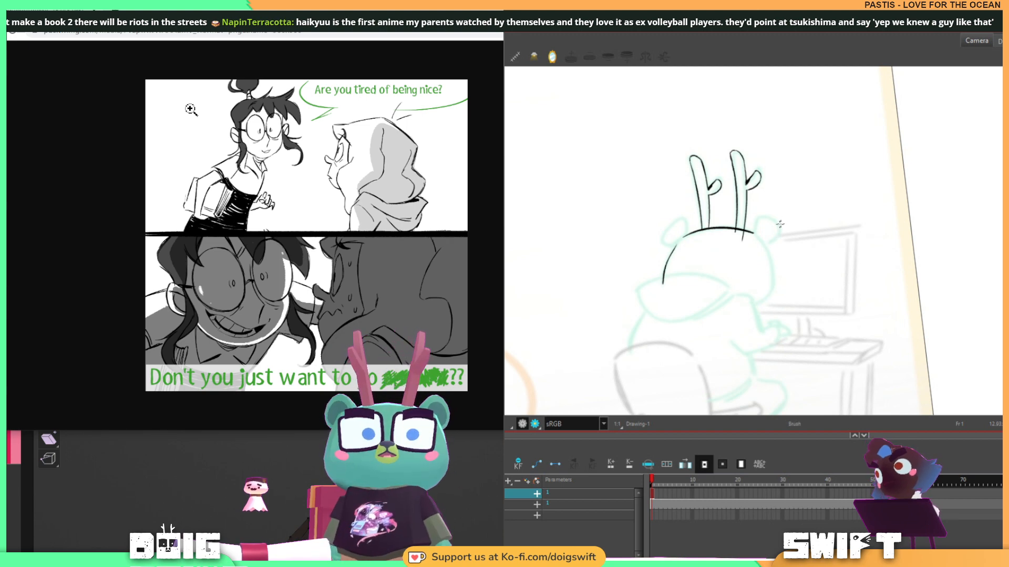
# Ink the side of the head facing the monitor from the crown down to the neck and adjust its lower curve.
pyautogui.moveTo(757, 237); pyautogui.dragTo(765, 251)
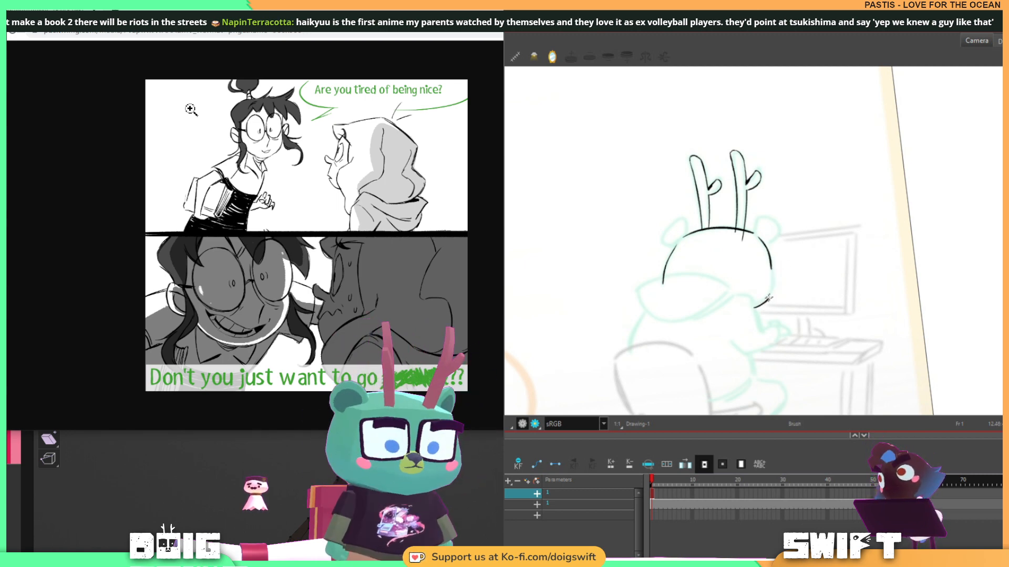
pyautogui.hotkey('ctrl', 'z')
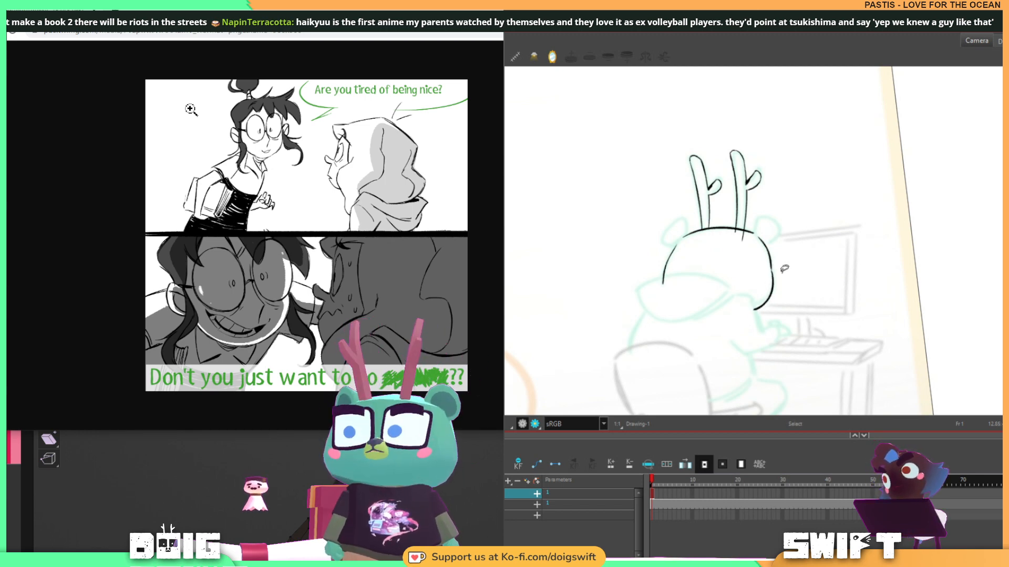
pyautogui.click(769, 298)
pyautogui.moveTo(774, 309); pyautogui.dragTo(782, 280)
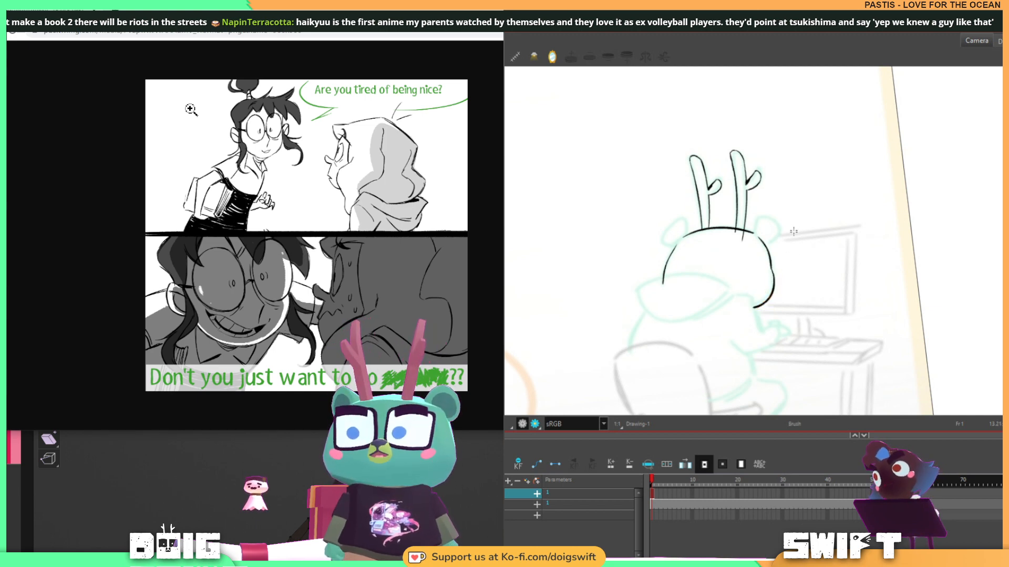
# Ink the rounded ear on the monitor side of the head and clean up where it meets the outline.
pyautogui.moveTo(784, 257); pyautogui.dragTo(800, 308)
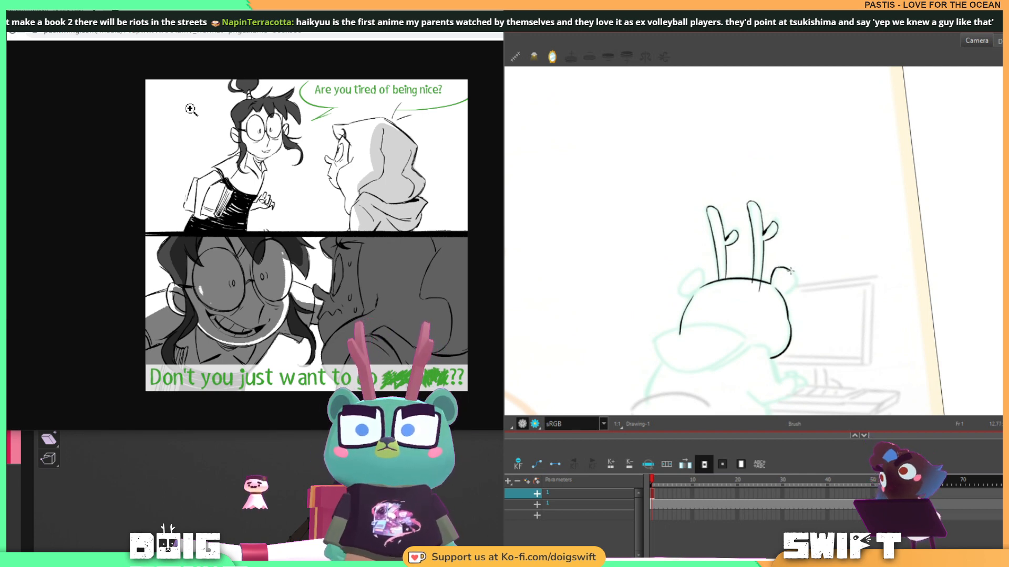
pyautogui.moveTo(796, 281); pyautogui.dragTo(782, 295)
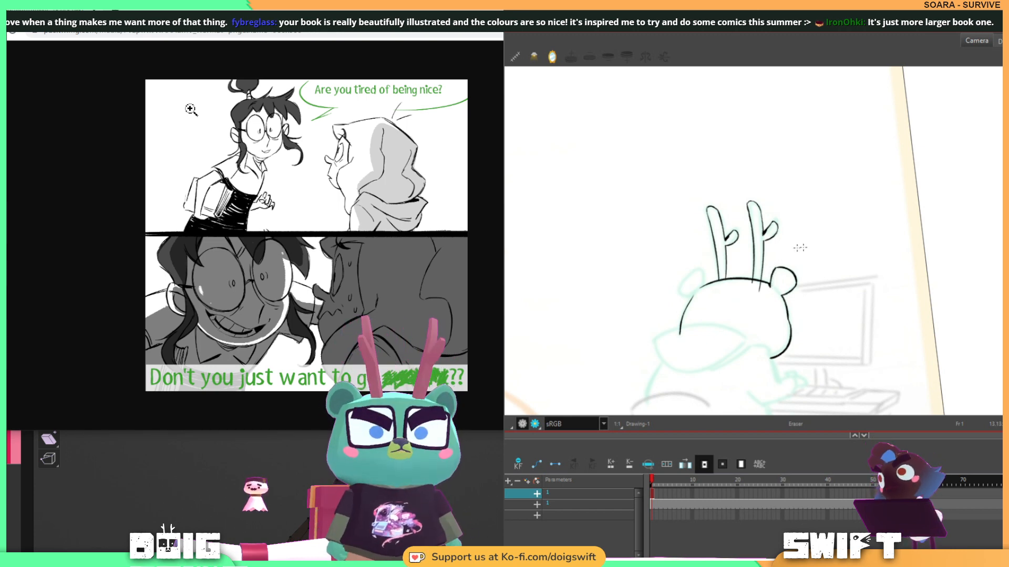
pyautogui.hotkey('alt', 'b')
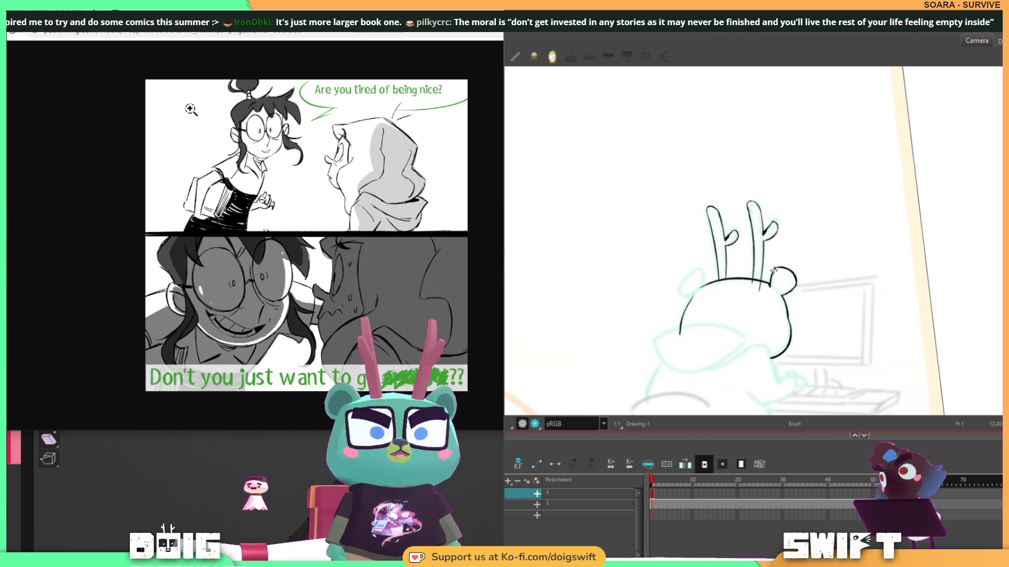
# Ink the second rounded ear on the side of the head away from the monitor and refine its outline.
pyautogui.moveTo(797, 256); pyautogui.dragTo(817, 244, button='middle')
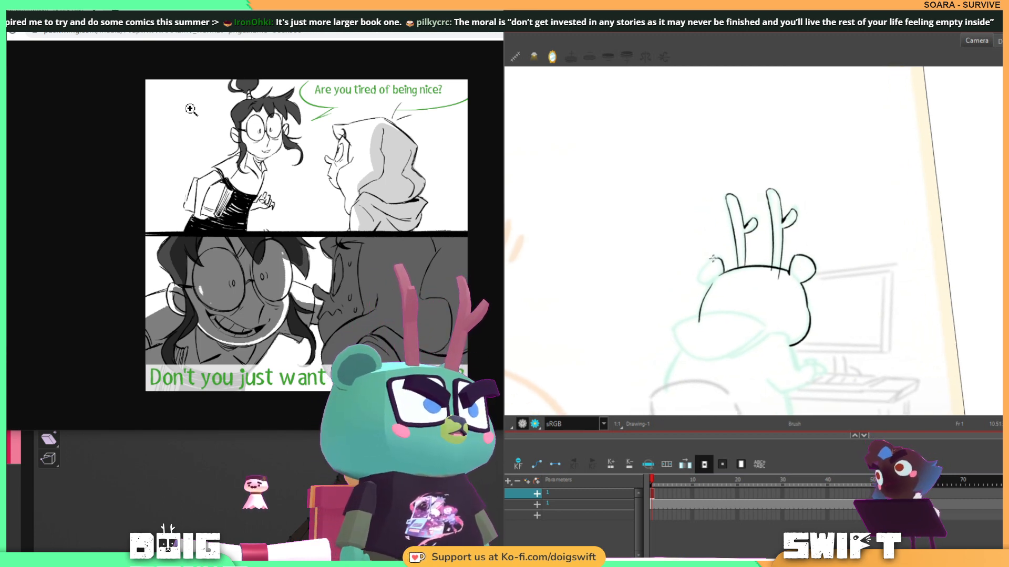
pyautogui.moveTo(723, 273); pyautogui.dragTo(700, 287)
pyautogui.hotkey('alt', 's')
pyautogui.hotkey('alt', 'b')
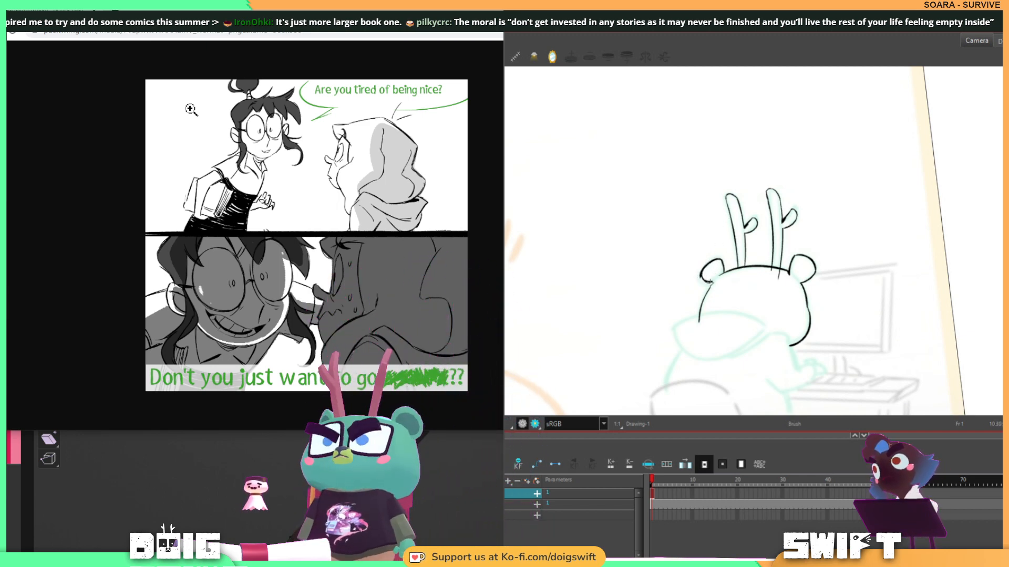
pyautogui.hotkey('alt', 's')
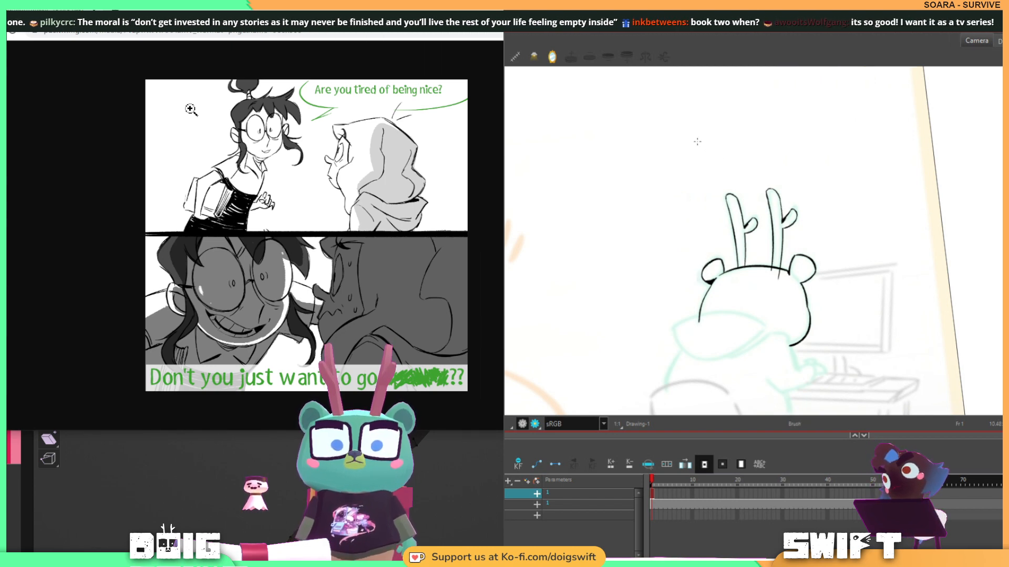
pyautogui.moveTo(734, 292); pyautogui.dragTo(752, 297)
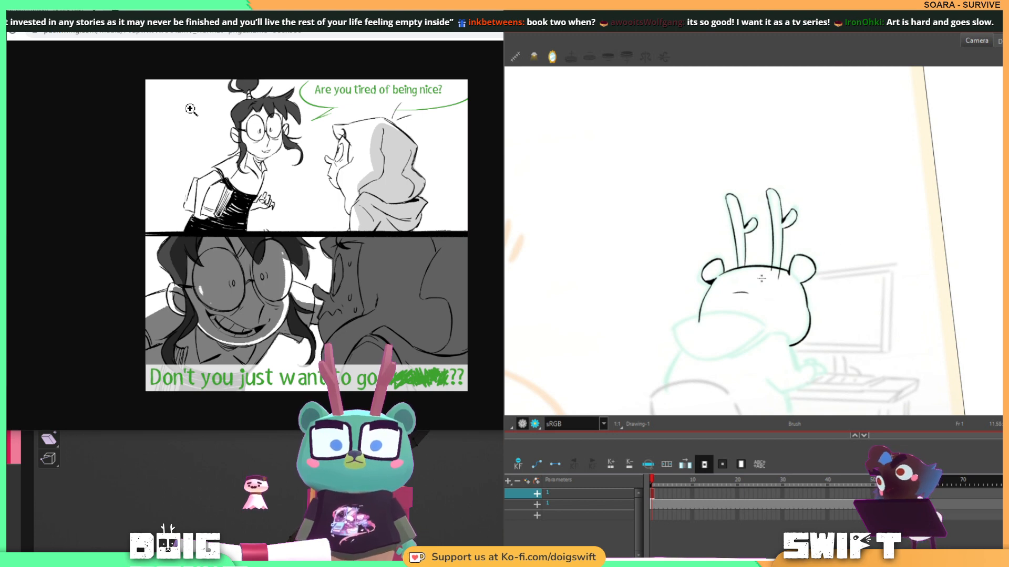
pyautogui.hotkey('ctrl', 'z')
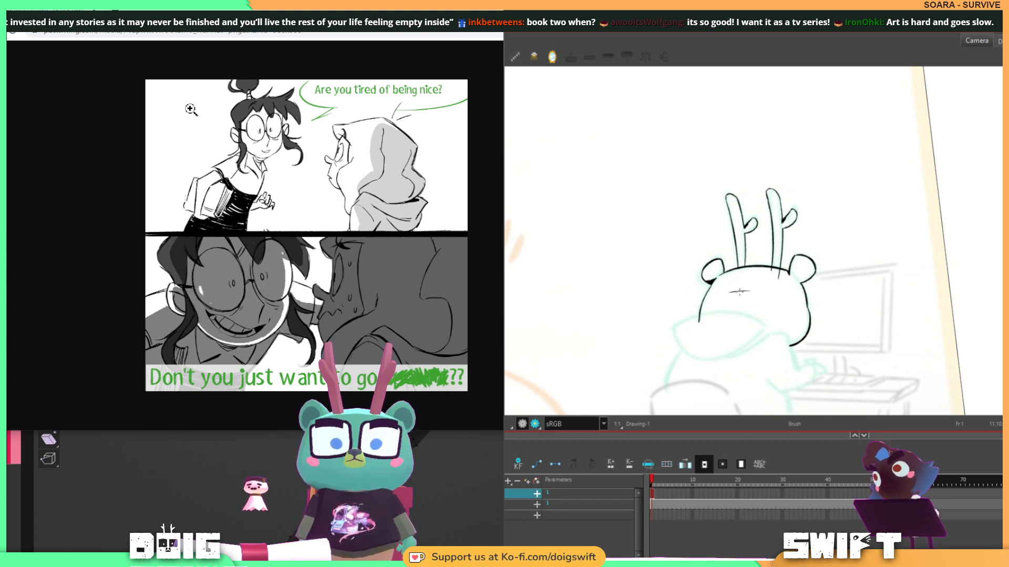
pyautogui.hotkey('ctrl', 'z')
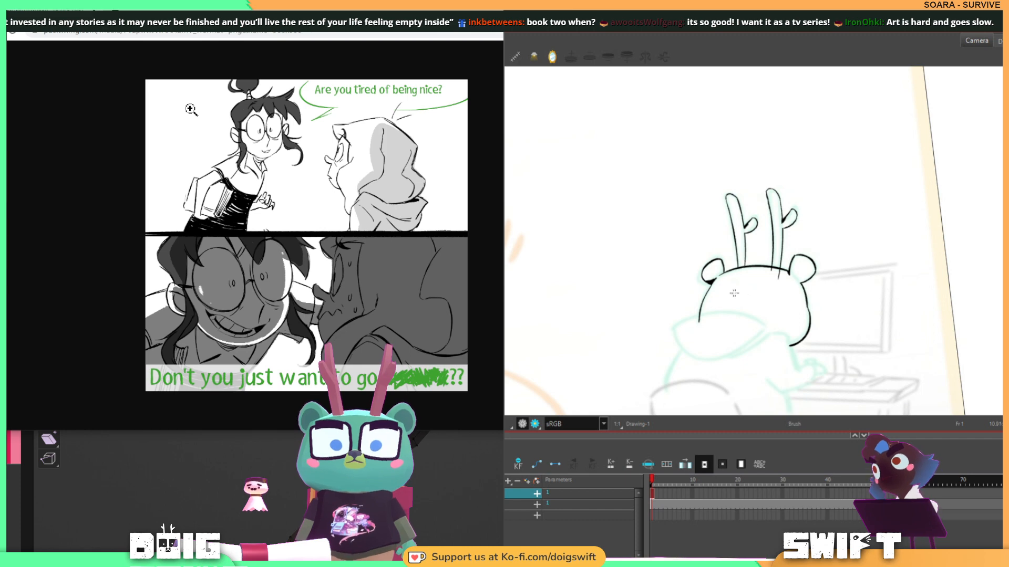
# Ink short crease marks across the back of the head and adjust their shape.
pyautogui.moveTo(731, 294); pyautogui.dragTo(756, 294)
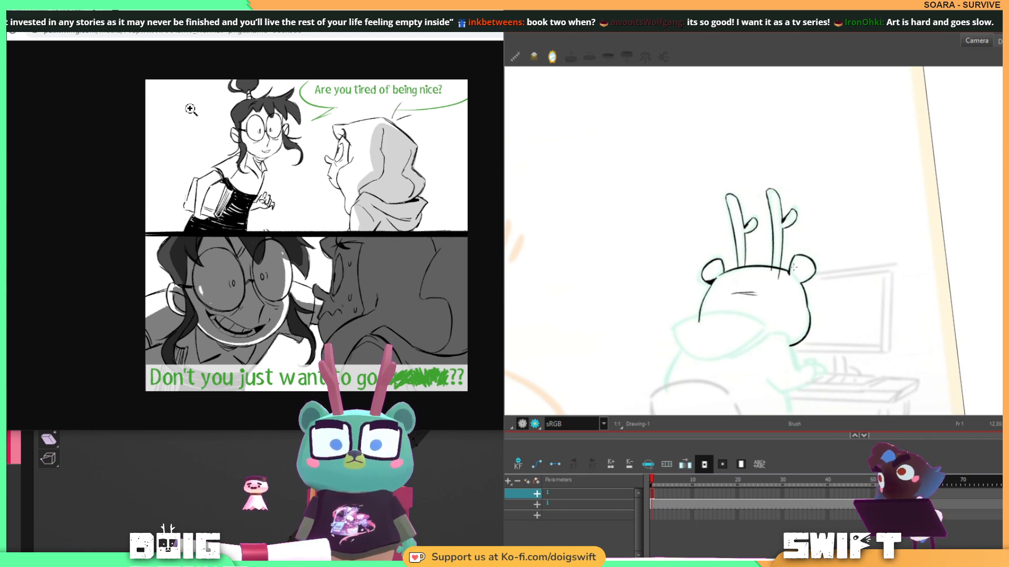
pyautogui.hotkey('ctrl', 'z')
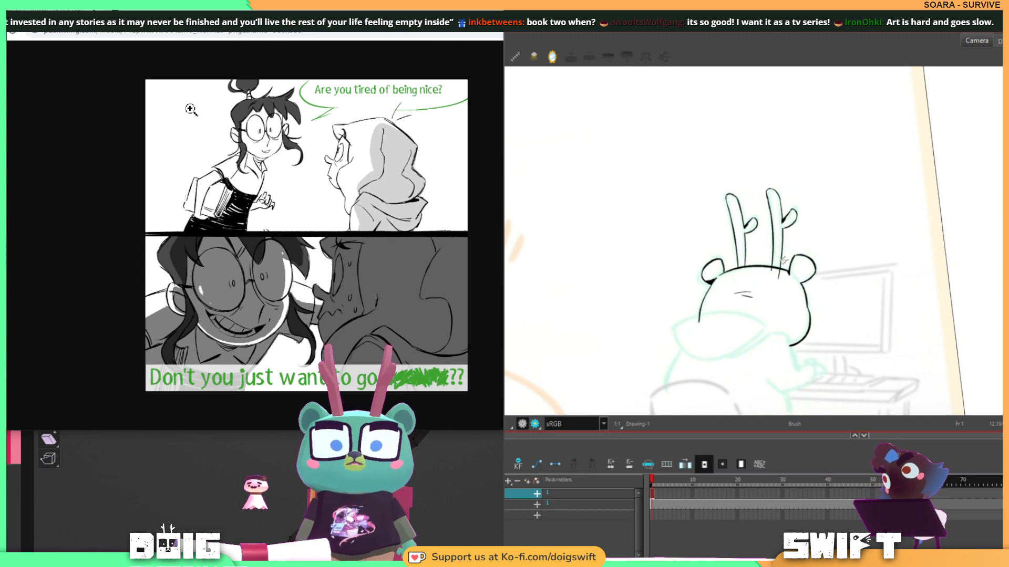
pyautogui.hotkey('alt', 's')
pyautogui.moveTo(749, 297); pyautogui.dragTo(751, 293)
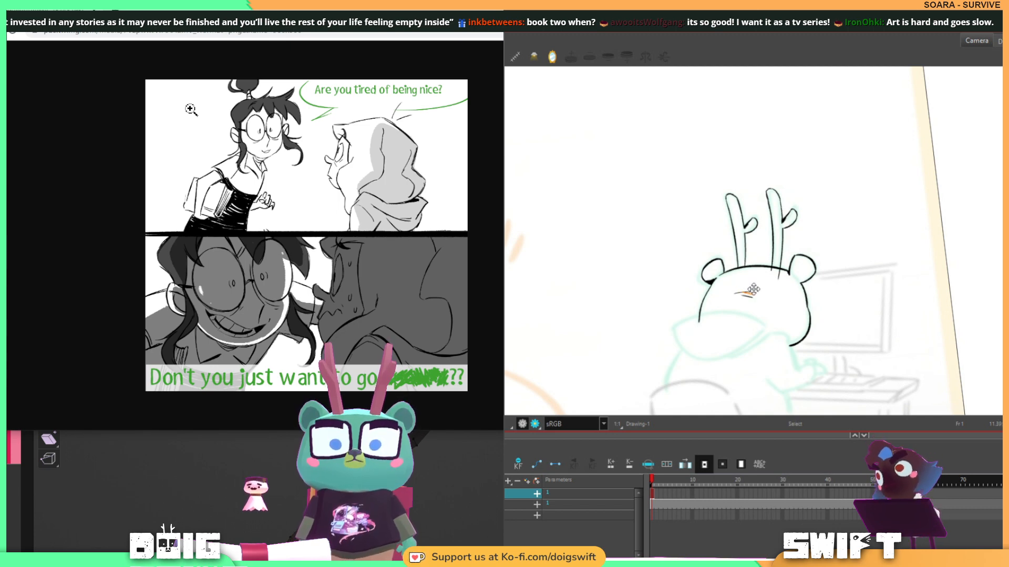
pyautogui.hotkey('alt', 'b')
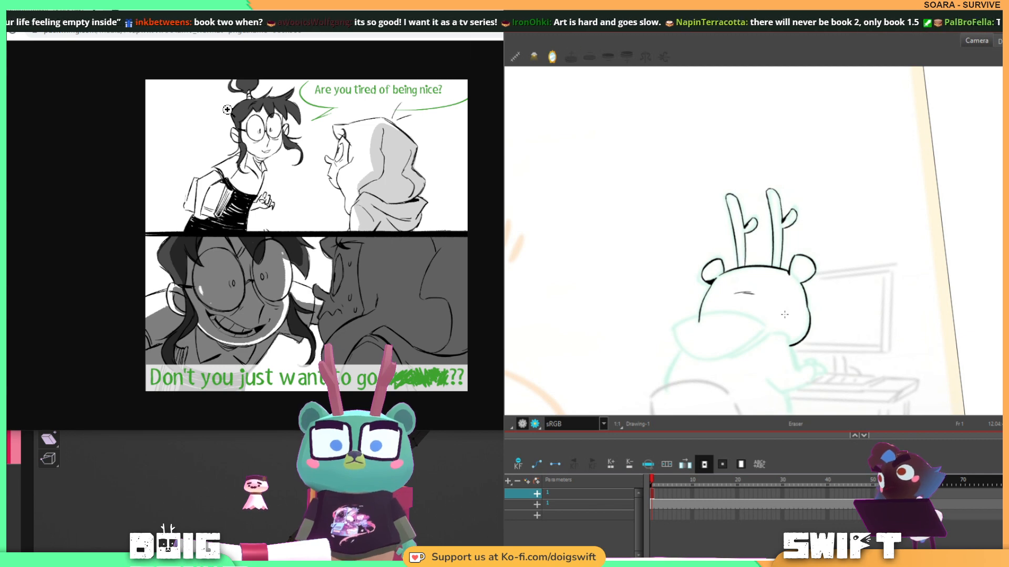
# Ink the sleeve's outline from the shoulder beside the neck down to the wrist and the elbow.
pyautogui.moveTo(819, 299); pyautogui.dragTo(774, 231)
pyautogui.hotkey('alt', 'b')
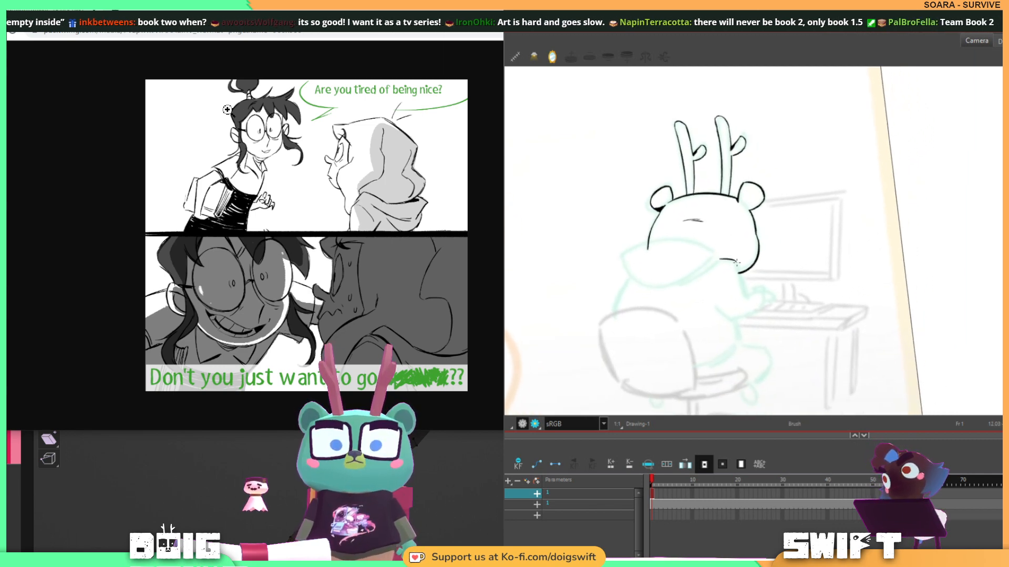
pyautogui.moveTo(741, 283); pyautogui.dragTo(754, 302)
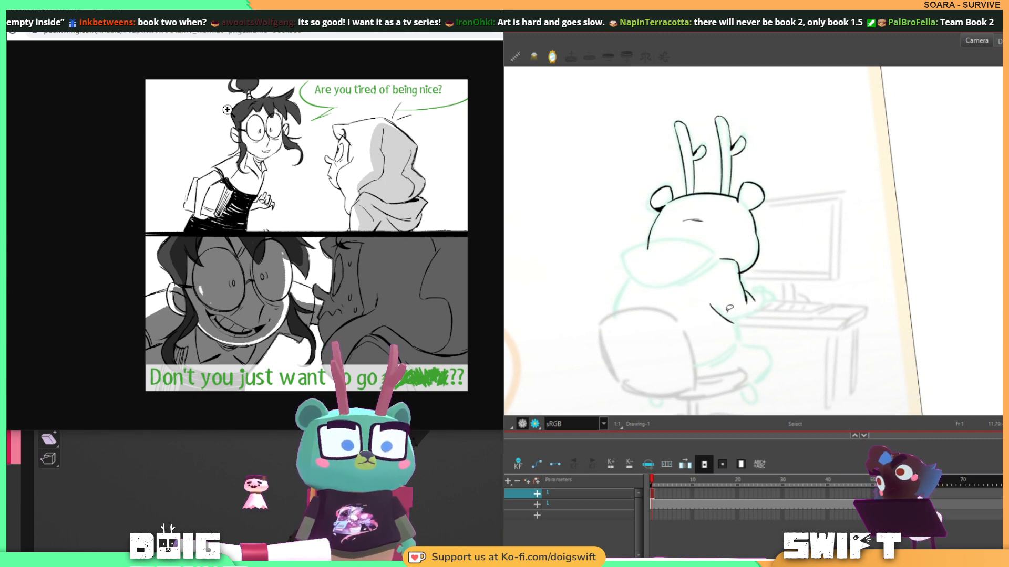
pyautogui.moveTo(710, 303); pyautogui.dragTo(730, 323)
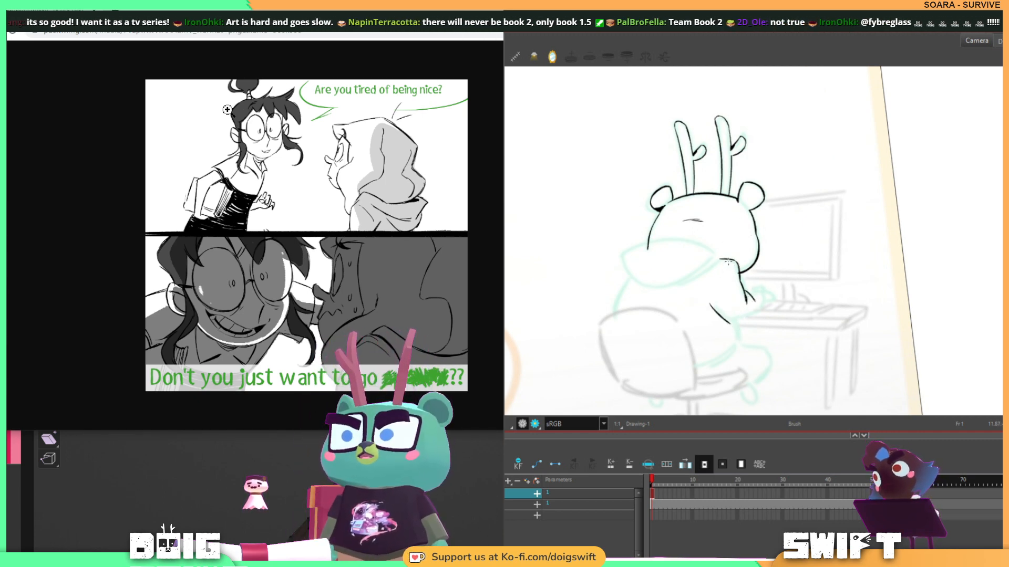
pyautogui.moveTo(728, 259)
pyautogui.mouseDown()
pyautogui.moveTo(711, 302)
pyautogui.moveTo(737, 257)
pyautogui.mouseUp()
pyautogui.hotkey('ctrl', 'z')
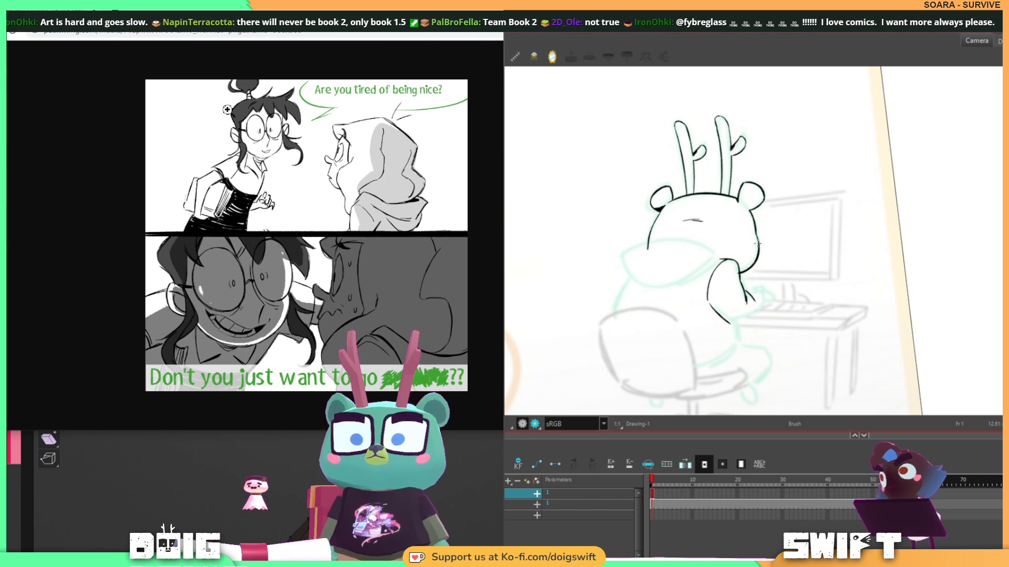
# Ink the forearm's underside from the elbow to the wrist and add the sleeve fold near the cuff.
pyautogui.hotkey('alt', 'e')
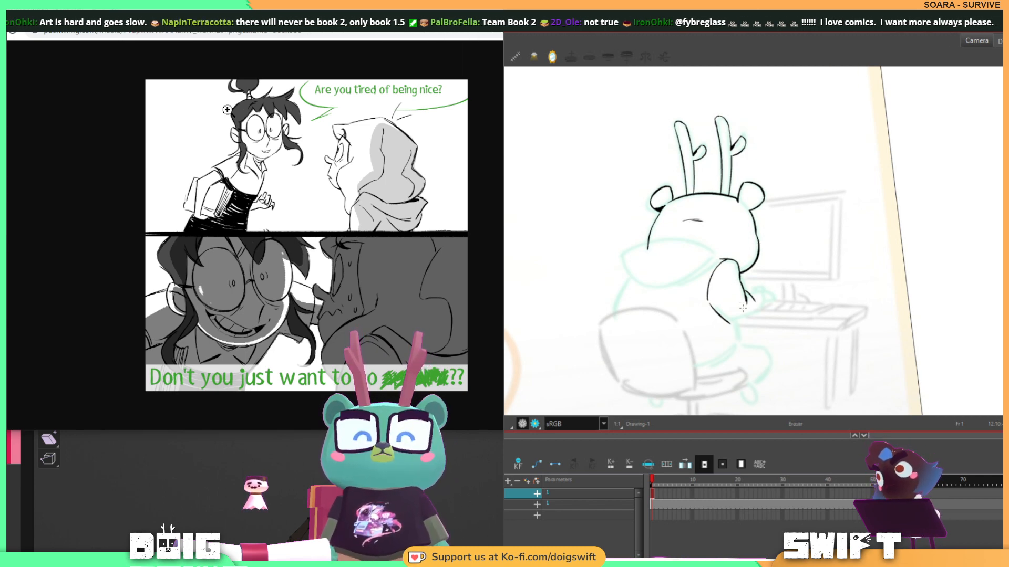
pyautogui.hotkey('alt', 'b')
pyautogui.moveTo(748, 294); pyautogui.dragTo(758, 292)
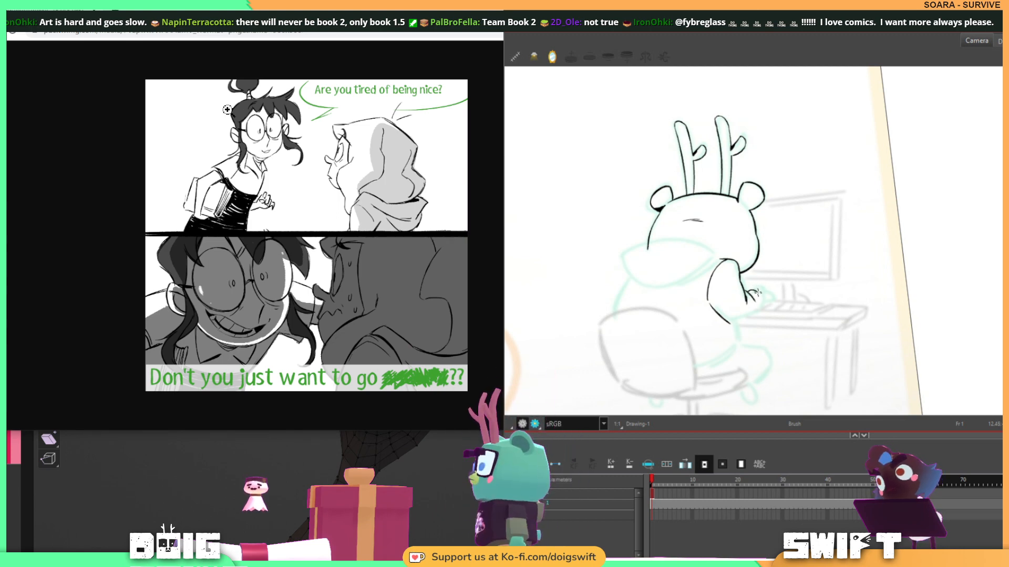
pyautogui.moveTo(734, 324); pyautogui.dragTo(763, 309)
pyautogui.hotkey('ctrl', 'z')
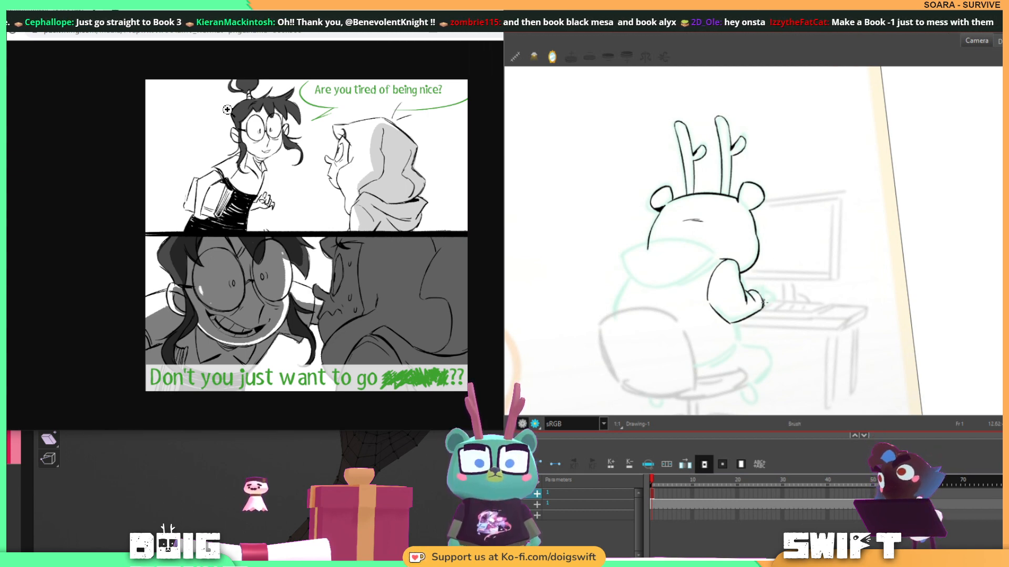
# Ink the hand over the keyboard with its cuff, adjust it, and add the short body line below the elbow.
pyautogui.moveTo(771, 299); pyautogui.dragTo(770, 291)
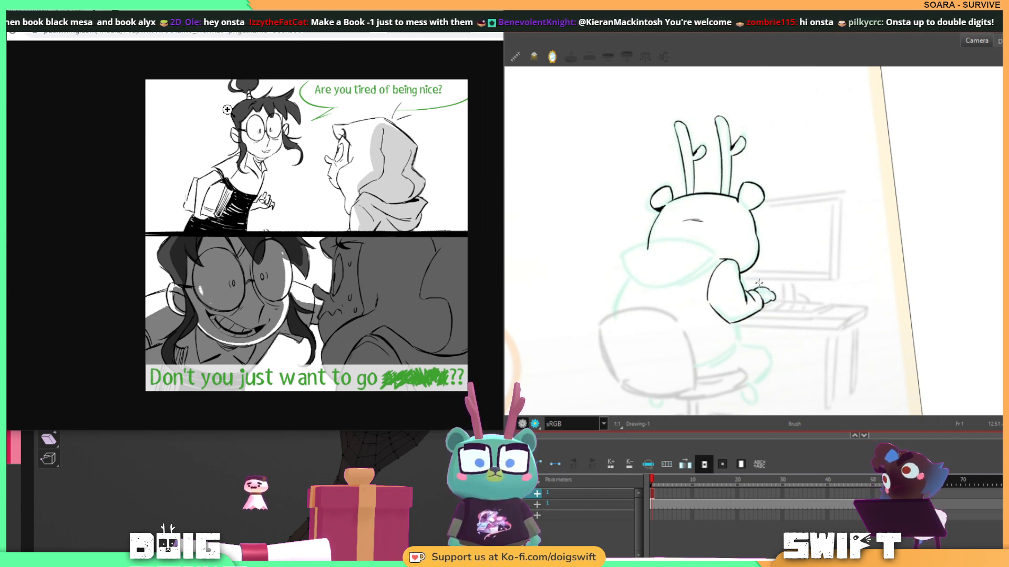
pyautogui.hotkey('alt', 's')
pyautogui.hotkey('alt', 'b')
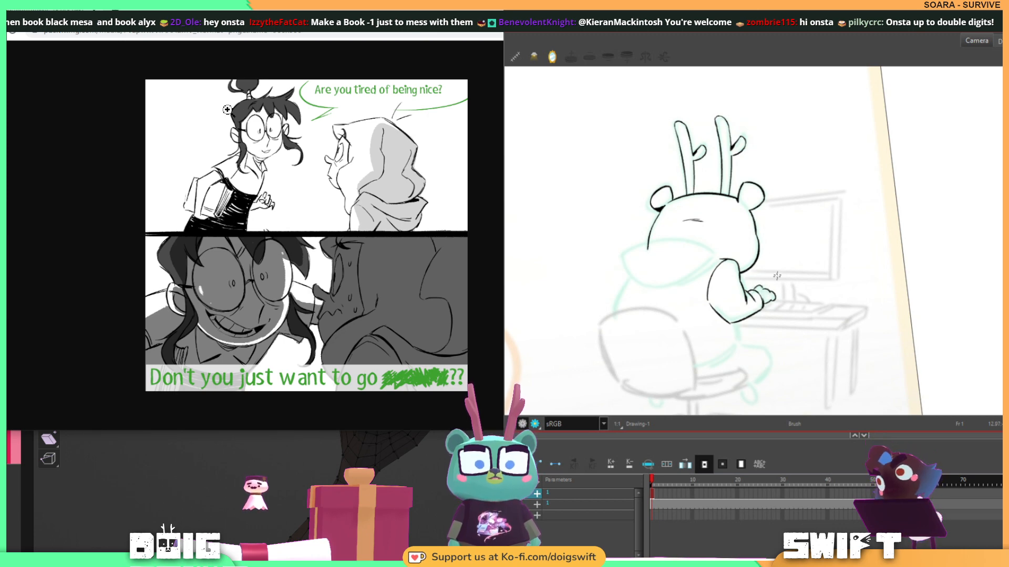
pyautogui.hotkey('alt', 's')
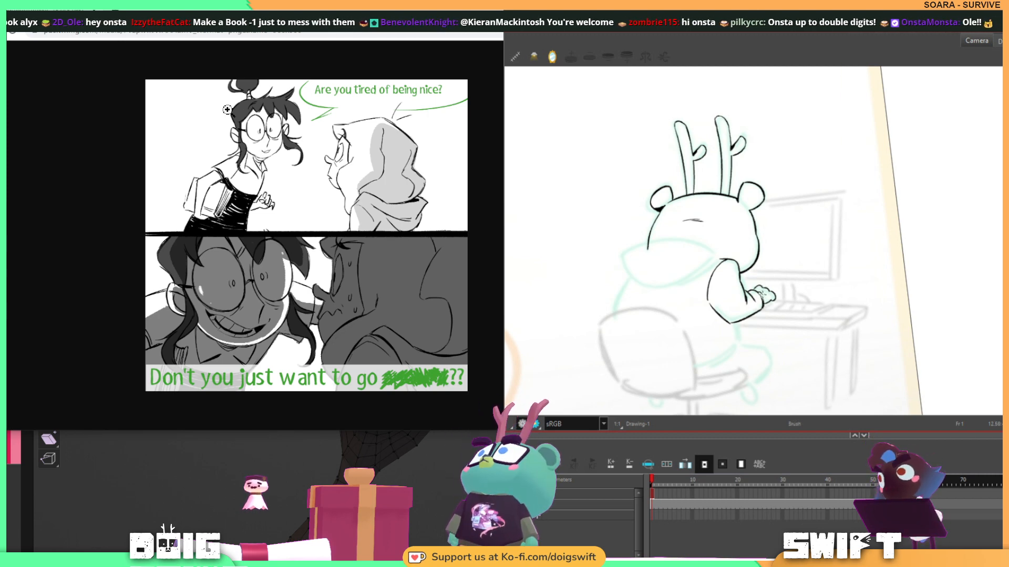
pyautogui.hotkey('alt', 's')
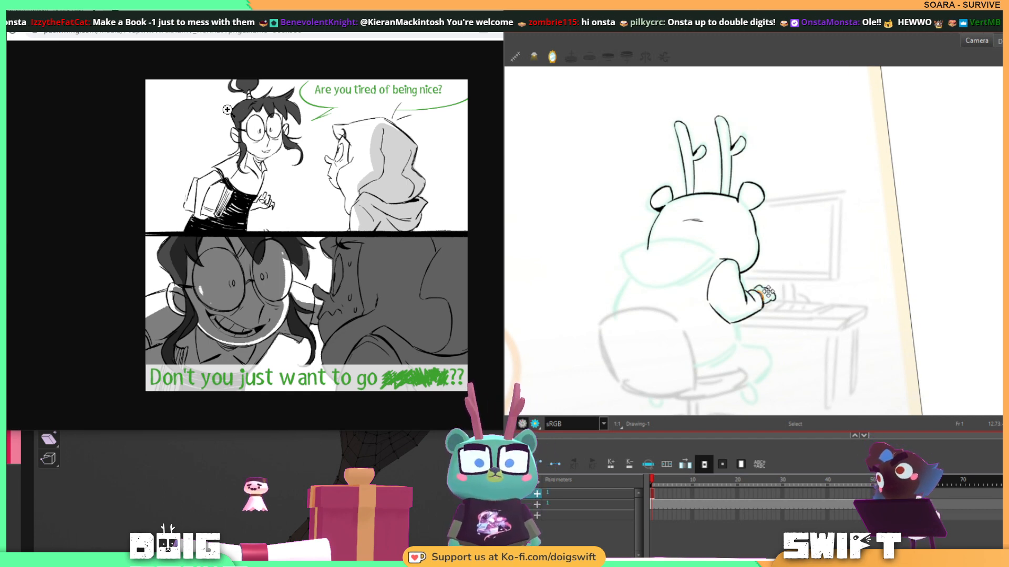
pyautogui.click(814, 244)
pyautogui.hotkey('alt', 'b')
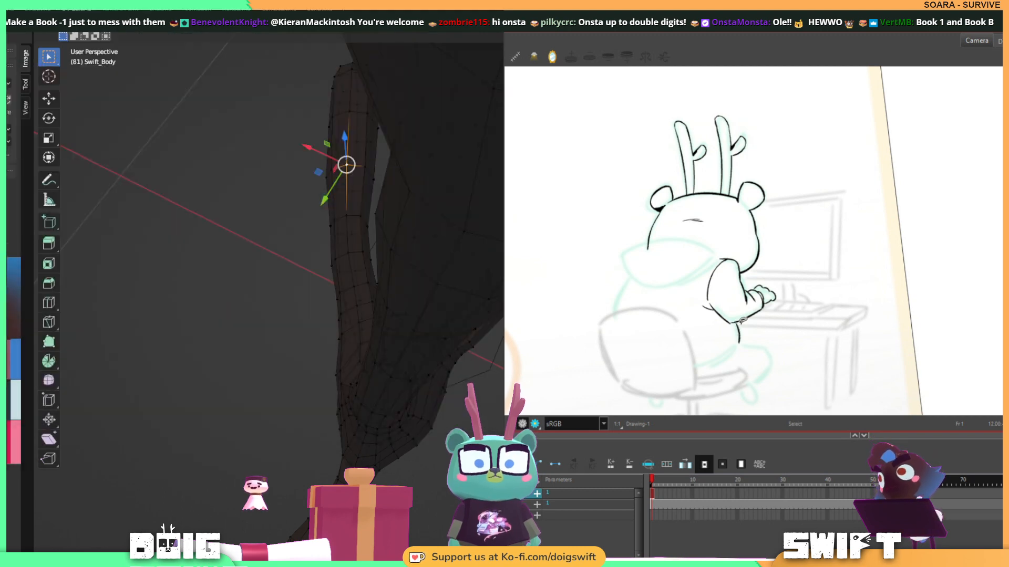
# Ink the hood's upper edge as one long curve from its outer tip to the shoulder, redrawing it to follow the sketch.
pyautogui.hotkey('alt', 'b')
pyautogui.moveTo(770, 248); pyautogui.dragTo(810, 270)
pyautogui.moveTo(793, 313)
pyautogui.keyDown('ctrl'); pyautogui.keyDown('alt'); pyautogui.mouseDown()
pyautogui.moveTo(797, 256)
pyautogui.moveTo(757, 251)
pyautogui.mouseUp(); pyautogui.keyUp('alt'); pyautogui.keyUp('ctrl')
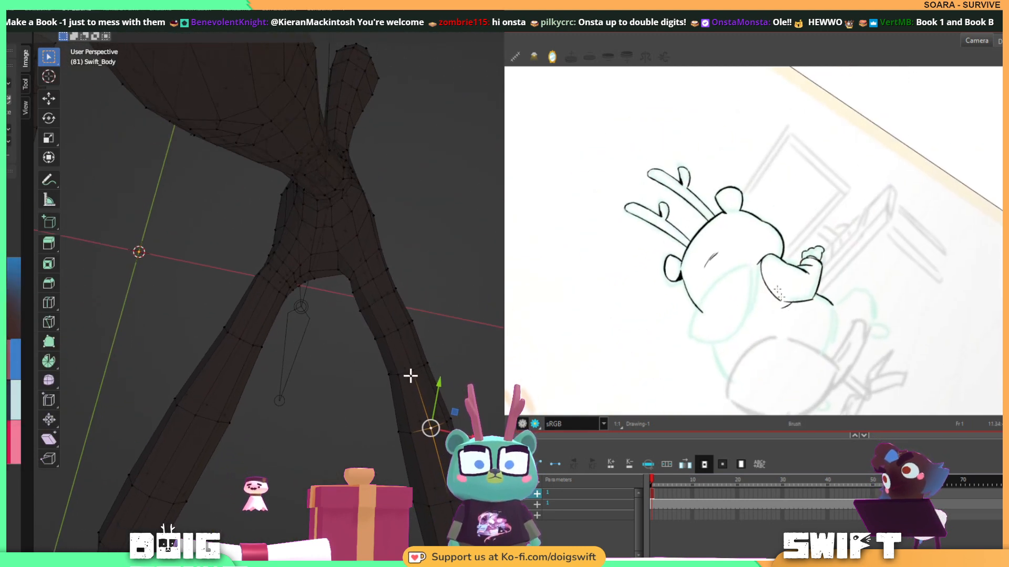
pyautogui.hotkey('ctrl', 'z')
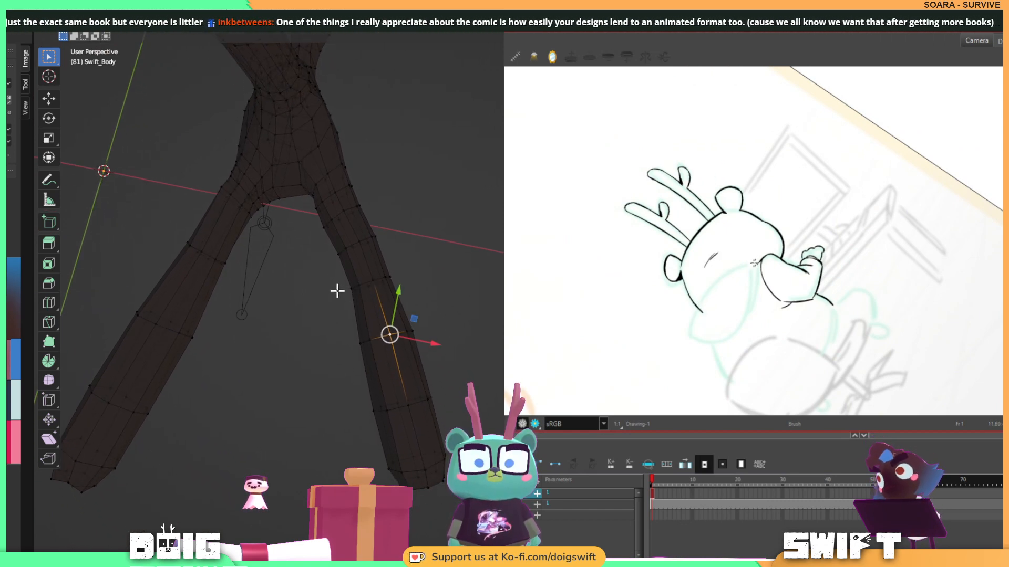
pyautogui.moveTo(759, 260)
pyautogui.mouseDown()
pyautogui.moveTo(698, 303)
pyautogui.moveTo(688, 331)
pyautogui.moveTo(696, 310)
pyautogui.moveTo(762, 254)
pyautogui.mouseUp()
pyautogui.hotkey('ctrl', 'z')
pyautogui.hotkey('ctrl', 'z')
pyautogui.moveTo(689, 336)
pyautogui.mouseDown()
pyautogui.moveTo(698, 305)
pyautogui.moveTo(762, 255)
pyautogui.mouseUp()
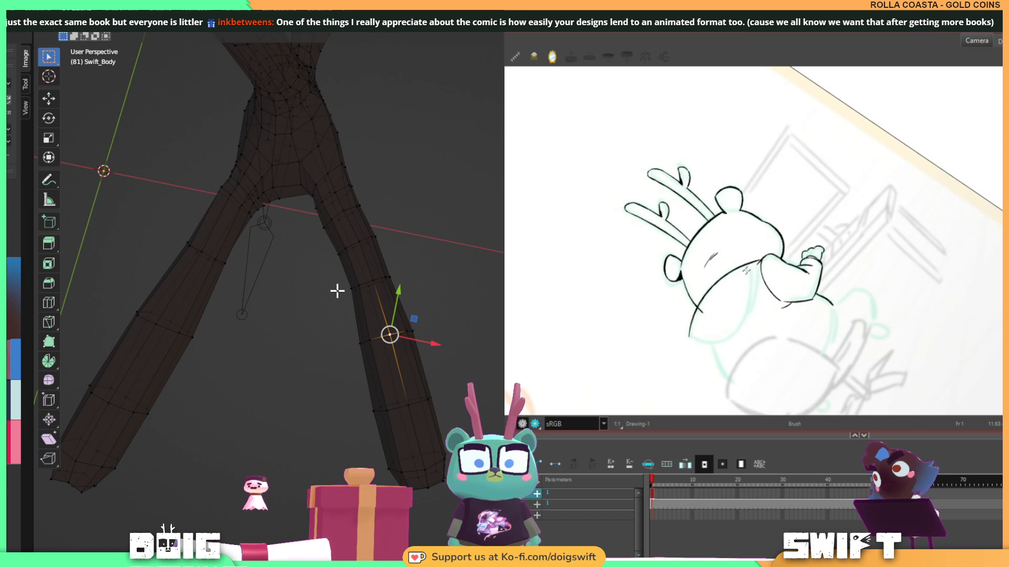
pyautogui.hotkey('ctrl', 'z')
pyautogui.moveTo(688, 337)
pyautogui.mouseDown()
pyautogui.moveTo(760, 257)
pyautogui.moveTo(695, 312)
pyautogui.moveTo(762, 256)
pyautogui.mouseUp()
pyautogui.hotkey('ctrl', 'z')
pyautogui.hotkey('ctrl', 'z')
pyautogui.moveTo(689, 337)
pyautogui.mouseDown()
pyautogui.moveTo(693, 311)
pyautogui.moveTo(763, 261)
pyautogui.moveTo(738, 250)
pyautogui.moveTo(758, 258)
pyautogui.mouseUp()
pyautogui.click(708, 301)
pyautogui.hotkey('alt', 'b')
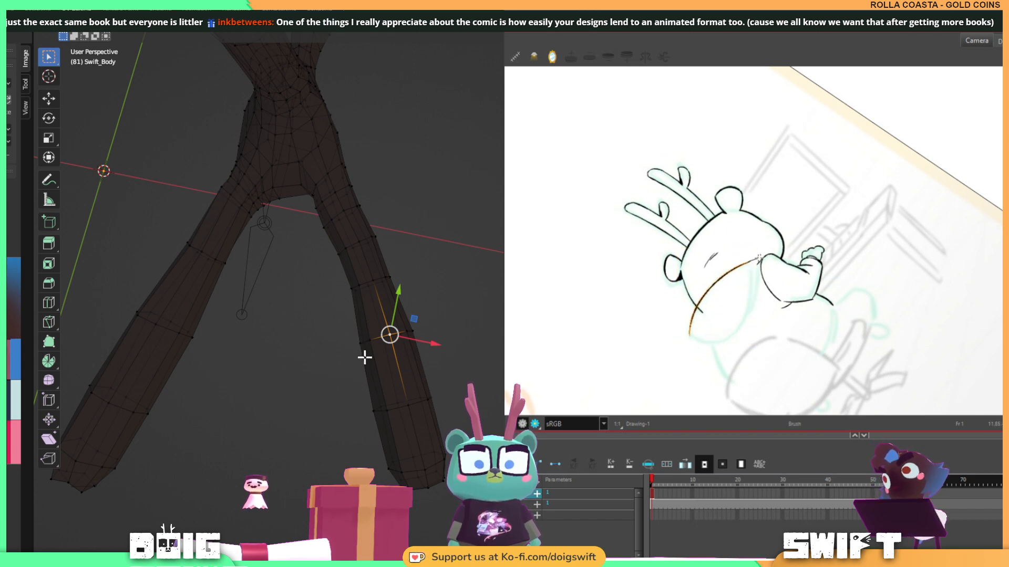
# In Blender, slide two vertices at the blunt tip of the bird character's long toe inward along their edges.
pyautogui.moveTo(182, 423); pyautogui.dragTo(293, 349, button='middle')
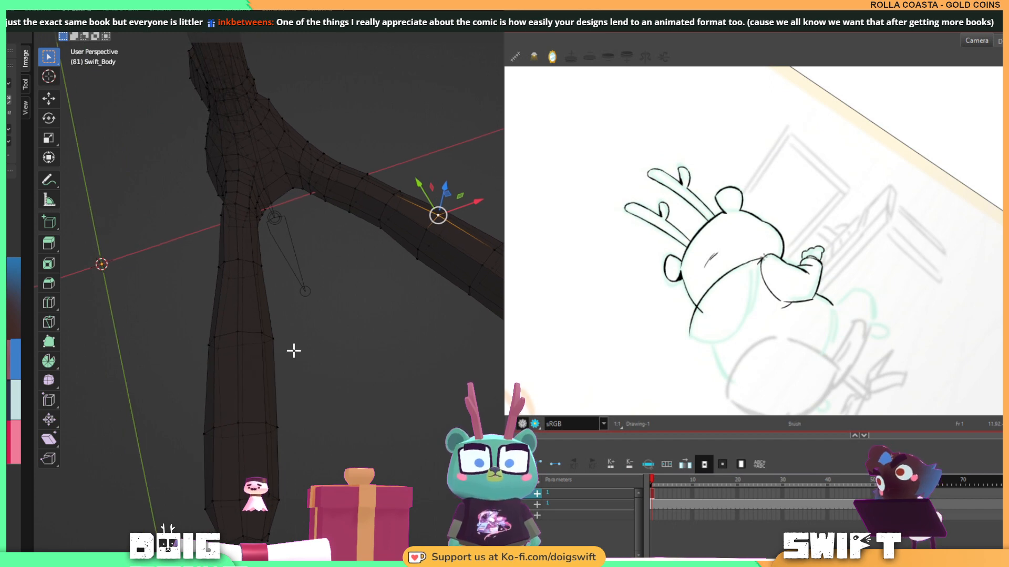
pyautogui.moveTo(293, 351); pyautogui.dragTo(292, 344, button='middle')
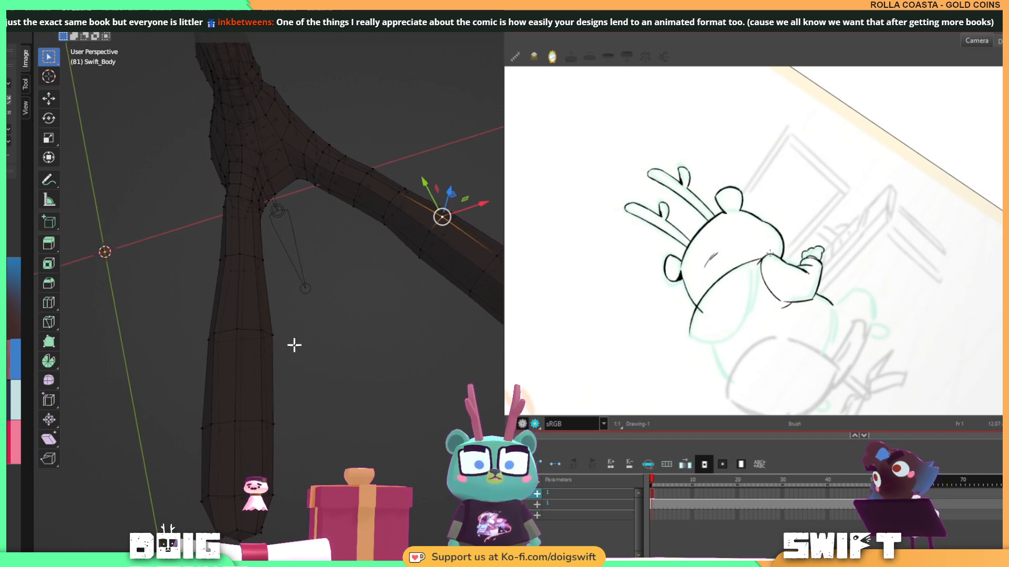
pyautogui.moveTo(341, 374)
pyautogui.mouseDown(button='middle')
pyautogui.moveTo(297, 475)
pyautogui.moveTo(315, 412)
pyautogui.moveTo(214, 443)
pyautogui.moveTo(288, 378)
pyautogui.moveTo(229, 349)
pyautogui.mouseUp(button='middle')
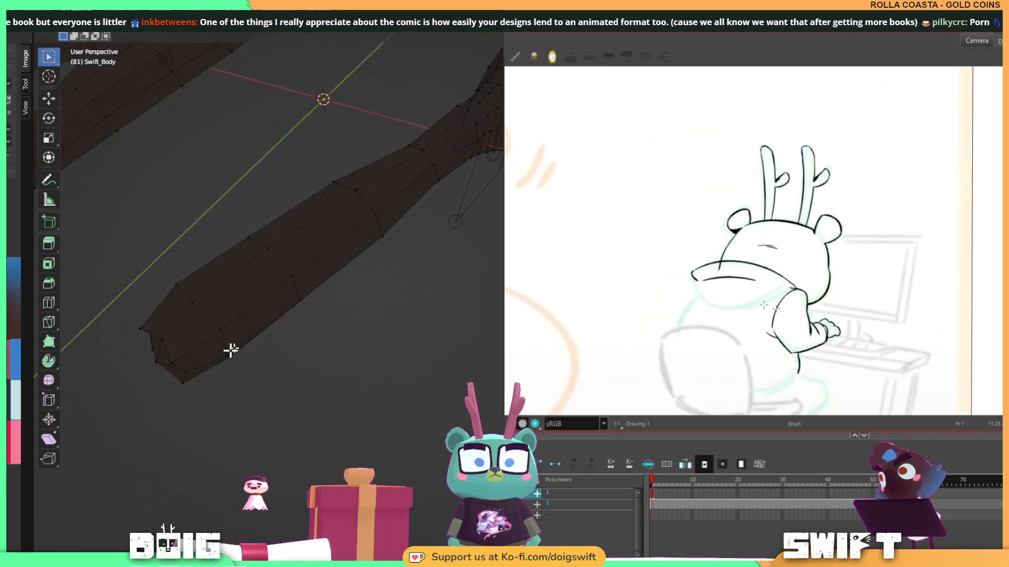
pyautogui.click(169, 359)
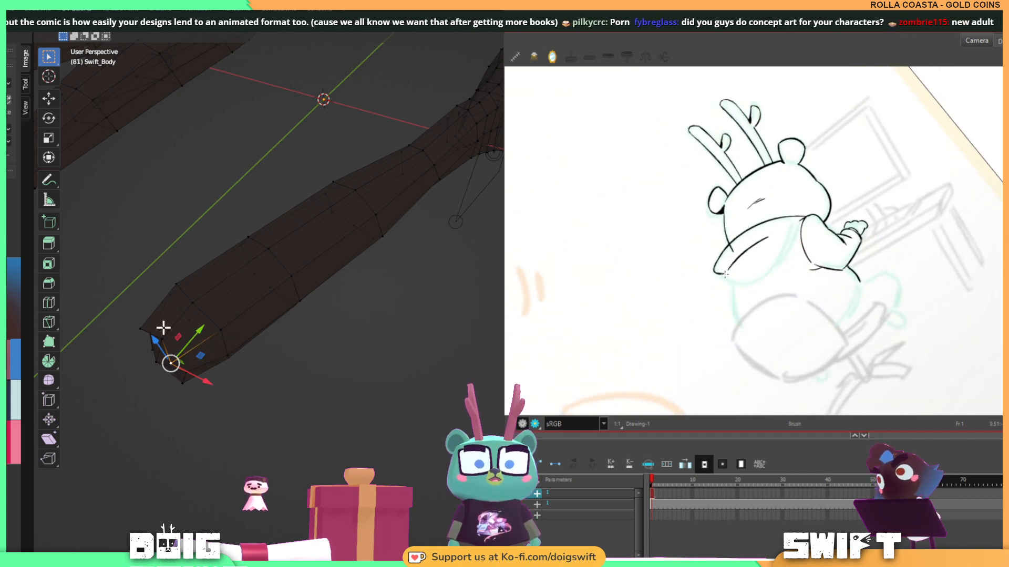
pyautogui.press('g')
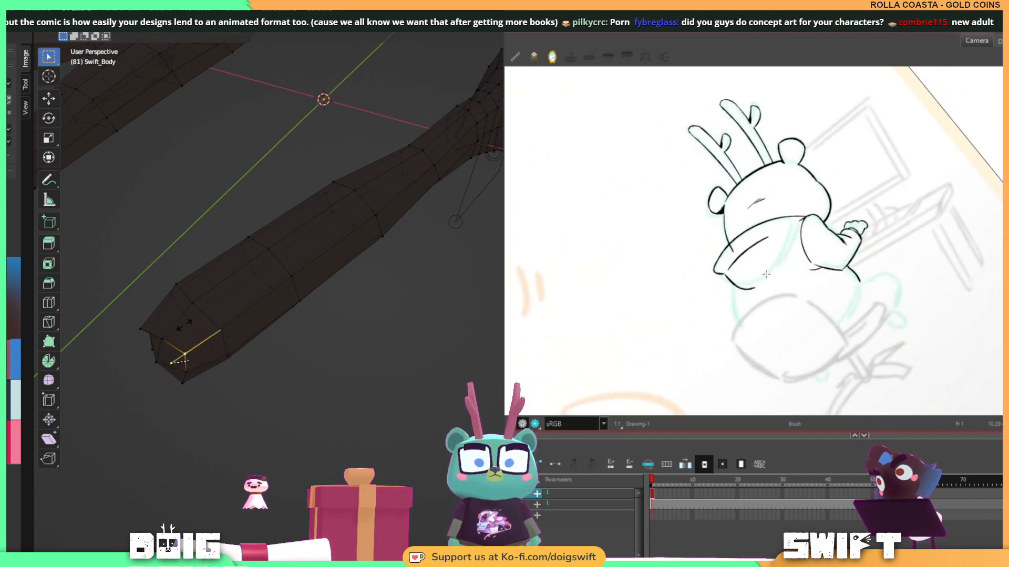
pyautogui.click(158, 327)
pyautogui.click(140, 327)
pyautogui.press('g')
pyautogui.press('g')
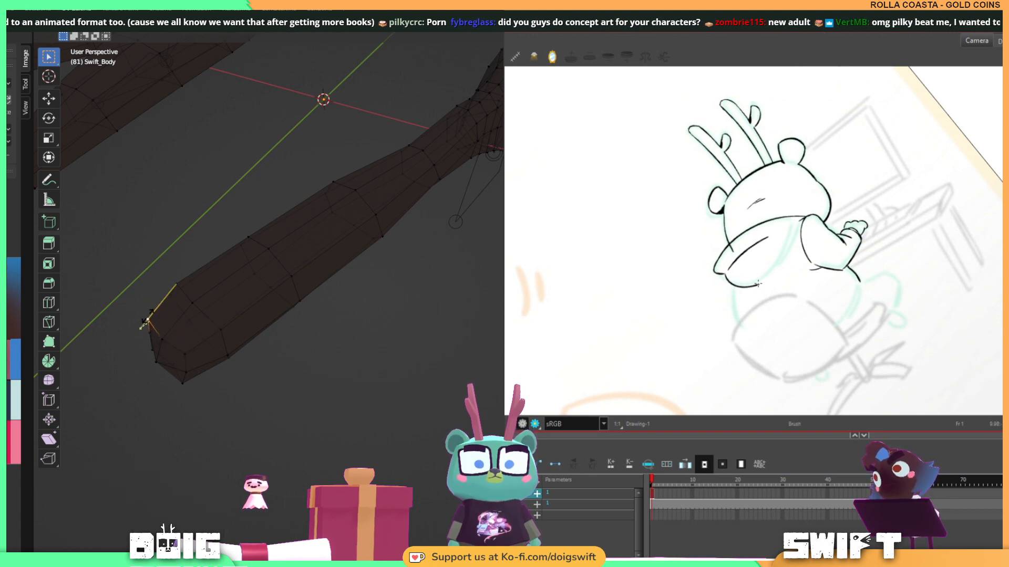
pyautogui.click(213, 332)
# Slide two more corner vertices at the same toe's tip along their edges, the second by a factor of about 0.21.
pyautogui.moveTo(212, 332); pyautogui.dragTo(277, 494, button='middle')
pyautogui.click(276, 496)
pyautogui.press('g')
pyautogui.press('g')
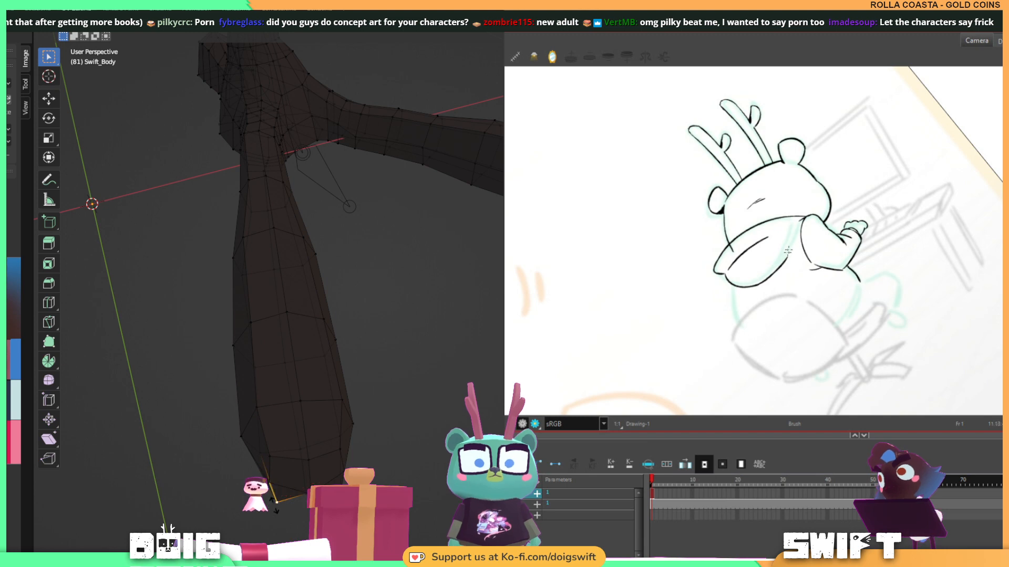
pyautogui.click(271, 494)
pyautogui.click(342, 482)
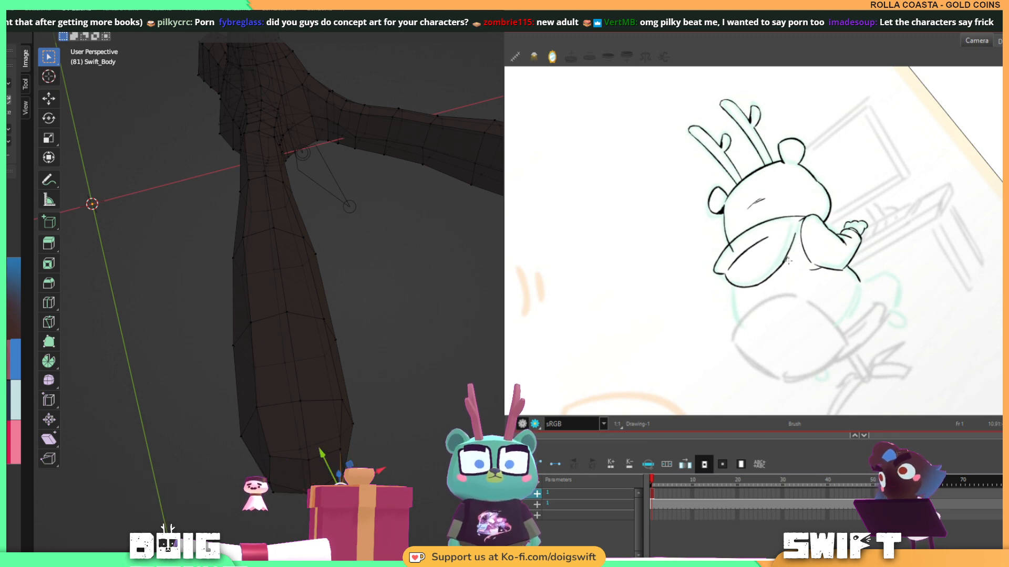
pyautogui.press('g')
pyautogui.press('g')
pyautogui.click(341, 480)
# Lower a vertex at the end of the toe by about 0.021 m along the Z axis.
pyautogui.moveTo(292, 462)
pyautogui.mouseDown(button='middle')
pyautogui.moveTo(281, 444)
pyautogui.moveTo(234, 453)
pyautogui.moveTo(196, 407)
pyautogui.moveTo(176, 345)
pyautogui.moveTo(182, 286)
pyautogui.moveTo(219, 250)
pyautogui.moveTo(254, 255)
pyautogui.moveTo(273, 322)
pyautogui.mouseUp(button='middle')
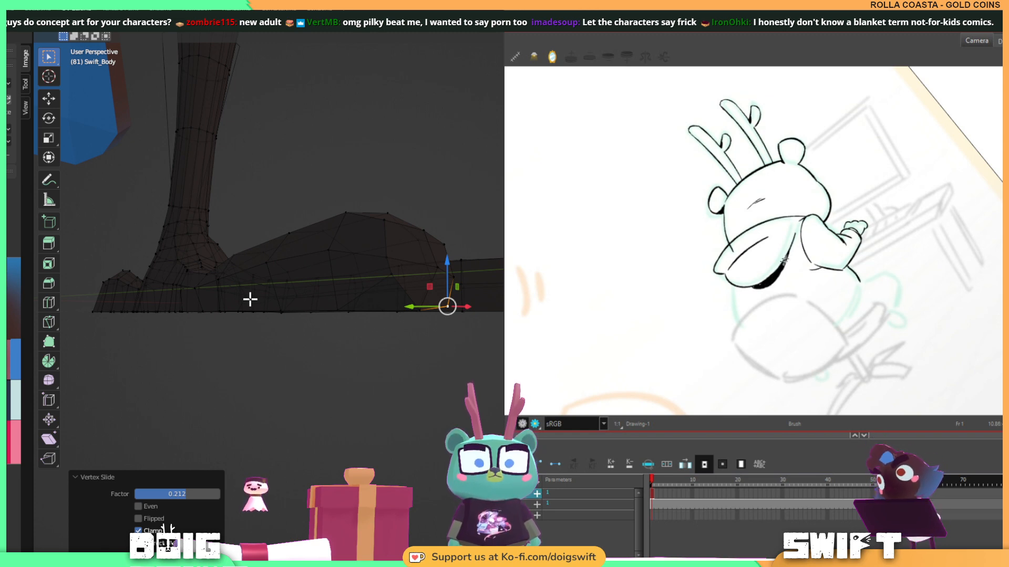
pyautogui.moveTo(392, 266); pyautogui.dragTo(366, 267, button='middle')
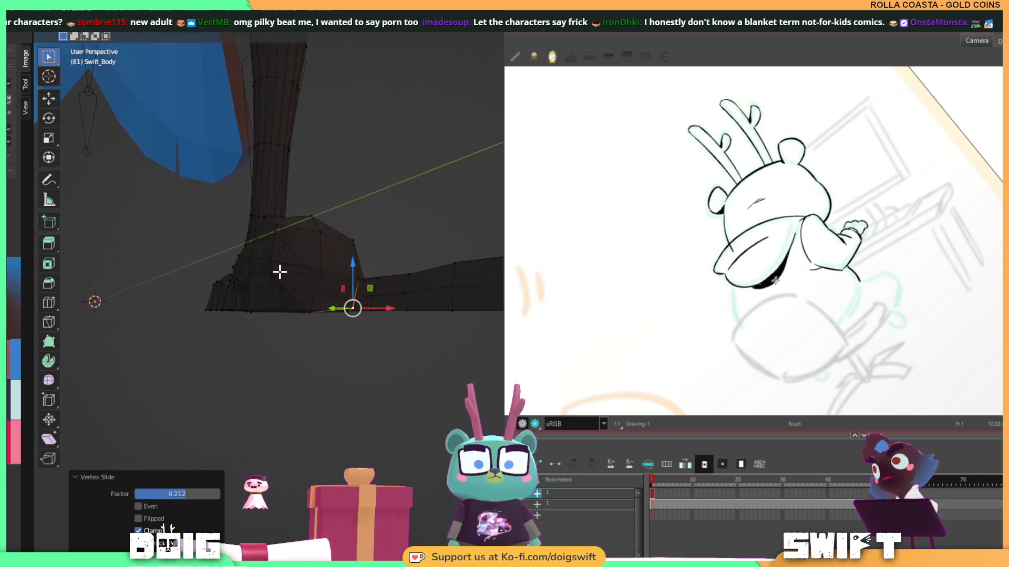
pyautogui.click(279, 272)
pyautogui.moveTo(281, 240); pyautogui.dragTo(395, 322, button='middle')
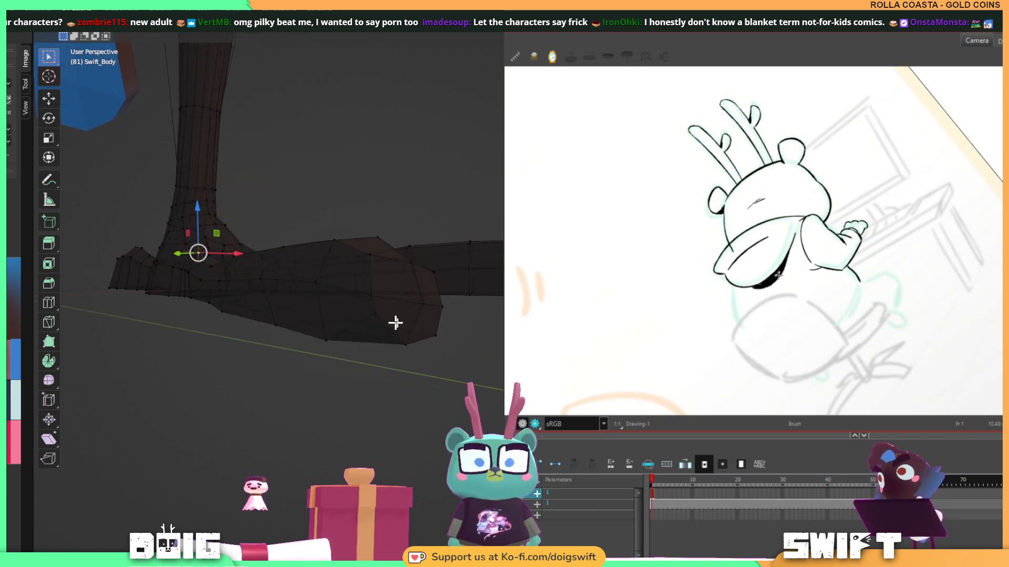
pyautogui.click(378, 316)
pyautogui.moveTo(372, 275); pyautogui.dragTo(370, 305)
pyautogui.moveTo(371, 321); pyautogui.dragTo(368, 337, button='middle')
# In Harmony, ink the character's back as a curve from under the hood down to the chair, replacing the first stroke.
pyautogui.keyDown('ctrl'); pyautogui.keyDown('alt'); pyautogui.moveTo(830, 285); pyautogui.dragTo(828, 292); pyautogui.keyUp('alt'); pyautogui.keyUp('ctrl')
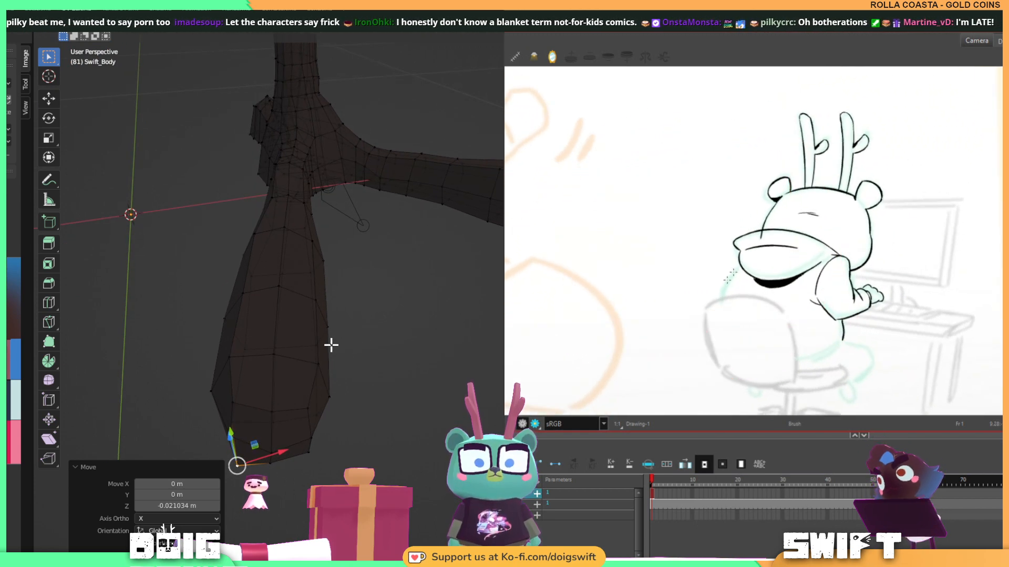
pyautogui.moveTo(722, 297); pyautogui.dragTo(739, 265)
pyautogui.hotkey('ctrl', 'z')
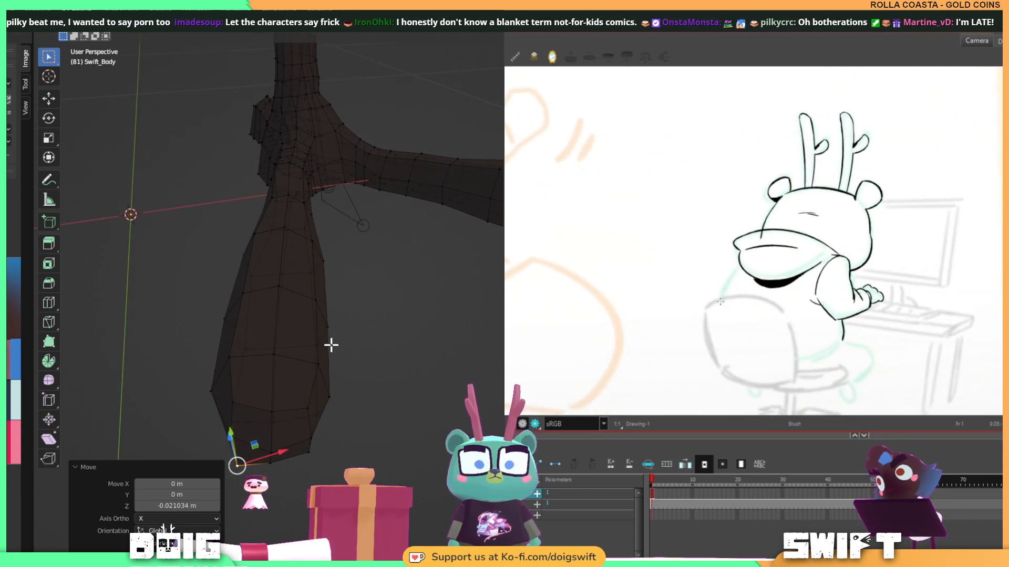
pyautogui.moveTo(720, 299)
pyautogui.mouseDown()
pyautogui.moveTo(739, 265)
pyautogui.moveTo(722, 304)
pyautogui.mouseUp()
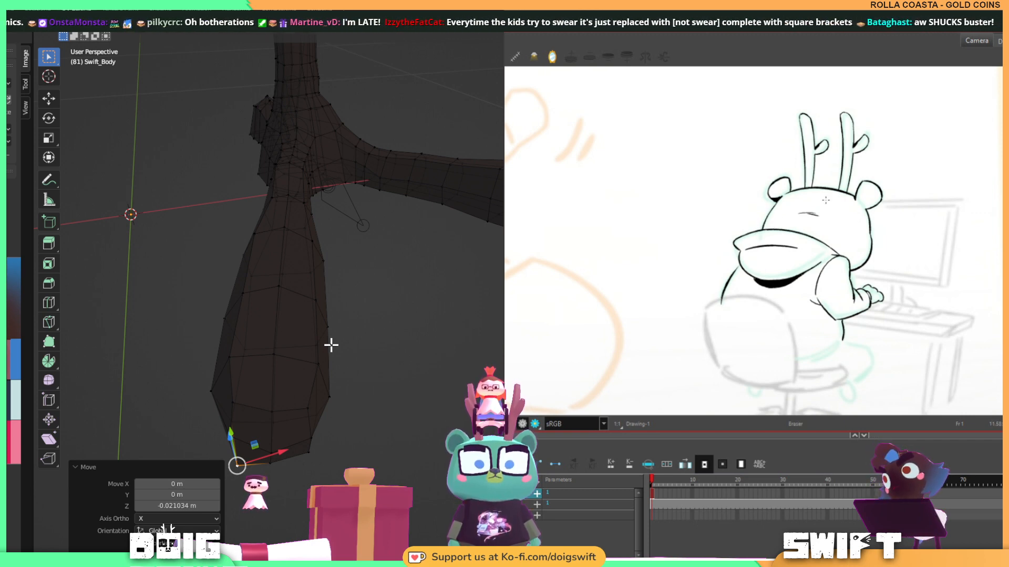
pyautogui.moveTo(840, 259); pyautogui.dragTo(773, 252, button='middle')
pyautogui.hotkey('alt', 'b')
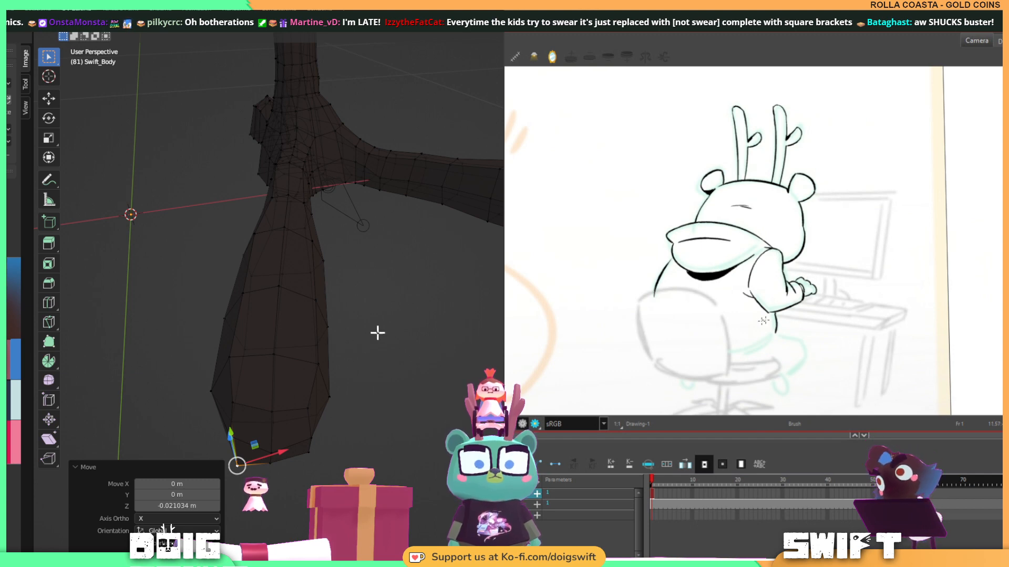
# Ink the character's belly line as a curve from below the elbow down toward the chair seat, replacing the first stroke.
pyautogui.moveTo(728, 351)
pyautogui.mouseDown()
pyautogui.moveTo(775, 351)
pyautogui.moveTo(851, 216)
pyautogui.mouseUp()
pyautogui.hotkey('alt', 's')
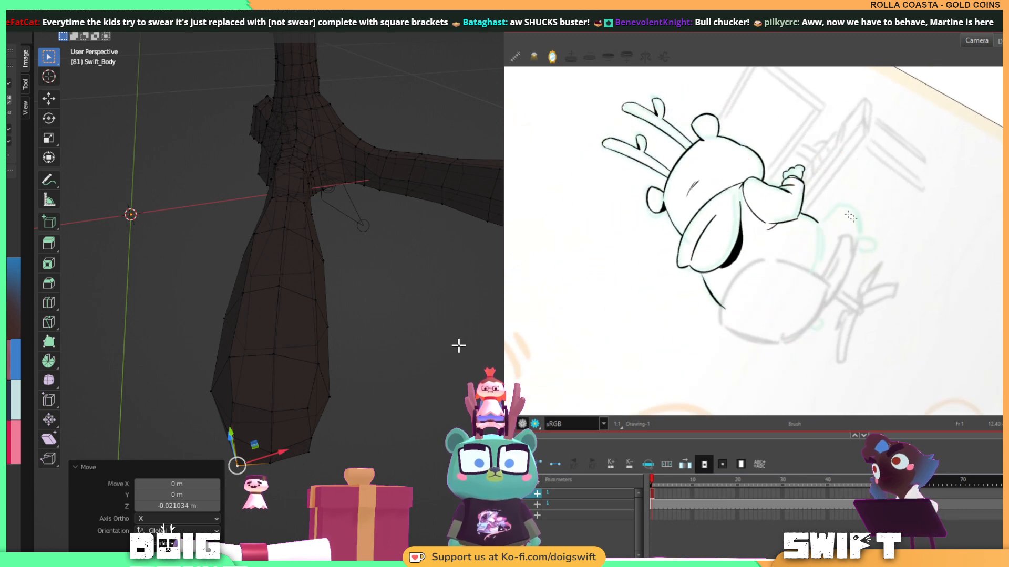
pyautogui.moveTo(835, 224)
pyautogui.mouseDown(button='middle')
pyautogui.moveTo(839, 282)
pyautogui.moveTo(830, 291)
pyautogui.mouseUp(button='middle')
pyautogui.moveTo(806, 279); pyautogui.dragTo(806, 326)
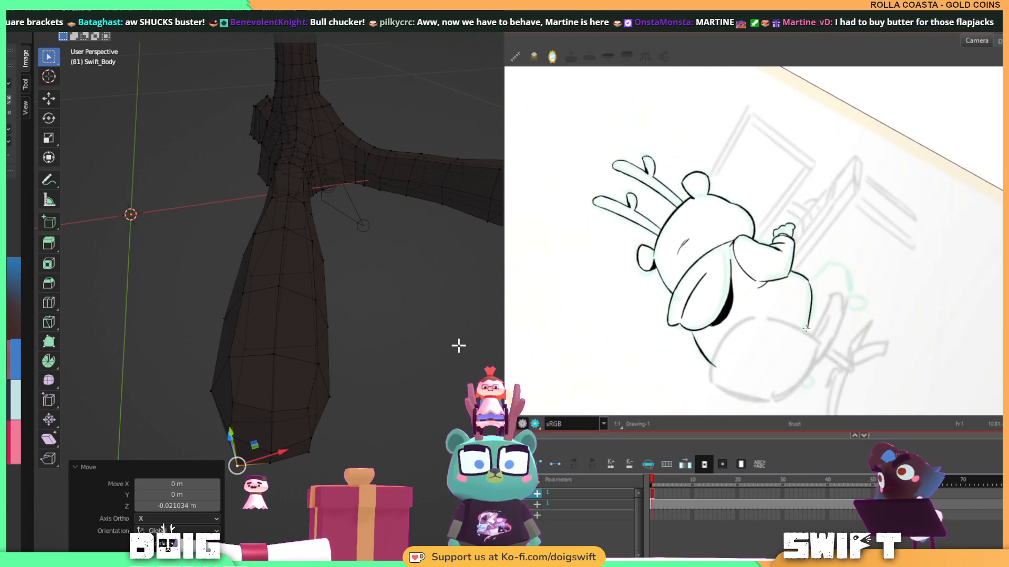
pyautogui.hotkey('ctrl', 'z')
pyautogui.moveTo(806, 279); pyautogui.dragTo(800, 335)
# Select the new belly stroke and adjust its lower end slightly, then return to the Brush tool.
pyautogui.hotkey('alt', 's')
pyautogui.click(805, 306)
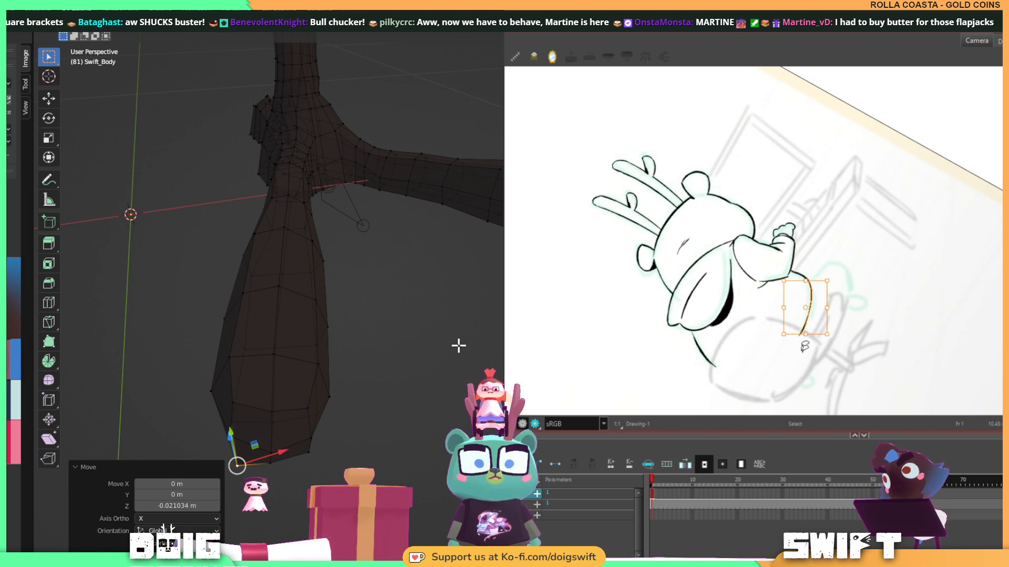
pyautogui.moveTo(806, 341); pyautogui.dragTo(812, 347)
pyautogui.hotkey('alt', 'b')
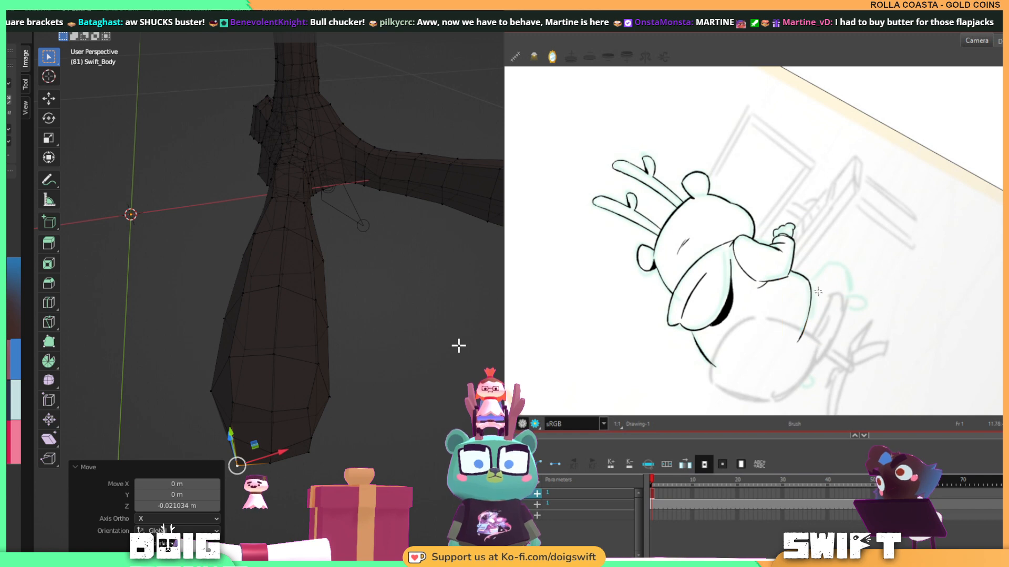
# In Blender, select the whole outer part of the toe and move it about -0.0205 m along X and -0.0029 m along Y.
pyautogui.moveTo(350, 349)
pyautogui.mouseDown(button='middle')
pyautogui.moveTo(326, 315)
pyautogui.moveTo(439, 306)
pyautogui.moveTo(336, 261)
pyautogui.moveTo(333, 367)
pyautogui.moveTo(313, 320)
pyautogui.moveTo(381, 304)
pyautogui.moveTo(282, 296)
pyautogui.moveTo(398, 295)
pyautogui.moveTo(286, 279)
pyautogui.moveTo(295, 331)
pyautogui.moveTo(389, 365)
pyautogui.moveTo(302, 396)
pyautogui.moveTo(329, 331)
pyautogui.moveTo(339, 346)
pyautogui.moveTo(320, 383)
pyautogui.moveTo(317, 358)
pyautogui.moveTo(355, 326)
pyautogui.moveTo(355, 345)
pyautogui.moveTo(355, 263)
pyautogui.mouseUp(button='middle')
pyautogui.moveTo(352, 106)
pyautogui.keyDown('ctrl'); pyautogui.mouseDown(button='right')
pyautogui.moveTo(210, 308)
pyautogui.moveTo(291, 333)
pyautogui.moveTo(363, 306)
pyautogui.mouseUp(button='right'); pyautogui.keyUp('ctrl')
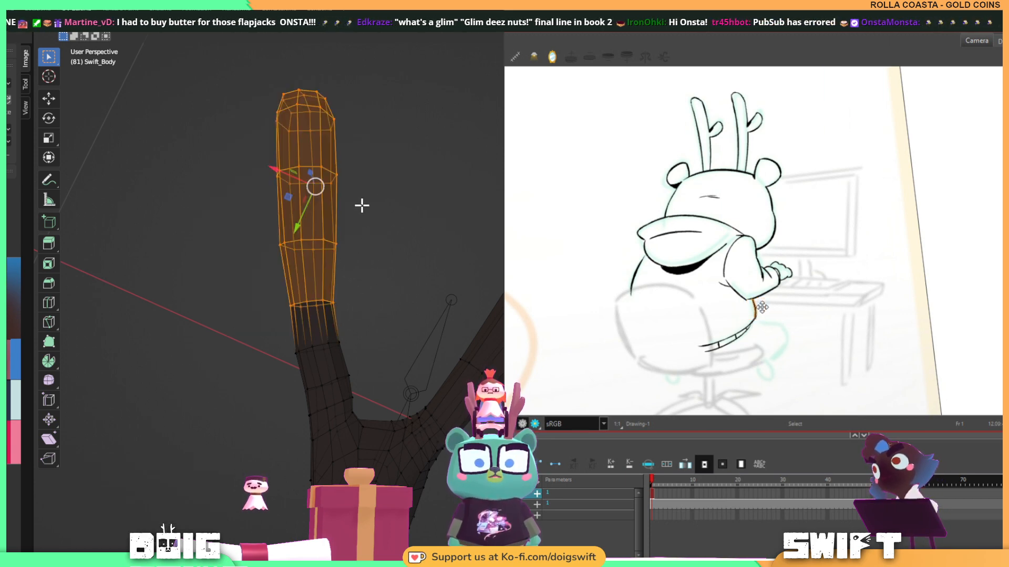
pyautogui.press('g')
pyautogui.press('x')
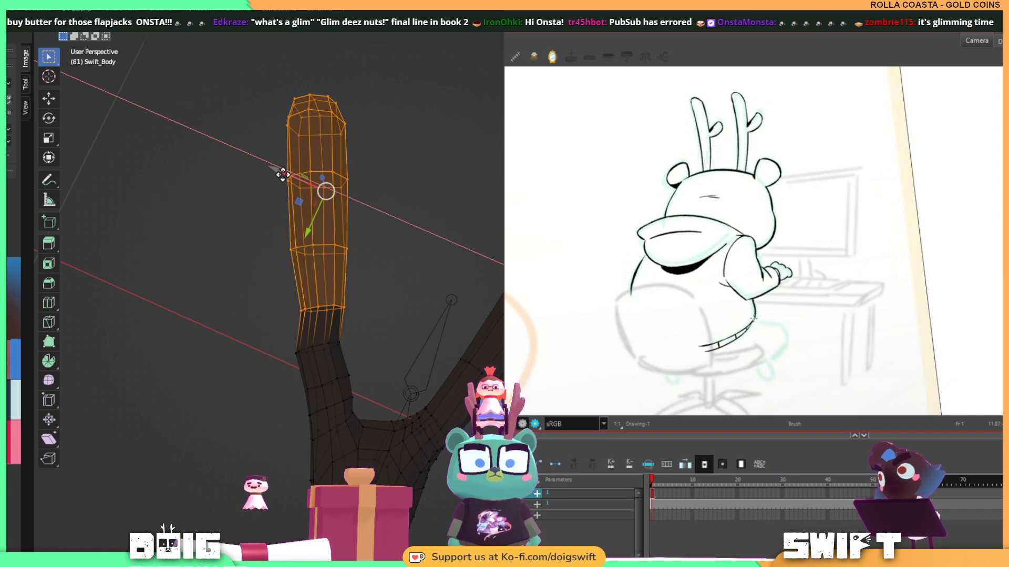
pyautogui.click(286, 184)
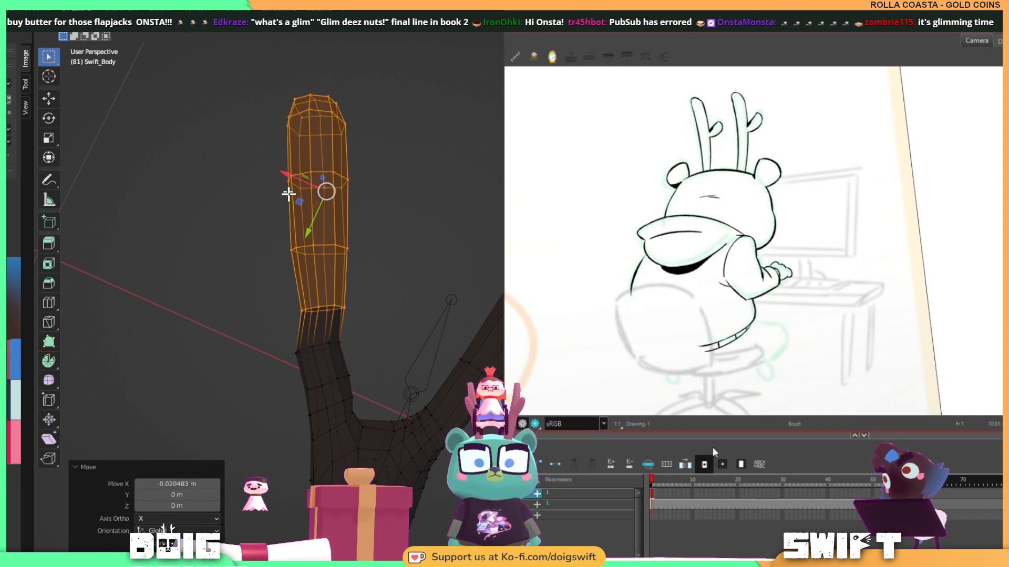
pyautogui.moveTo(310, 237); pyautogui.dragTo(312, 233)
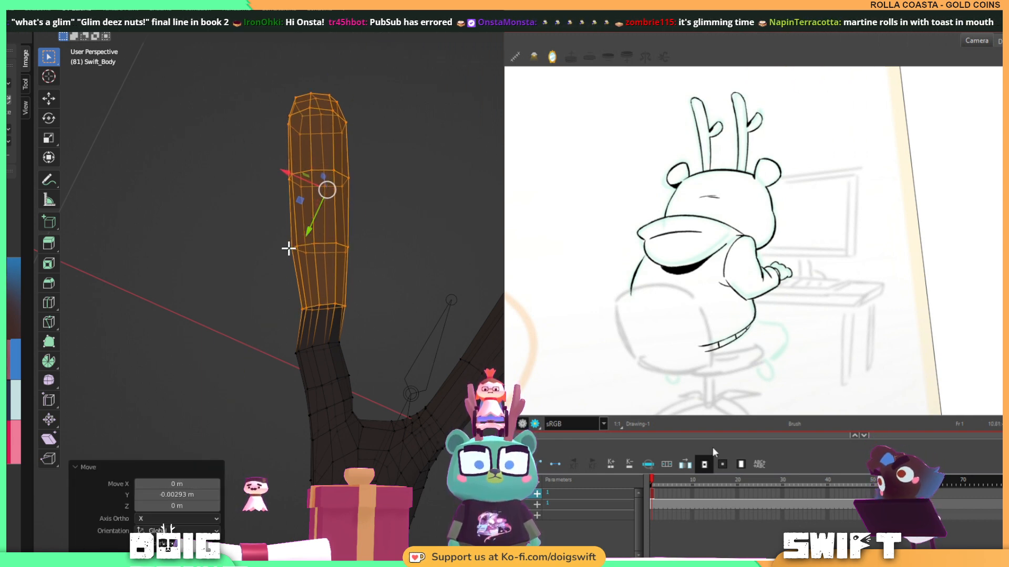
# Select the edge loop just behind the toe's outer part and rotate it -6.78° about its local Z axis.
pyautogui.moveTo(288, 247)
pyautogui.mouseDown(button='middle')
pyautogui.moveTo(433, 227)
pyautogui.moveTo(467, 207)
pyautogui.moveTo(418, 228)
pyautogui.moveTo(309, 215)
pyautogui.moveTo(298, 244)
pyautogui.mouseUp(button='middle')
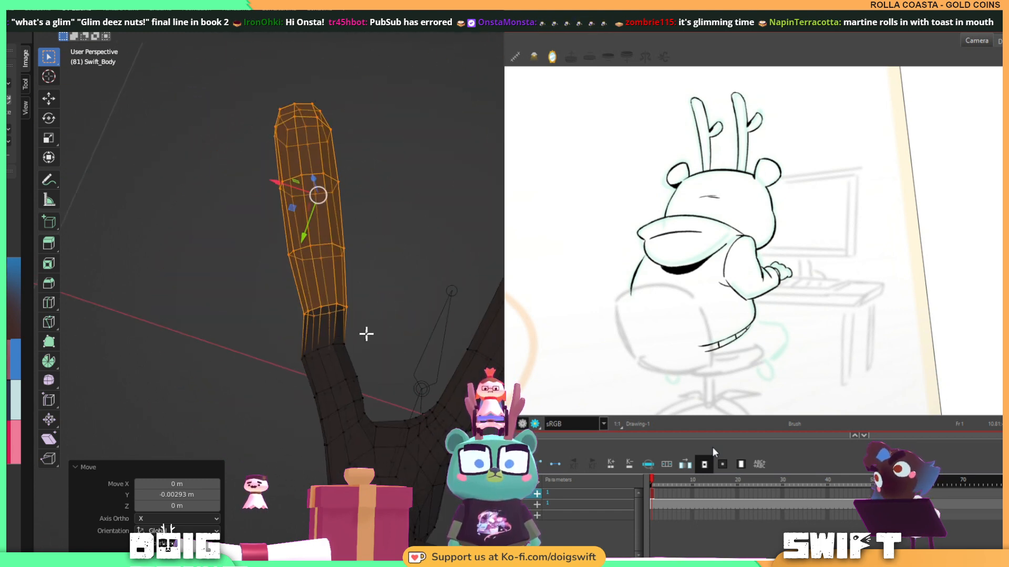
pyautogui.click(345, 342)
pyautogui.moveTo(314, 331)
pyautogui.keyDown('ctrl'); pyautogui.mouseDown(button='right')
pyautogui.moveTo(354, 355)
pyautogui.moveTo(360, 346)
pyautogui.mouseUp(button='right'); pyautogui.keyUp('ctrl')
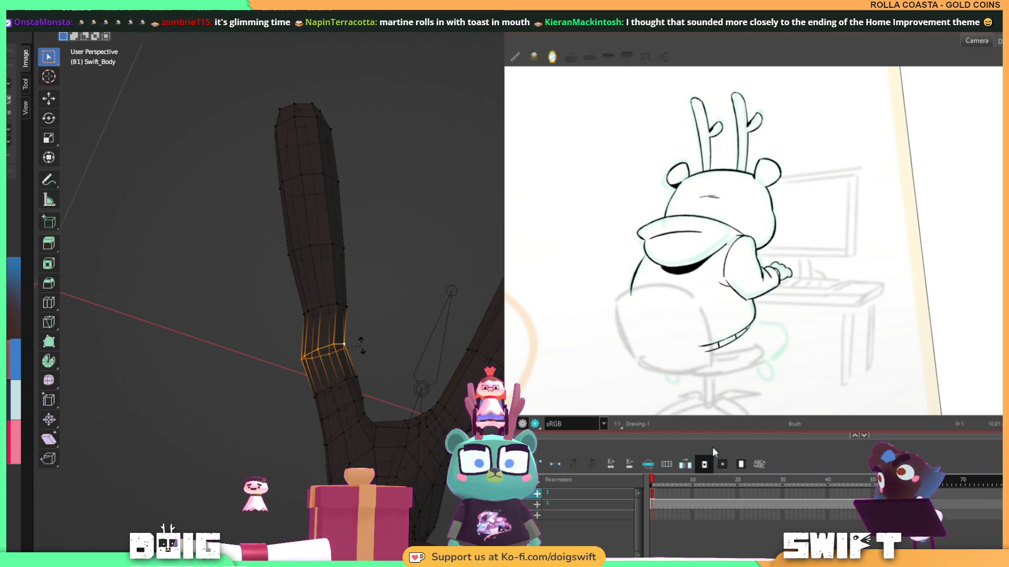
pyautogui.press('r')
pyautogui.press('z')
pyautogui.click(357, 351)
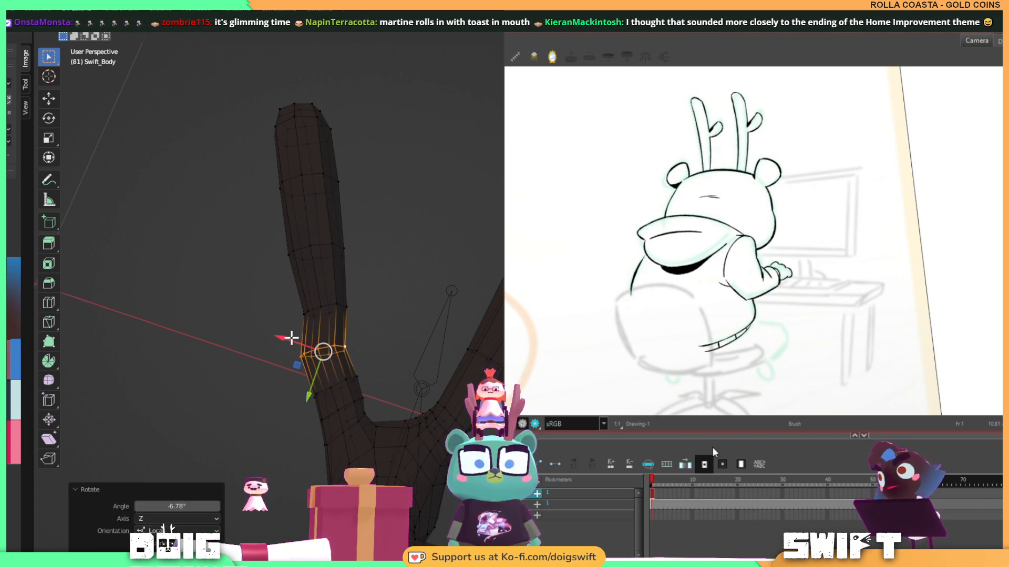
# Move that edge loop about -0.0163 m along X and scale it uniformly to 0.885.
pyautogui.moveTo(291, 338); pyautogui.dragTo(303, 339)
pyautogui.press('s')
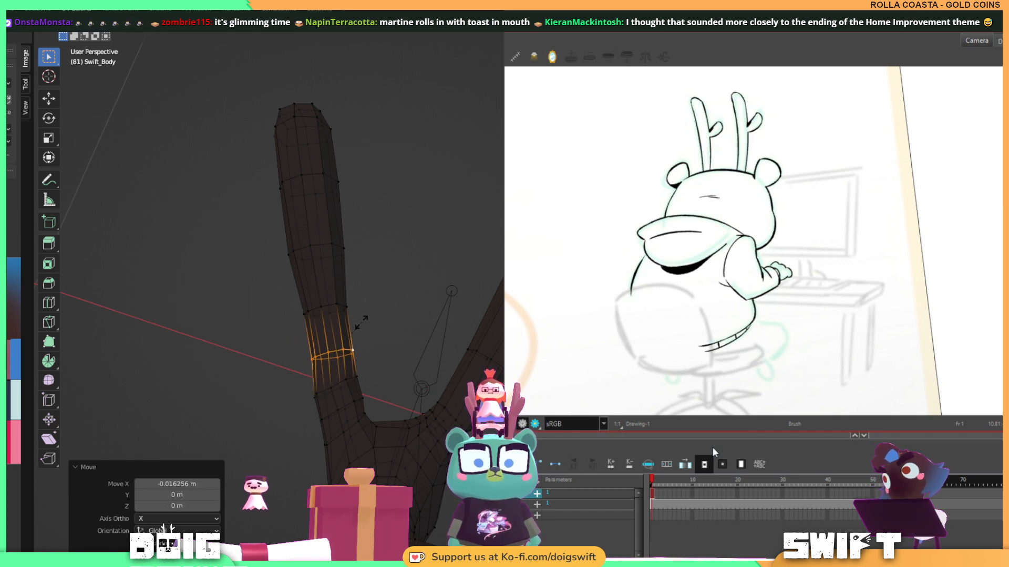
pyautogui.click(360, 323)
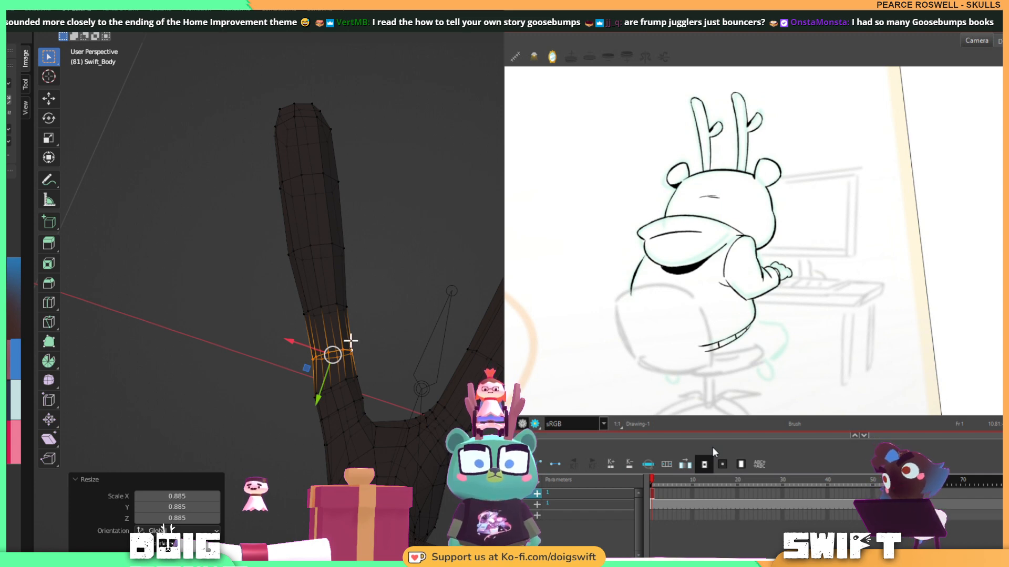
# Select the next edge loop toward the foot, rotate it -1.96° about its local Z axis and move it about -0.0046 m along X.
pyautogui.click(383, 355)
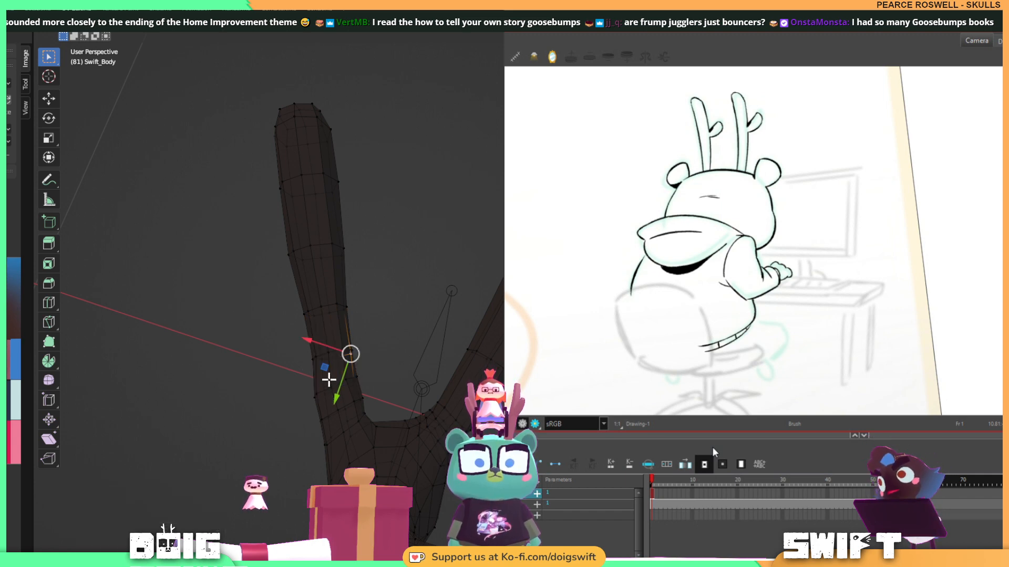
pyautogui.click(330, 383)
pyautogui.click(353, 376)
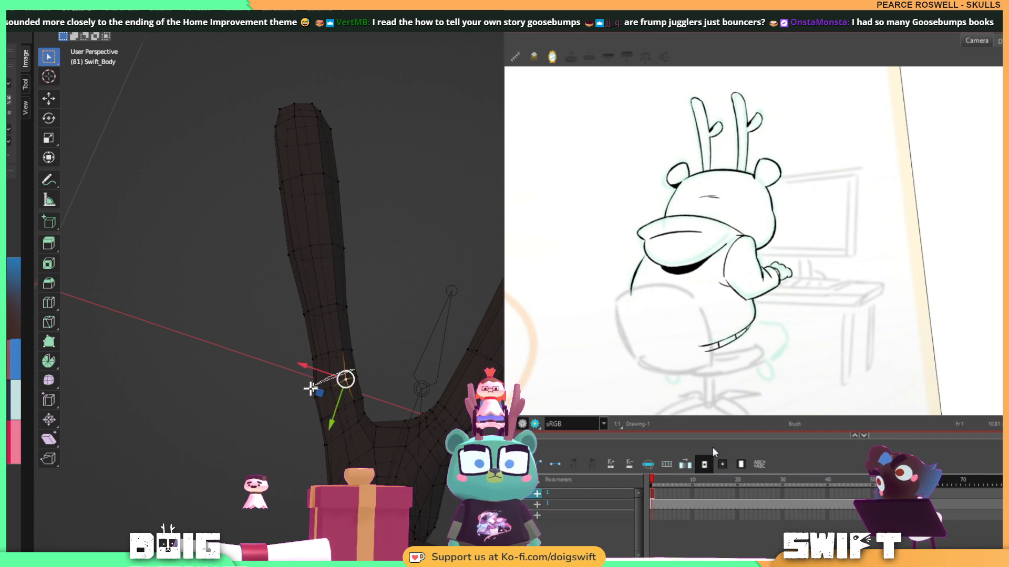
pyautogui.keyDown('alt'); pyautogui.click(365, 371); pyautogui.keyUp('alt')
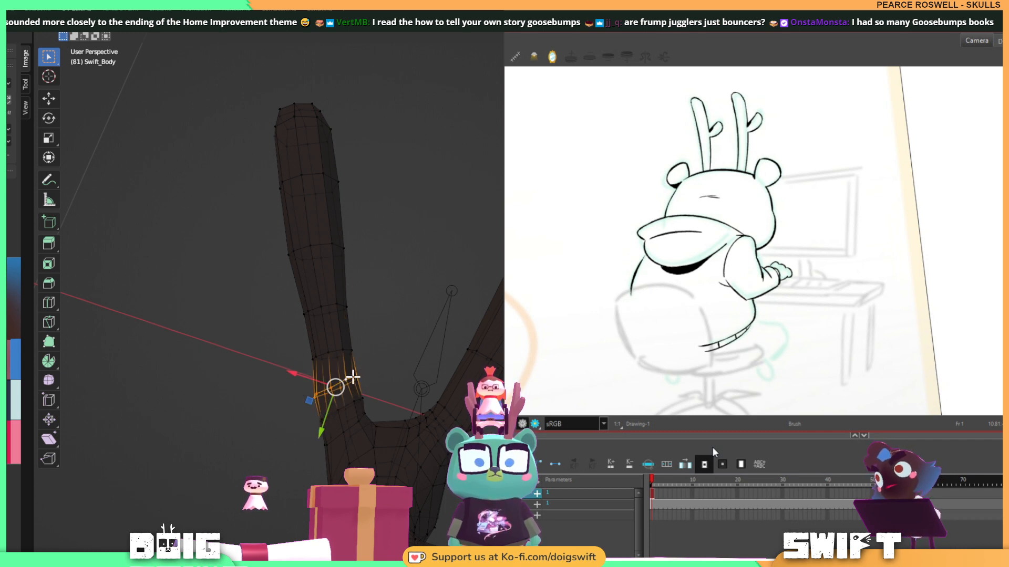
pyautogui.press('s')
pyautogui.press('z')
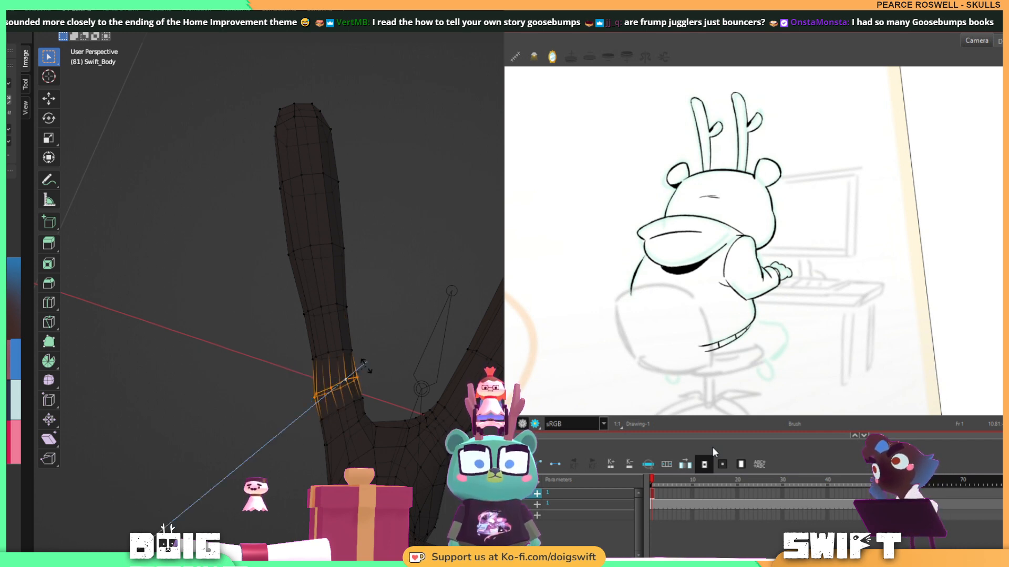
pyautogui.click(370, 361)
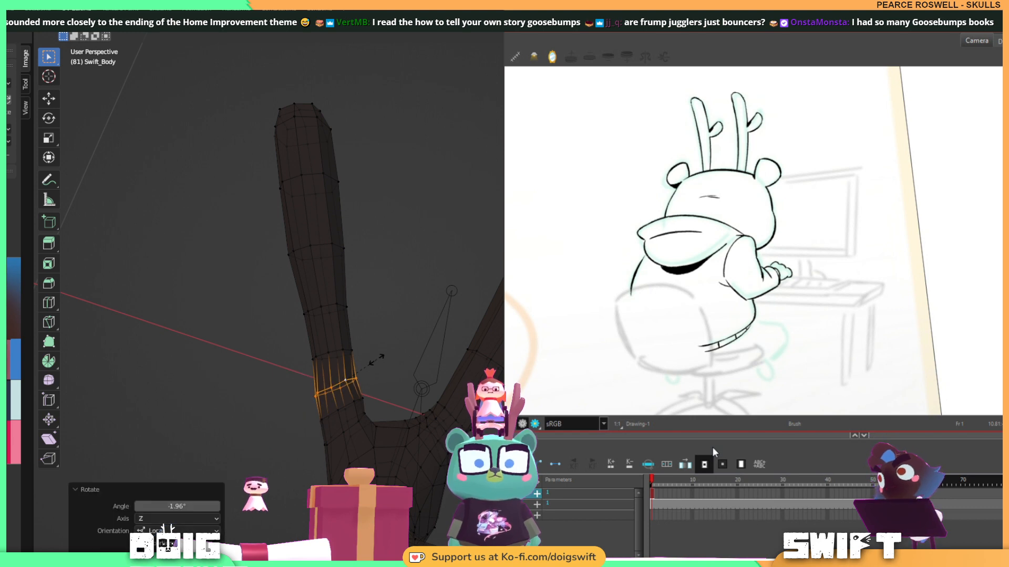
pyautogui.moveTo(301, 374); pyautogui.dragTo(305, 372)
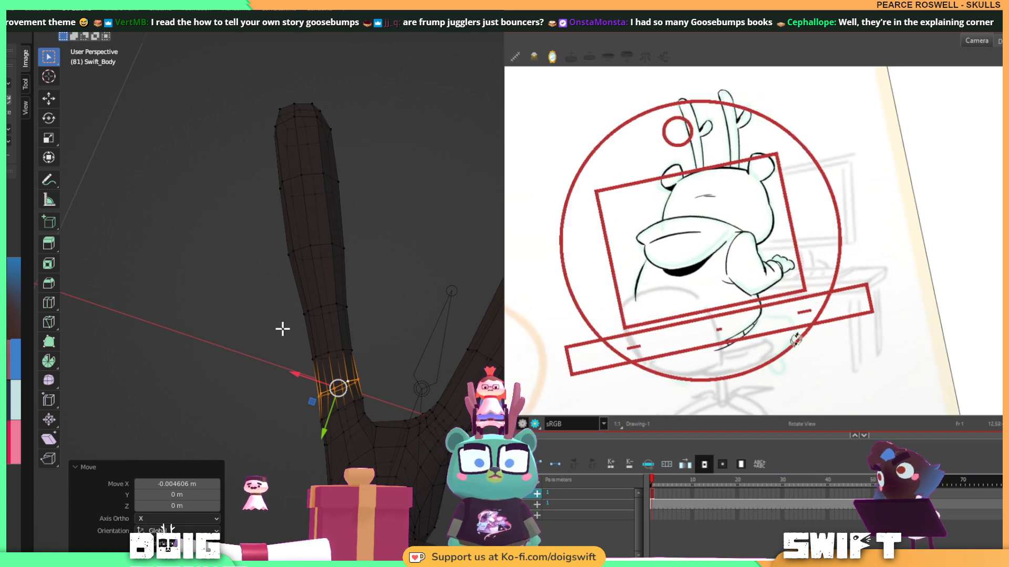
# In Harmony, ink a short line for the top of the character's thigh, extending outward from the belly.
pyautogui.moveTo(779, 328)
pyautogui.keyDown('ctrl'); pyautogui.keyDown('alt'); pyautogui.mouseDown()
pyautogui.moveTo(757, 290)
pyautogui.moveTo(776, 275)
pyautogui.mouseUp(); pyautogui.keyUp('alt'); pyautogui.keyUp('ctrl')
pyautogui.hotkey('ctrl', 'z')
pyautogui.hotkey('ctrl', 'z')
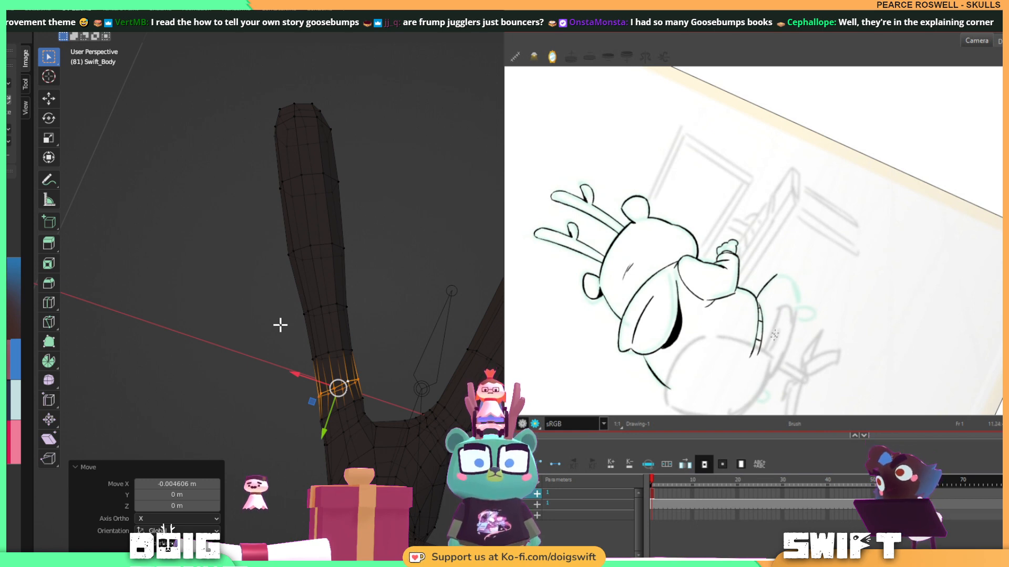
pyautogui.moveTo(766, 350); pyautogui.dragTo(786, 305)
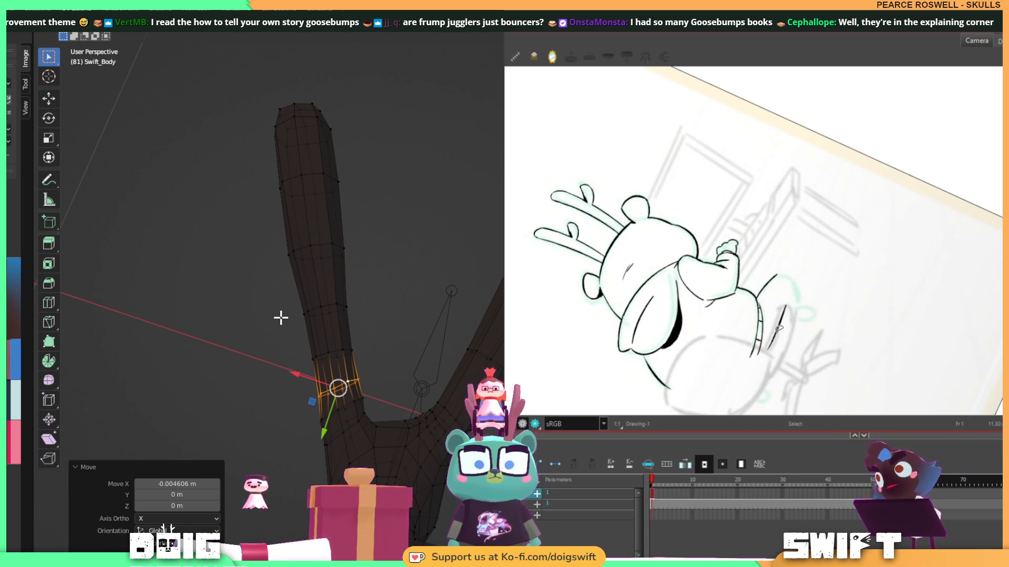
pyautogui.hotkey('ctrl', 'z')
pyautogui.moveTo(767, 355); pyautogui.dragTo(784, 304)
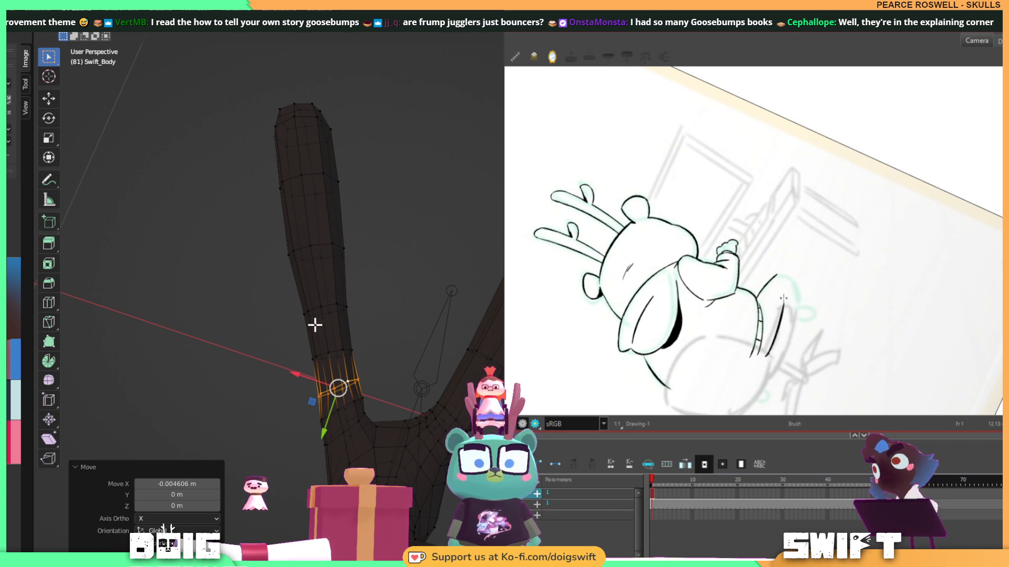
pyautogui.hotkey('ctrl', 'z')
pyautogui.moveTo(771, 351); pyautogui.dragTo(785, 301)
pyautogui.hotkey('ctrl', 'z')
pyautogui.moveTo(766, 350); pyautogui.dragTo(783, 301)
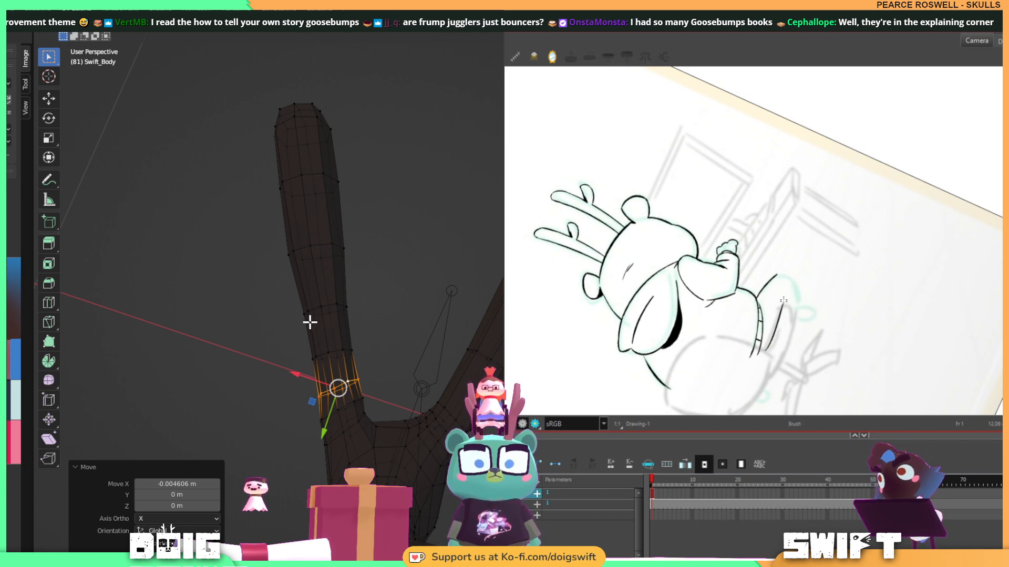
pyautogui.moveTo(769, 347)
pyautogui.mouseDown()
pyautogui.moveTo(789, 290)
pyautogui.moveTo(767, 345)
pyautogui.mouseUp()
pyautogui.hotkey('ctrl', 'z')
pyautogui.hotkey('ctrl', 'z')
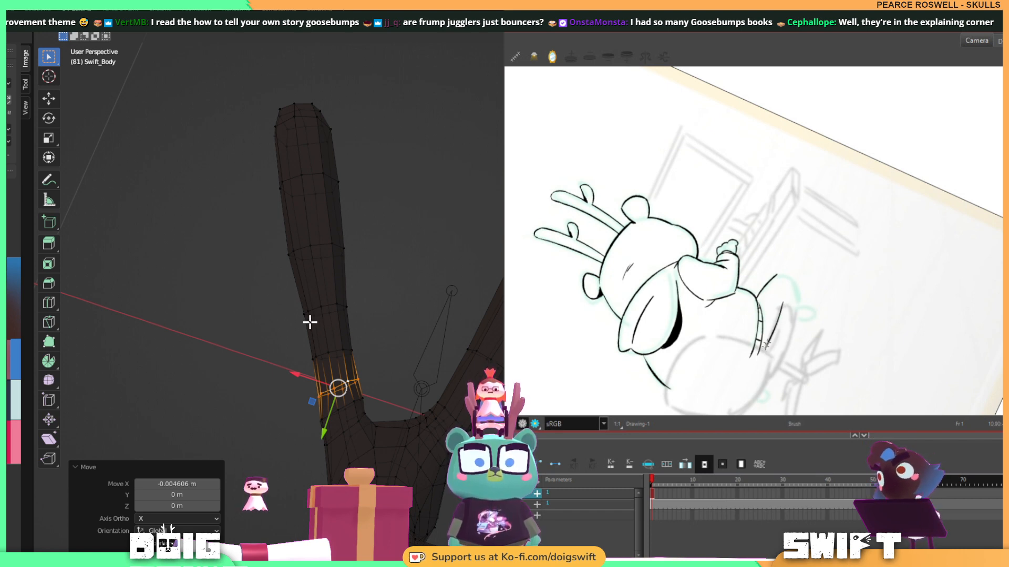
pyautogui.hotkey('ctrl', 'z')
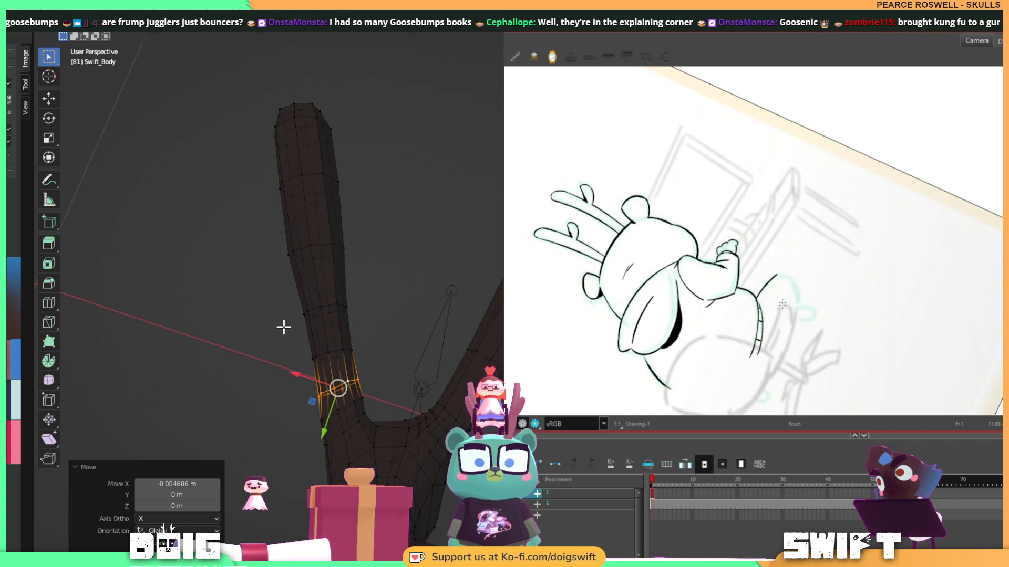
pyautogui.moveTo(785, 302)
pyautogui.mouseDown()
pyautogui.moveTo(764, 360)
pyautogui.moveTo(784, 309)
pyautogui.mouseUp()
pyautogui.hotkey('ctrl', 'z')
pyautogui.moveTo(766, 356); pyautogui.dragTo(783, 310)
pyautogui.hotkey('ctrl', 'z')
pyautogui.hotkey('ctrl', 'z')
pyautogui.moveTo(768, 353); pyautogui.dragTo(781, 321)
pyautogui.hotkey('ctrl', 'z')
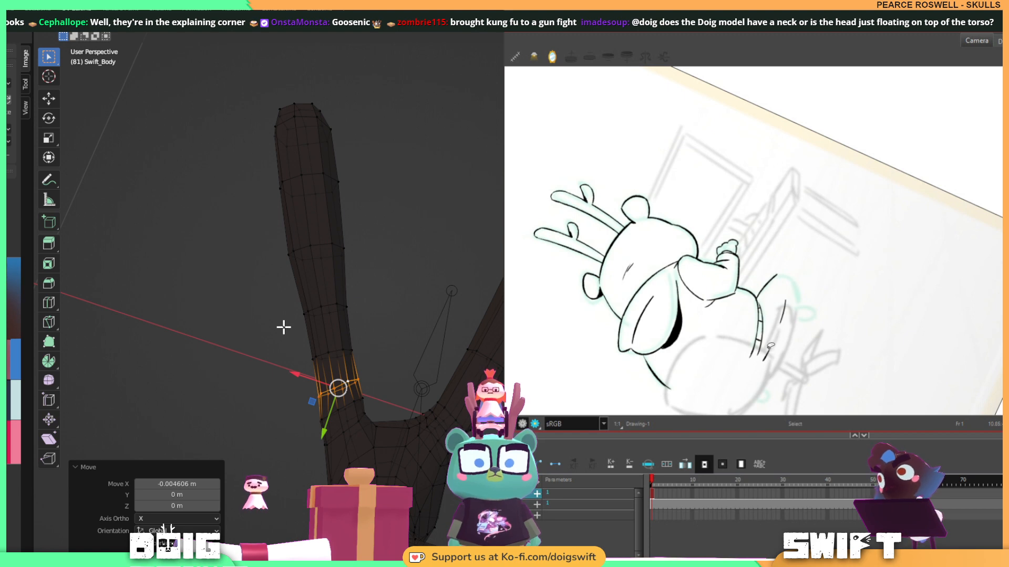
# Ink the underside of the thigh as one slightly curved line, and adjust the upper thigh stroke's placement where it meets the belly.
pyautogui.moveTo(764, 359); pyautogui.dragTo(784, 309)
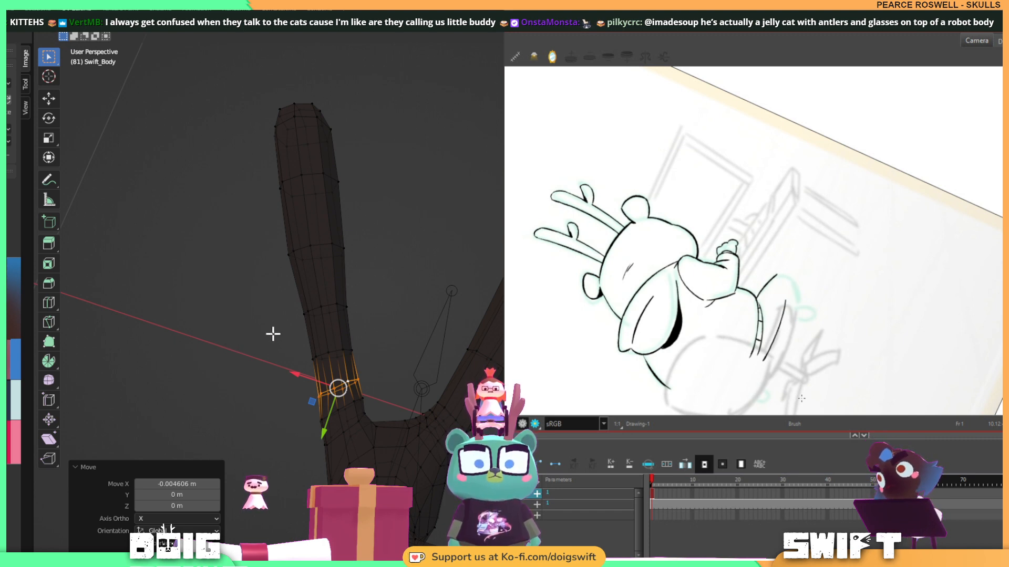
pyautogui.click(771, 280)
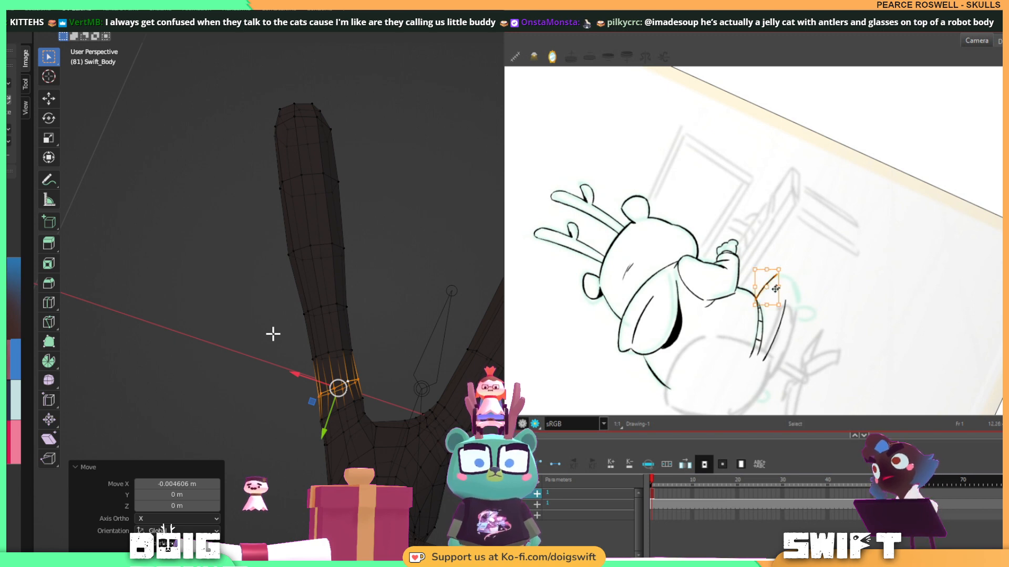
pyautogui.moveTo(754, 307); pyautogui.dragTo(758, 302)
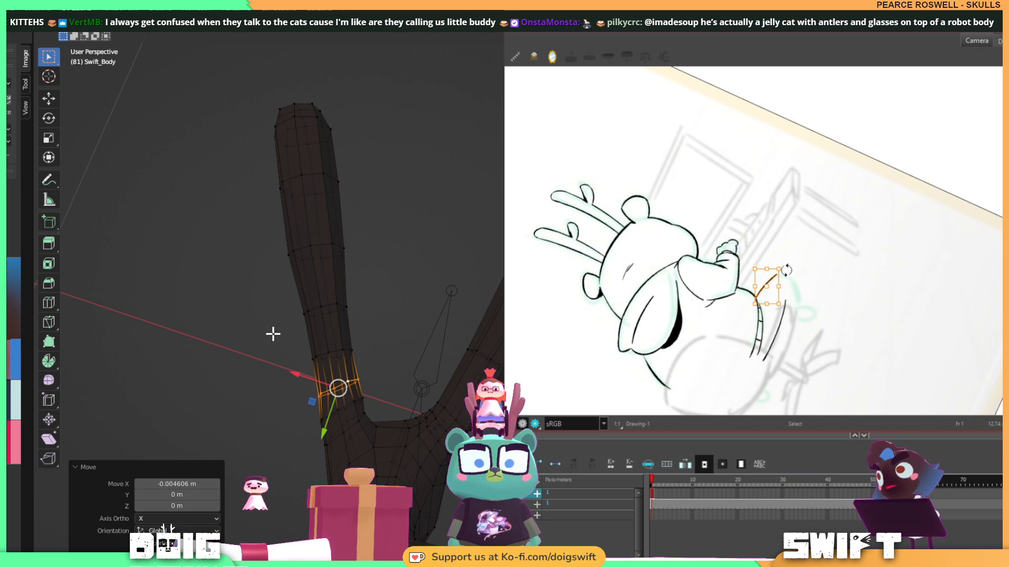
pyautogui.moveTo(787, 270)
pyautogui.mouseDown()
pyautogui.moveTo(802, 295)
pyautogui.moveTo(753, 349)
pyautogui.moveTo(784, 308)
pyautogui.moveTo(768, 324)
pyautogui.moveTo(757, 295)
pyautogui.mouseUp()
pyautogui.hotkey('alt', 'b')
pyautogui.click(729, 307)
pyautogui.hotkey('alt', 'b')
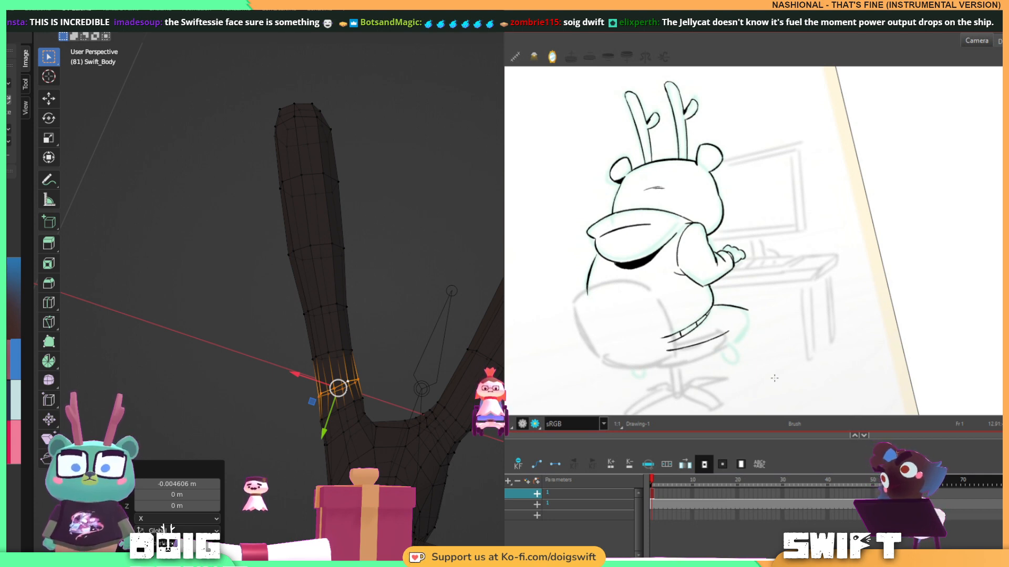
# In Blender, rotate the selected edge loop at the toe's base by -9.94° about its local Z axis.
pyautogui.moveTo(351, 356)
pyautogui.mouseDown(button='middle')
pyautogui.moveTo(389, 383)
pyautogui.moveTo(423, 278)
pyautogui.moveTo(333, 279)
pyautogui.moveTo(335, 378)
pyautogui.moveTo(367, 418)
pyautogui.moveTo(394, 362)
pyautogui.moveTo(455, 342)
pyautogui.moveTo(353, 336)
pyautogui.moveTo(334, 353)
pyautogui.moveTo(376, 402)
pyautogui.moveTo(400, 379)
pyautogui.moveTo(407, 344)
pyautogui.mouseUp(button='middle')
pyautogui.press('r')
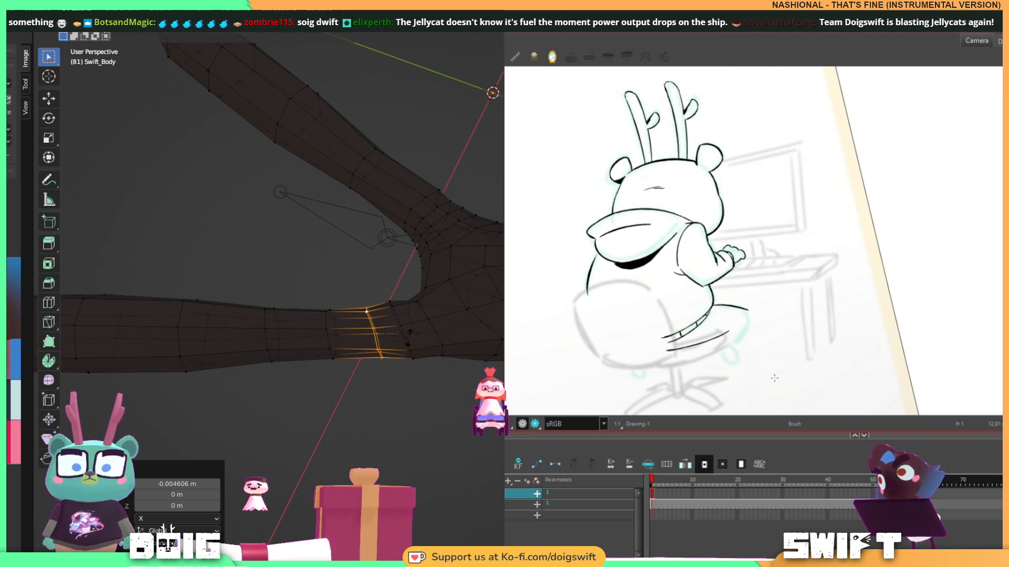
pyautogui.press('z')
pyautogui.press('z')
pyautogui.click(408, 344)
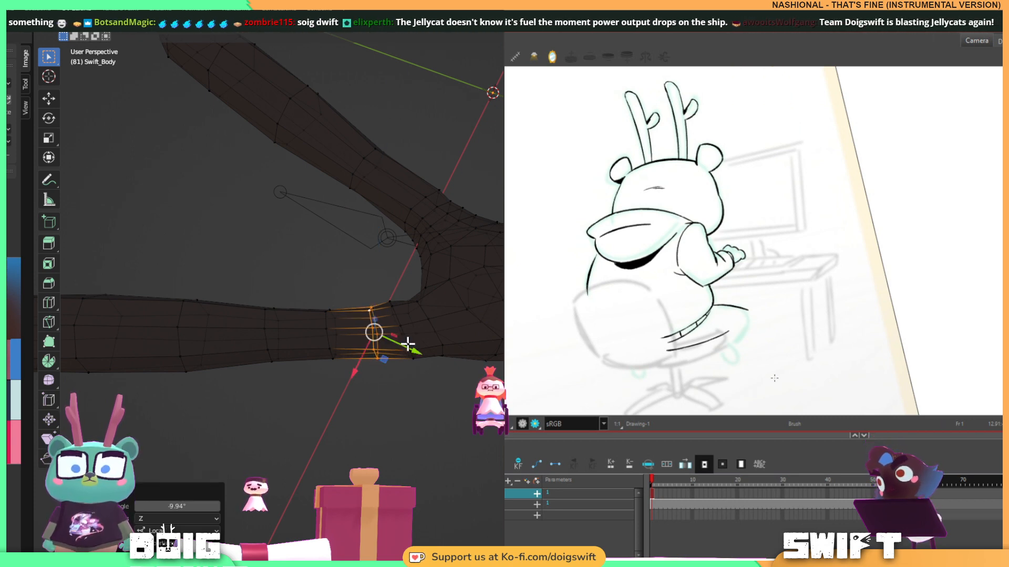
# Shift the rotated edge loop slightly along Y and X, with a final X move of about 0.003 m.
pyautogui.moveTo(410, 349); pyautogui.dragTo(405, 350)
pyautogui.moveTo(353, 371); pyautogui.dragTo(352, 373)
pyautogui.moveTo(407, 355); pyautogui.dragTo(403, 353)
pyautogui.moveTo(349, 372); pyautogui.dragTo(346, 369)
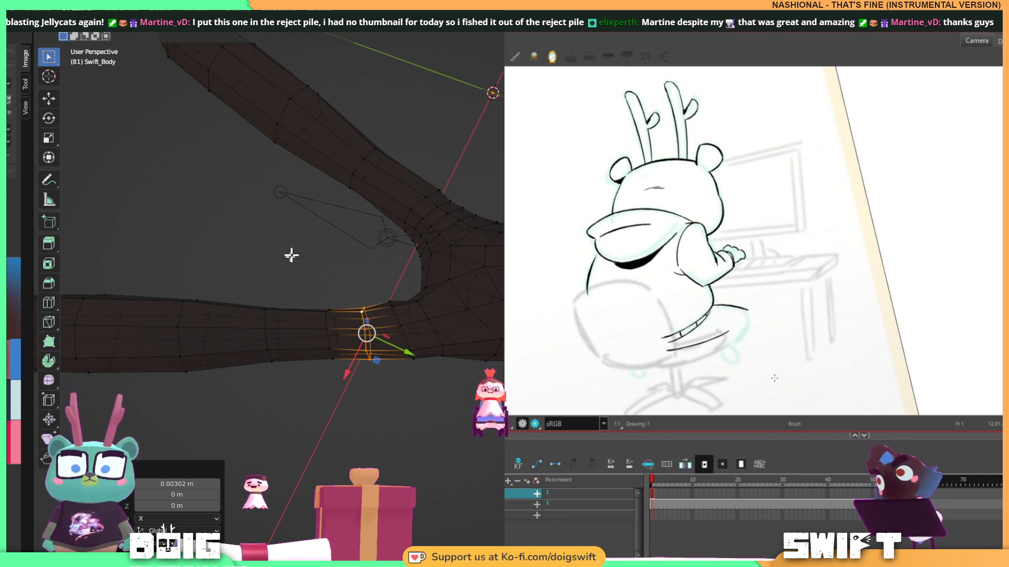
# Scale the selected edge loop at the toe's base to adjust the toe's thickness.
pyautogui.moveTo(373, 296); pyautogui.dragTo(495, 313, button='middle')
pyautogui.scroll(2, 424, 276)
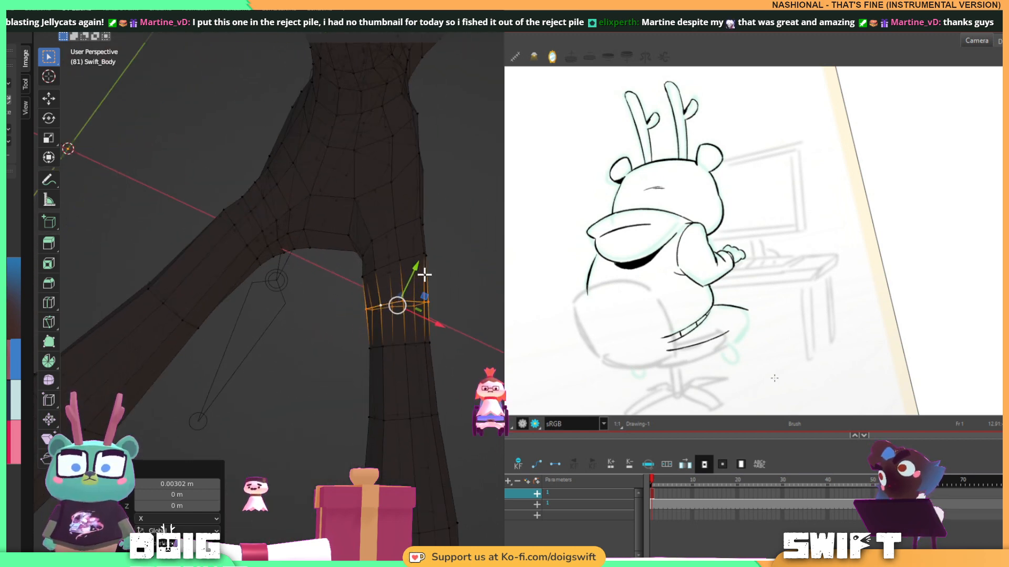
pyautogui.press('s')
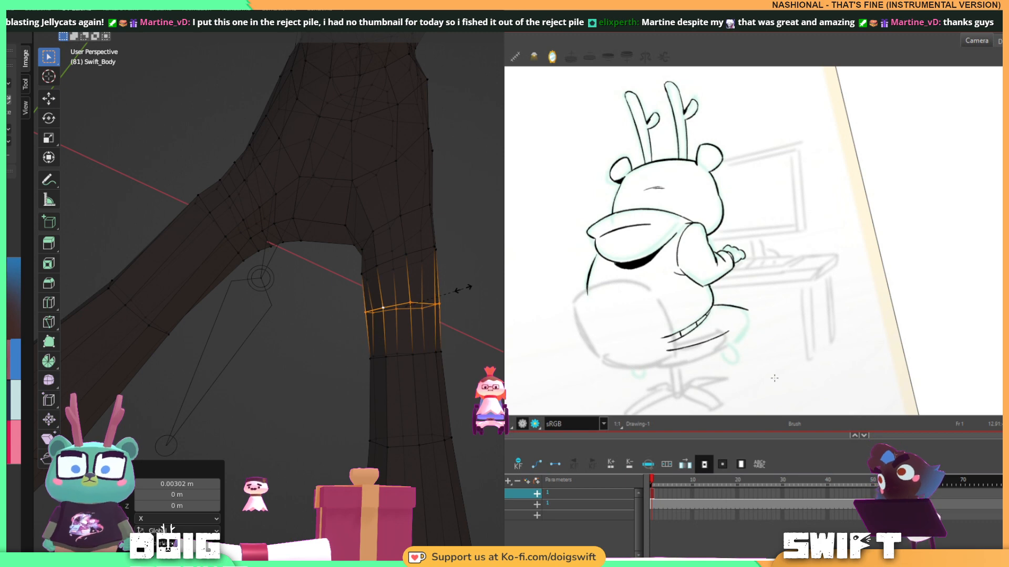
pyautogui.click(462, 288)
# Select the neighbouring edge loop where the toe meets the foot and scale it to 0.942.
pyautogui.click(391, 264)
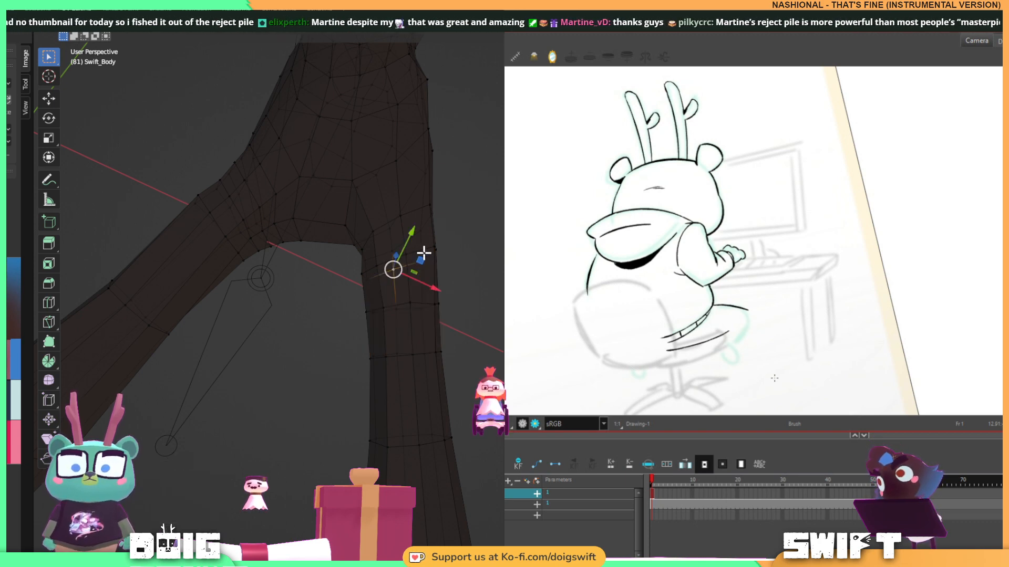
pyautogui.click(426, 254)
pyautogui.click(391, 260)
pyautogui.moveTo(367, 270); pyautogui.dragTo(286, 286, button='middle')
pyautogui.keyDown('alt'); pyautogui.click(415, 363); pyautogui.keyUp('alt')
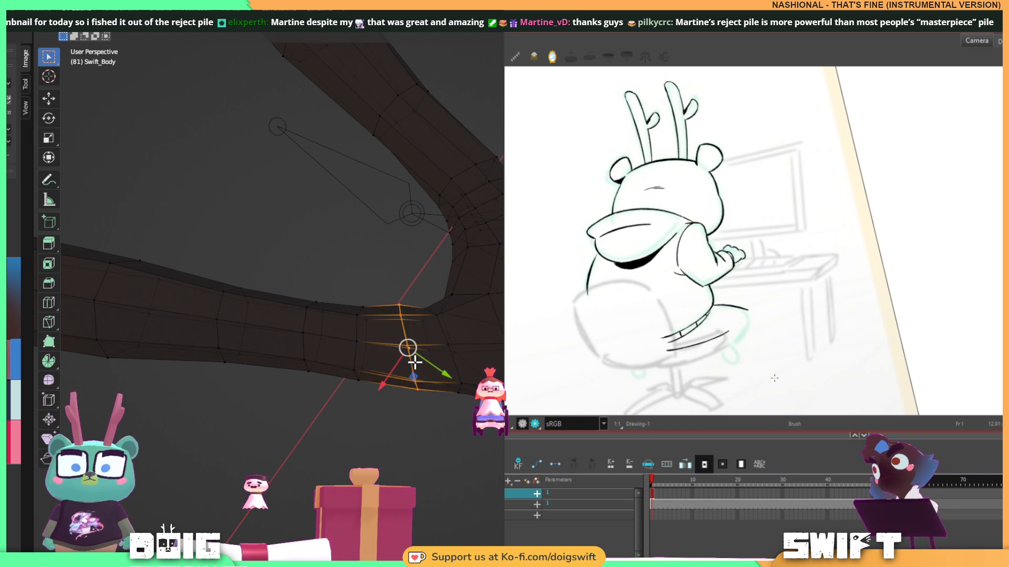
pyautogui.press('s')
pyautogui.click(448, 319)
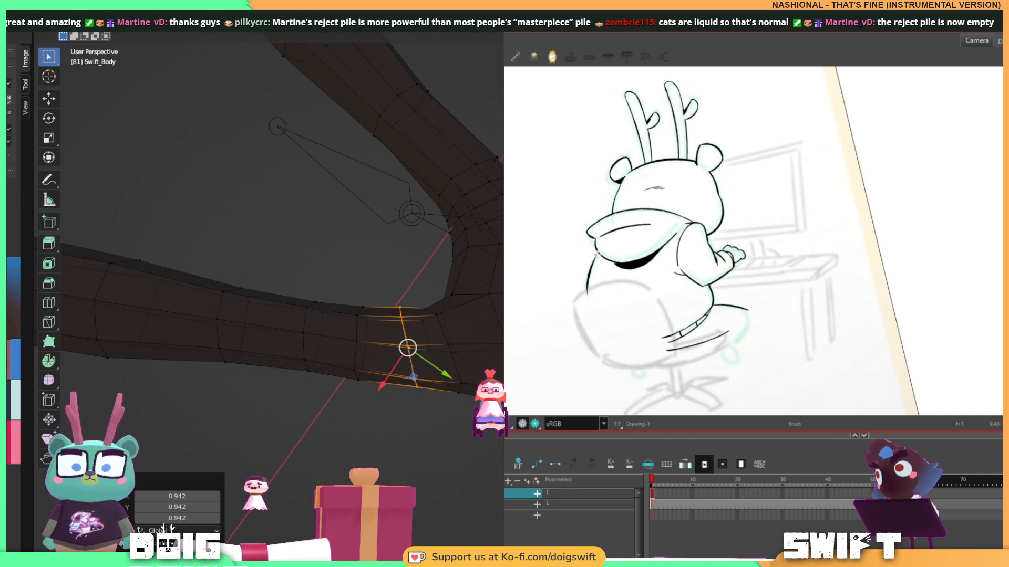
# In Harmony, ink the top edge of the chair's backrest as one curved line behind the character.
pyautogui.hotkey('alt', 's')
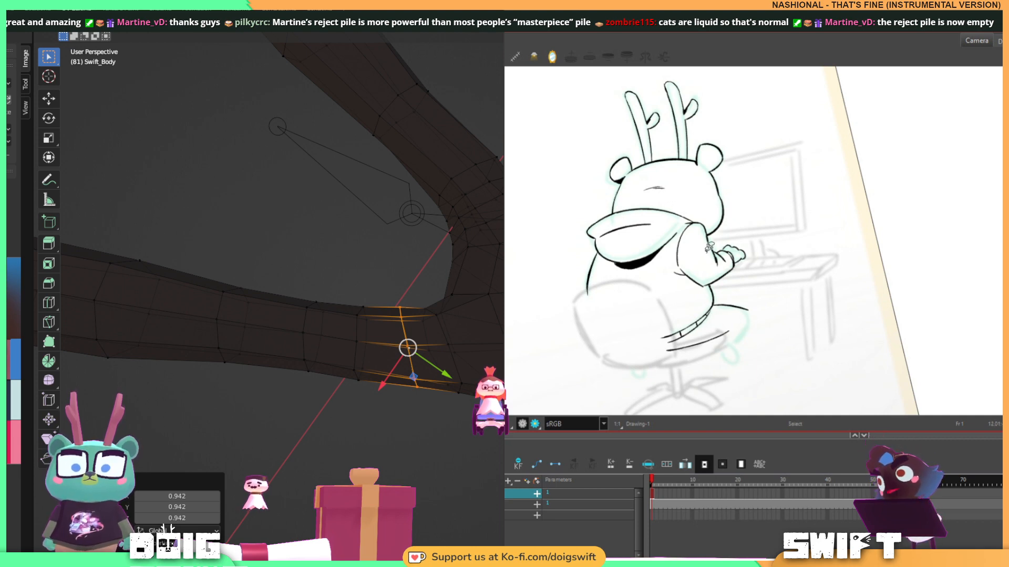
pyautogui.moveTo(704, 290)
pyautogui.keyDown('ctrl'); pyautogui.keyDown('alt'); pyautogui.mouseDown()
pyautogui.moveTo(752, 297)
pyautogui.moveTo(756, 261)
pyautogui.mouseUp(); pyautogui.keyUp('alt'); pyautogui.keyUp('ctrl')
pyautogui.moveTo(732, 327)
pyautogui.mouseDown()
pyautogui.moveTo(708, 287)
pyautogui.moveTo(676, 304)
pyautogui.moveTo(675, 318)
pyautogui.mouseUp()
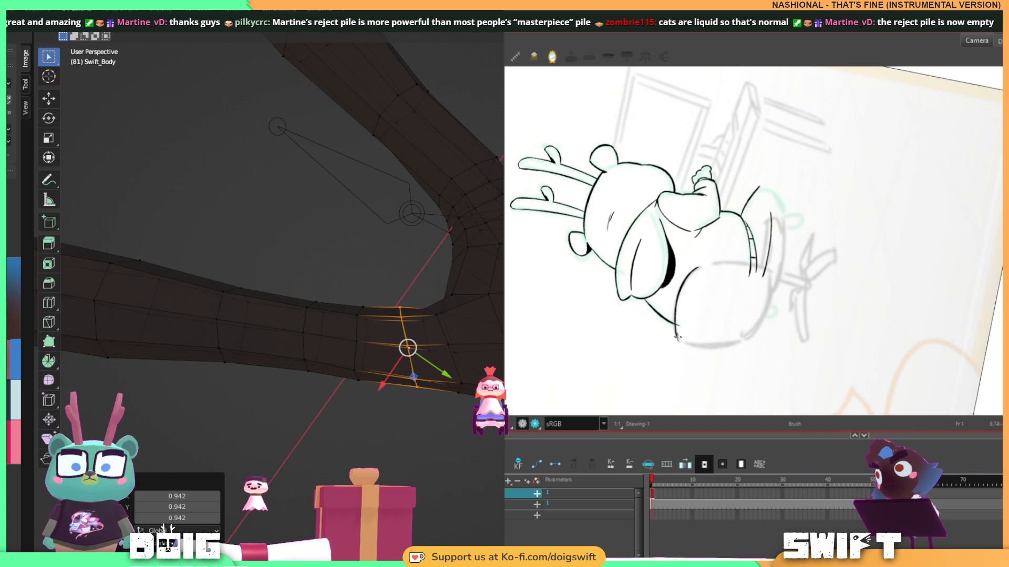
pyautogui.moveTo(678, 339)
pyautogui.mouseDown()
pyautogui.moveTo(727, 356)
pyautogui.moveTo(666, 365)
pyautogui.moveTo(629, 344)
pyautogui.mouseUp()
pyautogui.press('space')
pyautogui.moveTo(731, 284); pyautogui.dragTo(783, 327)
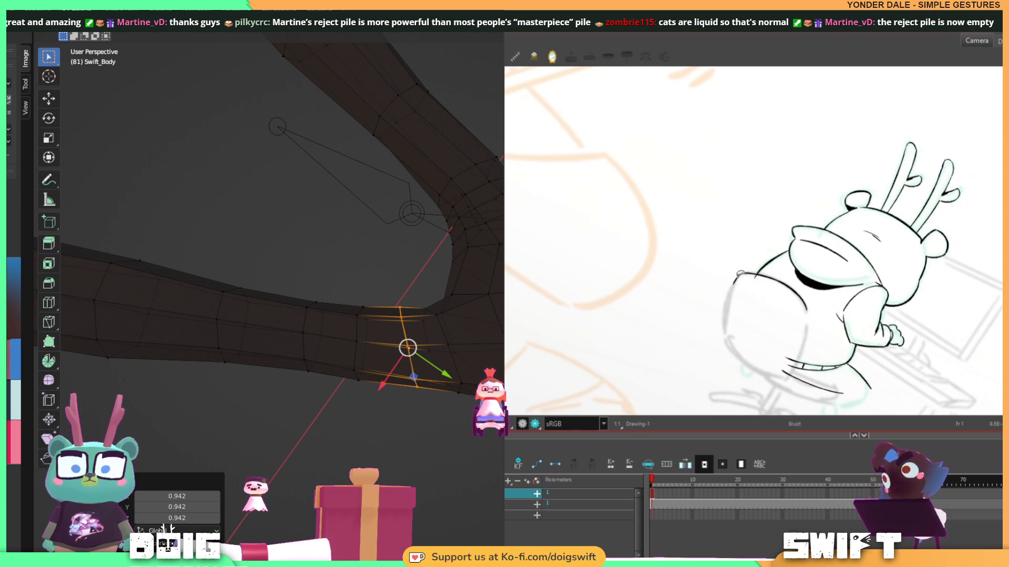
# Ink the outer side edge of the backrest, curving down from the end of its top edge.
pyautogui.hotkey('alt', 's')
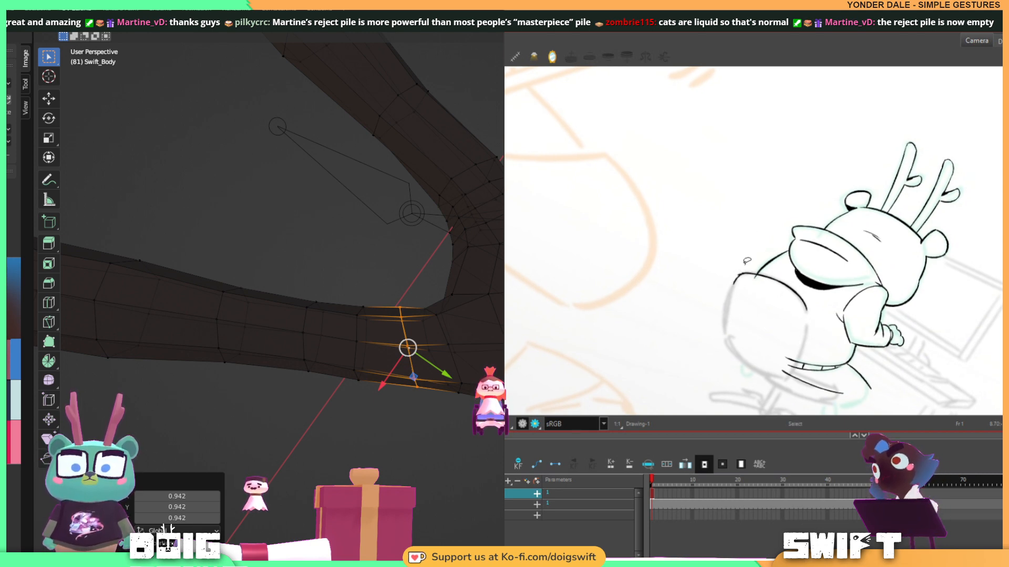
pyautogui.hotkey('alt', 'b')
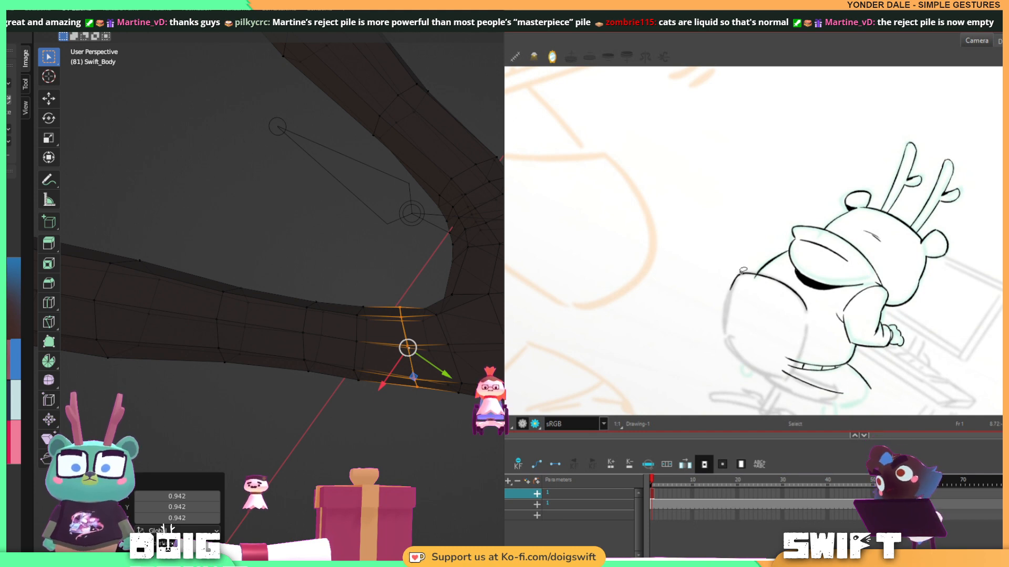
pyautogui.hotkey('alt', 'b')
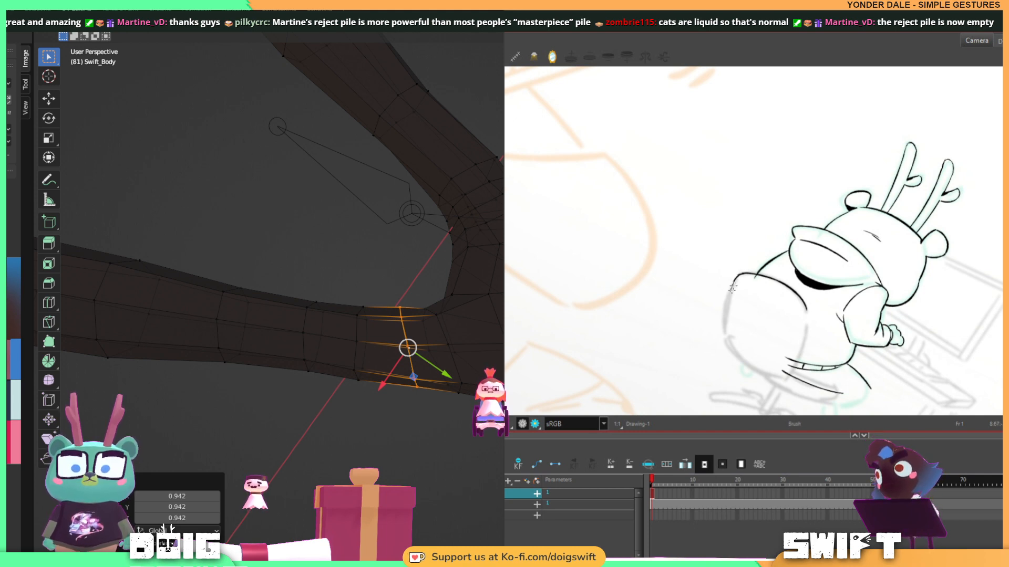
pyautogui.moveTo(733, 282)
pyautogui.mouseDown()
pyautogui.moveTo(726, 334)
pyautogui.moveTo(725, 324)
pyautogui.mouseUp()
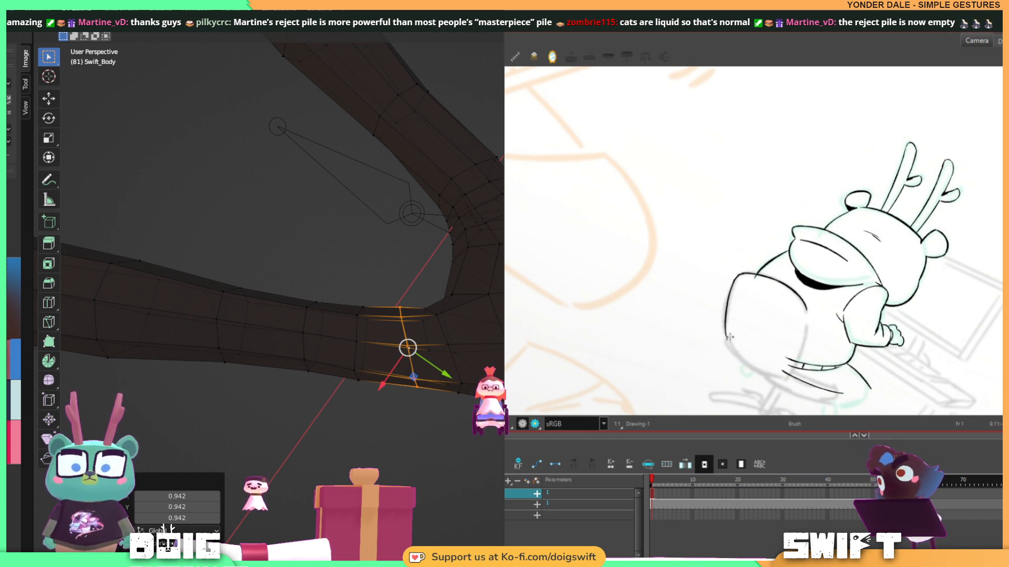
# Ink the side edge of the backrest nearest the desk, undoing unwanted attempts.
pyautogui.moveTo(846, 284)
pyautogui.keyDown('ctrl'); pyautogui.keyDown('alt'); pyautogui.mouseDown()
pyautogui.moveTo(816, 336)
pyautogui.moveTo(788, 335)
pyautogui.moveTo(769, 297)
pyautogui.mouseUp(); pyautogui.keyUp('alt'); pyautogui.keyUp('ctrl')
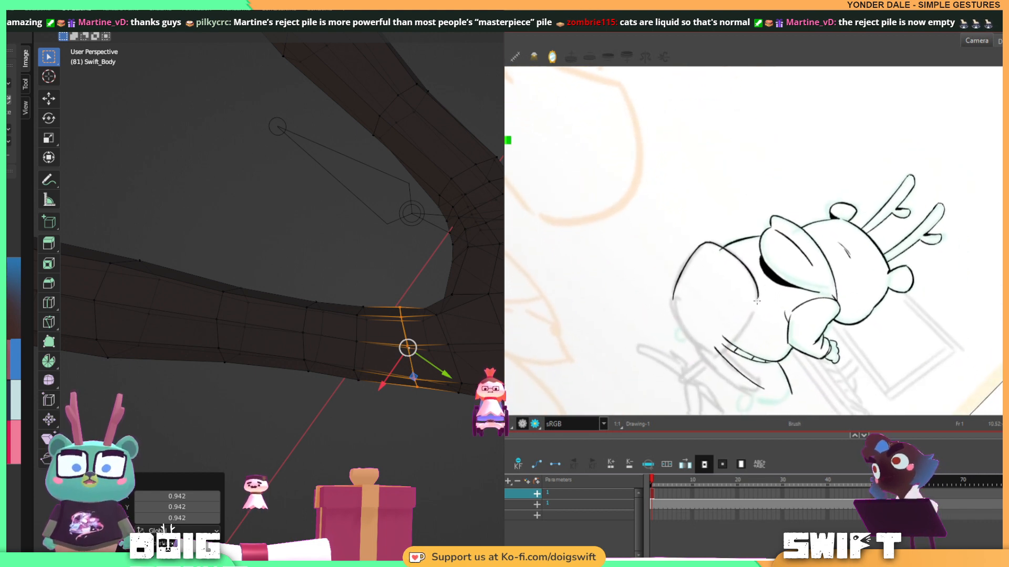
pyautogui.moveTo(759, 335)
pyautogui.mouseDown()
pyautogui.moveTo(770, 305)
pyautogui.moveTo(831, 277)
pyautogui.mouseUp()
pyautogui.moveTo(834, 289)
pyautogui.mouseDown()
pyautogui.moveTo(763, 323)
pyautogui.moveTo(765, 287)
pyautogui.mouseUp()
pyautogui.hotkey('ctrl', 'z')
pyautogui.hotkey('ctrl', 'z')
pyautogui.hotkey('ctrl', 'z')
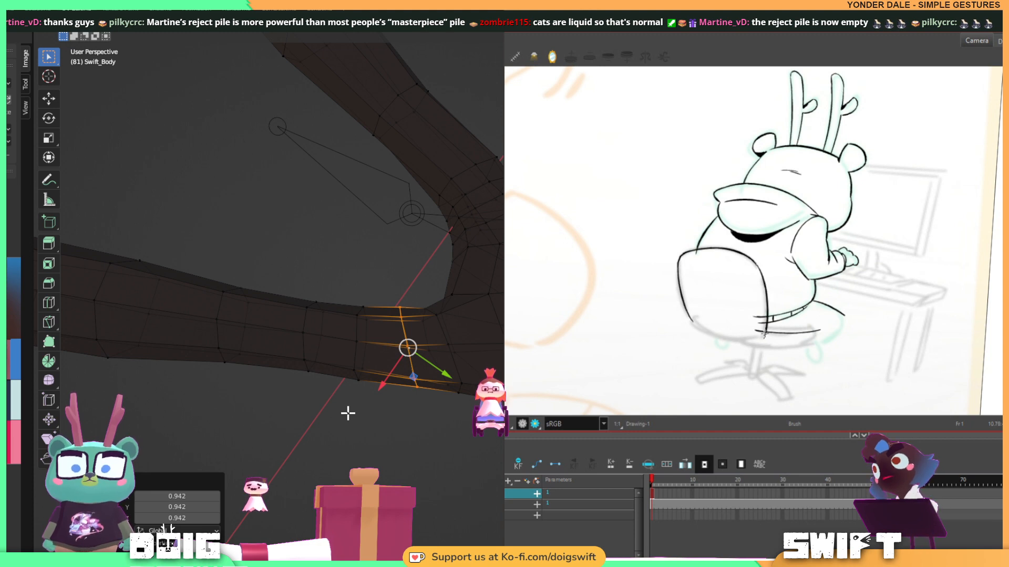
# Select the desk-side backrest stroke, then rotate and nudge it to line up with the top edge.
pyautogui.click(774, 301)
pyautogui.moveTo(768, 308); pyautogui.dragTo(761, 337)
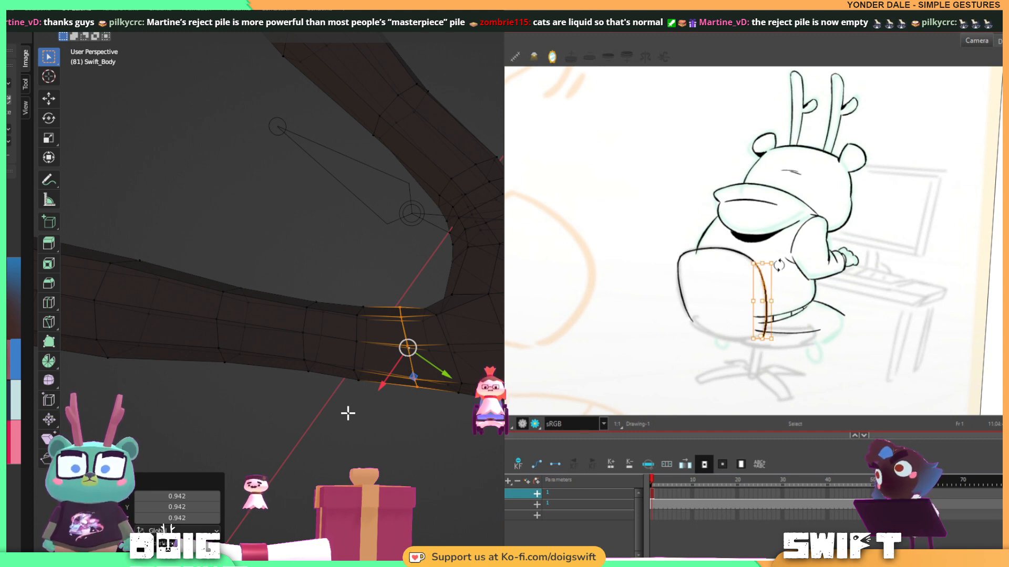
pyautogui.moveTo(781, 265); pyautogui.dragTo(772, 261)
pyautogui.click(796, 255)
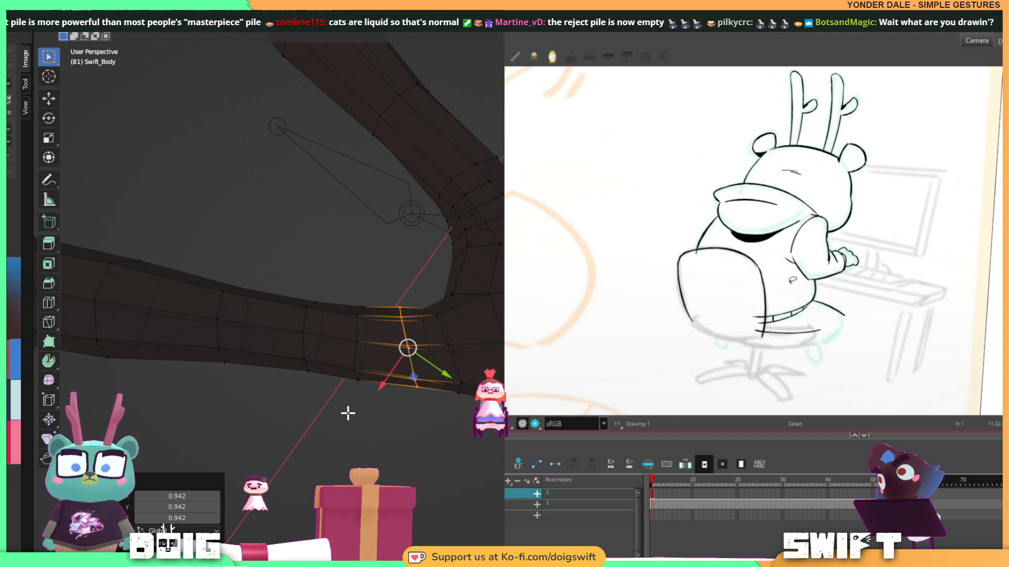
pyautogui.click(763, 304)
pyautogui.moveTo(763, 304); pyautogui.dragTo(762, 303)
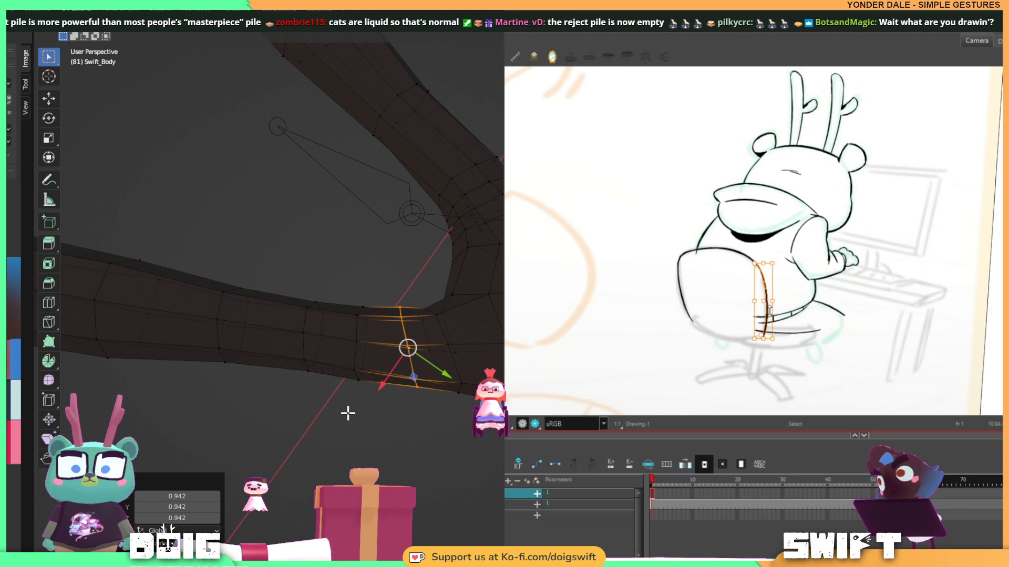
pyautogui.moveTo(778, 265); pyautogui.dragTo(779, 264)
pyautogui.moveTo(763, 334)
pyautogui.mouseDown()
pyautogui.moveTo(779, 345)
pyautogui.moveTo(690, 284)
pyautogui.moveTo(758, 299)
pyautogui.mouseUp()
pyautogui.click(815, 337)
# Ink the curved bottom edge of the backrest to close its outline.
pyautogui.hotkey('alt', 'b')
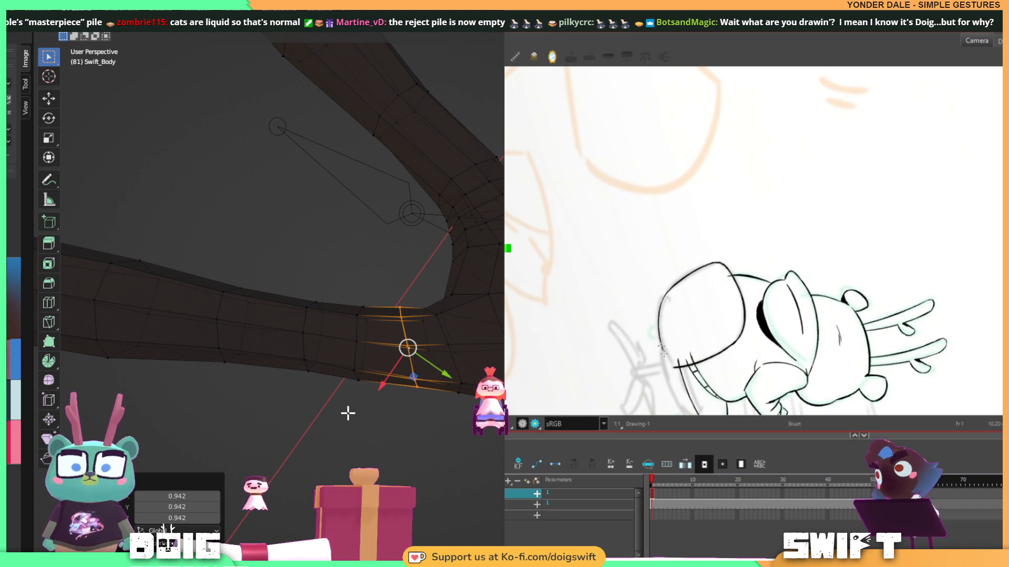
pyautogui.moveTo(736, 367)
pyautogui.keyDown('ctrl'); pyautogui.keyDown('alt'); pyautogui.mouseDown()
pyautogui.moveTo(871, 304)
pyautogui.moveTo(887, 222)
pyautogui.mouseUp(); pyautogui.keyUp('alt'); pyautogui.keyUp('ctrl')
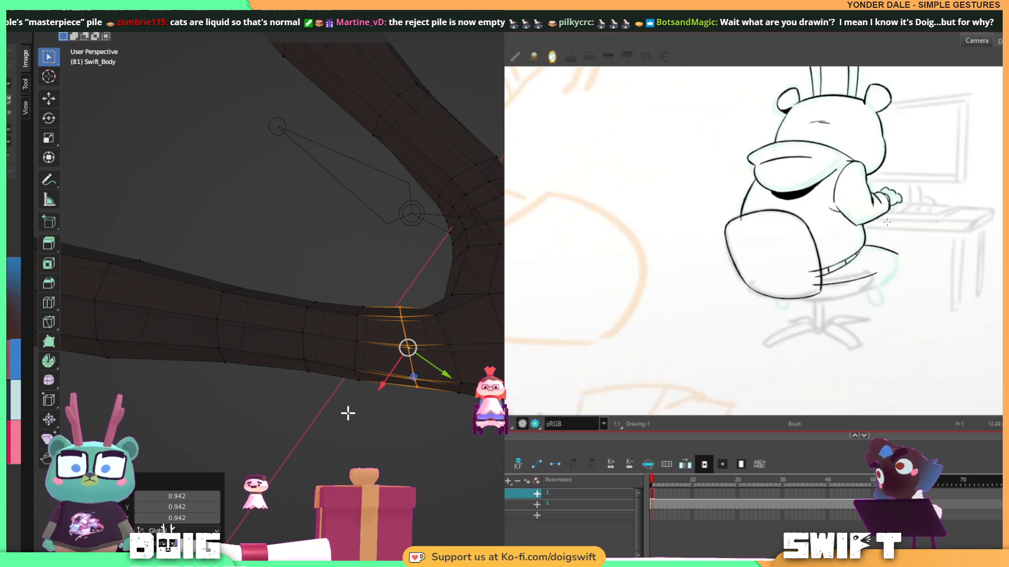
# Select the backrest's top edge stroke and adjust its placement slightly.
pyautogui.moveTo(889, 236)
pyautogui.mouseDown(button='middle')
pyautogui.moveTo(847, 247)
pyautogui.moveTo(810, 289)
pyautogui.mouseUp(button='middle')
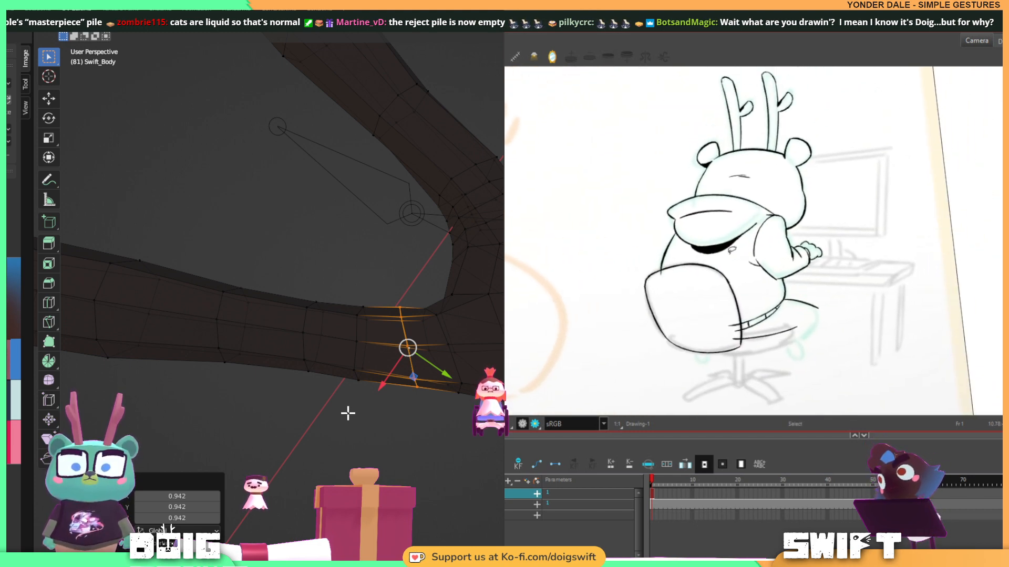
pyautogui.moveTo(705, 254)
pyautogui.mouseDown()
pyautogui.moveTo(710, 267)
pyautogui.moveTo(703, 257)
pyautogui.mouseUp()
pyautogui.hotkey('alt', 'shift', 's')
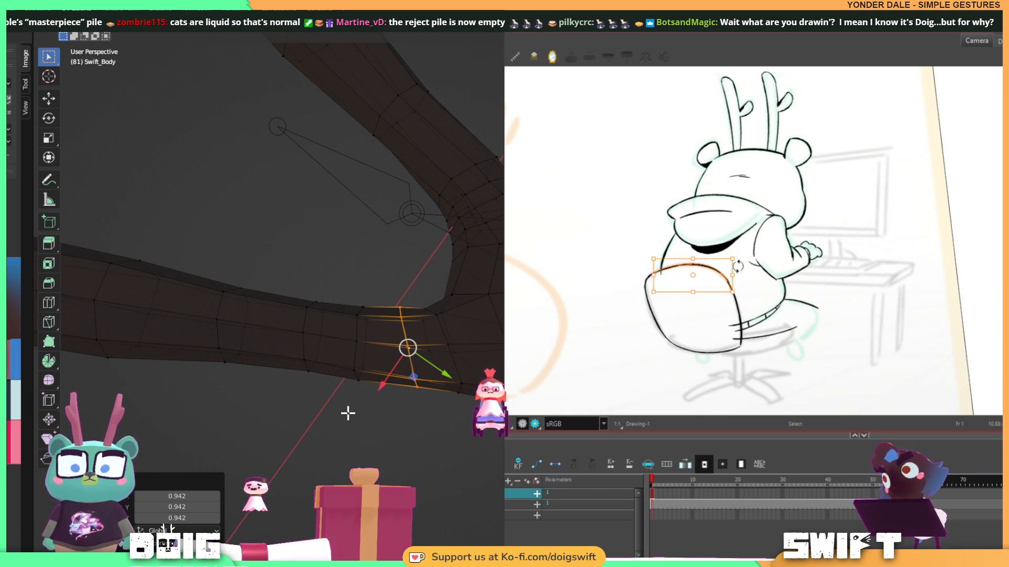
pyautogui.click(746, 268)
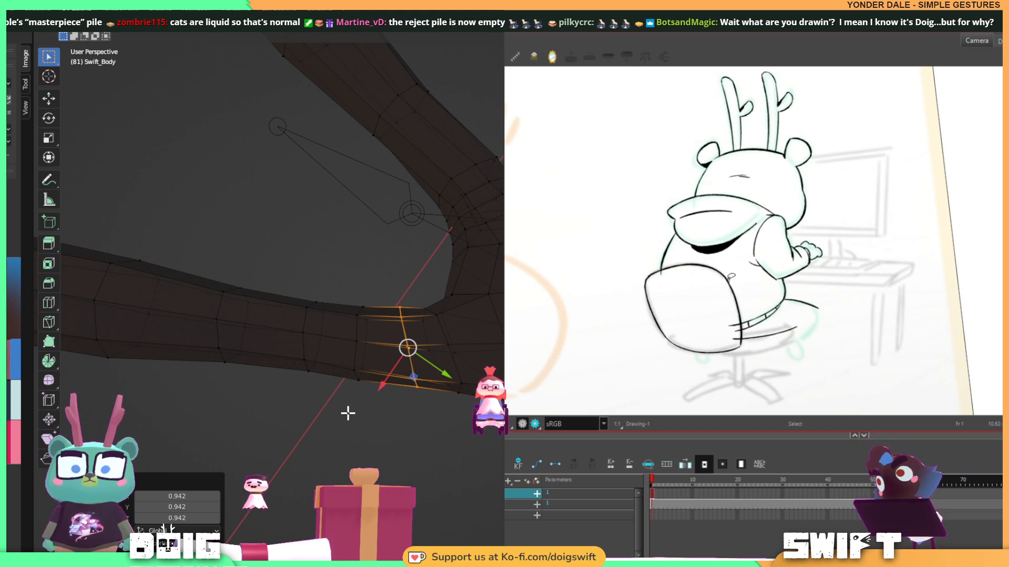
# Select the short stroke piece at the backrest's upper desk-side corner and nudge it to smooth the join.
pyautogui.click(728, 276)
pyautogui.click(740, 267)
pyautogui.click(722, 269)
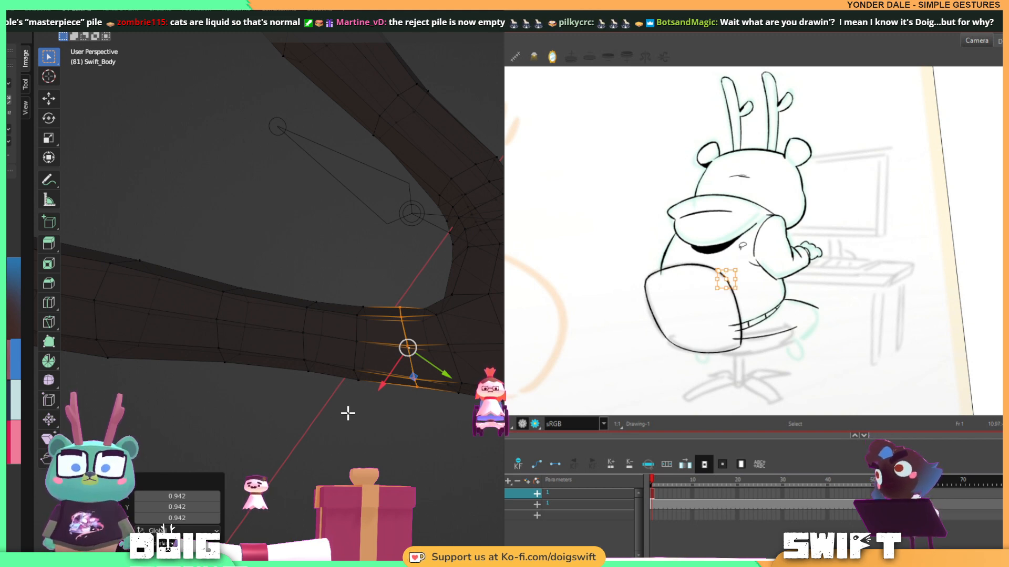
pyautogui.click(742, 246)
pyautogui.click(729, 281)
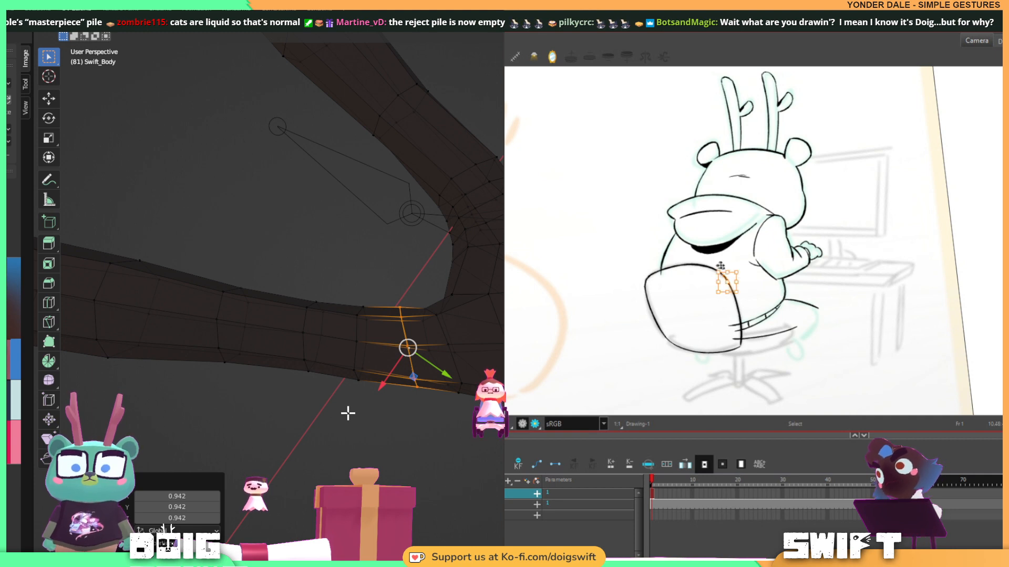
pyautogui.click(743, 270)
pyautogui.click(729, 280)
pyautogui.click(740, 248)
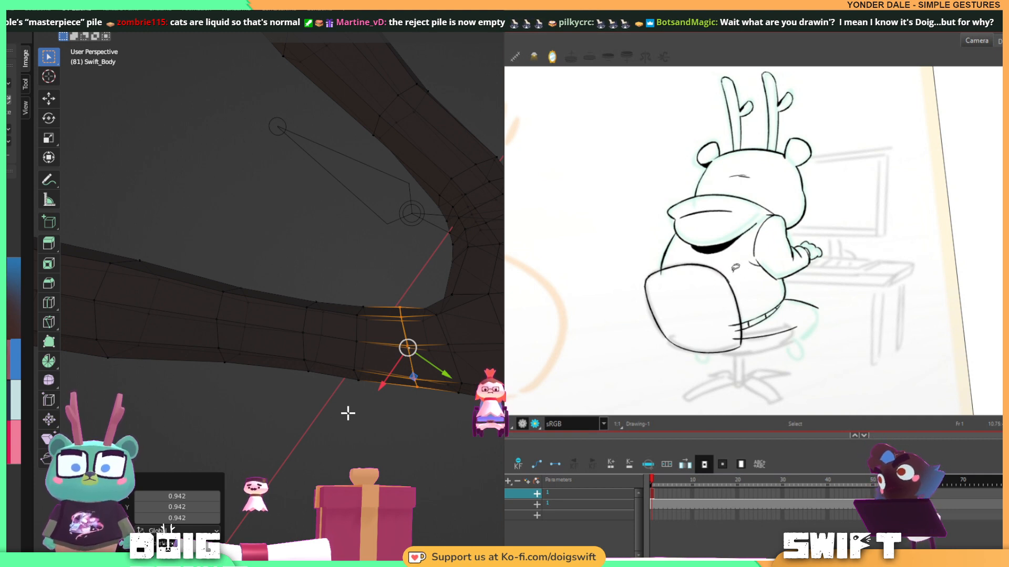
pyautogui.click(728, 281)
pyautogui.moveTo(733, 275); pyautogui.dragTo(730, 270)
pyautogui.click(758, 243)
# Ink the chair seat's rounded end and underside, extending from the backrest below the thigh.
pyautogui.hotkey('alt', 'b')
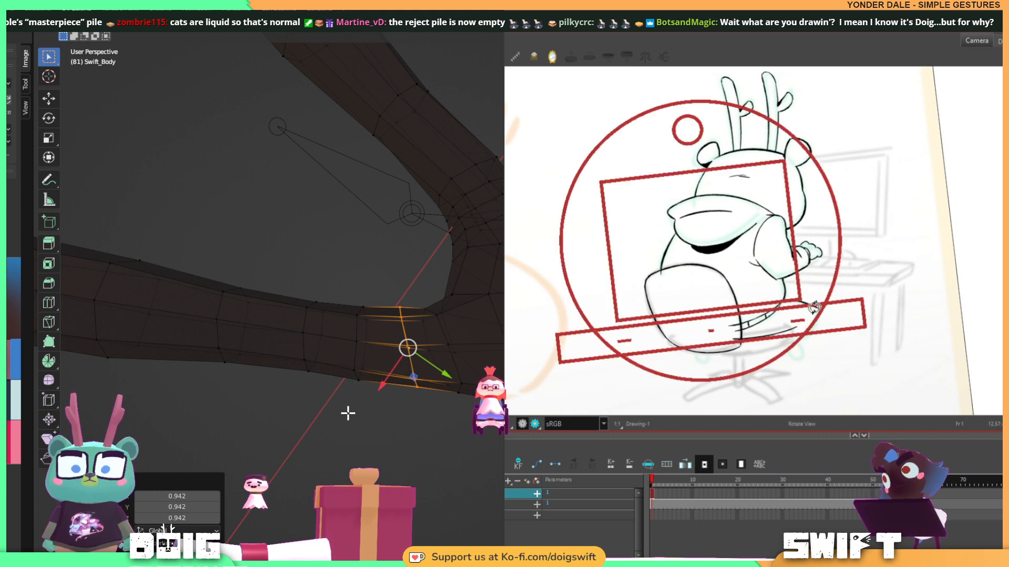
pyautogui.keyDown('ctrl'); pyautogui.keyDown('alt'); pyautogui.moveTo(814, 300); pyautogui.dragTo(759, 277); pyautogui.keyUp('alt'); pyautogui.keyUp('ctrl')
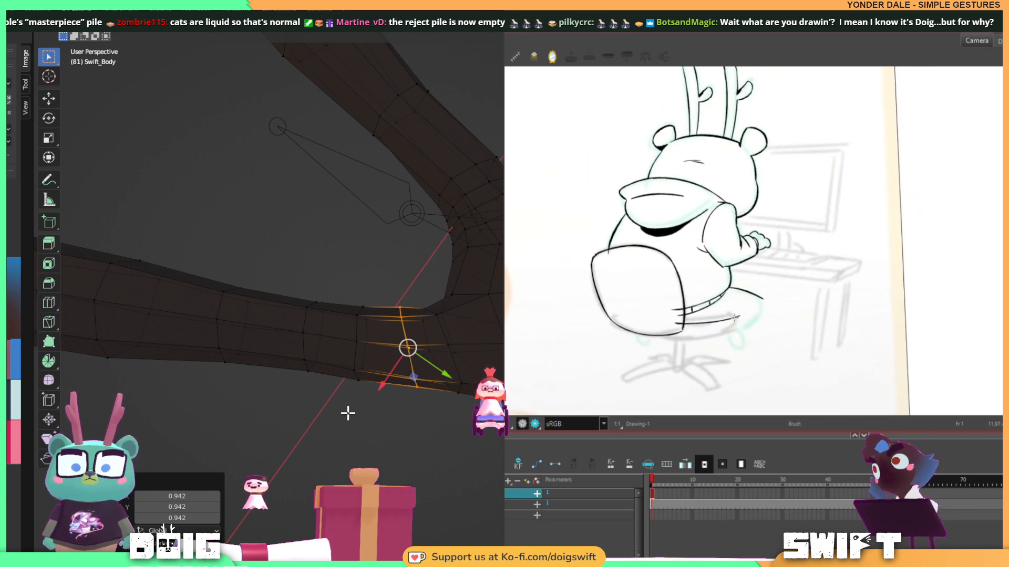
pyautogui.keyDown('ctrl'); pyautogui.keyDown('alt'); pyautogui.moveTo(733, 328); pyautogui.dragTo(754, 310); pyautogui.keyUp('alt'); pyautogui.keyUp('ctrl')
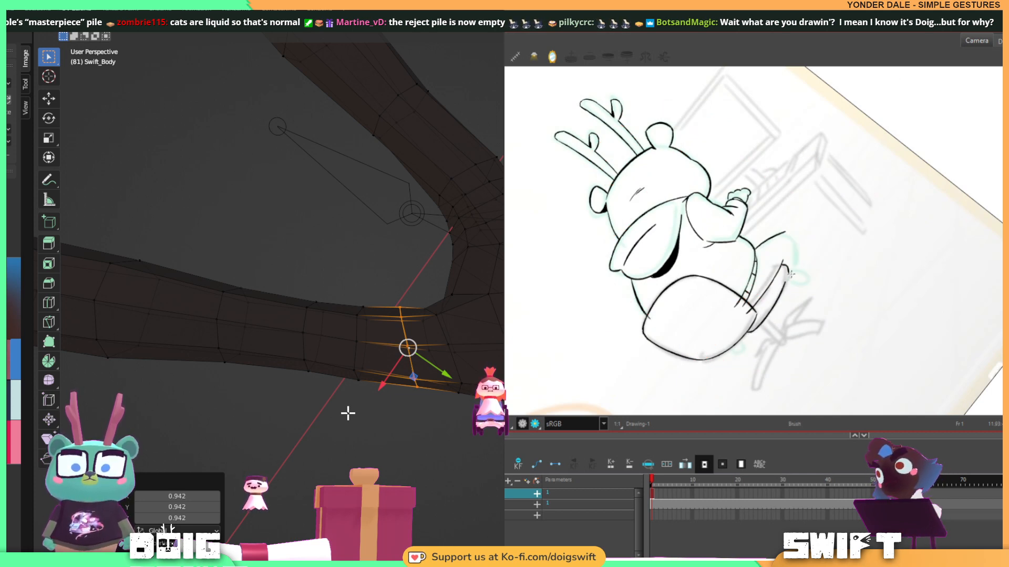
# Select the seat's underside stroke, then rotate and nudge it to fit the seat's rounded end.
pyautogui.hotkey('alt', 's')
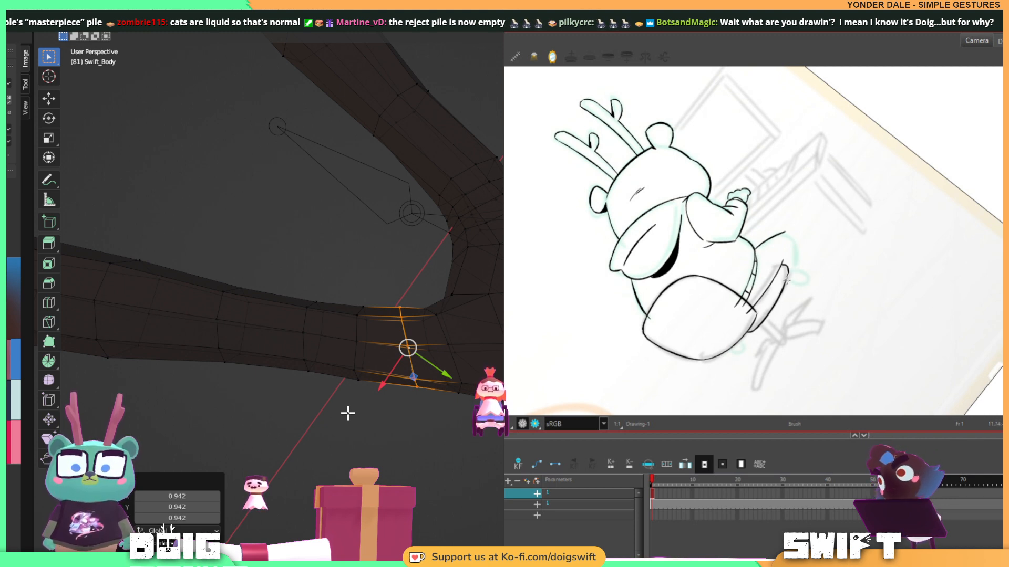
pyautogui.click(769, 318)
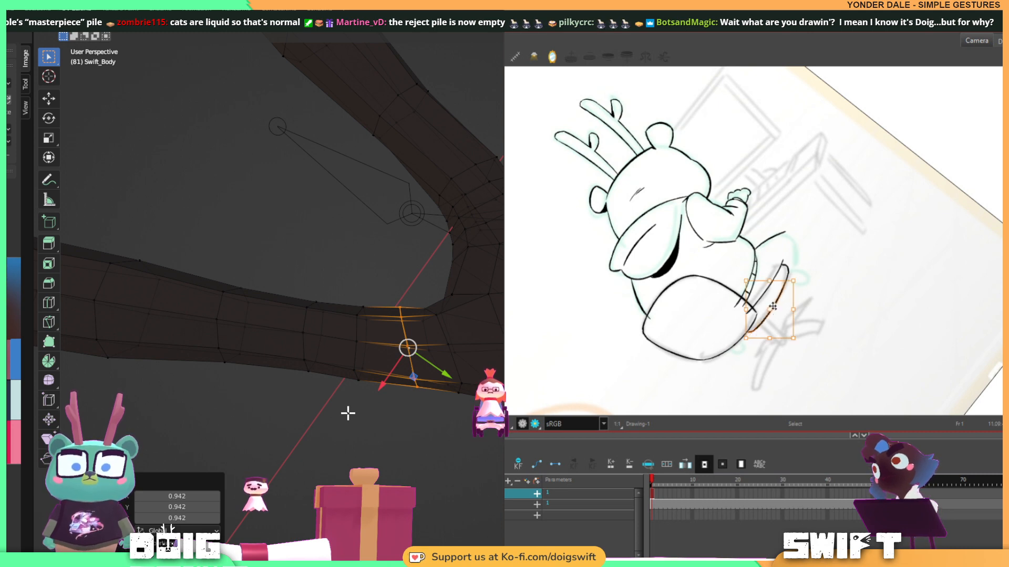
pyautogui.moveTo(802, 337); pyautogui.dragTo(801, 339)
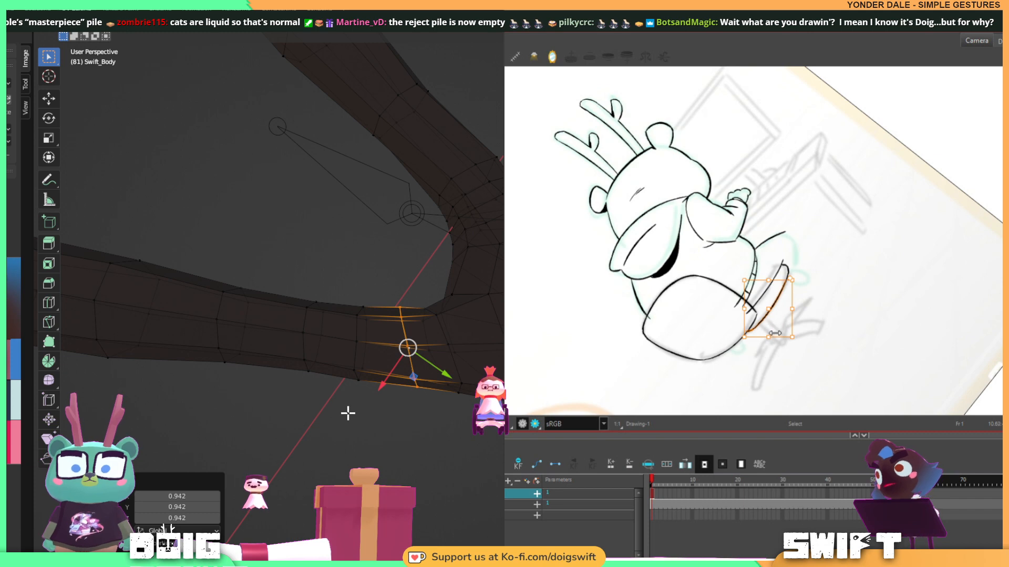
pyautogui.moveTo(769, 337); pyautogui.dragTo(770, 340)
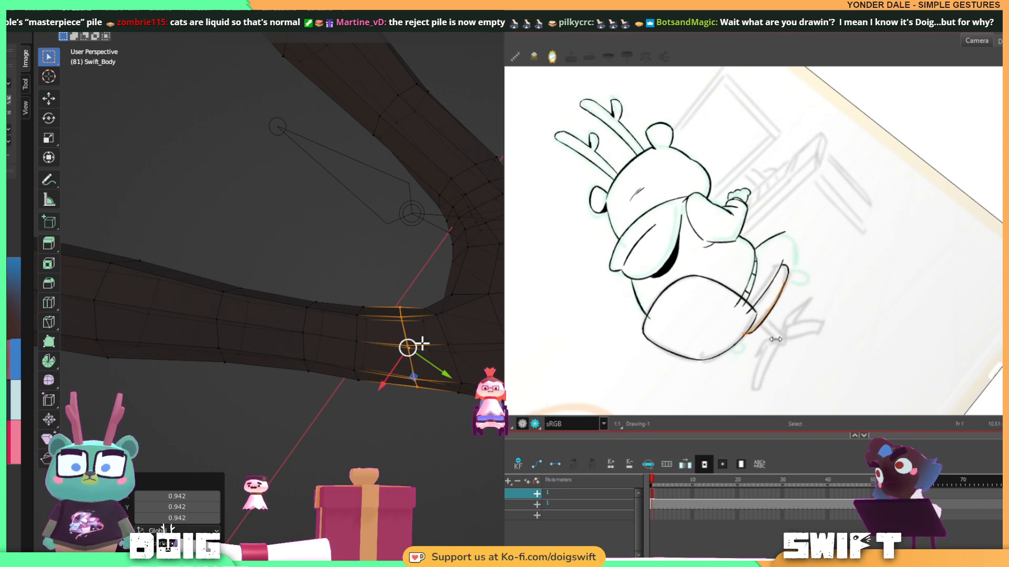
pyautogui.moveTo(421, 344)
pyautogui.mouseDown(button='middle')
pyautogui.moveTo(499, 351)
pyautogui.moveTo(503, 337)
pyautogui.moveTo(480, 310)
pyautogui.mouseUp(button='middle')
pyautogui.click(795, 347)
pyautogui.keyDown('ctrl'); pyautogui.keyDown('alt'); pyautogui.moveTo(830, 323); pyautogui.dragTo(740, 341); pyautogui.keyUp('alt'); pyautogui.keyUp('ctrl')
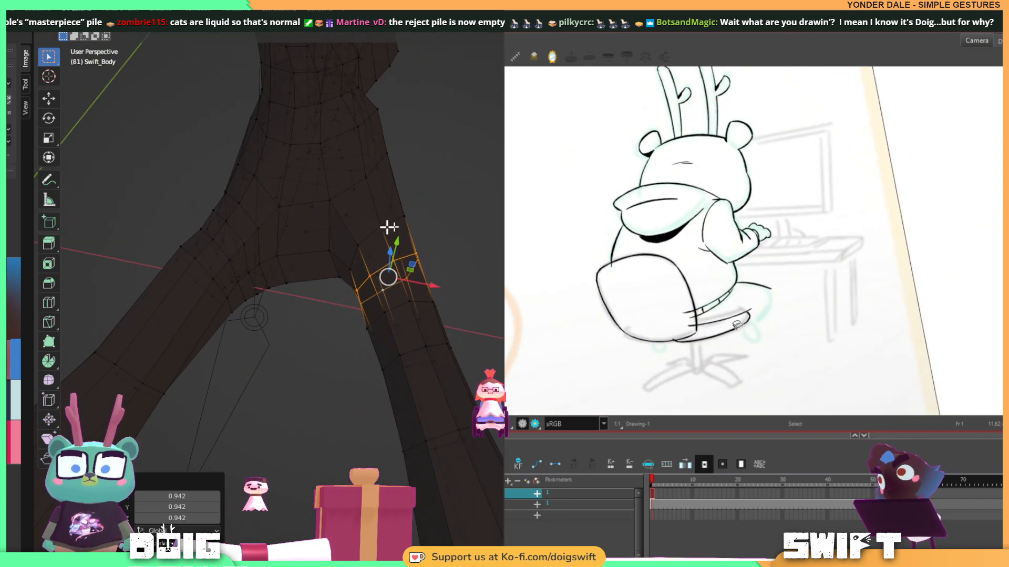
# In Blender, deselect the toe's edge loop and examine the foot and toe junction from several angles.
pyautogui.scroll(-2, 336, 261)
pyautogui.hotkey('alt', 'b')
pyautogui.moveTo(336, 261)
pyautogui.keyDown('shift'); pyautogui.mouseDown(button='middle')
pyautogui.moveTo(370, 303)
pyautogui.moveTo(354, 342)
pyautogui.moveTo(452, 328)
pyautogui.moveTo(458, 261)
pyautogui.mouseUp(button='middle'); pyautogui.keyUp('shift')
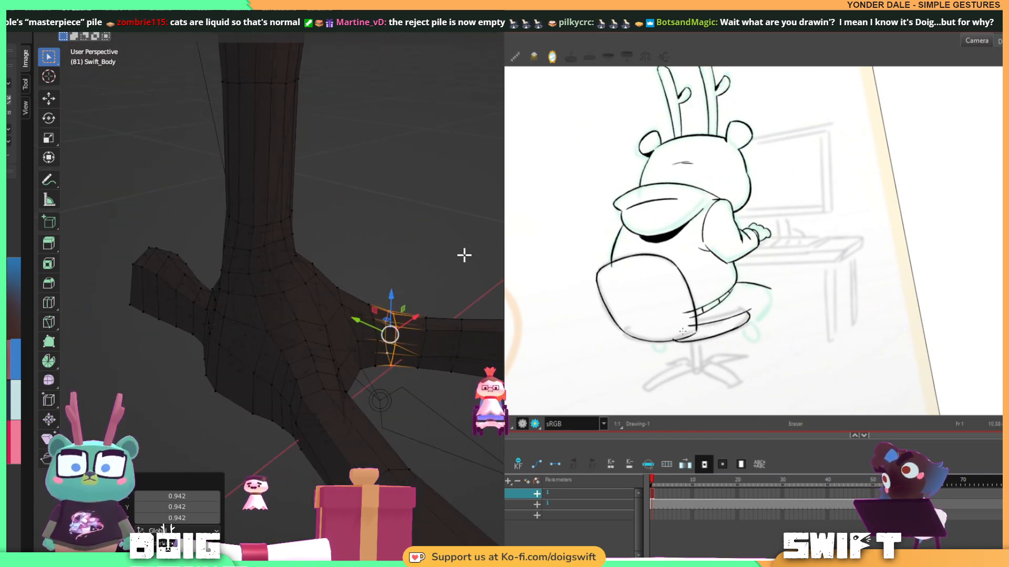
pyautogui.click(455, 236)
pyautogui.moveTo(455, 236); pyautogui.dragTo(401, 332, button='middle')
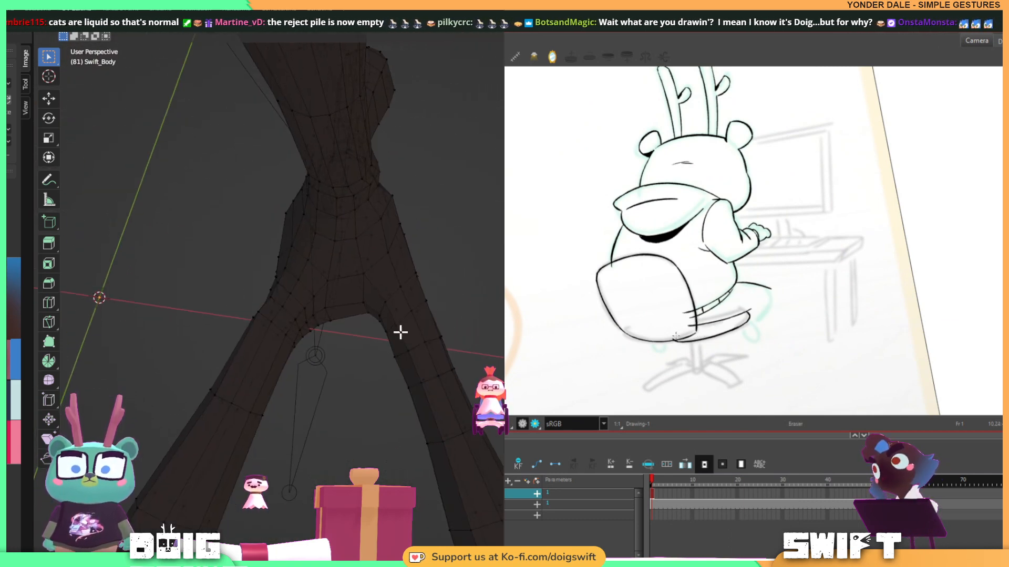
# In Blender, select the corner vertex at the toe's tip and move it 0.014456 m along Y, adjusting it sideways as well.
pyautogui.scroll(-2, 403, 312)
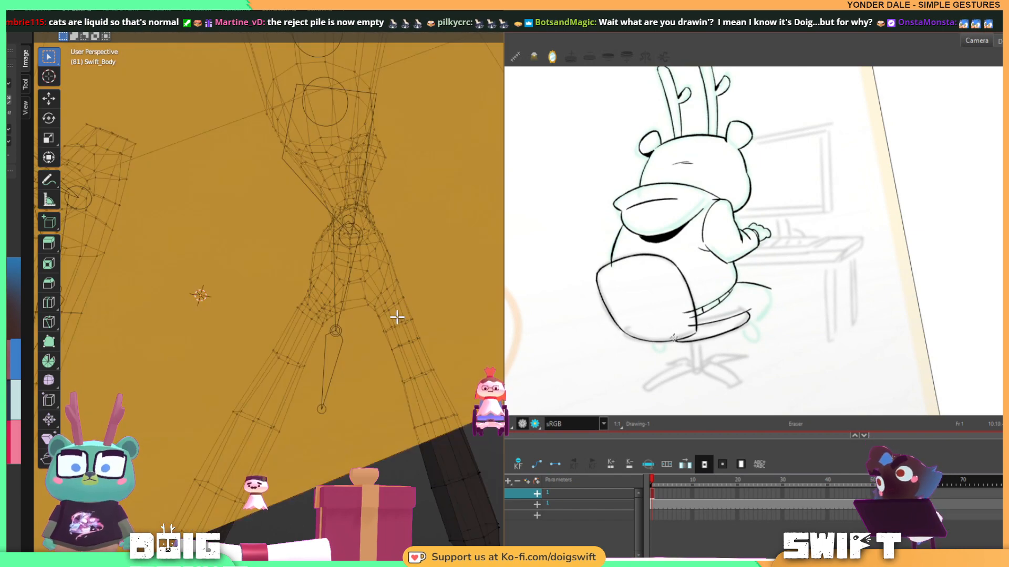
pyautogui.moveTo(398, 356)
pyautogui.mouseDown(button='middle')
pyautogui.moveTo(257, 354)
pyautogui.moveTo(336, 342)
pyautogui.moveTo(285, 343)
pyautogui.moveTo(244, 372)
pyautogui.moveTo(394, 349)
pyautogui.moveTo(289, 322)
pyautogui.moveTo(283, 339)
pyautogui.moveTo(306, 317)
pyautogui.moveTo(317, 260)
pyautogui.mouseUp(button='middle')
pyautogui.keyDown('ctrl'); pyautogui.keyDown('alt'); pyautogui.moveTo(673, 284); pyautogui.dragTo(732, 288); pyautogui.keyUp('alt'); pyautogui.keyUp('ctrl')
pyautogui.moveTo(317, 259)
pyautogui.mouseDown(button='middle')
pyautogui.moveTo(311, 219)
pyautogui.moveTo(301, 268)
pyautogui.moveTo(418, 297)
pyautogui.moveTo(419, 315)
pyautogui.moveTo(306, 308)
pyautogui.moveTo(356, 268)
pyautogui.moveTo(292, 349)
pyautogui.mouseUp(button='middle')
pyautogui.keyDown('ctrl'); pyautogui.keyDown('alt'); pyautogui.moveTo(861, 270); pyautogui.dragTo(782, 375); pyautogui.keyUp('alt'); pyautogui.keyUp('ctrl')
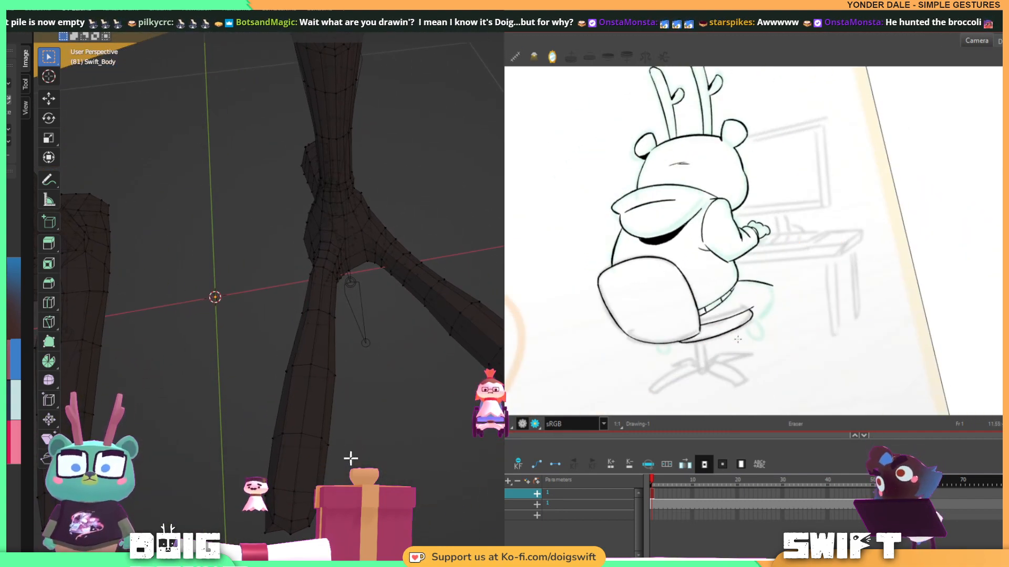
pyautogui.keyDown('shift'); pyautogui.moveTo(349, 459); pyautogui.dragTo(398, 376, button='middle'); pyautogui.keyUp('shift')
pyautogui.moveTo(806, 252)
pyautogui.keyDown('ctrl'); pyautogui.keyDown('alt'); pyautogui.mouseDown()
pyautogui.moveTo(781, 284)
pyautogui.moveTo(796, 298)
pyautogui.mouseUp(); pyautogui.keyUp('alt'); pyautogui.keyUp('ctrl')
pyautogui.click(320, 434)
pyautogui.scroll(2, 337, 412)
pyautogui.moveTo(337, 412); pyautogui.dragTo(316, 402, button='middle')
pyautogui.keyDown('ctrl'); pyautogui.keyDown('alt'); pyautogui.moveTo(778, 306); pyautogui.dragTo(792, 283); pyautogui.keyUp('alt'); pyautogui.keyUp('ctrl')
pyautogui.keyDown('shift'); pyautogui.moveTo(317, 402); pyautogui.dragTo(339, 326, button='middle'); pyautogui.keyUp('shift')
pyautogui.moveTo(324, 376); pyautogui.dragTo(326, 365)
pyautogui.moveTo(371, 393); pyautogui.dragTo(388, 395)
# Ink and select the seated character's shin below the knee in Harmony, and move the Blender toe-tip vertex -0.005227 m along Y.
pyautogui.moveTo(792, 293); pyautogui.dragTo(782, 324)
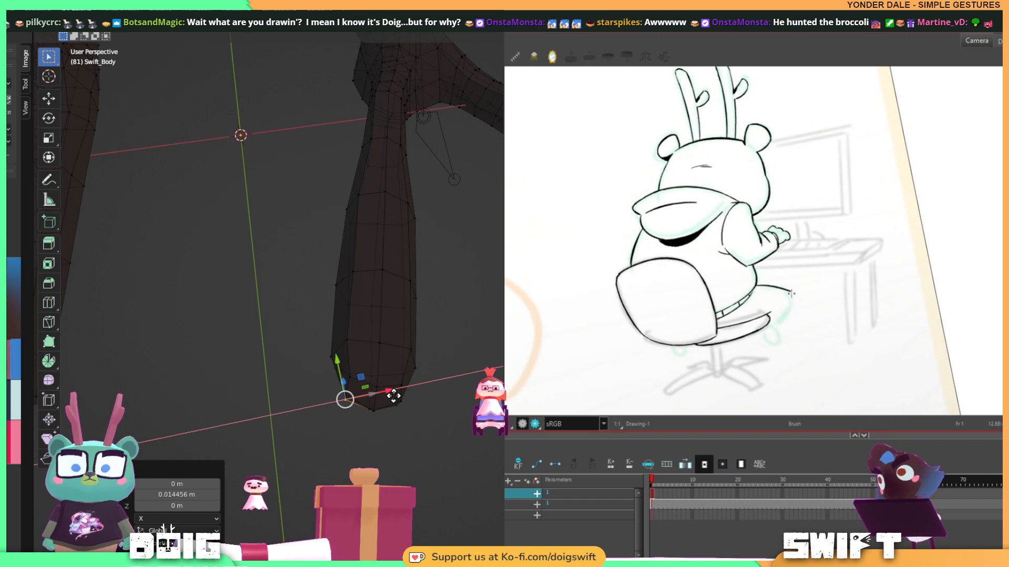
pyautogui.moveTo(393, 395); pyautogui.dragTo(394, 395)
pyautogui.moveTo(791, 294); pyautogui.dragTo(776, 325)
pyautogui.hotkey('ctrl', 'z')
pyautogui.moveTo(339, 363); pyautogui.dragTo(338, 366)
pyautogui.moveTo(790, 292); pyautogui.dragTo(777, 325)
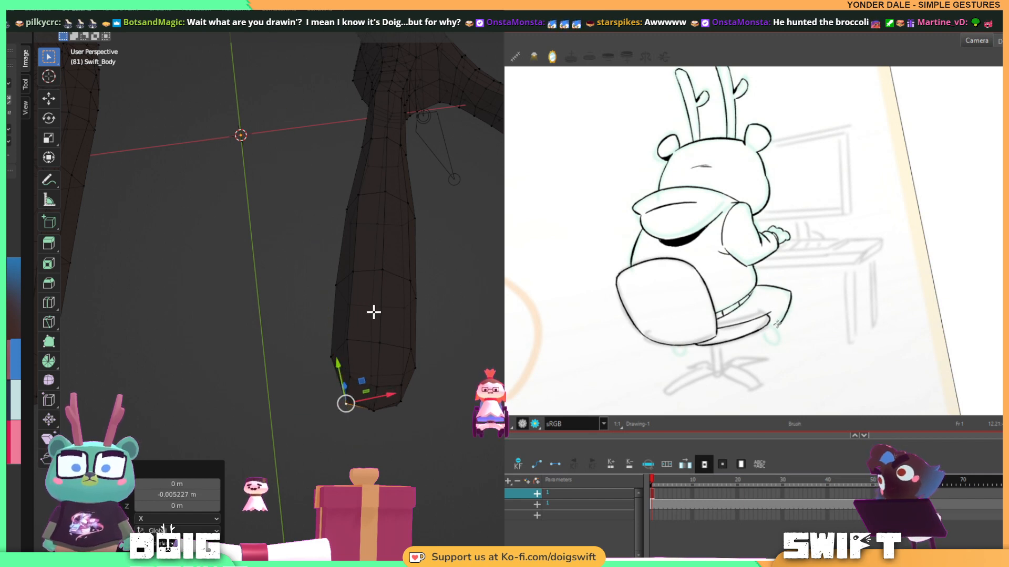
pyautogui.scroll(-3, 399, 278)
pyautogui.moveTo(423, 252)
pyautogui.keyDown('shift'); pyautogui.mouseDown(button='middle')
pyautogui.moveTo(410, 342)
pyautogui.moveTo(300, 309)
pyautogui.moveTo(270, 272)
pyautogui.mouseUp(button='middle'); pyautogui.keyUp('shift')
pyautogui.moveTo(758, 286); pyautogui.dragTo(777, 326)
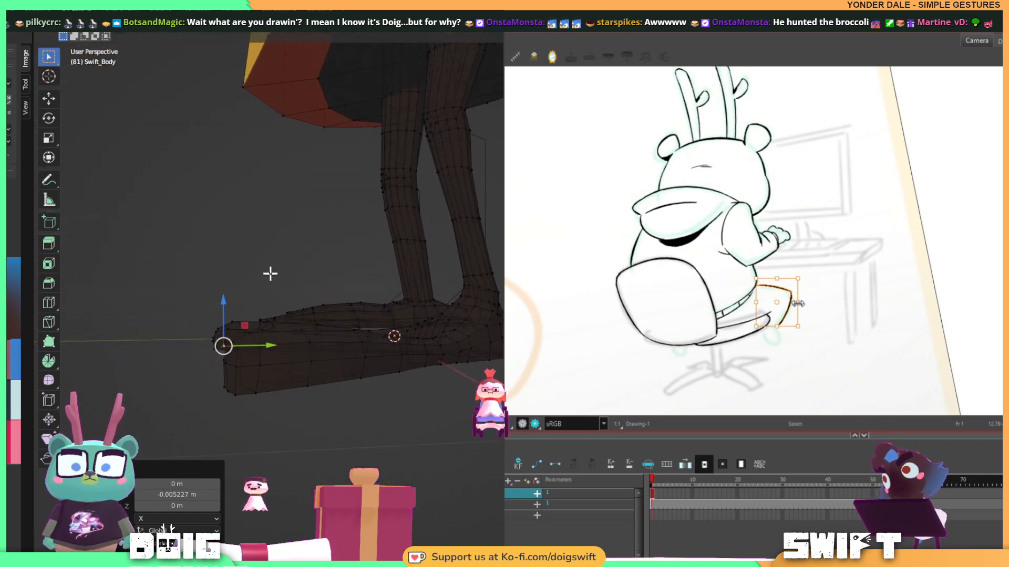
# In Blender, select the upper leg's edge loop just below the coat, scale it to 0.950 and shift it slightly along Y.
pyautogui.moveTo(270, 272)
pyautogui.mouseDown(button='middle')
pyautogui.moveTo(225, 272)
pyautogui.moveTo(234, 330)
pyautogui.moveTo(252, 270)
pyautogui.moveTo(265, 284)
pyautogui.moveTo(363, 275)
pyautogui.moveTo(317, 281)
pyautogui.moveTo(322, 322)
pyautogui.moveTo(413, 331)
pyautogui.moveTo(473, 317)
pyautogui.moveTo(268, 301)
pyautogui.moveTo(214, 317)
pyautogui.moveTo(421, 243)
pyautogui.moveTo(369, 303)
pyautogui.moveTo(396, 320)
pyautogui.moveTo(423, 279)
pyautogui.moveTo(406, 305)
pyautogui.moveTo(403, 292)
pyautogui.moveTo(439, 315)
pyautogui.moveTo(416, 310)
pyautogui.moveTo(429, 307)
pyautogui.mouseUp(button='middle')
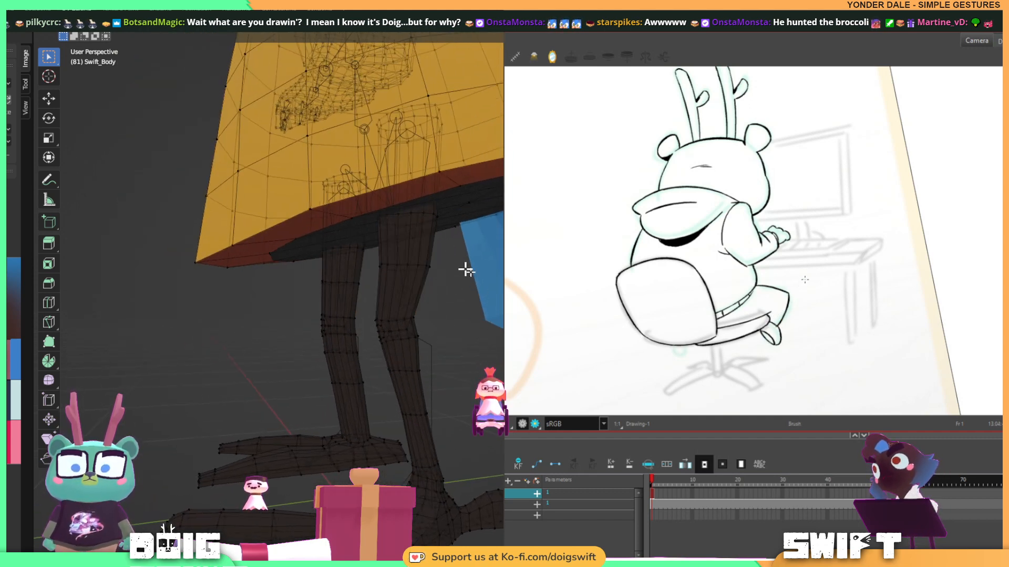
pyautogui.click(442, 278)
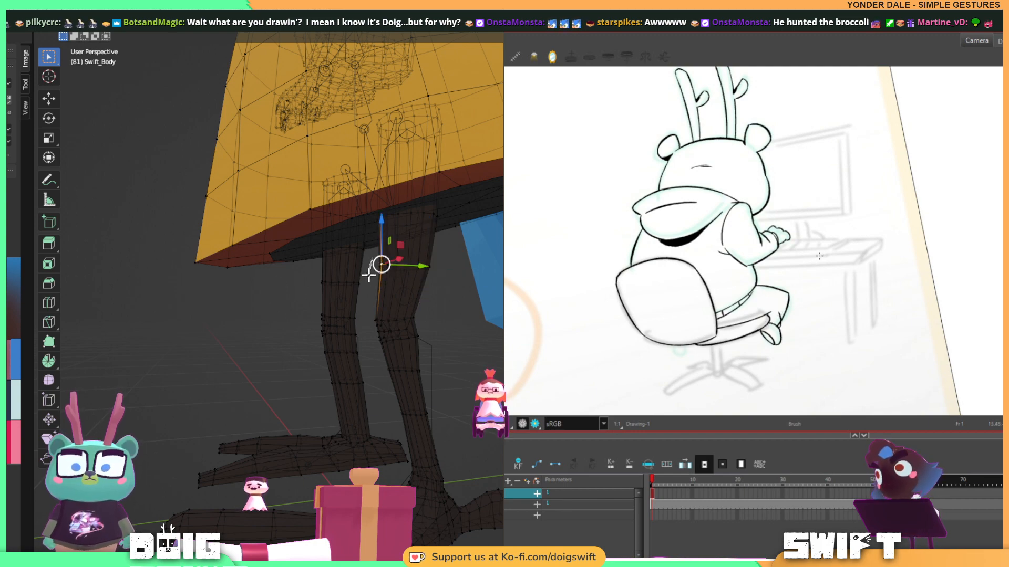
pyautogui.moveTo(441, 257)
pyautogui.mouseDown(button='middle')
pyautogui.moveTo(423, 273)
pyautogui.moveTo(442, 266)
pyautogui.mouseUp(button='middle')
pyautogui.press('s')
pyautogui.click(436, 265)
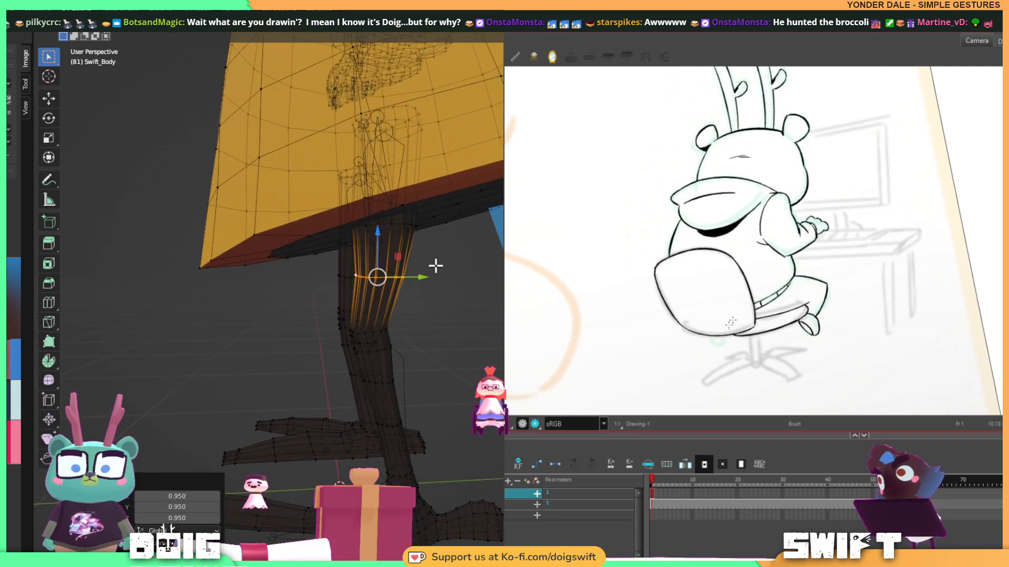
pyautogui.moveTo(424, 275); pyautogui.dragTo(418, 278)
pyautogui.click(432, 338)
# Select the edge loop halfway down the lower leg, above the ankle, and rescale it to refine the leg's thickness.
pyautogui.scroll(-2, 433, 348)
pyautogui.keyDown('shift'); pyautogui.moveTo(421, 375); pyautogui.dragTo(433, 310, button='middle'); pyautogui.keyUp('shift')
pyautogui.scroll(3, 349, 321)
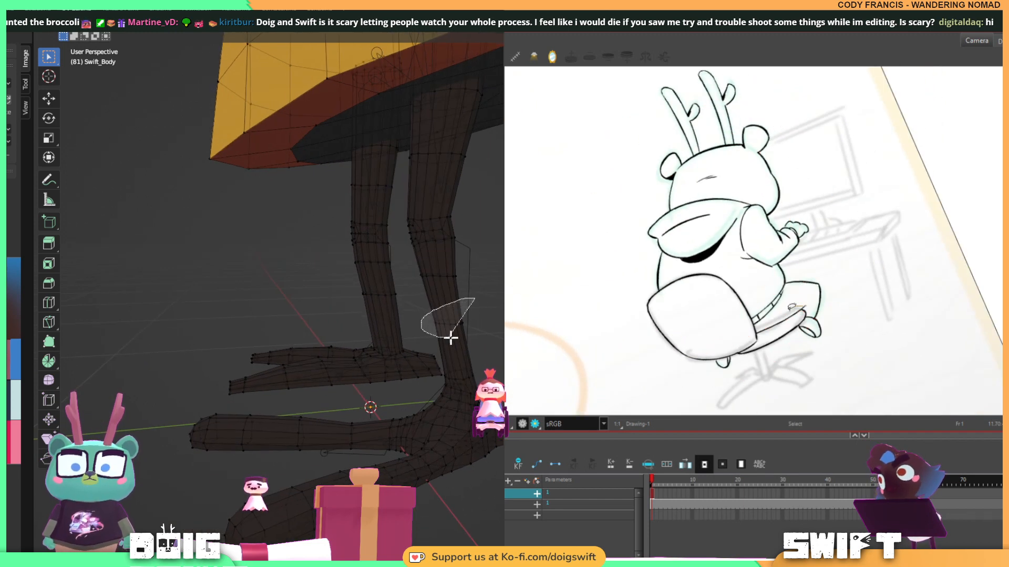
pyautogui.moveTo(450, 338)
pyautogui.keyDown('ctrl'); pyautogui.mouseDown(button='right')
pyautogui.moveTo(483, 320)
pyautogui.moveTo(479, 310)
pyautogui.mouseUp(button='right'); pyautogui.keyUp('ctrl')
pyautogui.moveTo(478, 308); pyautogui.dragTo(489, 306, button='middle')
pyautogui.press('s')
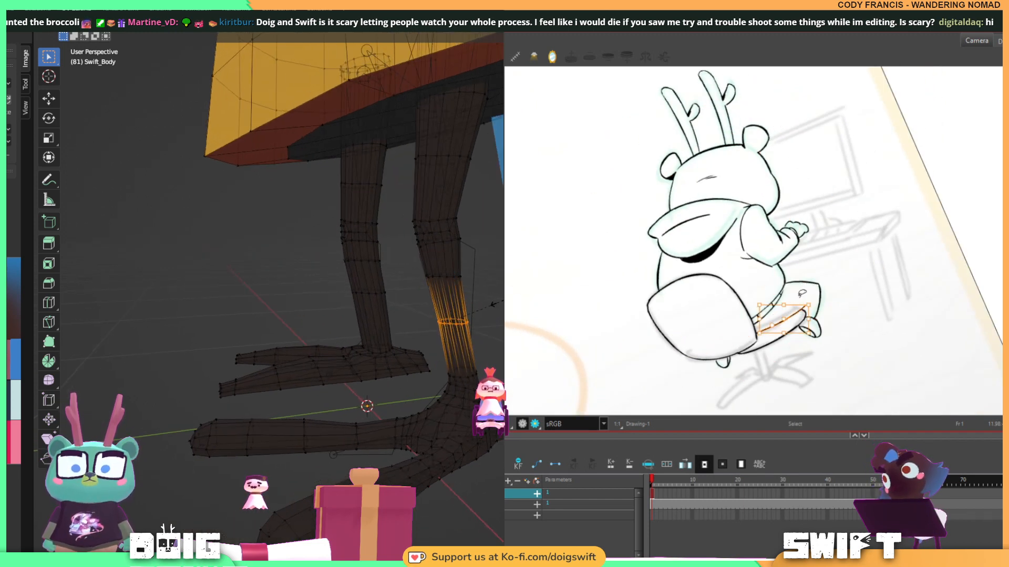
pyautogui.click(497, 300)
pyautogui.click(496, 299)
# In Harmony, adjust the selected stroke along the chair seat's upper edge to fit below the thigh, and deselect it.
pyautogui.scroll(-2, 443, 291)
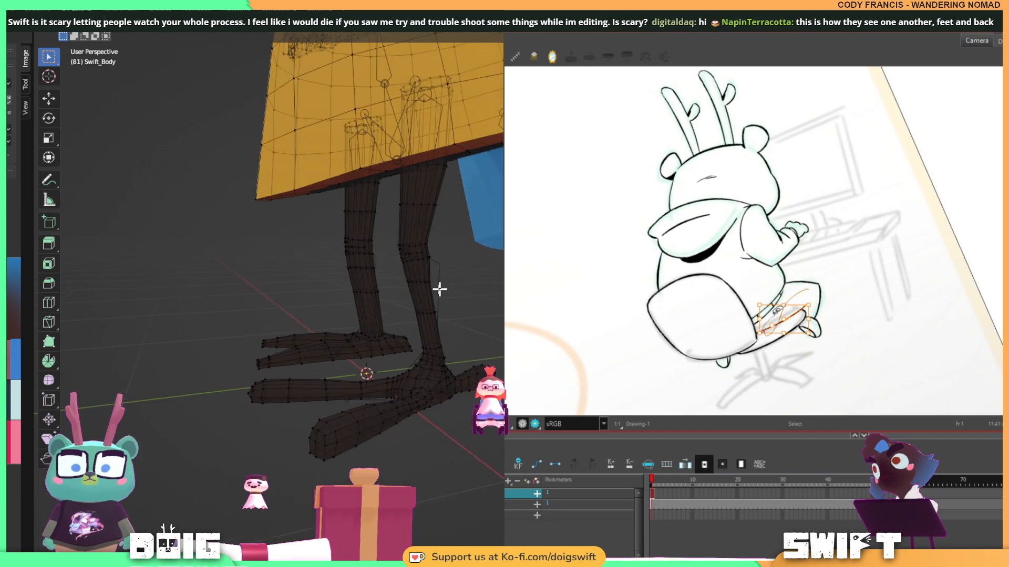
pyautogui.moveTo(439, 289); pyautogui.dragTo(503, 289, button='middle')
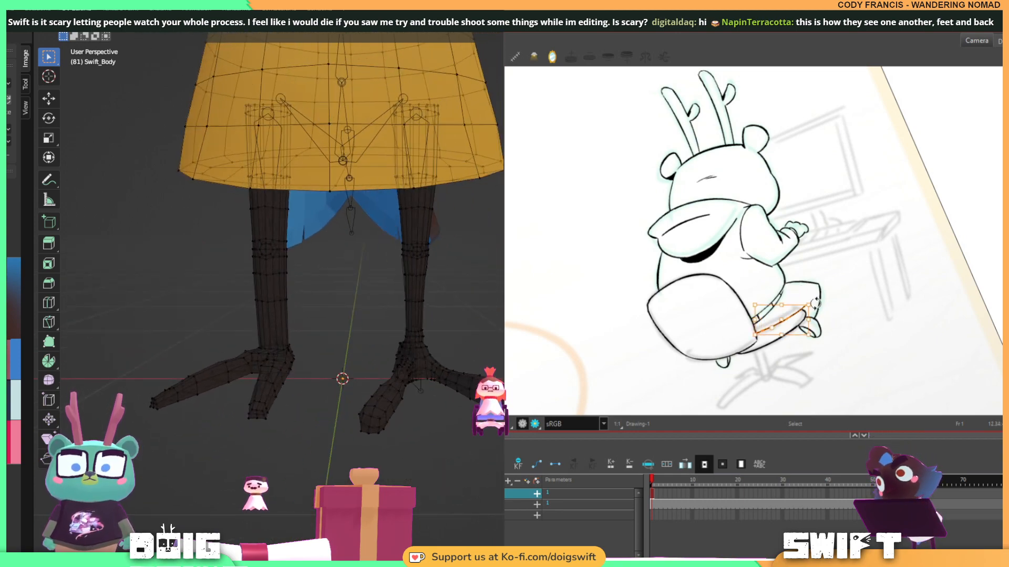
pyautogui.moveTo(815, 303); pyautogui.dragTo(818, 299)
pyautogui.click(845, 290)
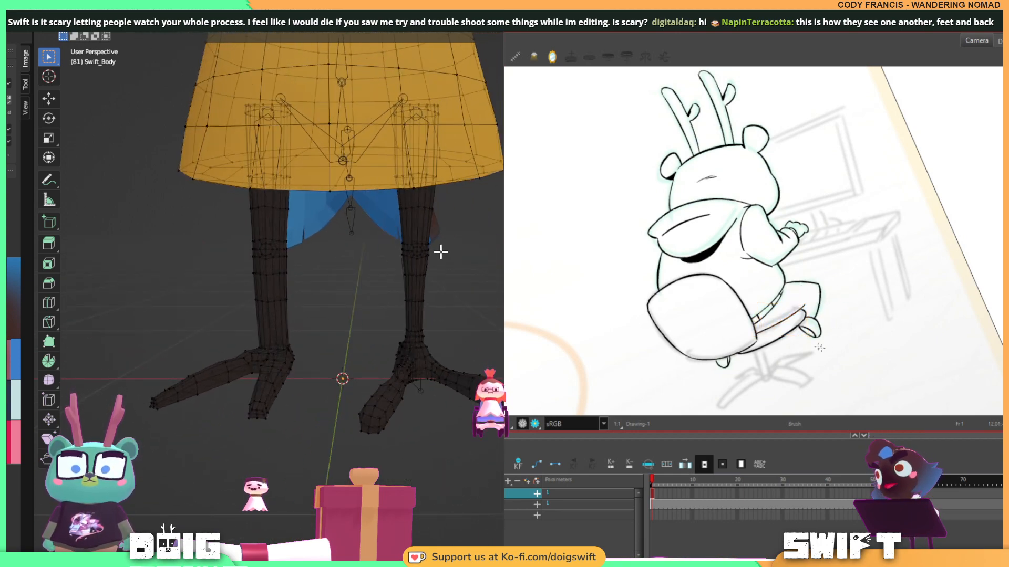
# In Blender, examine the reshaped legs from several angles in both Object and Edit Mode, and select a vertex on the lower leg.
pyautogui.moveTo(441, 252); pyautogui.dragTo(412, 291, button='middle')
pyautogui.moveTo(426, 360)
pyautogui.mouseDown(button='middle')
pyautogui.moveTo(432, 291)
pyautogui.moveTo(309, 279)
pyautogui.moveTo(489, 308)
pyautogui.moveTo(430, 309)
pyautogui.moveTo(430, 278)
pyautogui.moveTo(312, 269)
pyautogui.moveTo(475, 285)
pyautogui.moveTo(310, 276)
pyautogui.moveTo(399, 282)
pyautogui.mouseUp(button='middle')
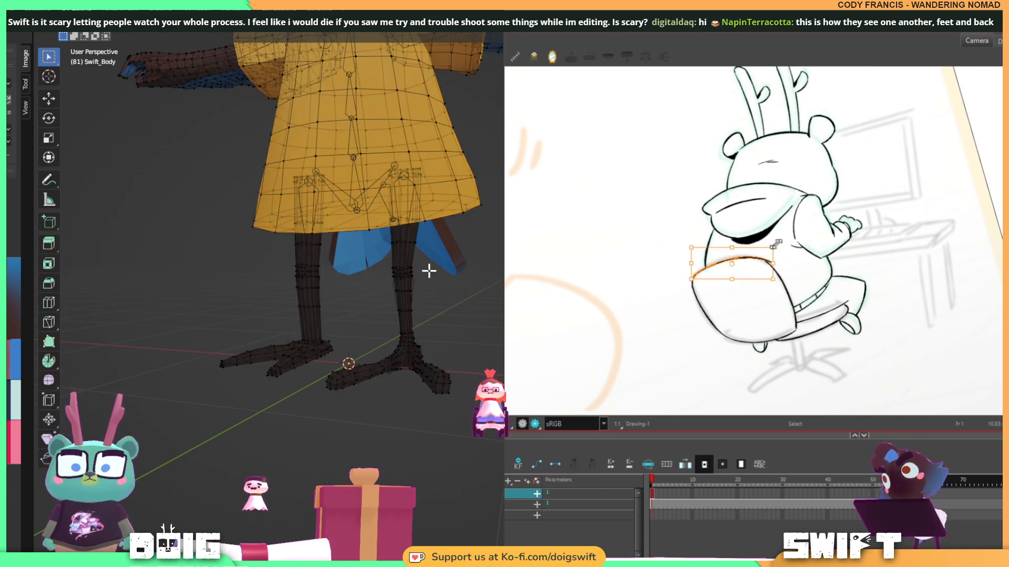
pyautogui.press('Tab')
pyautogui.moveTo(452, 292)
pyautogui.mouseDown(button='middle')
pyautogui.moveTo(253, 284)
pyautogui.moveTo(294, 363)
pyautogui.moveTo(320, 345)
pyautogui.moveTo(324, 284)
pyautogui.moveTo(446, 283)
pyautogui.mouseUp(button='middle')
pyautogui.press('Tab')
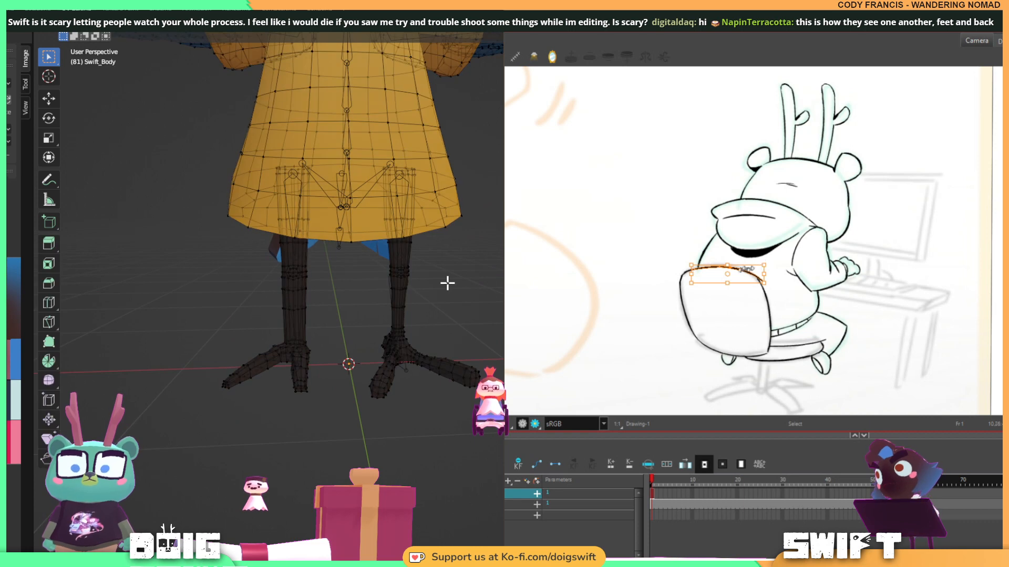
pyautogui.press('Tab')
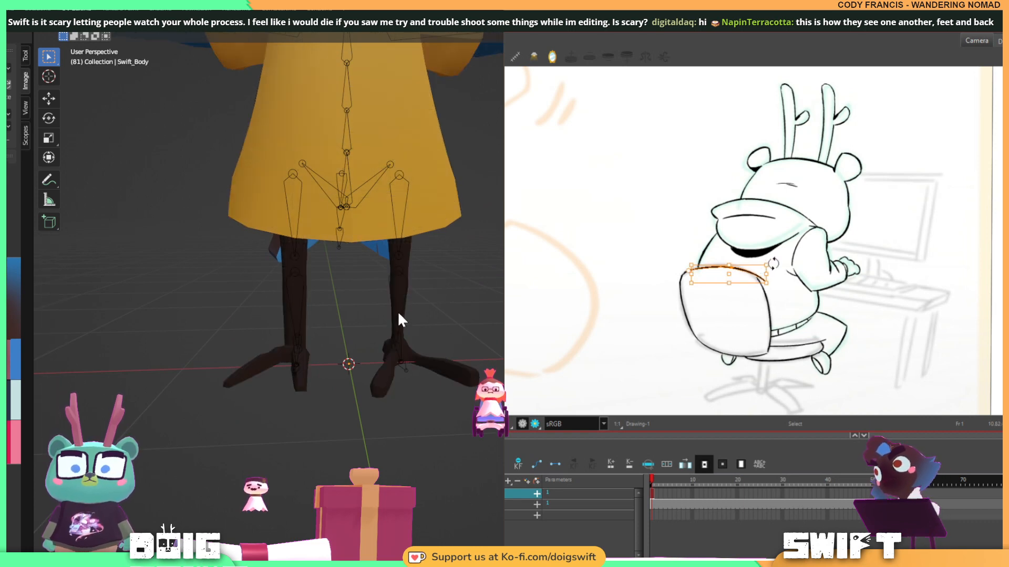
pyautogui.click(398, 313)
pyautogui.press('Tab')
pyautogui.moveTo(437, 285); pyautogui.dragTo(414, 278, button='middle')
pyautogui.click(403, 292)
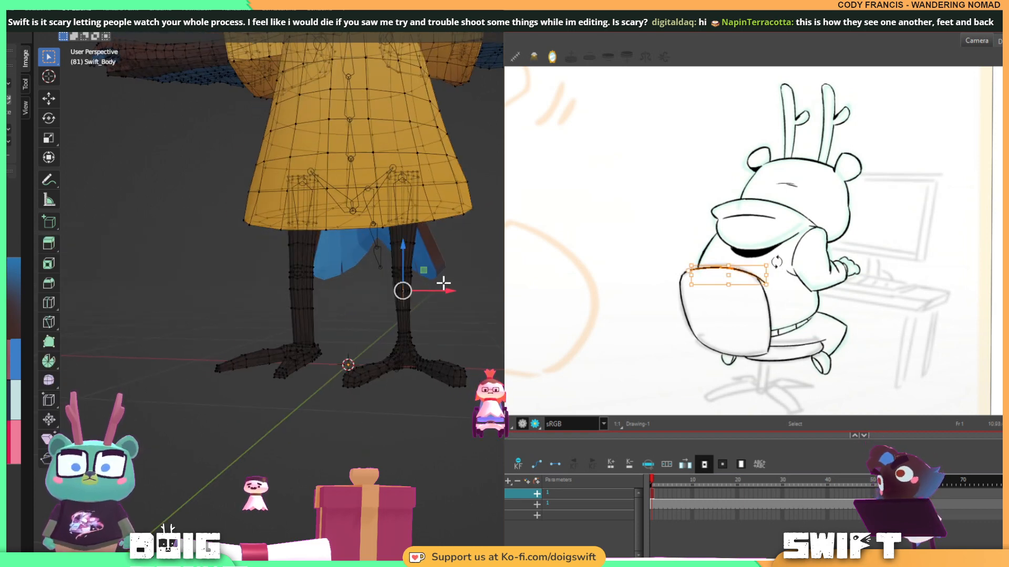
# In Harmony, select the chair backrest's top-edge stroke, then rotate and resize it slightly to fit the backrest's corners.
pyautogui.click(793, 243)
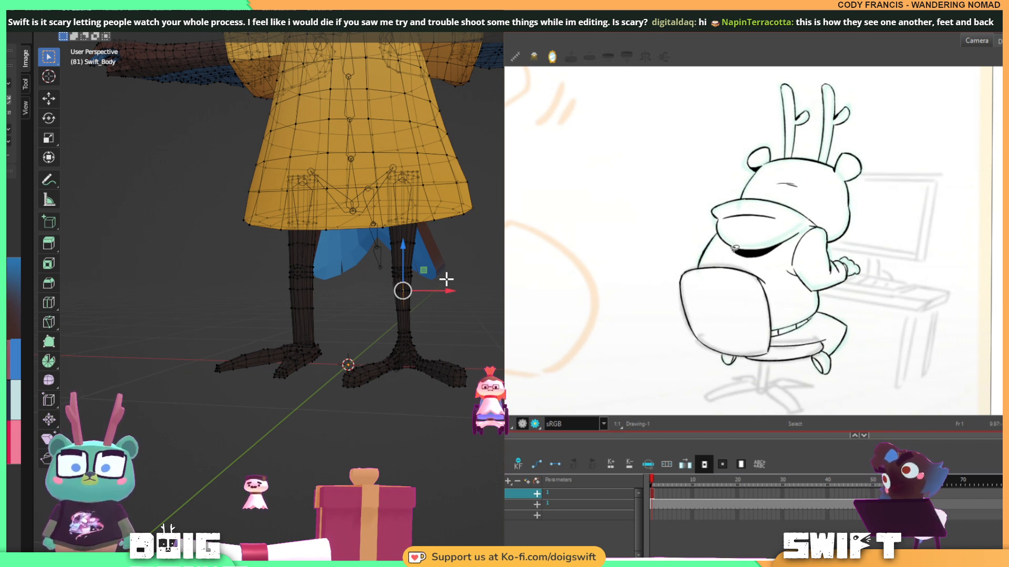
pyautogui.click(762, 269)
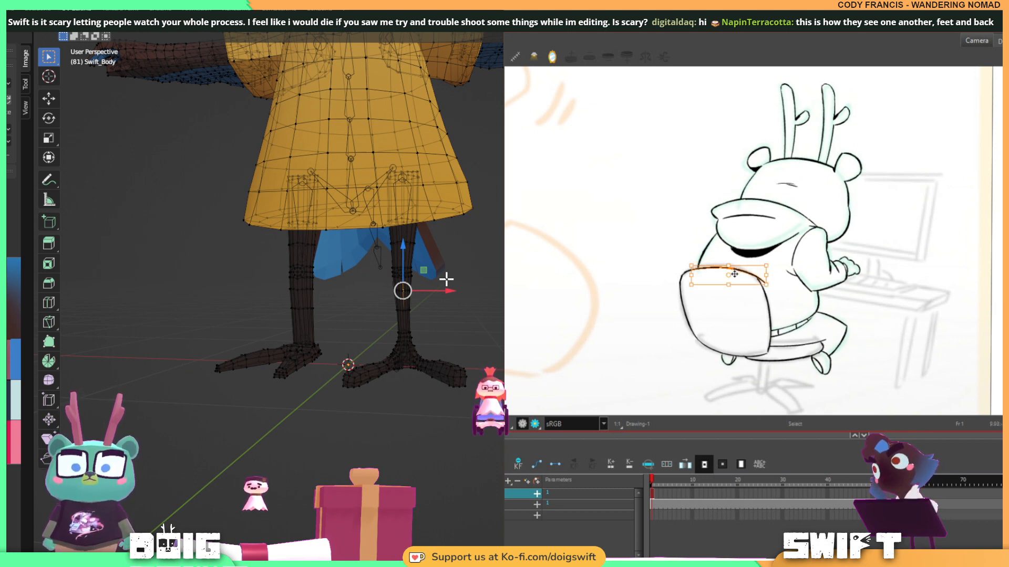
pyautogui.moveTo(774, 264); pyautogui.dragTo(777, 267)
pyautogui.click(782, 248)
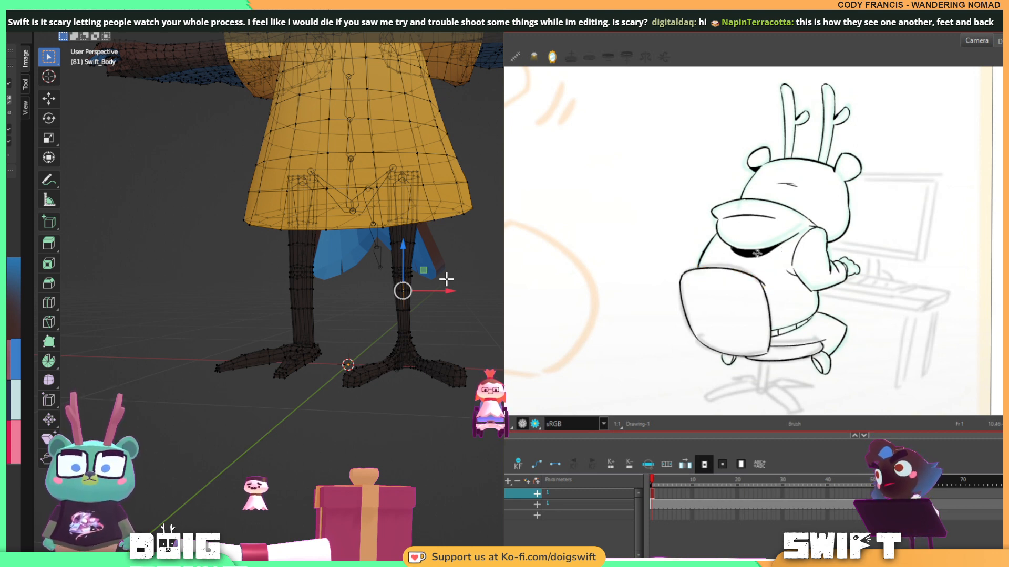
pyautogui.hotkey('alt', 's')
pyautogui.click(718, 271)
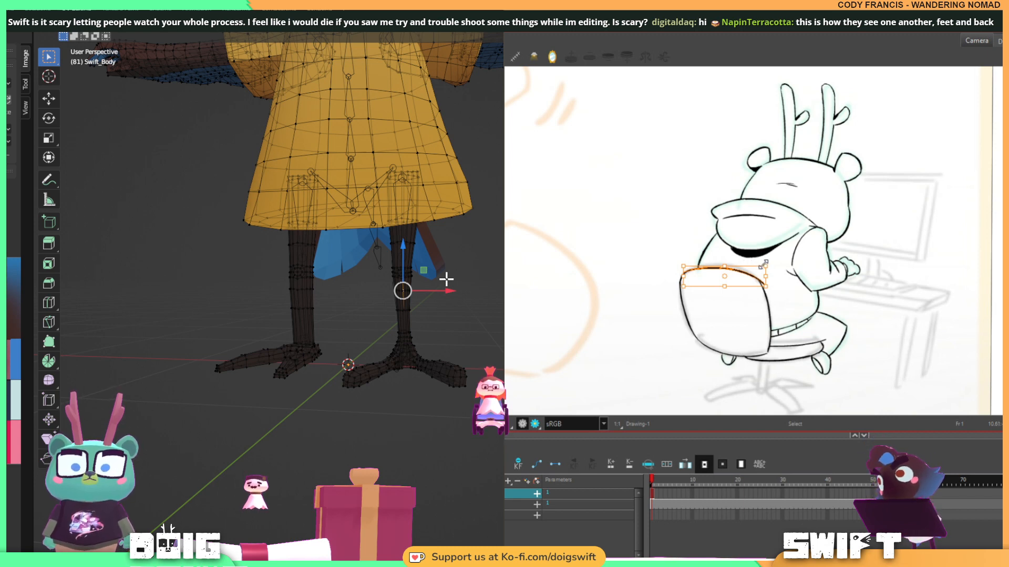
pyautogui.moveTo(764, 265); pyautogui.dragTo(763, 266)
pyautogui.click(779, 252)
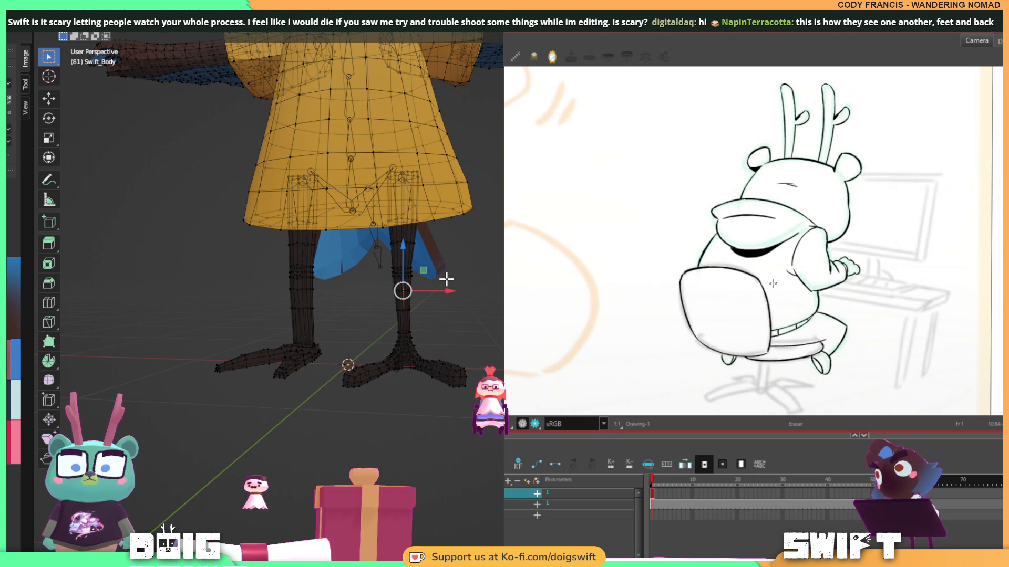
# Ink the computer monitor's top edge with the Brush, extending from the character's ear over the reference sketch.
pyautogui.hotkey('alt', 'b')
pyautogui.moveTo(858, 322)
pyautogui.keyDown('ctrl'); pyautogui.keyDown('alt'); pyautogui.mouseDown()
pyautogui.moveTo(873, 308)
pyautogui.moveTo(863, 310)
pyautogui.mouseUp(); pyautogui.keyUp('alt'); pyautogui.keyUp('ctrl')
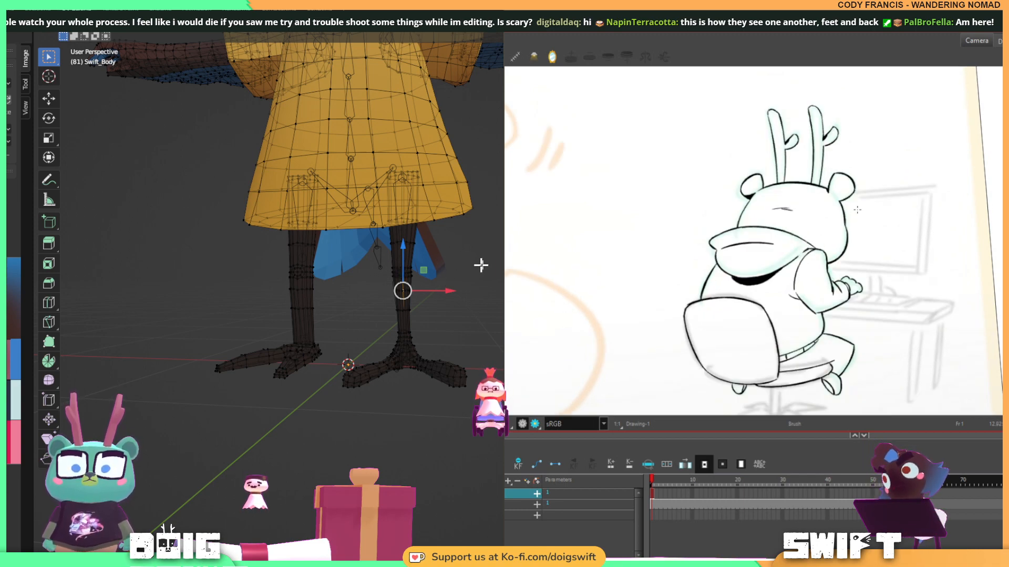
pyautogui.moveTo(481, 265)
pyautogui.mouseDown(button='middle')
pyautogui.moveTo(396, 286)
pyautogui.moveTo(362, 277)
pyautogui.moveTo(445, 300)
pyautogui.moveTo(435, 275)
pyautogui.moveTo(497, 274)
pyautogui.mouseUp(button='middle')
pyautogui.scroll(3, 455, 325)
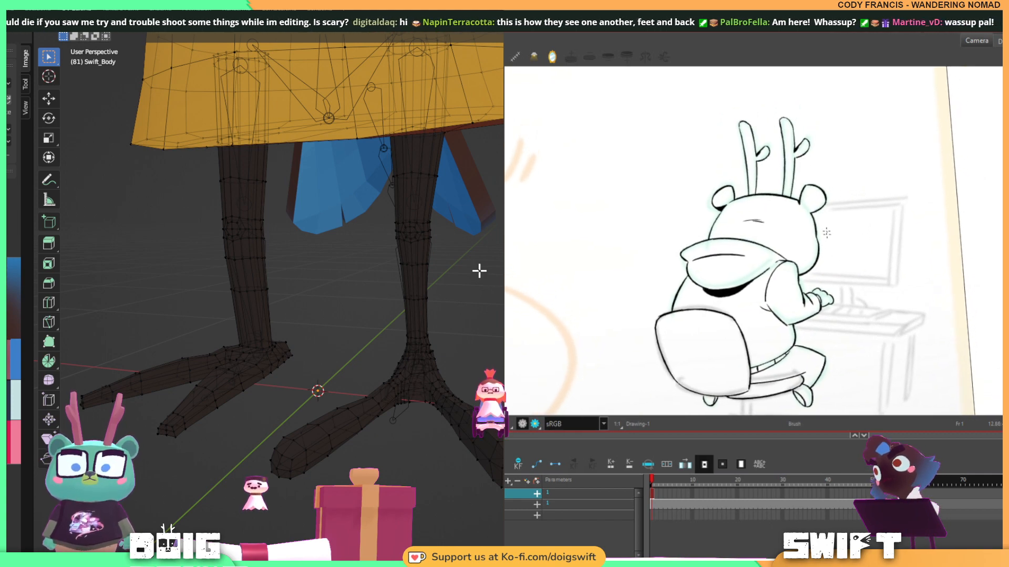
pyautogui.moveTo(401, 304); pyautogui.dragTo(495, 353, button='middle')
pyautogui.scroll(5, 480, 349)
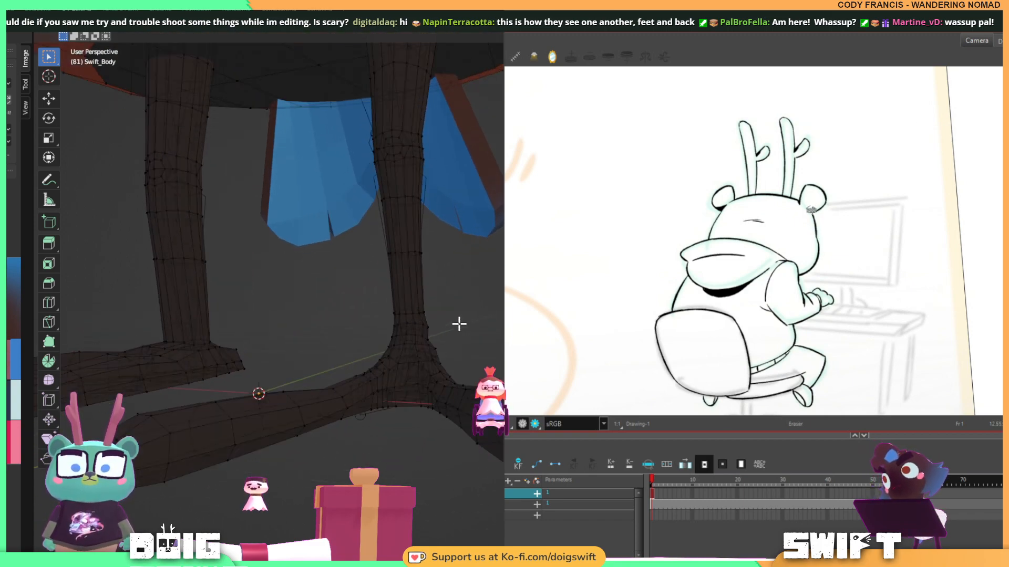
pyautogui.moveTo(439, 327); pyautogui.dragTo(284, 311, button='middle')
pyautogui.moveTo(877, 266); pyautogui.dragTo(822, 228)
pyautogui.moveTo(285, 310); pyautogui.dragTo(279, 314, button='middle')
pyautogui.moveTo(822, 227); pyautogui.dragTo(813, 275)
pyautogui.moveTo(279, 314); pyautogui.dragTo(277, 314, button='middle')
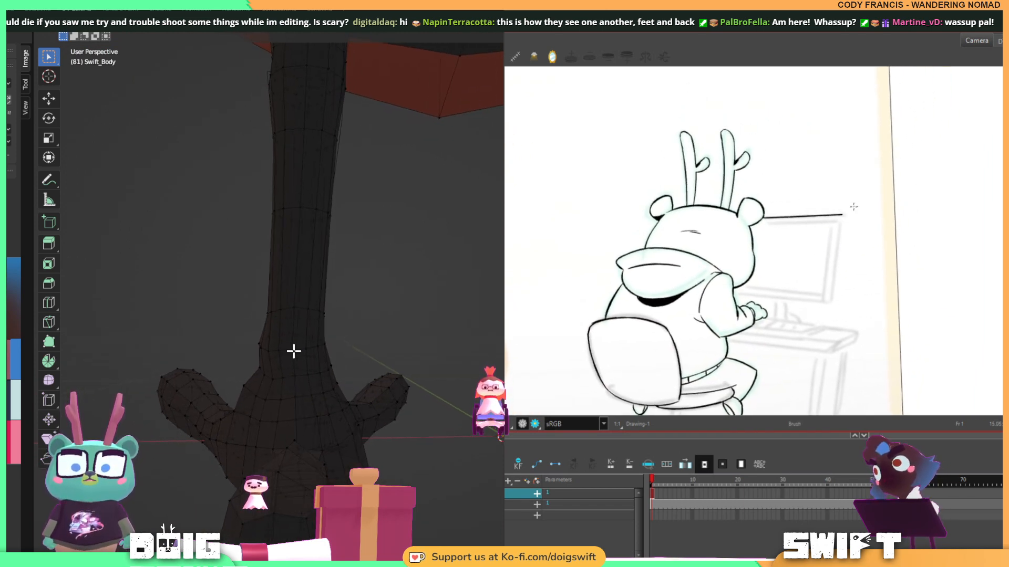
# Ink the monitor's outer side edge and bottom edge to complete its visible outline.
pyautogui.moveTo(295, 374)
pyautogui.mouseDown(button='middle')
pyautogui.moveTo(304, 326)
pyautogui.moveTo(323, 322)
pyautogui.mouseUp(button='middle')
pyautogui.keyDown('alt'); pyautogui.click(304, 320); pyautogui.keyUp('alt')
pyautogui.moveTo(837, 263); pyautogui.dragTo(832, 303)
pyautogui.click(368, 309)
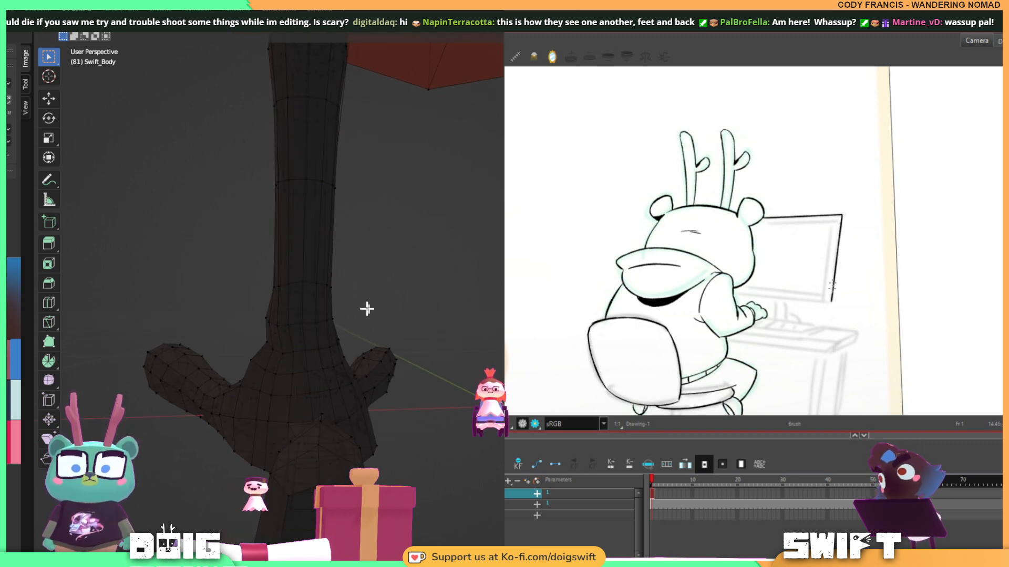
pyautogui.moveTo(298, 312); pyautogui.dragTo(303, 315, button='middle')
pyautogui.moveTo(734, 292); pyautogui.dragTo(832, 304)
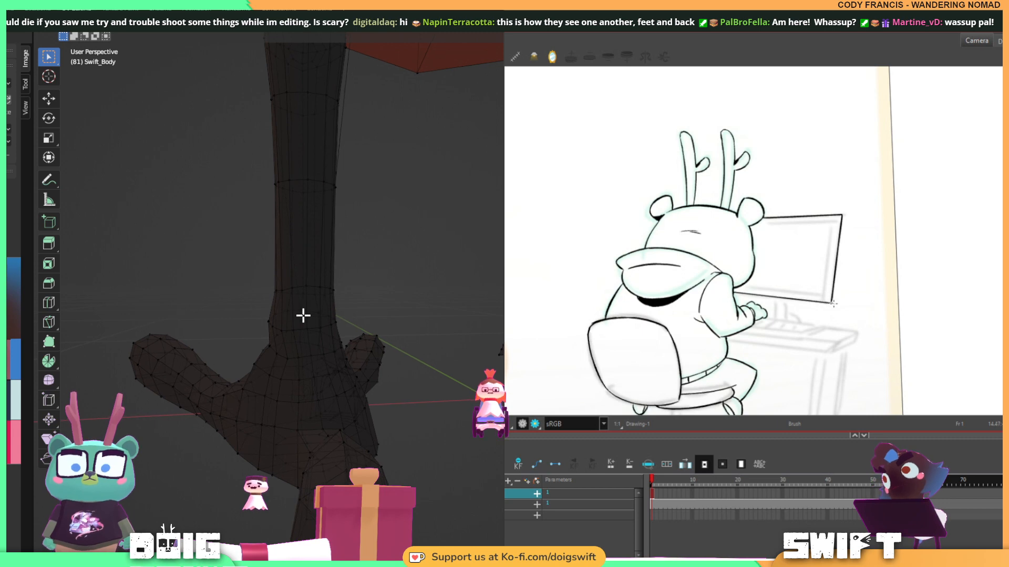
# Ink the inner screen border along the monitor's top and outer side.
pyautogui.moveTo(303, 333); pyautogui.dragTo(301, 315, button='middle')
pyautogui.moveTo(758, 221); pyautogui.dragTo(835, 224)
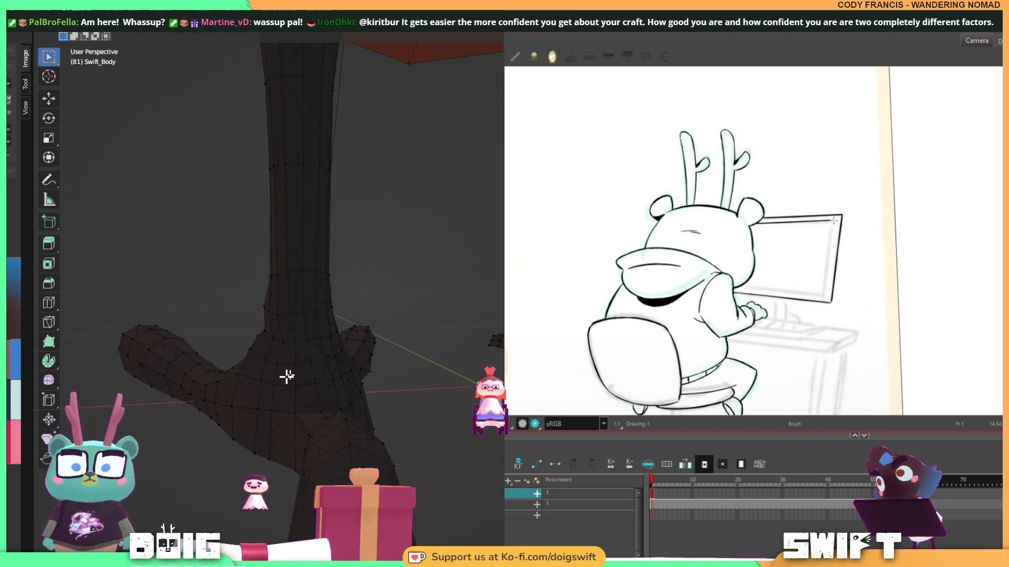
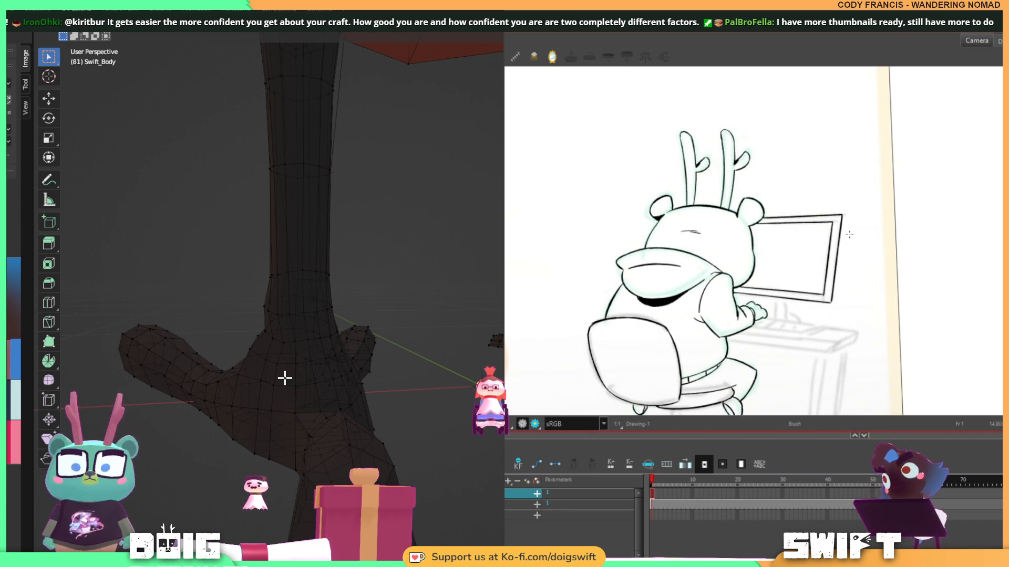
pyautogui.moveTo(832, 223); pyautogui.dragTo(826, 294)
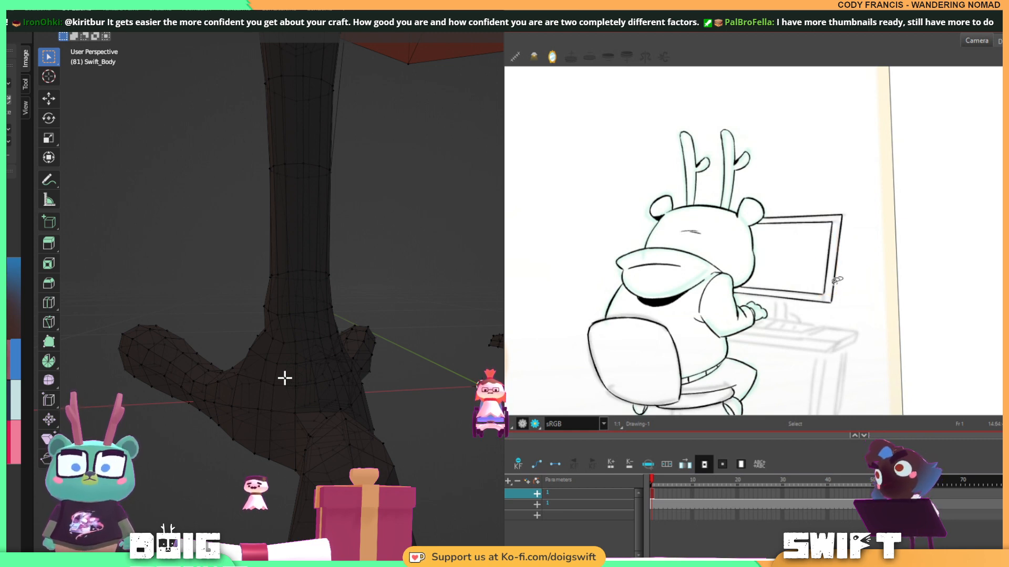
# Ink the monitor's stand below the screen, down toward the desk.
pyautogui.moveTo(845, 292); pyautogui.dragTo(848, 274)
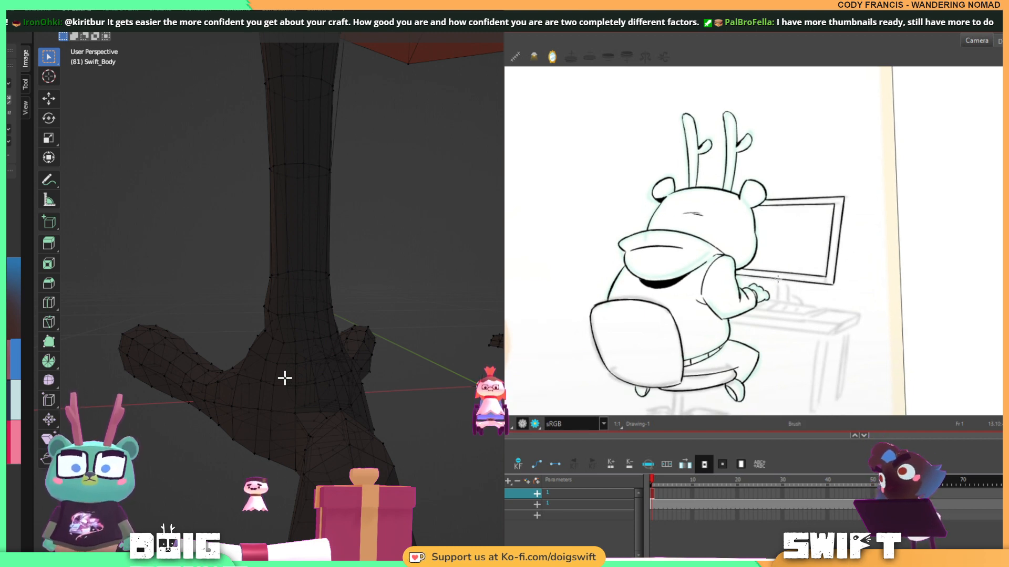
pyautogui.click(330, 279)
pyautogui.moveTo(787, 282); pyautogui.dragTo(788, 304)
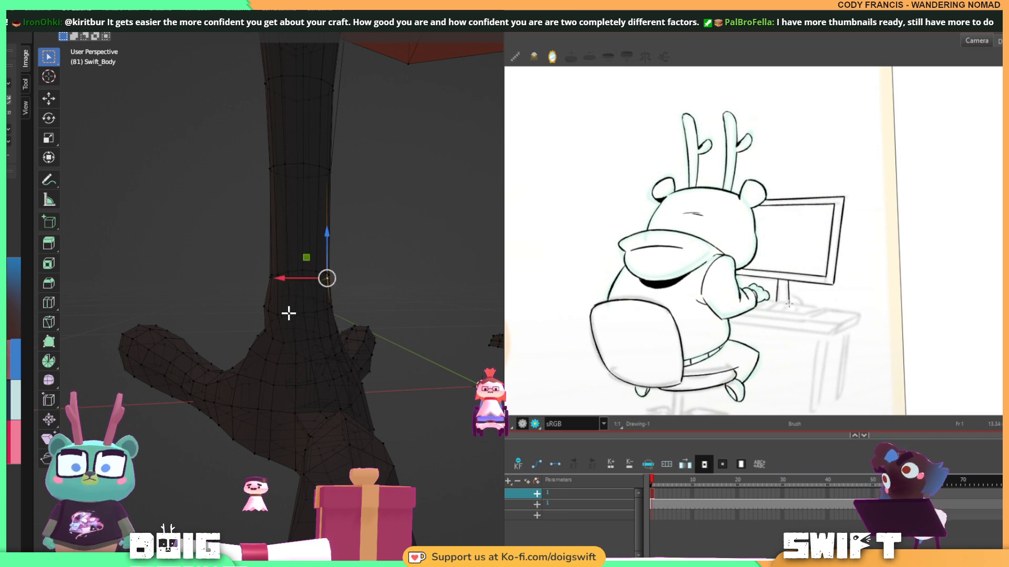
# In Blender, select the edge loop around the ankle just above the foot and scale it to 0.898.
pyautogui.click(290, 314)
pyautogui.scroll(1, 314, 300)
pyautogui.keyDown('alt'); pyautogui.click(295, 317); pyautogui.keyUp('alt')
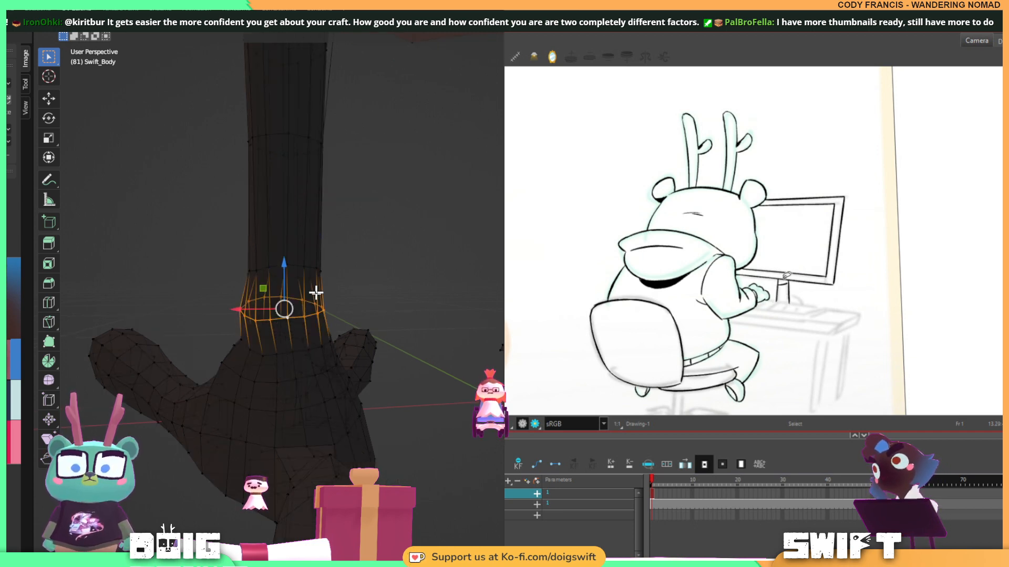
pyautogui.press('s')
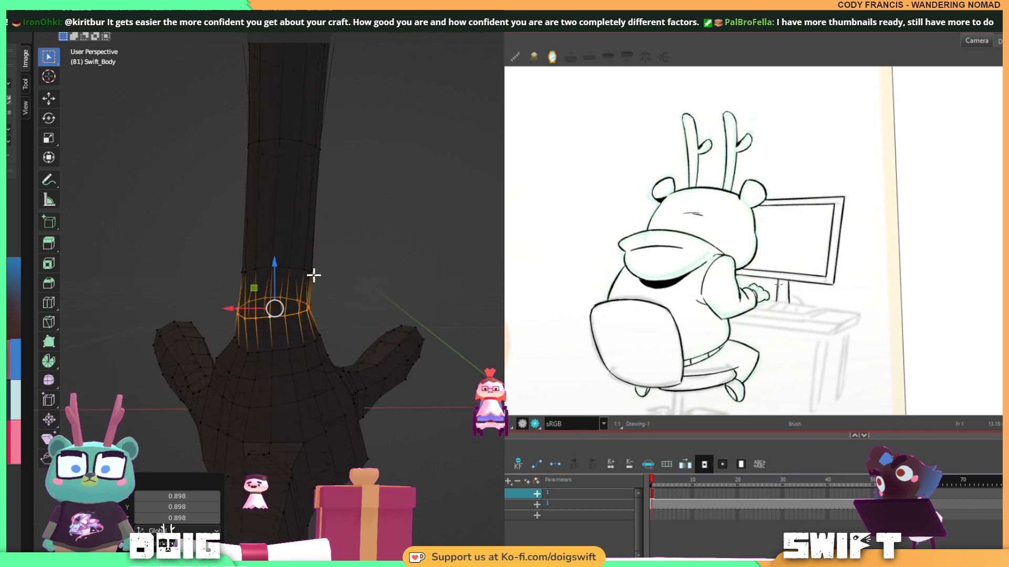
# Move the ankle edge loop -0.0041 m along X and -0.001657 m along Y, adjust its scale, and deselect it.
pyautogui.click(230, 317)
pyautogui.press('g')
pyautogui.press('x')
pyautogui.click(230, 309)
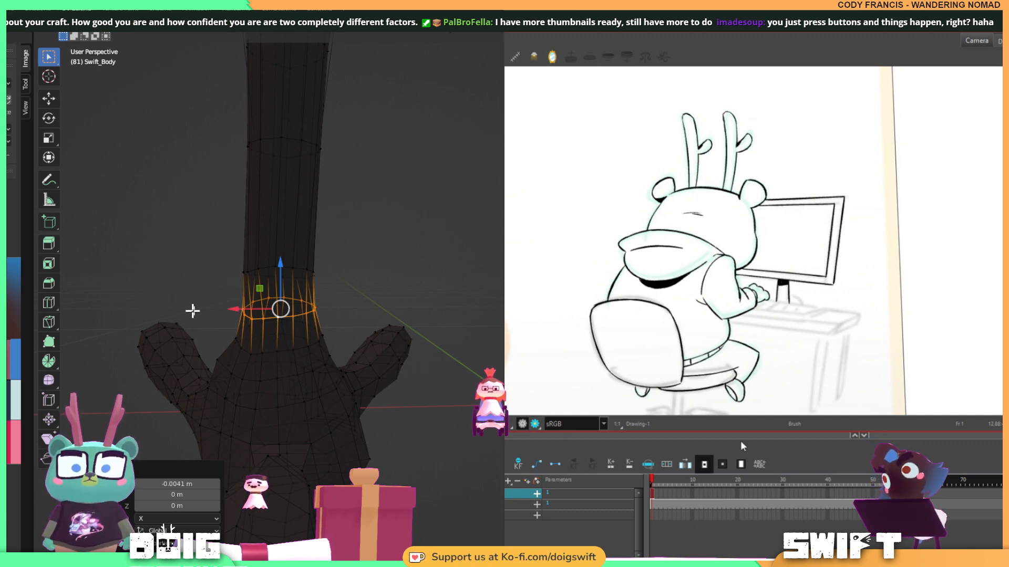
pyautogui.moveTo(253, 312); pyautogui.dragTo(403, 296, button='middle')
pyautogui.moveTo(460, 293); pyautogui.dragTo(450, 287)
pyautogui.moveTo(451, 287); pyautogui.dragTo(428, 327, button='middle')
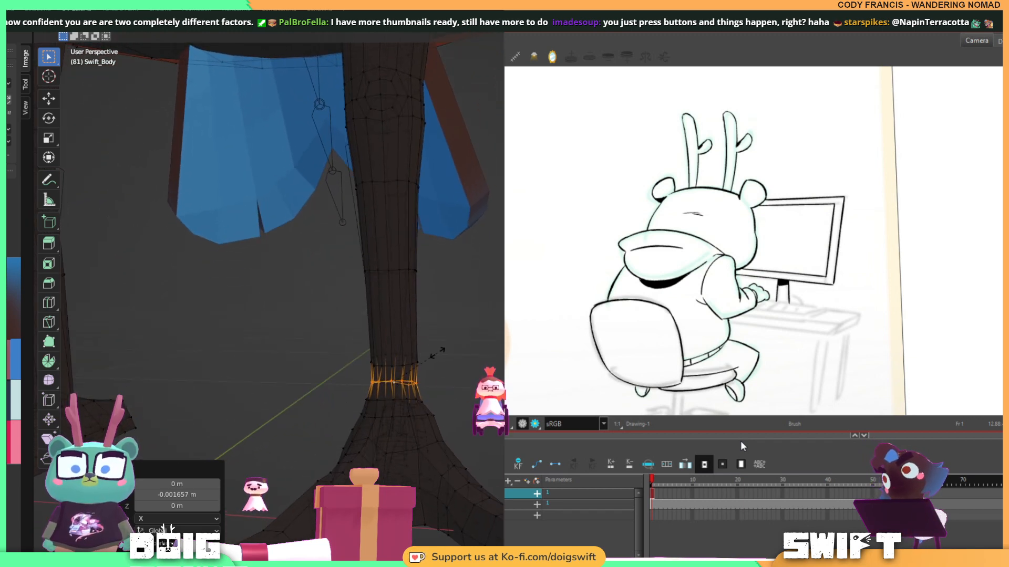
pyautogui.click(440, 350)
pyautogui.click(459, 376)
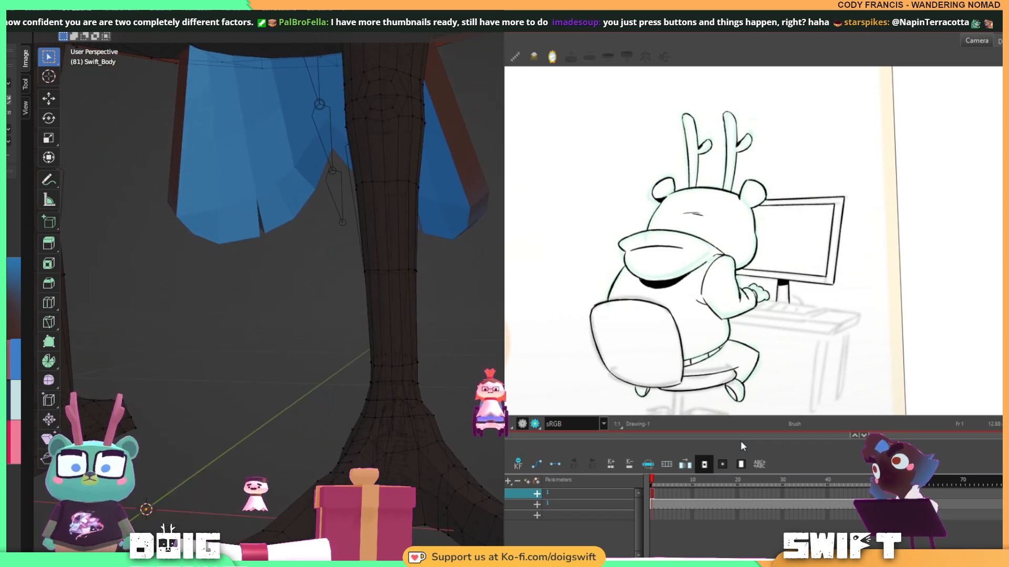
# Select the vertex on the top of the foot below the ankle and move it -0.002704 m along Z.
pyautogui.moveTo(460, 376); pyautogui.dragTo(286, 403, button='middle')
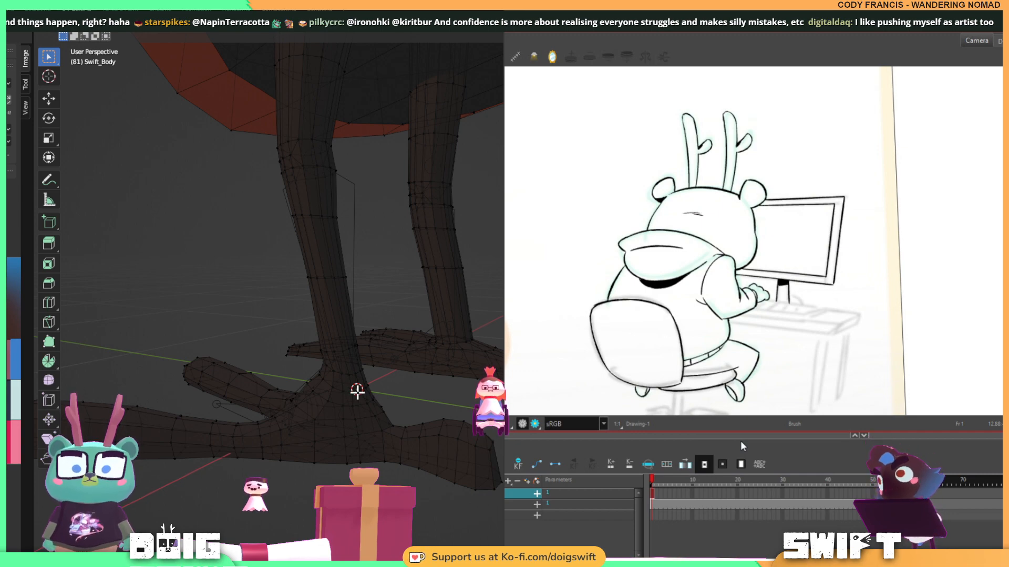
pyautogui.moveTo(329, 362); pyautogui.dragTo(490, 305, button='middle')
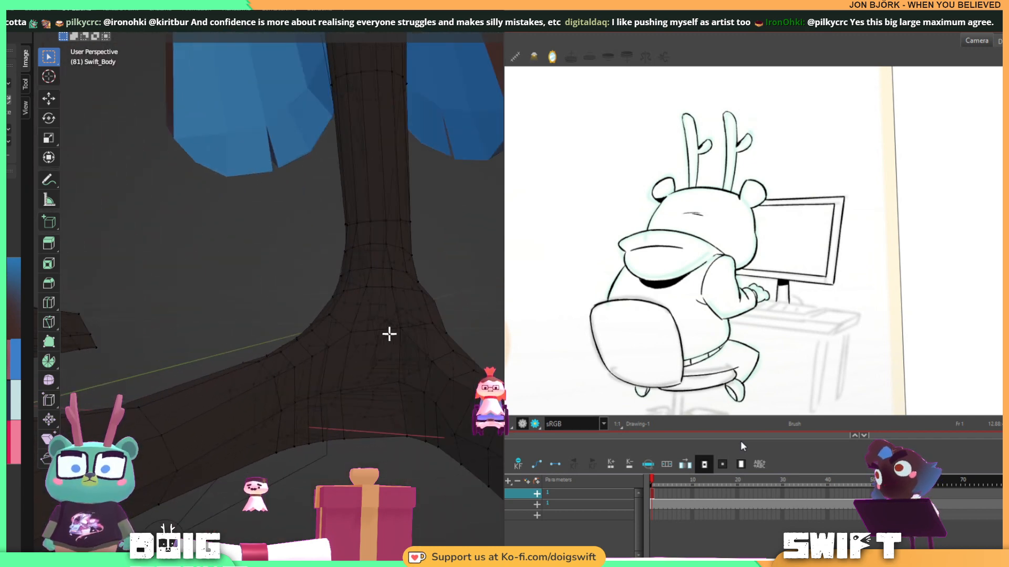
pyautogui.moveTo(416, 295); pyautogui.dragTo(390, 330, button='middle')
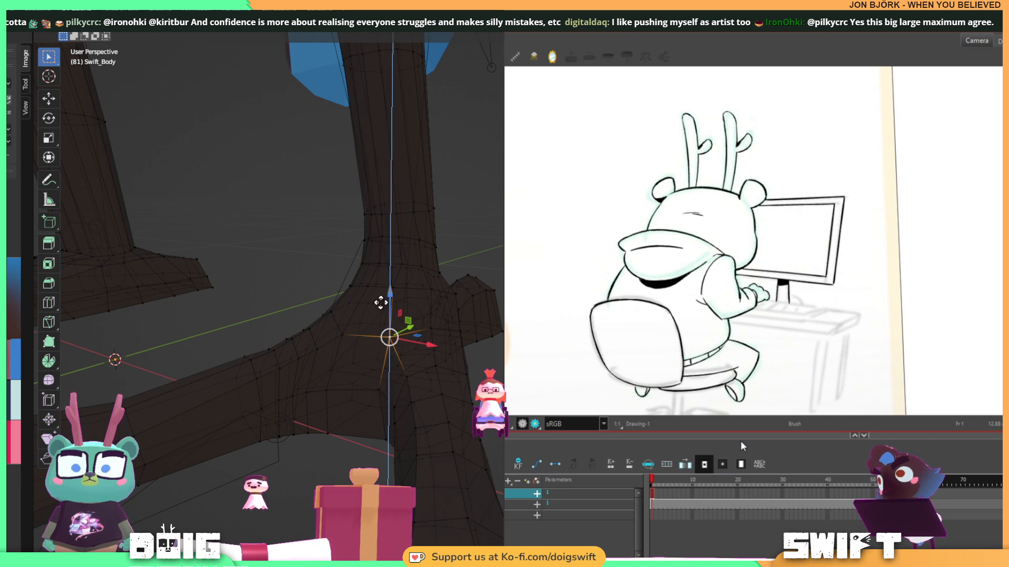
pyautogui.moveTo(380, 303); pyautogui.dragTo(403, 306)
pyautogui.moveTo(404, 305); pyautogui.dragTo(284, 316, button='middle')
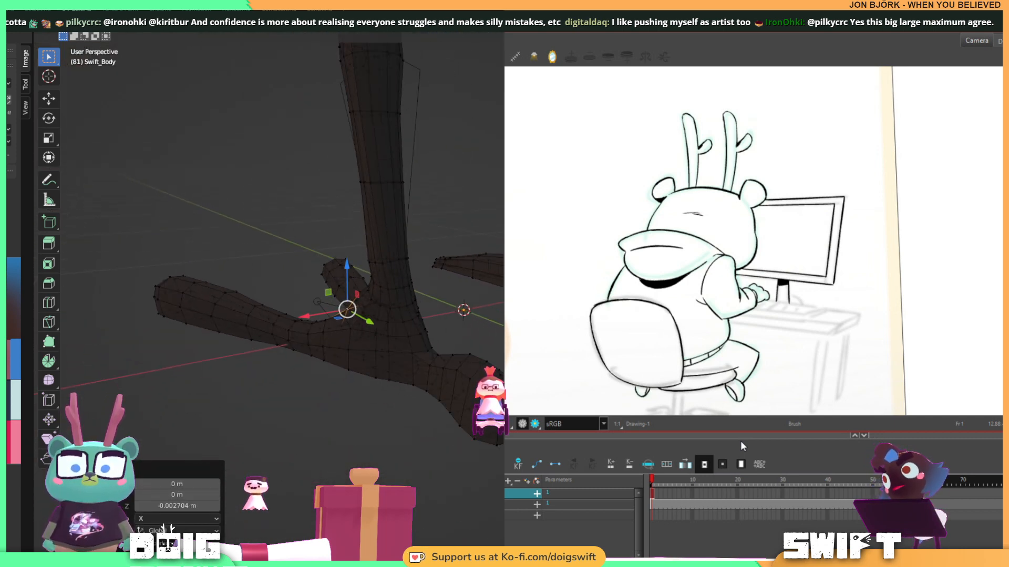
# Turn on X-ray and edge-slide the upper cross edges at the middle of the long toe toward the foot.
pyautogui.hotkey('alt', 'z')
pyautogui.moveTo(362, 319); pyautogui.dragTo(381, 261, button='middle')
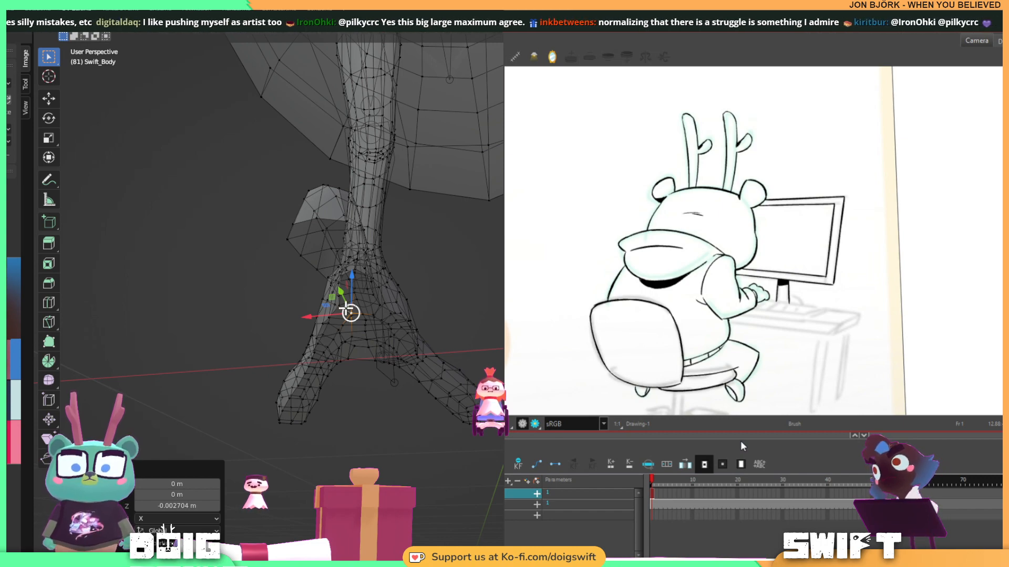
pyautogui.moveTo(347, 304); pyautogui.dragTo(457, 324, button='middle')
pyautogui.moveTo(421, 354); pyautogui.dragTo(307, 288, button='middle')
pyautogui.moveTo(230, 489); pyautogui.dragTo(329, 311, button='middle')
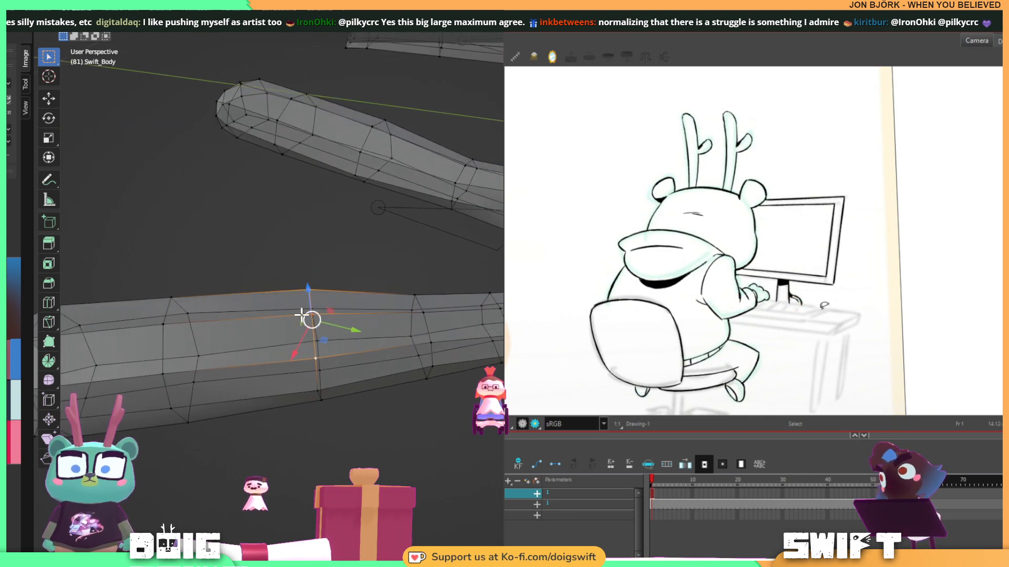
pyautogui.press('g')
pyautogui.press('g')
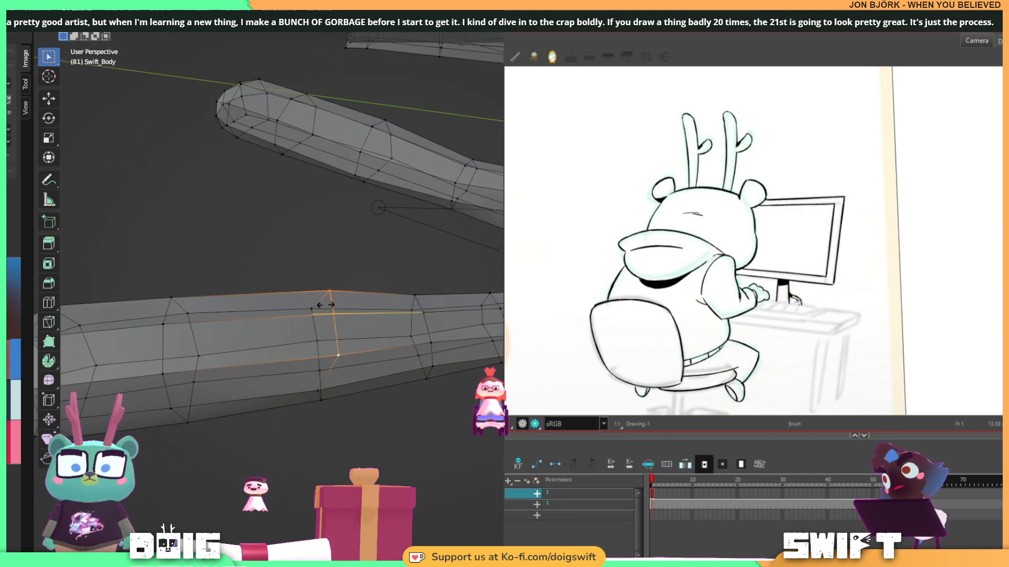
pyautogui.click(325, 305)
pyautogui.moveTo(325, 305); pyautogui.dragTo(421, 317, button='middle')
pyautogui.click(394, 237)
# Knife-cut a new line of edges across the side of the long toe beside its middle edge loop.
pyautogui.moveTo(394, 237); pyautogui.dragTo(186, 331, button='middle')
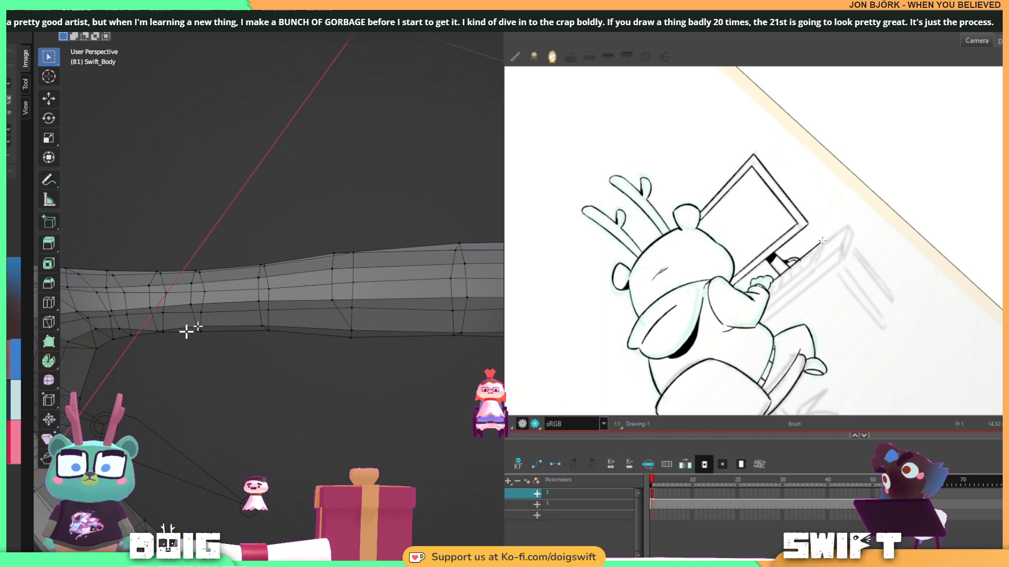
pyautogui.click(51, 322)
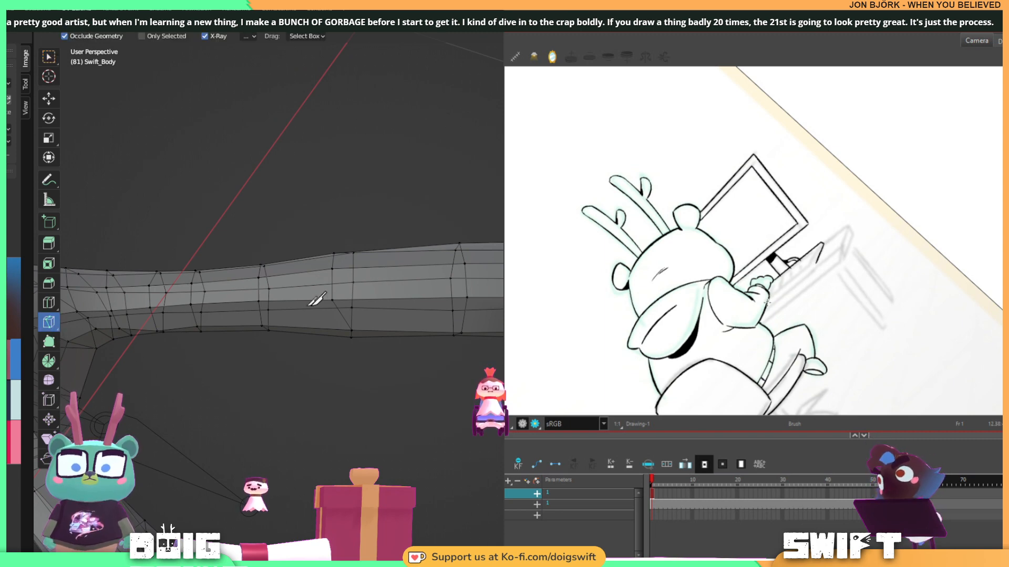
pyautogui.moveTo(318, 298); pyautogui.dragTo(362, 338, button='middle')
pyautogui.click(344, 385)
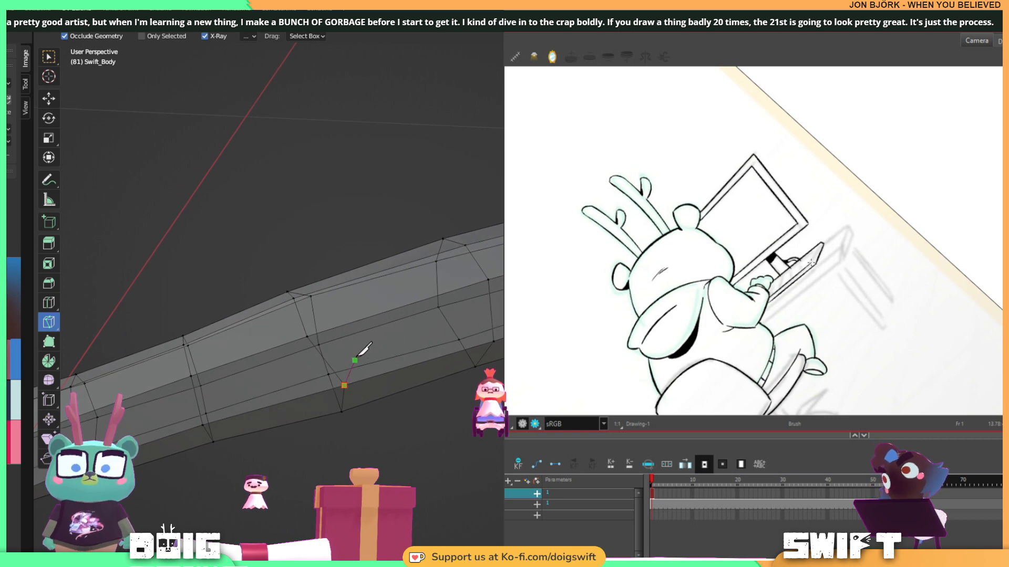
pyautogui.moveTo(362, 286); pyautogui.dragTo(348, 308, button='middle')
pyautogui.moveTo(361, 266)
pyautogui.mouseDown(button='middle')
pyautogui.moveTo(360, 285)
pyautogui.moveTo(361, 247)
pyautogui.mouseUp(button='middle')
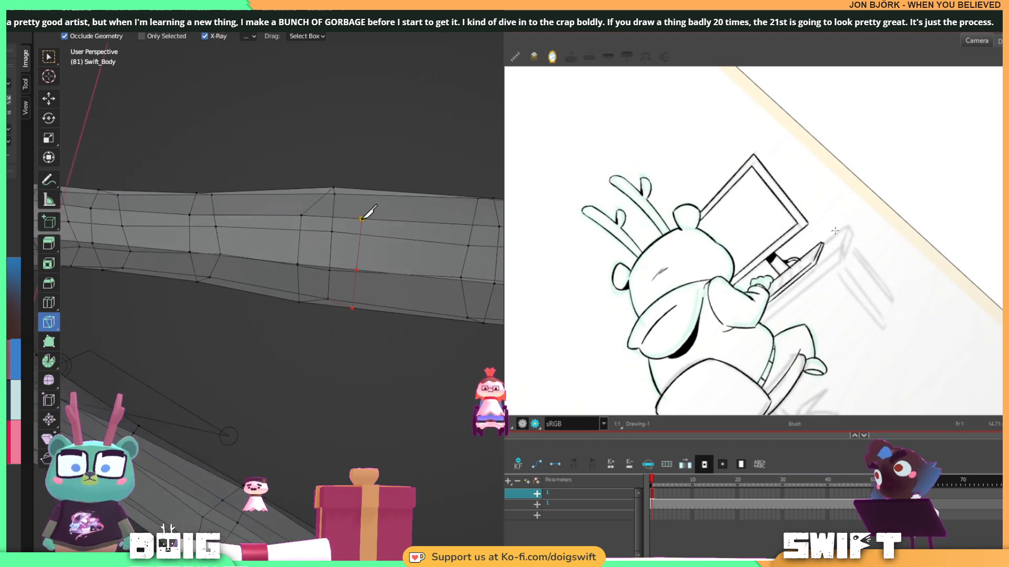
pyautogui.moveTo(354, 205); pyautogui.dragTo(344, 179, button='middle')
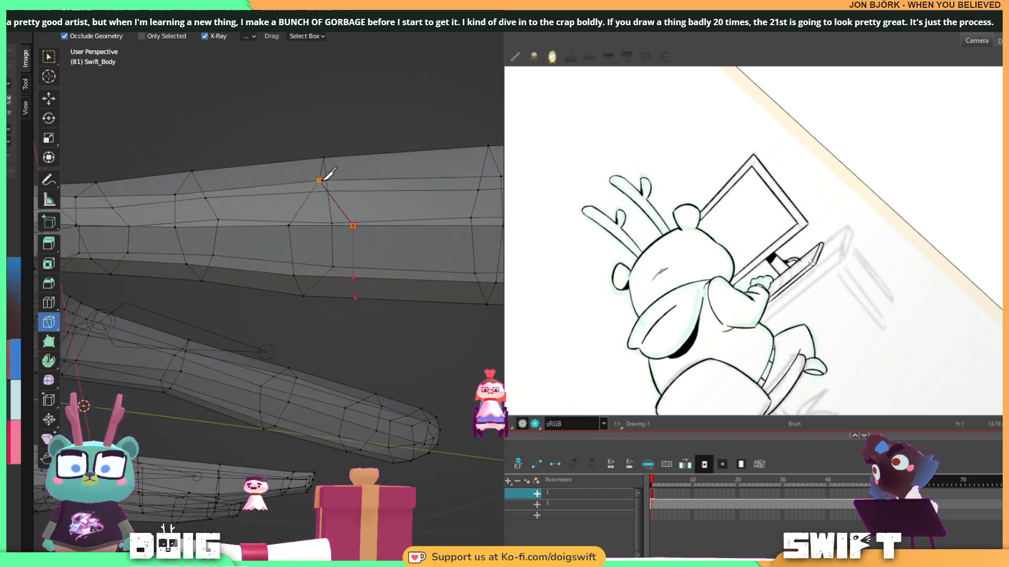
pyautogui.press('Return')
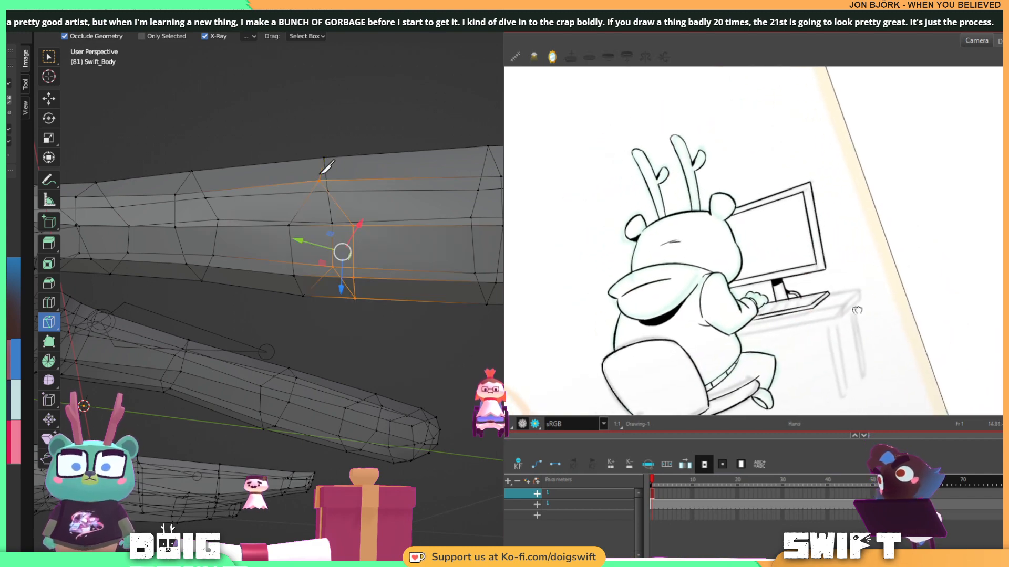
# Knife-cut a second line of edges across the long toe beside its middle loop, continuing around the underside.
pyautogui.moveTo(327, 167)
pyautogui.mouseDown(button='middle')
pyautogui.moveTo(322, 231)
pyautogui.moveTo(342, 174)
pyautogui.moveTo(376, 184)
pyautogui.moveTo(396, 286)
pyautogui.moveTo(179, 235)
pyautogui.mouseUp(button='middle')
pyautogui.scroll(-5, 277, 247)
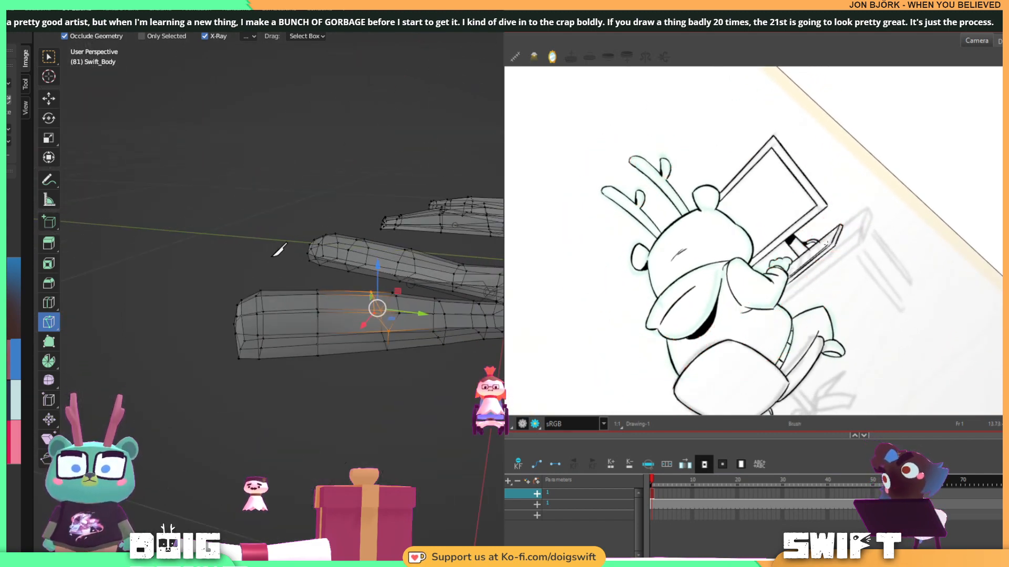
pyautogui.keyDown('shift'); pyautogui.moveTo(384, 183); pyautogui.dragTo(317, 299, button='middle'); pyautogui.keyUp('shift')
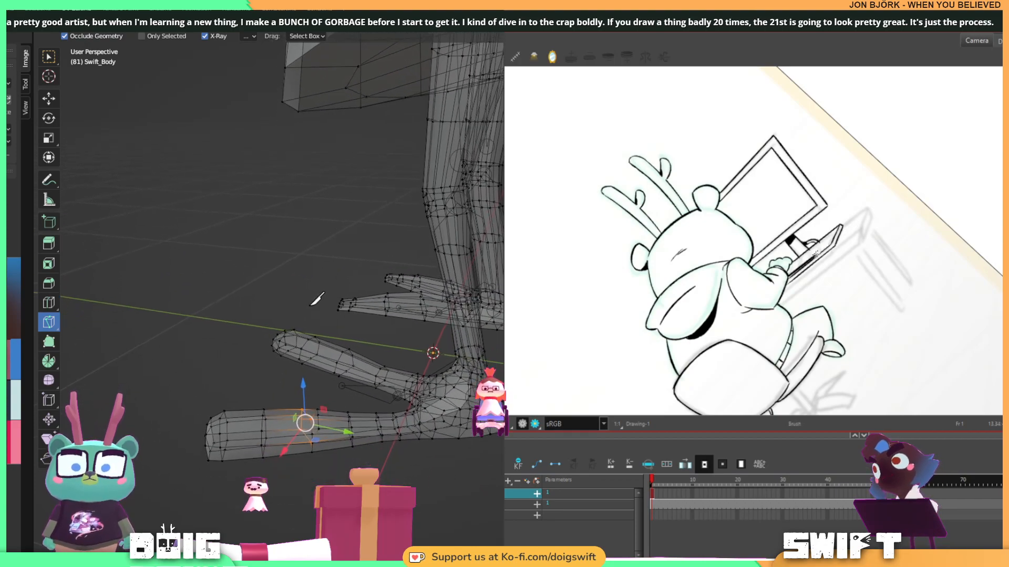
pyautogui.moveTo(396, 207); pyautogui.dragTo(399, 233, button='middle')
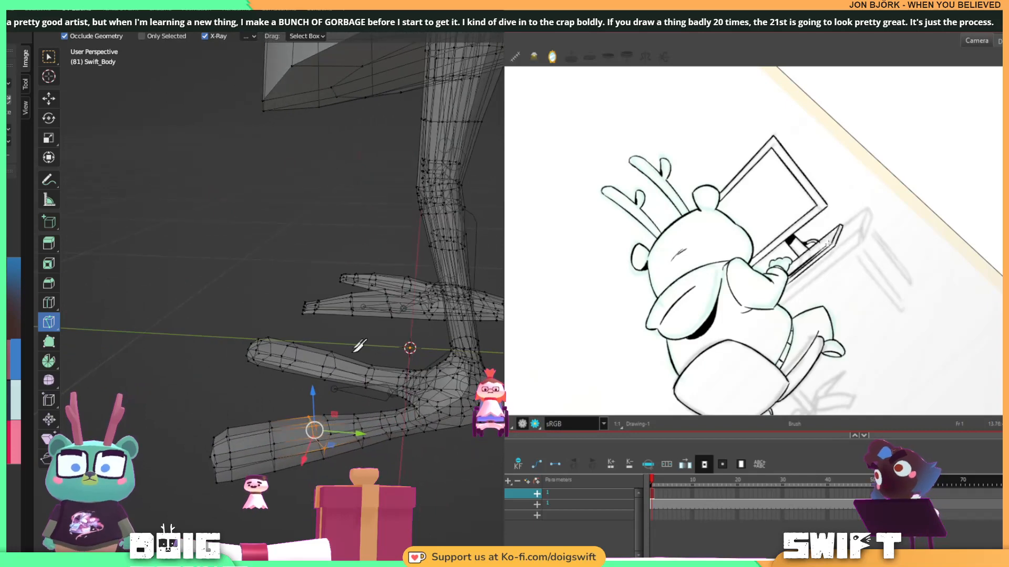
pyautogui.keyDown('shift'); pyautogui.moveTo(316, 425); pyautogui.dragTo(334, 290, button='middle'); pyautogui.keyUp('shift')
pyautogui.scroll(2, 342, 293)
pyautogui.hotkey('alt', 'a')
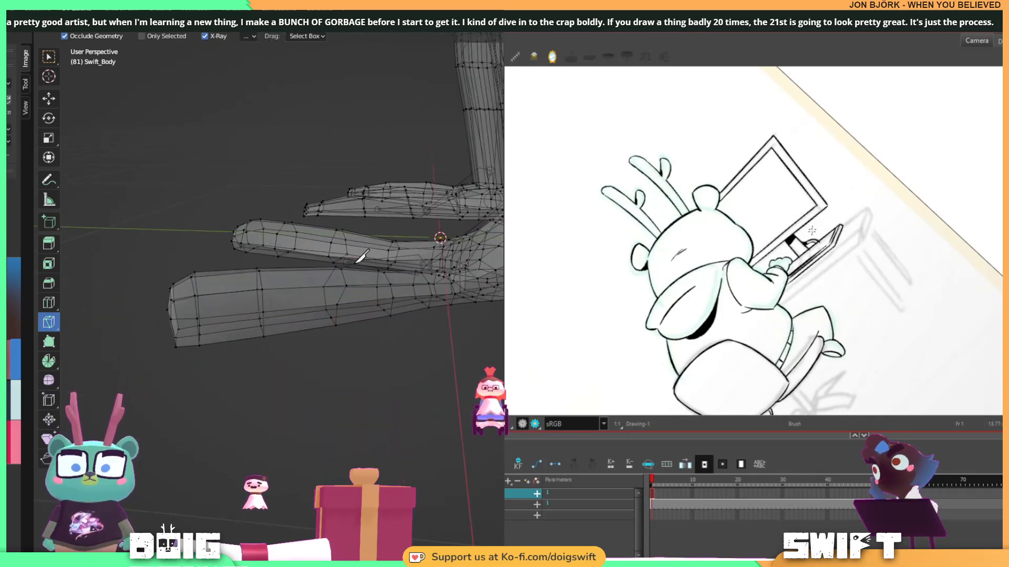
pyautogui.moveTo(362, 257); pyautogui.dragTo(383, 274, button='middle')
pyautogui.scroll(4, 327, 301)
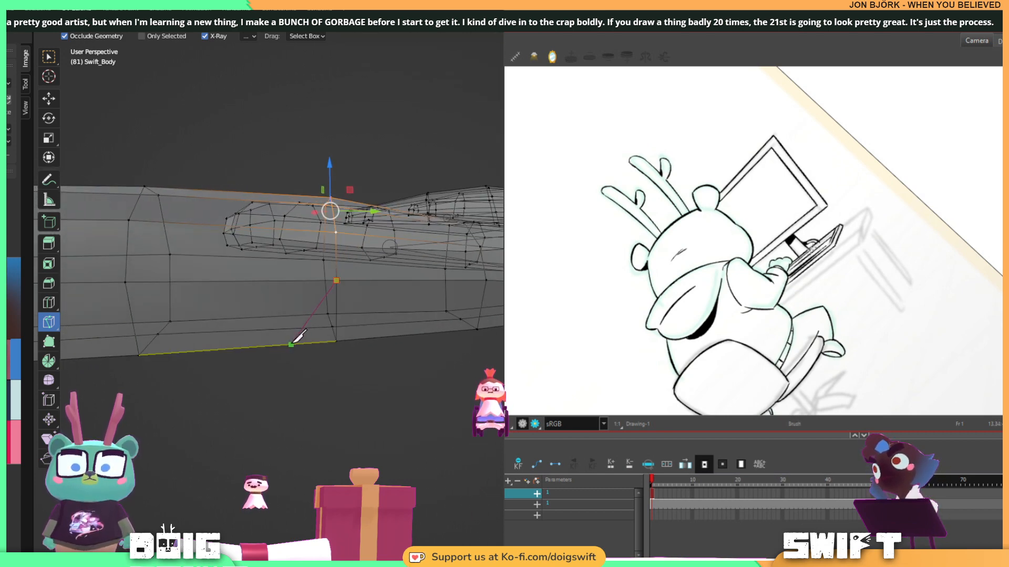
pyautogui.moveTo(286, 344); pyautogui.dragTo(285, 142, button='middle')
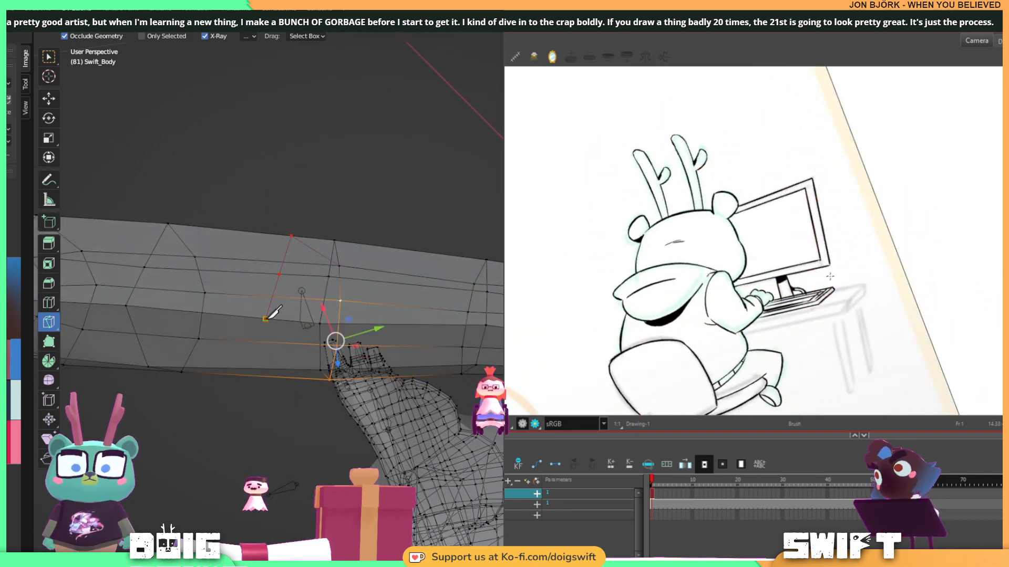
pyautogui.moveTo(278, 252); pyautogui.dragTo(289, 257, button='middle')
pyautogui.click(328, 329)
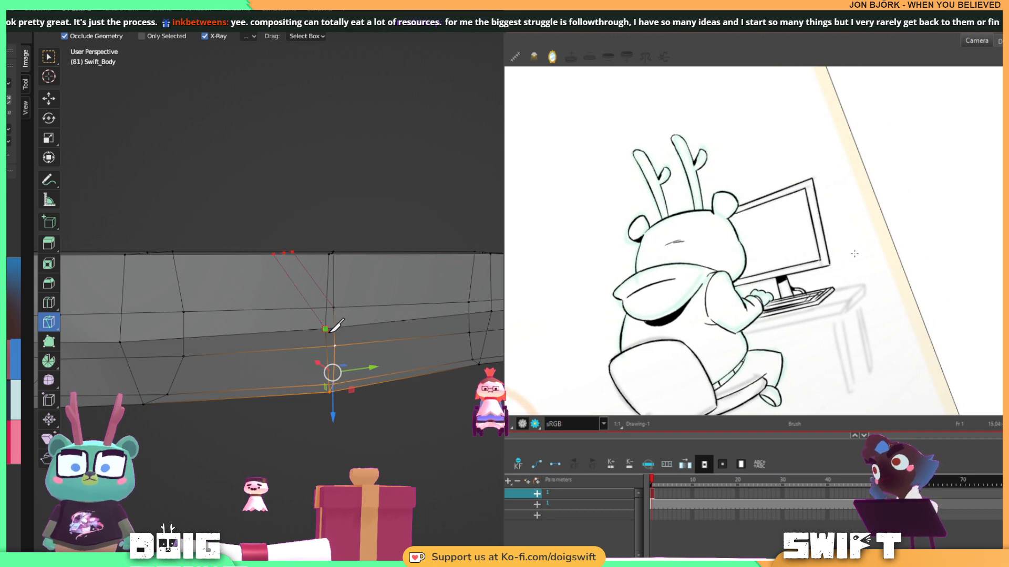
pyautogui.press('Return')
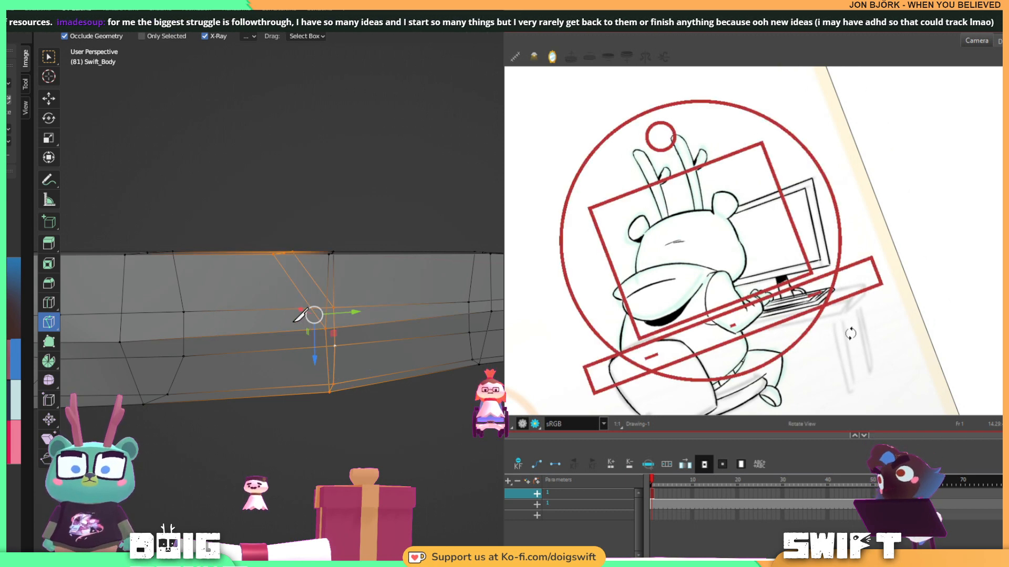
# Select the newly cut strip on the underside of the toe and edge-slide it by a factor of 0.251.
pyautogui.click(48, 57)
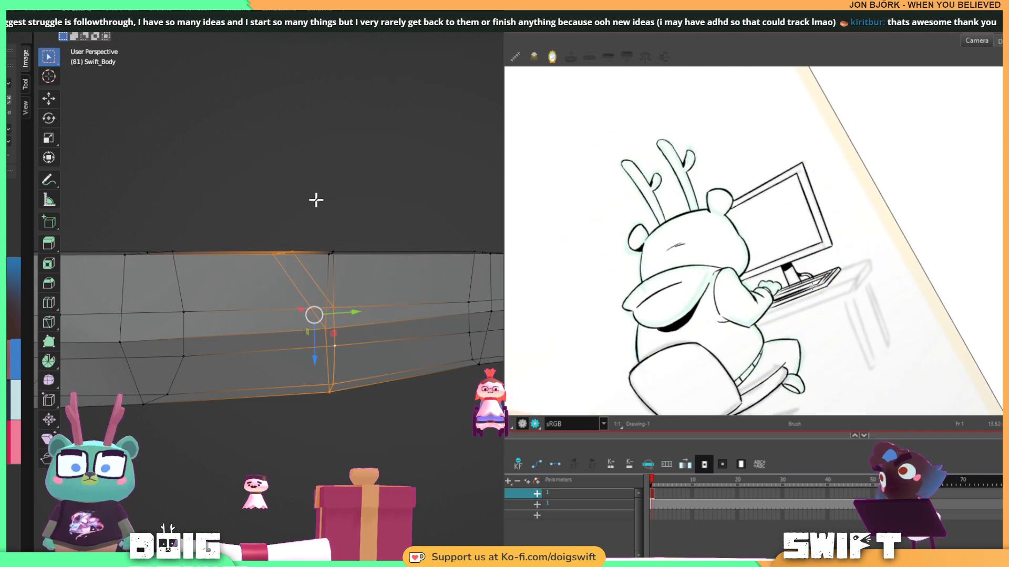
pyautogui.click(317, 199)
pyautogui.moveTo(333, 199)
pyautogui.keyDown('ctrl'); pyautogui.mouseDown(button='right')
pyautogui.moveTo(302, 201)
pyautogui.moveTo(362, 250)
pyautogui.moveTo(366, 227)
pyautogui.mouseUp(button='right'); pyautogui.keyUp('ctrl')
pyautogui.moveTo(367, 224)
pyautogui.mouseDown(button='middle')
pyautogui.moveTo(378, 273)
pyautogui.moveTo(361, 313)
pyautogui.moveTo(355, 378)
pyautogui.mouseUp(button='middle')
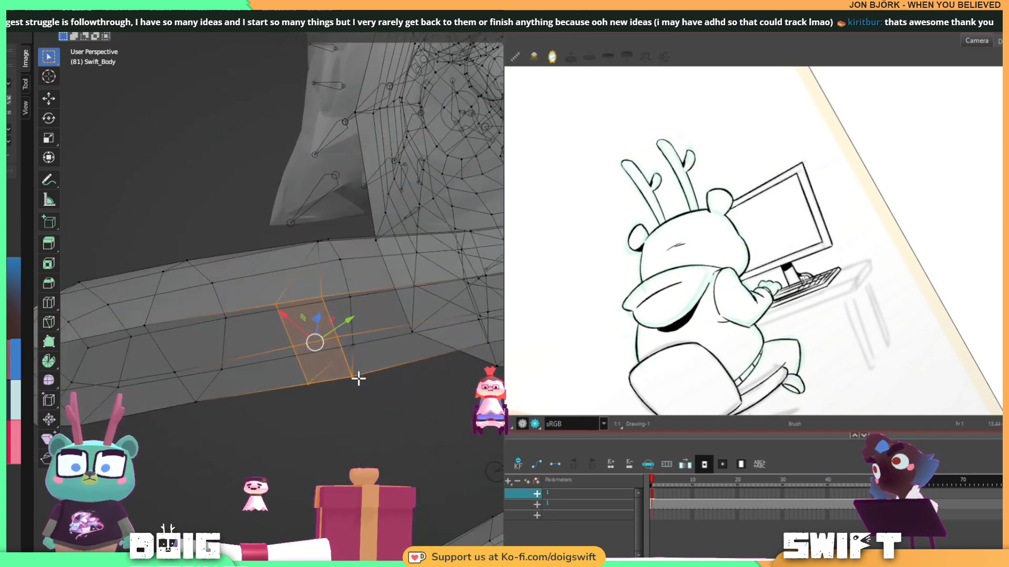
pyautogui.press('s')
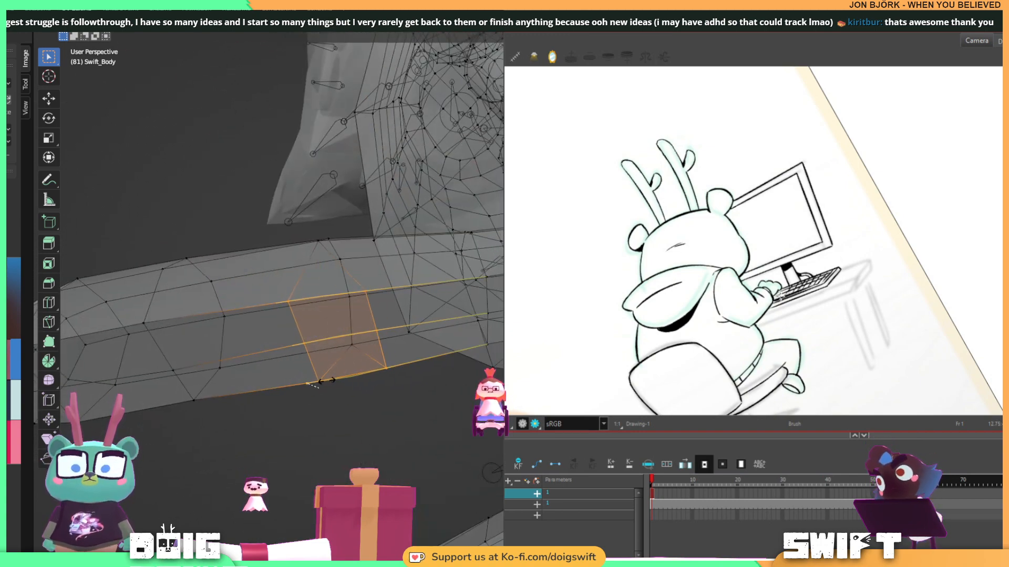
pyautogui.click(319, 380)
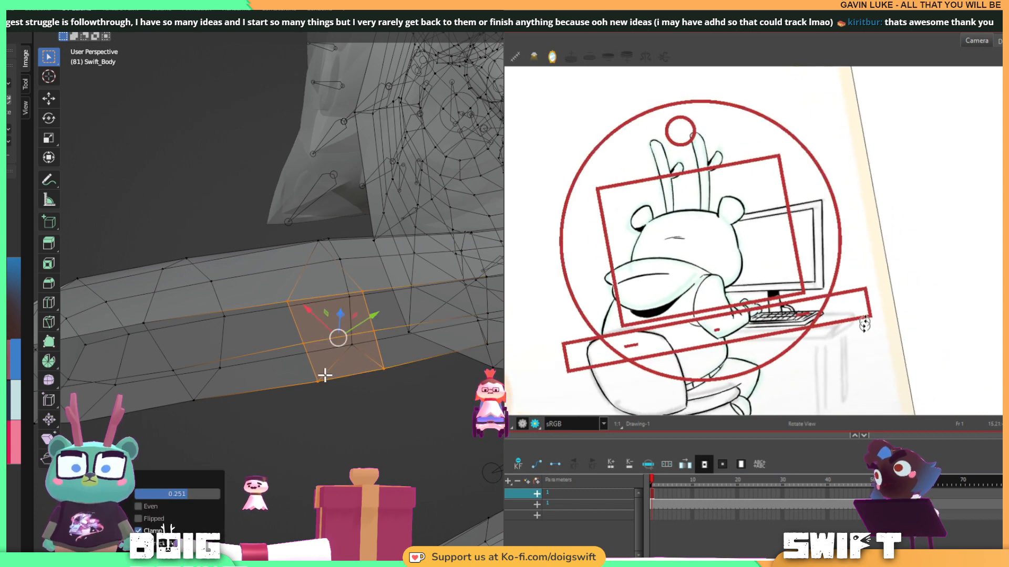
pyautogui.moveTo(355, 255); pyautogui.dragTo(342, 318, button='middle')
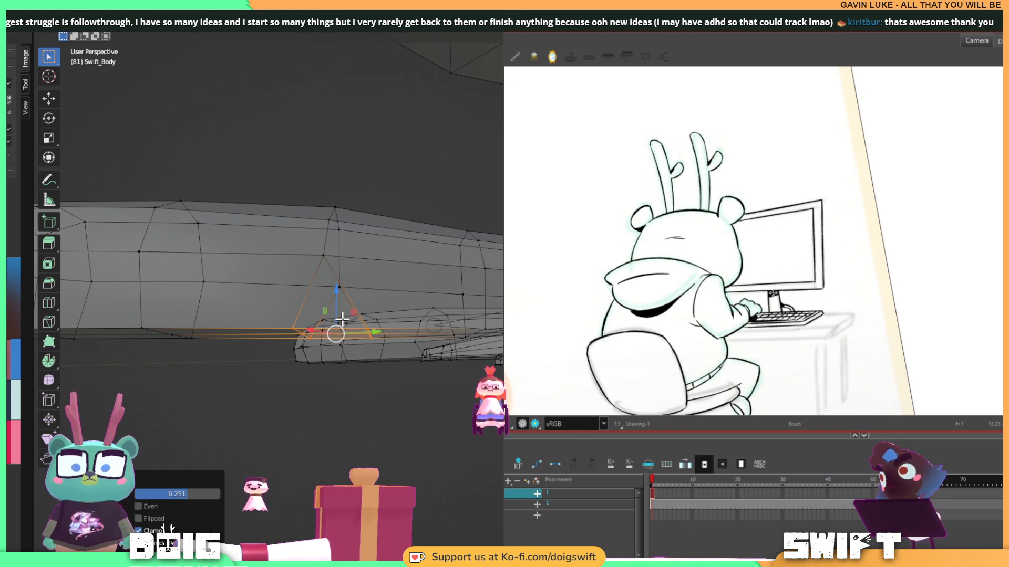
# Deselect the strip and knife-cut a new ring of edges over the toe to connect the cuts around its middle.
pyautogui.moveTo(349, 290); pyautogui.dragTo(372, 347, button='middle')
pyautogui.scroll(-2, 376, 281)
pyautogui.moveTo(378, 268)
pyautogui.keyDown('shift'); pyautogui.mouseDown(button='middle')
pyautogui.moveTo(276, 347)
pyautogui.moveTo(383, 225)
pyautogui.moveTo(320, 344)
pyautogui.moveTo(371, 303)
pyautogui.moveTo(344, 311)
pyautogui.moveTo(315, 349)
pyautogui.moveTo(339, 226)
pyautogui.moveTo(259, 342)
pyautogui.moveTo(331, 297)
pyautogui.moveTo(285, 346)
pyautogui.moveTo(355, 376)
pyautogui.moveTo(360, 284)
pyautogui.moveTo(333, 378)
pyautogui.moveTo(264, 356)
pyautogui.moveTo(281, 337)
pyautogui.moveTo(240, 362)
pyautogui.mouseUp(button='middle'); pyautogui.keyUp('shift')
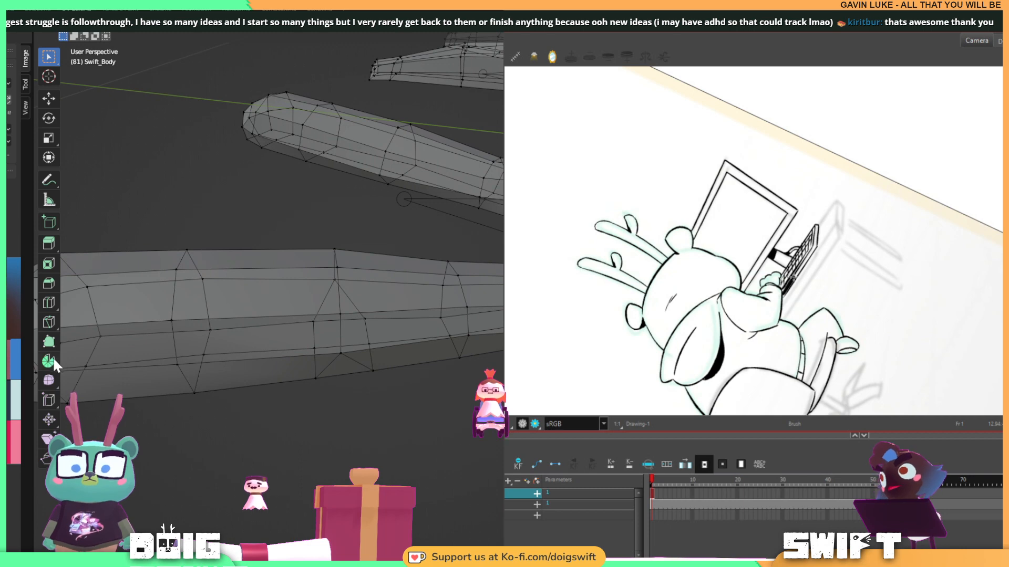
pyautogui.click(46, 323)
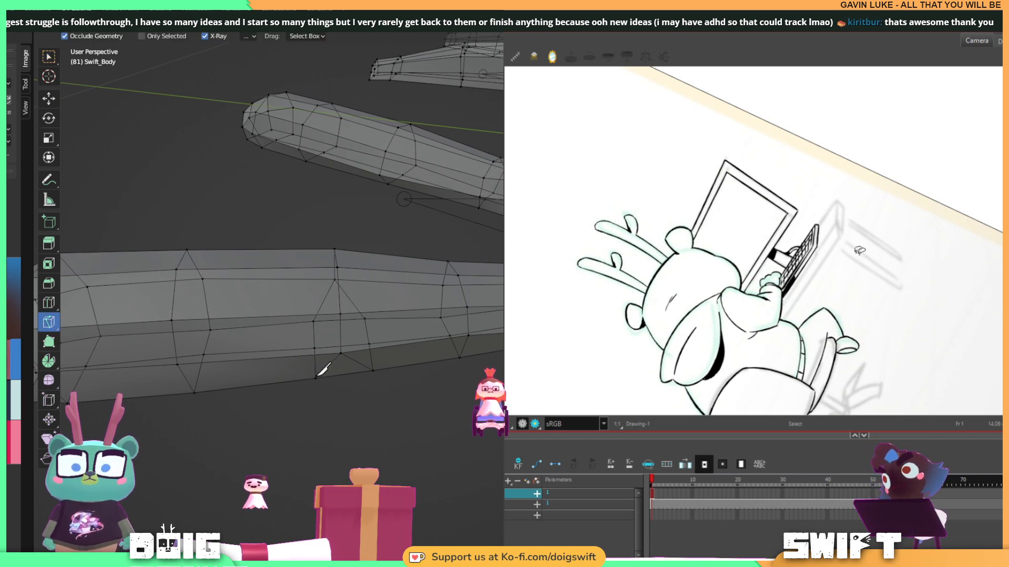
pyautogui.click(315, 378)
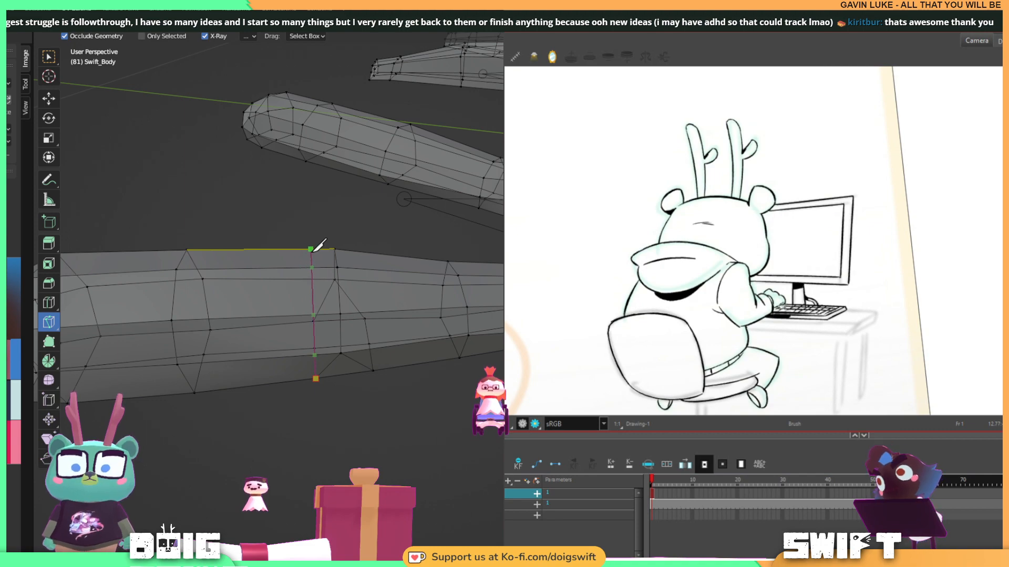
pyautogui.moveTo(309, 246); pyautogui.dragTo(381, 360, button='middle')
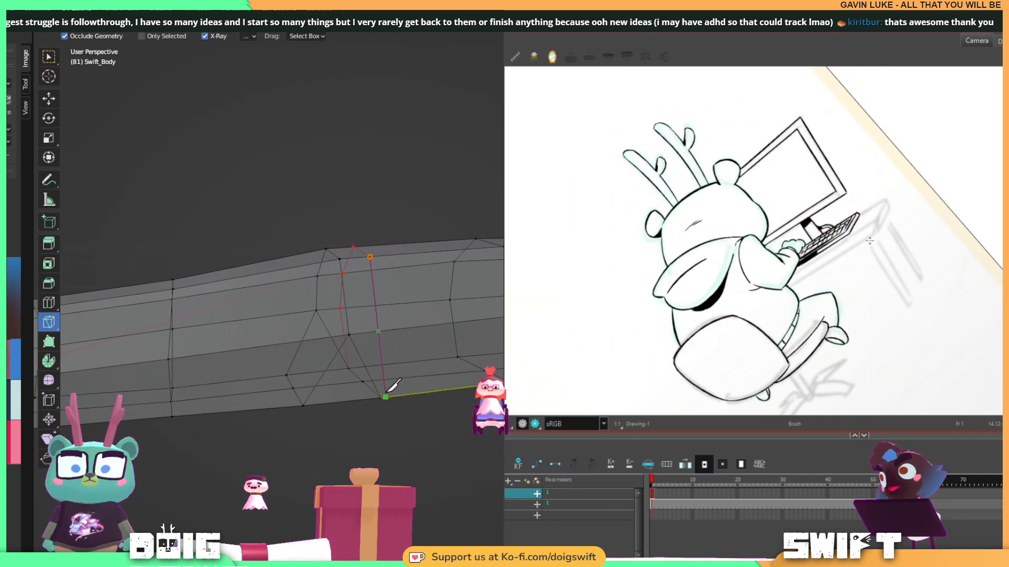
pyautogui.click(382, 388)
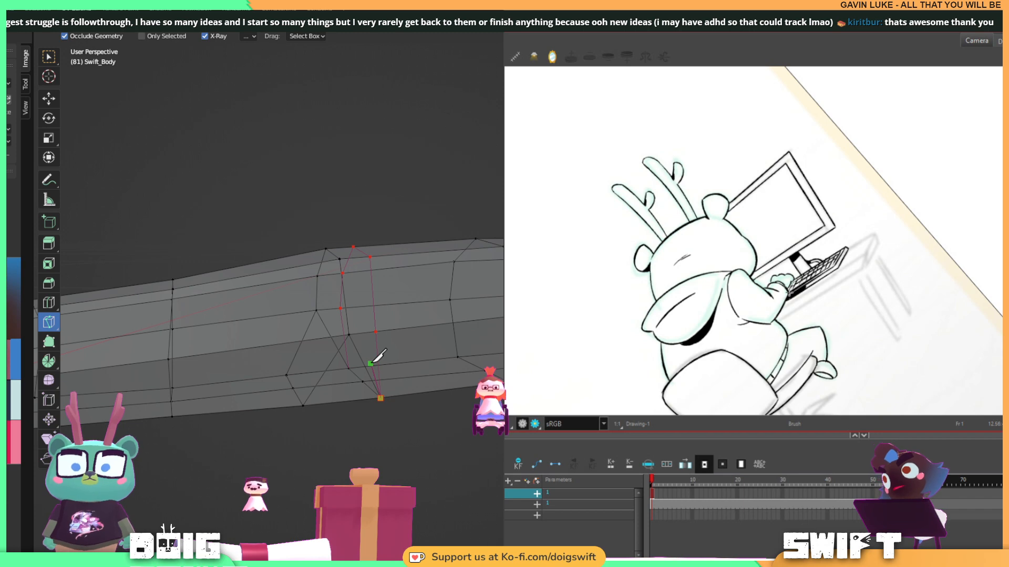
pyautogui.press('Return')
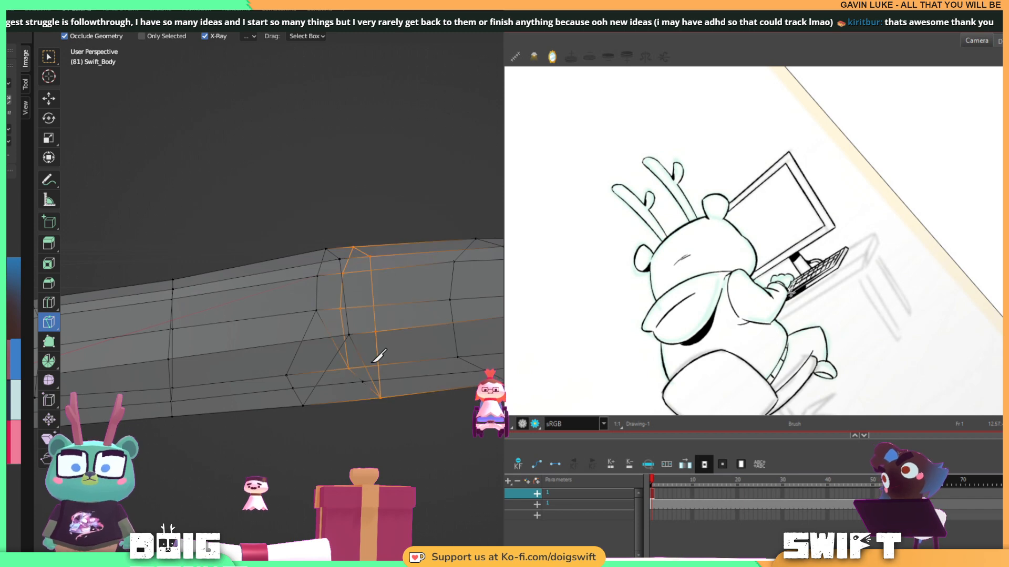
# Knife-cut another ring of edges around the long toe beside its middle loop, and rotate the Harmony canvas so the character sits upright.
pyautogui.click(302, 405)
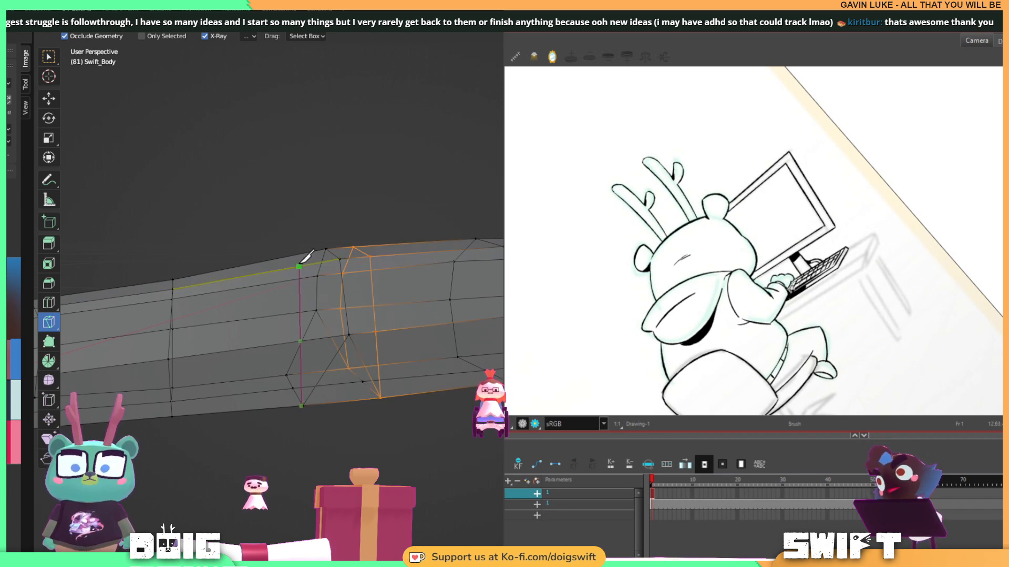
pyautogui.moveTo(294, 266); pyautogui.dragTo(412, 349, button='middle')
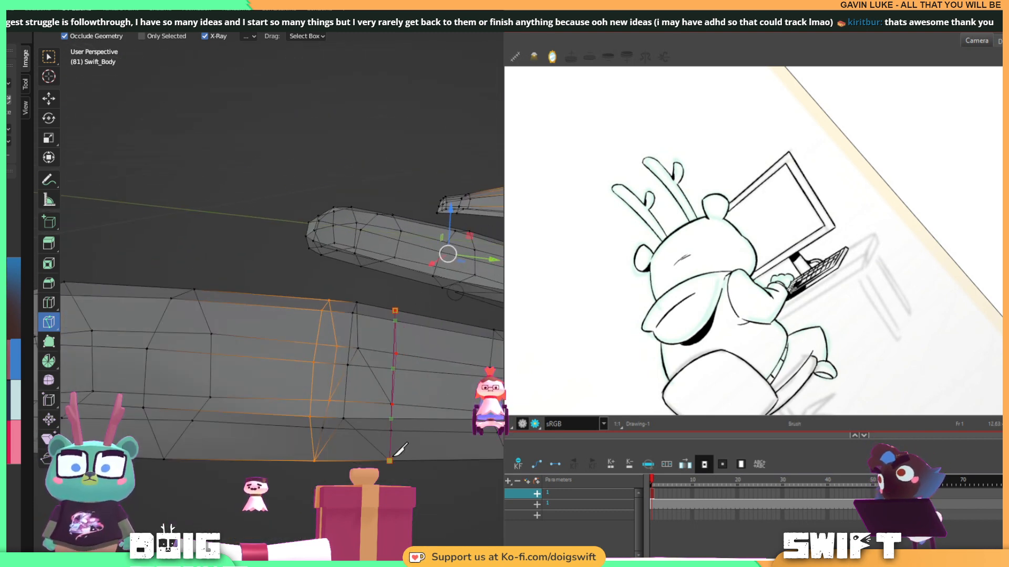
pyautogui.press('Return')
pyautogui.keyDown('ctrl'); pyautogui.keyDown('alt'); pyautogui.moveTo(795, 285); pyautogui.dragTo(862, 267); pyautogui.keyUp('alt'); pyautogui.keyUp('ctrl')
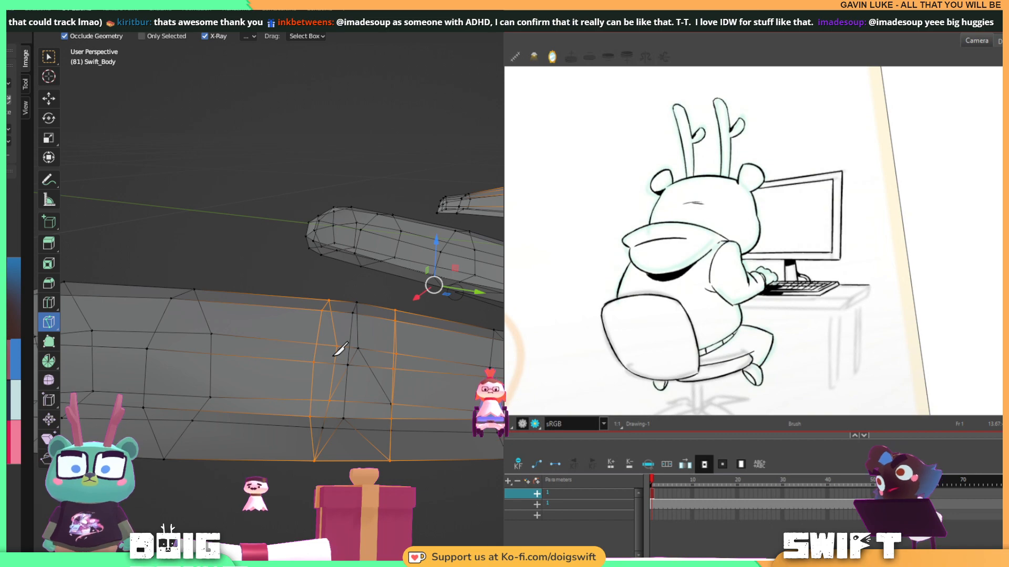
# Knife-cut a new line of edges around the side and underside of the neighbouring toe beside its middle loop.
pyautogui.scroll(-3, 348, 371)
pyautogui.moveTo(428, 326); pyautogui.dragTo(474, 362, button='middle')
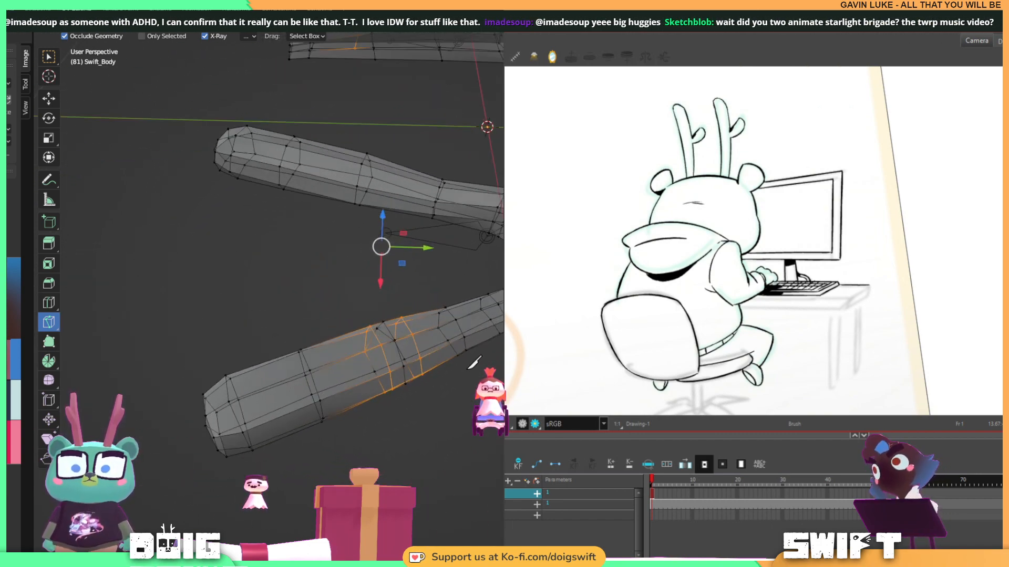
pyautogui.moveTo(356, 209); pyautogui.dragTo(391, 382, button='middle')
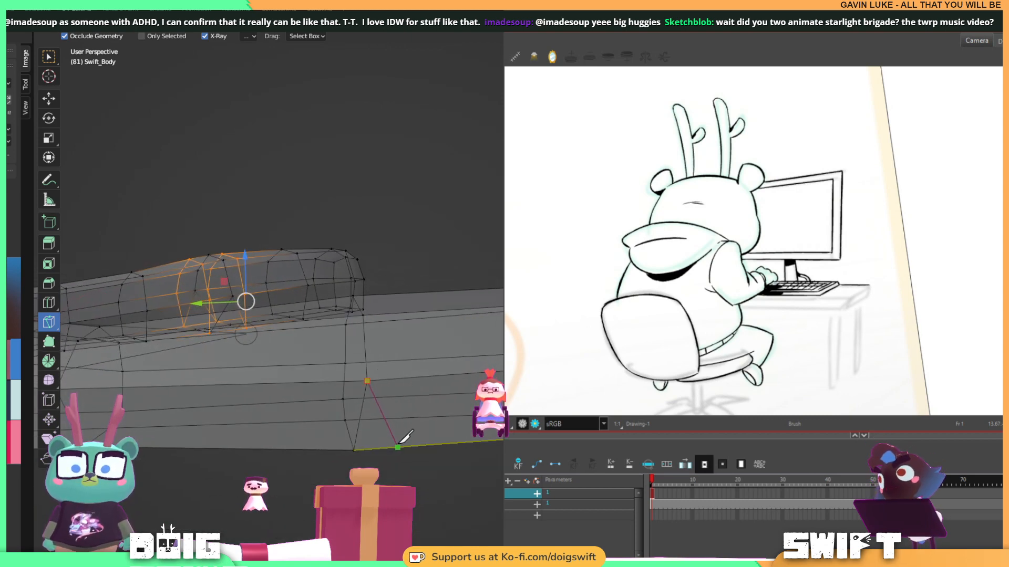
pyautogui.moveTo(405, 437); pyautogui.dragTo(395, 375, button='middle')
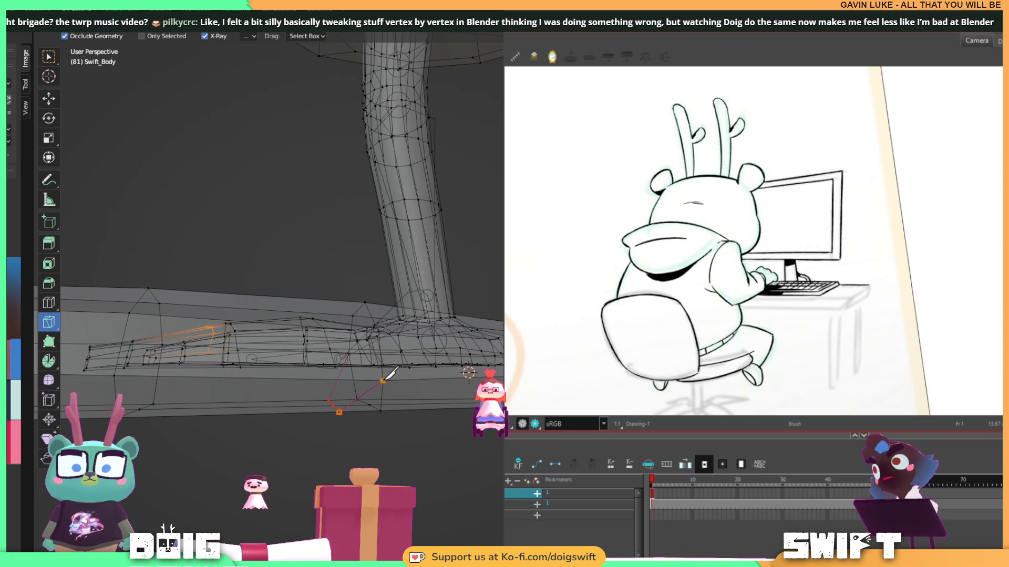
pyautogui.click(383, 379)
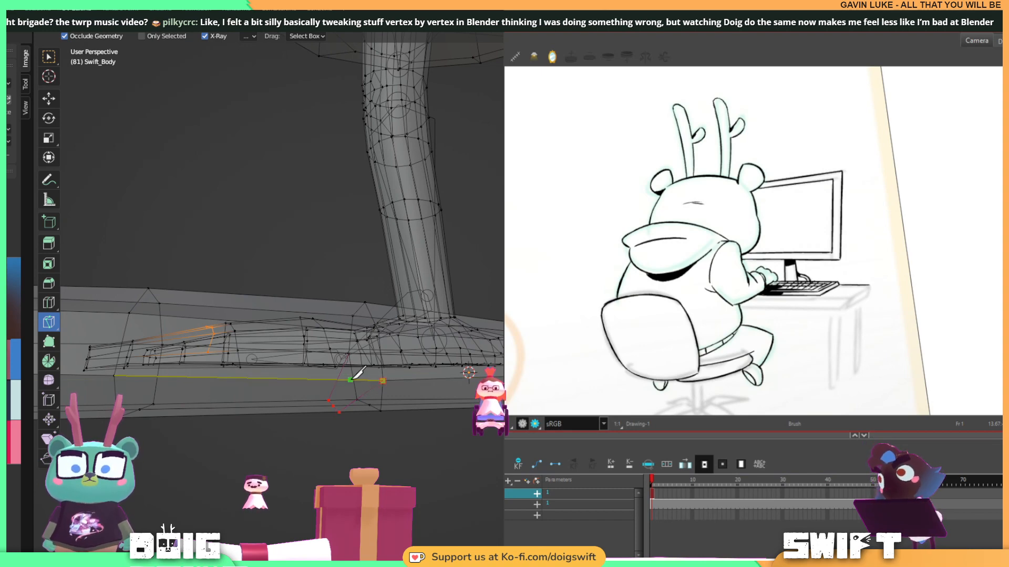
pyautogui.press('Return')
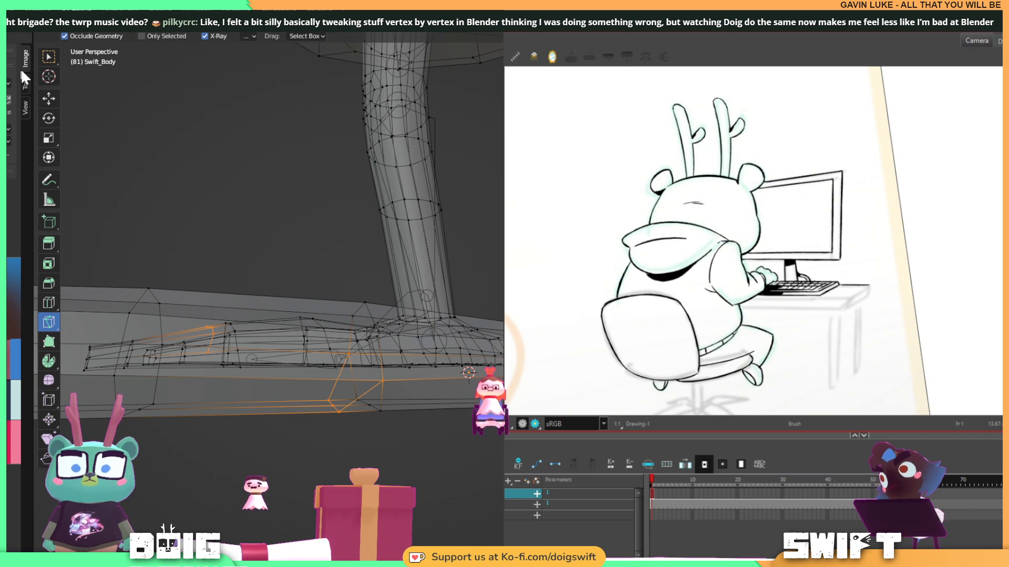
# Select the vertex where the new cut crosses the toe's lower side and slide it upward along its edge.
pyautogui.click(50, 56)
pyautogui.click(361, 434)
pyautogui.moveTo(361, 434); pyautogui.dragTo(408, 395, button='middle')
pyautogui.click(406, 402)
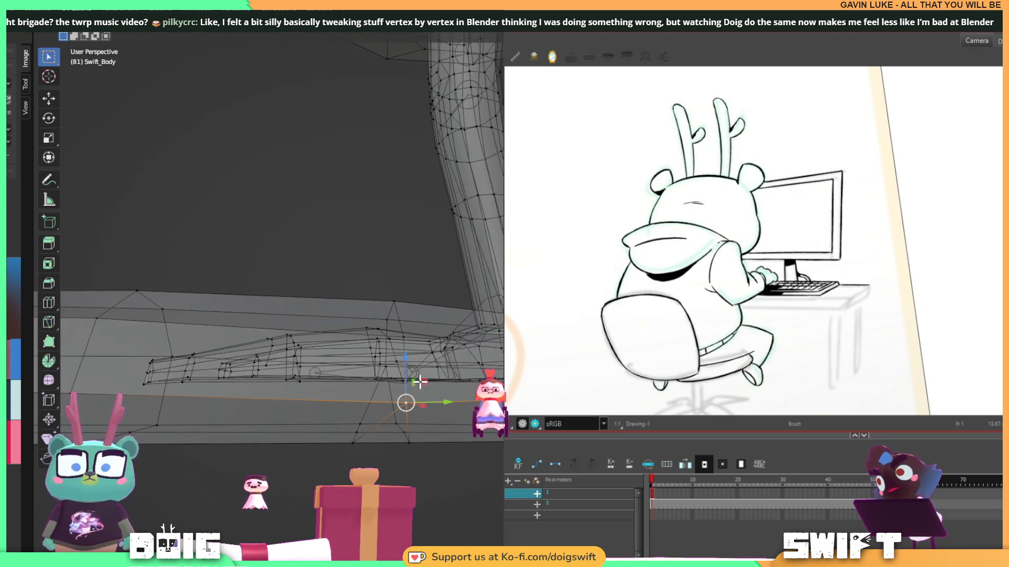
pyautogui.hotkey('shift', 'v')
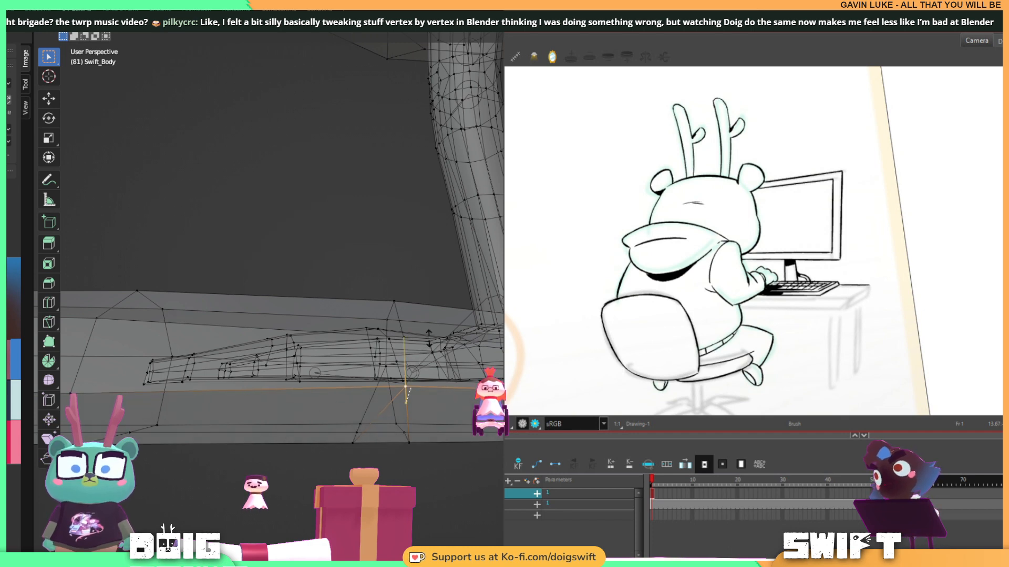
pyautogui.click(429, 337)
# Select the cut's vertices on the toe's underside and move them 0.00567 m along the Y axis.
pyautogui.moveTo(398, 429); pyautogui.dragTo(405, 398, button='middle')
pyautogui.click(406, 397)
pyautogui.moveTo(405, 390)
pyautogui.keyDown('ctrl'); pyautogui.mouseDown(button='right')
pyautogui.moveTo(426, 432)
pyautogui.moveTo(433, 400)
pyautogui.mouseUp(button='right'); pyautogui.keyUp('ctrl')
pyautogui.moveTo(438, 406); pyautogui.dragTo(449, 404)
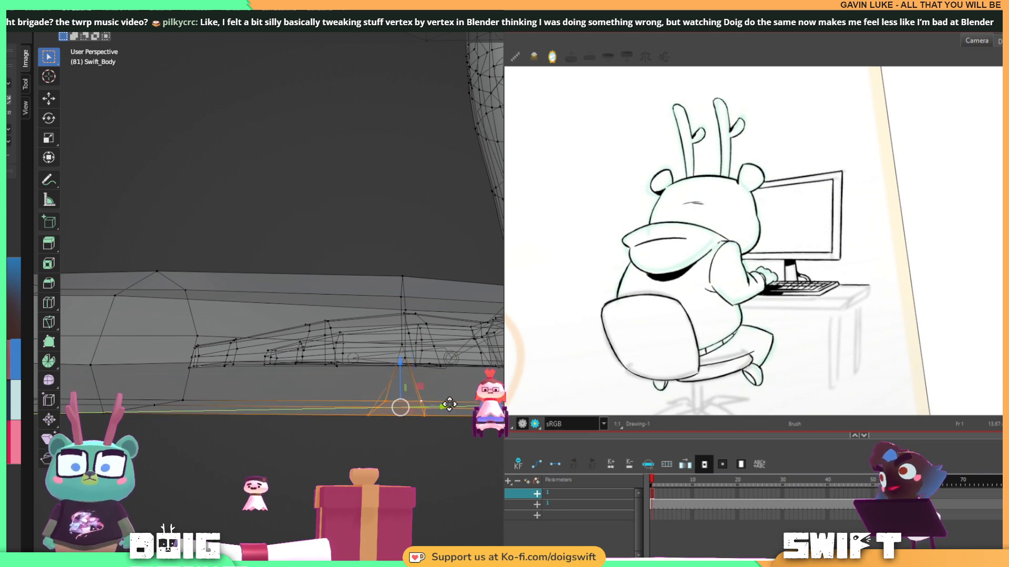
pyautogui.click(448, 404)
pyautogui.moveTo(449, 404); pyautogui.dragTo(415, 360, button='middle')
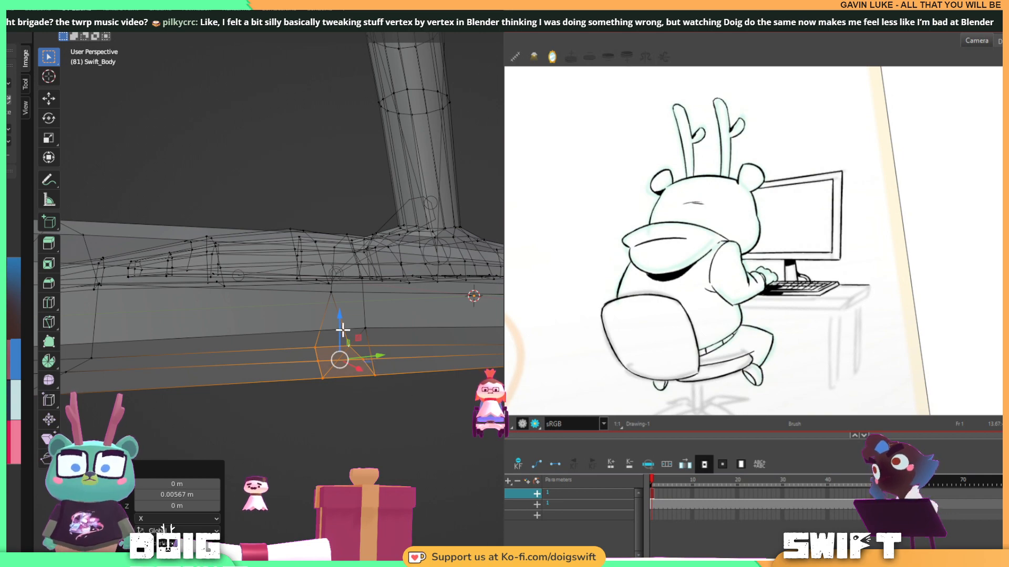
# Adjust the height of the toe's side vertices, raising the one near the tip by 0.001238 m along Z.
pyautogui.moveTo(322, 369); pyautogui.dragTo(200, 340, button='middle')
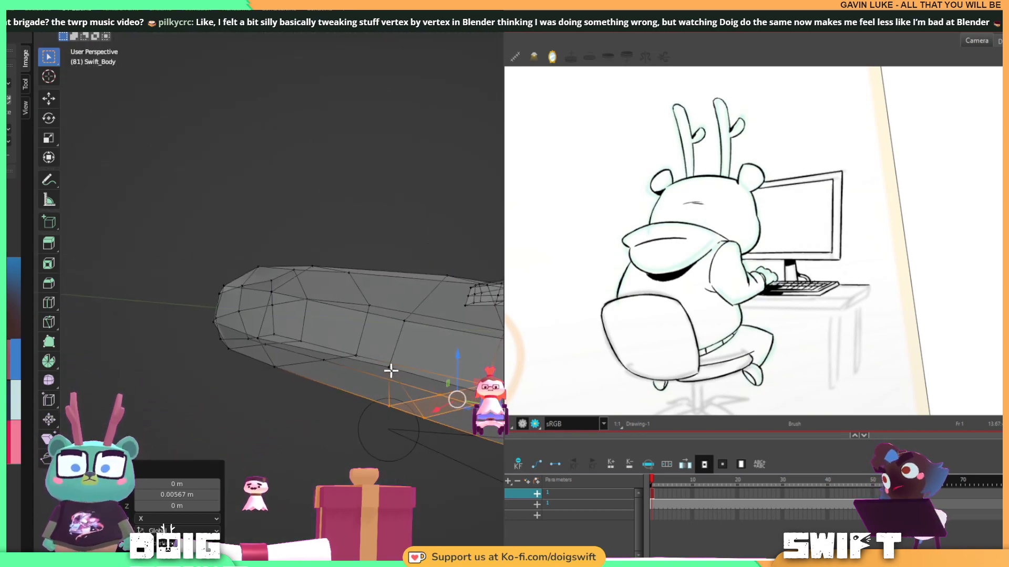
pyautogui.moveTo(388, 323); pyautogui.dragTo(389, 319)
pyautogui.moveTo(266, 342); pyautogui.dragTo(351, 322, button='middle')
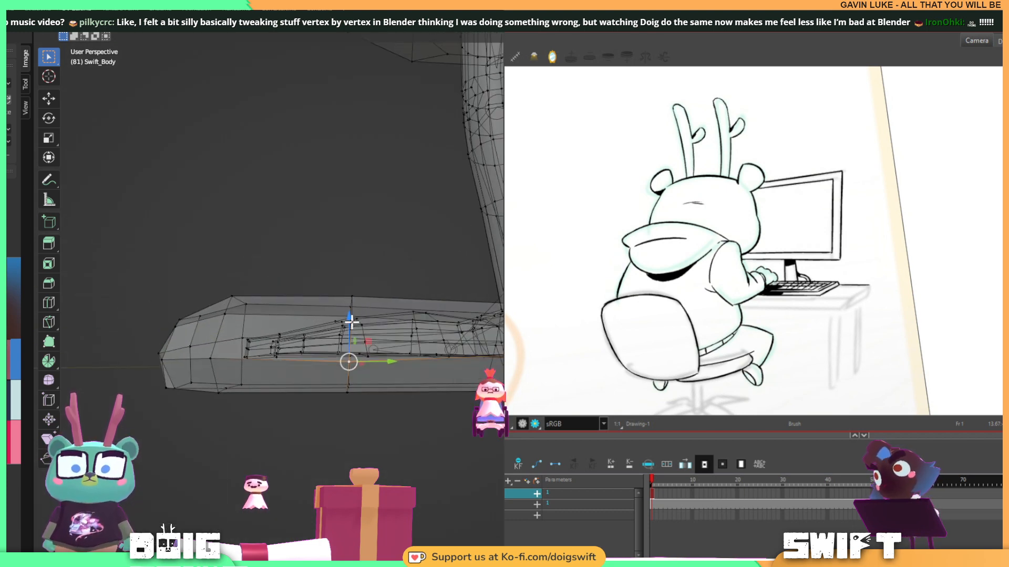
pyautogui.moveTo(350, 322); pyautogui.dragTo(302, 342)
pyautogui.click(210, 359)
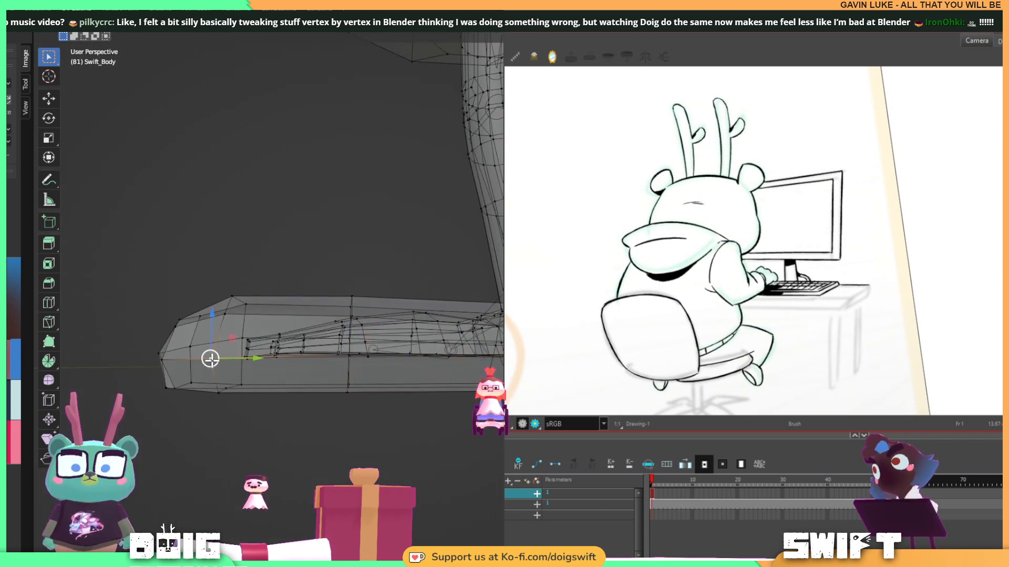
pyautogui.moveTo(212, 326); pyautogui.dragTo(213, 323)
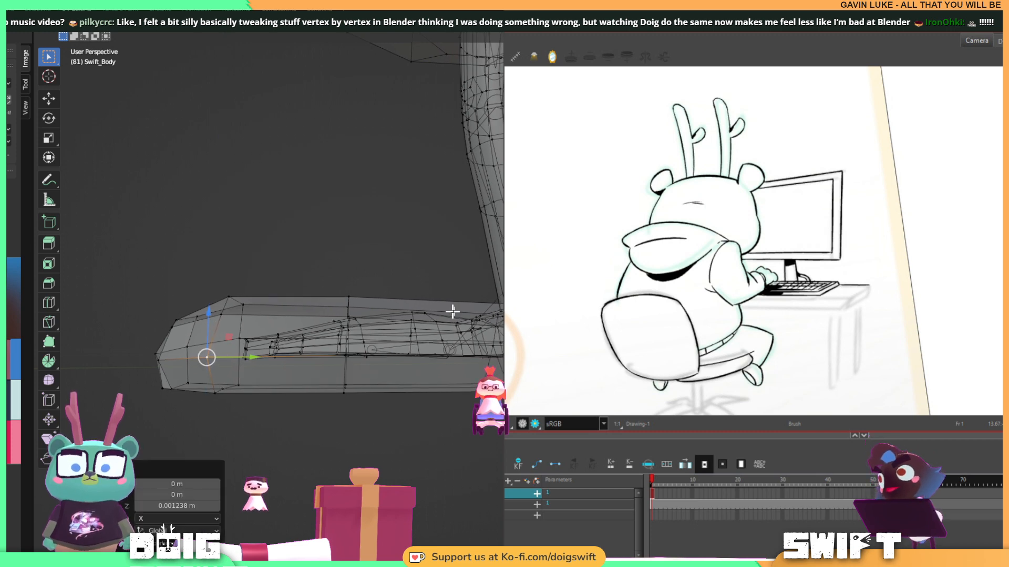
# Slide the cut's bottom vertex on the toe by a factor of 0.061, and ink along the monitor's upper frame edge in Harmony.
pyautogui.moveTo(451, 310); pyautogui.dragTo(367, 463, button='middle')
pyautogui.click(347, 476)
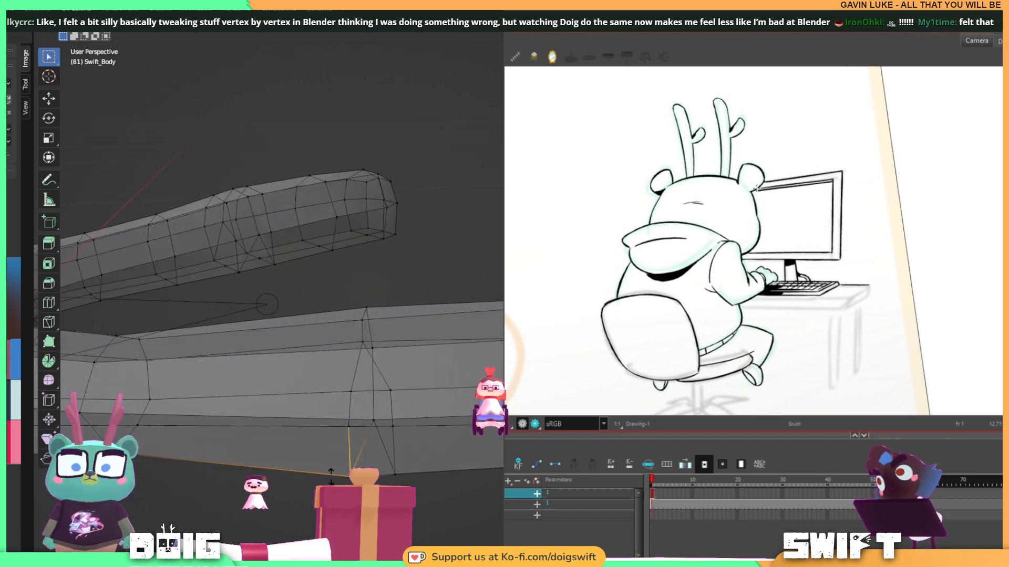
pyautogui.moveTo(331, 476); pyautogui.dragTo(324, 467)
pyautogui.moveTo(827, 177); pyautogui.dragTo(773, 188)
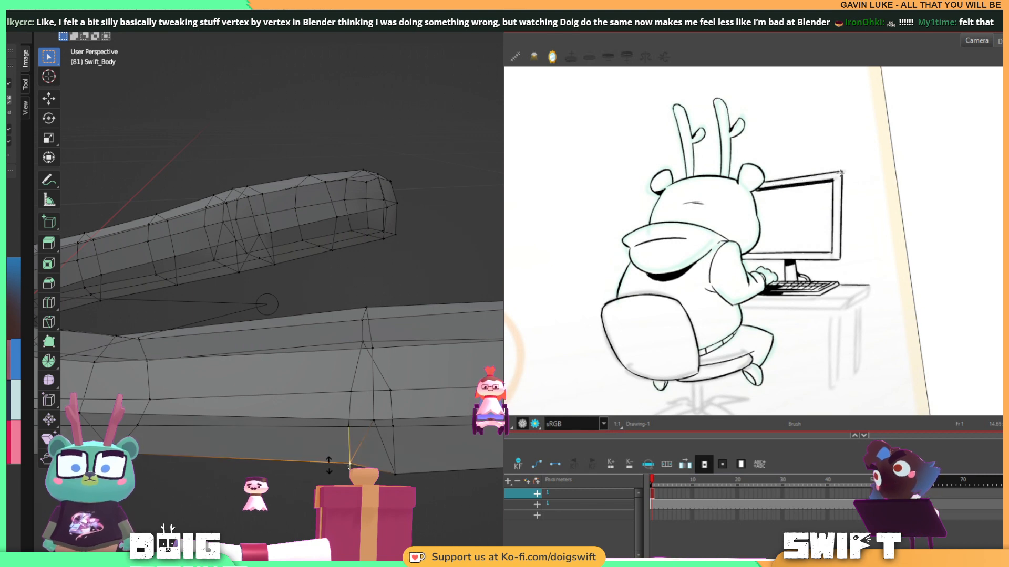
pyautogui.click(317, 471)
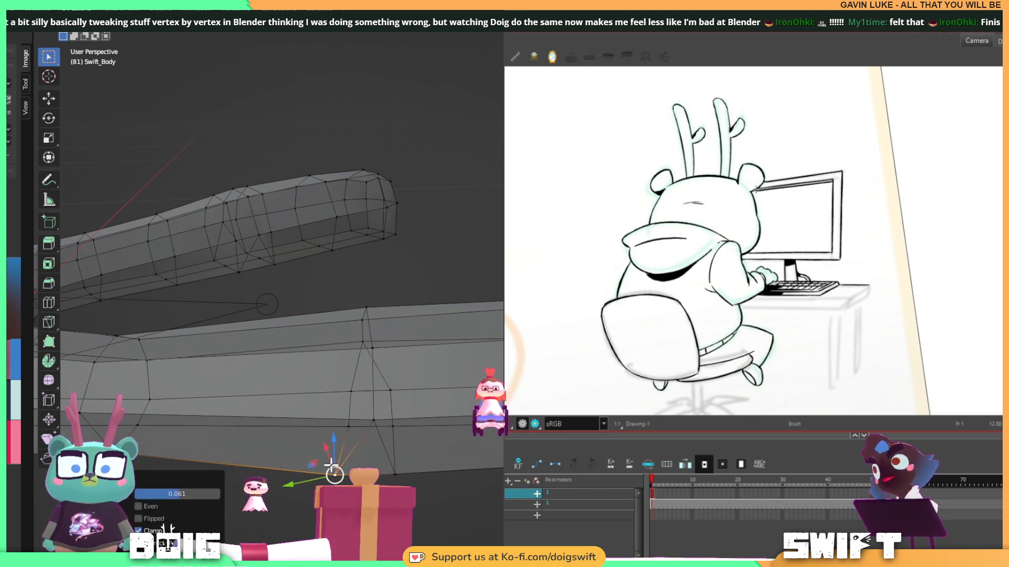
# Move the toe's bottom cut vertex by 0.000596 m in X, -0.000482 m in Y and 0.001884 m in Z.
pyautogui.press('g')
pyautogui.click(365, 461)
pyautogui.moveTo(383, 416); pyautogui.dragTo(373, 389, button='middle')
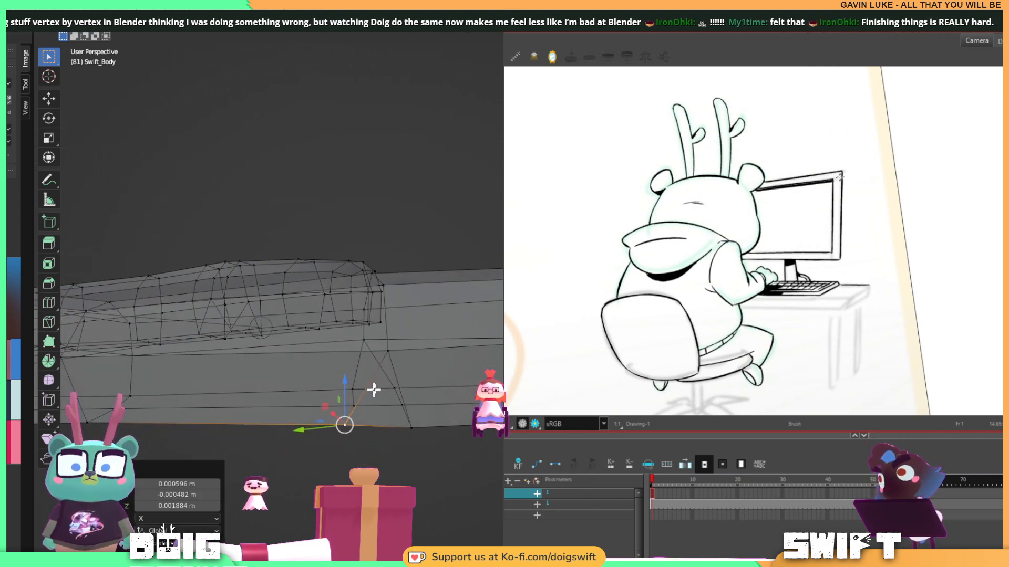
# Move the two vertices above it by 0.001463, 0.00399, 0 m and by 0.000945, 0.002629, -0.000698 m.
pyautogui.click(355, 408)
pyautogui.press('g')
pyautogui.click(348, 408)
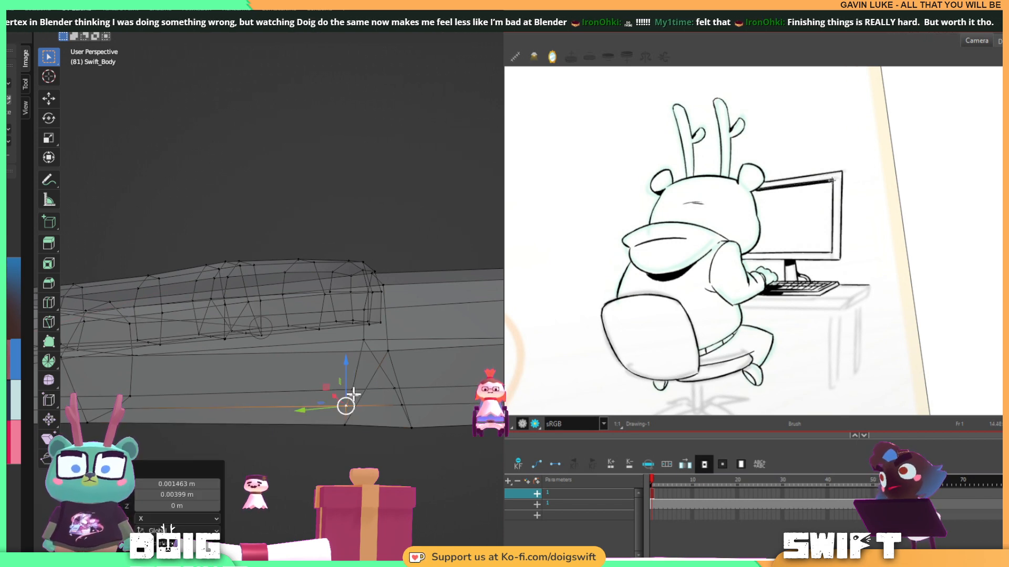
pyautogui.click(355, 389)
pyautogui.click(350, 390)
pyautogui.moveTo(351, 389); pyautogui.dragTo(380, 361, button='middle')
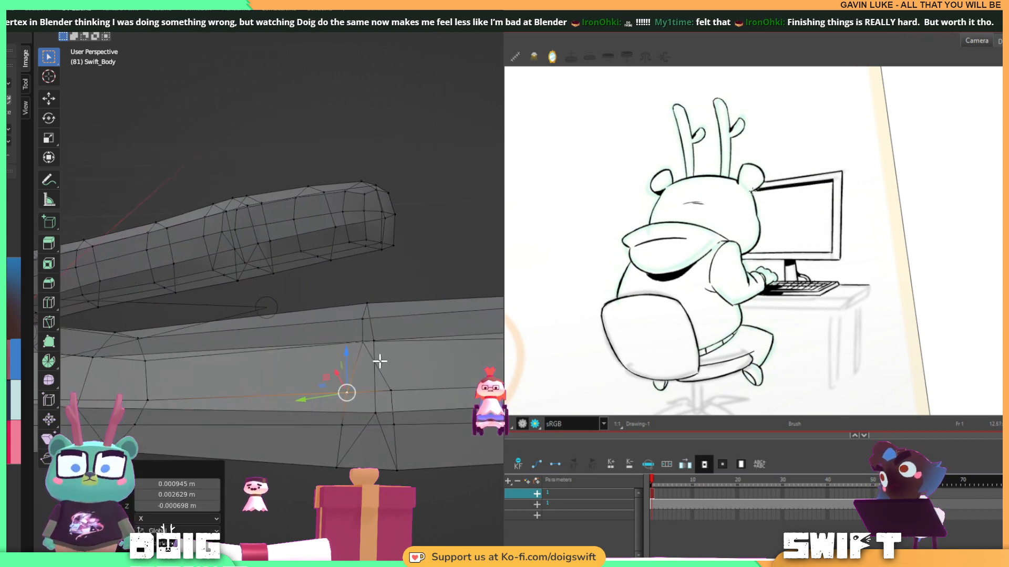
# Knife-cut a second ring of edges around the toe beside its middle loop, starting from the underside and crossing the top.
pyautogui.click(49, 320)
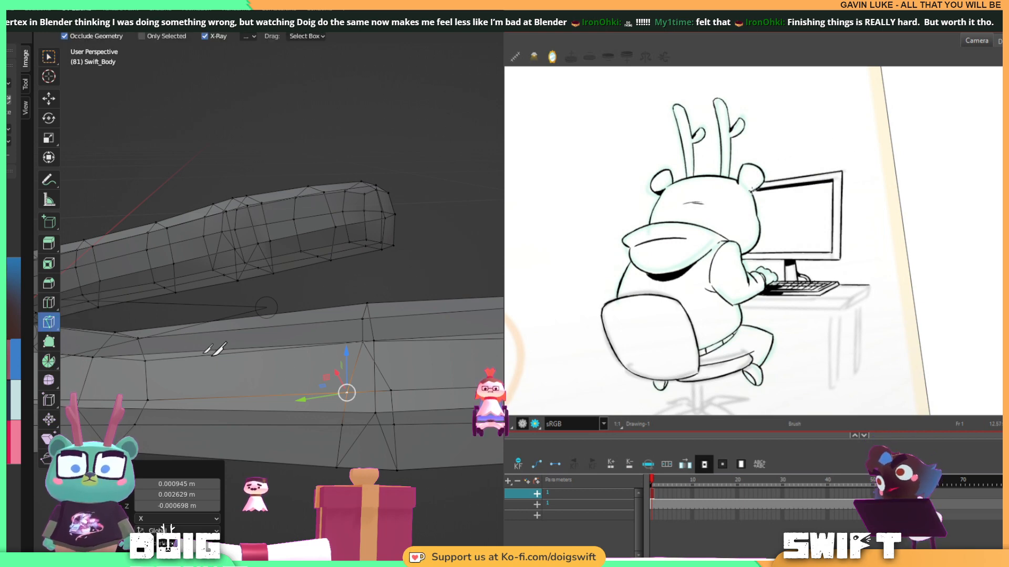
pyautogui.click(336, 467)
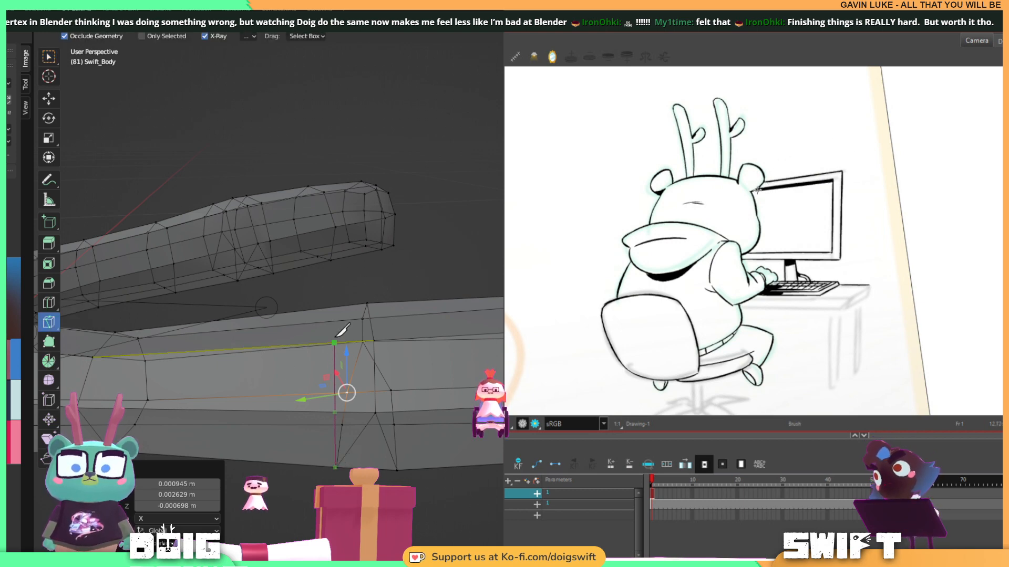
pyautogui.click(339, 307)
pyautogui.moveTo(319, 295); pyautogui.dragTo(426, 319, button='middle')
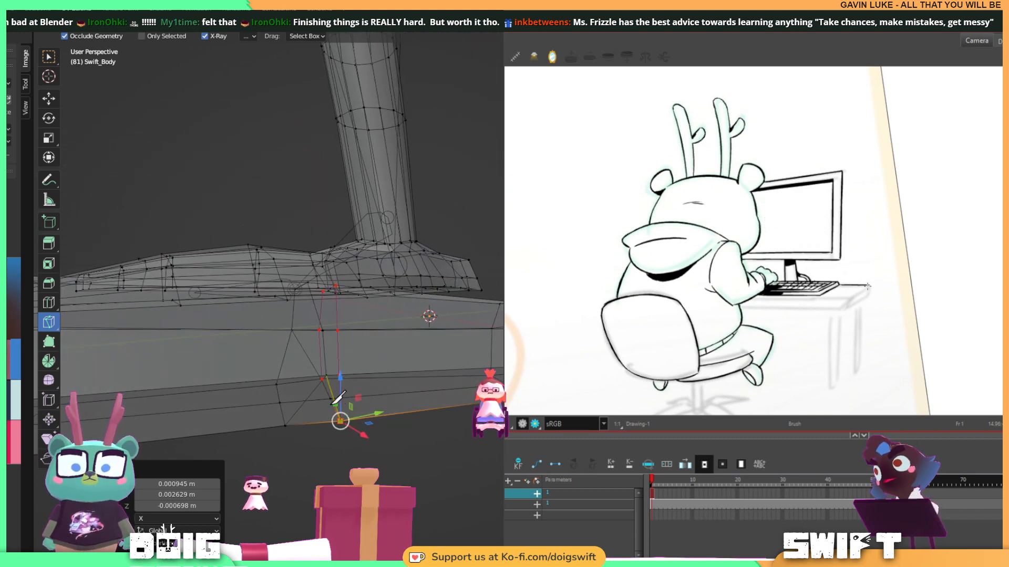
# Knife-cut additional edges across the long limb of the Swift_Body mesh, closing a new loop beside the existing cuts.
pyautogui.press('Return')
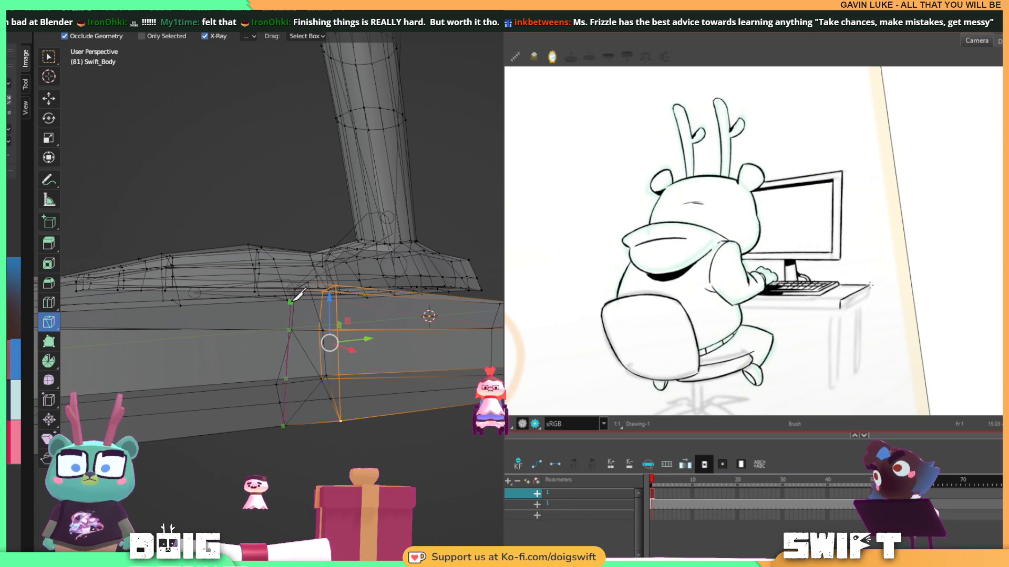
pyautogui.scroll(3, 293, 320)
pyautogui.click(297, 366)
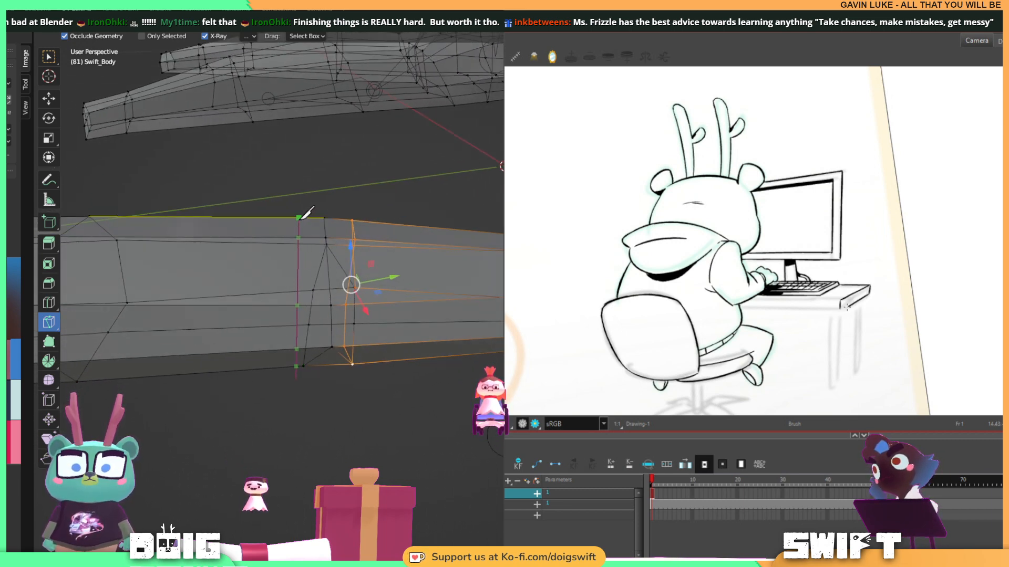
pyautogui.moveTo(277, 227); pyautogui.dragTo(488, 232, button='middle')
pyautogui.moveTo(399, 432); pyautogui.dragTo(466, 336, button='middle')
pyautogui.click(430, 404)
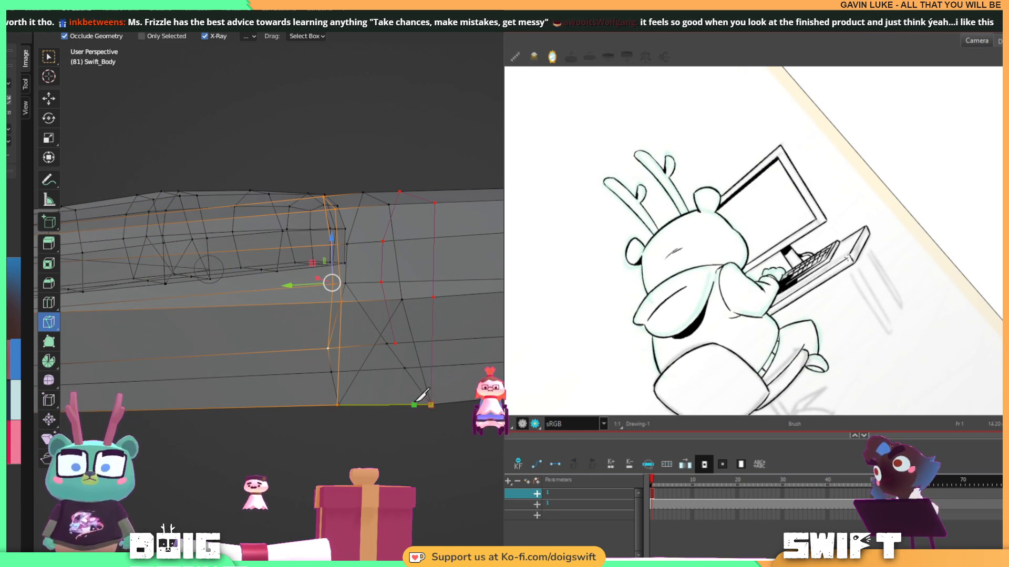
pyautogui.press('Return')
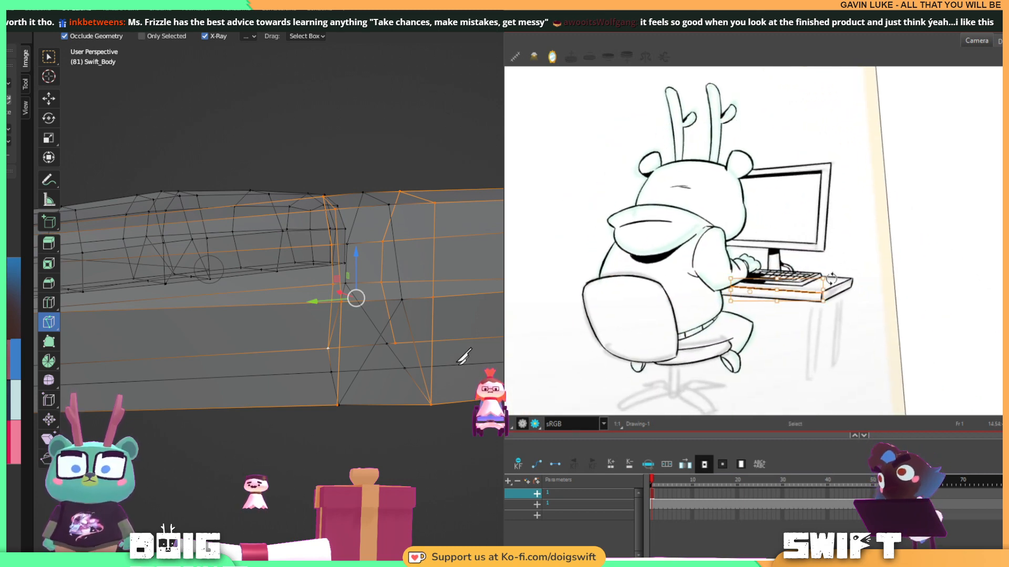
# Nudge two lower vertices of the newly cut loop about 0.005 m and 0.004 m along negative Y to straighten its edge.
pyautogui.click(50, 55)
pyautogui.click(425, 154)
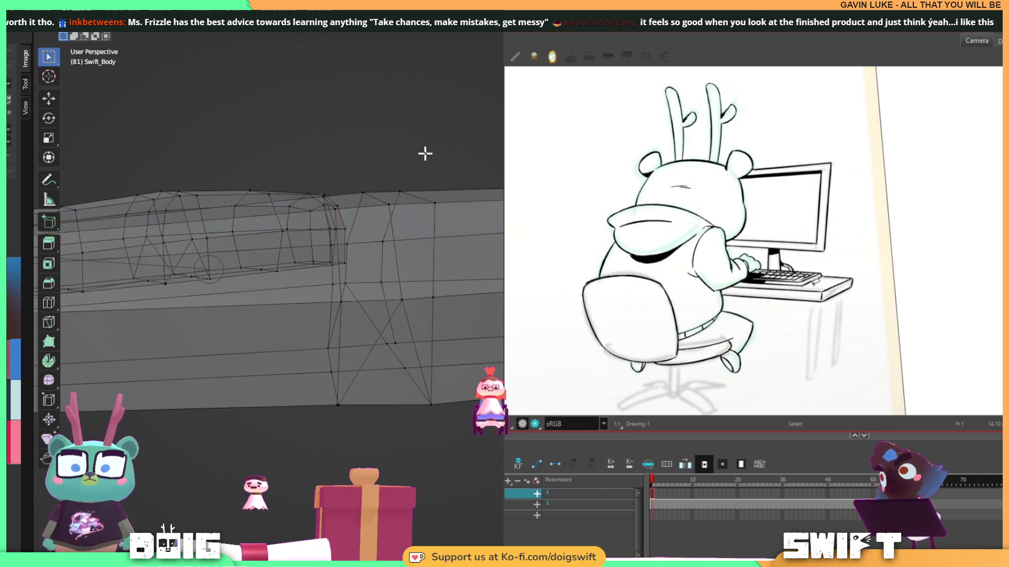
pyautogui.moveTo(425, 153)
pyautogui.mouseDown(button='middle')
pyautogui.moveTo(356, 216)
pyautogui.moveTo(354, 273)
pyautogui.moveTo(359, 226)
pyautogui.mouseUp(button='middle')
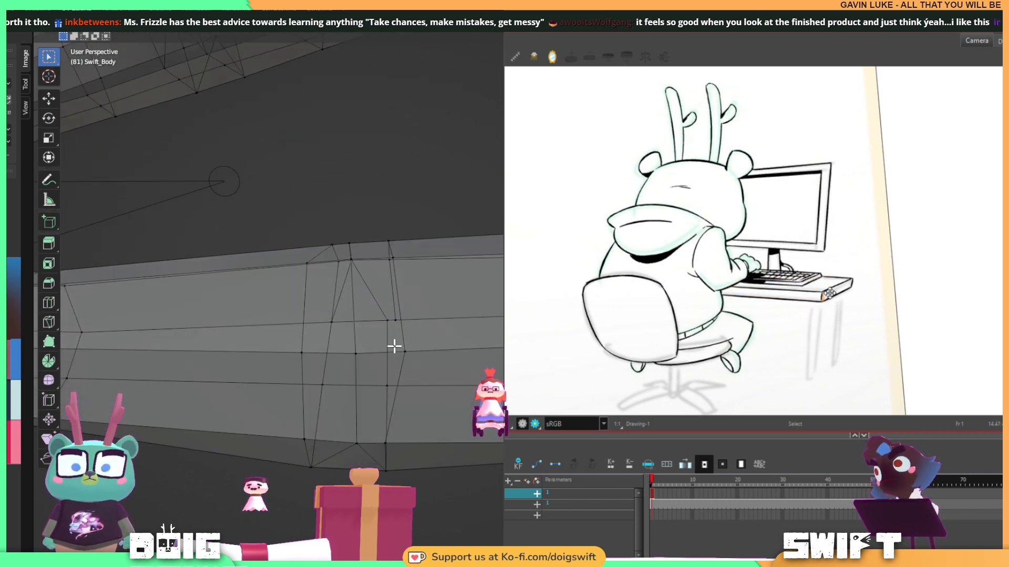
pyautogui.moveTo(418, 405); pyautogui.dragTo(392, 326, button='middle')
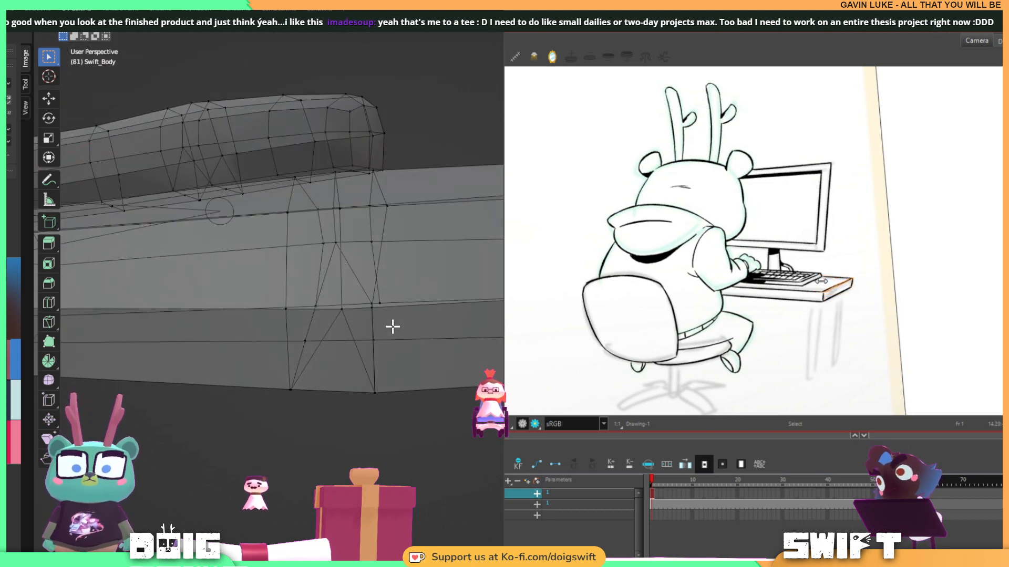
pyautogui.click(372, 308)
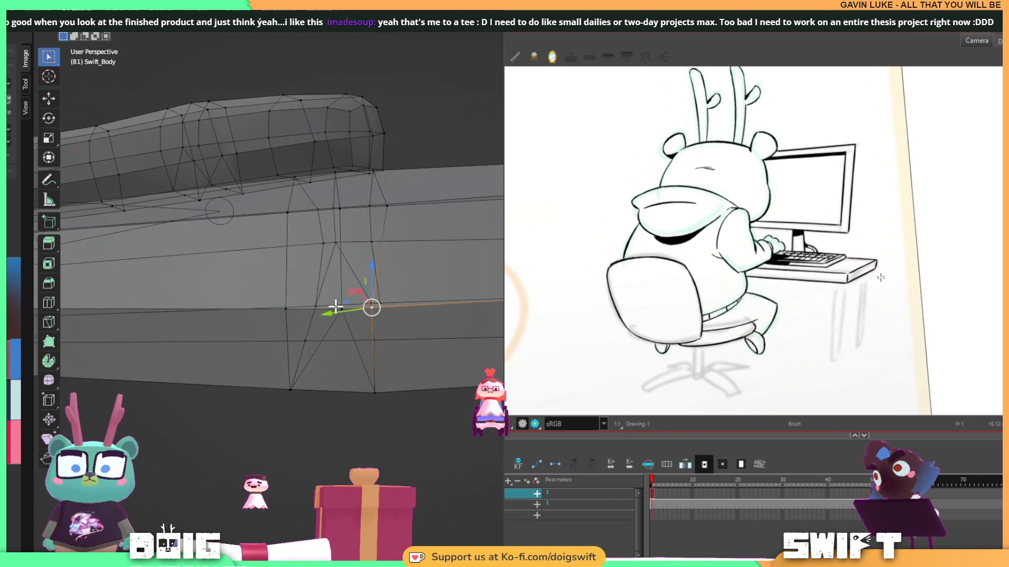
pyautogui.press('g')
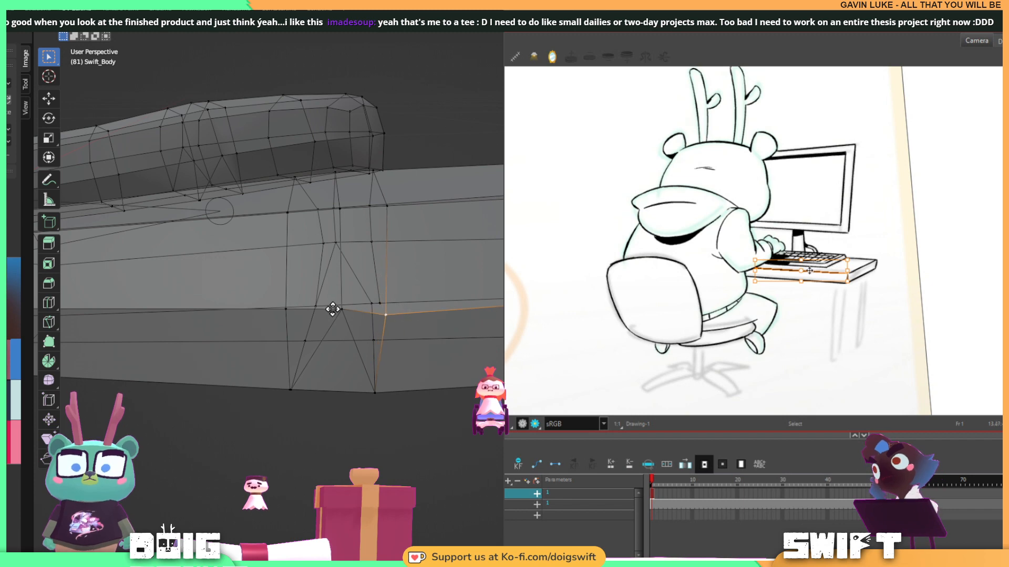
pyautogui.click(334, 302)
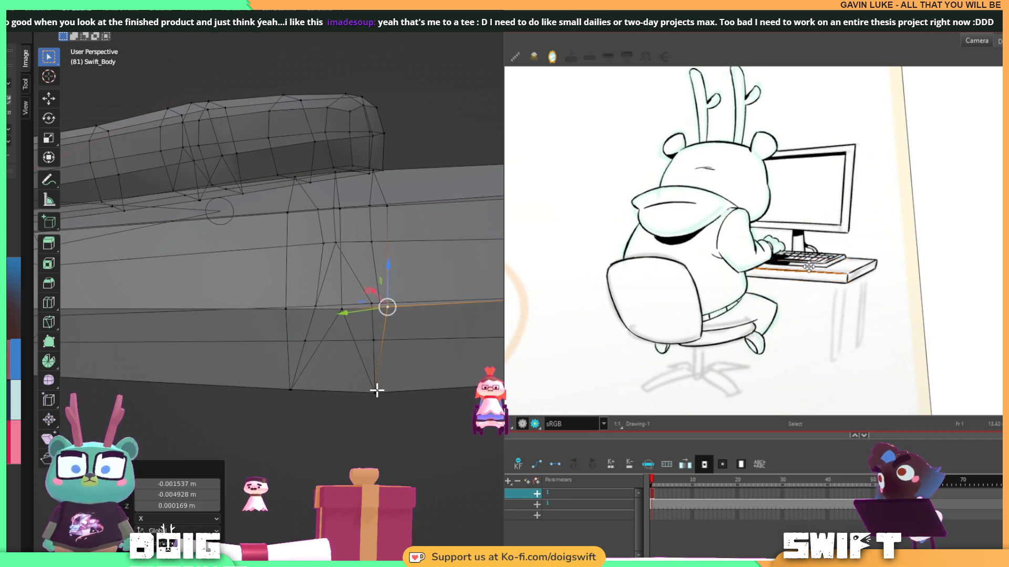
pyautogui.click(376, 391)
pyautogui.press('g')
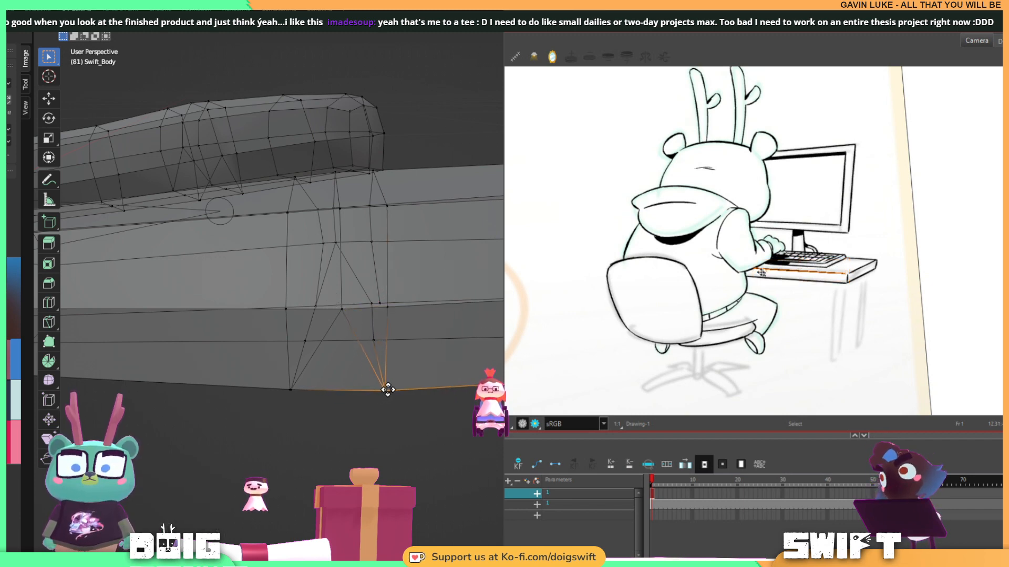
pyautogui.click(384, 388)
# Shift the loop's mid-height vertex about 0.003 m along negative Y and slide the vertex above it by about 0.028.
pyautogui.moveTo(389, 272); pyautogui.dragTo(392, 297, button='middle')
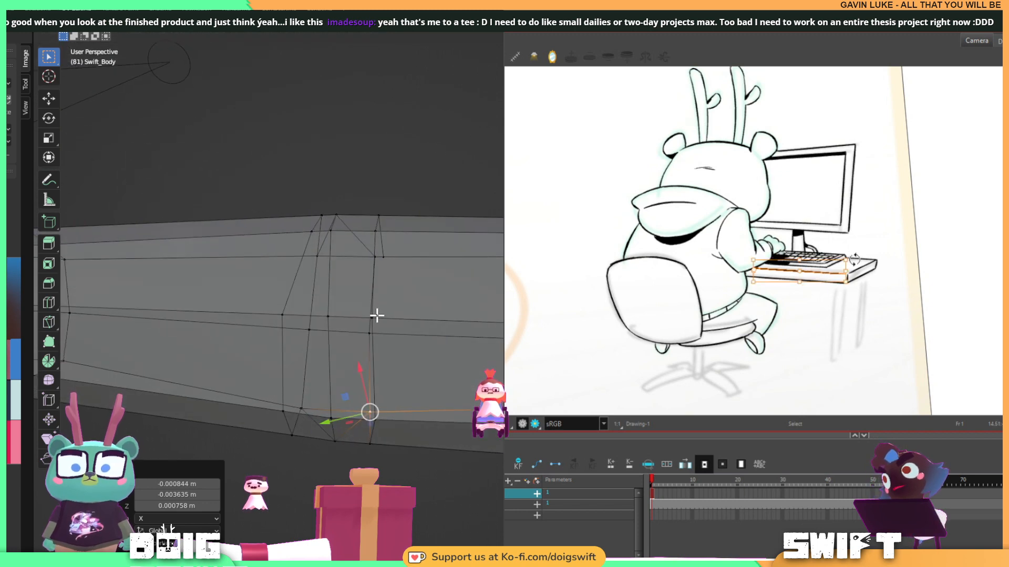
pyautogui.click(376, 313)
pyautogui.press('g')
pyautogui.click(386, 313)
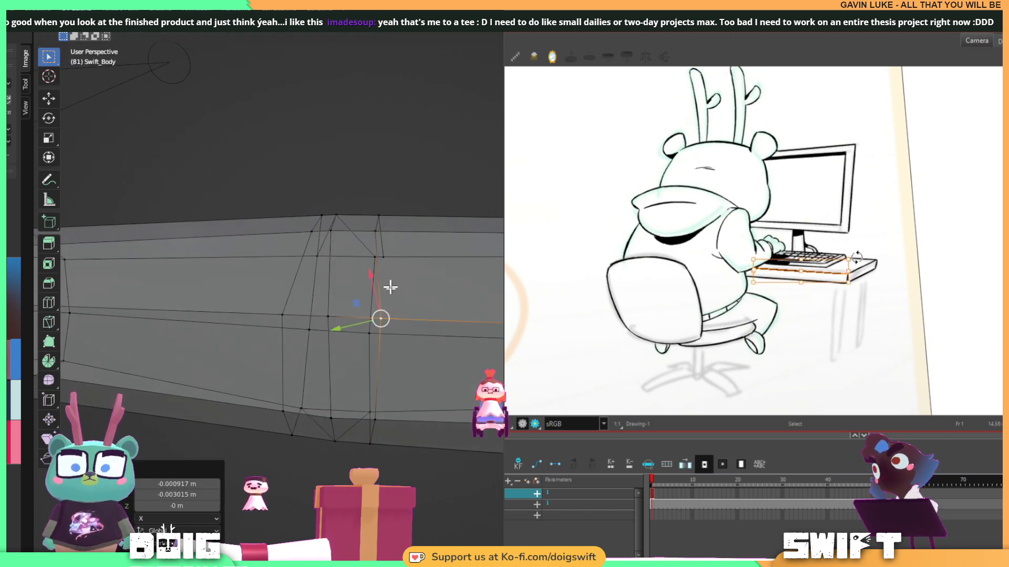
pyautogui.click(375, 229)
pyautogui.press('g')
pyautogui.click(382, 230)
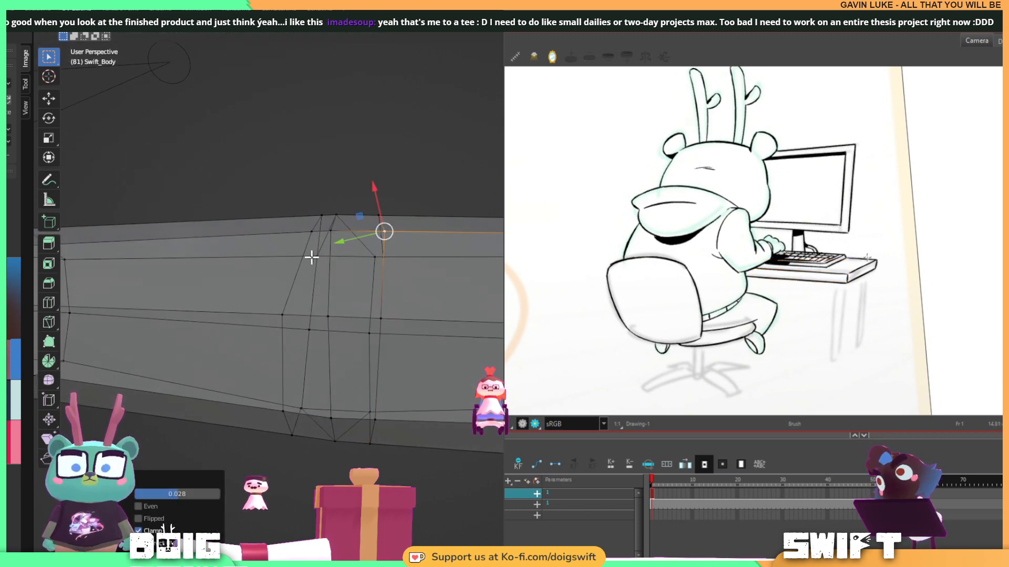
# Slide two vertices on the opposite side of the limb along their edges, away from the neighbouring loop, the second by about 0.065.
pyautogui.moveTo(311, 256); pyautogui.dragTo(368, 262, button='middle')
pyautogui.moveTo(465, 227); pyautogui.dragTo(433, 284, button='middle')
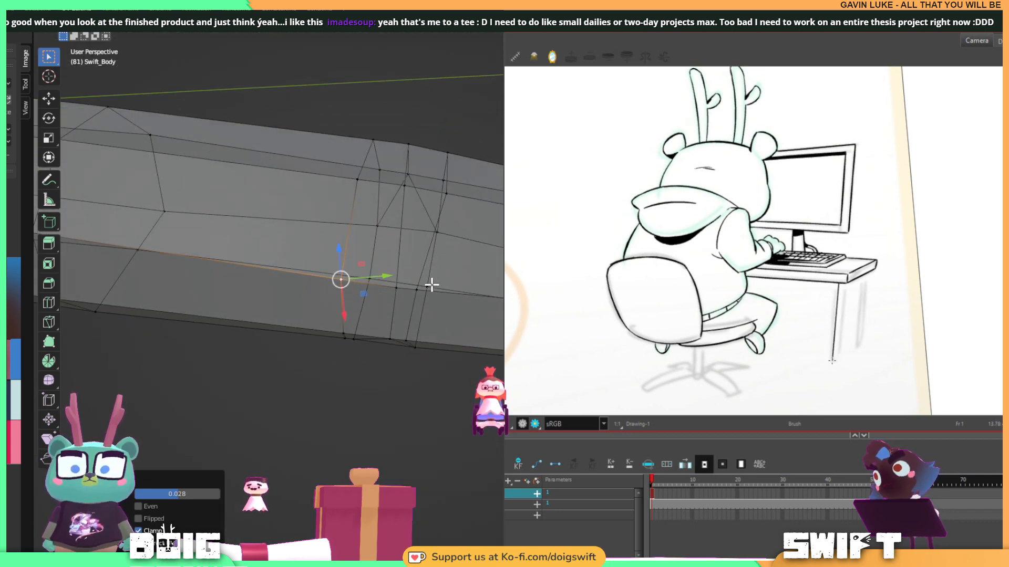
pyautogui.click(412, 291)
pyautogui.press('g')
pyautogui.press('g')
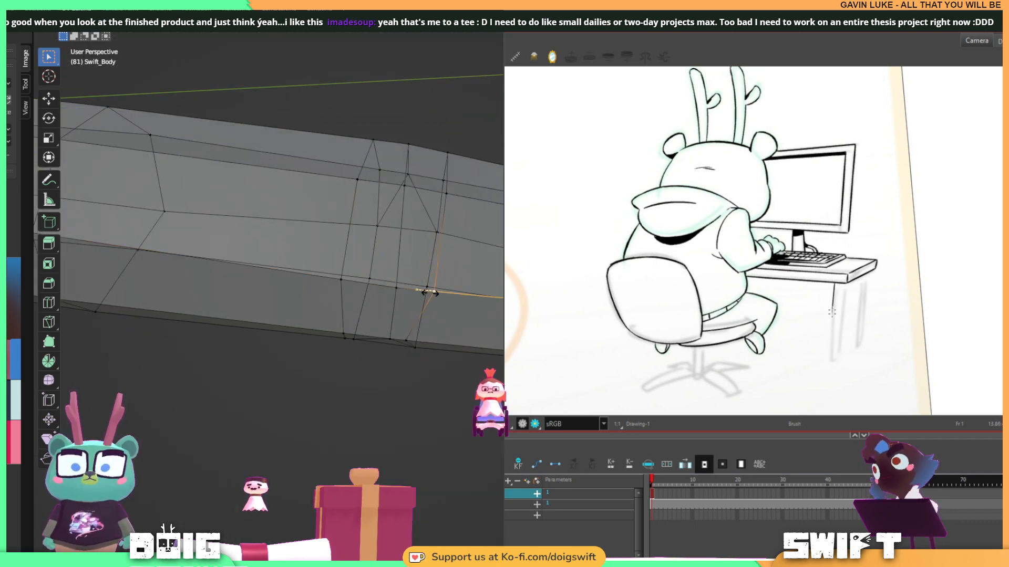
pyautogui.click(428, 290)
pyautogui.moveTo(428, 290); pyautogui.dragTo(413, 267, button='middle')
pyautogui.click(404, 274)
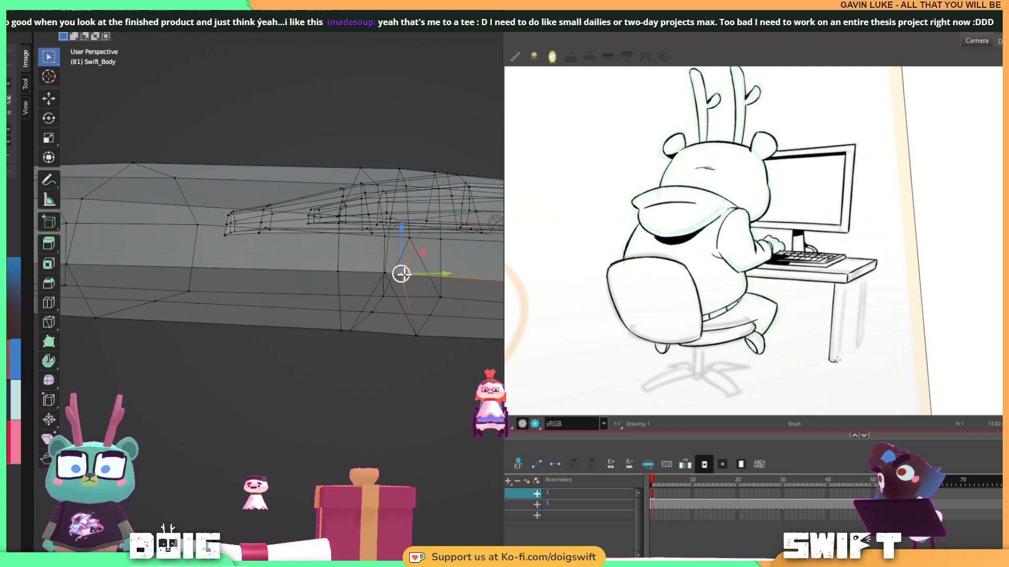
pyautogui.press('g')
pyautogui.press('g')
pyautogui.click(428, 277)
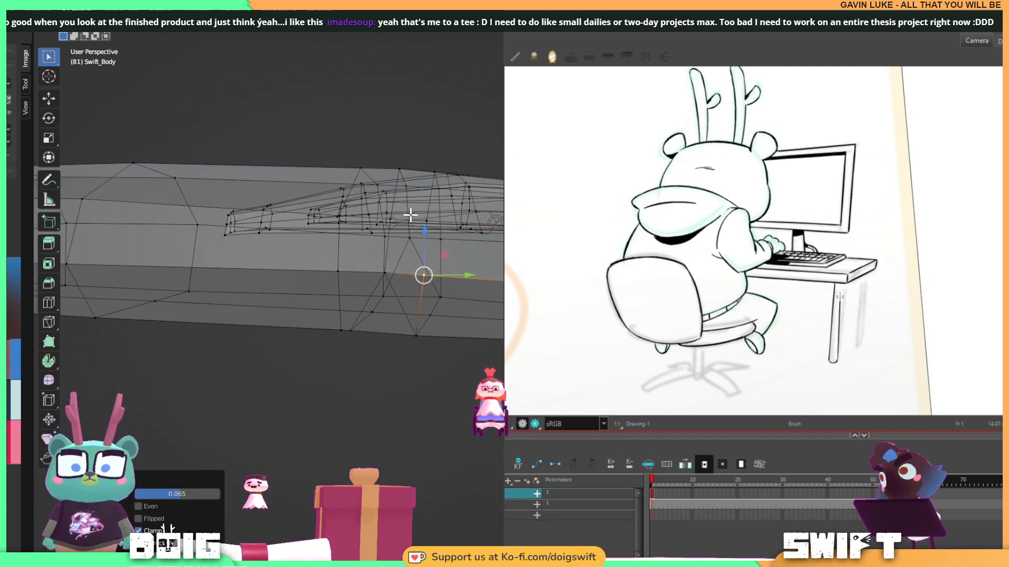
# Merge the two closely spaced vertices on the limb's cut loop using At Last.
pyautogui.moveTo(408, 243); pyautogui.dragTo(360, 269, button='middle')
pyautogui.click(333, 296)
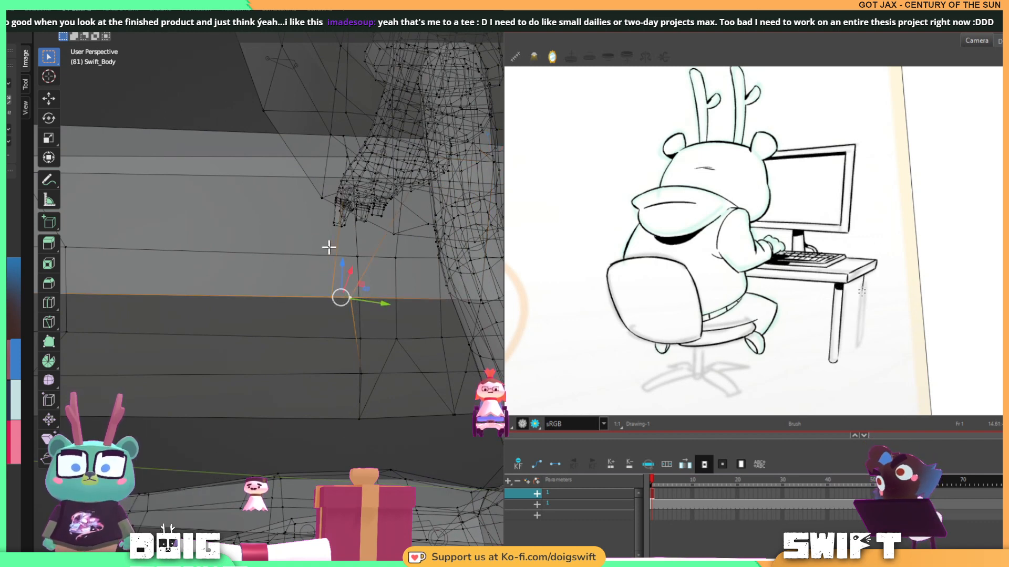
pyautogui.press('m')
pyautogui.click(317, 290)
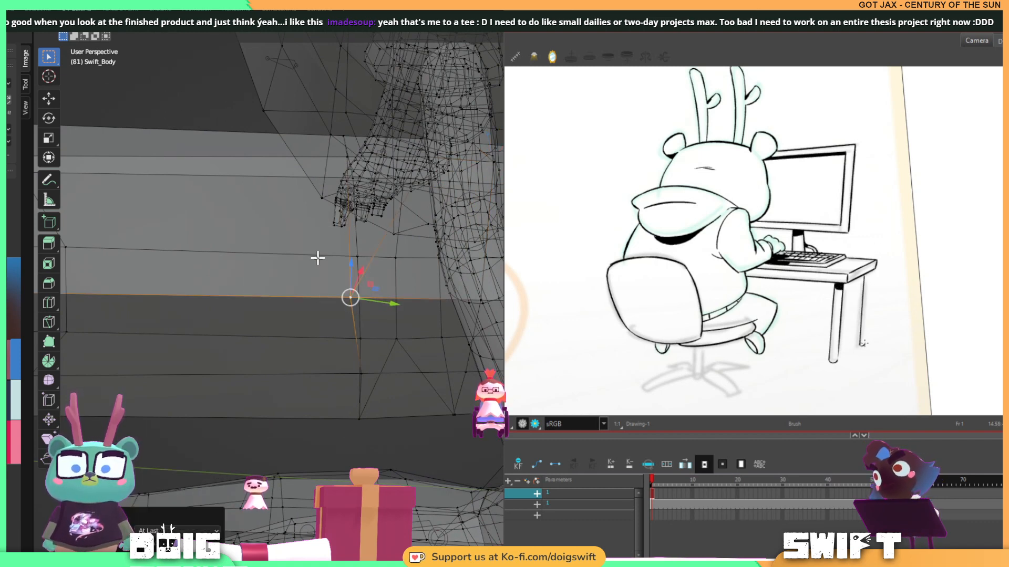
# Select the limb's middle loop of vertices and move it about -0.0026 m along Y.
pyautogui.moveTo(318, 257)
pyautogui.mouseDown(button='middle')
pyautogui.moveTo(372, 254)
pyautogui.moveTo(358, 315)
pyautogui.mouseUp(button='middle')
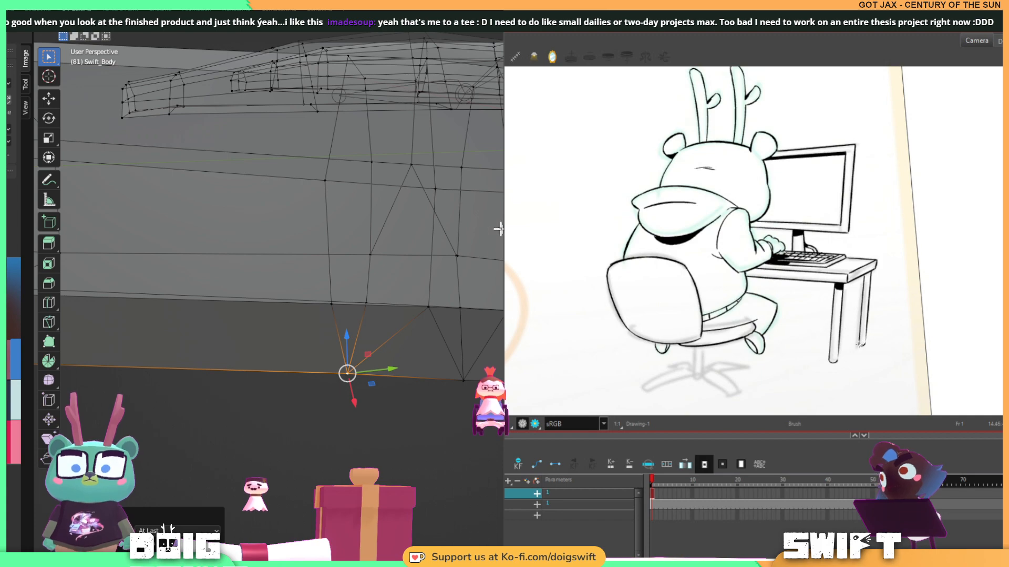
pyautogui.moveTo(498, 229)
pyautogui.mouseDown(button='middle')
pyautogui.moveTo(367, 299)
pyautogui.moveTo(365, 252)
pyautogui.moveTo(374, 243)
pyautogui.moveTo(373, 261)
pyautogui.moveTo(394, 203)
pyautogui.mouseUp(button='middle')
pyautogui.click(382, 101)
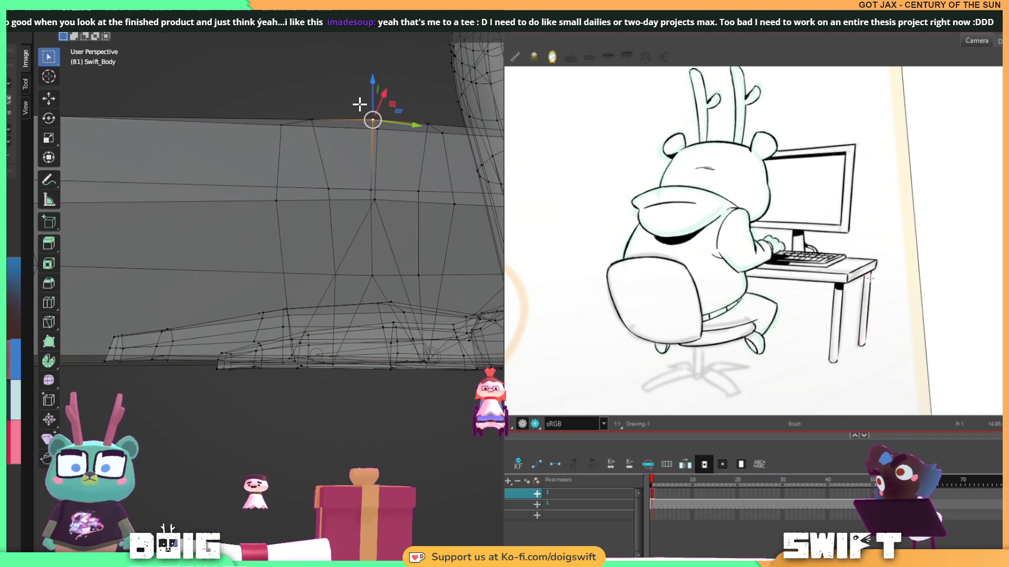
pyautogui.moveTo(359, 104); pyautogui.dragTo(361, 282)
pyautogui.moveTo(401, 171); pyautogui.dragTo(407, 198, button='middle')
pyautogui.moveTo(414, 173); pyautogui.dragTo(403, 173)
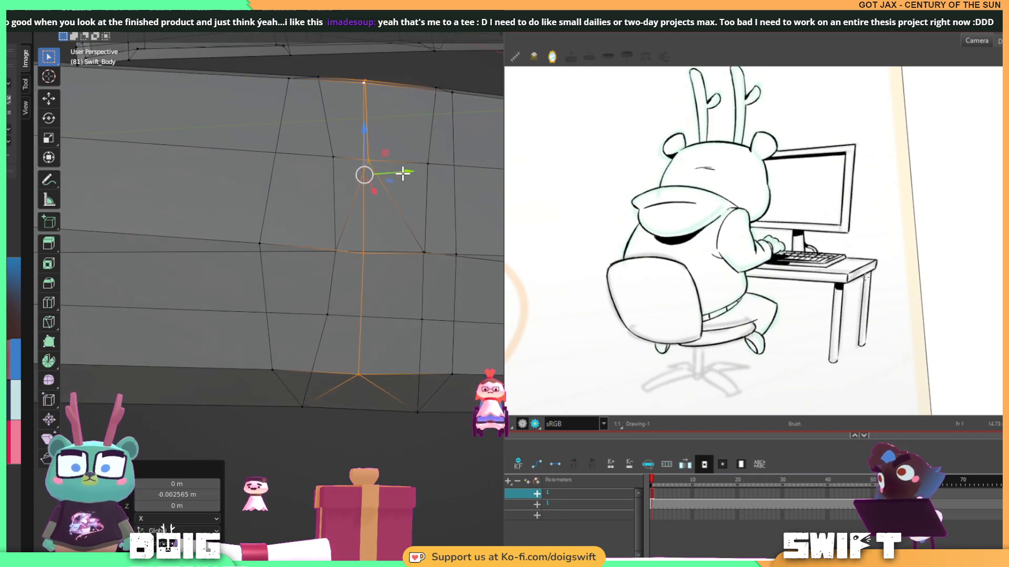
# Slide the selected middle loop along the limb to centre it between its two neighbouring loops.
pyautogui.moveTo(412, 220); pyautogui.dragTo(330, 282, button='middle')
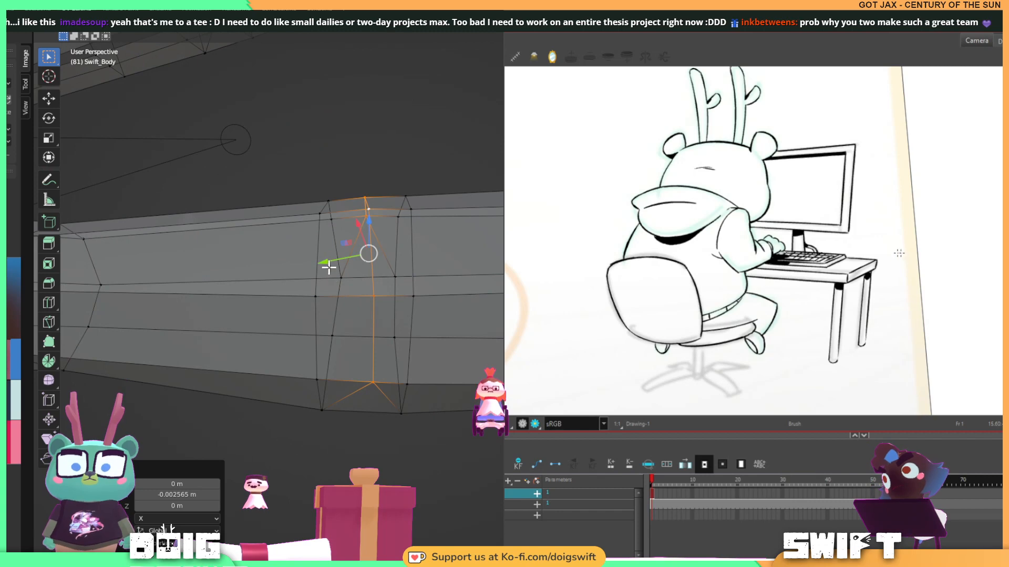
pyautogui.press('g')
pyautogui.press('g')
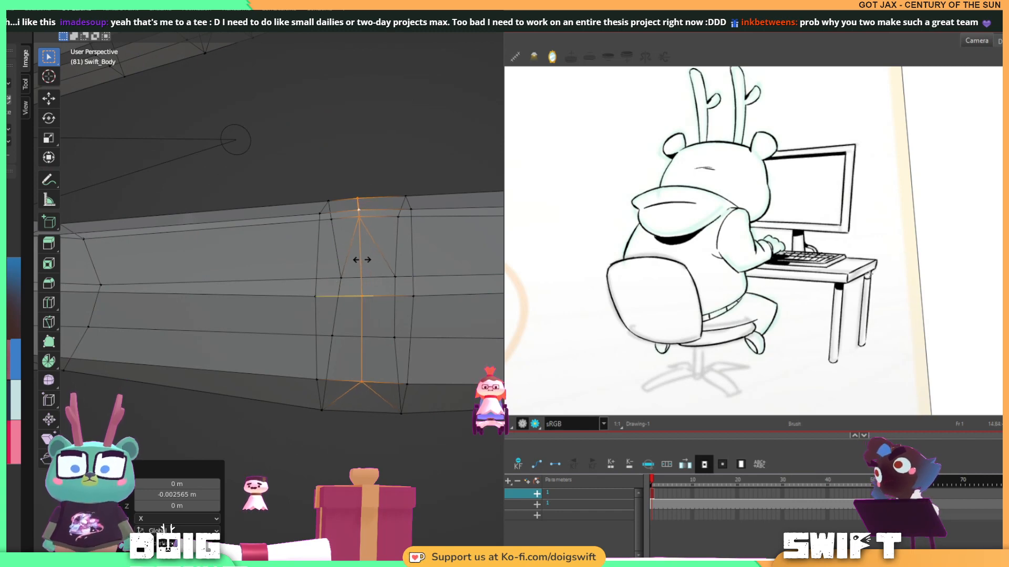
pyautogui.click(361, 259)
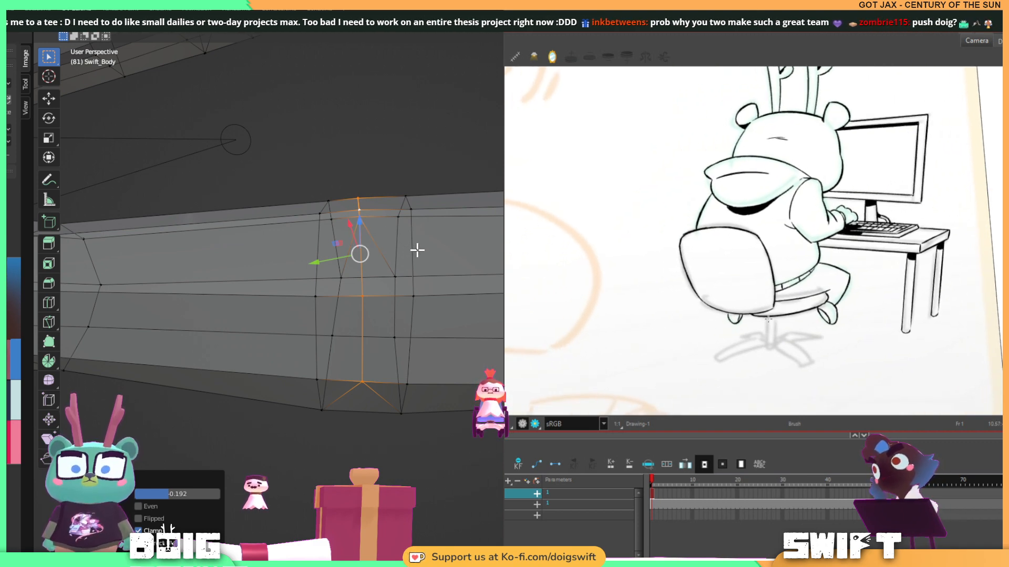
# Slide two individual vertices of the middle loop along their edges by about 0.206 and 0.125 to even out the spacing.
pyautogui.moveTo(466, 254); pyautogui.dragTo(210, 268, button='middle')
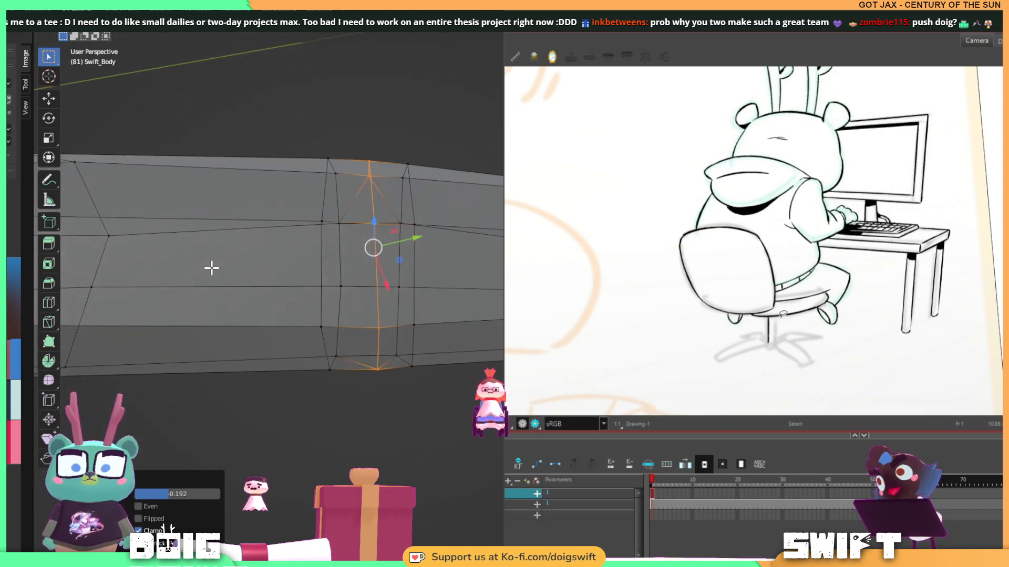
pyautogui.click(378, 328)
pyautogui.press('g')
pyautogui.press('g')
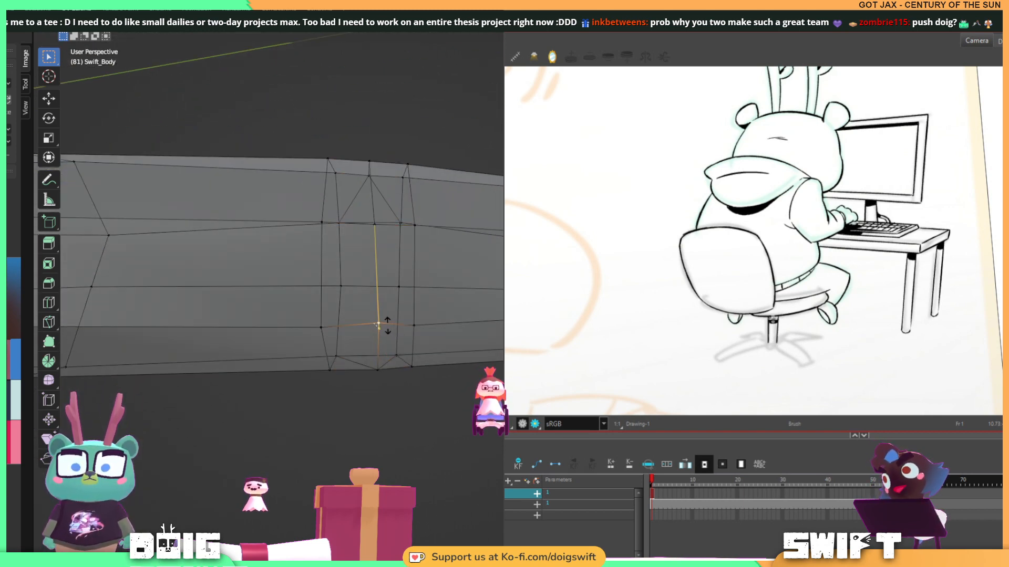
pyautogui.click(384, 330)
pyautogui.moveTo(382, 229); pyautogui.dragTo(379, 198, button='middle')
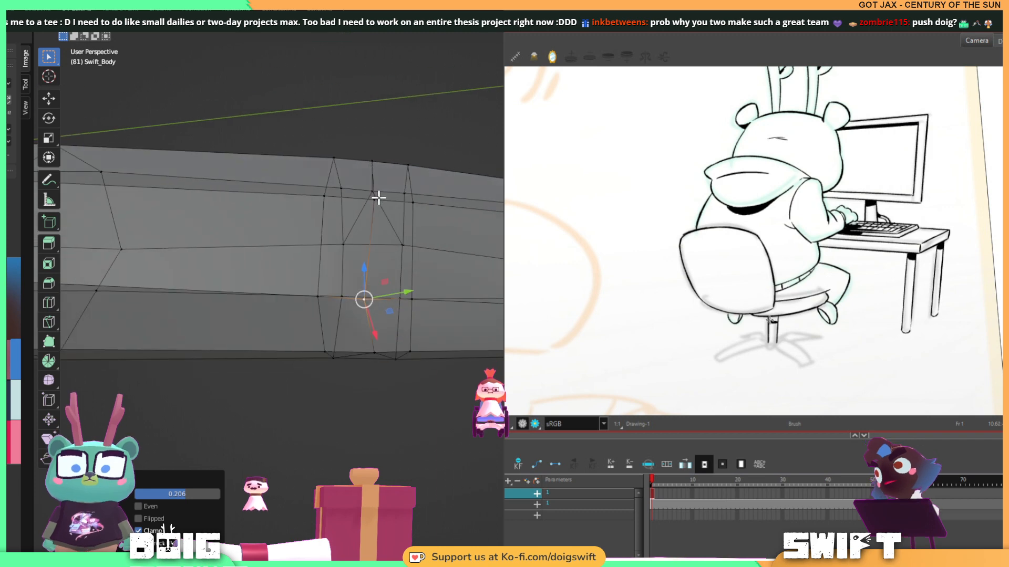
pyautogui.click(379, 197)
pyautogui.press('g')
pyautogui.press('g')
pyautogui.click(374, 197)
# Slide the middle loop's vertex near the limb's lower edge by about 0.175 to align it with the loop.
pyautogui.moveTo(383, 299); pyautogui.dragTo(379, 338, button='middle')
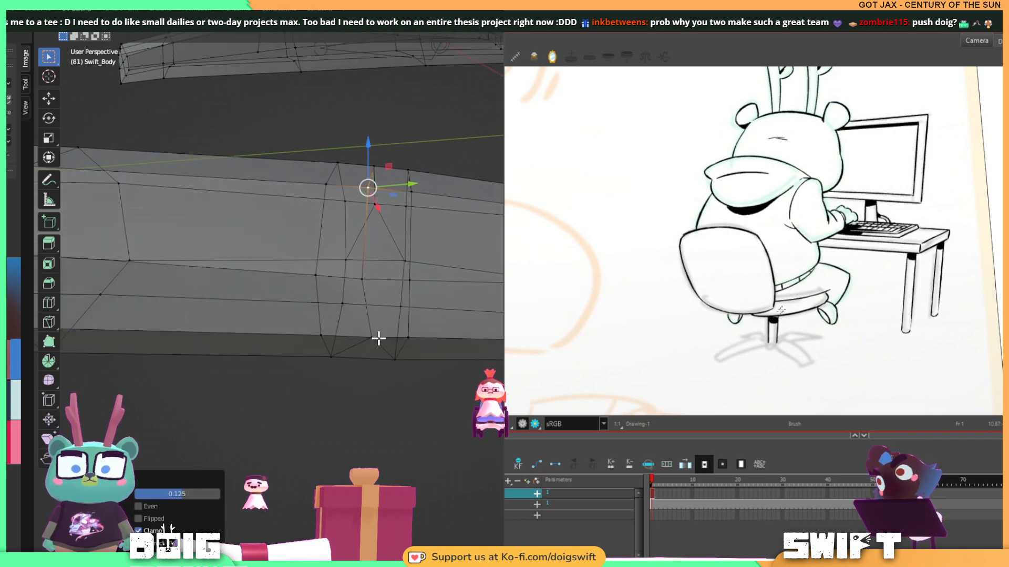
pyautogui.click(372, 338)
pyautogui.press('g')
pyautogui.press('g')
pyautogui.click(362, 337)
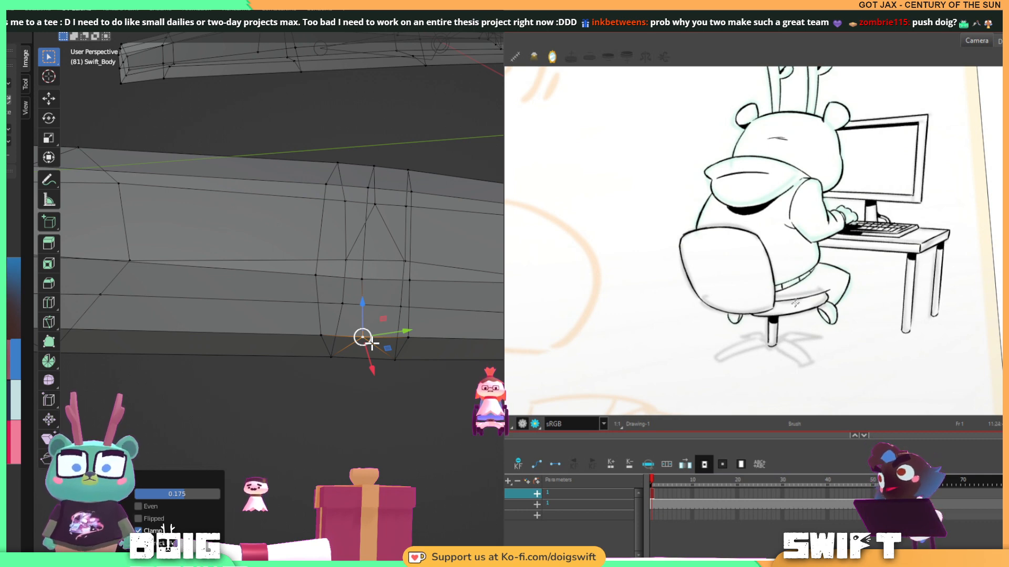
# Switch to the Toon Boom Harmony drawing and ink one foot of the swivel chair's base over the rough sketch.
pyautogui.hotkey('alt', 's')
pyautogui.hotkey('ctrl', 'z')
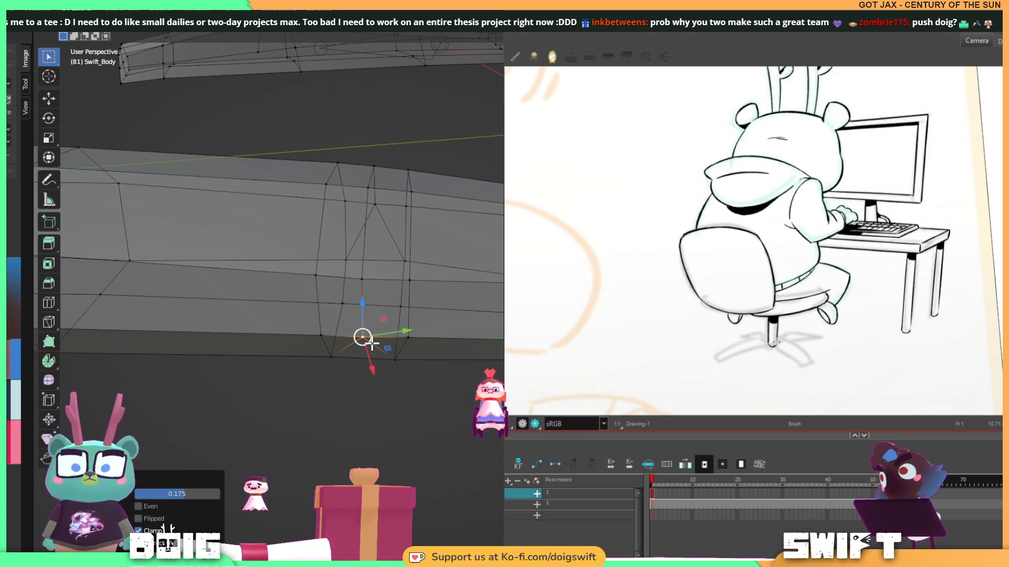
pyautogui.moveTo(810, 351)
pyautogui.keyDown('ctrl'); pyautogui.keyDown('alt'); pyautogui.mouseDown()
pyautogui.moveTo(865, 308)
pyautogui.moveTo(873, 263)
pyautogui.mouseUp(); pyautogui.keyUp('alt'); pyautogui.keyUp('ctrl')
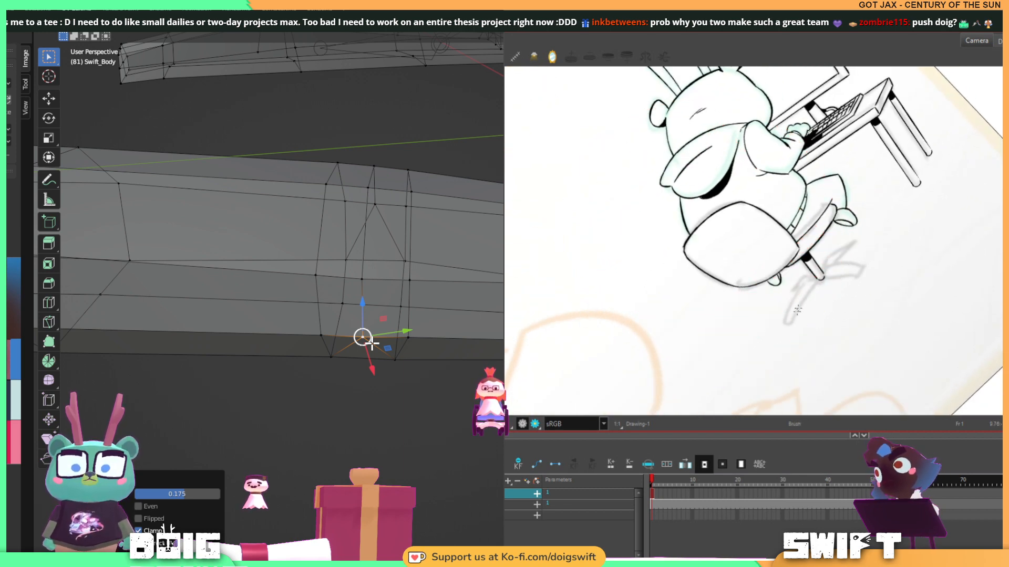
pyautogui.moveTo(791, 324); pyautogui.dragTo(815, 284)
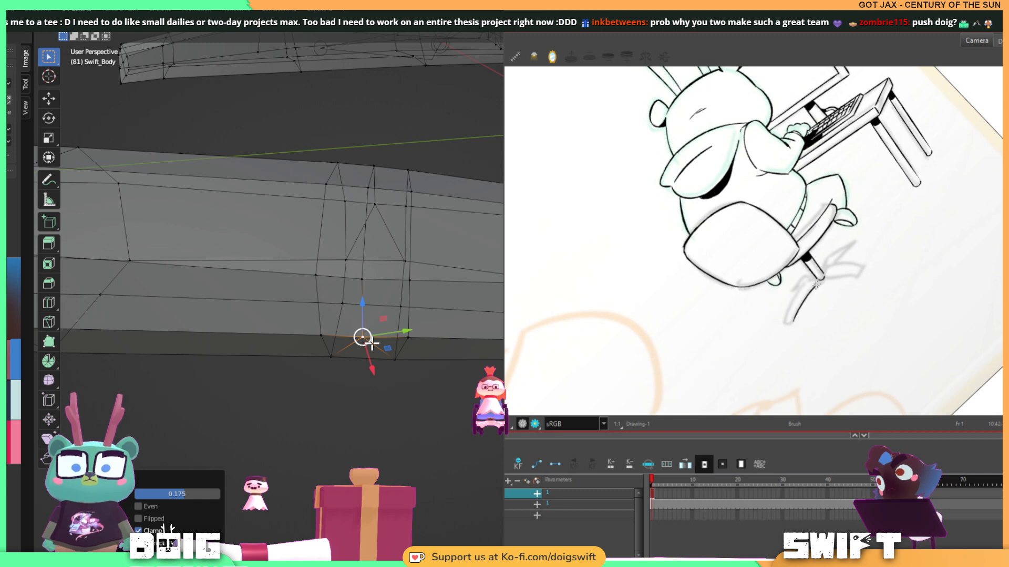
pyautogui.moveTo(792, 324); pyautogui.dragTo(816, 284)
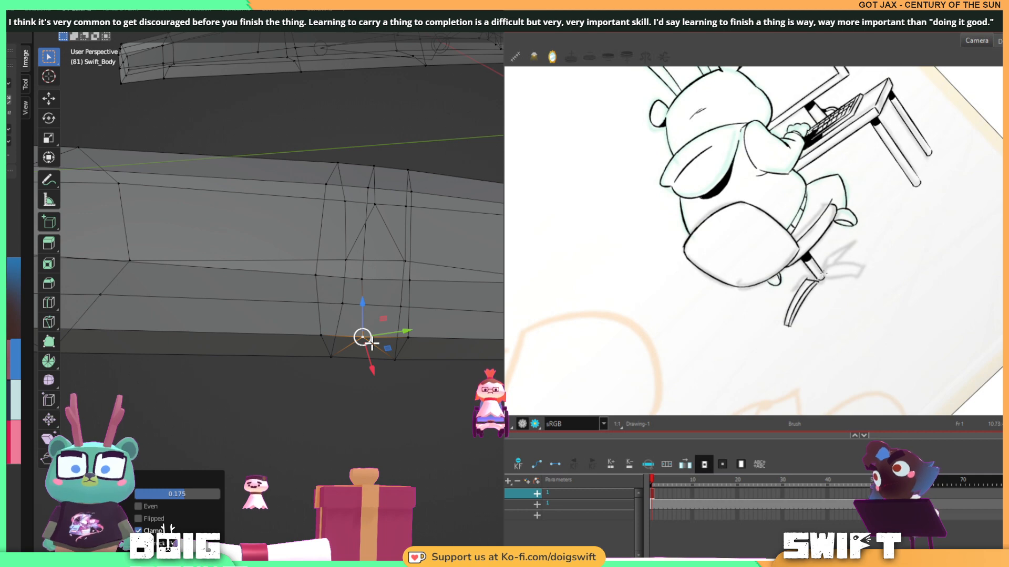
# Slide the loop on the tip side of the toe's three close loops away from the middle loop.
pyautogui.hotkey('alt', 's')
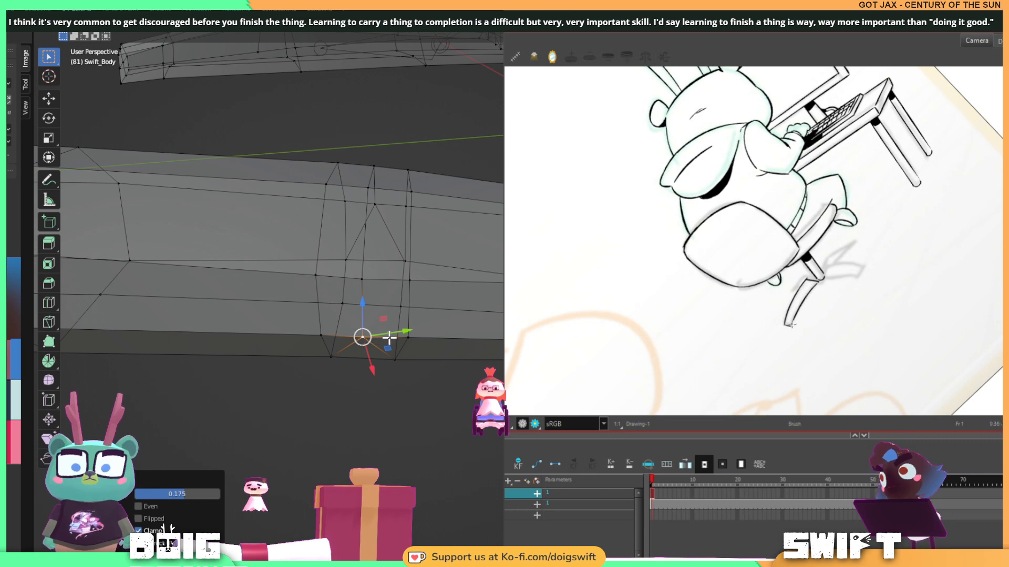
pyautogui.moveTo(408, 329)
pyautogui.mouseDown(button='middle')
pyautogui.moveTo(394, 279)
pyautogui.moveTo(397, 347)
pyautogui.moveTo(396, 326)
pyautogui.moveTo(376, 323)
pyautogui.moveTo(349, 180)
pyautogui.moveTo(267, 227)
pyautogui.moveTo(158, 236)
pyautogui.moveTo(135, 221)
pyautogui.moveTo(214, 225)
pyautogui.moveTo(294, 253)
pyautogui.moveTo(279, 273)
pyautogui.moveTo(374, 221)
pyautogui.moveTo(392, 230)
pyautogui.moveTo(369, 212)
pyautogui.moveTo(383, 216)
pyautogui.moveTo(374, 265)
pyautogui.moveTo(381, 241)
pyautogui.moveTo(372, 257)
pyautogui.mouseUp(button='middle')
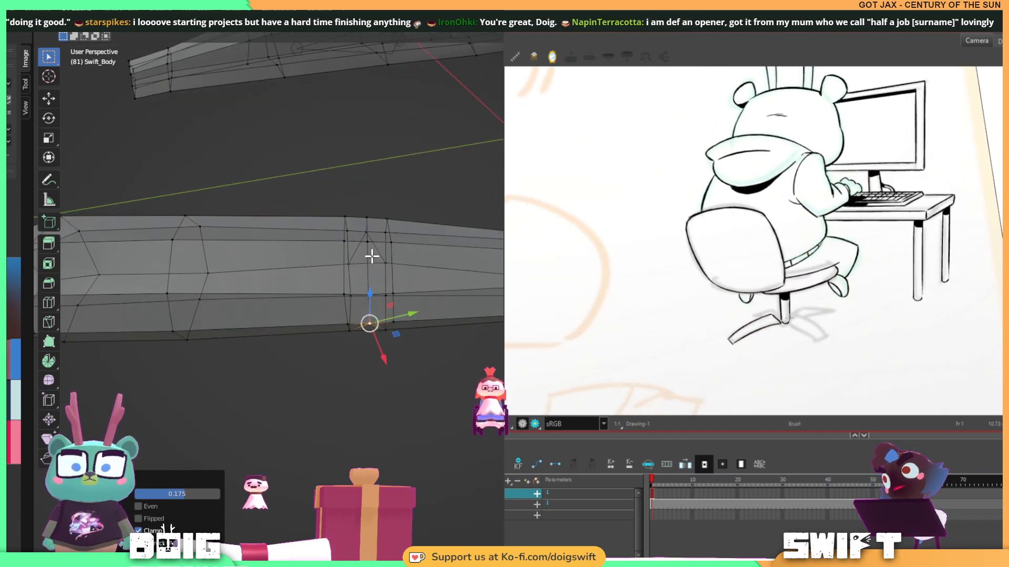
pyautogui.click(364, 213)
pyautogui.keyDown('alt'); pyautogui.click(346, 265); pyautogui.keyUp('alt')
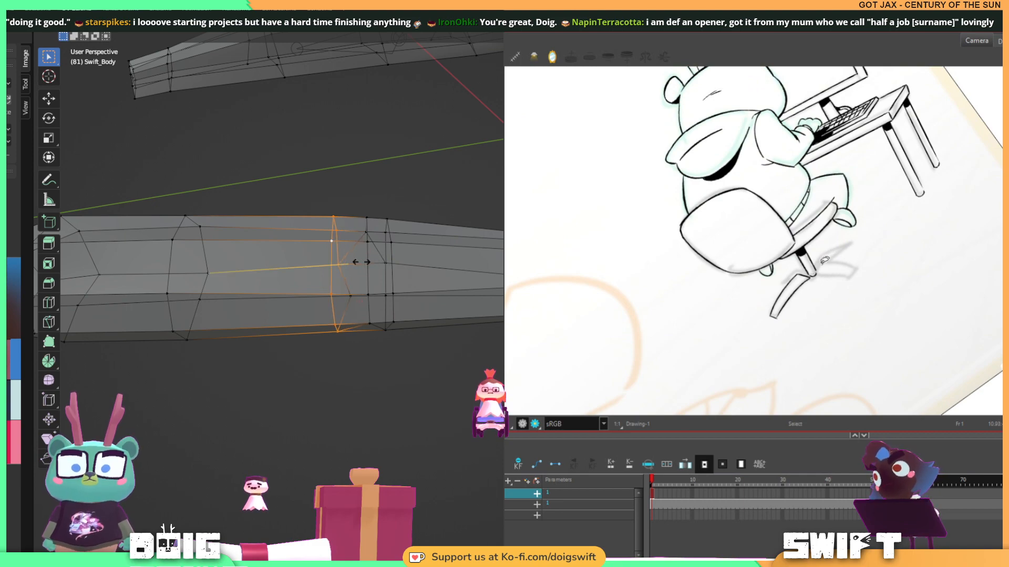
pyautogui.click(359, 263)
# Slide the stray vertex beside the middle loop along its edge to line up with the tip-side loop.
pyautogui.click(352, 295)
pyautogui.press('g')
pyautogui.press('g')
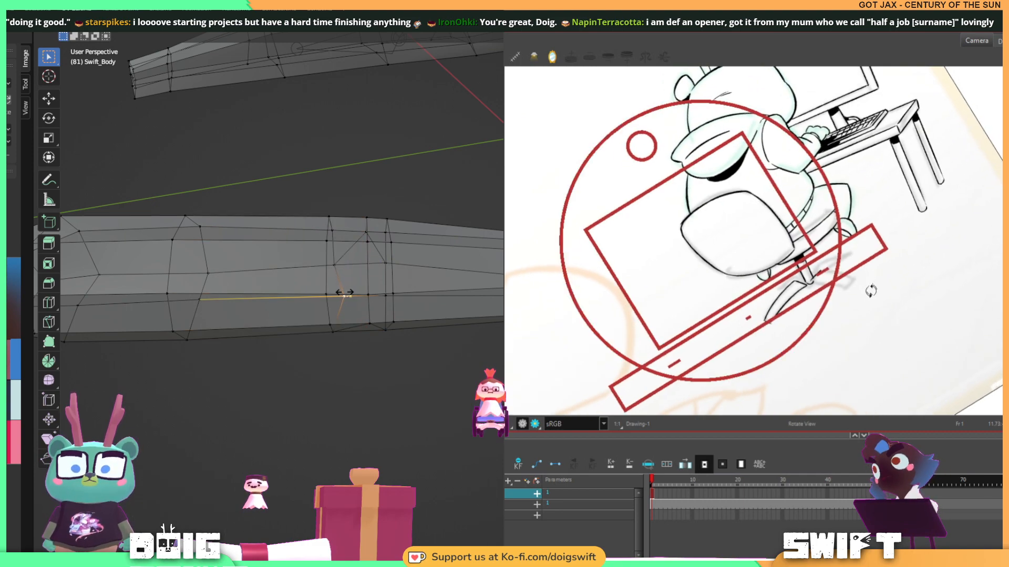
pyautogui.click(334, 293)
# Select the middle loop's vertices around the toe and slide them along their edges by about 0.234.
pyautogui.moveTo(367, 279); pyautogui.dragTo(370, 309, button='middle')
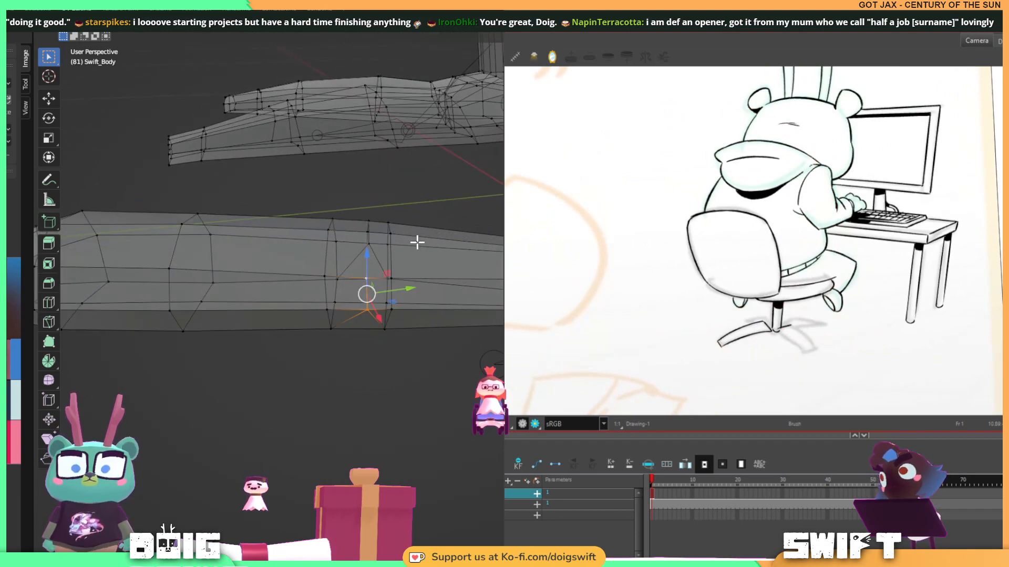
pyautogui.moveTo(416, 238); pyautogui.dragTo(367, 282, button='middle')
pyautogui.keyDown('shift'); pyautogui.click(378, 281); pyautogui.keyUp('shift')
pyautogui.keyDown('shift'); pyautogui.click(387, 323); pyautogui.keyUp('shift')
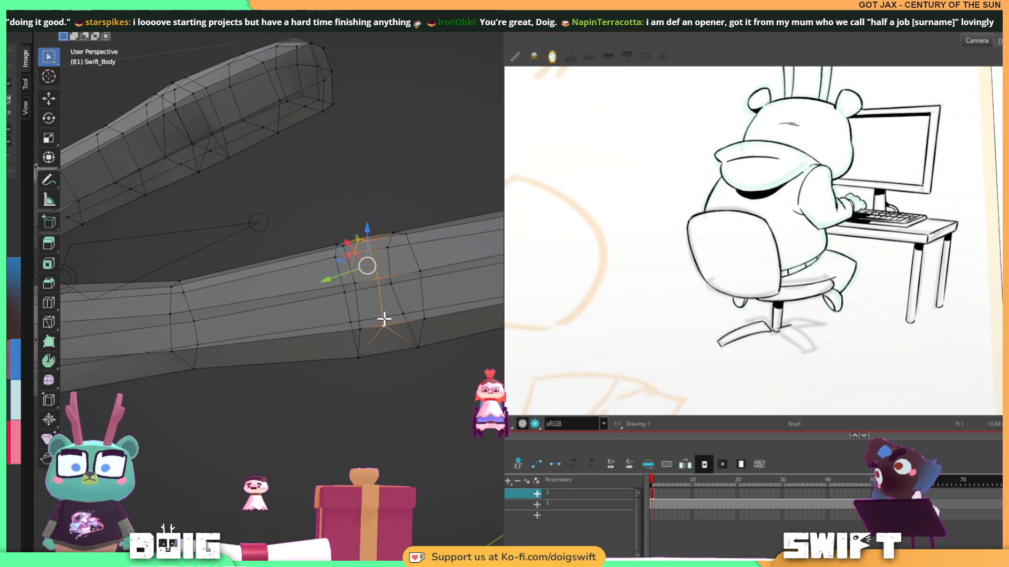
pyautogui.press('g')
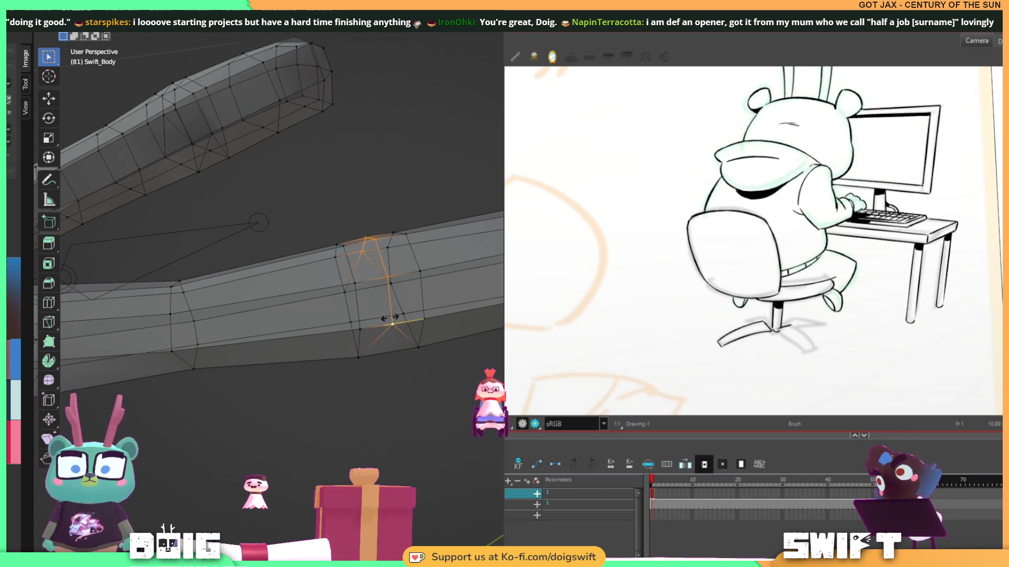
pyautogui.click(390, 319)
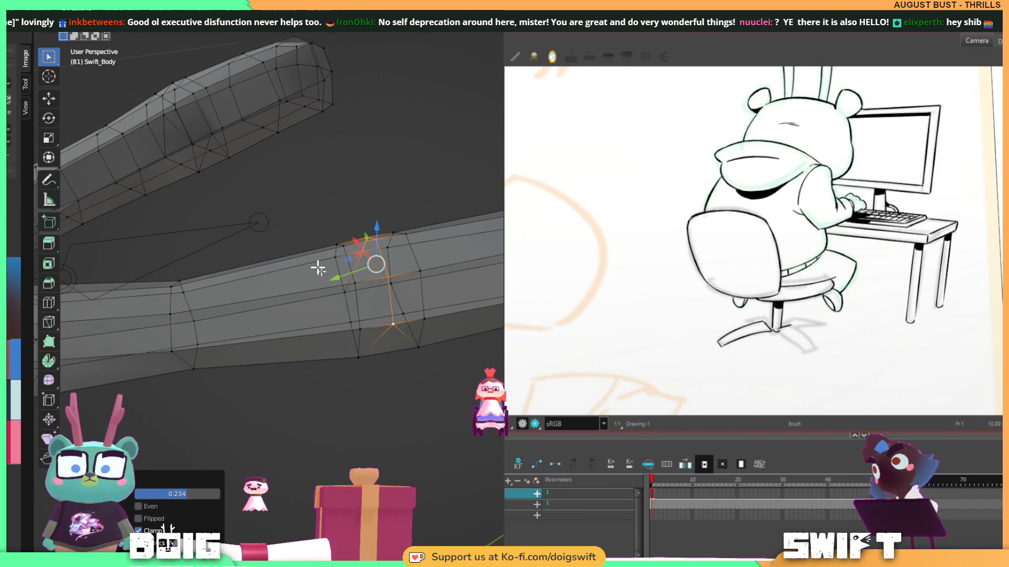
# Select the three close loops together and move them about 0.0216 m along Y and 0.0047 m along X.
pyautogui.scroll(-4, 381, 261)
pyautogui.moveTo(381, 261); pyautogui.dragTo(310, 282, button='middle')
pyautogui.scroll(5, 343, 283)
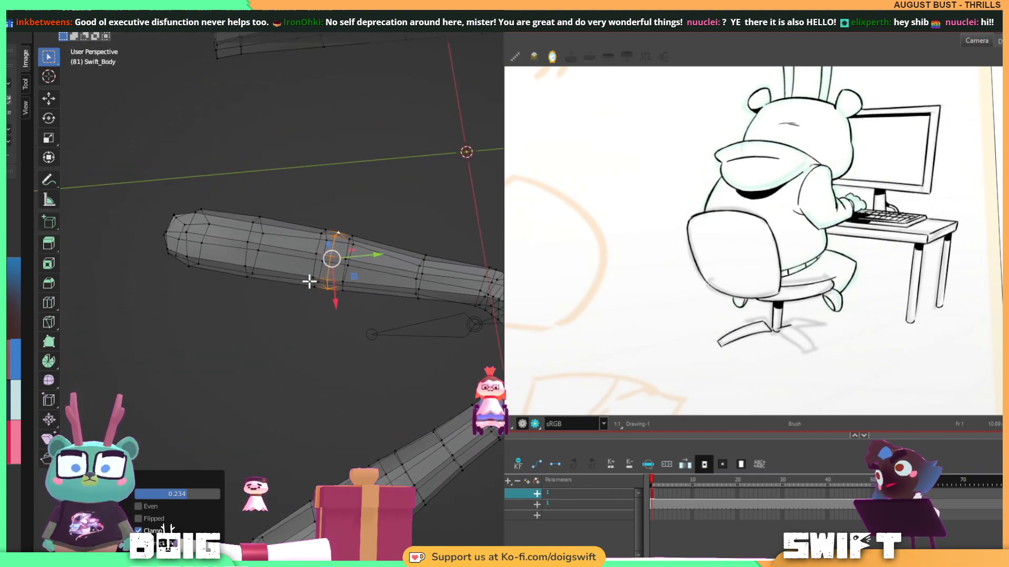
pyautogui.click(360, 205)
pyautogui.moveTo(361, 205); pyautogui.dragTo(368, 223, button='middle')
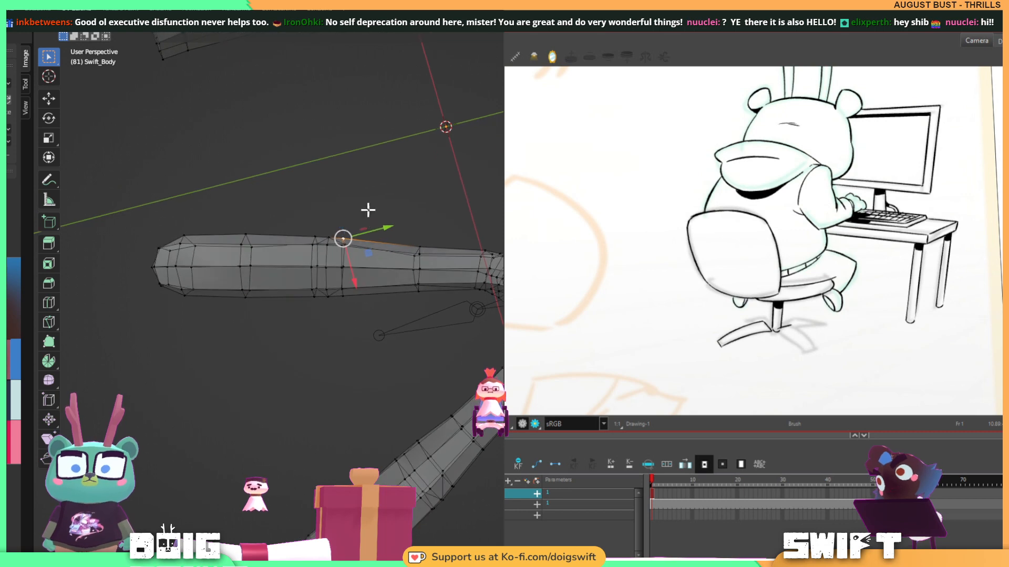
pyautogui.moveTo(367, 209)
pyautogui.keyDown('ctrl'); pyautogui.mouseDown(button='right')
pyautogui.moveTo(313, 325)
pyautogui.moveTo(364, 306)
pyautogui.moveTo(372, 261)
pyautogui.mouseUp(button='right'); pyautogui.keyUp('ctrl')
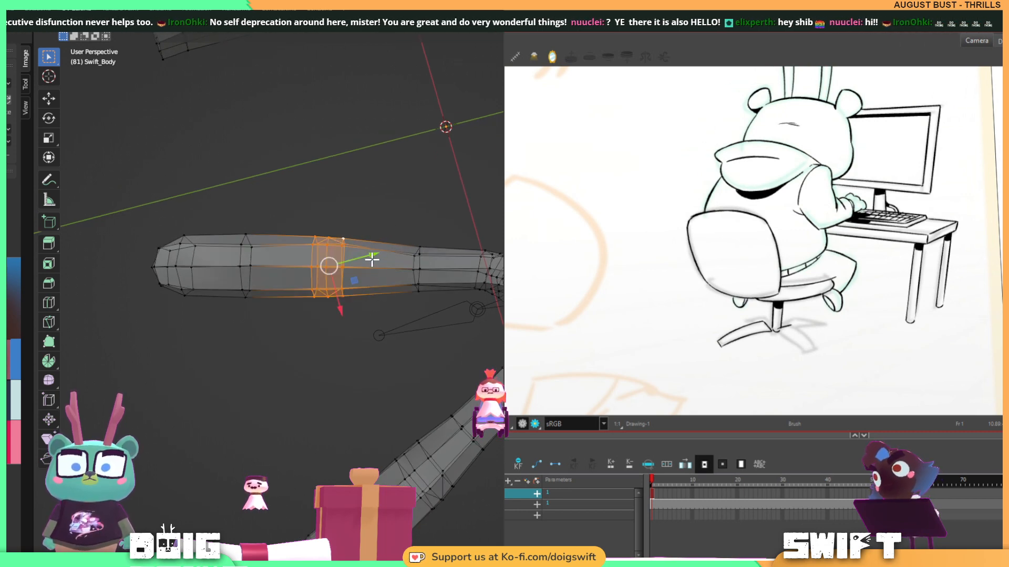
pyautogui.moveTo(372, 254); pyautogui.dragTo(388, 255)
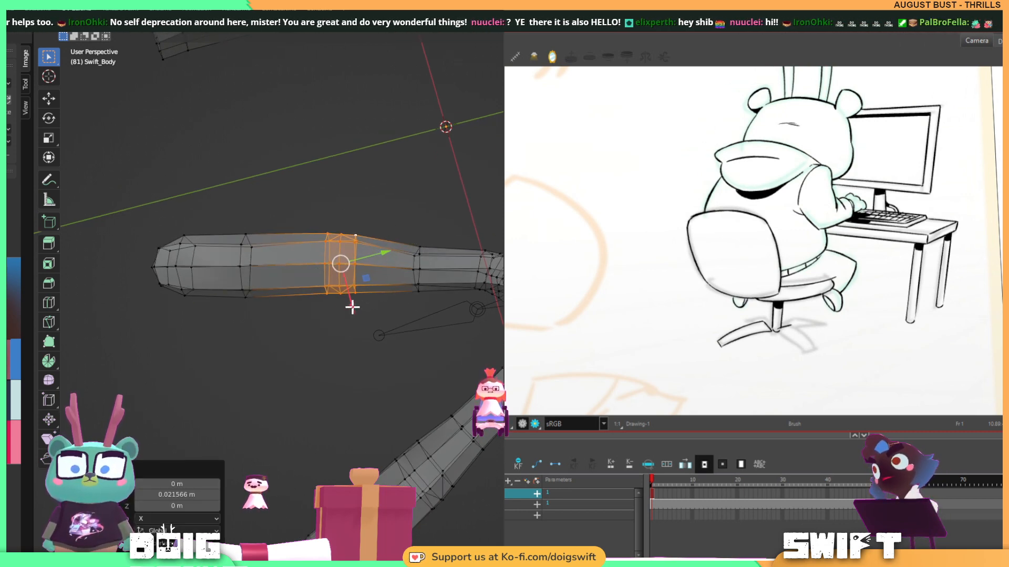
pyautogui.moveTo(351, 305)
pyautogui.mouseDown()
pyautogui.moveTo(352, 314)
pyautogui.moveTo(353, 295)
pyautogui.mouseUp()
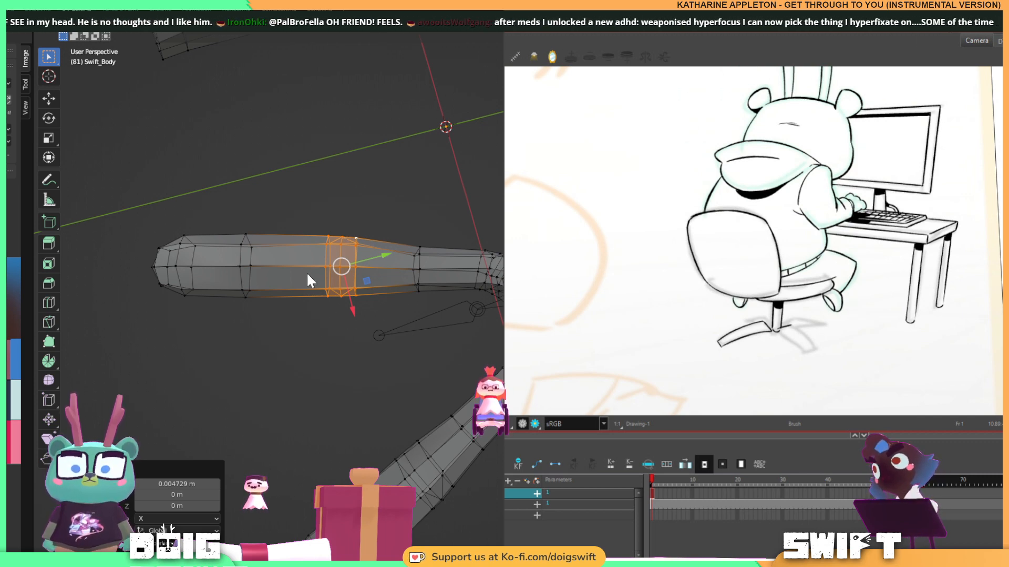
# Scale the three selected loops along X to about 0.913 to narrow the toe, and clear the selection.
pyautogui.moveTo(307, 272); pyautogui.dragTo(380, 267, button='middle')
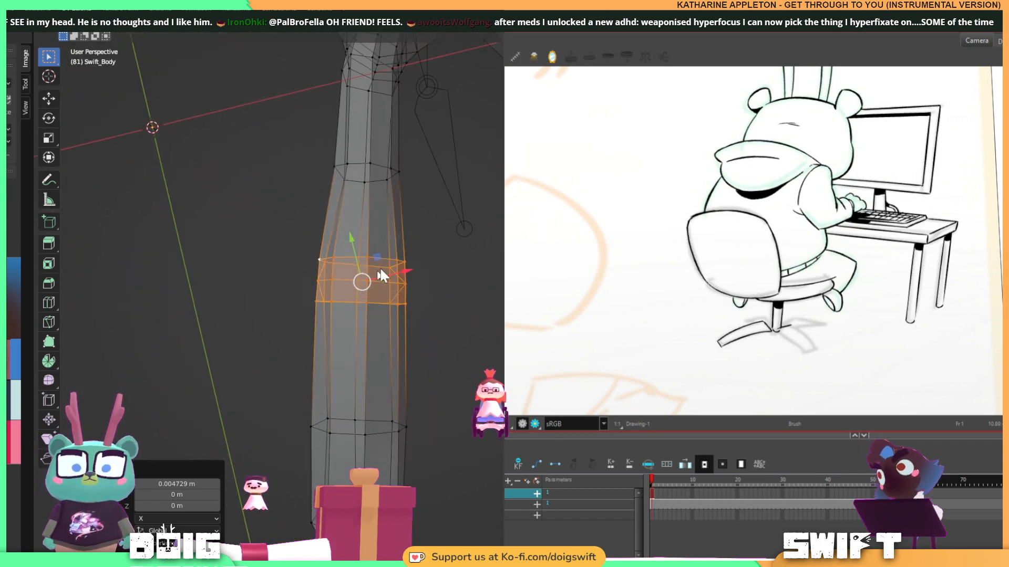
pyautogui.press('s')
pyautogui.press('x')
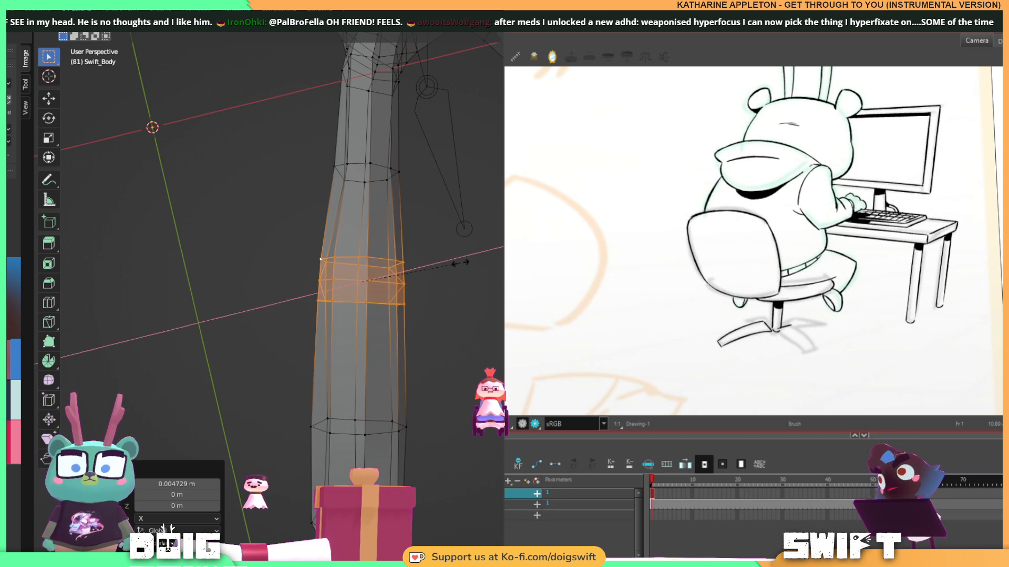
pyautogui.click(455, 261)
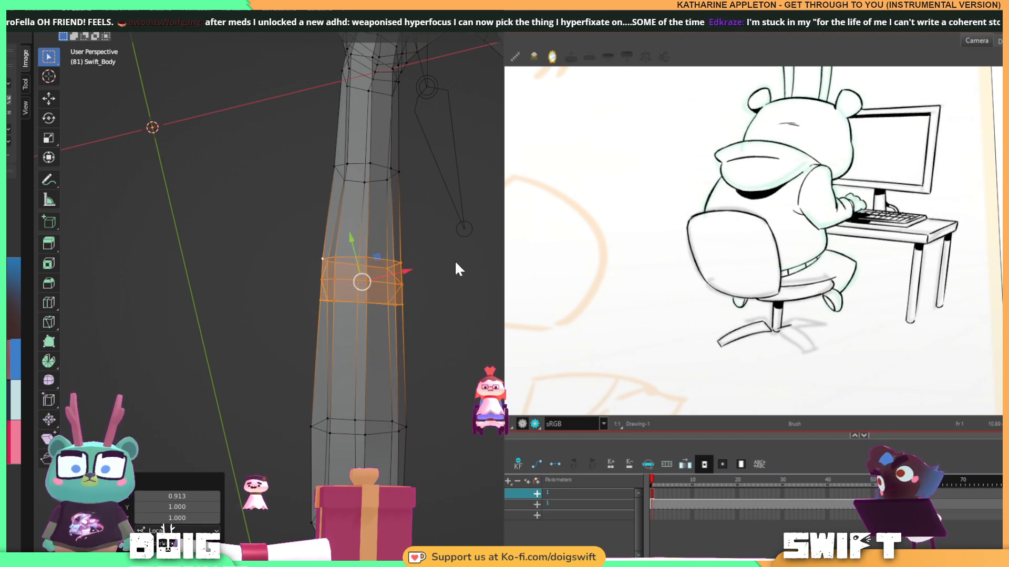
pyautogui.moveTo(455, 261); pyautogui.dragTo(314, 251, button='middle')
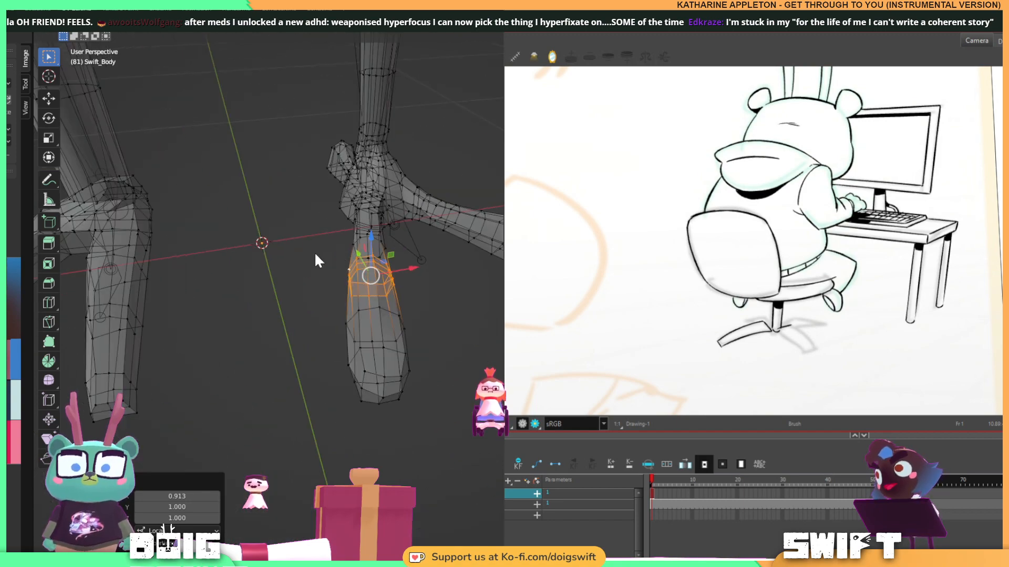
pyautogui.click(443, 288)
pyautogui.moveTo(443, 288); pyautogui.dragTo(362, 317, button='middle')
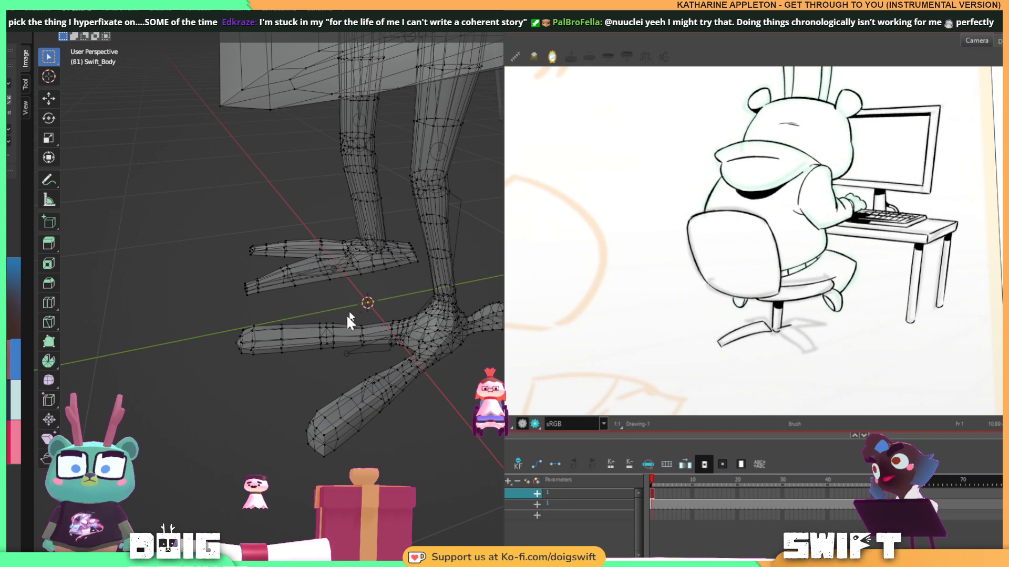
# Select the tip-side loop of the toe's three close loops and slide it towards the tip by about 0.162.
pyautogui.moveTo(321, 349); pyautogui.dragTo(318, 323, button='middle')
pyautogui.scroll(6, 319, 331)
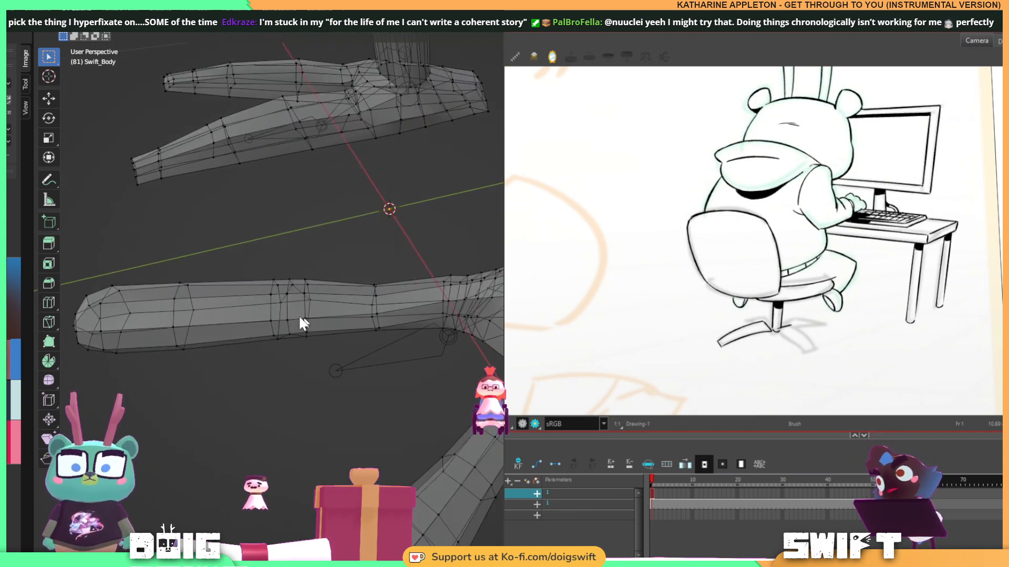
pyautogui.keyDown('shift'); pyautogui.moveTo(328, 282); pyautogui.dragTo(343, 283, button='middle'); pyautogui.keyUp('shift')
pyautogui.moveTo(345, 211)
pyautogui.mouseDown(button='middle')
pyautogui.moveTo(355, 215)
pyautogui.moveTo(343, 216)
pyautogui.mouseUp(button='middle')
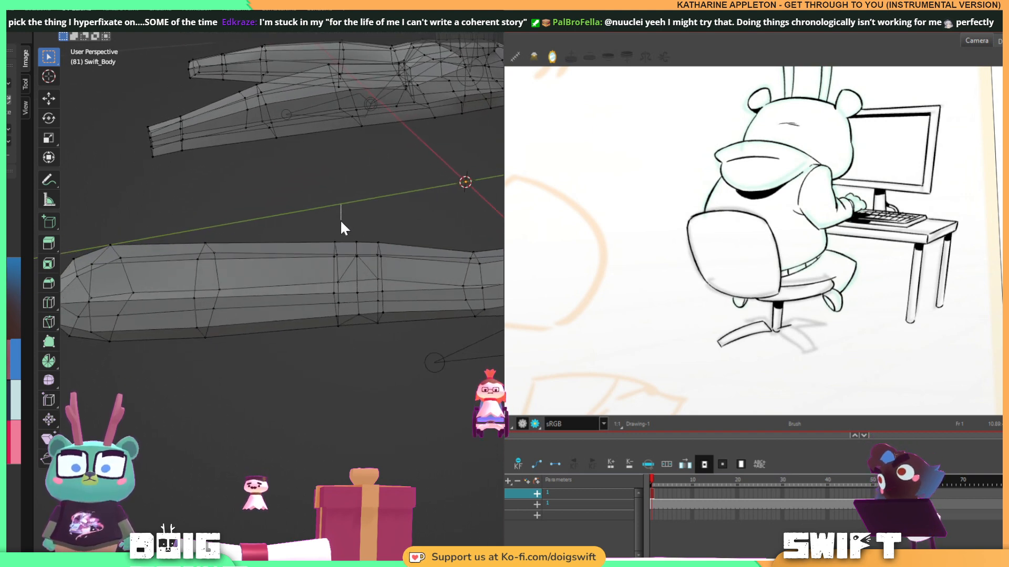
pyautogui.moveTo(347, 303)
pyautogui.mouseDown()
pyautogui.moveTo(317, 358)
pyautogui.moveTo(315, 222)
pyautogui.moveTo(330, 210)
pyautogui.mouseUp()
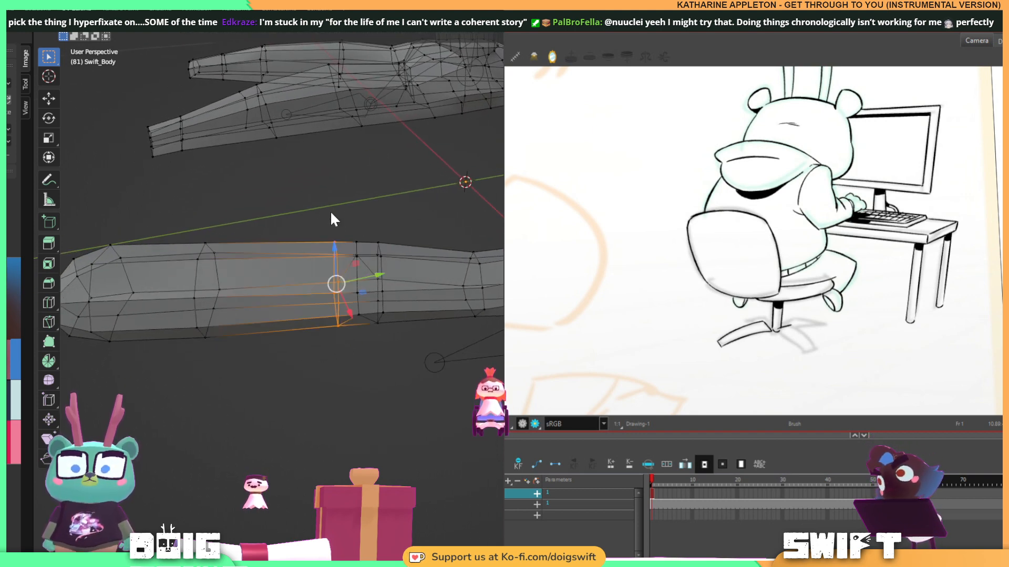
pyautogui.press('g')
pyautogui.press('g')
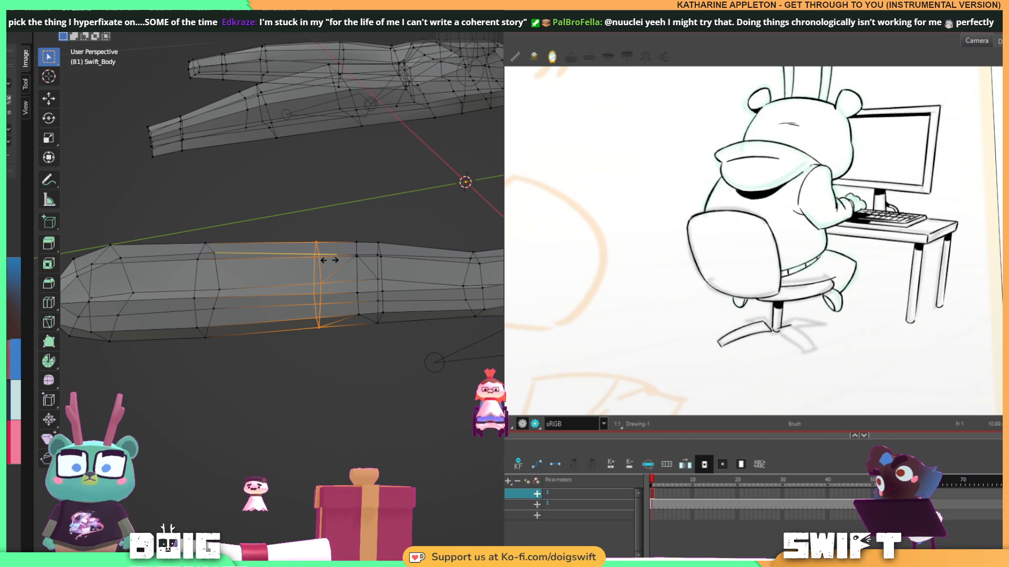
pyautogui.click(330, 269)
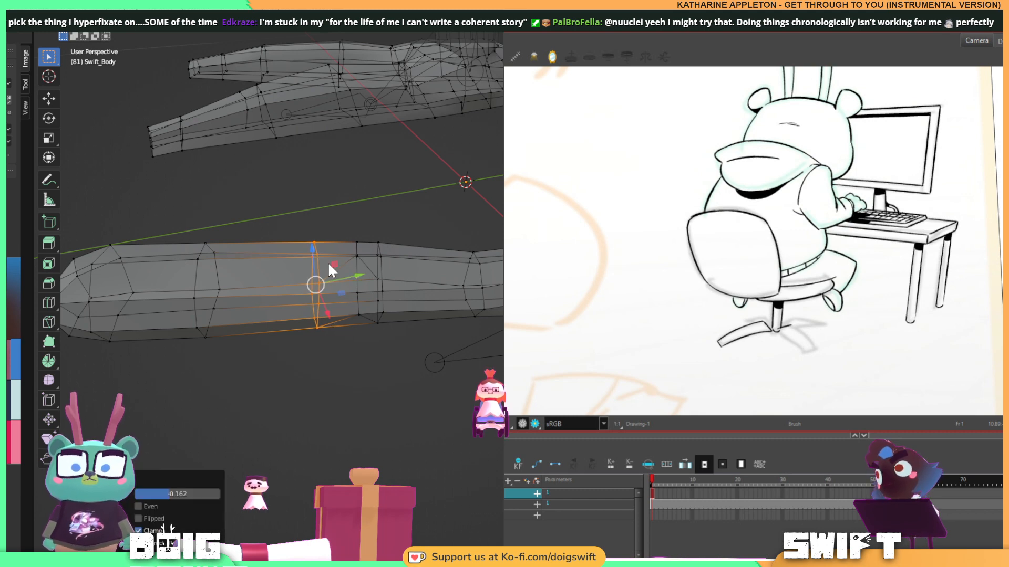
# Select the middle loop's vertices and slide them by about 0.281 to centre them between the neighbouring loops.
pyautogui.moveTo(327, 263); pyautogui.dragTo(370, 219, button='middle')
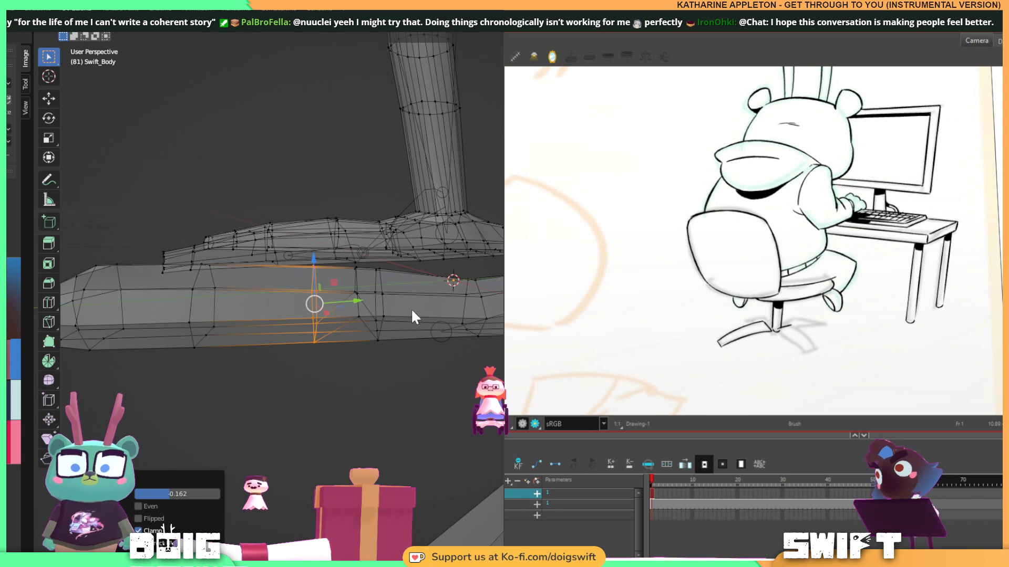
pyautogui.keyDown('shift'); pyautogui.moveTo(414, 342); pyautogui.dragTo(378, 340, button='middle'); pyautogui.keyUp('shift')
pyautogui.scroll(3, 381, 305)
pyautogui.click(358, 342)
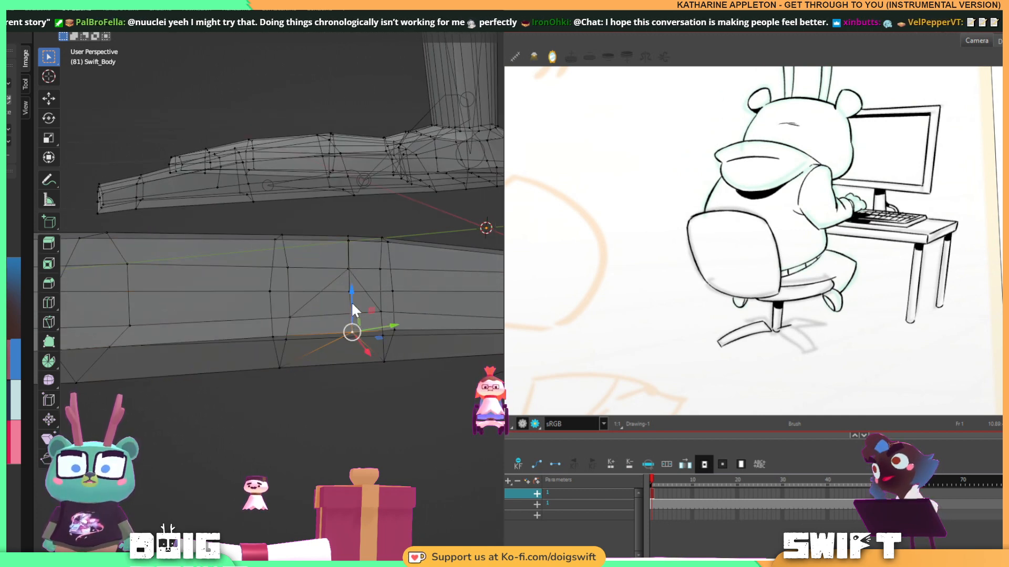
pyautogui.moveTo(361, 216)
pyautogui.keyDown('ctrl'); pyautogui.mouseDown(button='right')
pyautogui.moveTo(366, 270)
pyautogui.moveTo(349, 352)
pyautogui.moveTo(316, 222)
pyautogui.moveTo(343, 216)
pyautogui.mouseUp(button='right'); pyautogui.keyUp('ctrl')
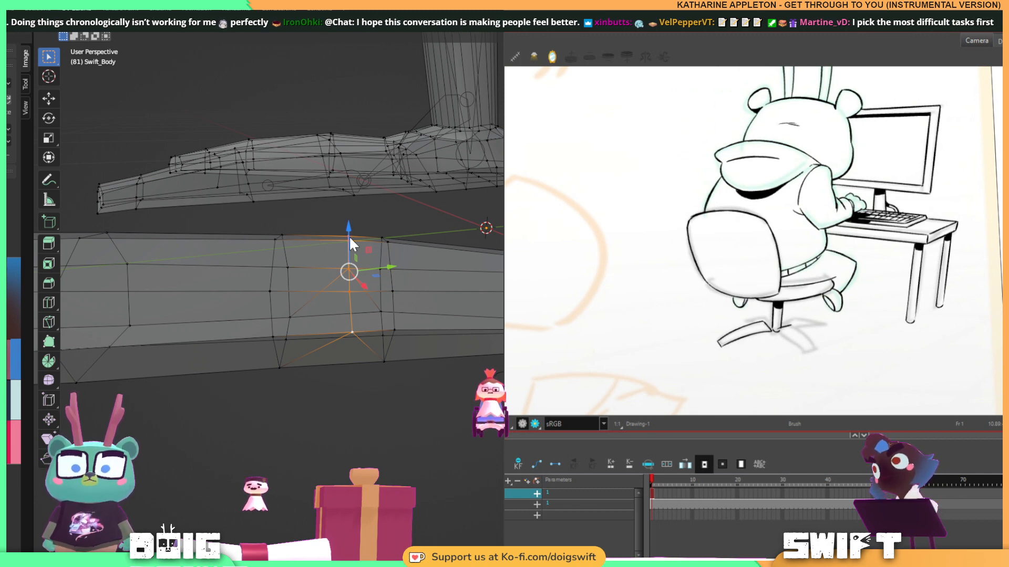
pyautogui.press('g')
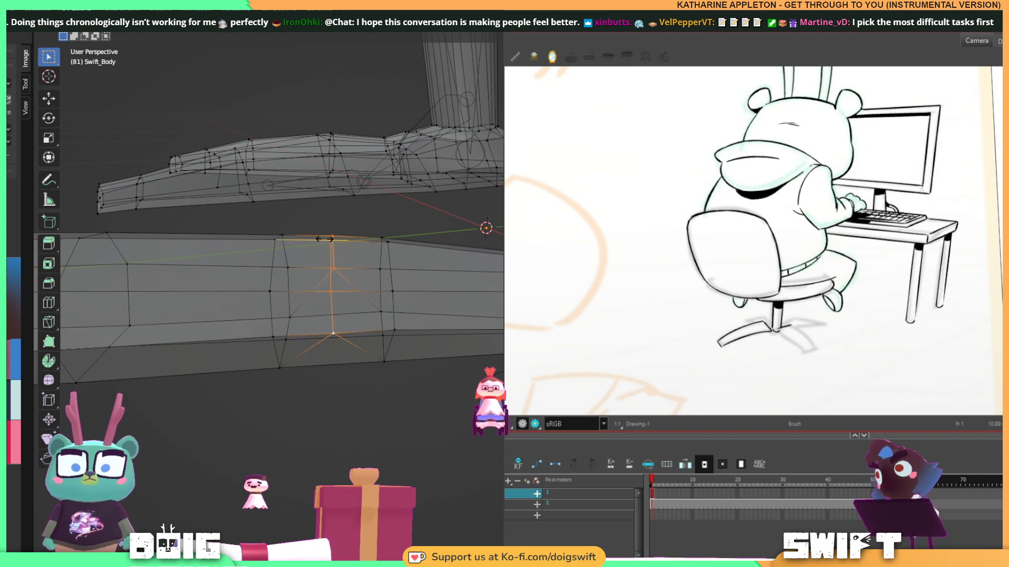
pyautogui.click(323, 244)
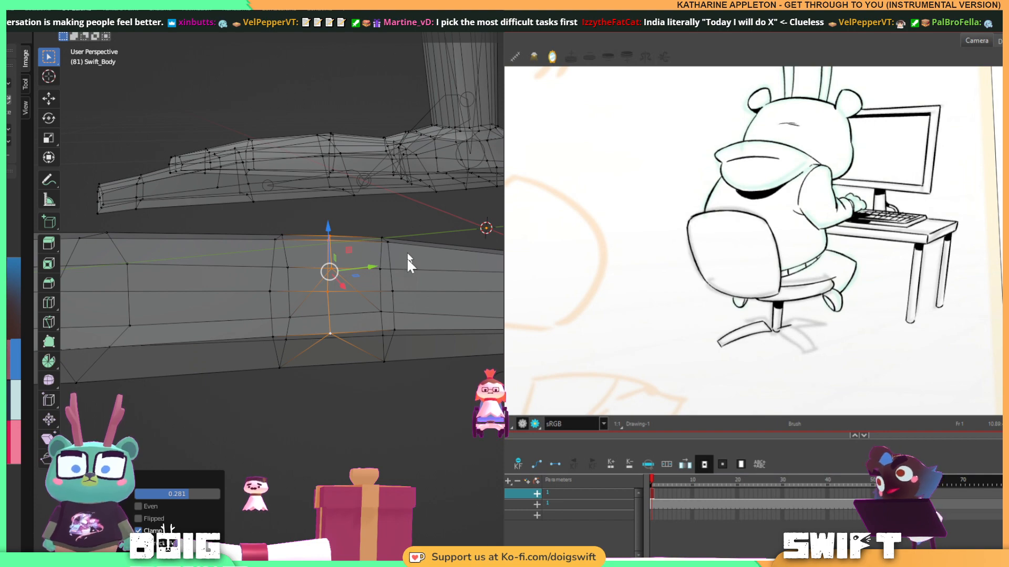
# Move the middle loop's vertex on one side of the toe inward by about 0.002 m along X.
pyautogui.moveTo(369, 250); pyautogui.dragTo(430, 249, button='middle')
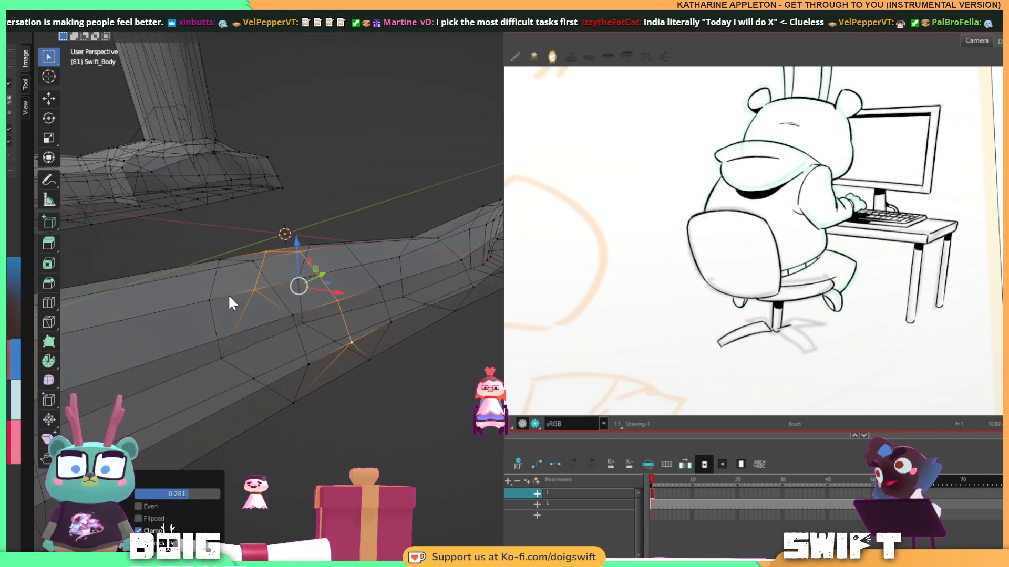
pyautogui.moveTo(228, 295); pyautogui.dragTo(421, 307, button='middle')
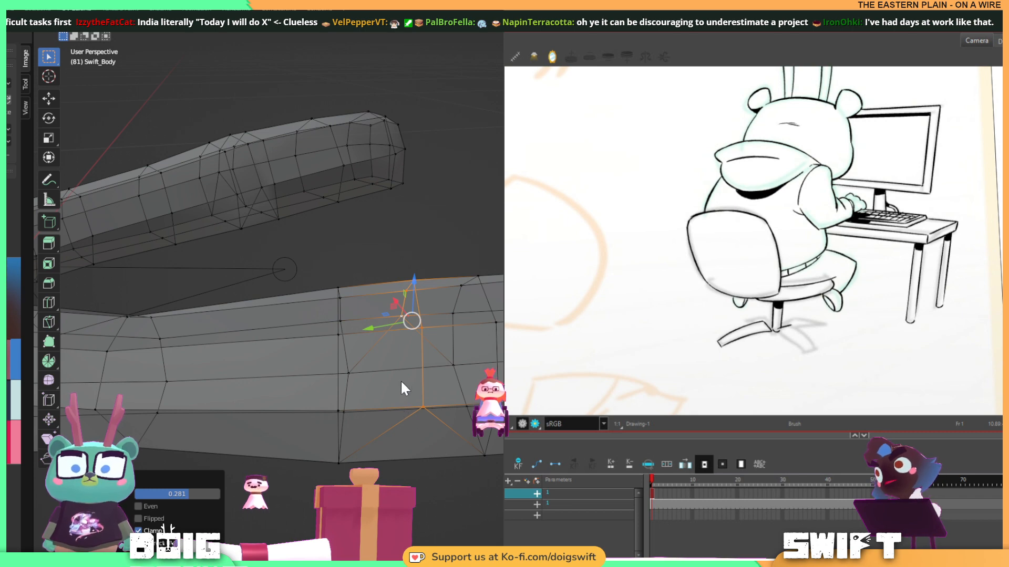
pyautogui.keyDown('shift'); pyautogui.moveTo(401, 388); pyautogui.dragTo(394, 344, button='middle'); pyautogui.keyUp('shift')
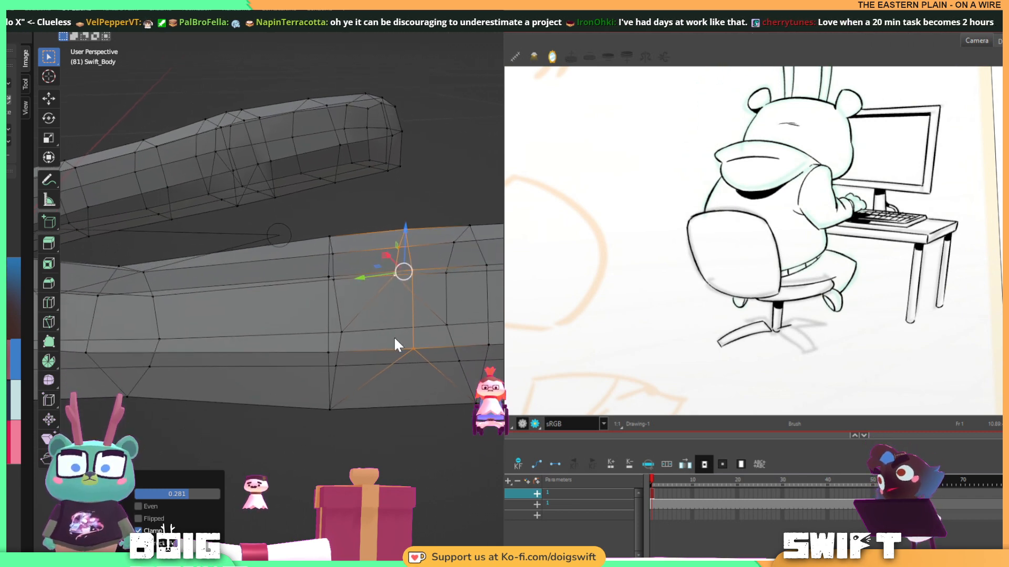
pyautogui.moveTo(399, 352); pyautogui.dragTo(428, 325, button='middle')
pyautogui.click(412, 333)
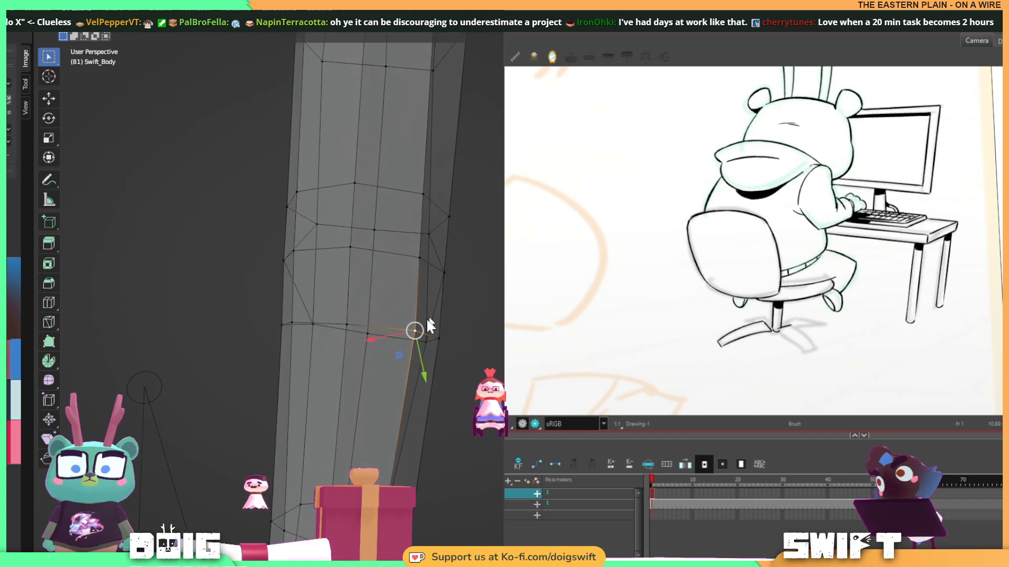
pyautogui.moveTo(369, 339); pyautogui.dragTo(364, 340)
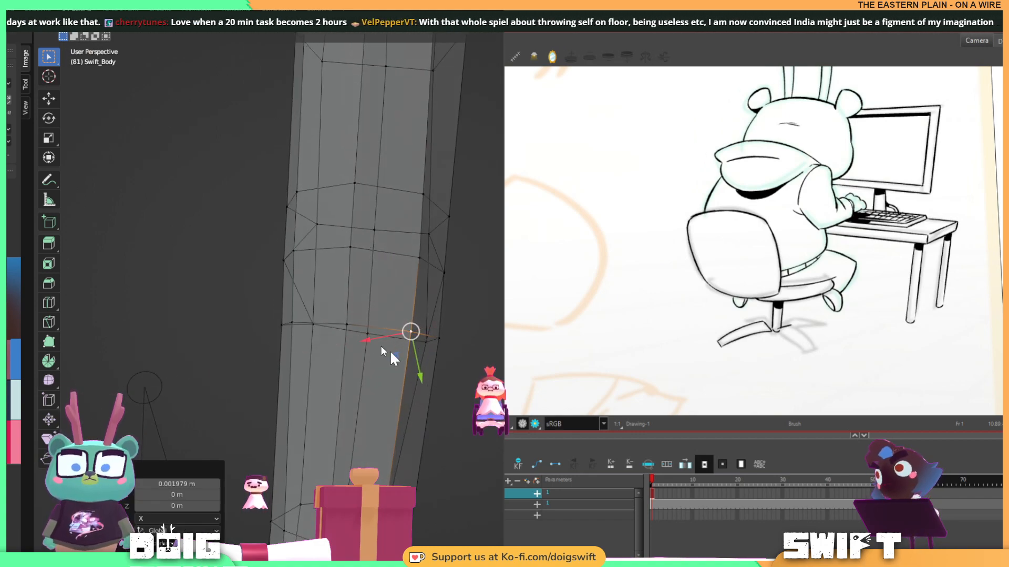
# Fine-tune the vertex on the toe's outline by moving it about 0.0012 m along X.
pyautogui.moveTo(444, 383); pyautogui.dragTo(340, 402, button='middle')
pyautogui.keyDown('shift'); pyautogui.moveTo(321, 326); pyautogui.dragTo(281, 326, button='middle'); pyautogui.keyUp('shift')
pyautogui.press('g')
pyautogui.press('x')
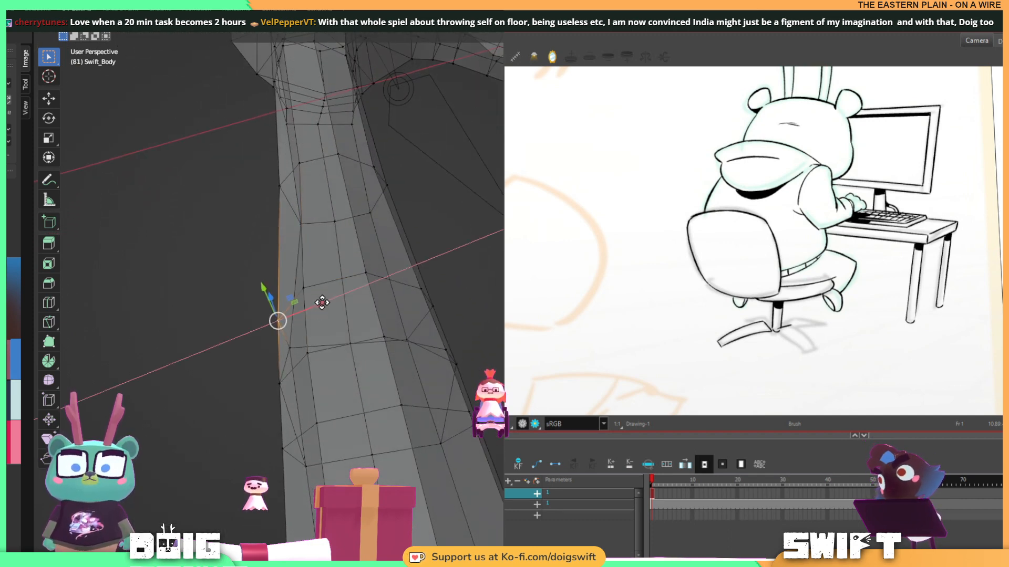
pyautogui.click(321, 303)
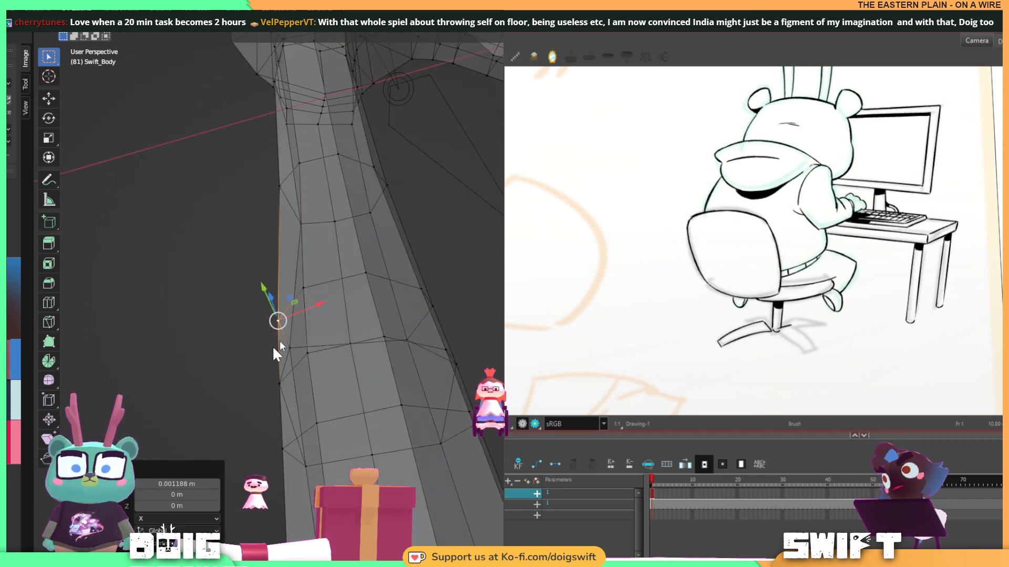
# Adjust the selected vertex on the toe's side outline by moving it about -0.0032 m along Y.
pyautogui.moveTo(273, 347)
pyautogui.mouseDown(button='middle')
pyautogui.moveTo(365, 315)
pyautogui.moveTo(389, 361)
pyautogui.moveTo(271, 341)
pyautogui.mouseUp(button='middle')
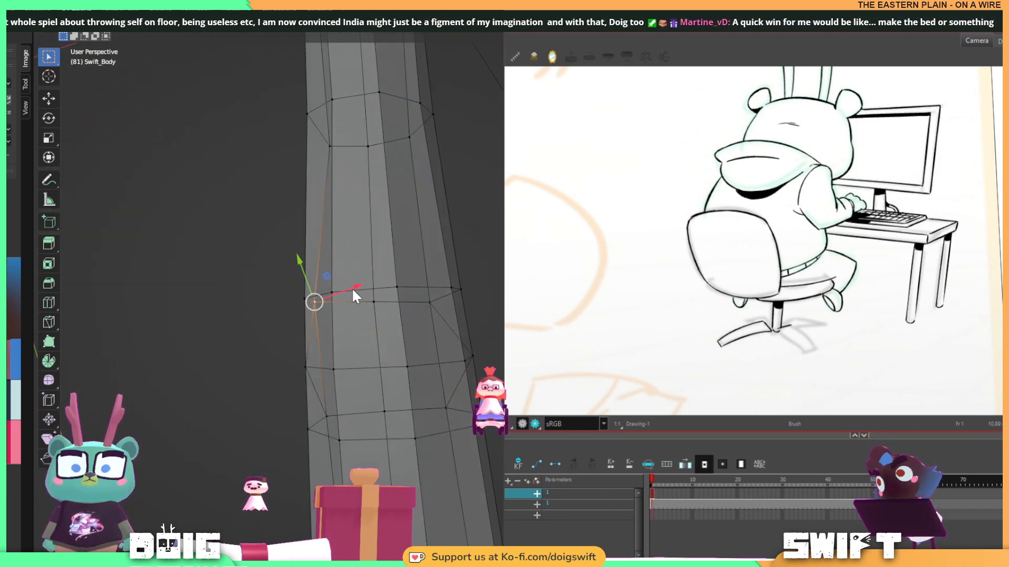
pyautogui.moveTo(353, 290); pyautogui.dragTo(310, 294)
pyautogui.moveTo(321, 366); pyautogui.dragTo(463, 336, button='middle')
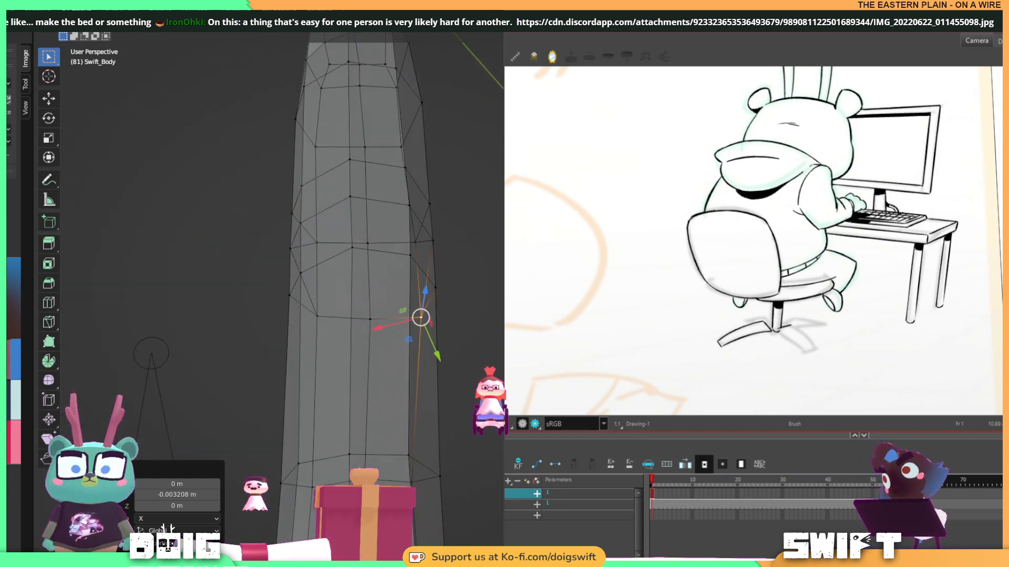
# Select the whole toe from its base loop to the tip and move it about 0.0058 m along X.
pyautogui.scroll(-5, 439, 375)
pyautogui.keyDown('shift'); pyautogui.moveTo(345, 402); pyautogui.dragTo(350, 381, button='middle'); pyautogui.keyUp('shift')
pyautogui.moveTo(359, 365); pyautogui.dragTo(426, 389, button='middle')
pyautogui.moveTo(428, 409)
pyautogui.keyDown('ctrl'); pyautogui.mouseDown(button='right')
pyautogui.moveTo(476, 391)
pyautogui.moveTo(497, 360)
pyautogui.moveTo(304, 53)
pyautogui.moveTo(191, 203)
pyautogui.moveTo(342, 364)
pyautogui.moveTo(421, 328)
pyautogui.mouseUp(button='right'); pyautogui.keyUp('ctrl')
pyautogui.moveTo(420, 328)
pyautogui.mouseDown(button='middle')
pyautogui.moveTo(397, 315)
pyautogui.moveTo(379, 322)
pyautogui.moveTo(387, 322)
pyautogui.moveTo(338, 224)
pyautogui.mouseUp(button='middle')
pyautogui.moveTo(339, 217); pyautogui.dragTo(333, 213)
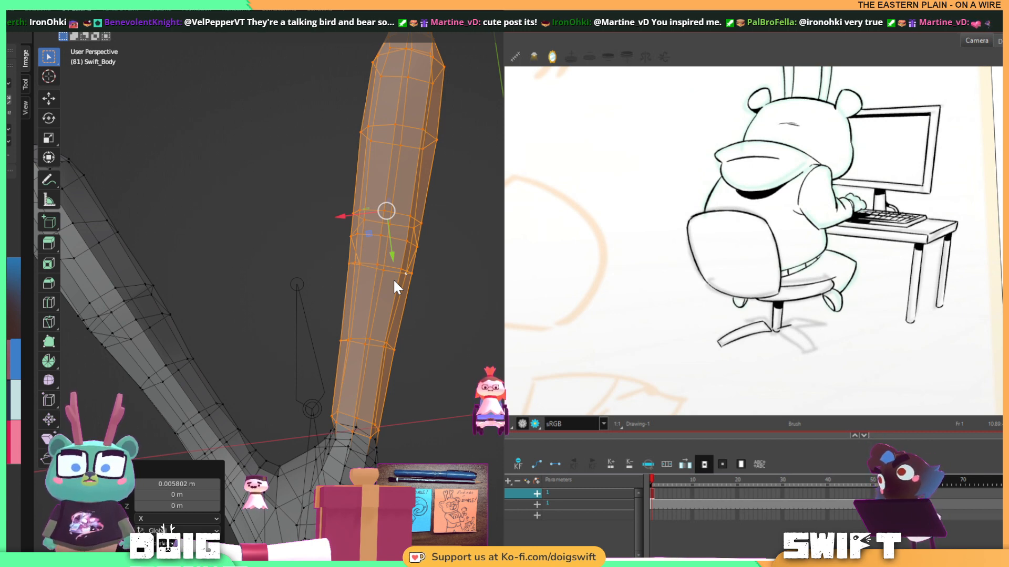
# Select the edge loop near the toe's base, scale it to 0.613 along Y, and shift it about 0.0041 m towards the tip.
pyautogui.keyDown('shift'); pyautogui.moveTo(355, 414); pyautogui.dragTo(358, 304, button='middle'); pyautogui.keyUp('shift')
pyautogui.scroll(3, 360, 335)
pyautogui.hotkey('alt', 'a')
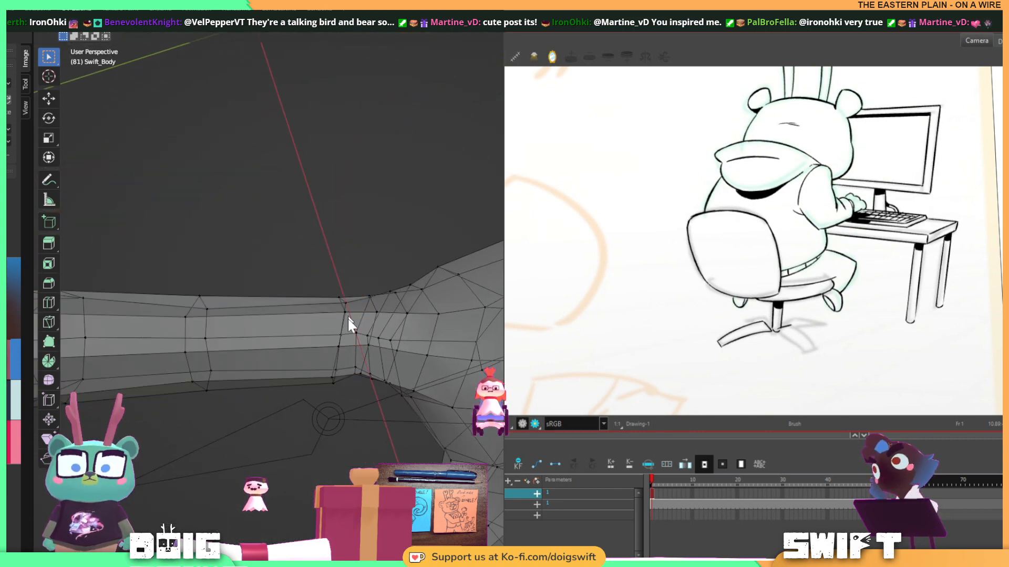
pyautogui.keyDown('alt'); pyautogui.click(336, 355); pyautogui.keyUp('alt')
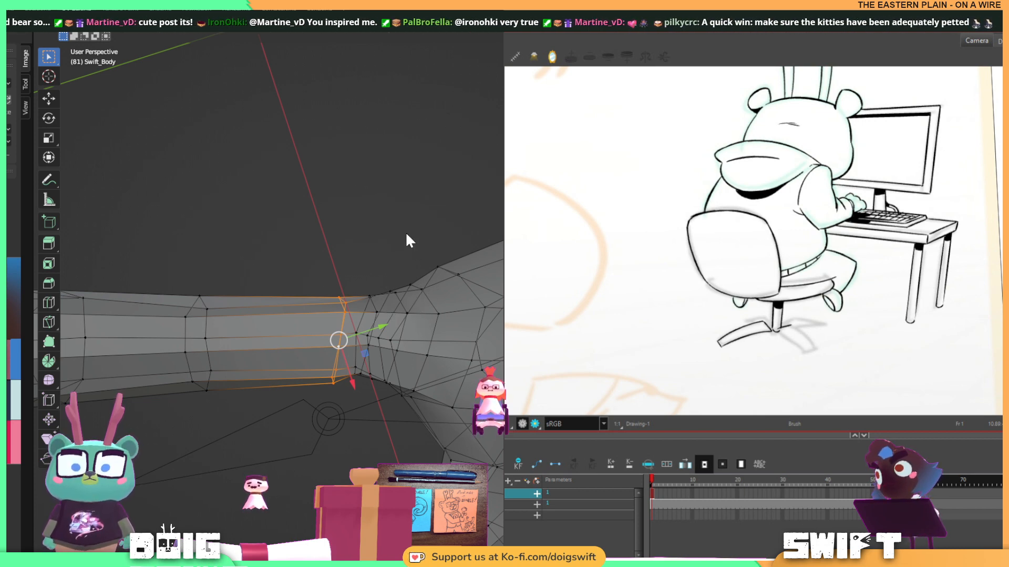
pyautogui.press('s')
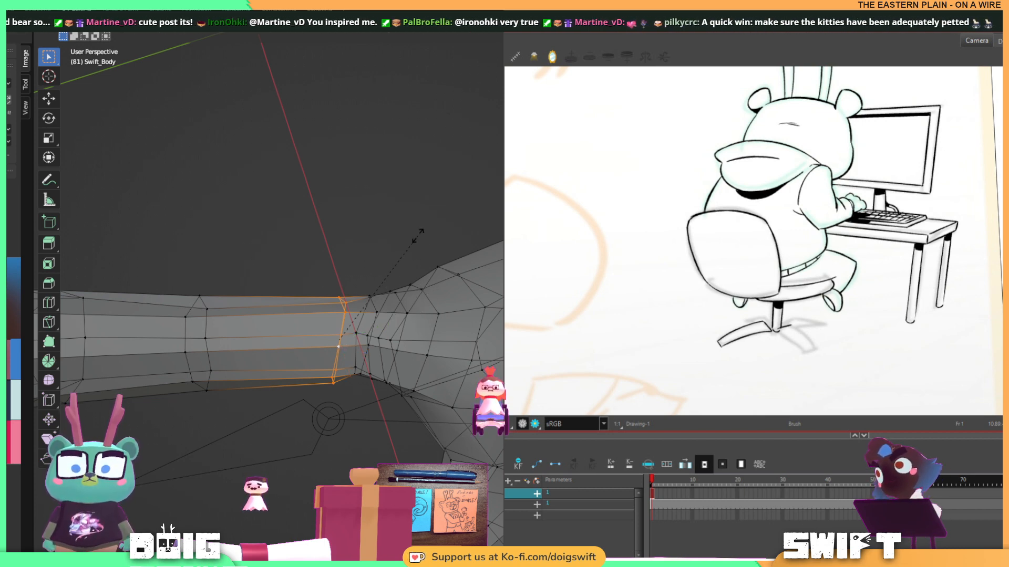
pyautogui.press('y')
pyautogui.click(306, 268)
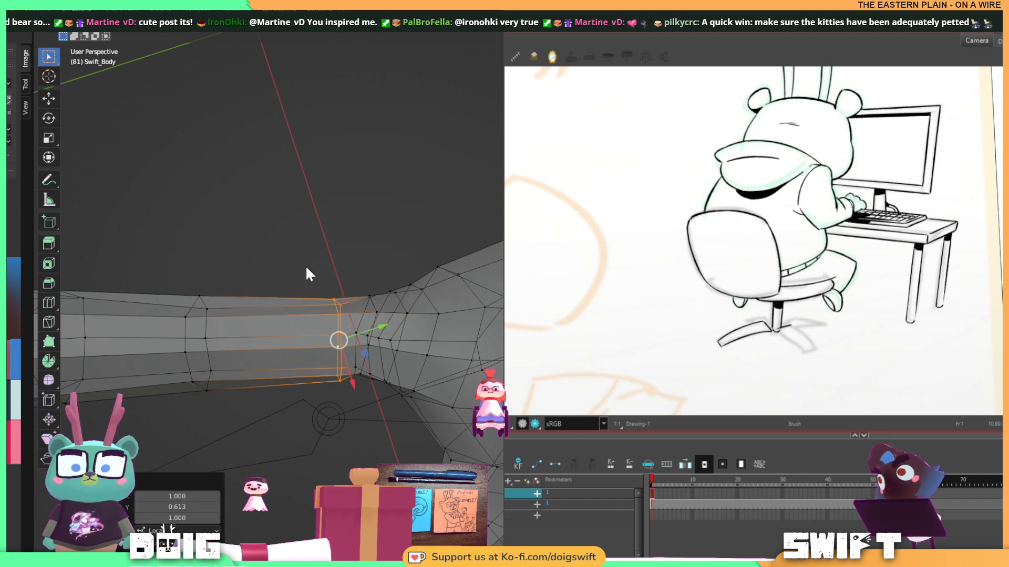
pyautogui.moveTo(371, 331); pyautogui.dragTo(338, 374)
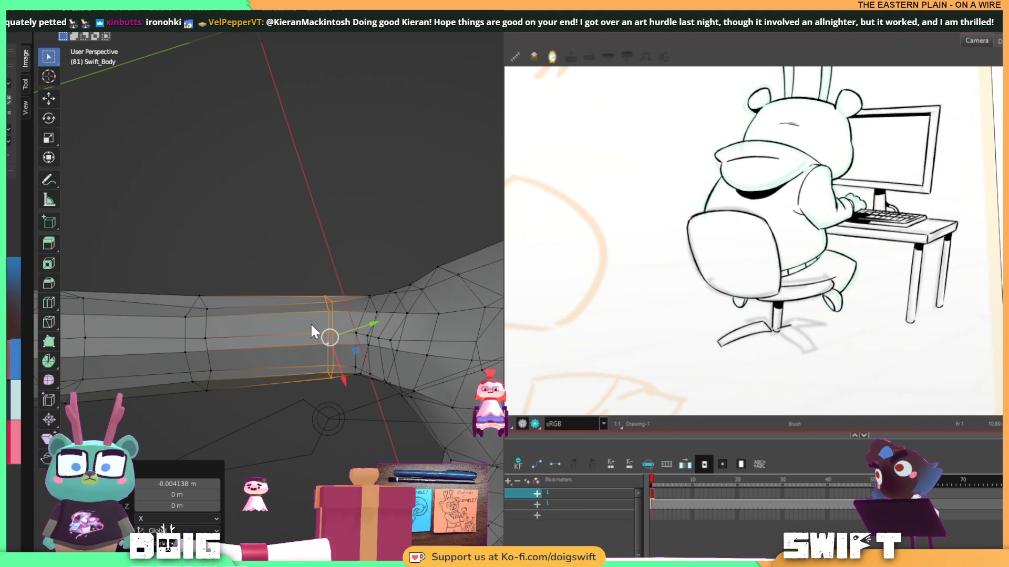
# Slide the same loop towards the toe's tip by a factor of about 0.202.
pyautogui.moveTo(311, 321); pyautogui.dragTo(332, 343, button='middle')
pyautogui.scroll(-5, 332, 343)
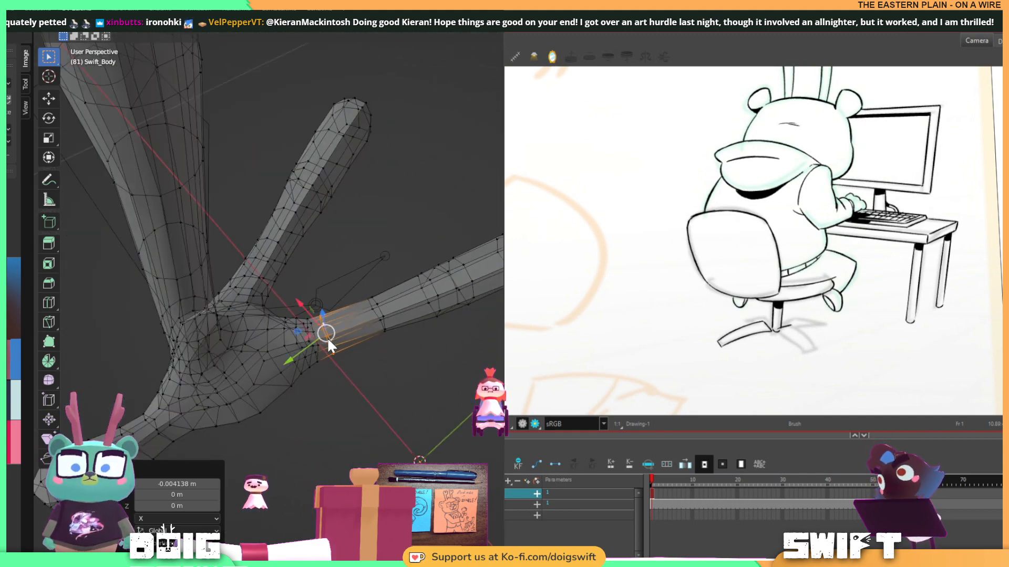
pyautogui.moveTo(413, 364); pyautogui.dragTo(363, 310, button='middle')
pyautogui.hotkey('ctrl', 'r')
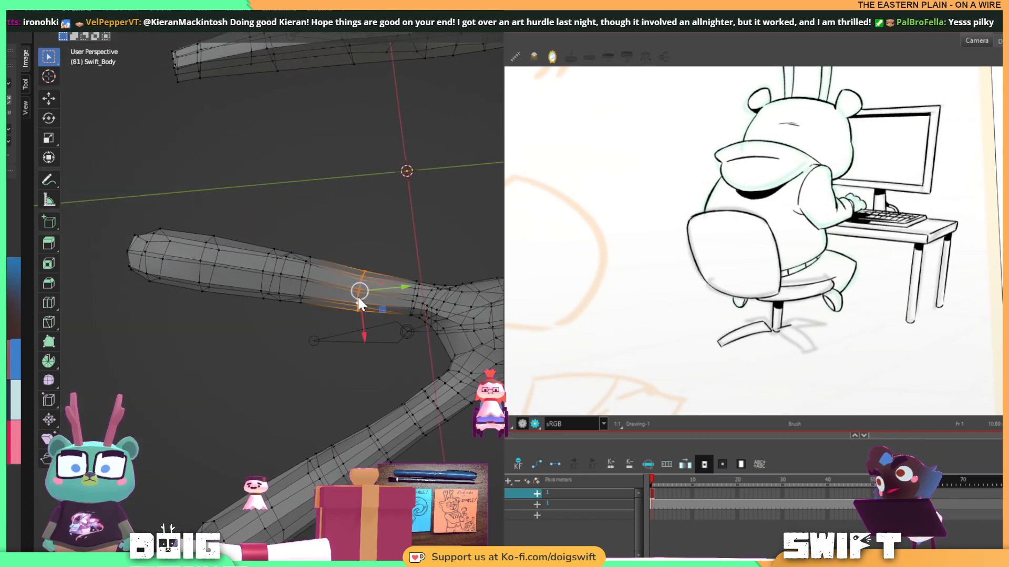
pyautogui.click(363, 290)
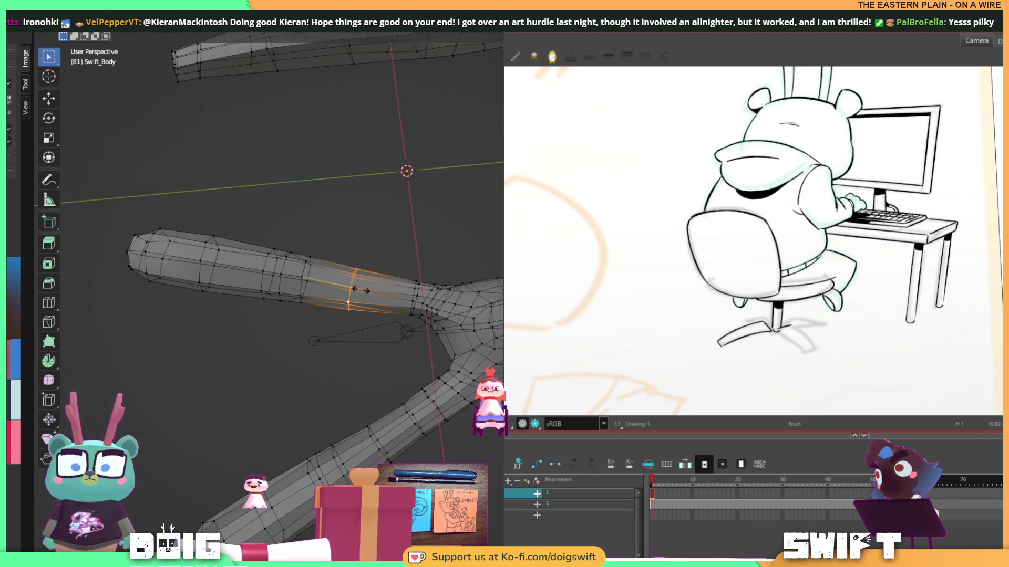
pyautogui.click(358, 287)
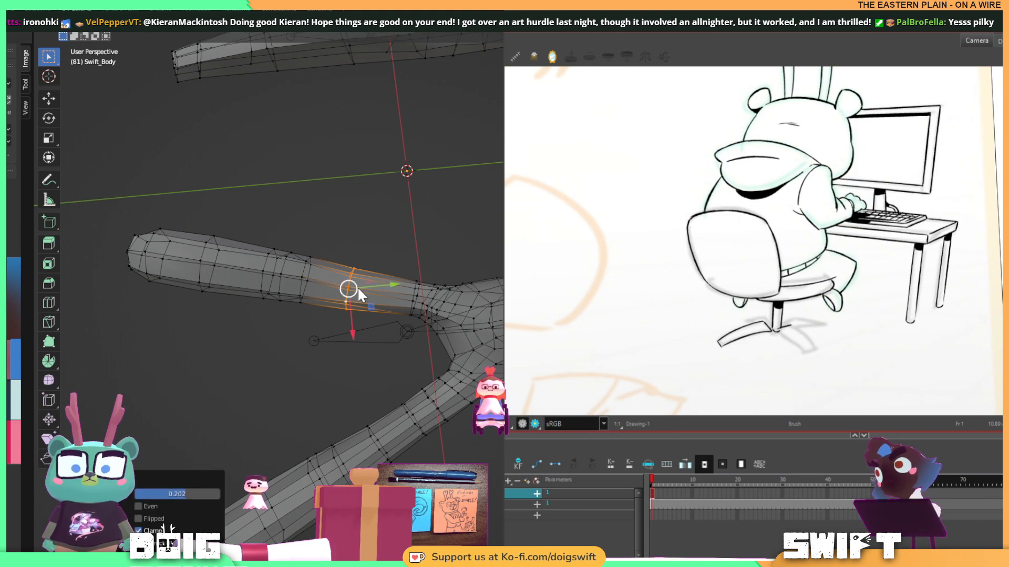
# Add a single loop cut between the slid loop and the toe's base, with no slide offset.
pyautogui.click(49, 303)
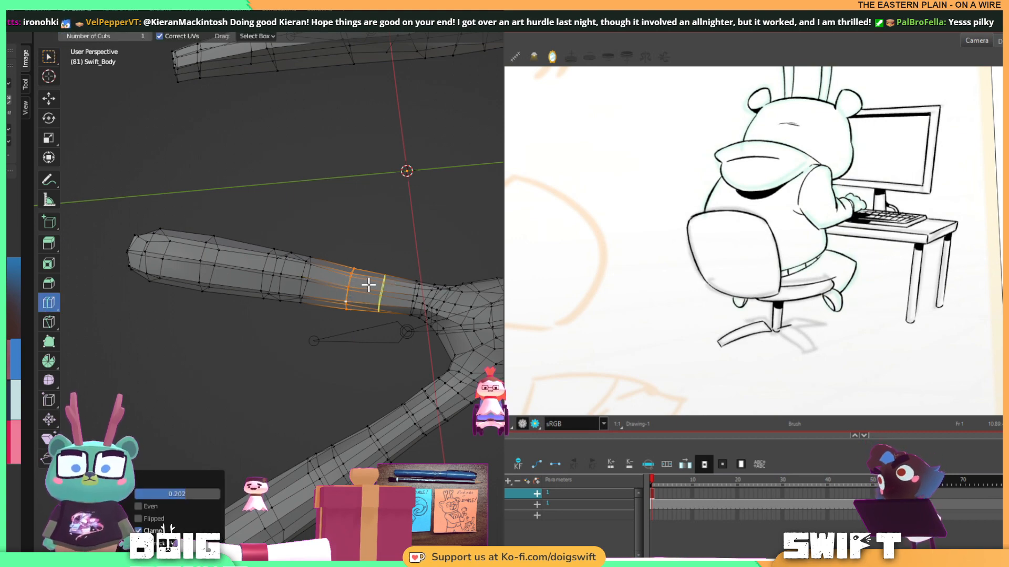
pyautogui.click(370, 286)
pyautogui.moveTo(369, 285)
pyautogui.mouseDown(button='middle')
pyautogui.moveTo(368, 225)
pyautogui.moveTo(379, 228)
pyautogui.moveTo(402, 187)
pyautogui.moveTo(294, 210)
pyautogui.moveTo(293, 229)
pyautogui.moveTo(377, 229)
pyautogui.moveTo(306, 261)
pyautogui.moveTo(371, 279)
pyautogui.moveTo(373, 289)
pyautogui.moveTo(369, 281)
pyautogui.mouseUp(button='middle')
pyautogui.click(49, 57)
pyautogui.moveTo(392, 340); pyautogui.dragTo(430, 341, button='middle')
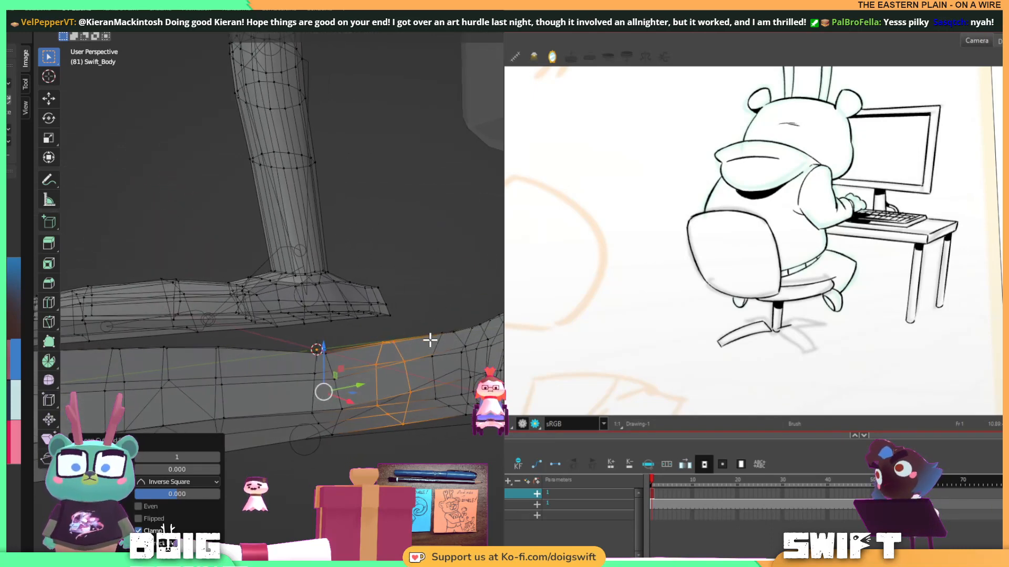
# Select only the upper vertices of the new loop, excluding the other foot's vertex, and lower them slightly along Z.
pyautogui.click(402, 287)
pyautogui.moveTo(402, 287); pyautogui.dragTo(398, 325, button='middle')
pyautogui.moveTo(364, 331)
pyautogui.mouseDown()
pyautogui.moveTo(387, 385)
pyautogui.moveTo(413, 395)
pyautogui.mouseUp()
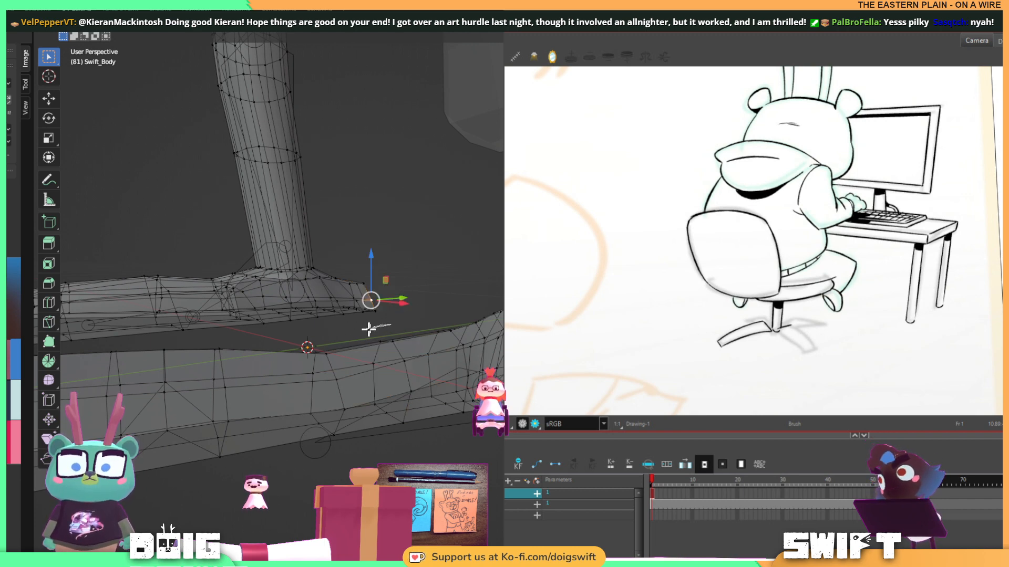
pyautogui.moveTo(368, 329)
pyautogui.mouseDown()
pyautogui.moveTo(387, 387)
pyautogui.moveTo(414, 394)
pyautogui.moveTo(417, 378)
pyautogui.mouseUp()
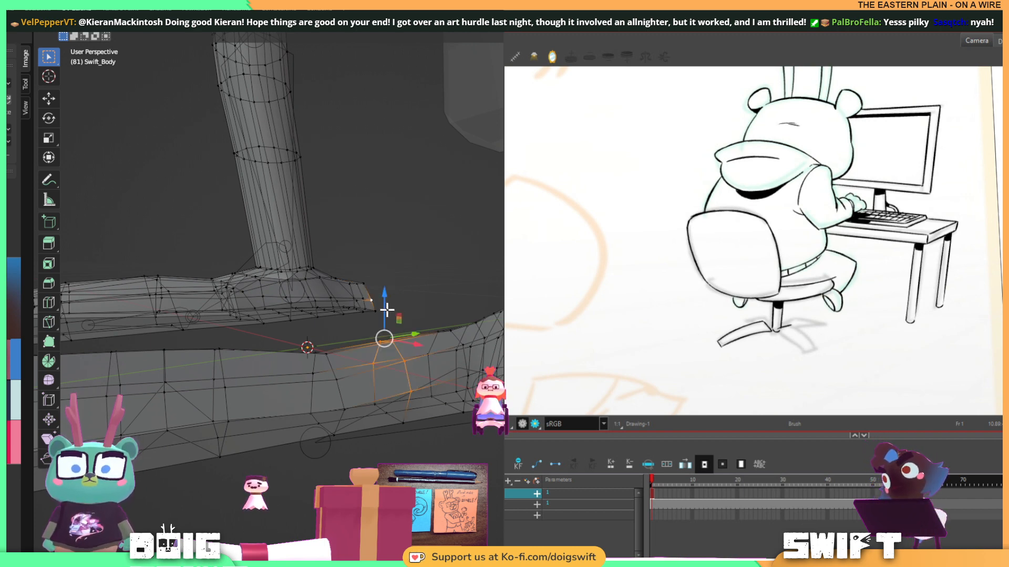
pyautogui.keyDown('ctrl'); pyautogui.keyDown('shift'); pyautogui.moveTo(389, 286); pyautogui.dragTo(385, 303, button='right'); pyautogui.keyUp('shift'); pyautogui.keyUp('ctrl')
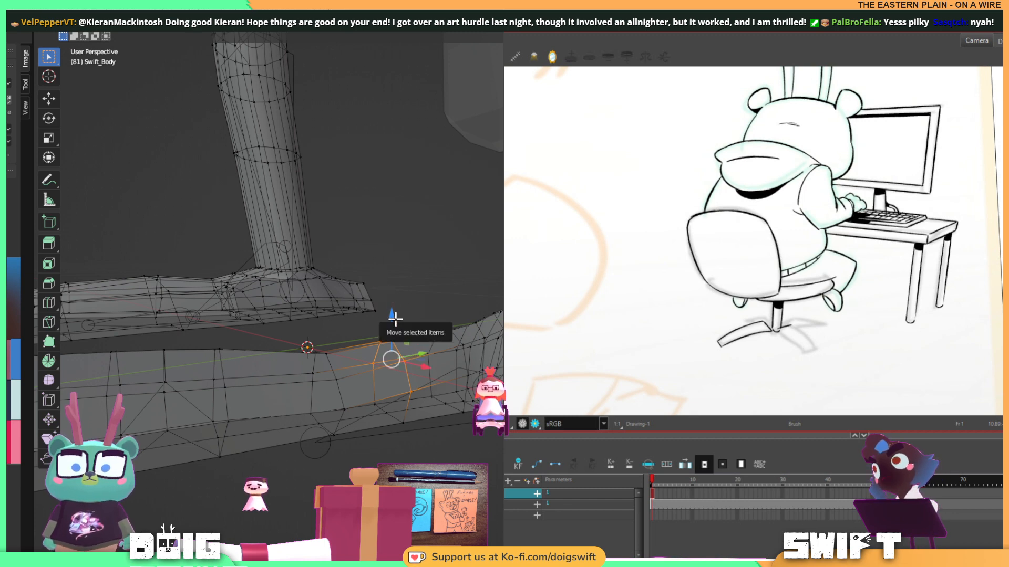
pyautogui.moveTo(395, 317); pyautogui.dragTo(389, 327)
# Nudge the selected vertices on the toe's upper side slightly down along Z and check the foot in Object Mode.
pyautogui.moveTo(389, 327); pyautogui.dragTo(333, 313, button='middle')
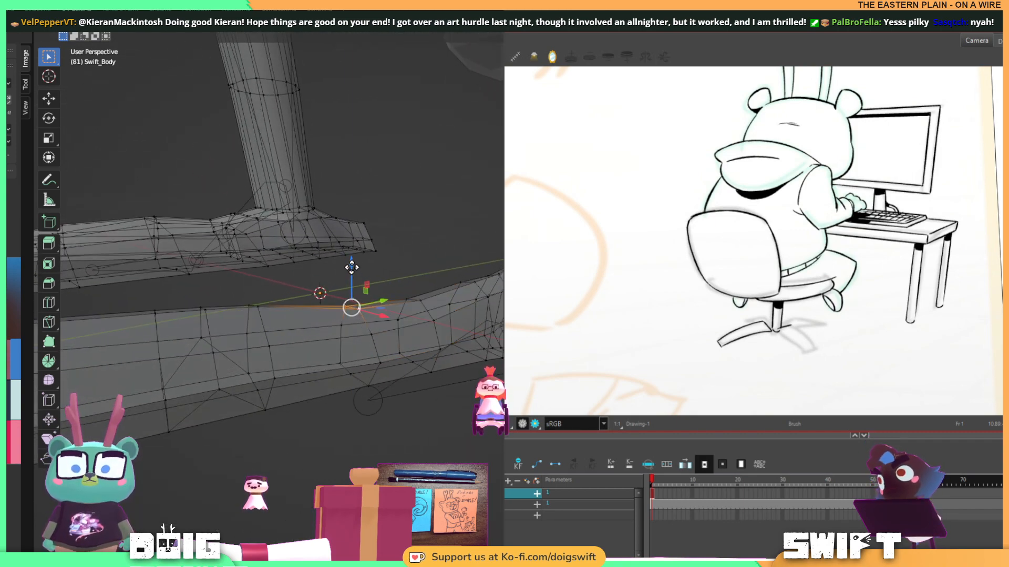
pyautogui.moveTo(351, 264); pyautogui.dragTo(352, 267)
pyautogui.moveTo(352, 267); pyautogui.dragTo(393, 382, button='middle')
pyautogui.press('Tab')
pyautogui.click(458, 356)
pyautogui.moveTo(442, 305); pyautogui.dragTo(357, 383, button='middle')
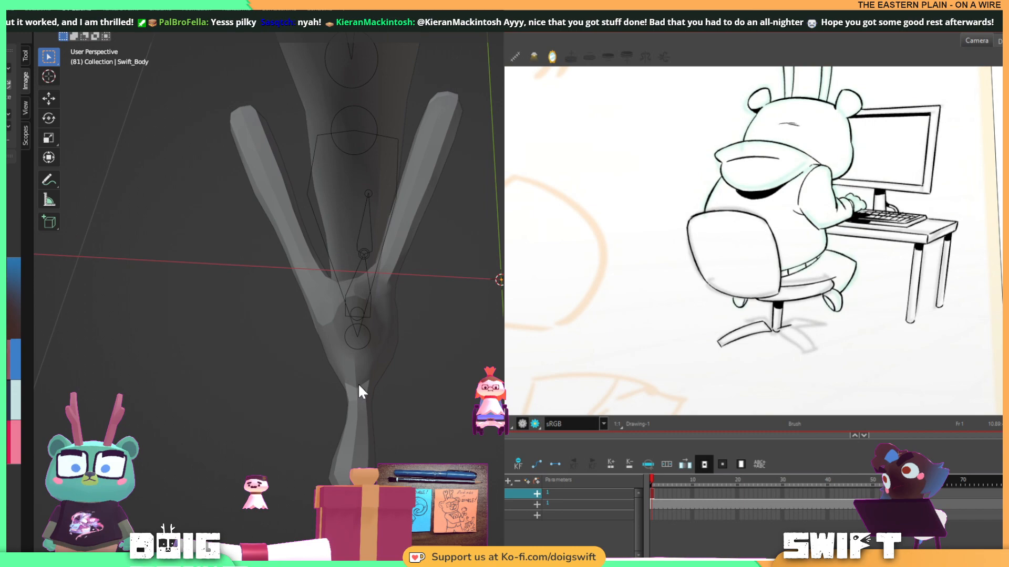
# Return to Edit Mode, select the whole back toe, and rotate it 9.29° about Z.
pyautogui.click(353, 431)
pyautogui.press('Tab')
pyautogui.scroll(2, 355, 432)
pyautogui.moveTo(356, 432); pyautogui.dragTo(419, 356, button='middle')
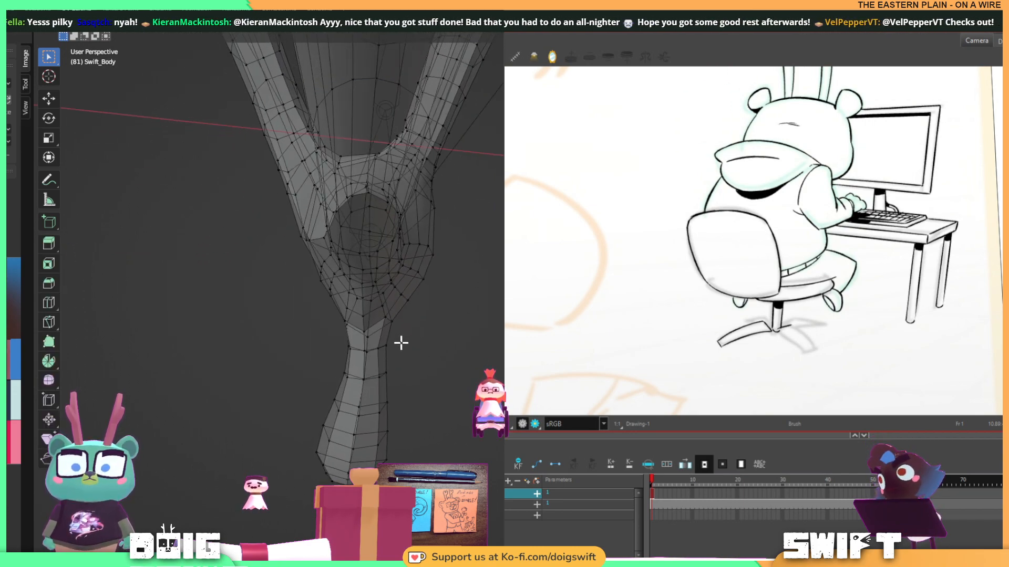
pyautogui.moveTo(404, 339)
pyautogui.mouseDown()
pyautogui.moveTo(415, 416)
pyautogui.moveTo(266, 457)
pyautogui.moveTo(309, 363)
pyautogui.moveTo(331, 345)
pyautogui.mouseUp()
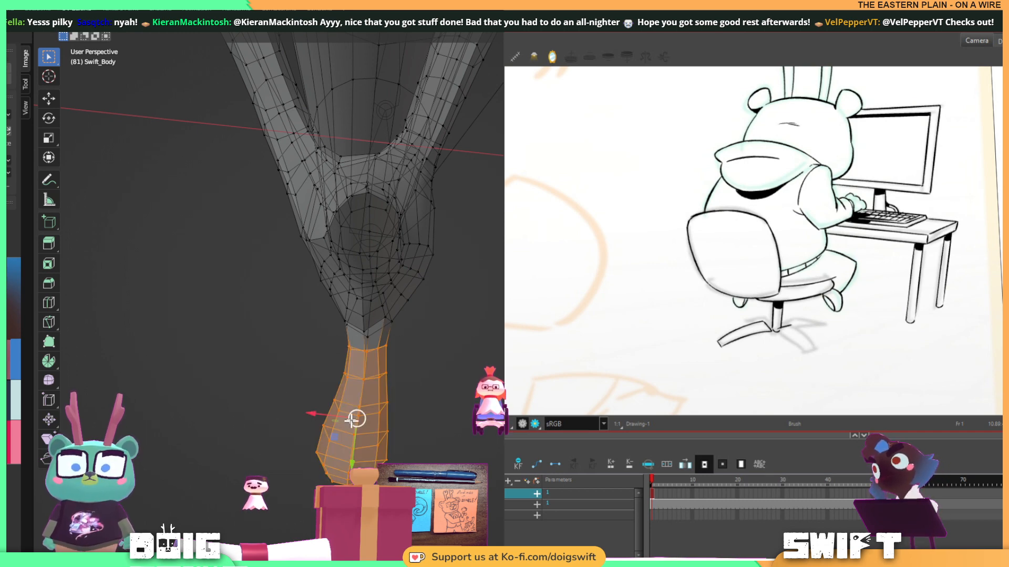
pyautogui.press('s')
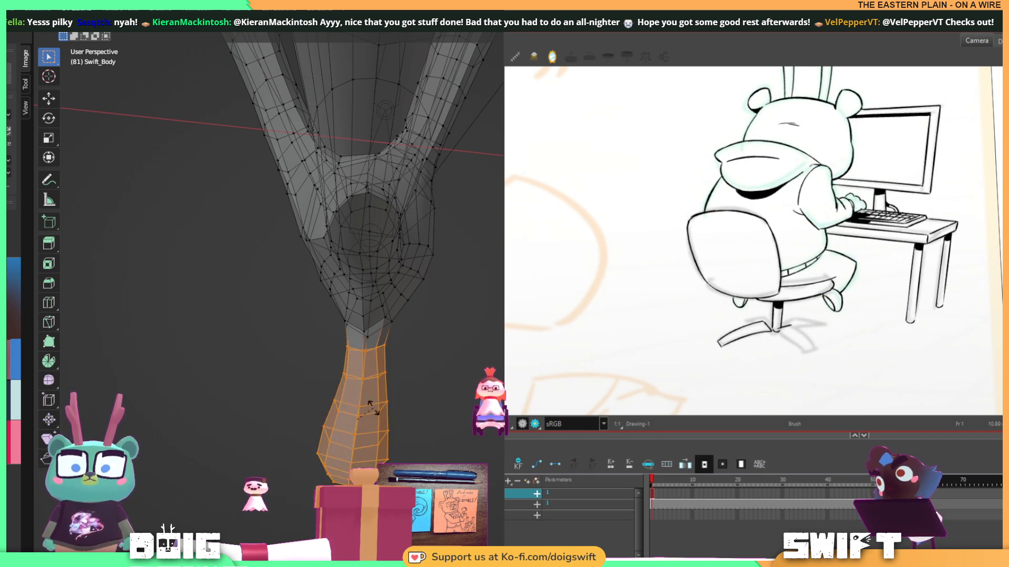
pyautogui.click(378, 400)
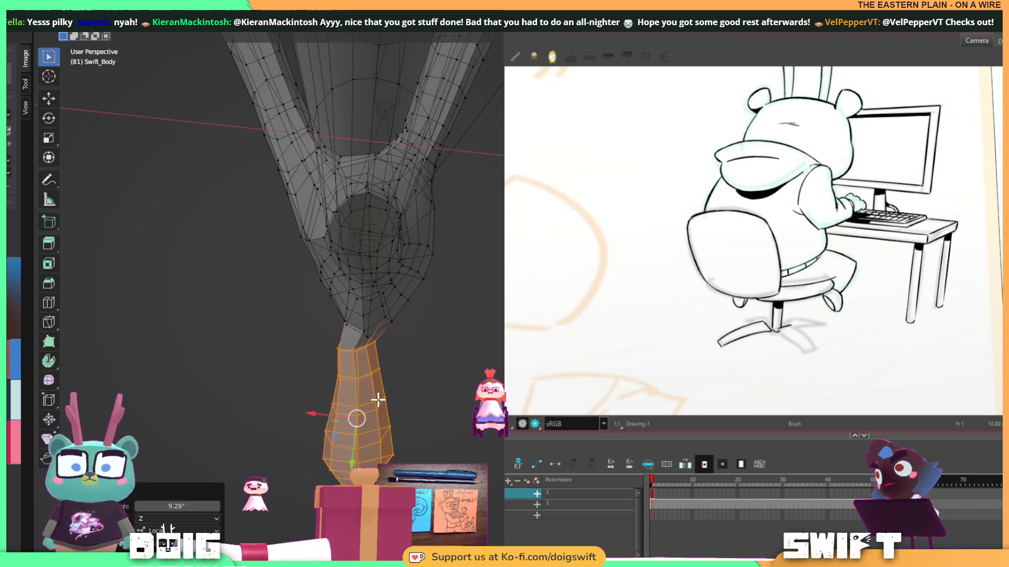
# Move the rotated back toe slightly along X to line it up with the heel, and deselect it.
pyautogui.moveTo(317, 417); pyautogui.dragTo(326, 412)
pyautogui.moveTo(327, 412); pyautogui.dragTo(305, 340, button='middle')
pyautogui.click(435, 301)
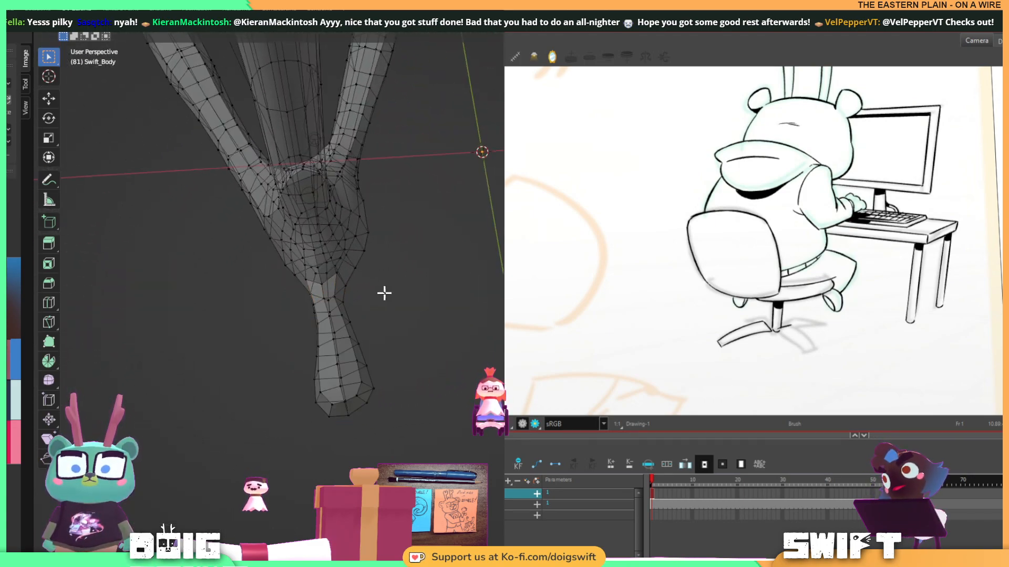
# Select the entire foot with all its toes below the ankle of the leg being edited.
pyautogui.scroll(-3, 351, 282)
pyautogui.moveTo(354, 241); pyautogui.dragTo(415, 262, button='middle')
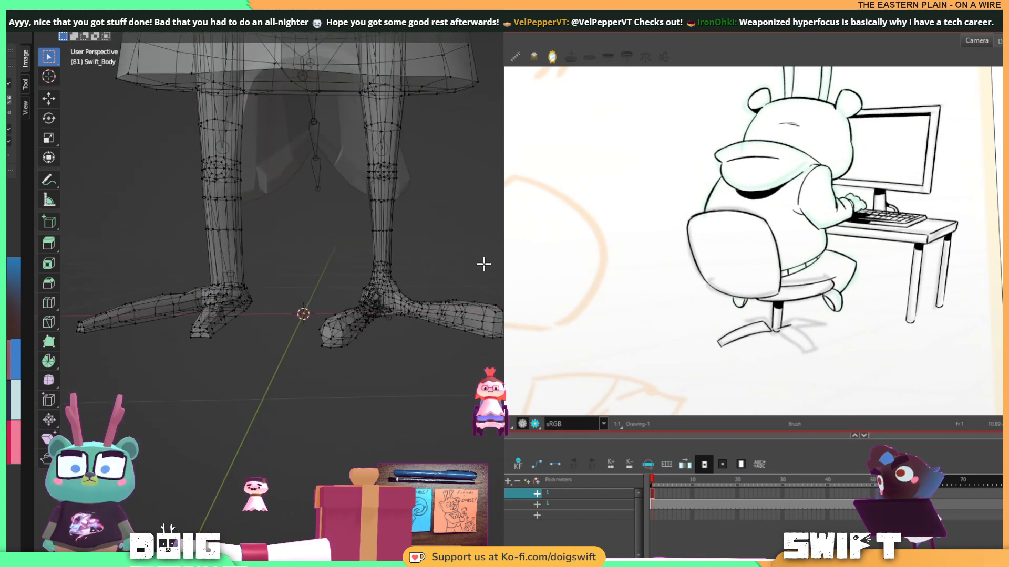
pyautogui.moveTo(494, 265)
pyautogui.mouseDown()
pyautogui.moveTo(255, 399)
pyautogui.moveTo(281, 259)
pyautogui.moveTo(333, 268)
pyautogui.moveTo(362, 252)
pyautogui.mouseUp()
pyautogui.moveTo(363, 252); pyautogui.dragTo(366, 311, button='middle')
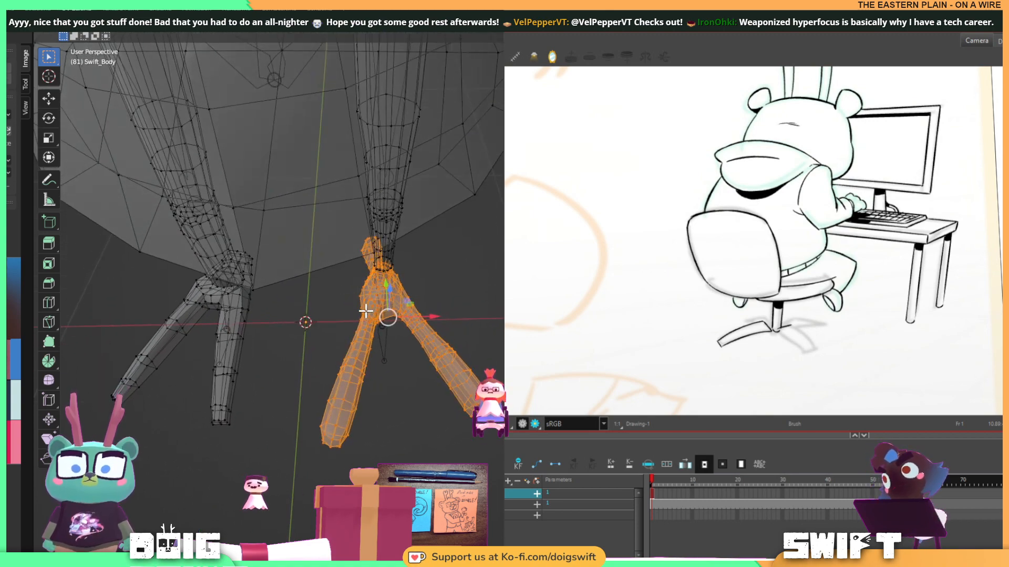
pyautogui.press('r')
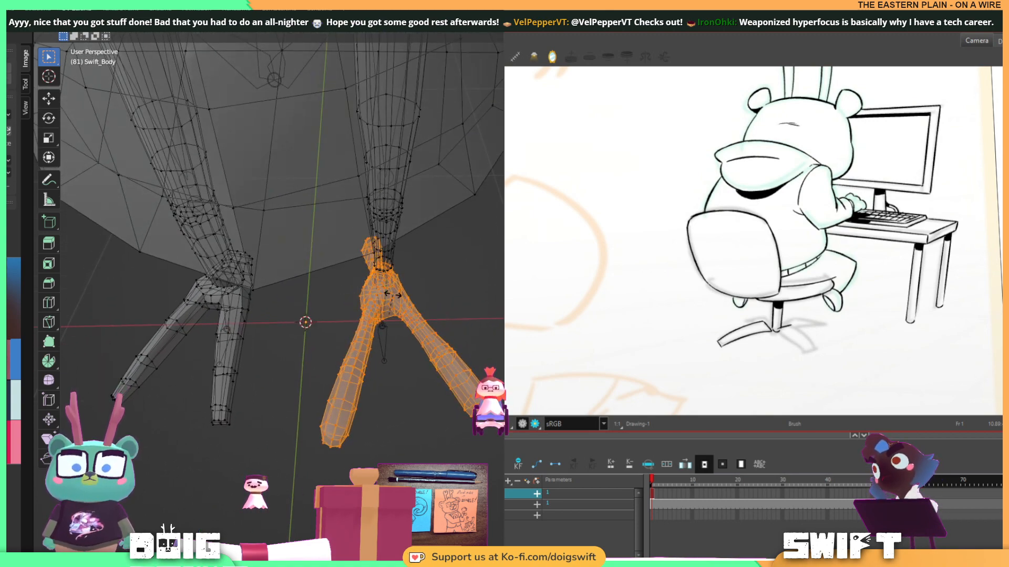
pyautogui.press('z')
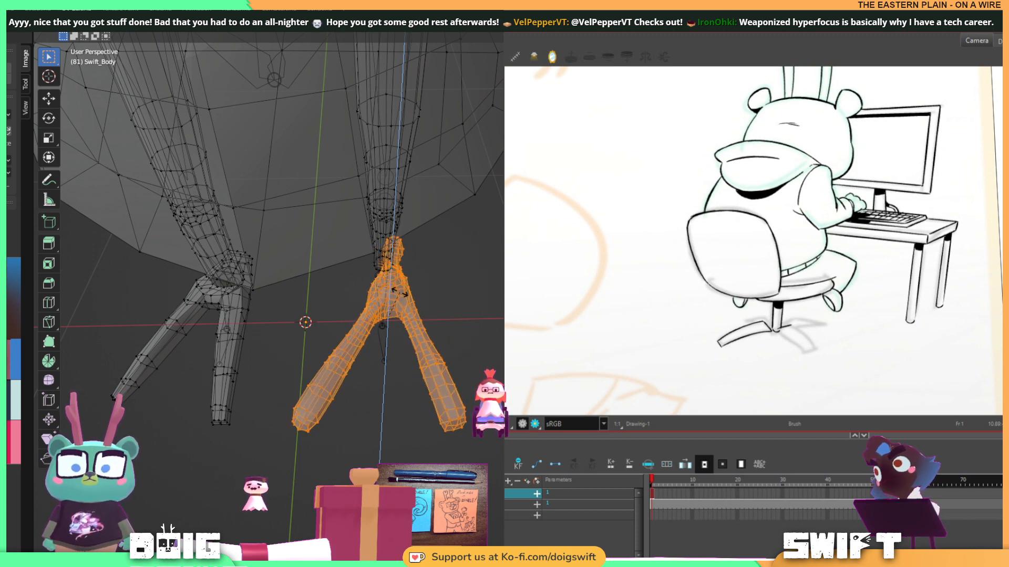
pyautogui.click(400, 292)
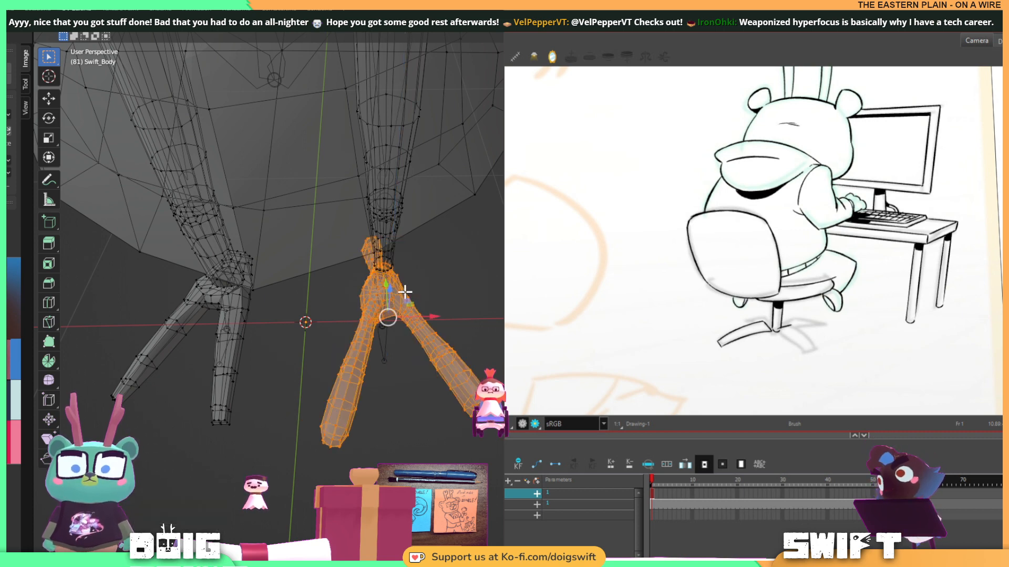
# Rotate the whole foot -6.32° about Z and shift it slightly along X under the ankle.
pyautogui.scroll(4, 405, 294)
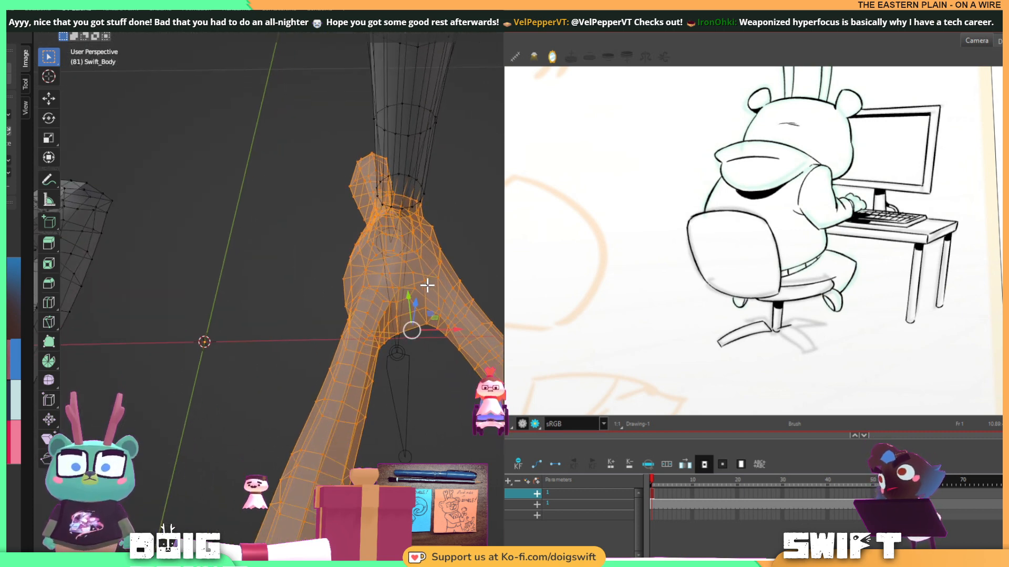
pyautogui.press('r')
pyautogui.press('z')
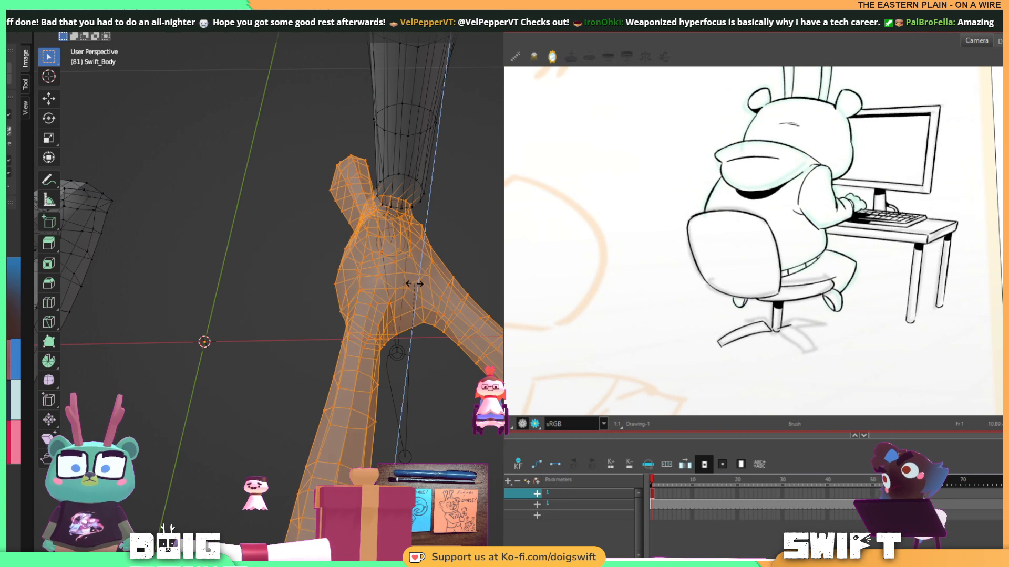
pyautogui.click(425, 282)
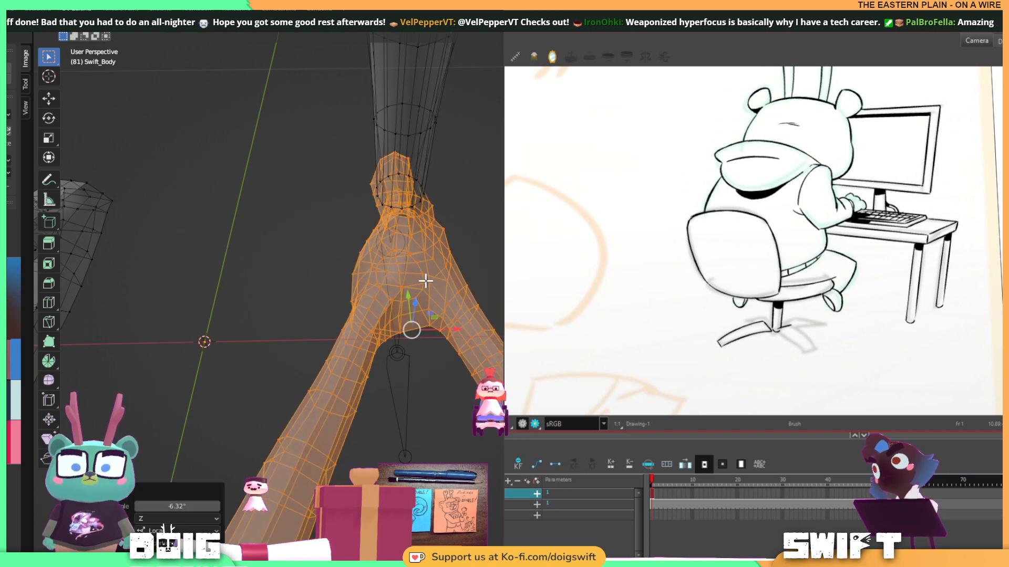
pyautogui.moveTo(456, 331); pyautogui.dragTo(443, 328)
# Leave Edit Mode, deselect the body, and inspect the shape of both feet from several angles.
pyautogui.scroll(-4, 436, 328)
pyautogui.press('Tab')
pyautogui.moveTo(437, 302); pyautogui.dragTo(202, 304, button='middle')
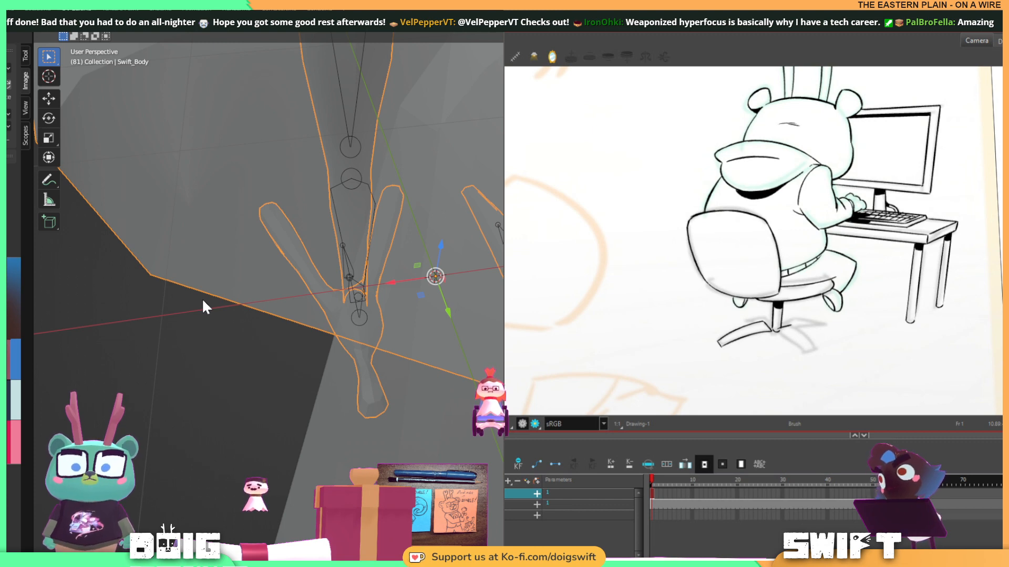
pyautogui.click(261, 384)
pyautogui.moveTo(326, 402); pyautogui.dragTo(476, 279, button='middle')
pyautogui.scroll(3, 347, 292)
pyautogui.moveTo(313, 276)
pyautogui.mouseDown(button='middle')
pyautogui.moveTo(322, 299)
pyautogui.moveTo(389, 295)
pyautogui.mouseUp(button='middle')
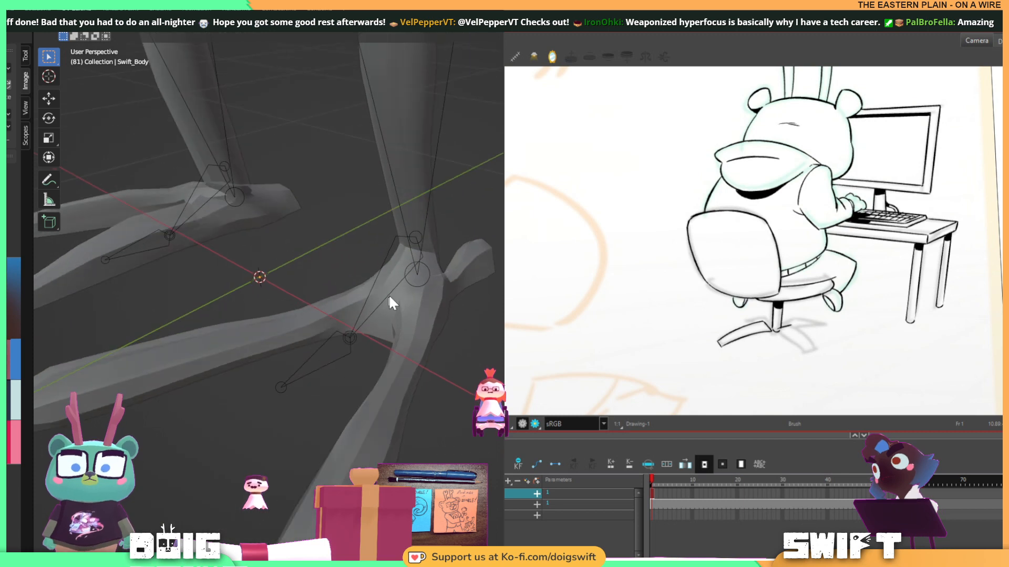
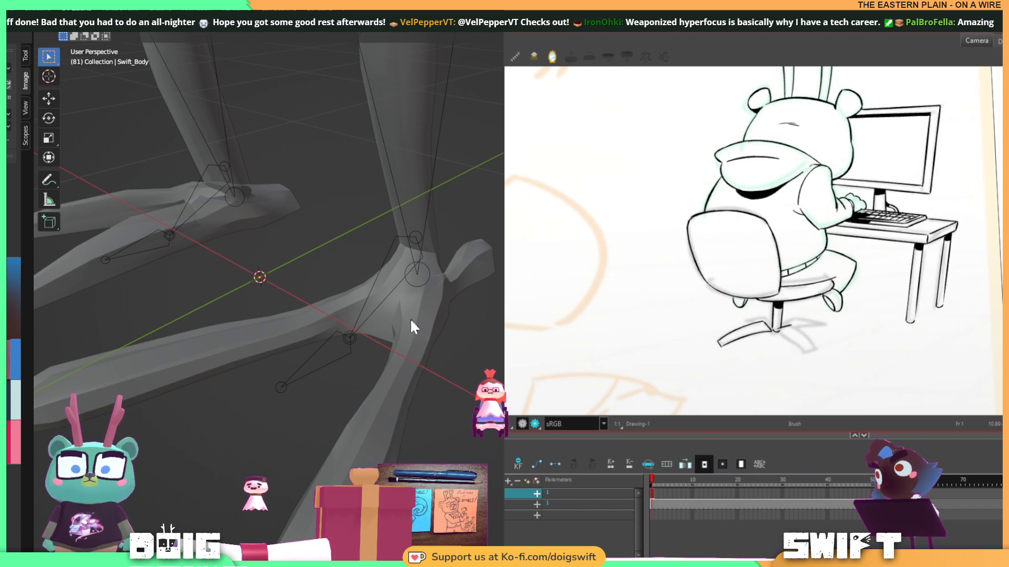
# Switch from the Swift_Body file to the airship scene with the gift shop, and enlarge the 3D viewport over the image editor.
pyautogui.scroll(-3, 411, 284)
pyautogui.scroll(-2, 415, 279)
pyautogui.moveTo(430, 260); pyautogui.dragTo(414, 323, button='middle')
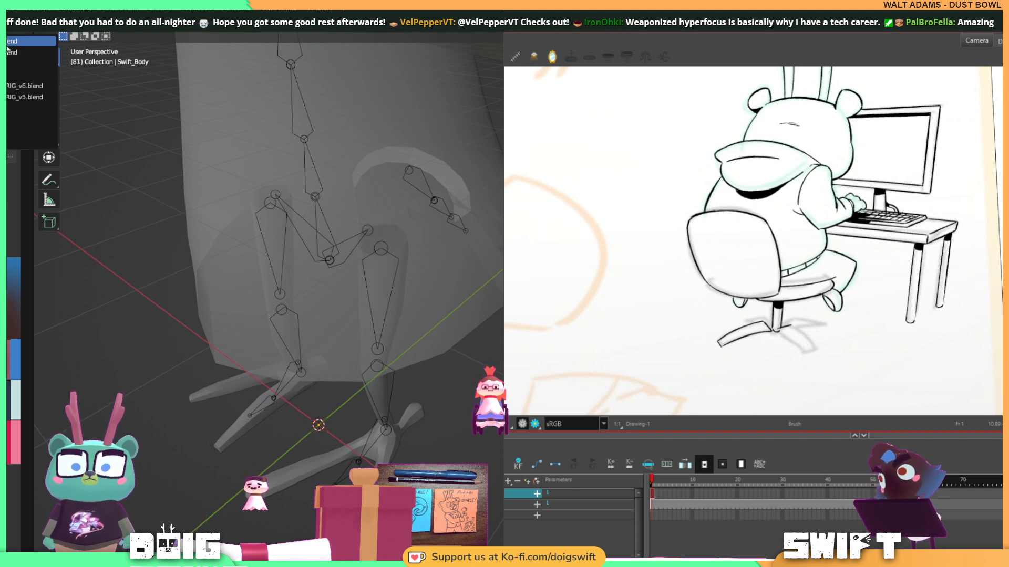
pyautogui.click(7, 74)
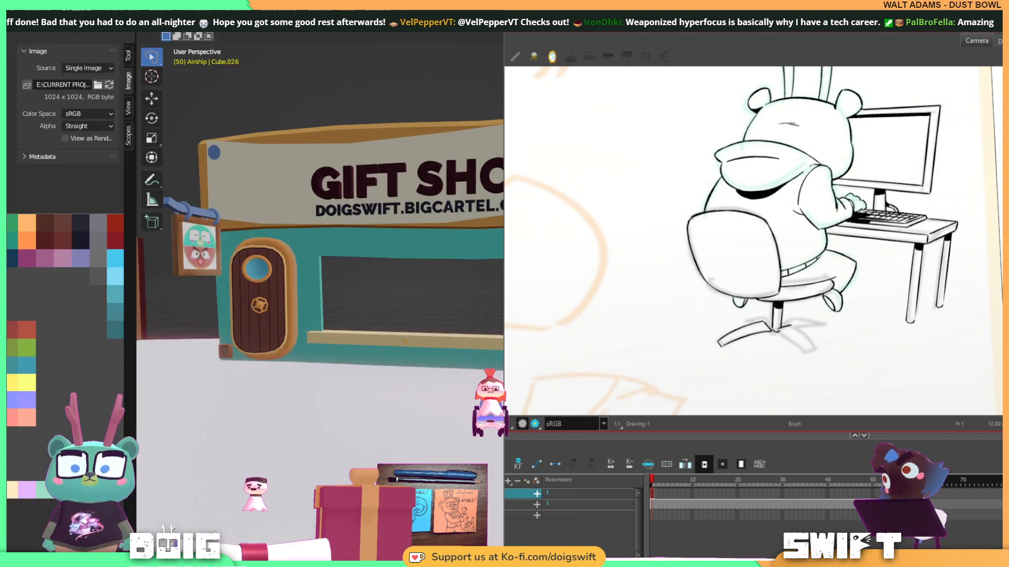
pyautogui.scroll(-3, 288, 257)
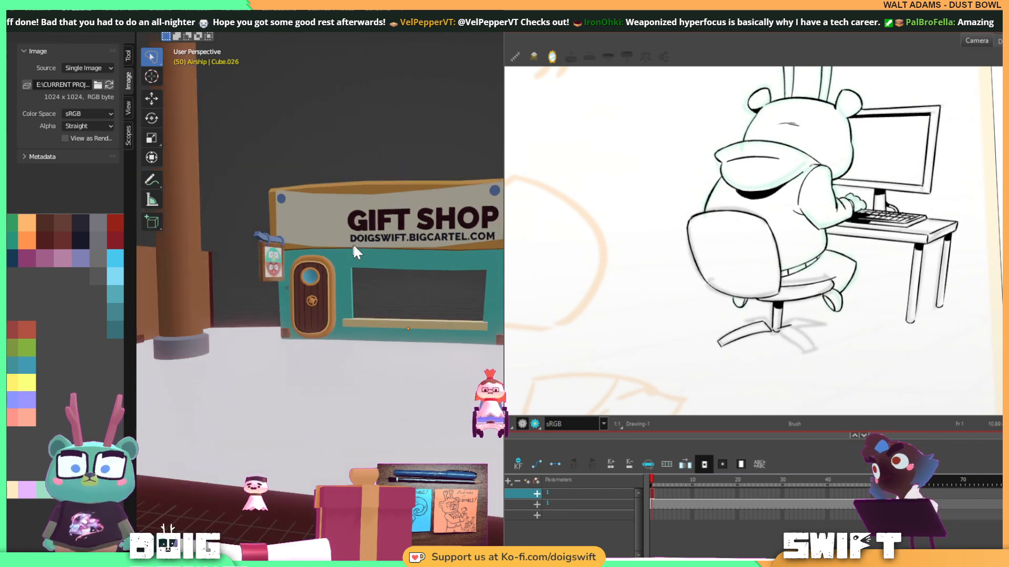
pyautogui.keyDown('shift'); pyautogui.moveTo(353, 245); pyautogui.dragTo(309, 261, button='middle'); pyautogui.keyUp('shift')
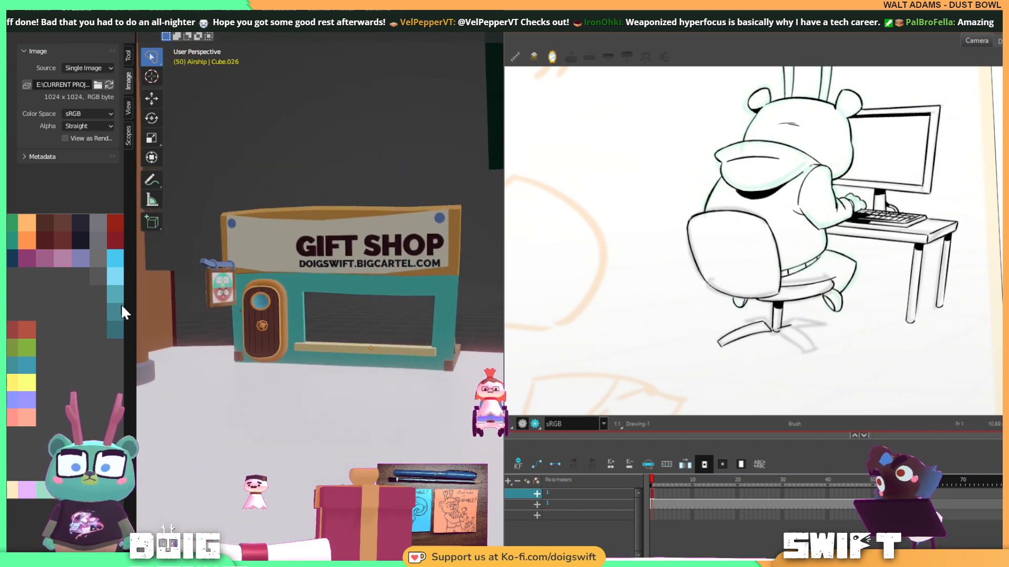
pyautogui.moveTo(134, 303); pyautogui.dragTo(0, 303)
# Enter Edit Mode on the gift shop and select the entire wooden ledge below its window.
pyautogui.moveTo(207, 284); pyautogui.dragTo(299, 334, button='middle')
pyautogui.scroll(1, 234, 311)
pyautogui.scroll(1, 231, 305)
pyautogui.scroll(2, 299, 334)
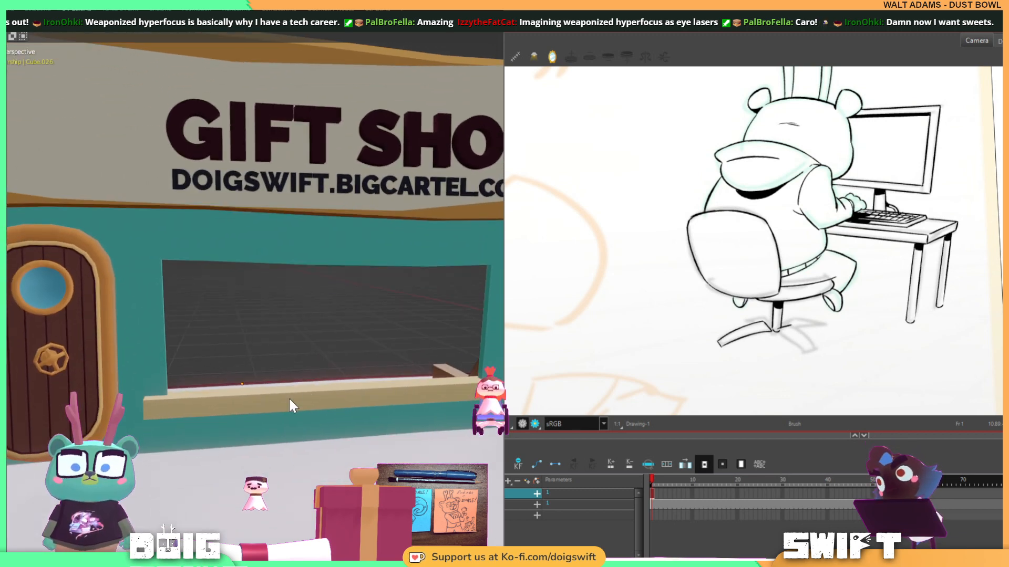
pyautogui.press('Tab')
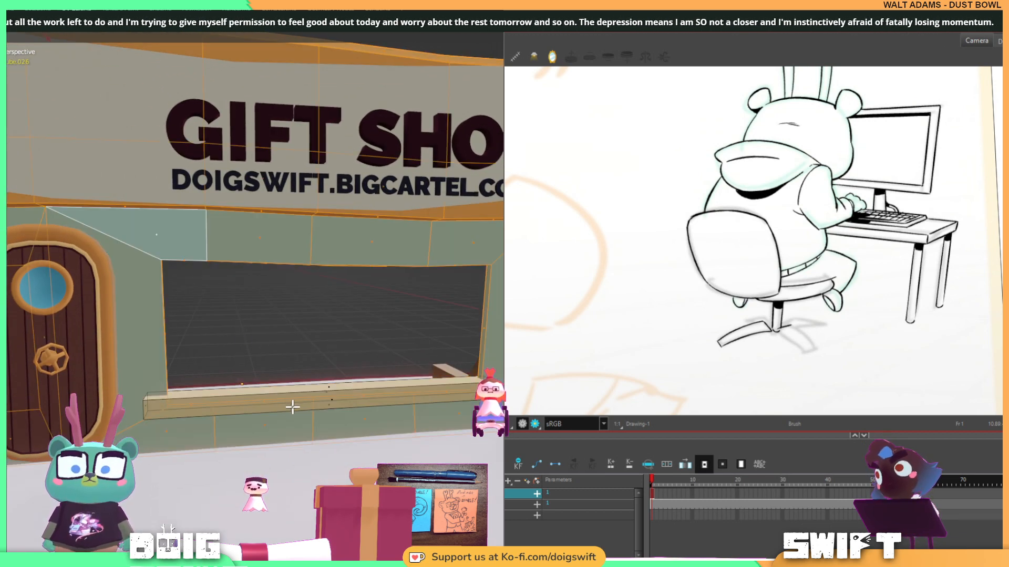
pyautogui.click(331, 401)
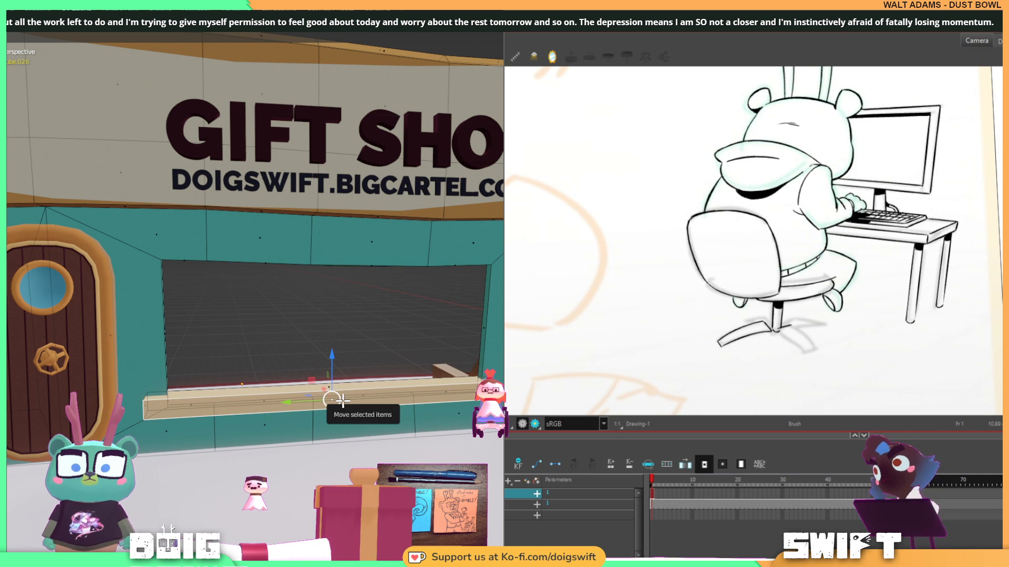
pyautogui.hotkey('ctrl', 'l')
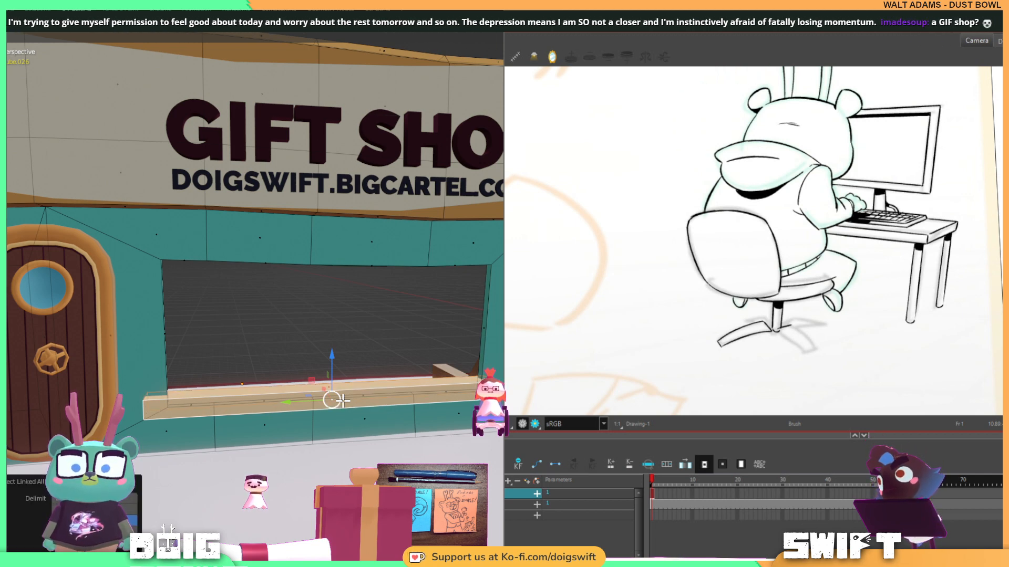
# Duplicate the window ledge, raise the copy along Z, and scale it down into a slimmer beam.
pyautogui.hotkey('shift', 'd')
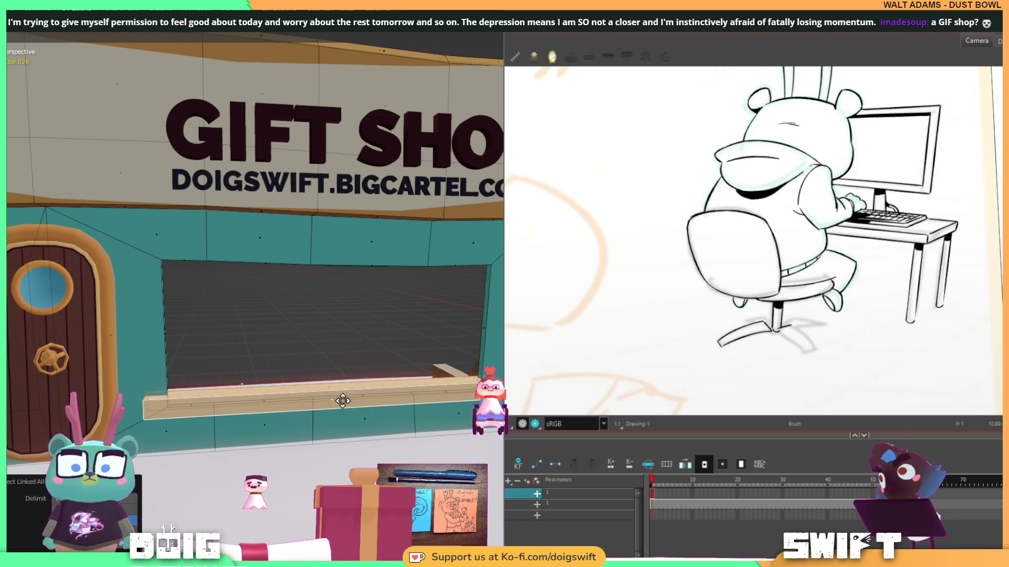
pyautogui.press('z')
pyautogui.click(405, 353)
pyautogui.press('s')
pyautogui.press('x')
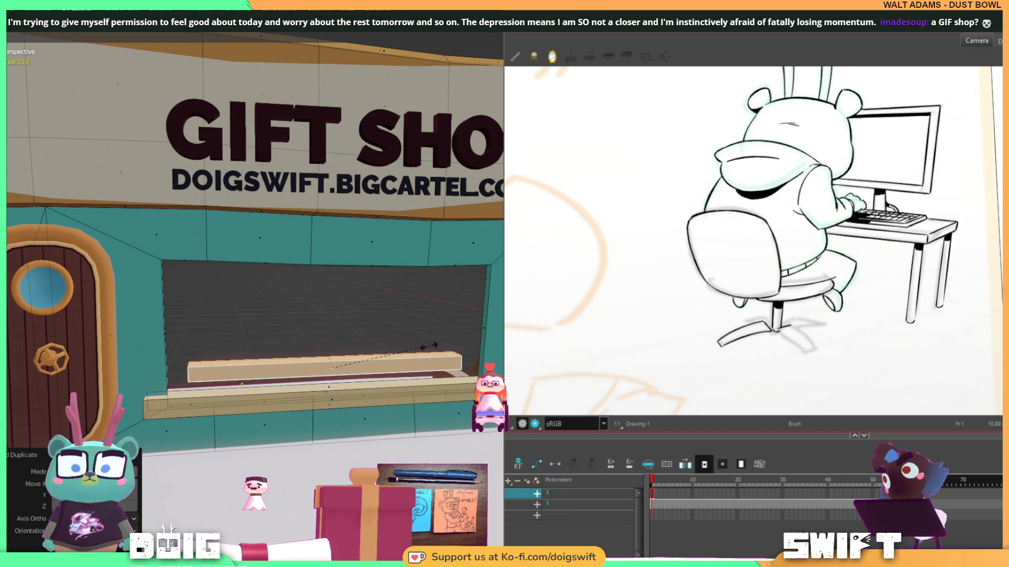
pyautogui.click(392, 357)
# Extend both end faces of the slimmer beam outward along Y so it spans the shop window.
pyautogui.moveTo(389, 358)
pyautogui.mouseDown(button='middle')
pyautogui.moveTo(371, 405)
pyautogui.moveTo(355, 367)
pyautogui.moveTo(378, 342)
pyautogui.mouseUp(button='middle')
pyautogui.scroll(2, 370, 405)
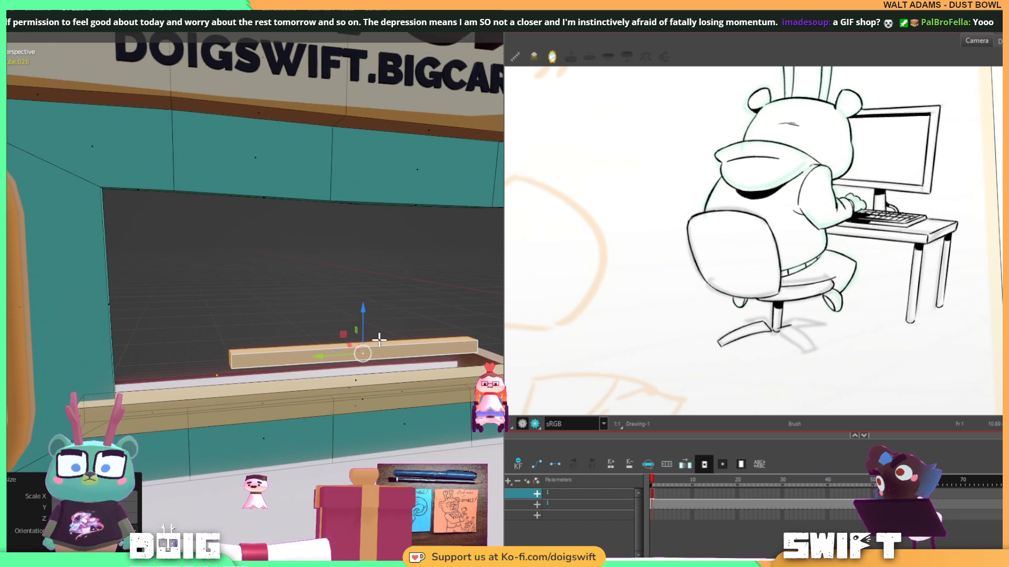
pyautogui.click(230, 359)
pyautogui.moveTo(188, 365); pyautogui.dragTo(64, 374)
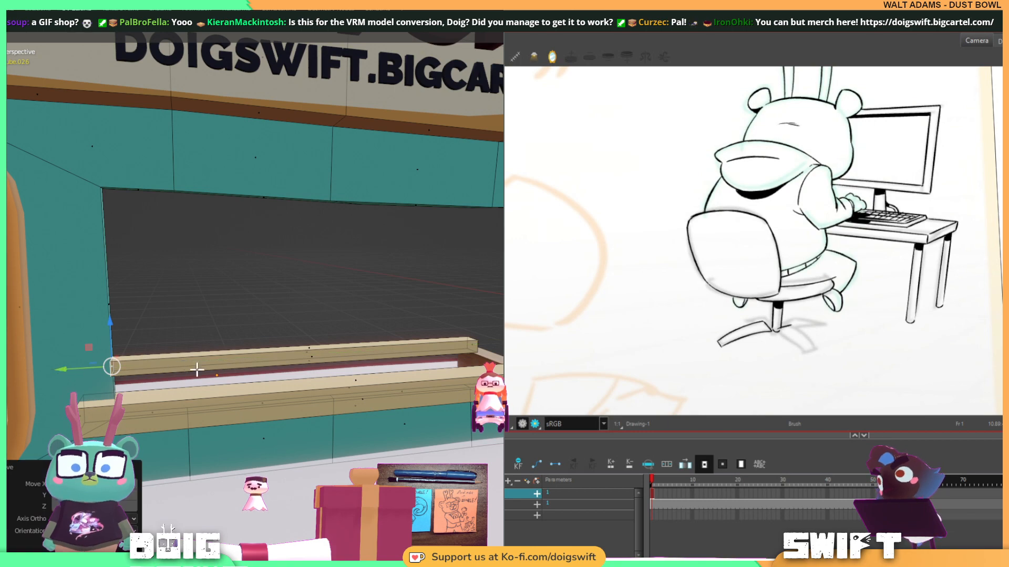
pyautogui.moveTo(198, 367); pyautogui.dragTo(311, 360, button='middle')
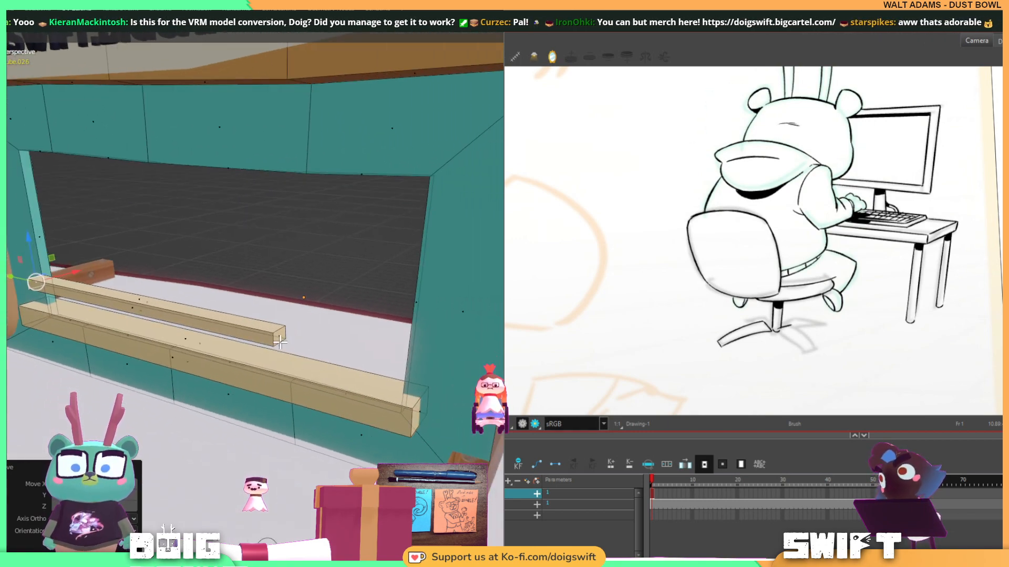
pyautogui.click(280, 342)
pyautogui.moveTo(246, 334); pyautogui.dragTo(386, 343)
# Select the whole slimmer beam, lower it along Z onto the ledge, and shift it slightly along X.
pyautogui.moveTo(386, 344); pyautogui.dragTo(227, 277, button='middle')
pyautogui.hotkey('ctrl', 'l')
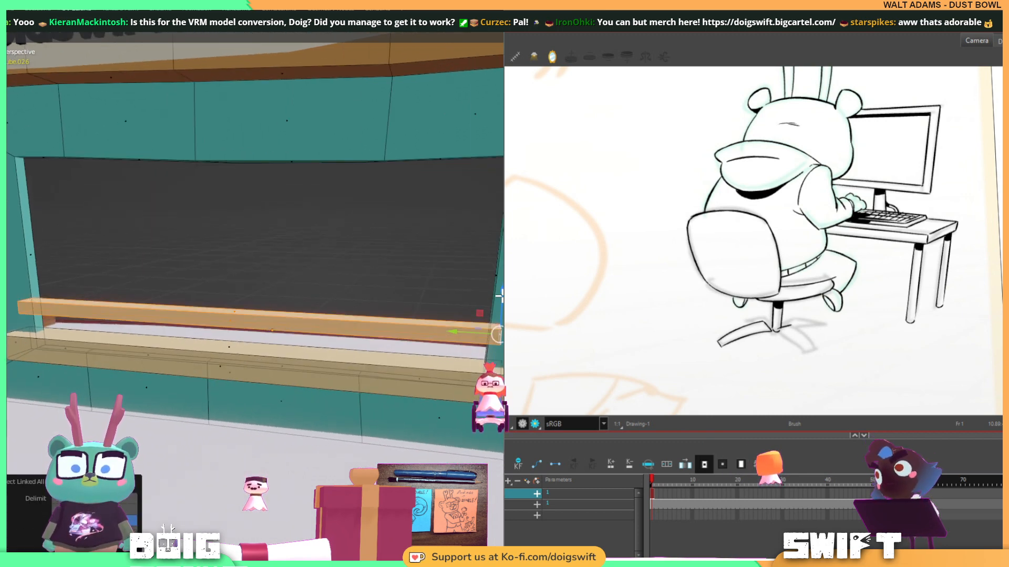
pyautogui.moveTo(502, 296); pyautogui.dragTo(485, 328)
pyautogui.moveTo(446, 309); pyautogui.dragTo(254, 308, button='middle')
pyautogui.moveTo(296, 439); pyautogui.dragTo(311, 437)
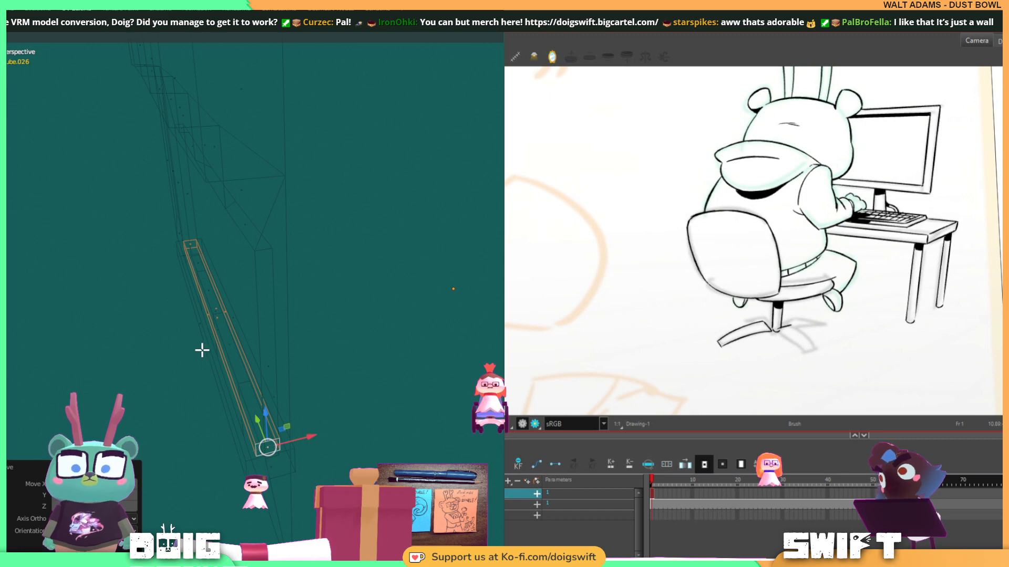
# Adjust the two end faces of the beam resting on the ledge slightly along Y to fit the window's sides.
pyautogui.moveTo(202, 350); pyautogui.dragTo(326, 323, button='middle')
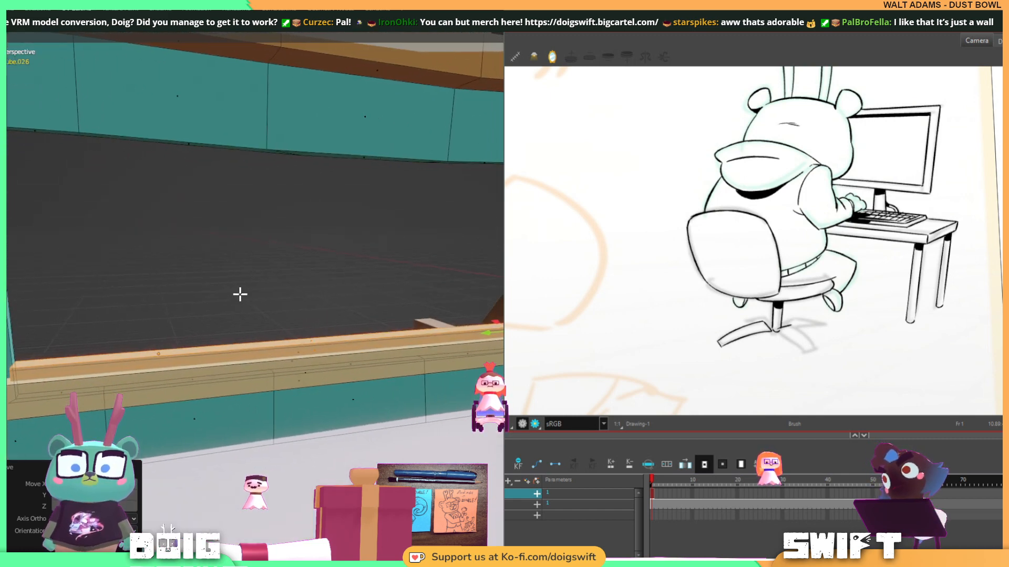
pyautogui.moveTo(240, 294); pyautogui.dragTo(274, 299, button='middle')
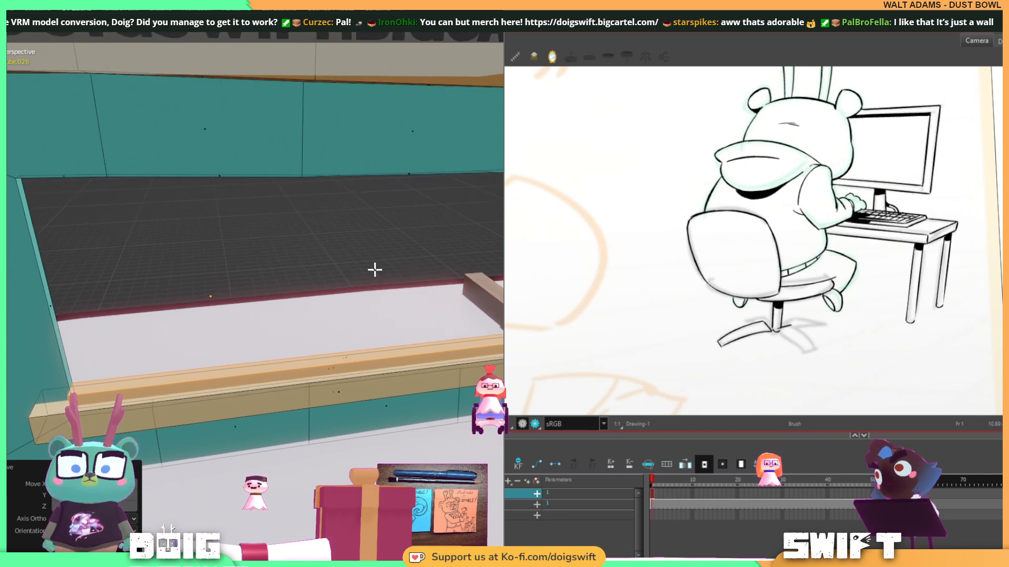
pyautogui.moveTo(168, 358); pyautogui.dragTo(210, 315, button='middle')
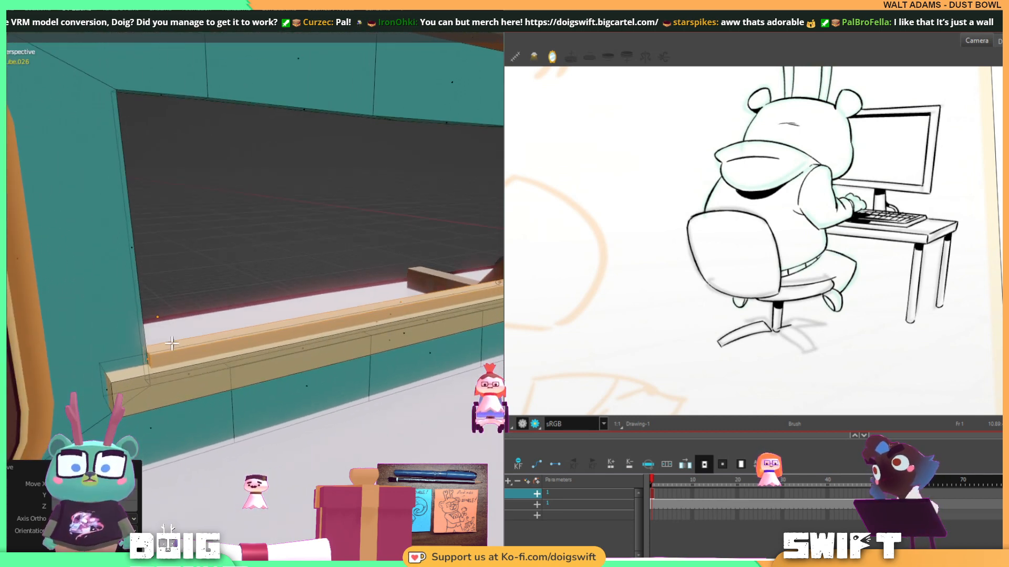
pyautogui.click(148, 360)
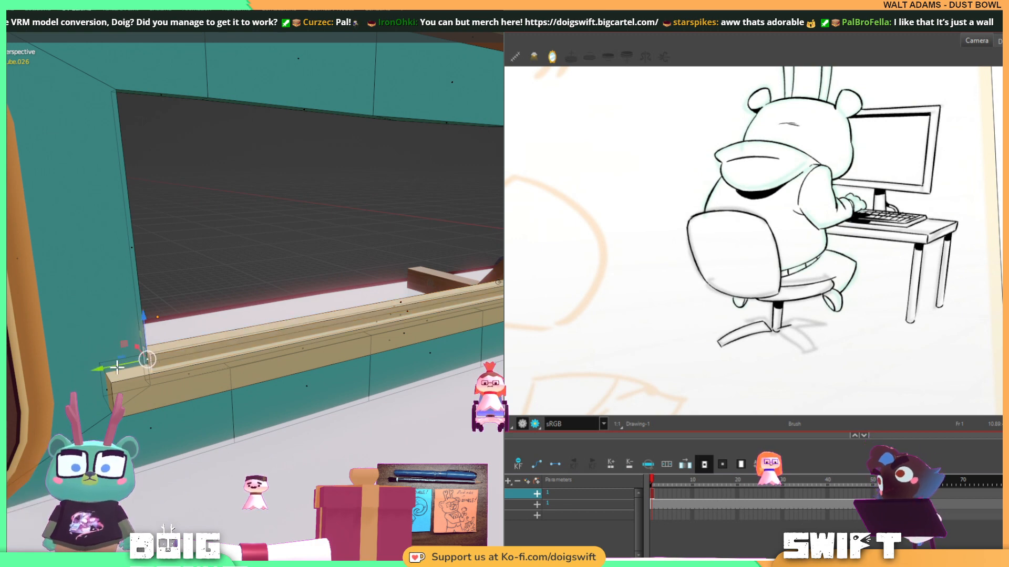
pyautogui.moveTo(108, 368); pyautogui.dragTo(101, 369)
pyautogui.keyDown('shift'); pyautogui.moveTo(416, 301); pyautogui.dragTo(420, 339, button='middle'); pyautogui.keyUp('shift')
pyautogui.click(410, 324)
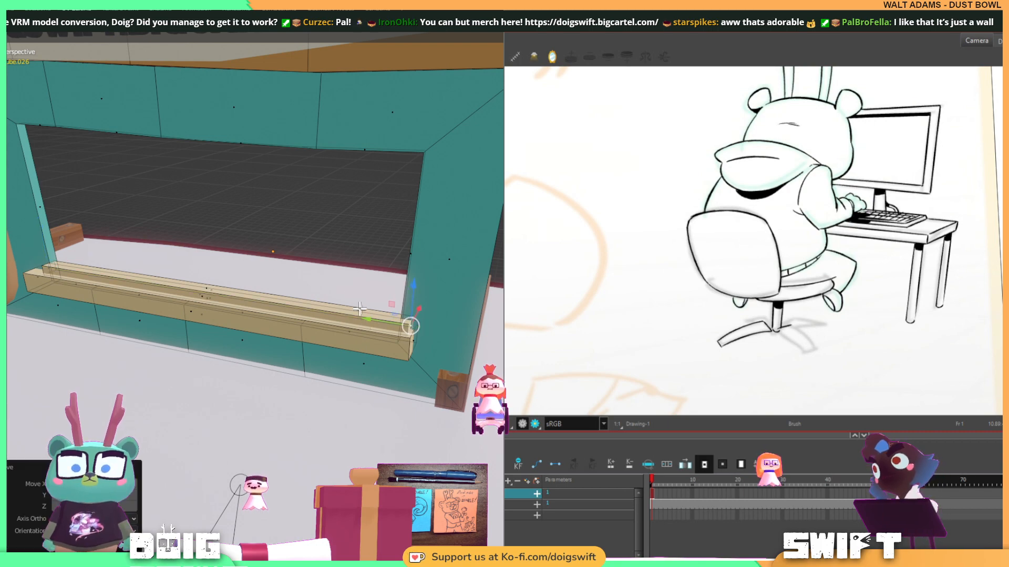
pyautogui.moveTo(364, 317); pyautogui.dragTo(317, 303, button='middle')
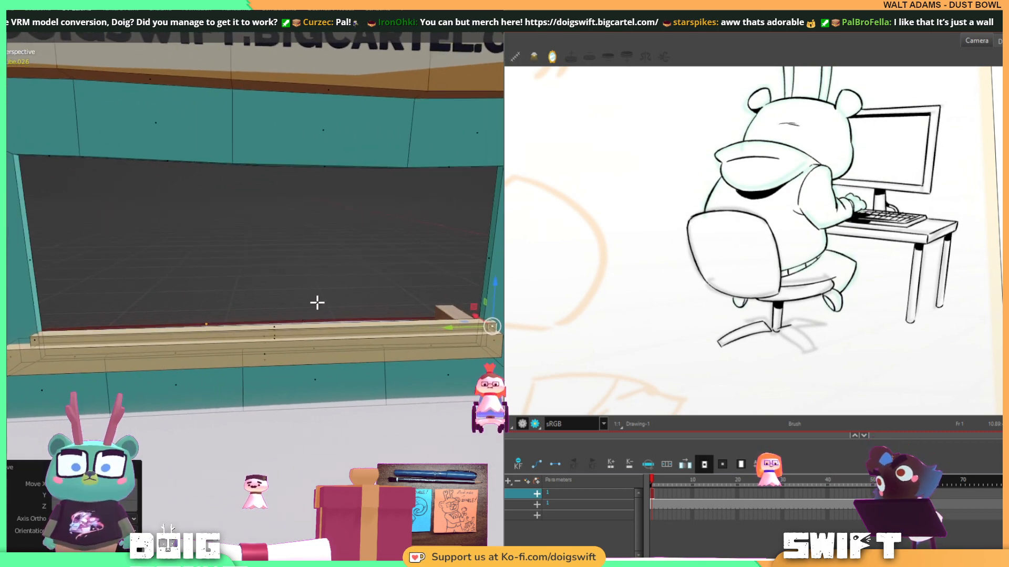
# Duplicate the whole inner beam and move the copy up along Z to the upper edge of the window opening.
pyautogui.click(279, 327)
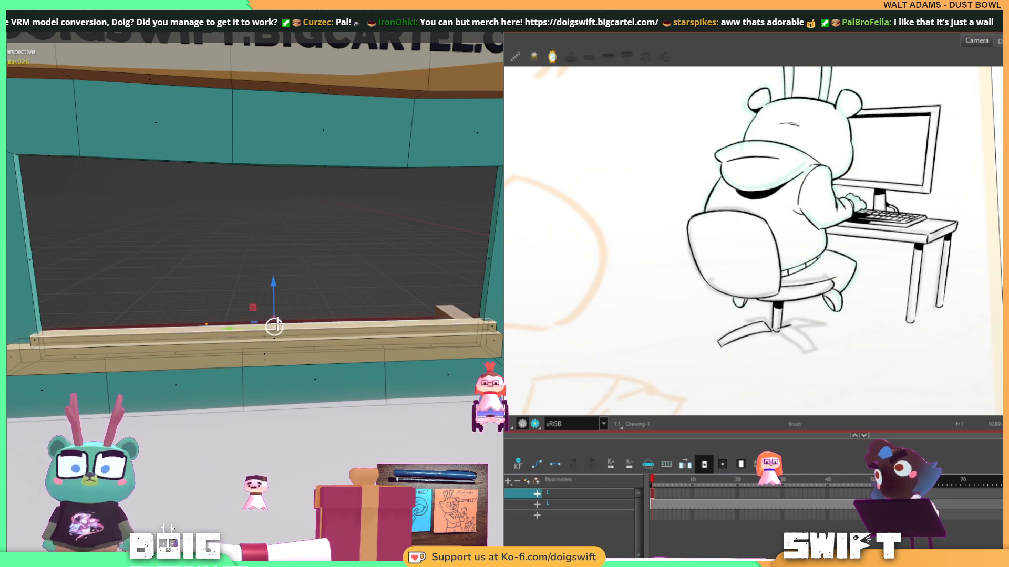
pyautogui.hotkey('ctrl', 'l')
pyautogui.press('g')
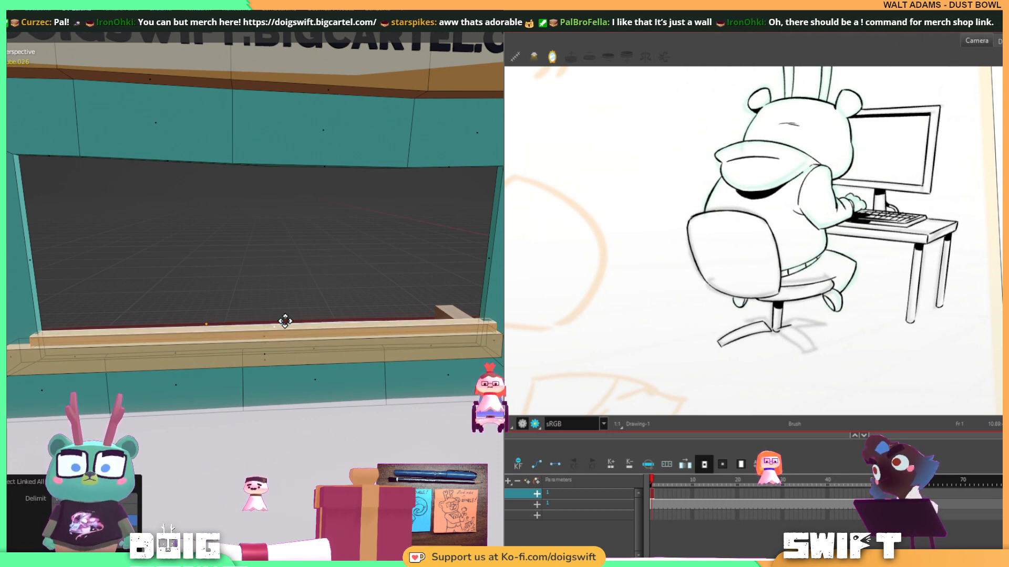
pyautogui.press('z')
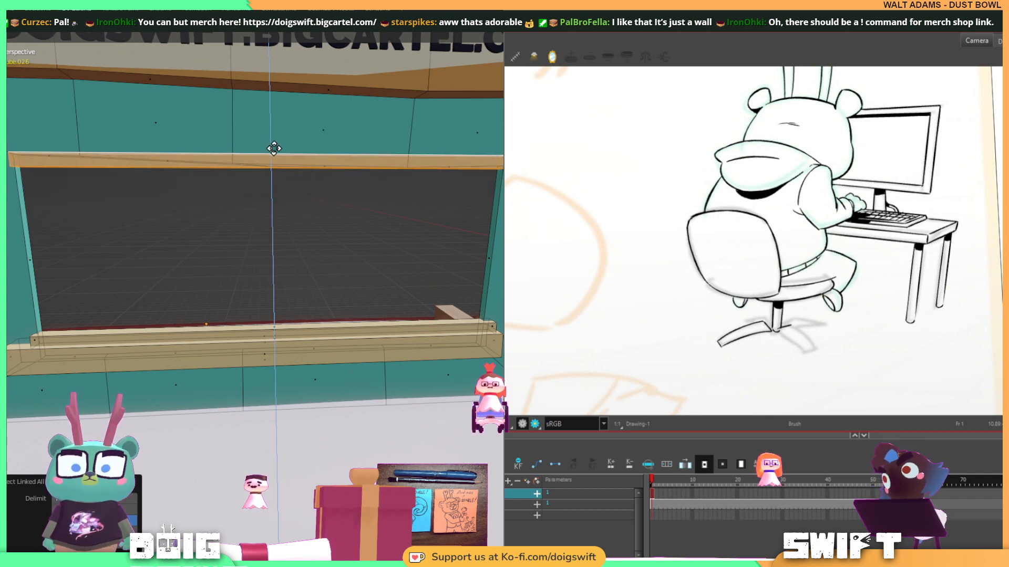
pyautogui.click(231, 147)
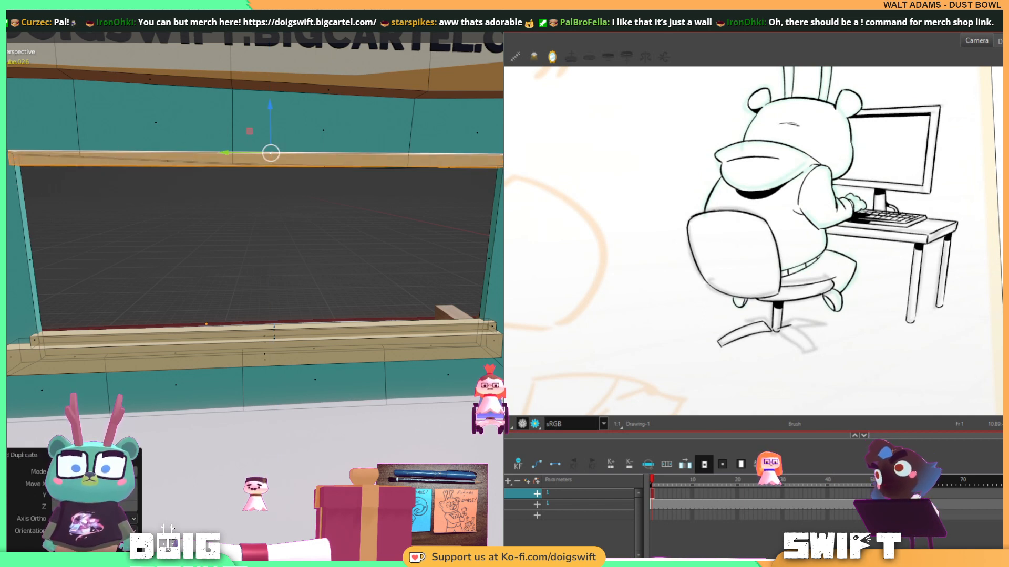
# Add four evenly spaced loop cuts across the length of the upper window beam.
pyautogui.hotkey('ctrl', 'r')
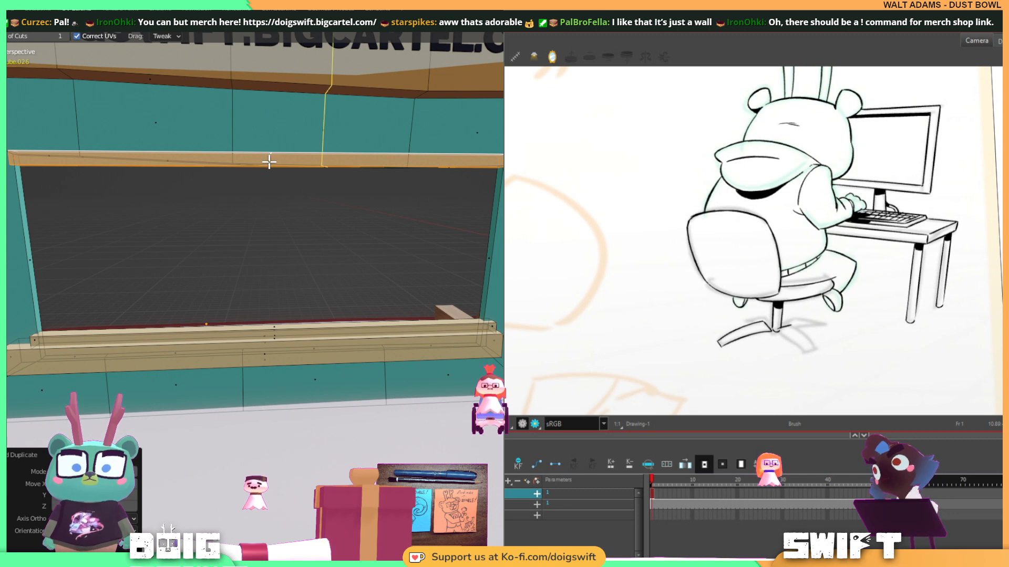
pyautogui.click(263, 166)
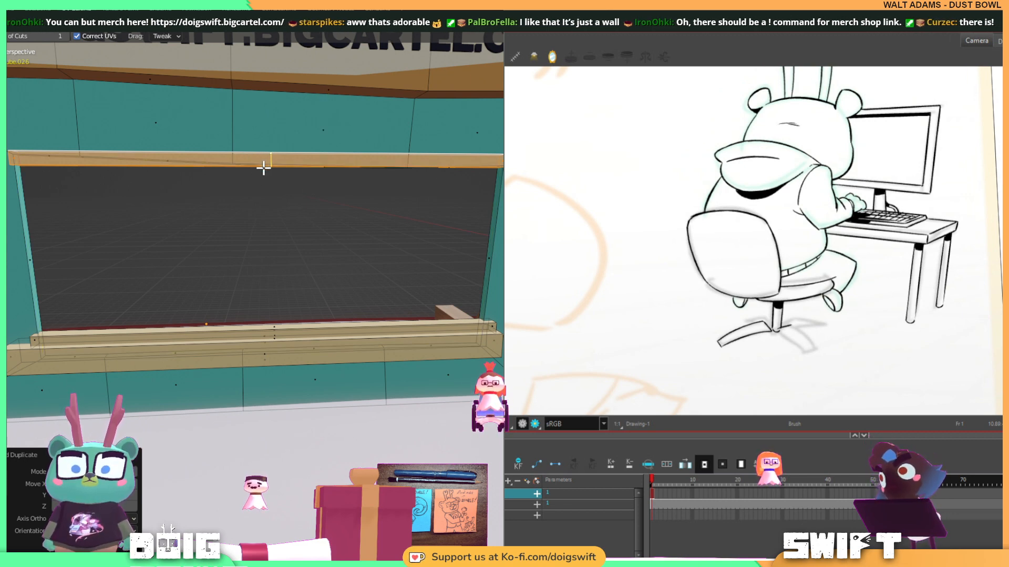
pyautogui.click(264, 167)
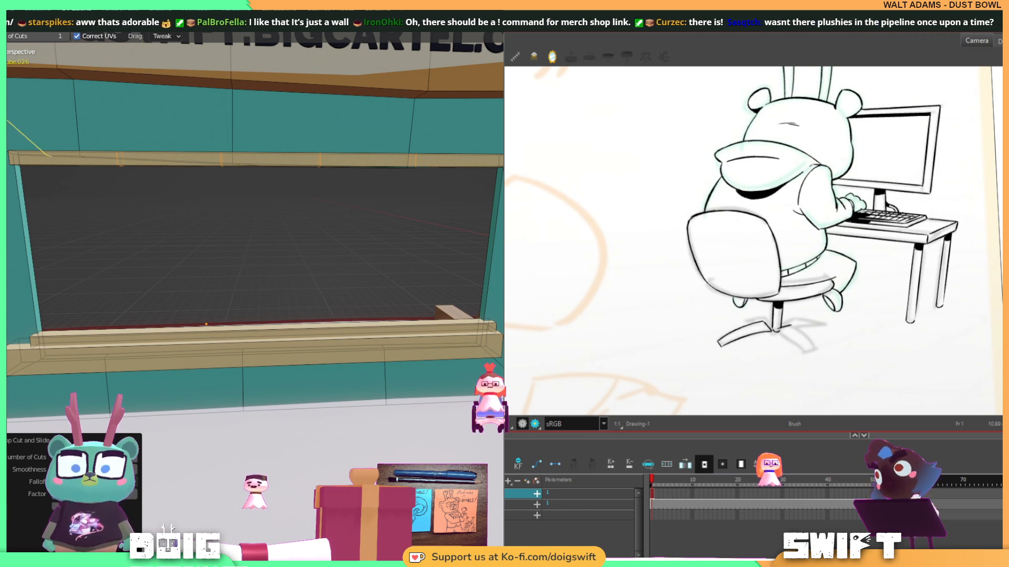
# Lower the loop cut near the middle of the upper beam slightly along Z, using proportional editing.
pyautogui.click(315, 150)
pyautogui.scroll(4, 340, 194)
pyautogui.click(330, 197)
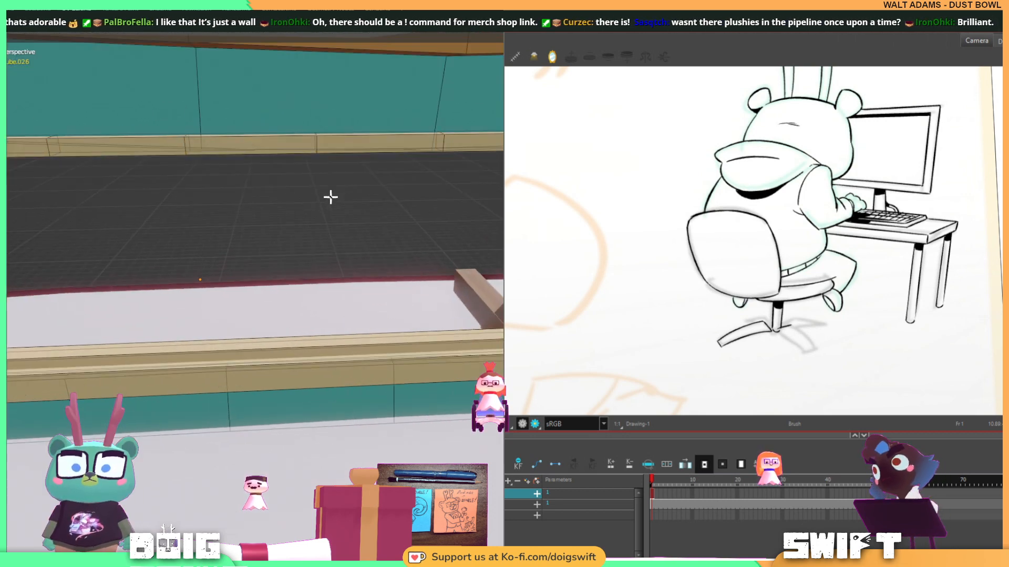
pyautogui.click(315, 144)
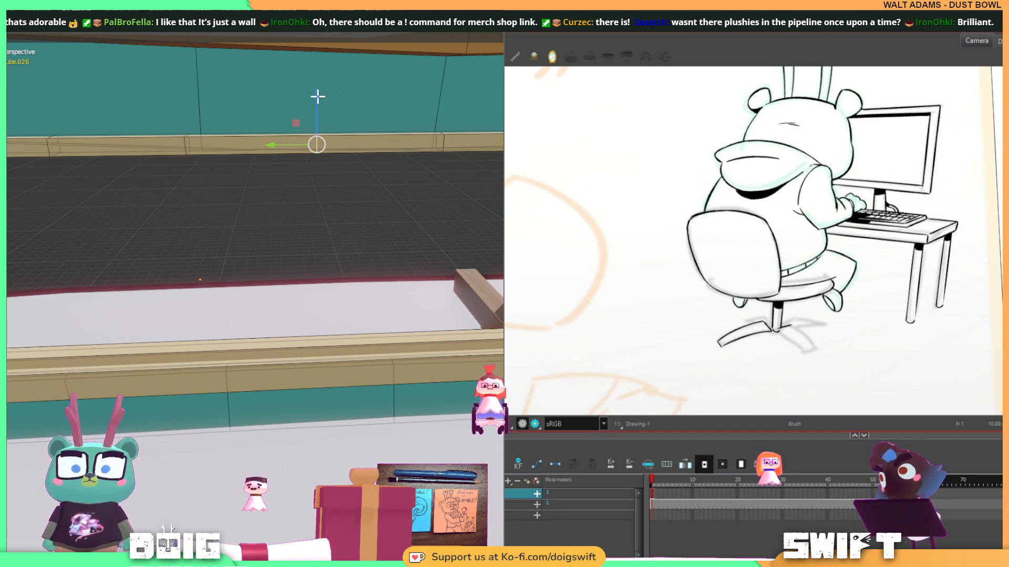
pyautogui.moveTo(317, 96); pyautogui.dragTo(320, 115)
# In vertex mode, raise the door-side end of the upper beam slightly along Z and shift it outward along Y.
pyautogui.moveTo(222, 131); pyautogui.dragTo(194, 173, button='middle')
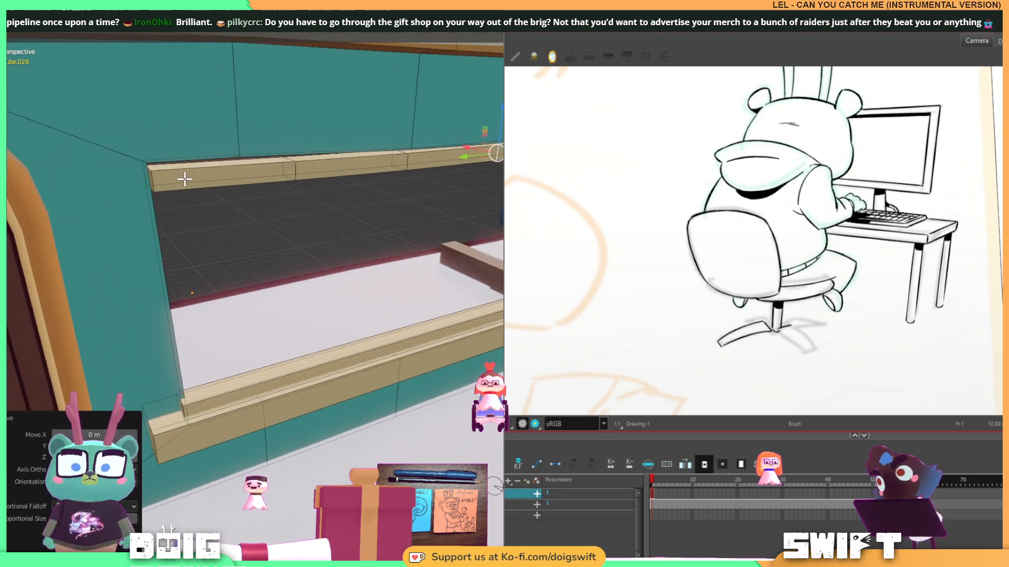
pyautogui.press('1')
pyautogui.click(148, 167)
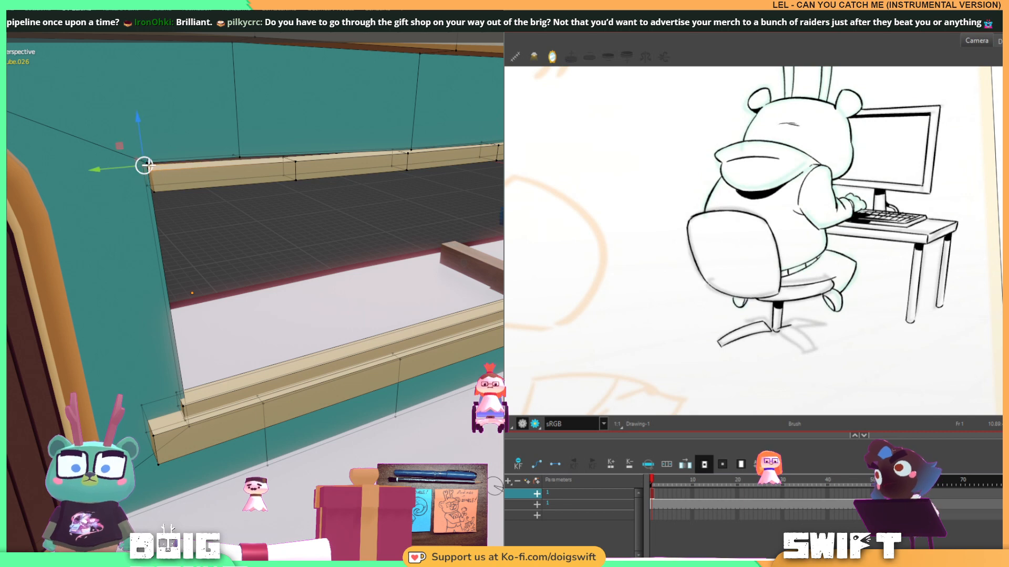
pyautogui.click(146, 185)
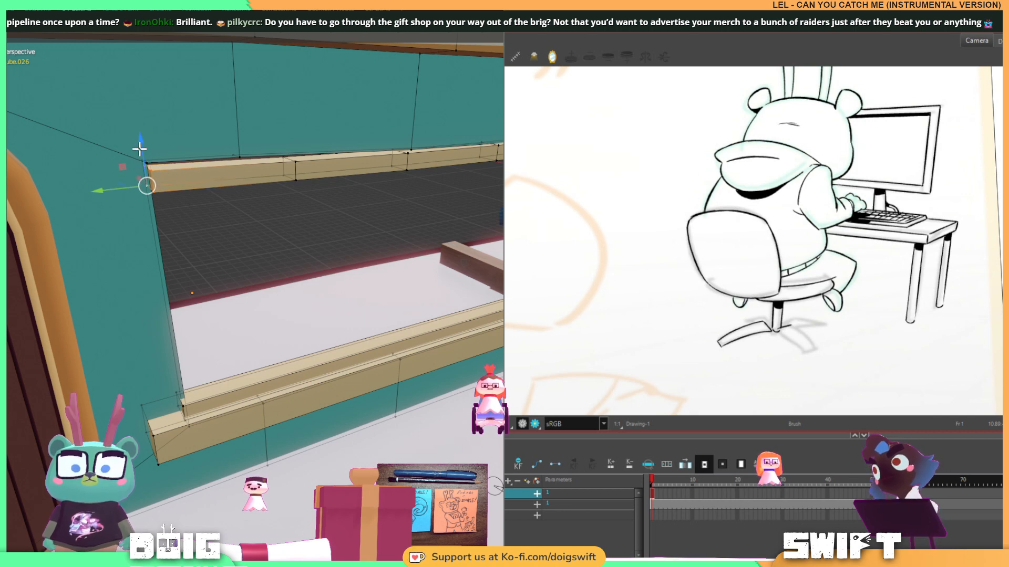
pyautogui.moveTo(140, 150); pyautogui.dragTo(140, 132)
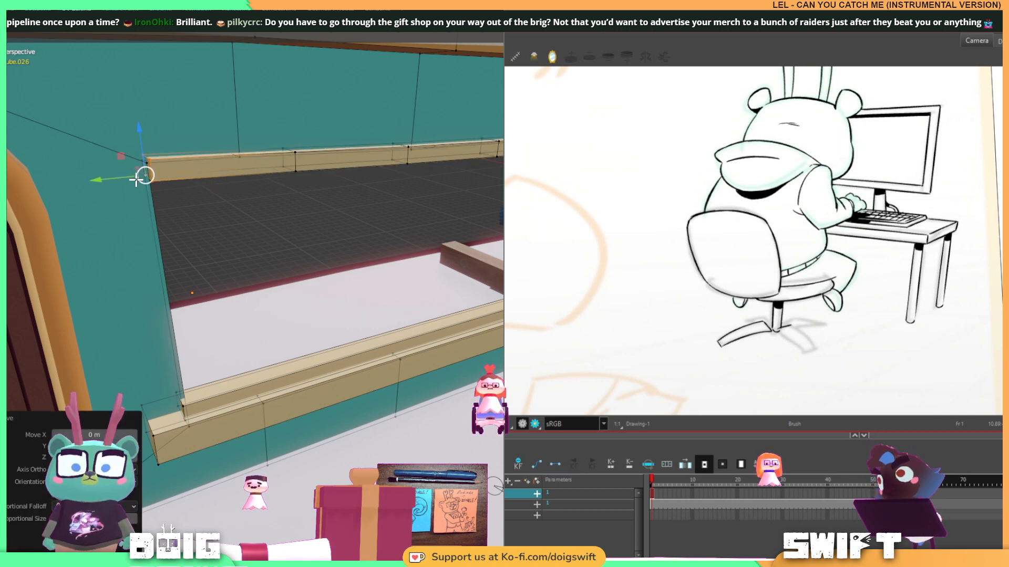
pyautogui.moveTo(94, 180); pyautogui.dragTo(89, 179)
pyautogui.moveTo(90, 179); pyautogui.dragTo(282, 248, button='middle')
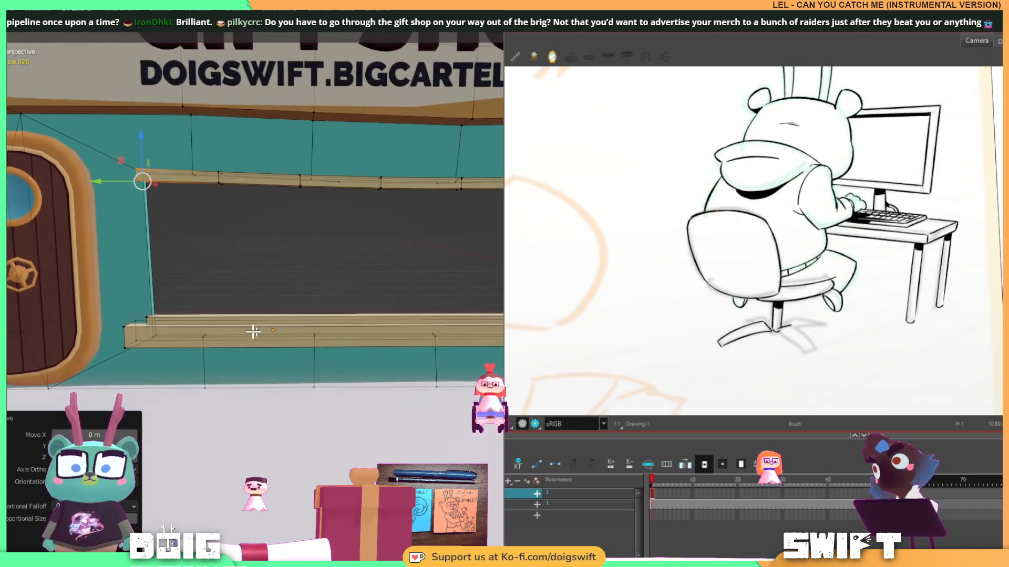
# Duplicate the whole inner beam at the window's lower edge and rotate the copy about X into an upright post.
pyautogui.click(151, 316)
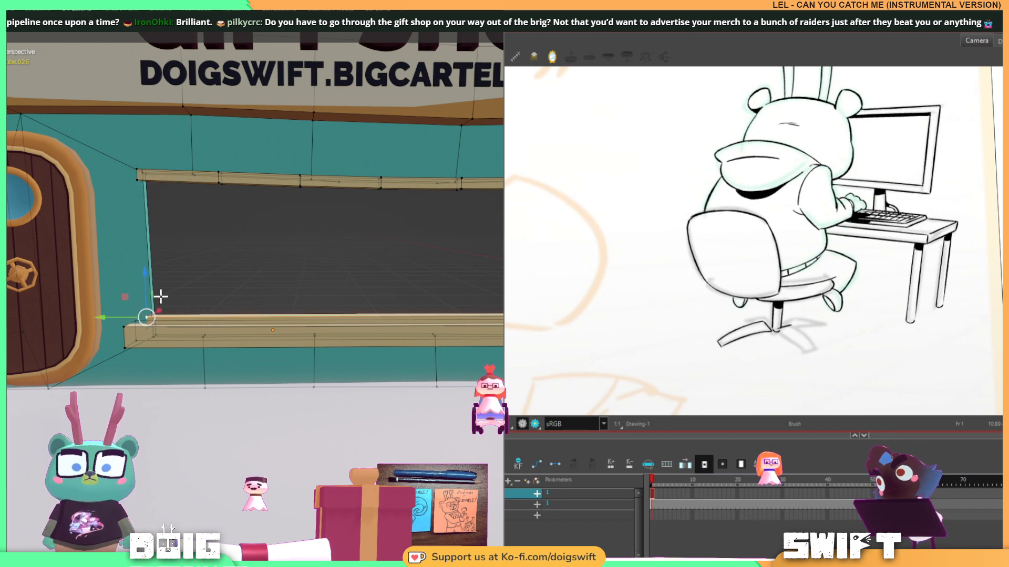
pyautogui.hotkey('ctrl', 'l')
pyautogui.hotkey('shift', 'd')
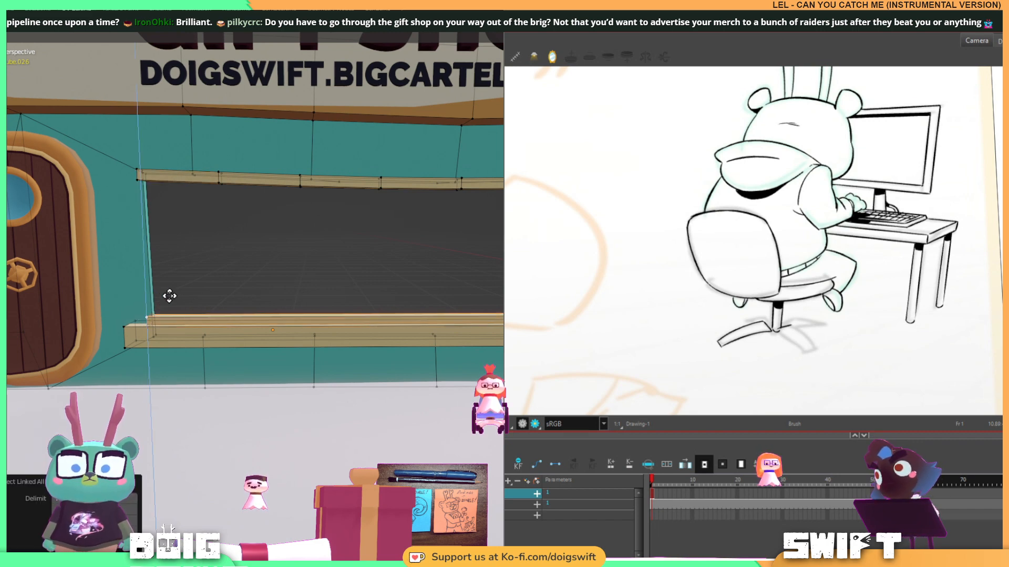
pyautogui.click(189, 268)
pyautogui.press('r')
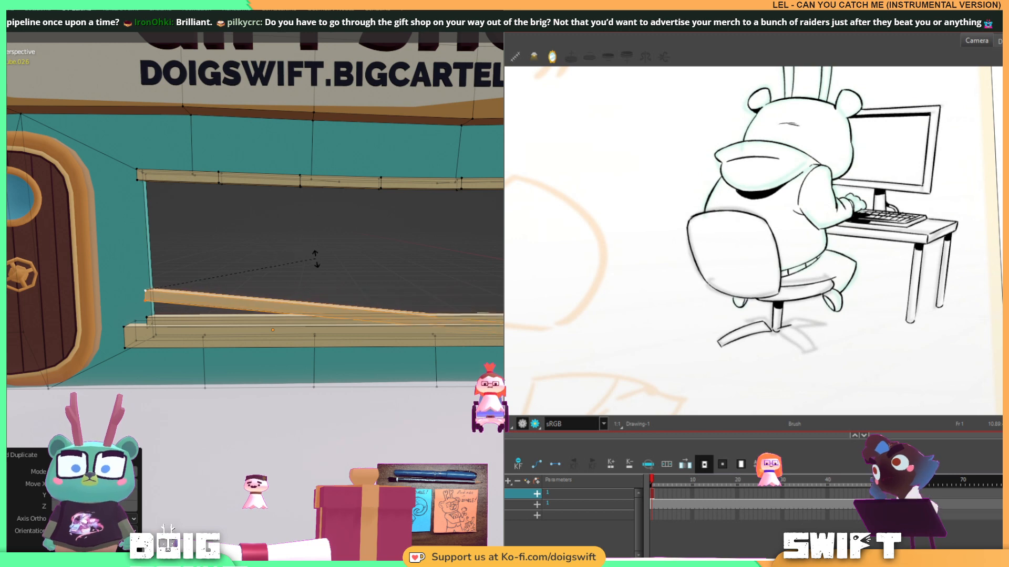
pyautogui.press('x')
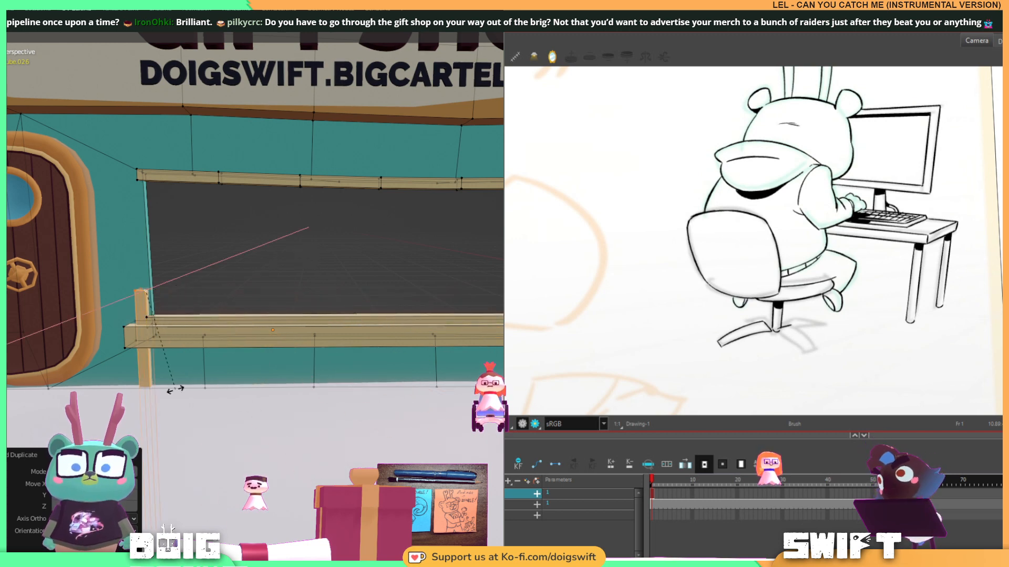
pyautogui.click(176, 390)
# Move the upright post along Z and Y so it stands near the middle of the window opening.
pyautogui.moveTo(146, 252); pyautogui.dragTo(174, 94)
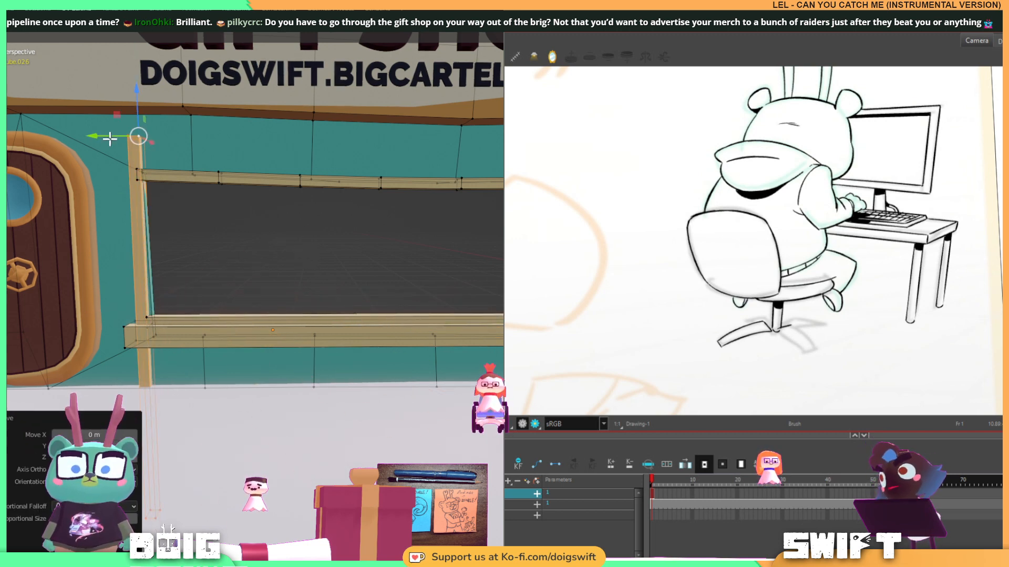
pyautogui.moveTo(110, 138); pyautogui.dragTo(276, 144)
pyautogui.moveTo(325, 94); pyautogui.dragTo(349, 194)
# Raise the lower end of the middle post along Z to the beam at the window's lower edge.
pyautogui.scroll(-2, 373, 302)
pyautogui.scroll(-1, 373, 303)
pyautogui.moveTo(373, 302); pyautogui.dragTo(392, 427, button='middle')
pyautogui.click(396, 449)
pyautogui.moveTo(343, 422); pyautogui.dragTo(304, 483)
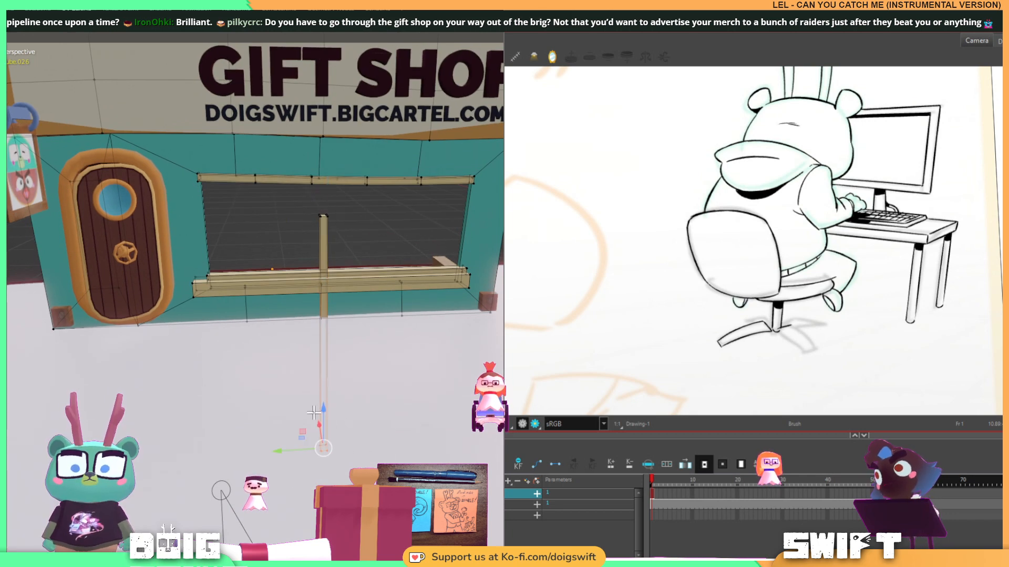
pyautogui.moveTo(313, 413); pyautogui.dragTo(333, 230)
pyautogui.scroll(5, 342, 225)
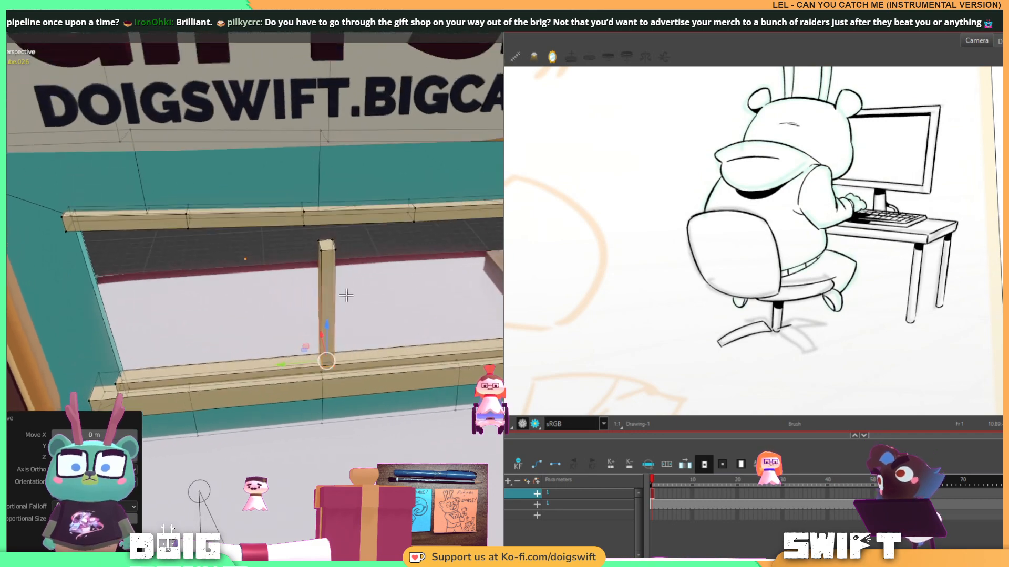
# Select the whole middle post and shift it along X so it lines up in depth with the window beams.
pyautogui.moveTo(346, 296); pyautogui.dragTo(360, 270, button='middle')
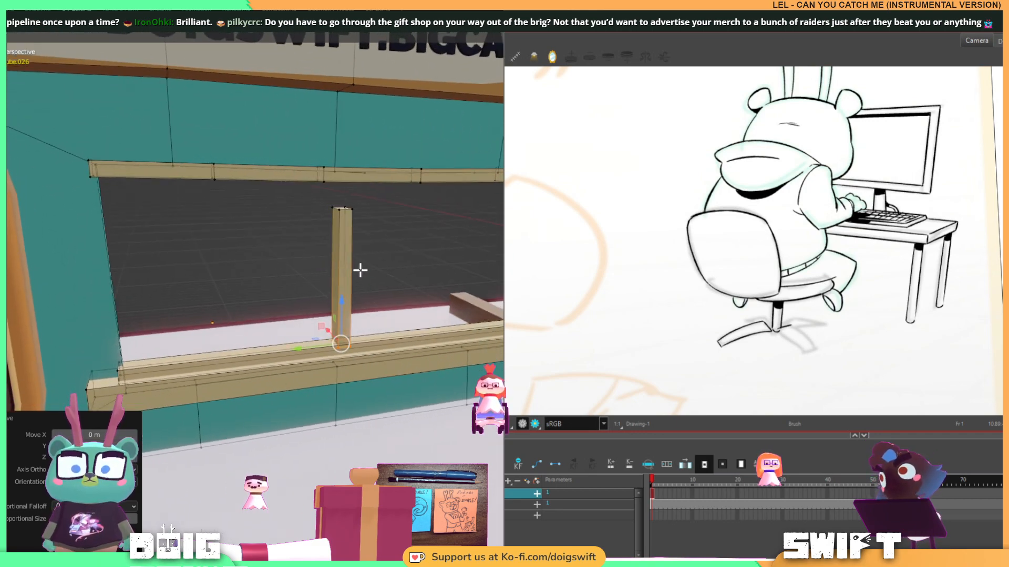
pyautogui.click(340, 213)
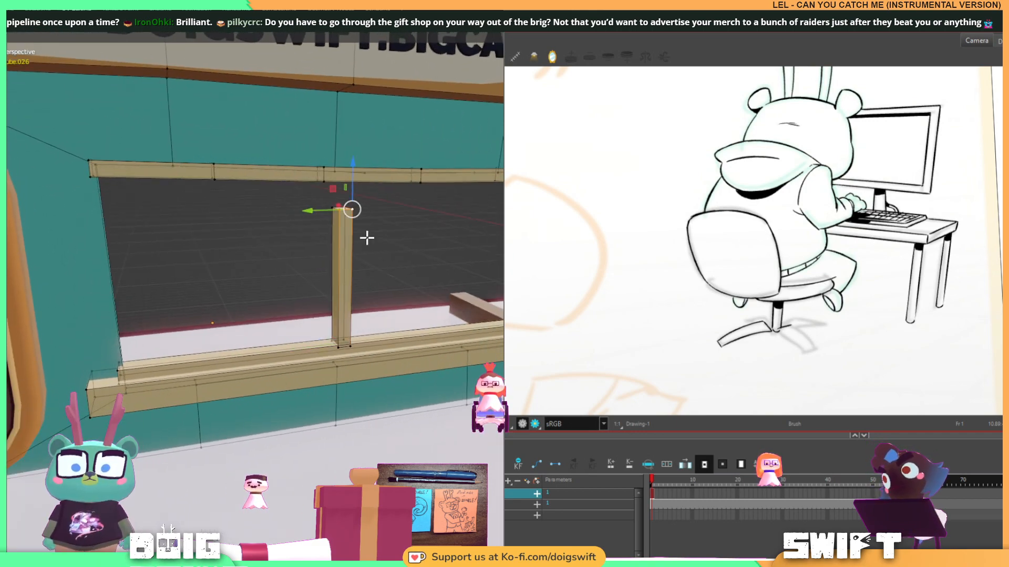
pyautogui.click(340, 349)
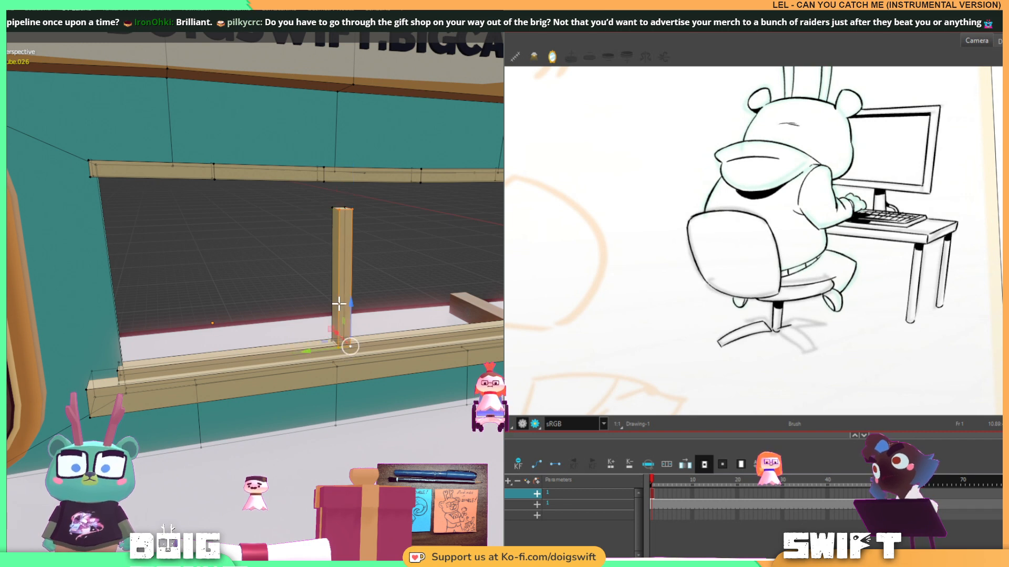
pyautogui.moveTo(342, 348); pyautogui.dragTo(367, 354, button='middle')
pyautogui.press('g')
pyautogui.press('x')
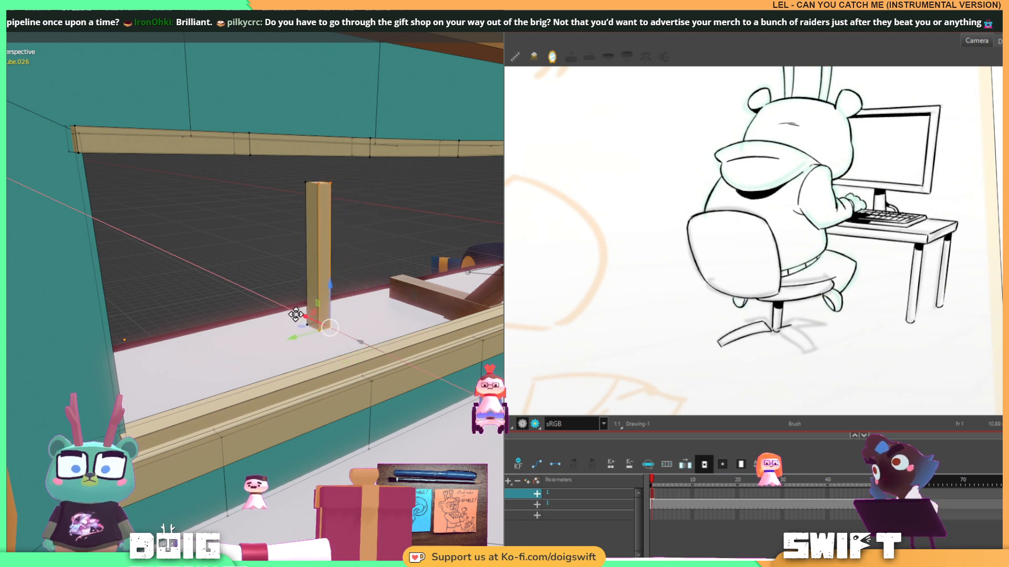
pyautogui.click(296, 315)
pyautogui.hotkey('ctrl', 'l')
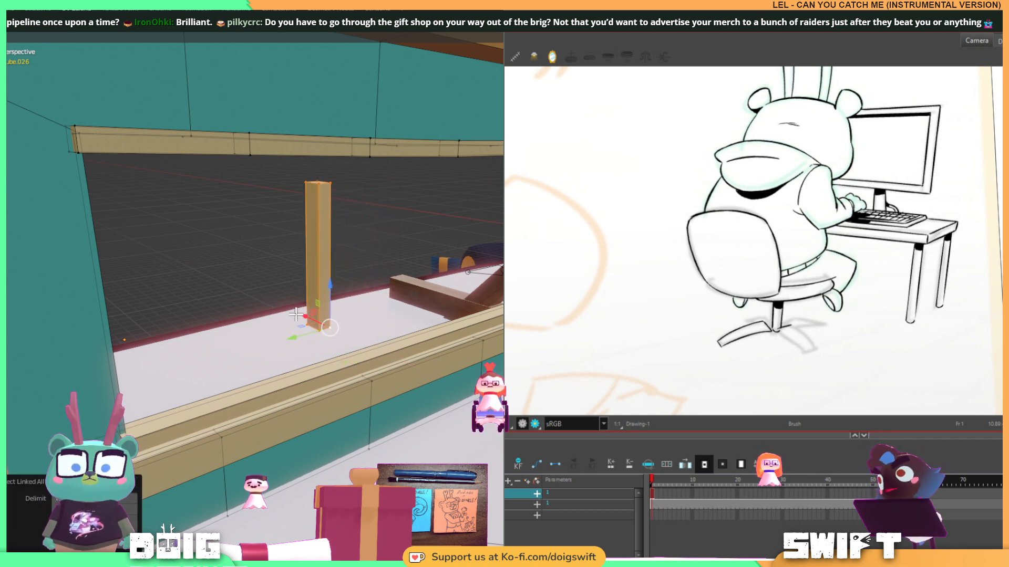
pyautogui.press('g')
pyautogui.press('x')
pyautogui.press('x')
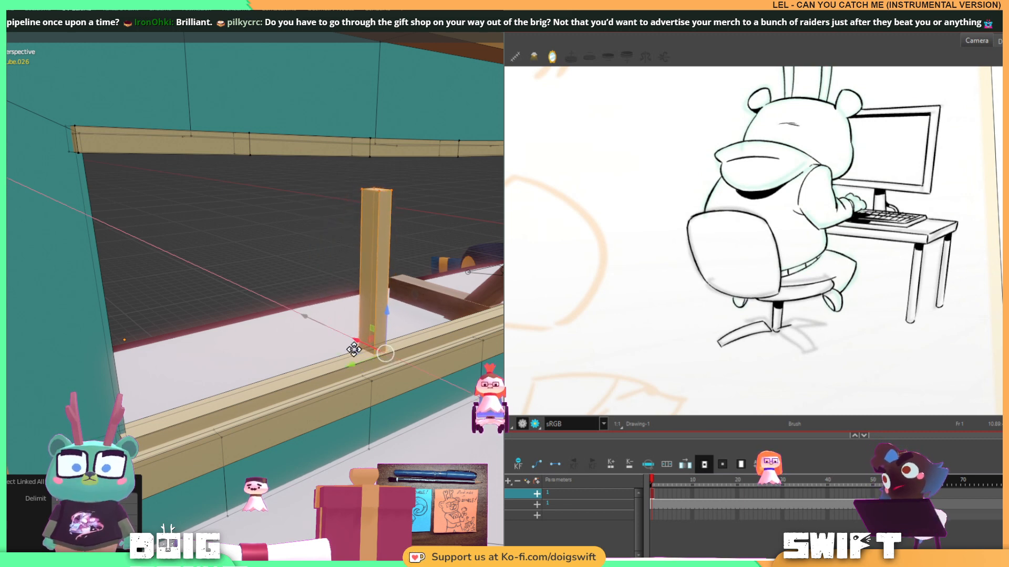
pyautogui.click(354, 350)
# Raise the upper end of the middle post along Z until it meets the upper window beam.
pyautogui.moveTo(432, 207); pyautogui.dragTo(387, 192, button='middle')
pyautogui.click(359, 177)
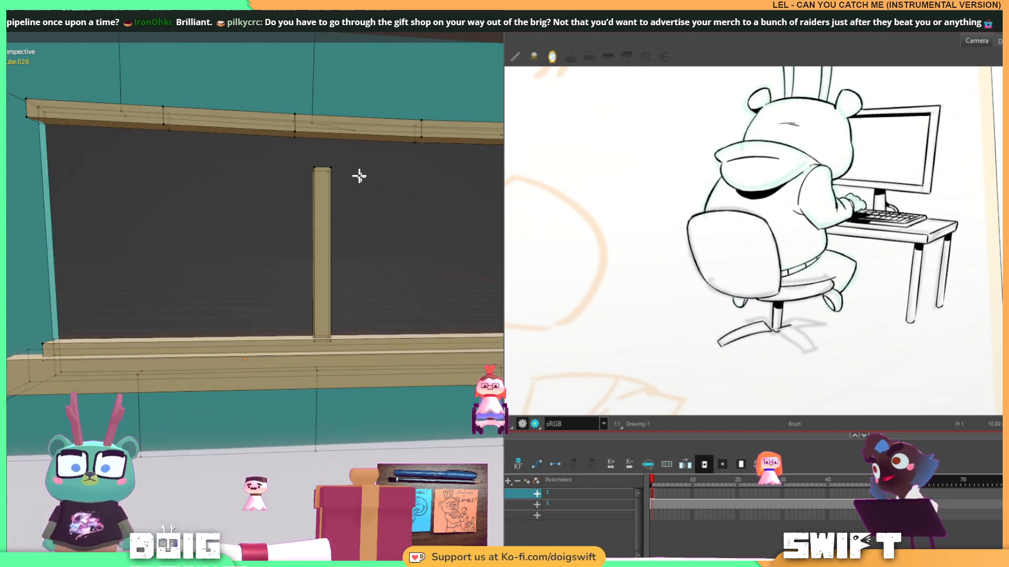
pyautogui.moveTo(343, 162)
pyautogui.keyDown('ctrl'); pyautogui.mouseDown(button='right')
pyautogui.moveTo(295, 186)
pyautogui.moveTo(354, 176)
pyautogui.mouseUp(button='right'); pyautogui.keyUp('ctrl')
pyautogui.moveTo(323, 128)
pyautogui.mouseDown()
pyautogui.moveTo(326, 100)
pyautogui.moveTo(314, 126)
pyautogui.mouseUp()
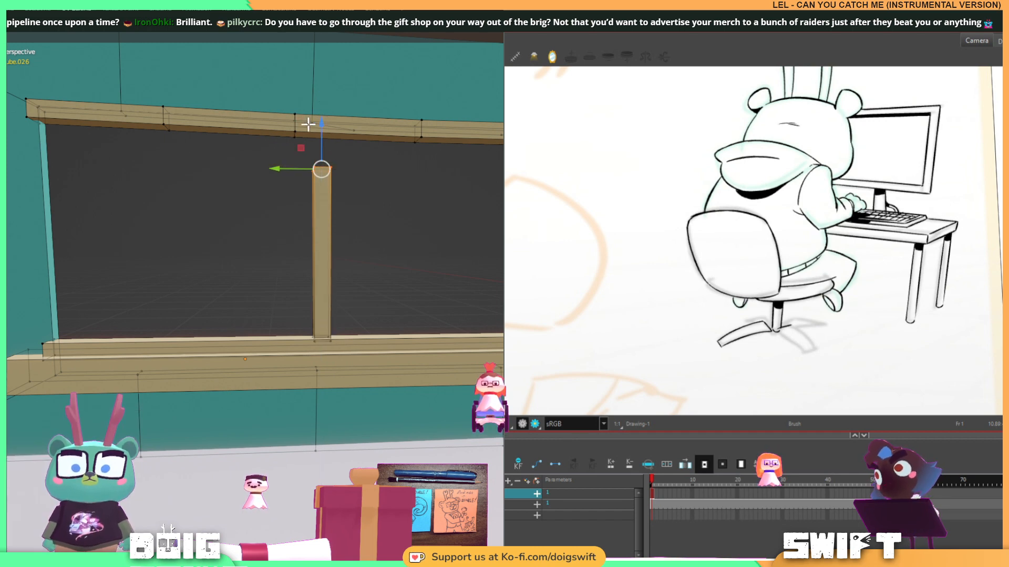
pyautogui.moveTo(319, 123); pyautogui.dragTo(324, 85)
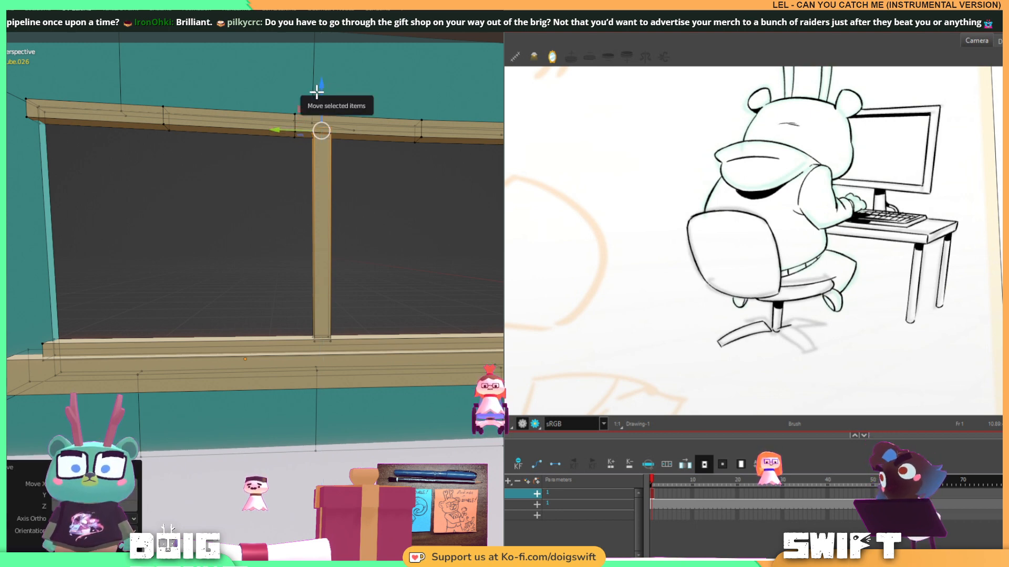
# Select the whole middle post and nudge it along Y, away from the door.
pyautogui.hotkey('ctrl', 'l')
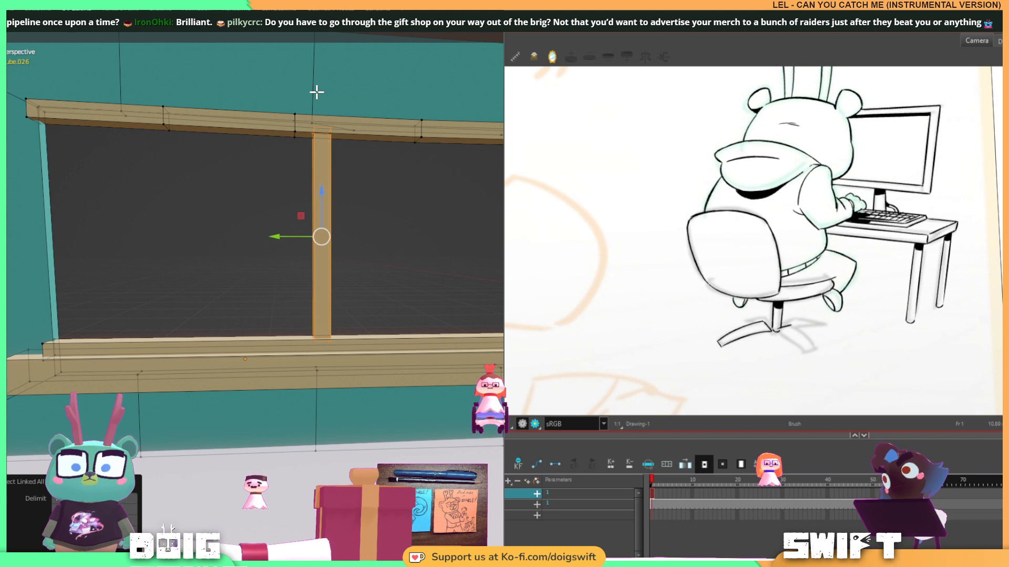
pyautogui.scroll(-2, 275, 258)
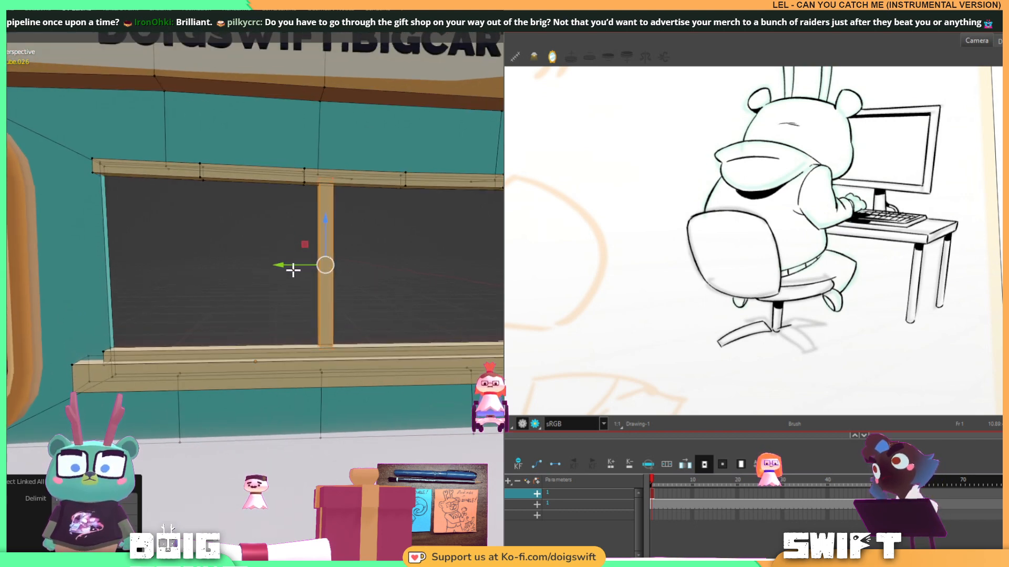
pyautogui.moveTo(284, 269); pyautogui.dragTo(298, 270)
pyautogui.scroll(-1, 307, 271)
pyautogui.moveTo(309, 271); pyautogui.dragTo(344, 279, button='middle')
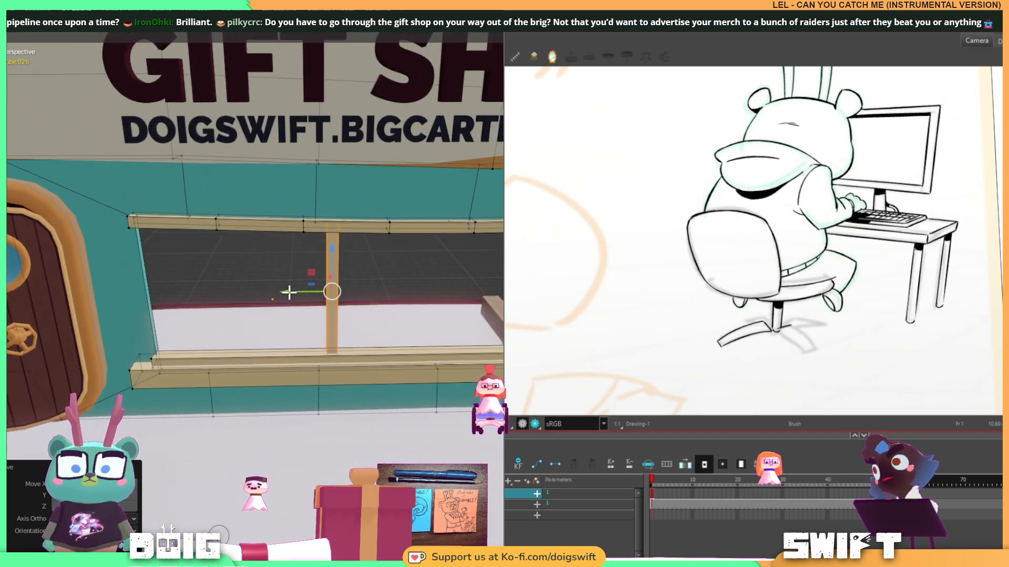
pyautogui.moveTo(289, 292); pyautogui.dragTo(291, 292)
# Duplicate the middle post and move the copy along Y to the door-side edge of the window opening.
pyautogui.hotkey('shift', 'd')
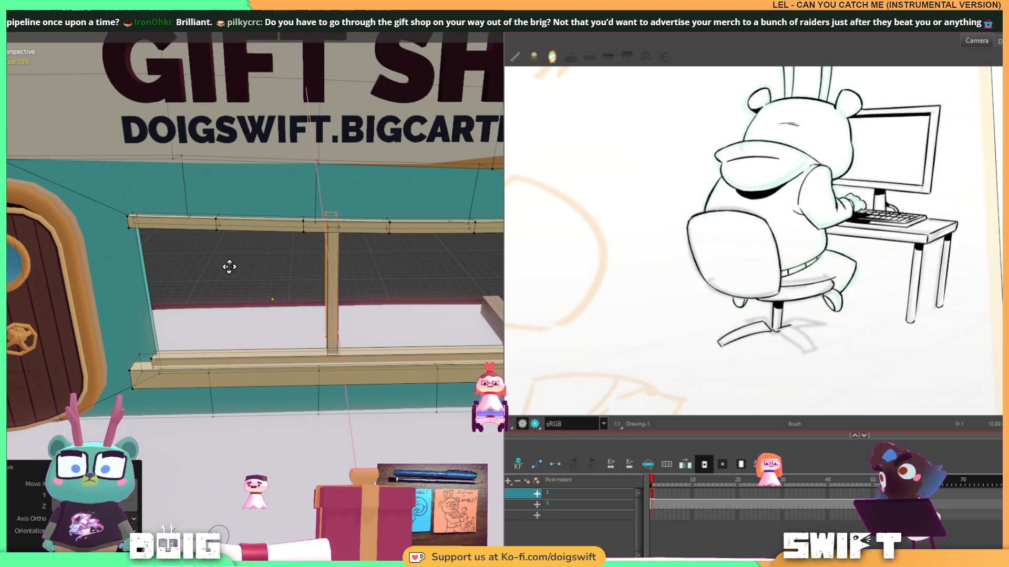
pyautogui.press('x')
pyautogui.press('y')
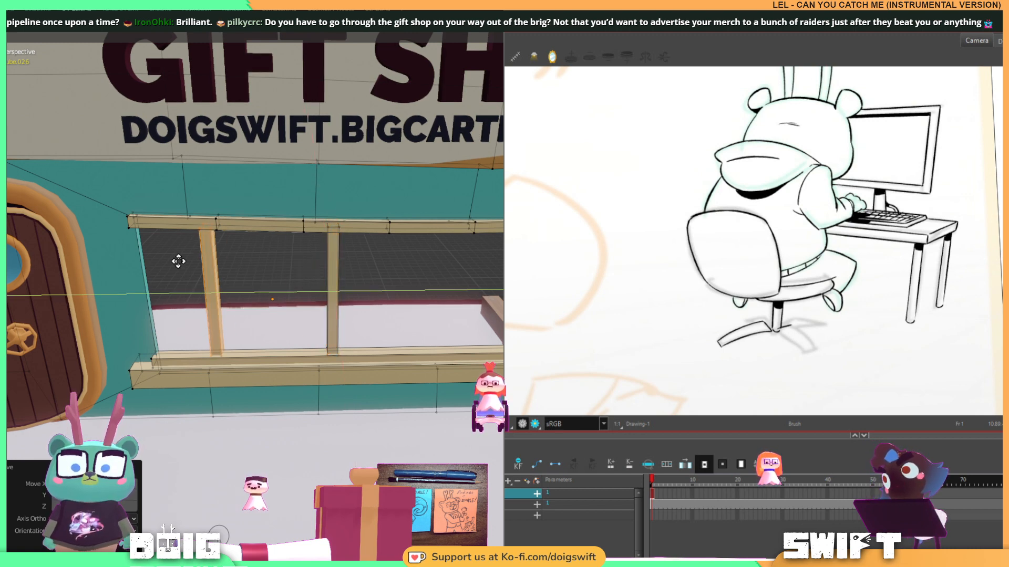
pyautogui.click(123, 261)
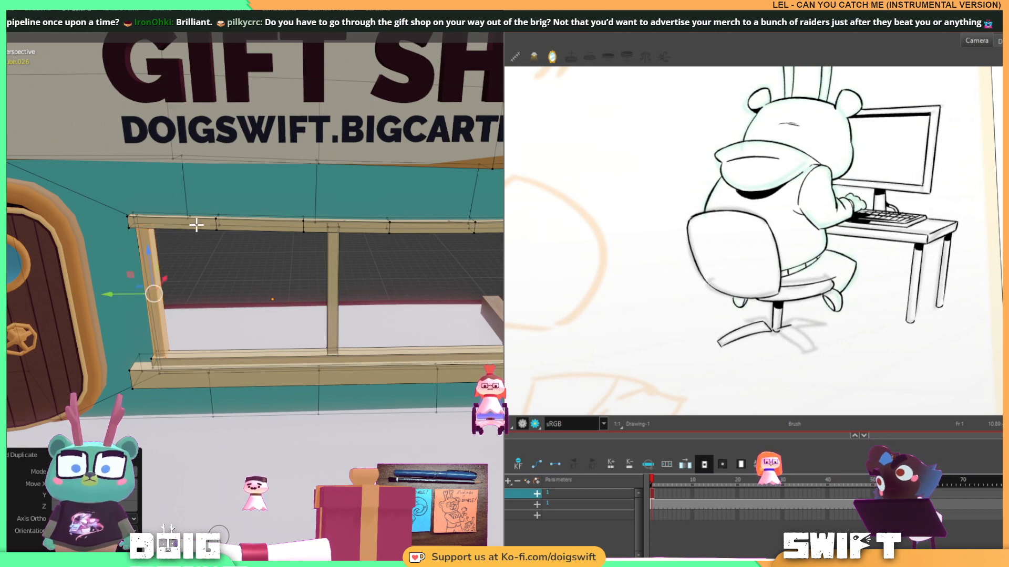
pyautogui.scroll(4, 196, 225)
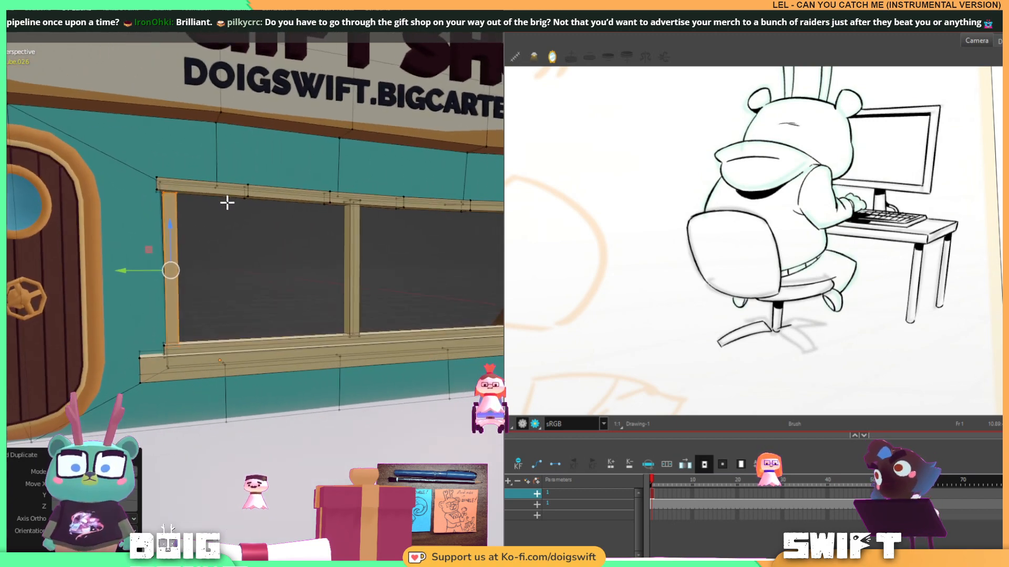
pyautogui.keyDown('shift'); pyautogui.moveTo(400, 269); pyautogui.dragTo(407, 232, button='middle'); pyautogui.keyUp('shift')
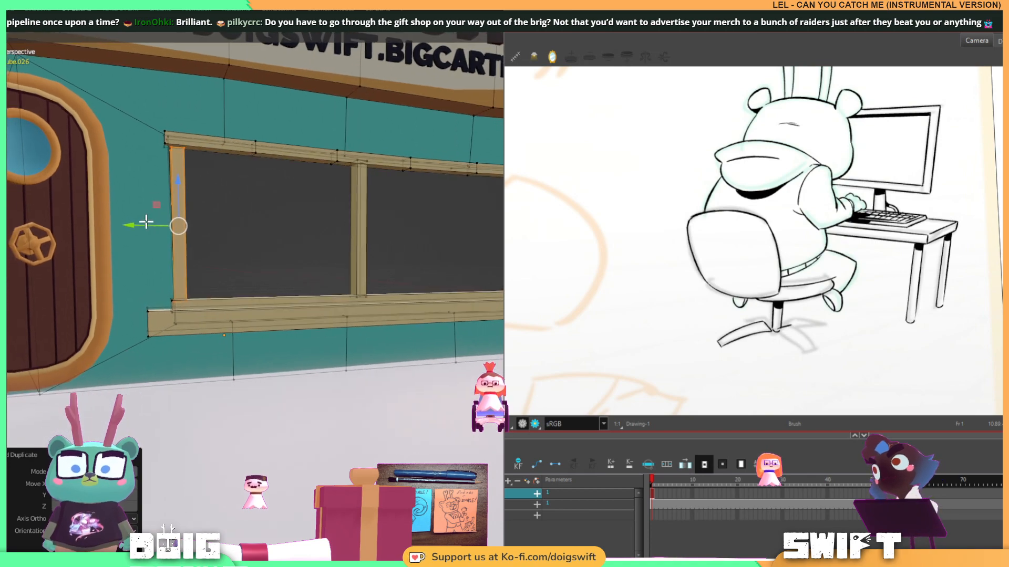
pyautogui.moveTo(135, 224); pyautogui.dragTo(129, 224)
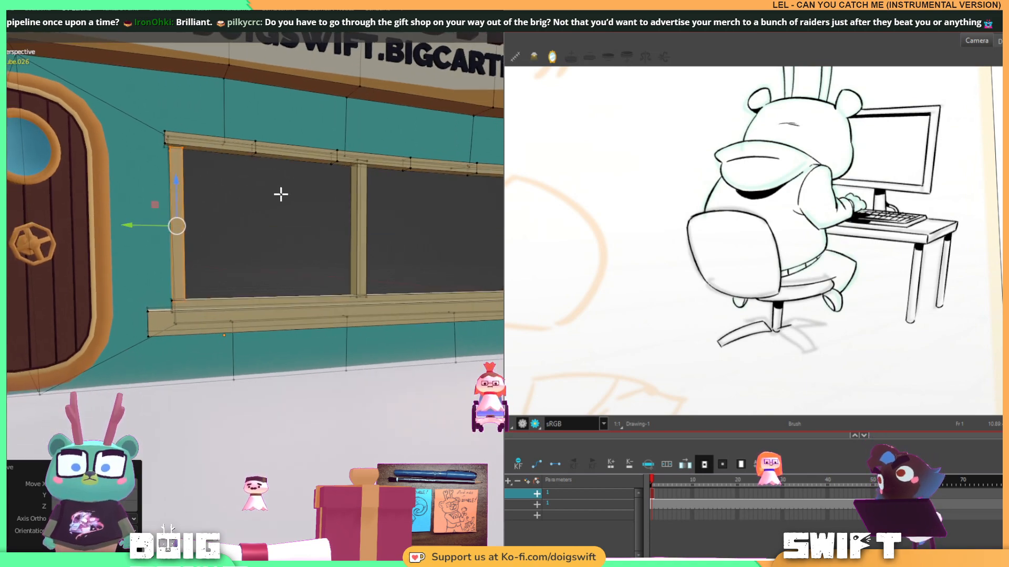
# Shift the upper end of the door-side post outward along Y to follow the slanted opening edge, and raise it slightly along Z.
pyautogui.scroll(1, 280, 194)
pyautogui.keyDown('shift'); pyautogui.moveTo(226, 184); pyautogui.dragTo(299, 252, button='middle'); pyautogui.keyUp('shift')
pyautogui.scroll(3, 243, 226)
pyautogui.keyDown('shift'); pyautogui.moveTo(205, 169); pyautogui.dragTo(243, 231, button='middle'); pyautogui.keyUp('shift')
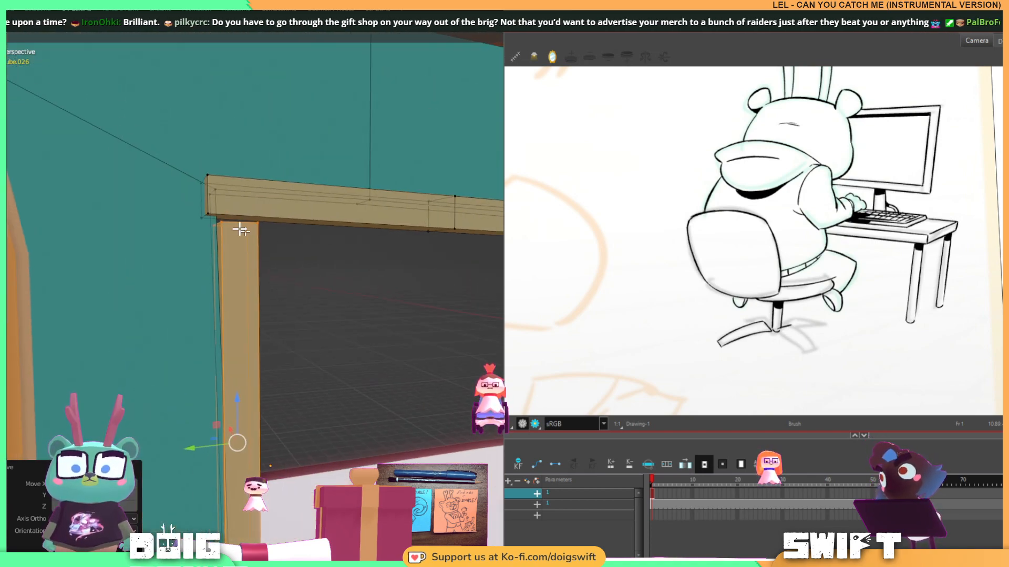
pyautogui.click(221, 221)
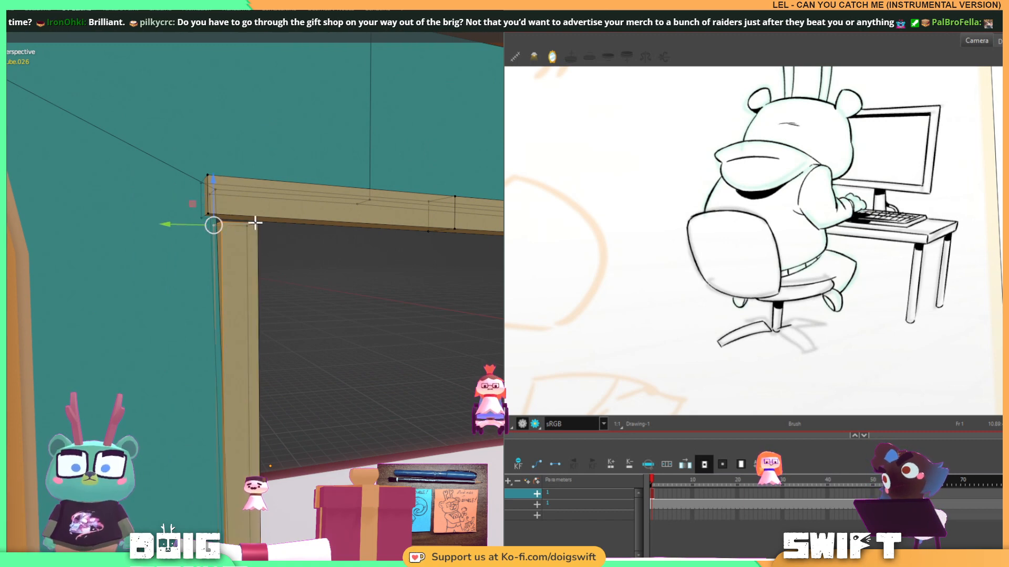
pyautogui.keyDown('shift'); pyautogui.click(248, 225); pyautogui.keyUp('shift')
pyautogui.keyDown('shift'); pyautogui.click(258, 223); pyautogui.keyUp('shift')
pyautogui.moveTo(209, 221); pyautogui.dragTo(203, 221)
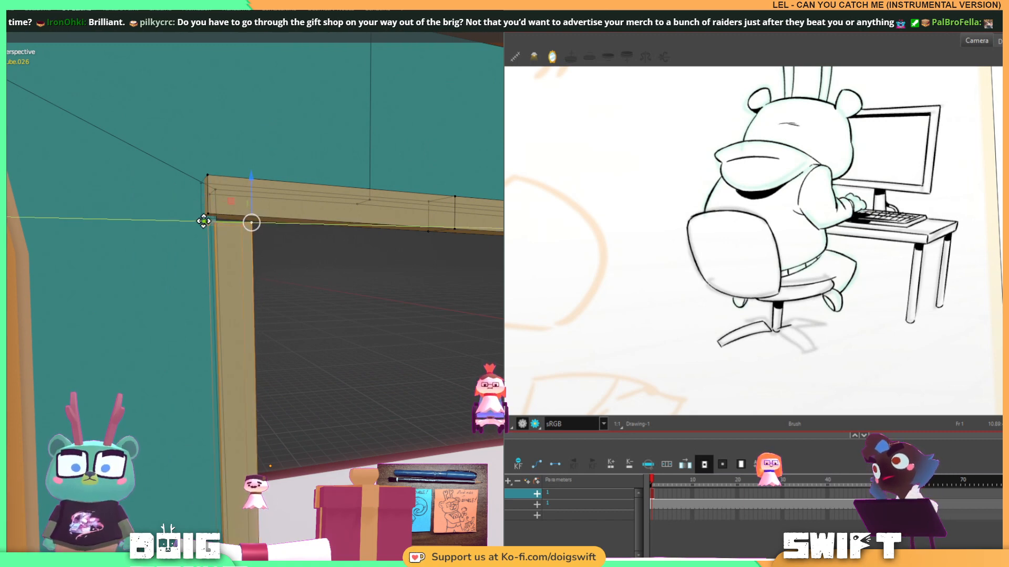
pyautogui.moveTo(367, 268); pyautogui.dragTo(227, 193, button='middle')
pyautogui.moveTo(231, 175); pyautogui.dragTo(236, 169)
# Duplicate the whole middle post and place the copy at the window edge farthest from the door.
pyautogui.scroll(-3, 453, 320)
pyautogui.keyDown('shift'); pyautogui.moveTo(452, 319); pyautogui.dragTo(279, 294, button='middle'); pyautogui.keyUp('shift')
pyautogui.click(262, 374)
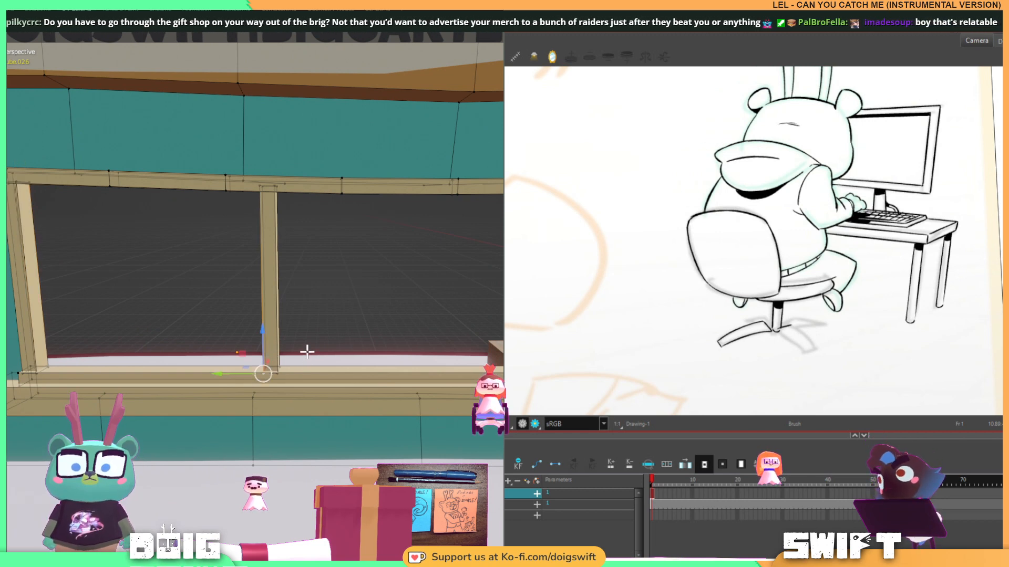
pyautogui.hotkey('ctrl', 'l')
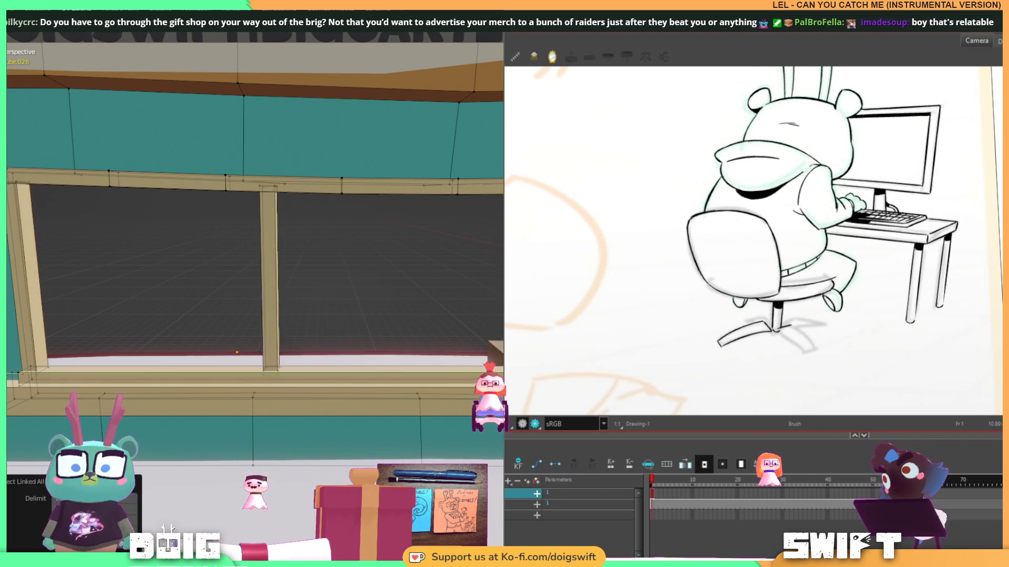
pyautogui.click(542, 214)
pyautogui.keyDown('shift'); pyautogui.moveTo(543, 214); pyautogui.dragTo(353, 277, button='middle'); pyautogui.keyUp('shift')
pyautogui.scroll(5, 362, 272)
pyautogui.keyDown('shift'); pyautogui.moveTo(448, 181); pyautogui.dragTo(368, 255, button='middle'); pyautogui.keyUp('shift')
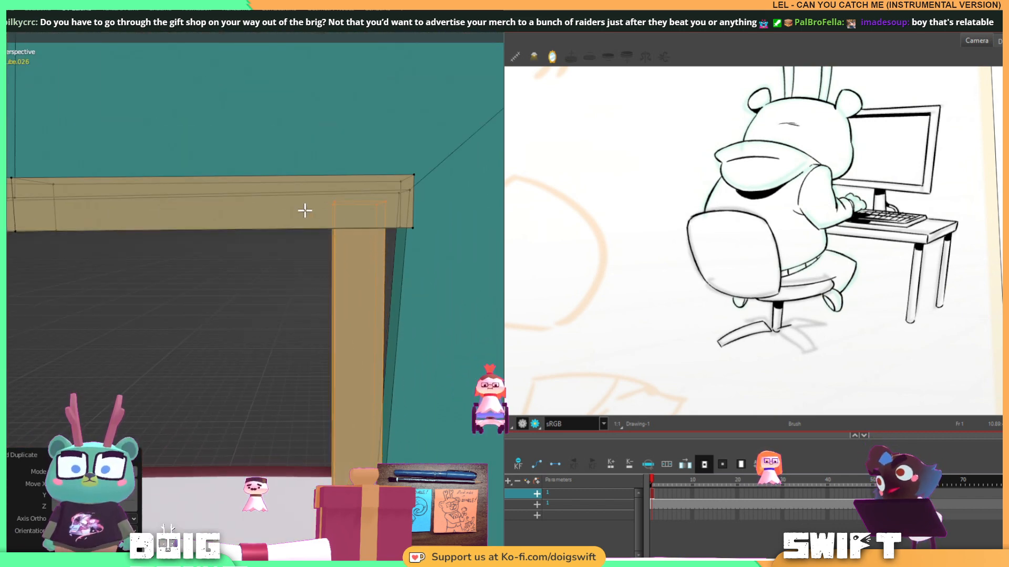
# Shift the upper end of the far post outward along Y to follow the slanted edge of the opening.
pyautogui.click(332, 205)
pyautogui.keyDown('shift'); pyautogui.click(391, 198); pyautogui.keyUp('shift')
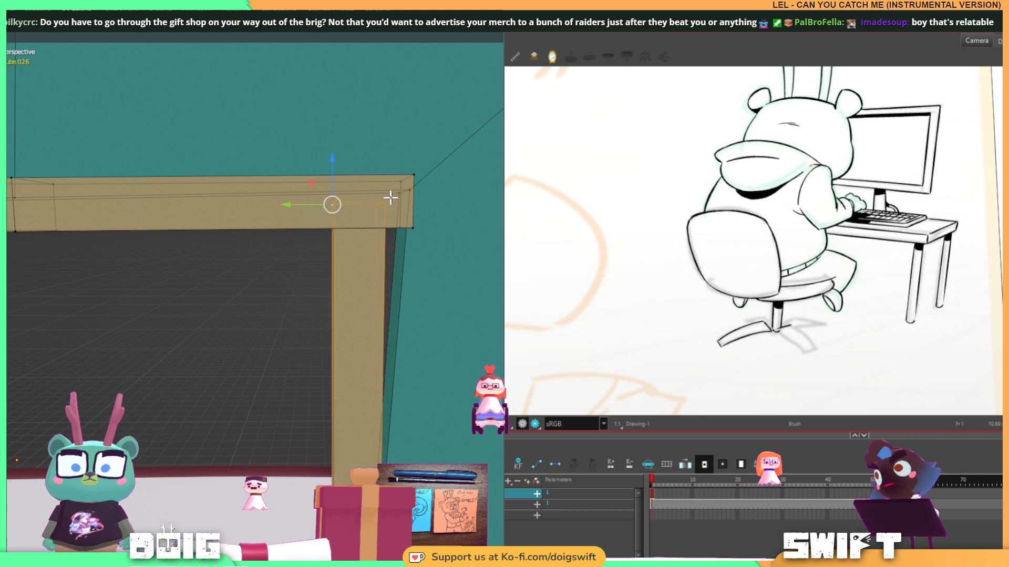
pyautogui.press('g')
pyautogui.press('y')
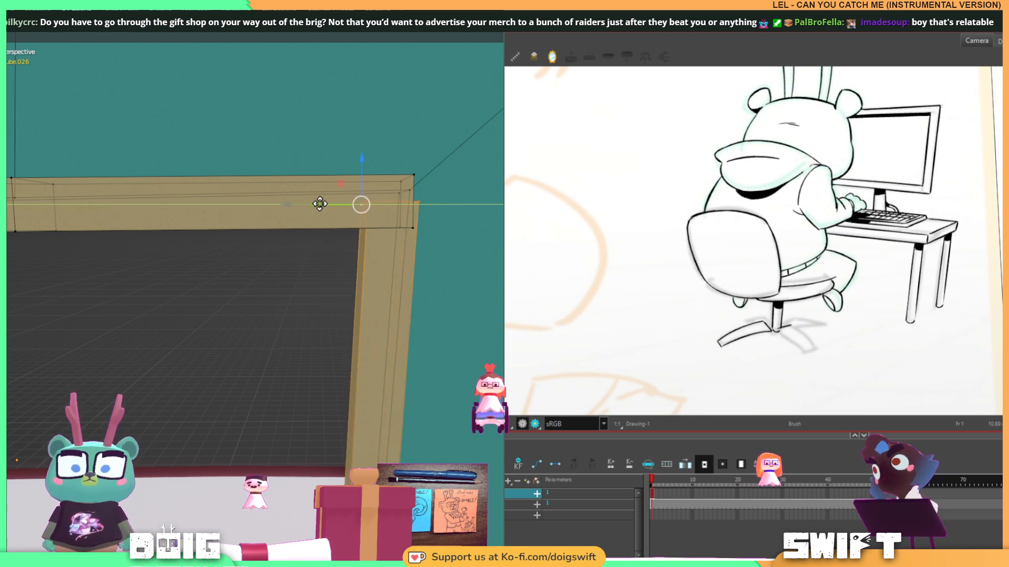
pyautogui.click(313, 203)
pyautogui.moveTo(313, 204); pyautogui.dragTo(351, 260, button='middle')
# Leave mesh editing and select the gift shop wall object around the window in Object Mode.
pyautogui.scroll(-4, 345, 269)
pyautogui.scroll(-3, 339, 269)
pyautogui.press('Tab')
pyautogui.click(473, 239)
pyautogui.scroll(5, 315, 283)
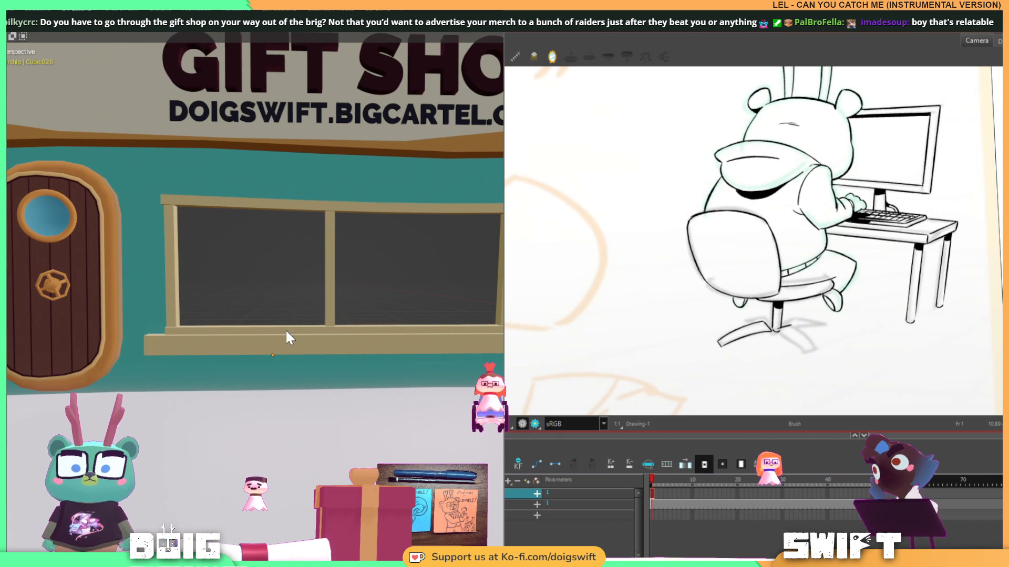
pyautogui.click(286, 331)
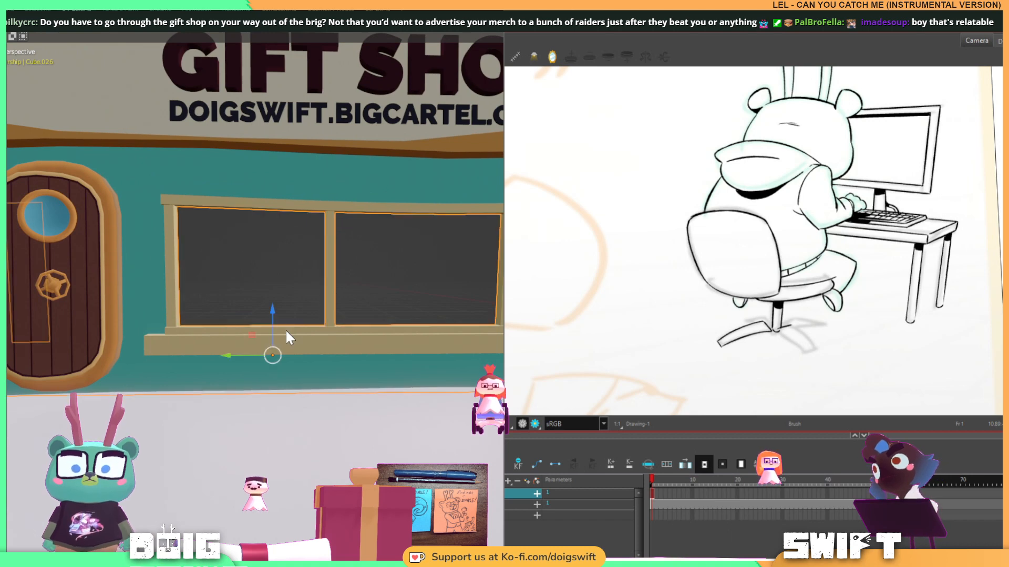
# Duplicate the window frame's whole top beam in mesh editing and lower the copy along Z to mid-height as a crossbar.
pyautogui.press('Tab')
pyautogui.click(308, 206)
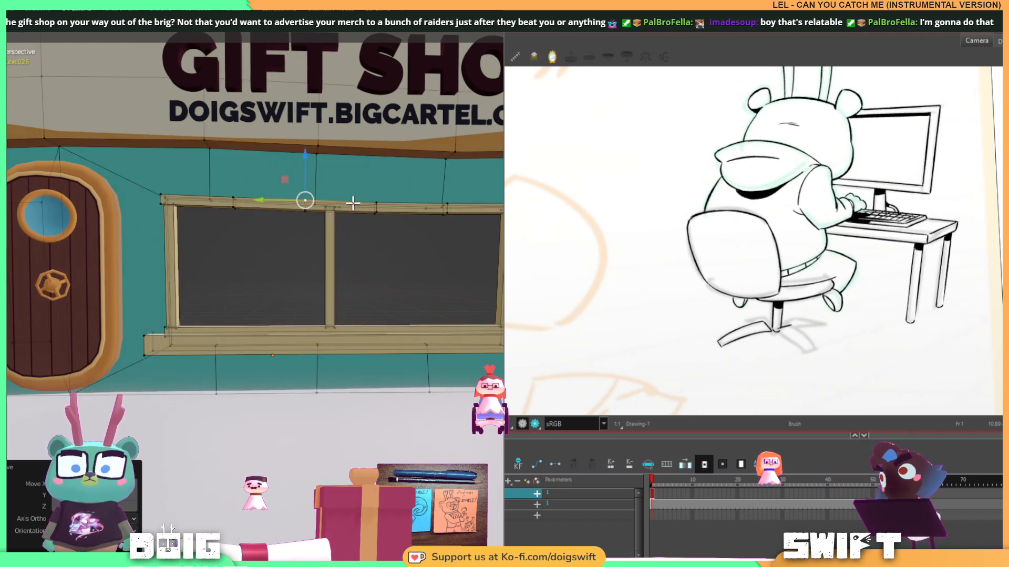
pyautogui.hotkey('ctrl', 'l')
pyautogui.hotkey('shift', 'd')
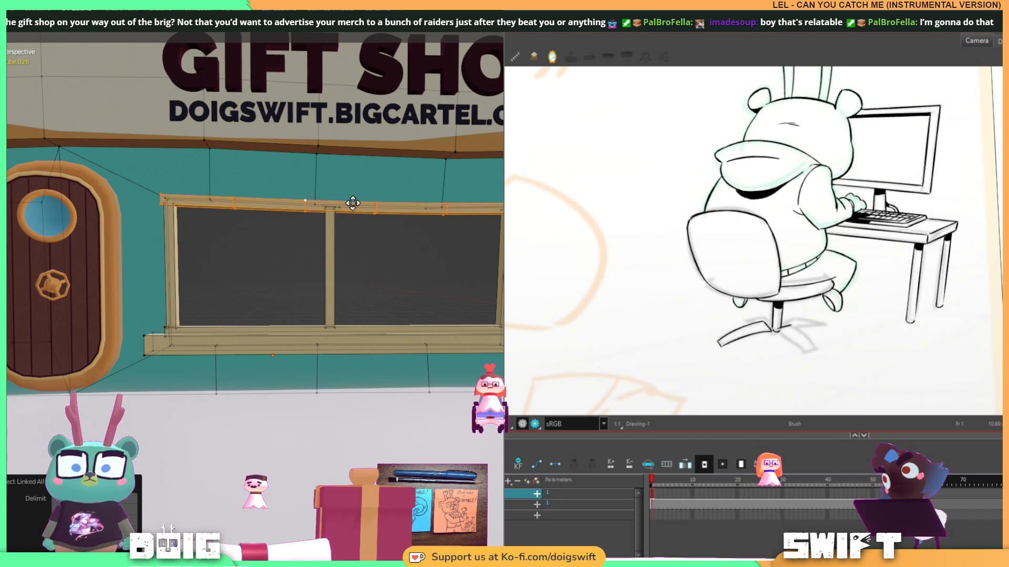
pyautogui.press('z')
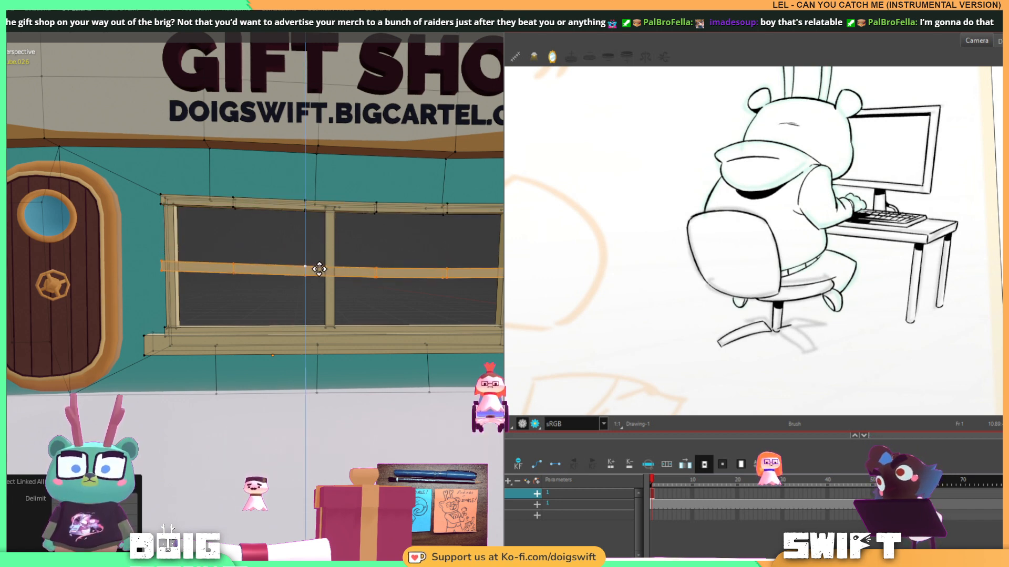
pyautogui.click(316, 268)
pyautogui.scroll(3, 311, 266)
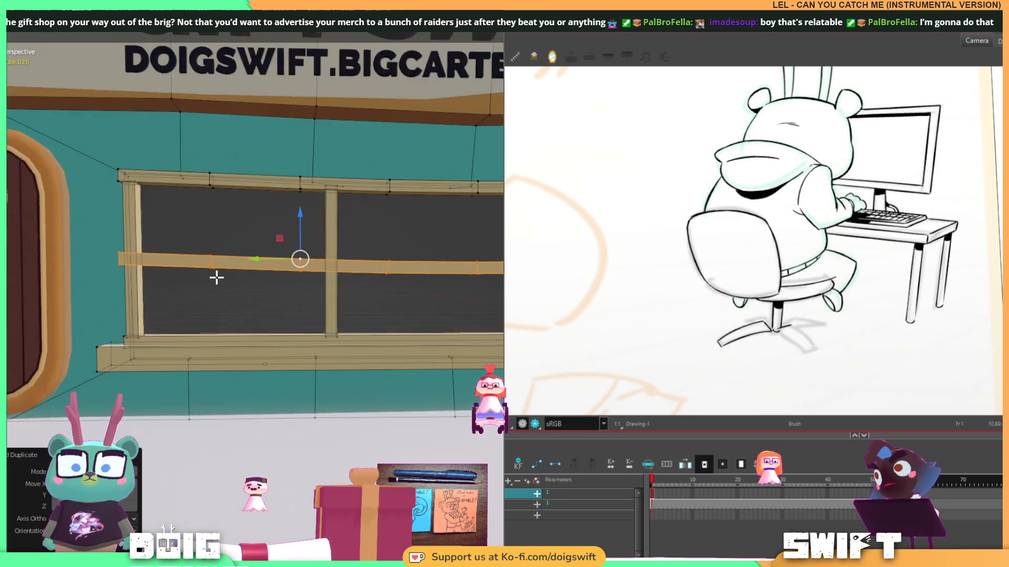
# Shift the crossbar's door-side end inward along Y so it stops at the door-side post.
pyautogui.moveTo(207, 299)
pyautogui.keyDown('shift'); pyautogui.mouseDown(button='middle')
pyautogui.moveTo(288, 297)
pyautogui.moveTo(296, 306)
pyautogui.mouseUp(button='middle'); pyautogui.keyUp('shift')
pyautogui.click(297, 307)
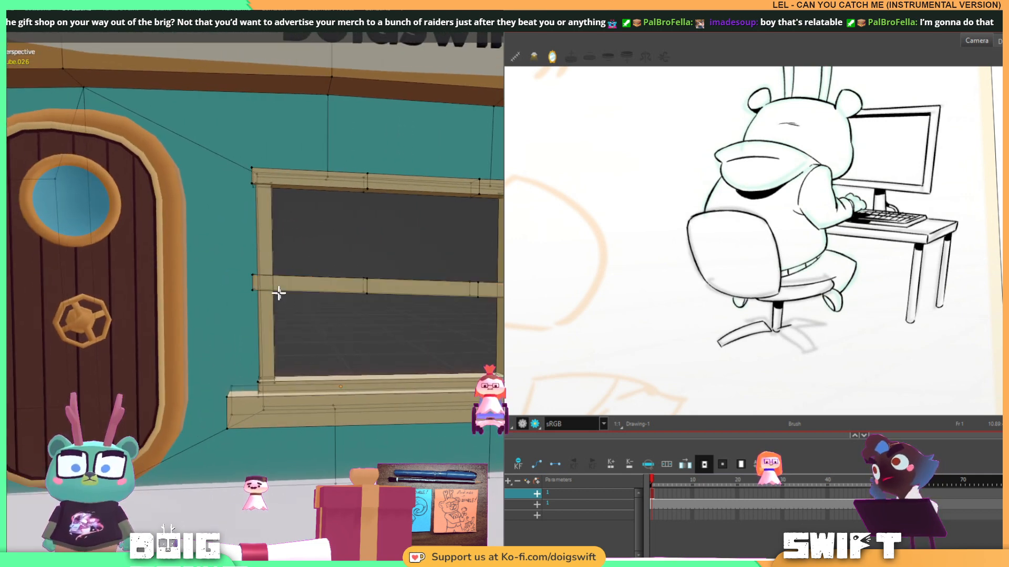
pyautogui.scroll(2, 273, 286)
pyautogui.moveTo(274, 249)
pyautogui.mouseDown()
pyautogui.moveTo(196, 285)
pyautogui.moveTo(259, 292)
pyautogui.mouseUp()
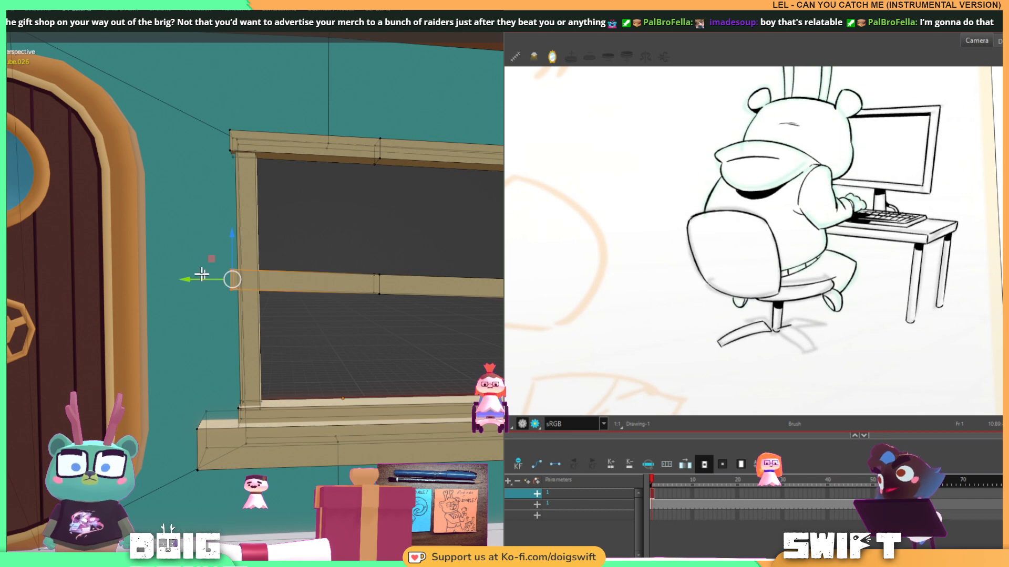
pyautogui.moveTo(194, 281); pyautogui.dragTo(217, 282)
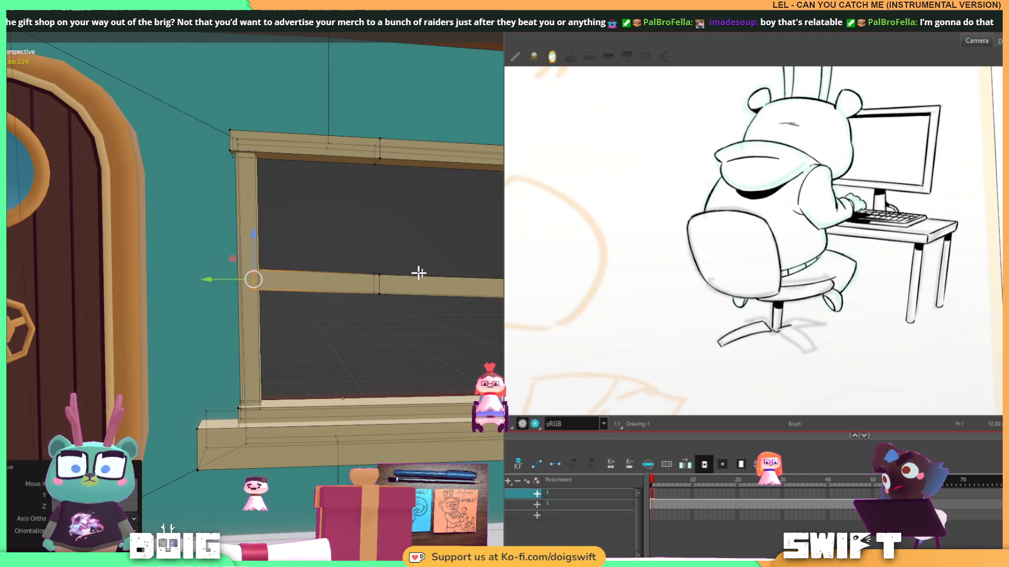
# Shift the crossbar's far end inward along Y so it stops within the far post.
pyautogui.keyDown('shift'); pyautogui.moveTo(416, 273); pyautogui.dragTo(239, 266, button='middle'); pyautogui.keyUp('shift')
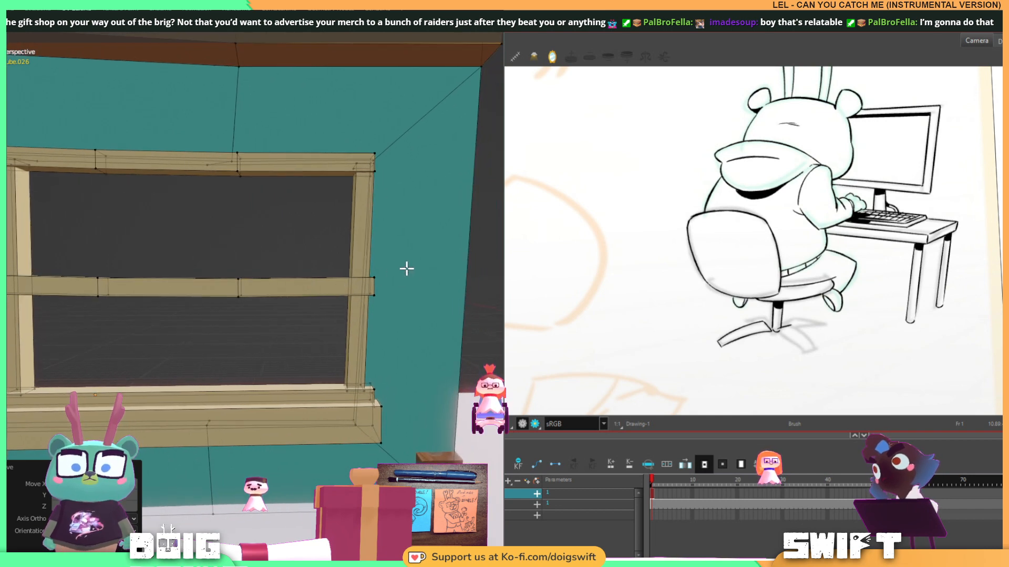
pyautogui.moveTo(333, 273)
pyautogui.mouseDown()
pyautogui.moveTo(417, 274)
pyautogui.moveTo(321, 292)
pyautogui.moveTo(307, 273)
pyautogui.mouseUp()
pyautogui.scroll(-2, 173, 273)
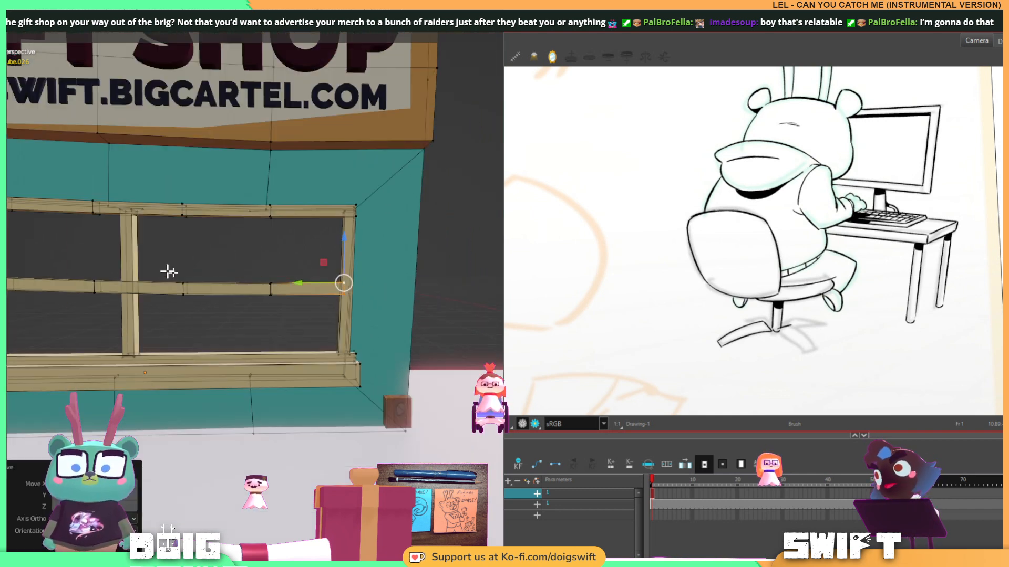
# Leave mesh editing and examine the gift shop window frame from several angles.
pyautogui.keyDown('shift'); pyautogui.moveTo(166, 273); pyautogui.dragTo(304, 278, button='middle'); pyautogui.keyUp('shift')
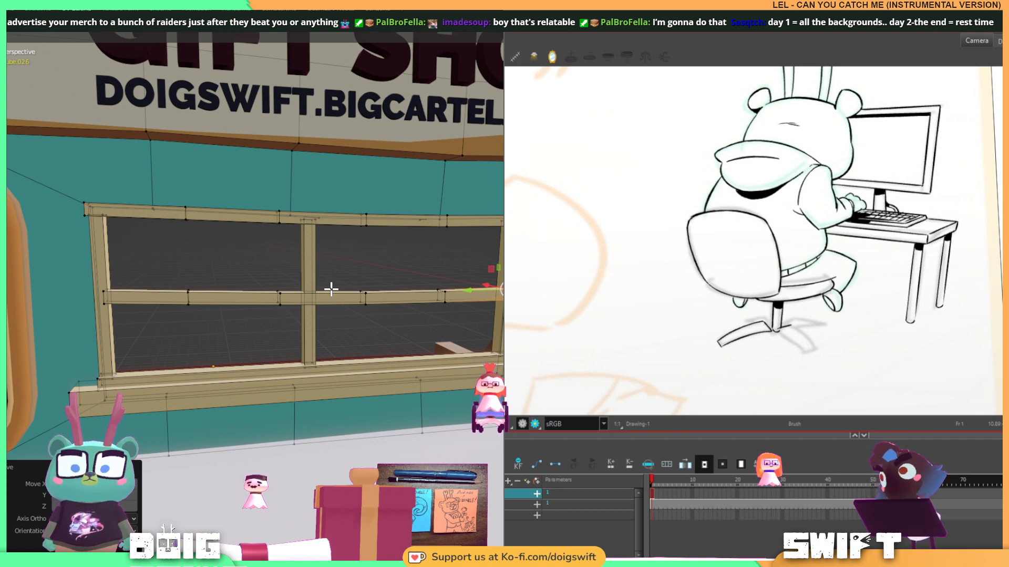
pyautogui.scroll(-3, 331, 289)
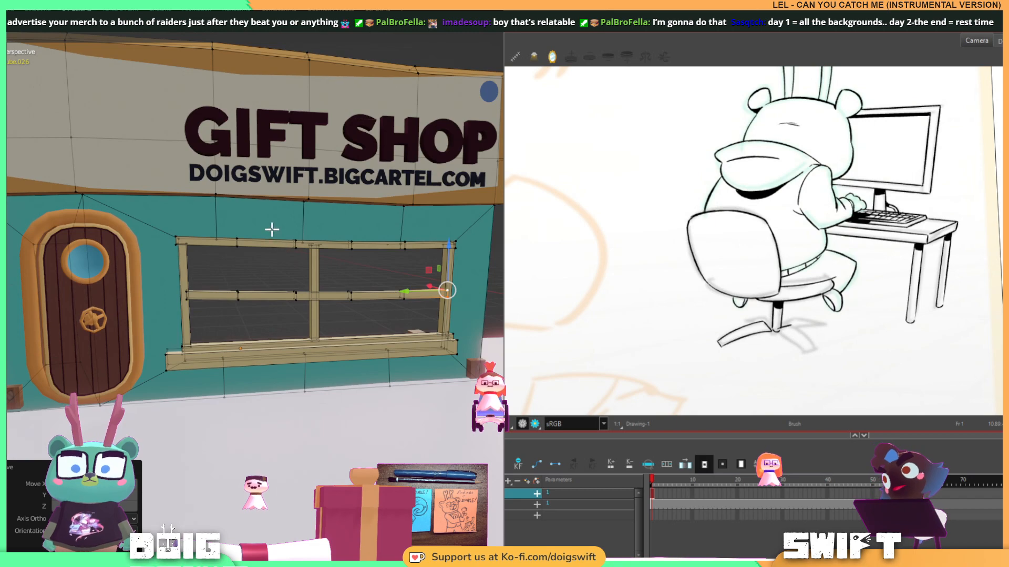
pyautogui.moveTo(272, 229); pyautogui.dragTo(249, 237, button='middle')
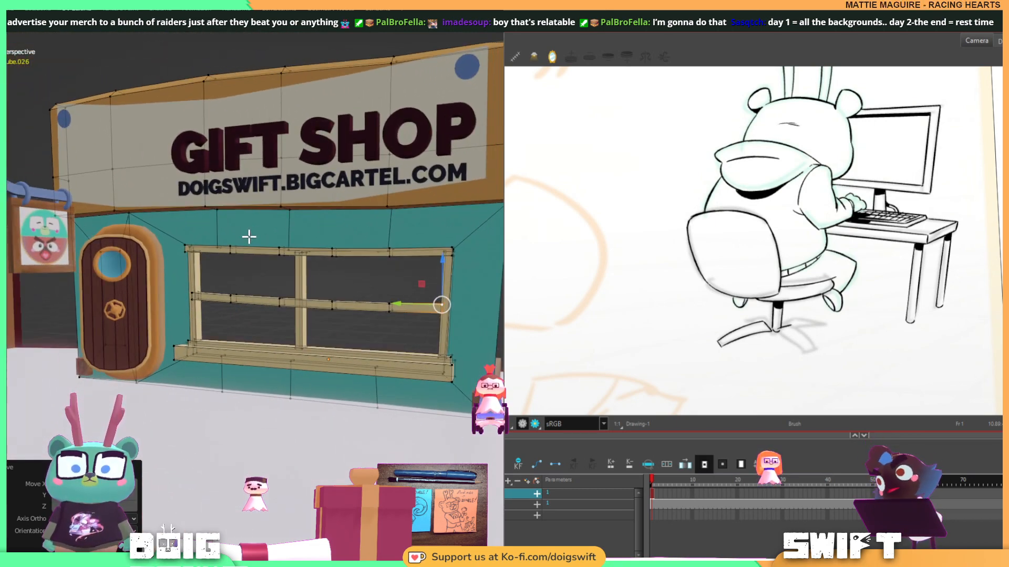
pyautogui.press('Tab')
pyautogui.click(280, 267)
pyautogui.keyDown('shift'); pyautogui.moveTo(278, 267); pyautogui.dragTo(311, 308, button='middle'); pyautogui.keyUp('shift')
pyautogui.scroll(2, 292, 279)
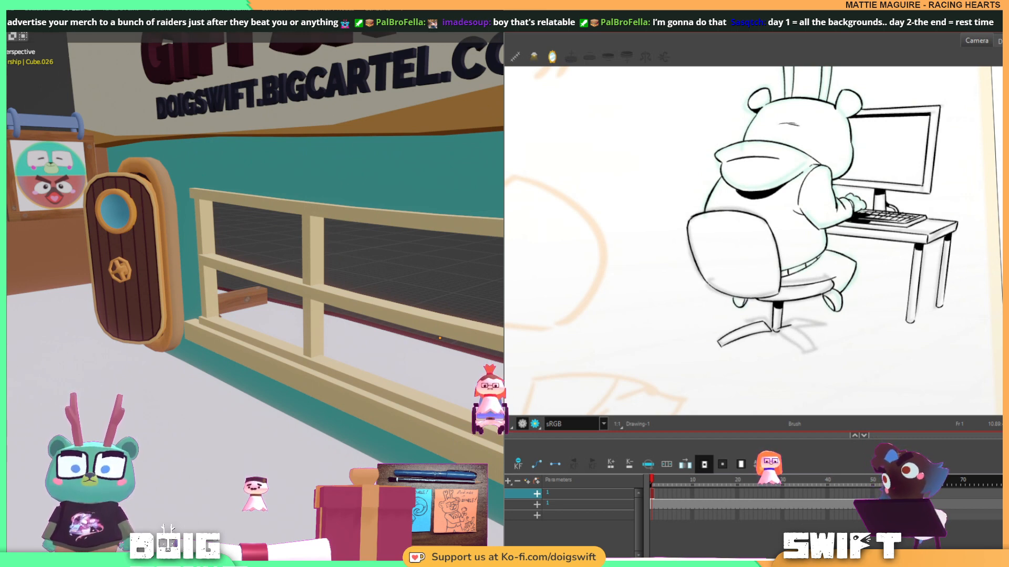
pyautogui.moveTo(162, 260); pyautogui.dragTo(309, 261, button='middle')
pyautogui.scroll(-5, 282, 243)
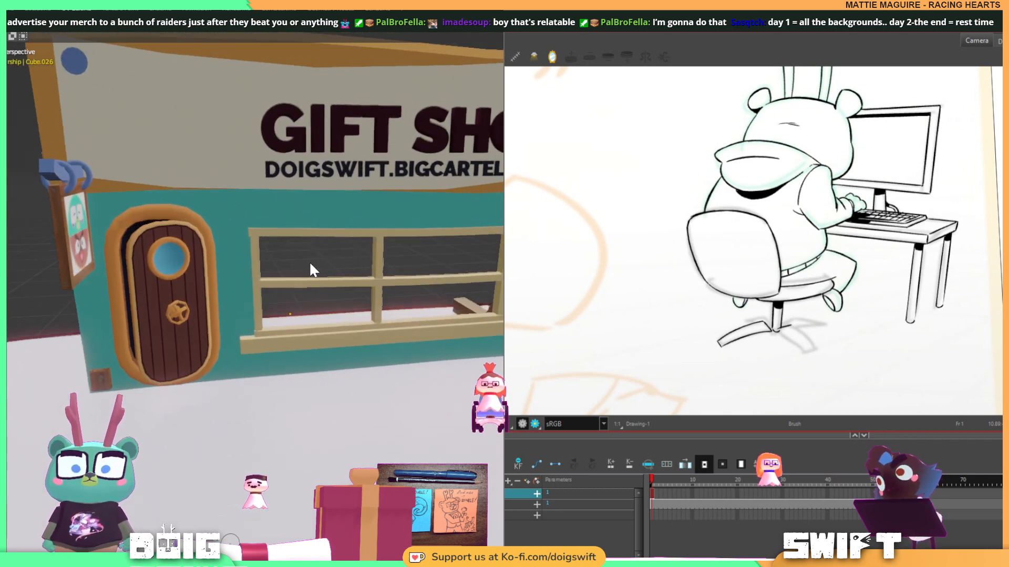
pyautogui.moveTo(339, 327)
pyautogui.mouseDown(button='middle')
pyautogui.moveTo(343, 292)
pyautogui.moveTo(349, 306)
pyautogui.mouseUp(button='middle')
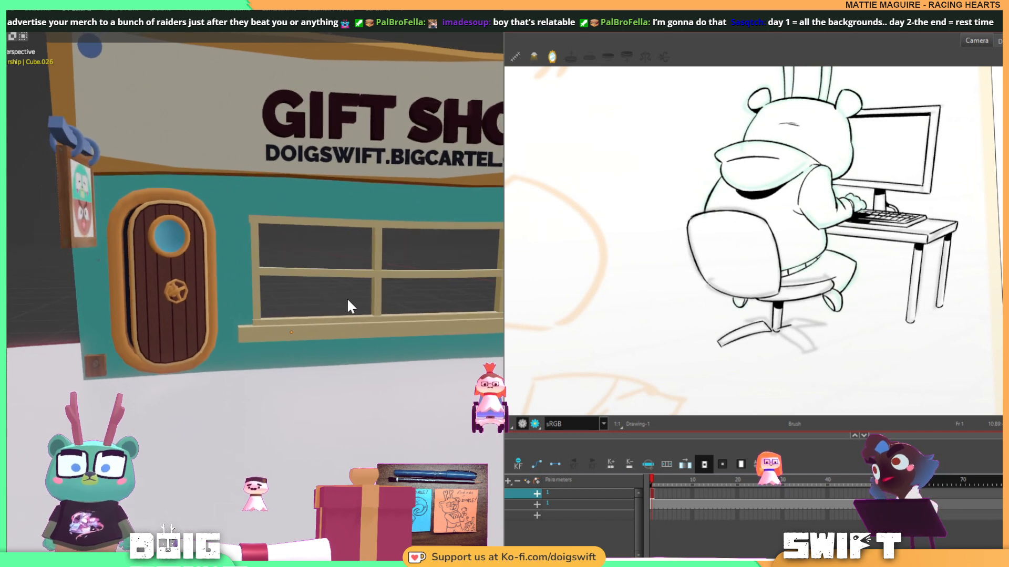
# Duplicate the whole window sill beam in the wall mesh and lower the copy along Z to the base of the wall.
pyautogui.click(319, 331)
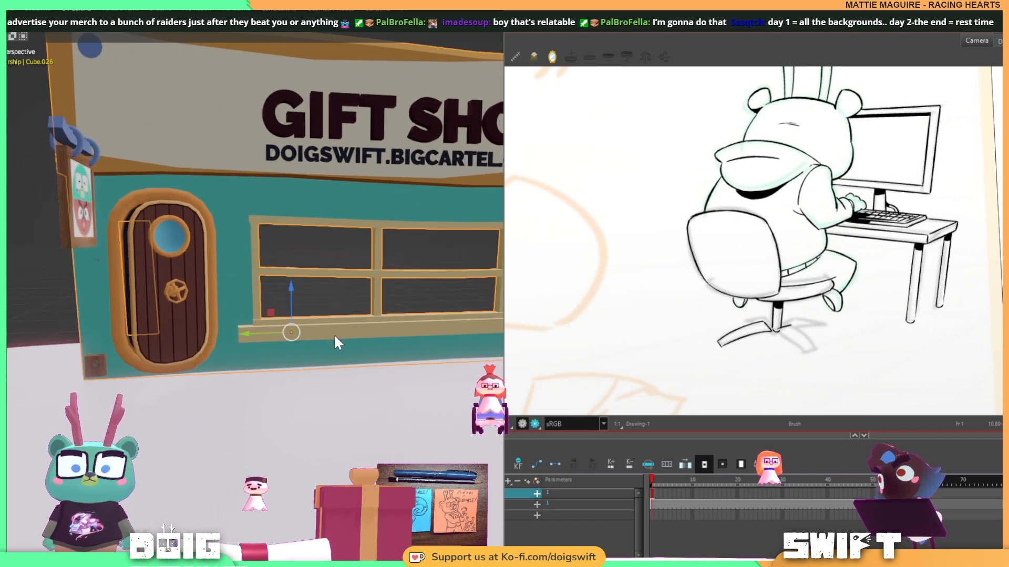
pyautogui.press('Tab')
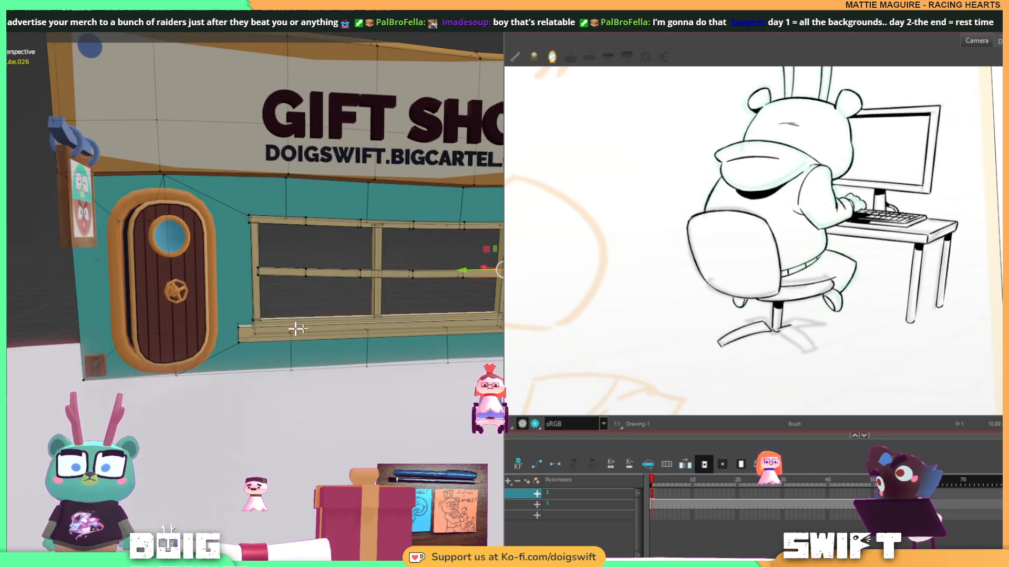
pyautogui.click(239, 342)
pyautogui.hotkey('ctrl', 'l')
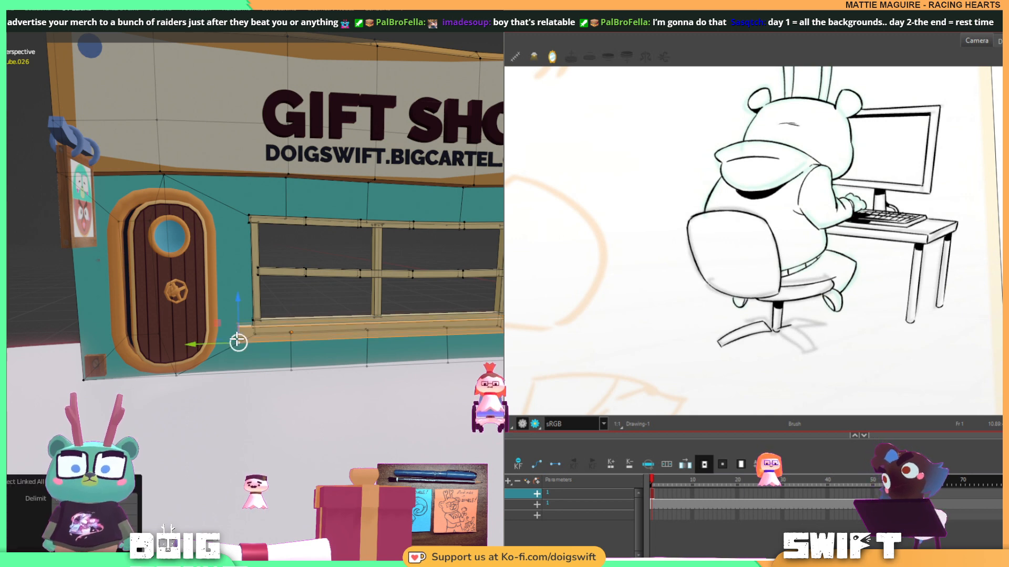
pyautogui.press('g')
pyautogui.press('z')
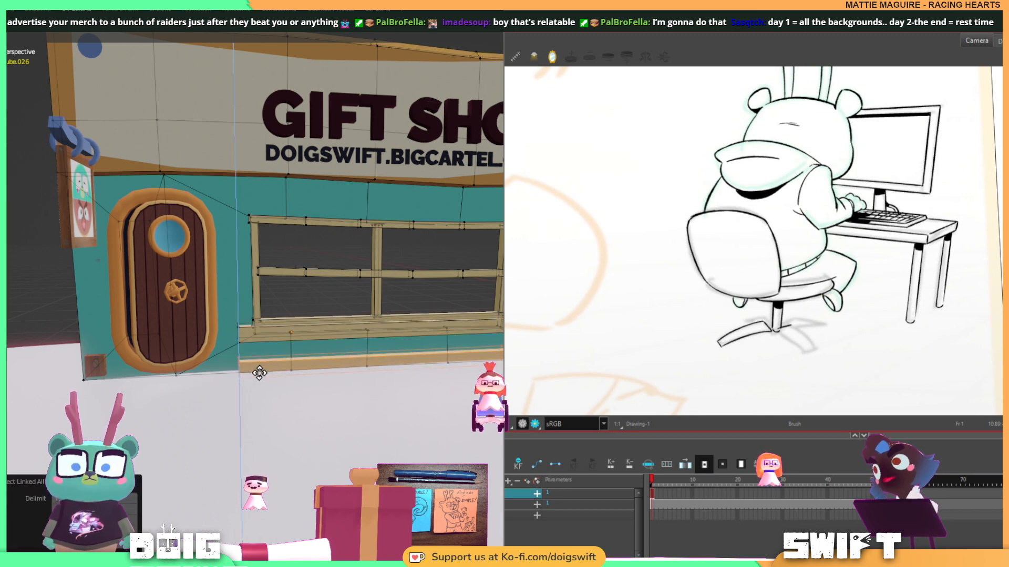
pyautogui.click(259, 373)
# Move the base beam outward from the wall along X and extend its front side slightly along the same axis.
pyautogui.moveTo(320, 348); pyautogui.dragTo(366, 368, button='middle')
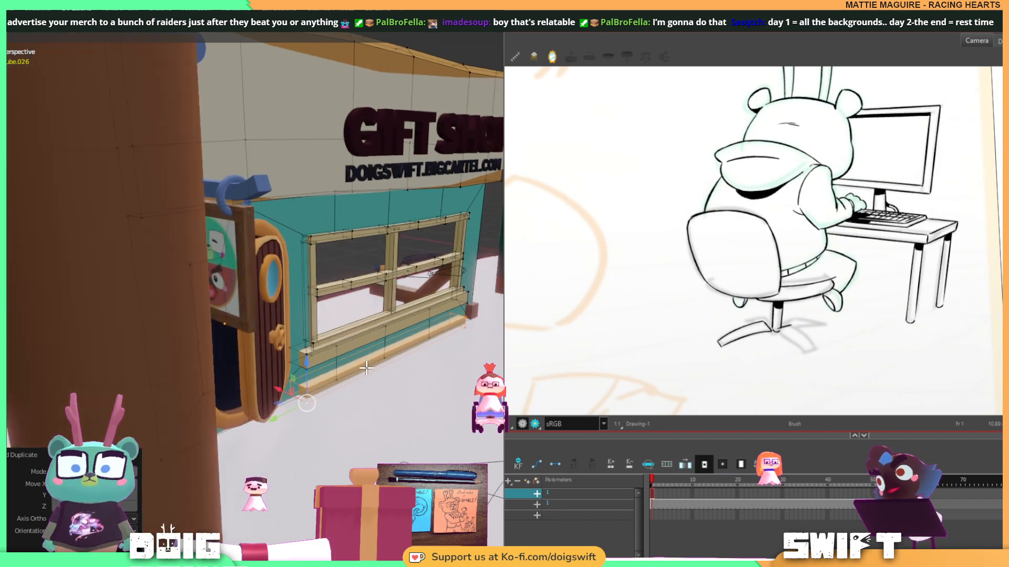
pyautogui.scroll(3, 366, 368)
pyautogui.keyDown('shift'); pyautogui.moveTo(345, 400); pyautogui.dragTo(325, 377, button='middle'); pyautogui.keyUp('shift')
pyautogui.moveTo(251, 421); pyautogui.dragTo(261, 430)
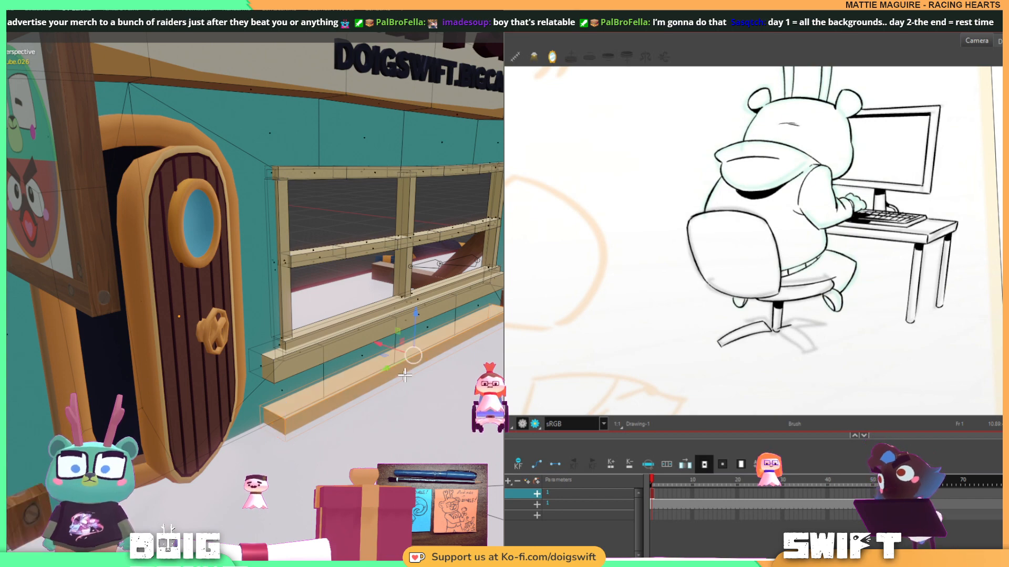
pyautogui.press('3')
pyautogui.click(422, 362)
pyautogui.moveTo(426, 346); pyautogui.dragTo(386, 366, button='middle')
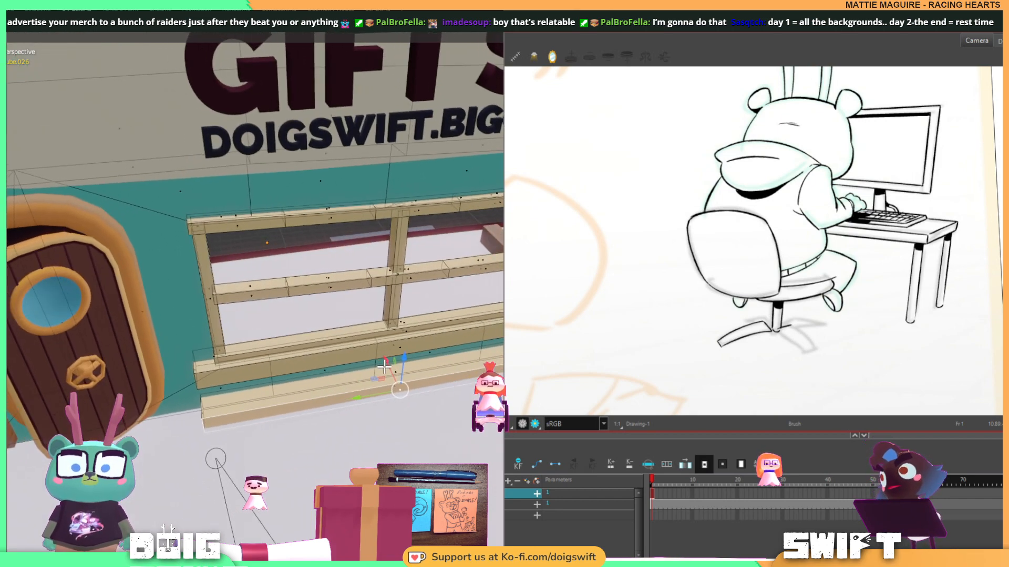
pyautogui.press('g')
pyautogui.press('x')
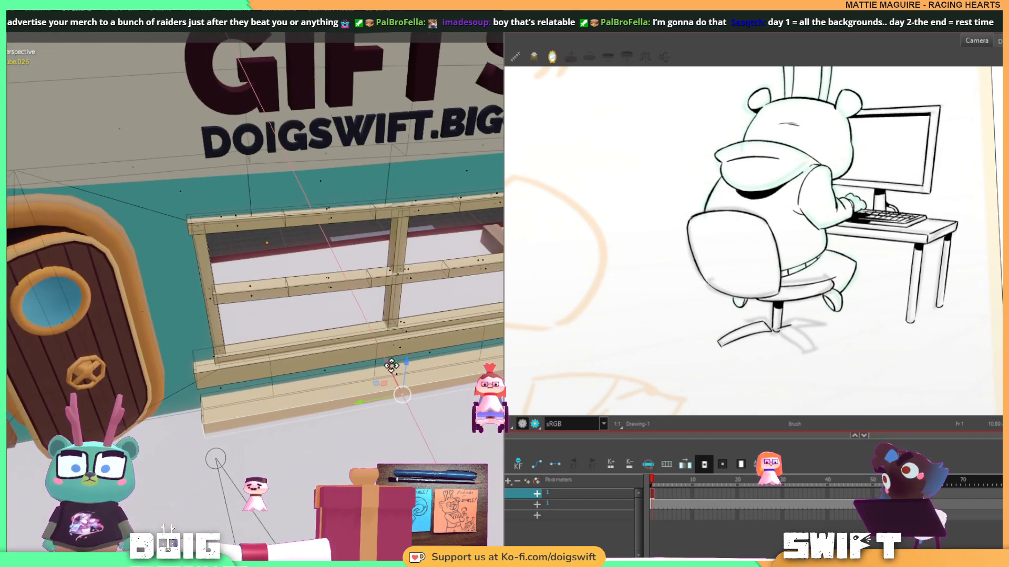
pyautogui.click(390, 366)
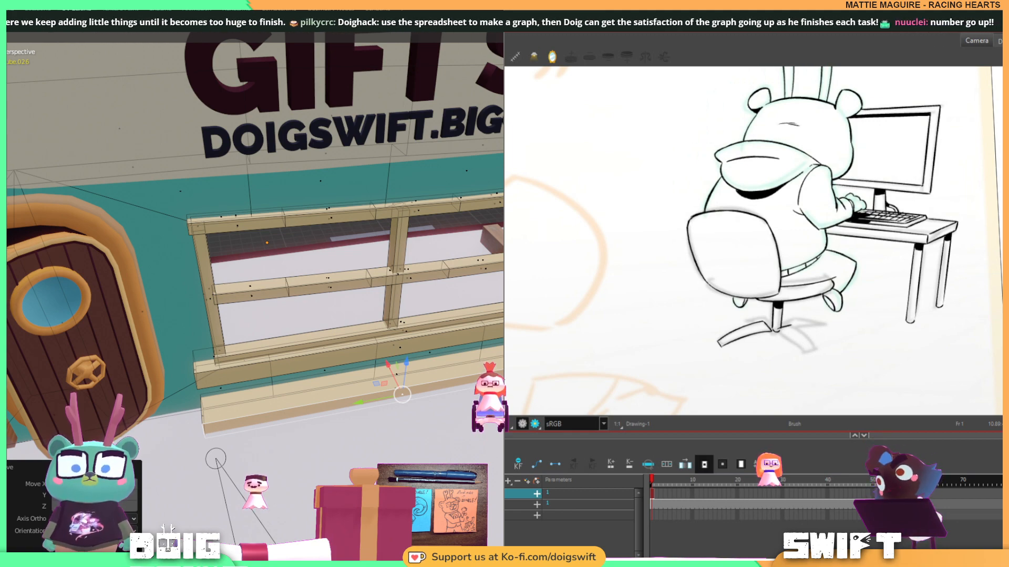
pyautogui.hotkey('alt', 'Tab')
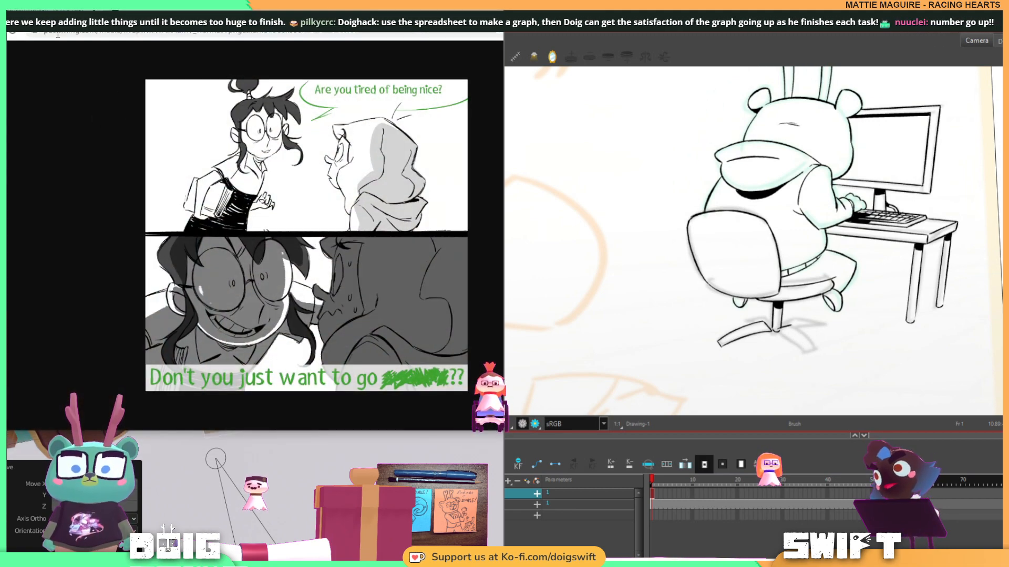
pyautogui.hotkey('alt', 'Tab')
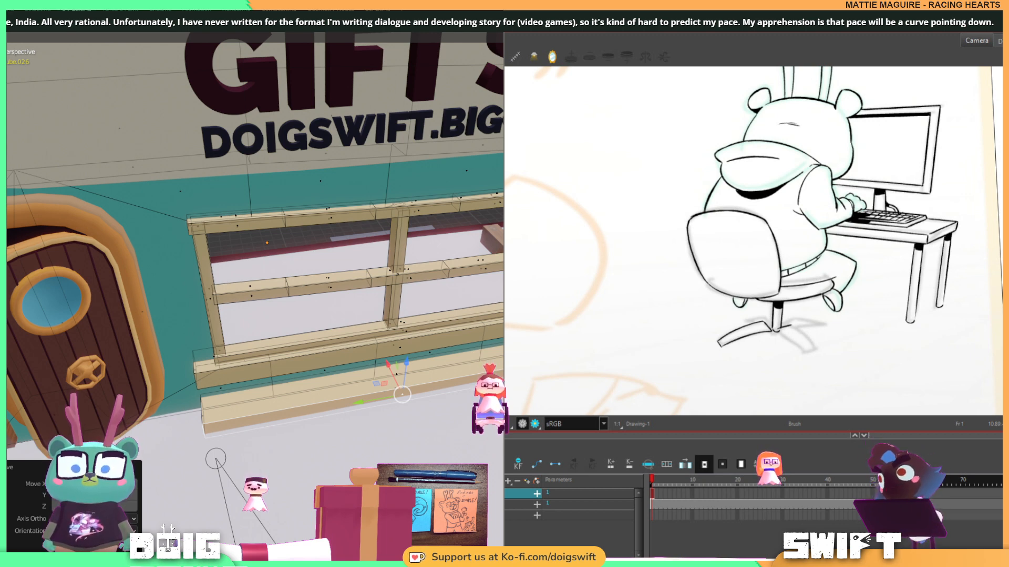
pyautogui.moveTo(8, 131); pyautogui.dragTo(128, 55)
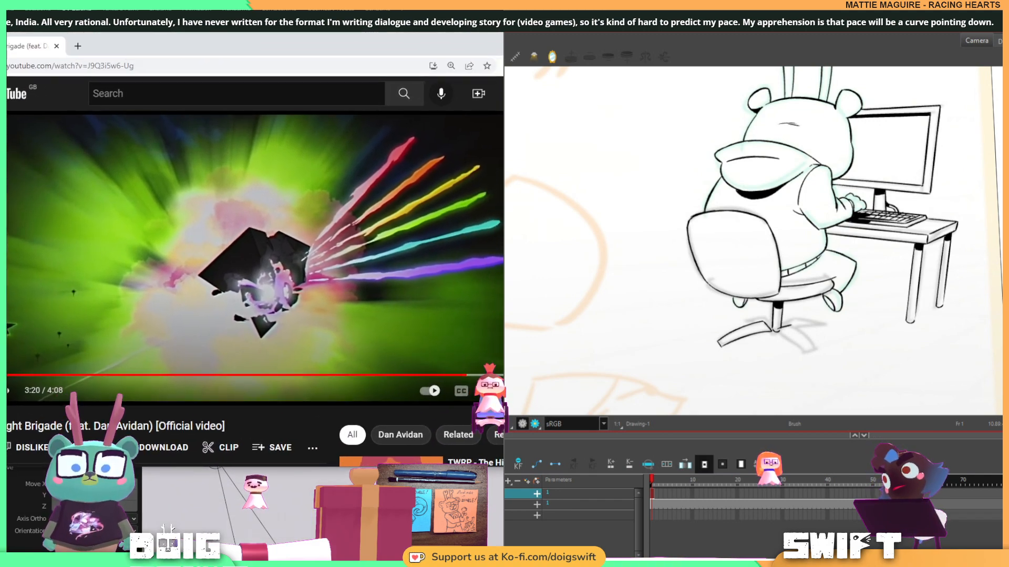
pyautogui.moveTo(610, 466); pyautogui.dragTo(469, 401)
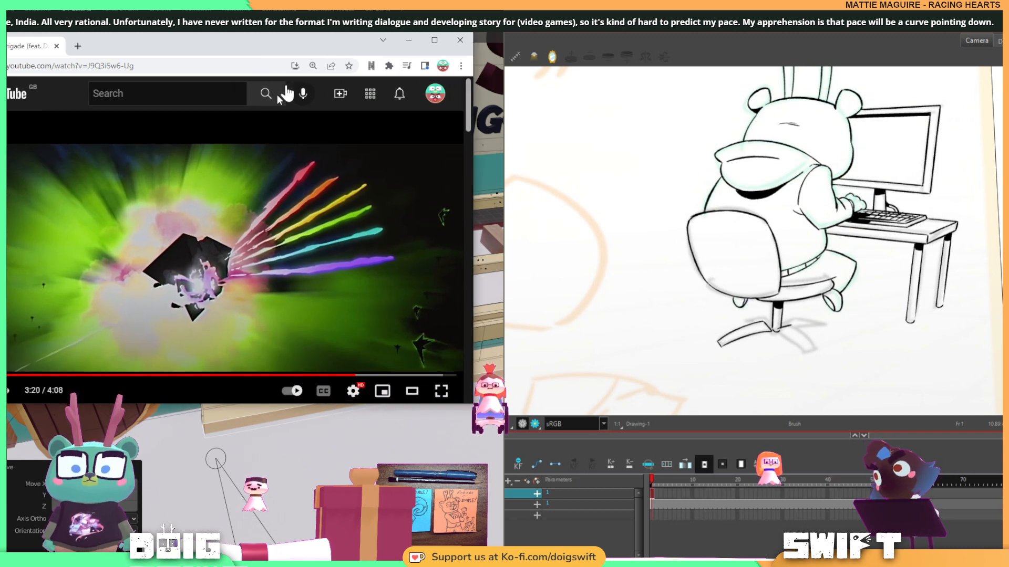
pyautogui.moveTo(185, 42); pyautogui.dragTo(252, 40)
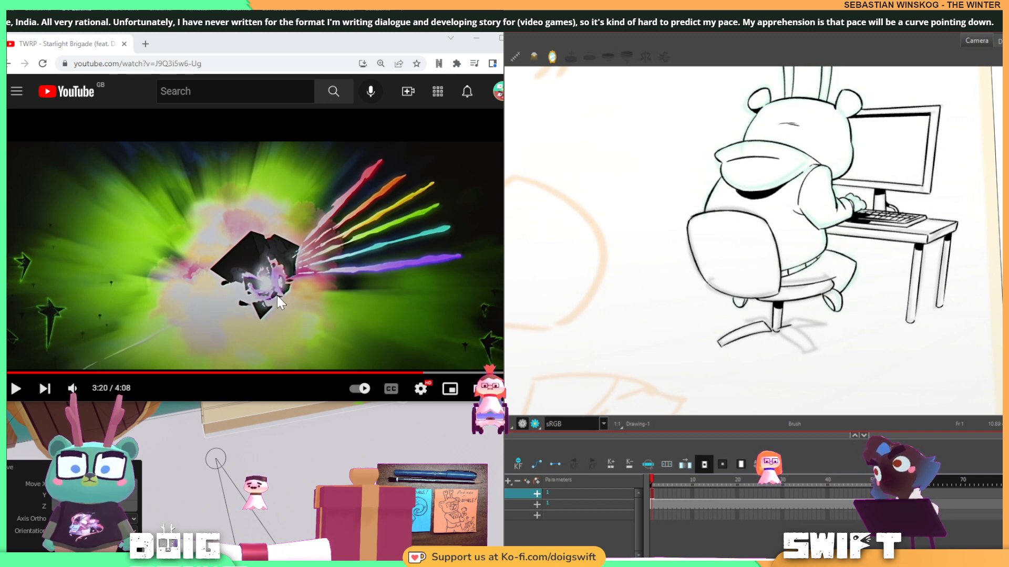
pyautogui.click(477, 39)
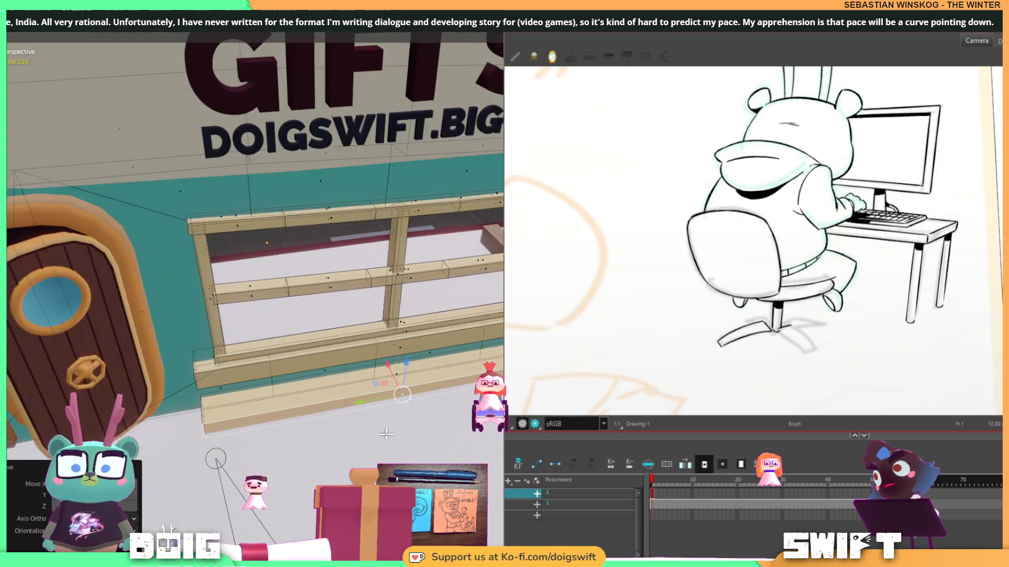
# Raise the upper side of the base beam along Z to make the beam taller.
pyautogui.moveTo(420, 415); pyautogui.dragTo(367, 403, button='middle')
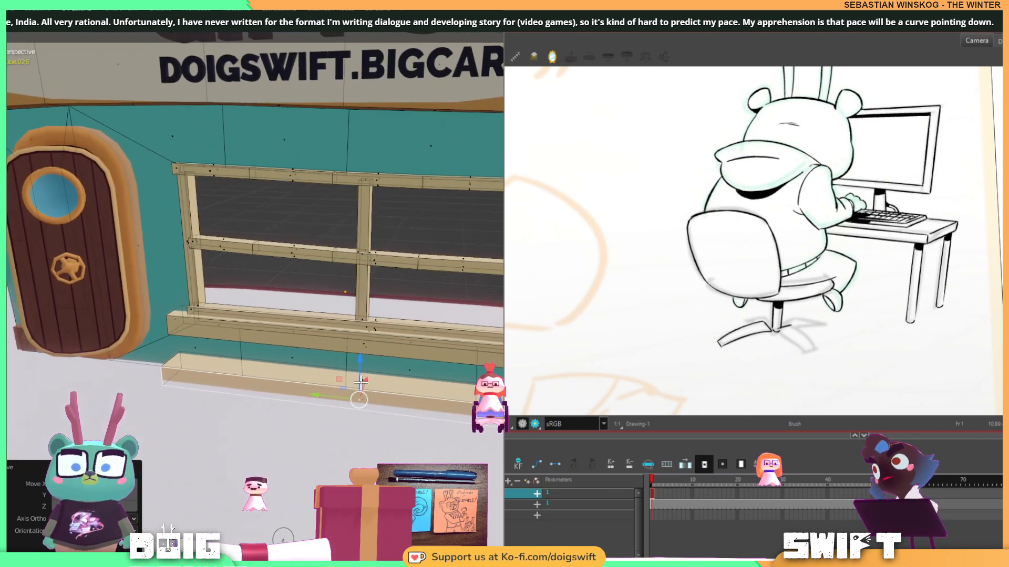
pyautogui.press('g')
pyautogui.press('z')
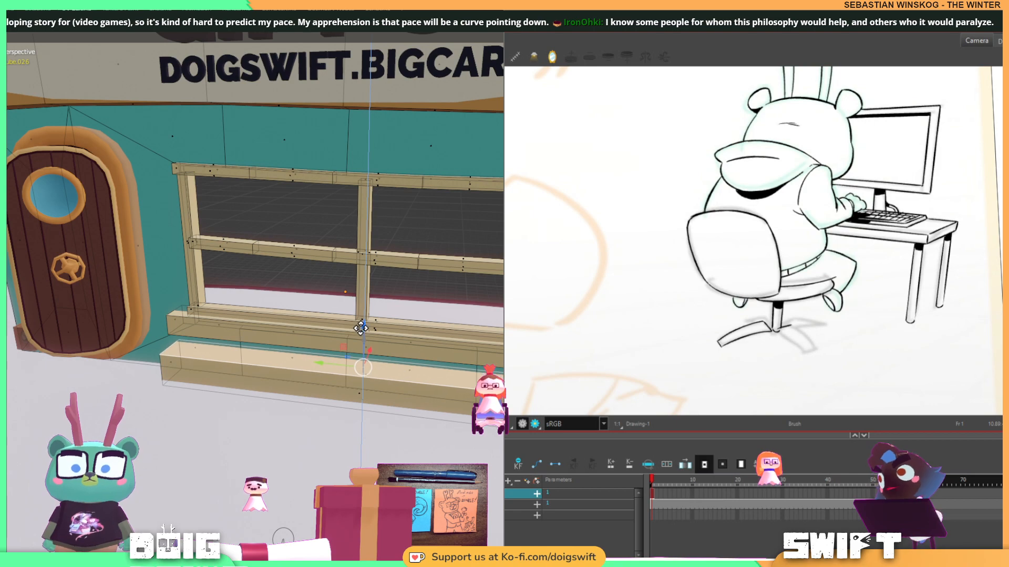
pyautogui.click(361, 330)
# Switch to edge selection and reposition the lower front edge of the base beam.
pyautogui.moveTo(361, 330); pyautogui.dragTo(342, 342, button='middle')
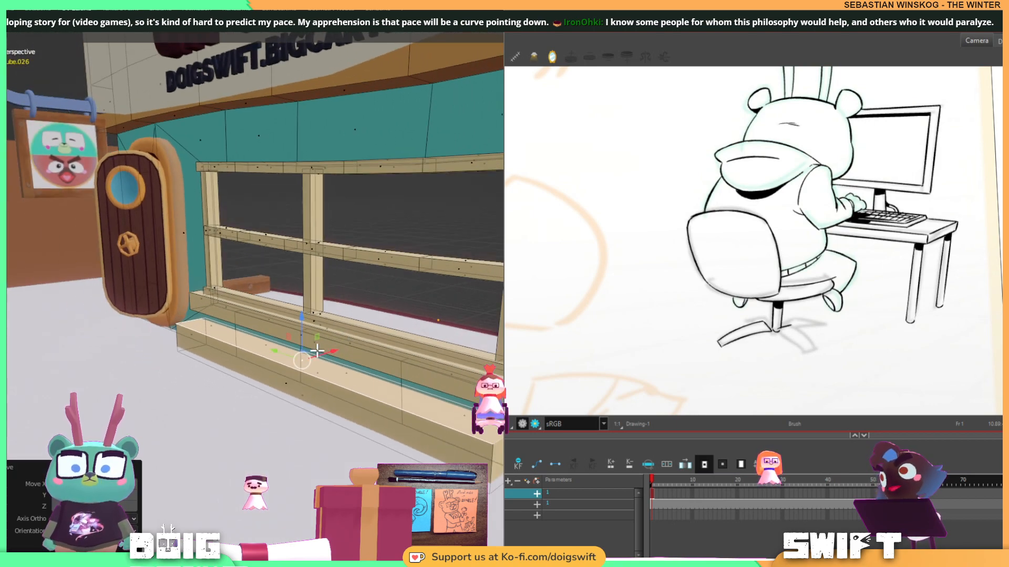
pyautogui.press('2')
pyautogui.click(287, 394)
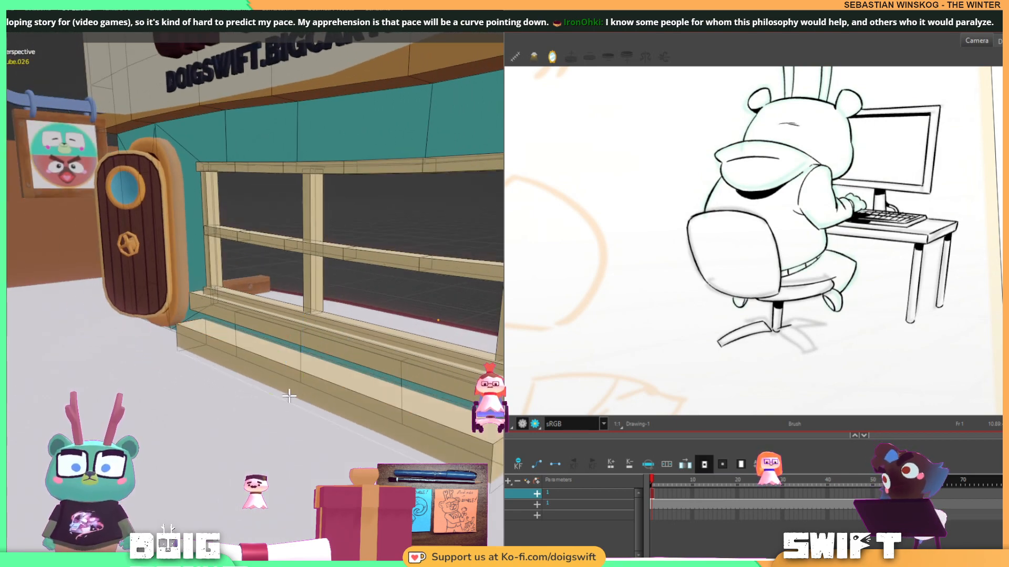
pyautogui.moveTo(288, 393); pyautogui.dragTo(374, 358, button='middle')
pyautogui.press('g')
pyautogui.click(303, 392)
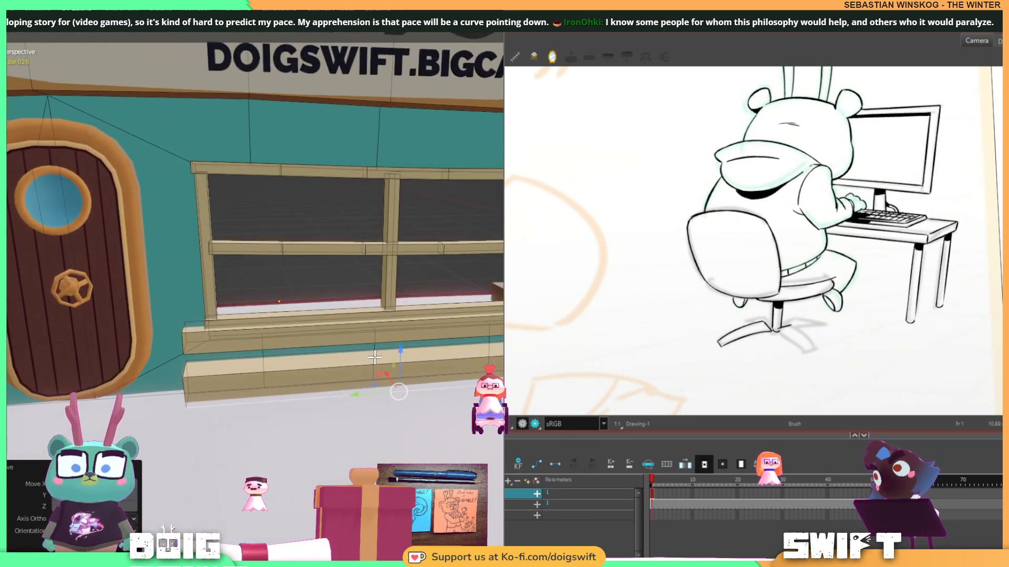
# Switch to face selection and select the top face of the base beam.
pyautogui.press('3')
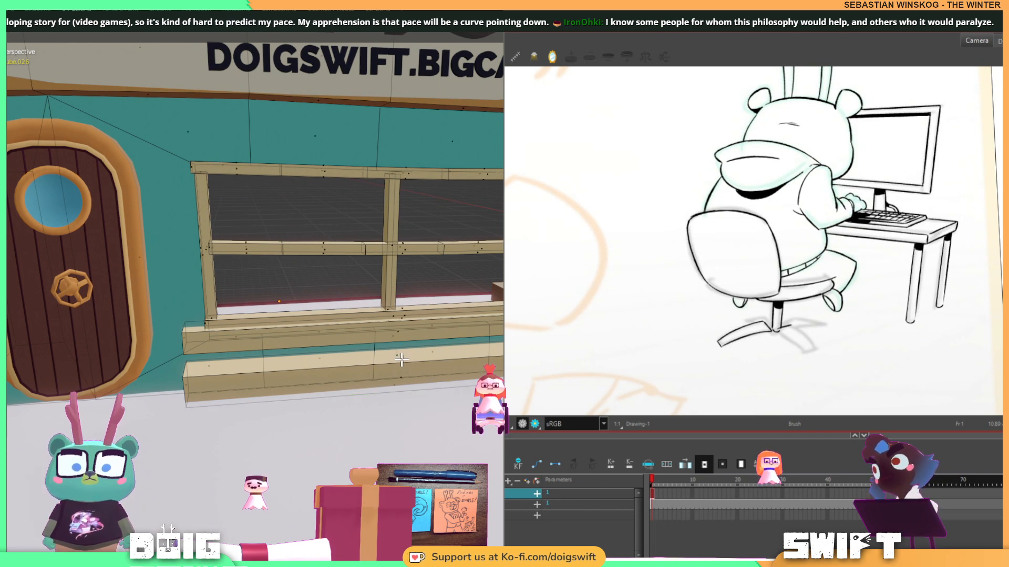
pyautogui.click(400, 389)
pyautogui.moveTo(399, 389); pyautogui.dragTo(393, 384, button='middle')
pyautogui.rightClick(389, 381)
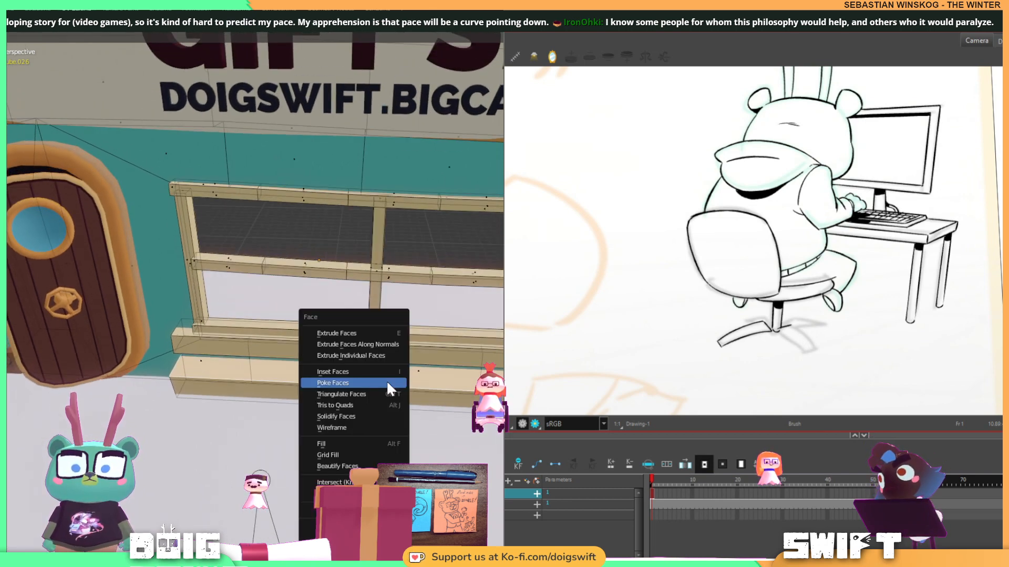
pyautogui.click(386, 384)
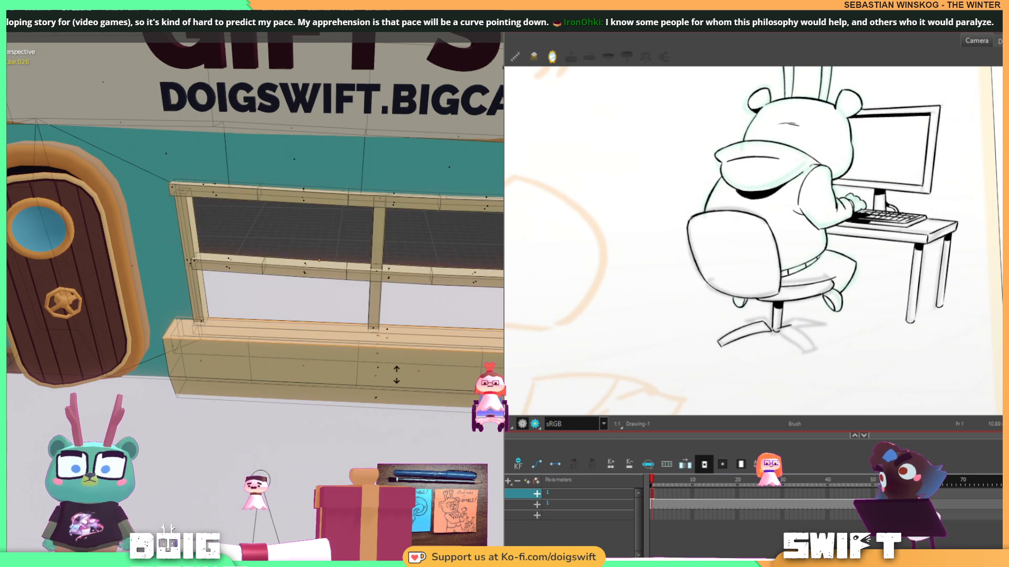
pyautogui.rightClick(396, 375)
pyautogui.scroll(3, 393, 375)
pyautogui.keyDown('shift'); pyautogui.moveTo(391, 379); pyautogui.dragTo(386, 330, button='middle'); pyautogui.keyUp('shift')
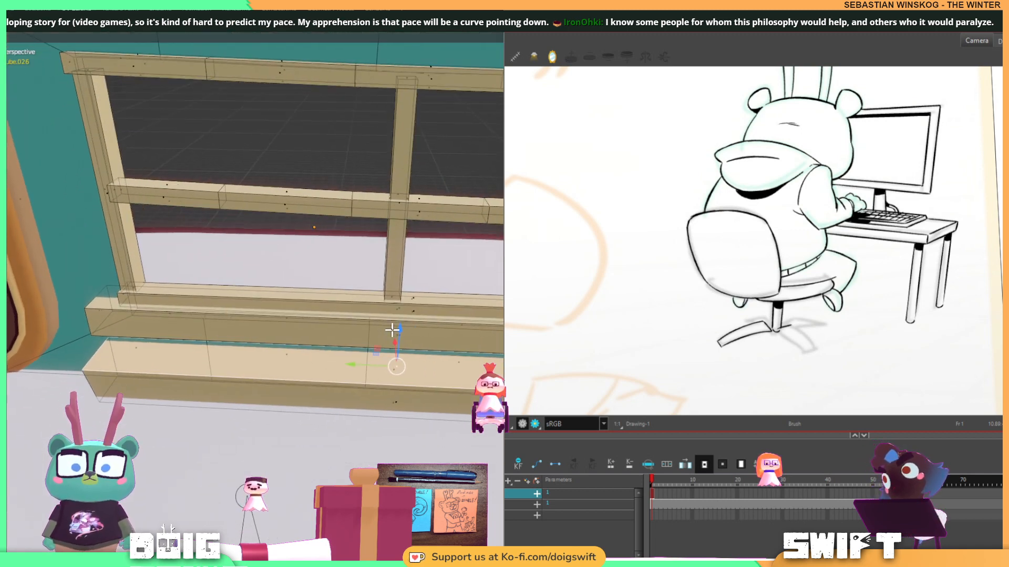
# Inset the base beam's top face to leave a narrow rim and extrude it downward along Z to hollow out a box.
pyautogui.hotkey('ctrl', 'f')
pyautogui.click(375, 370)
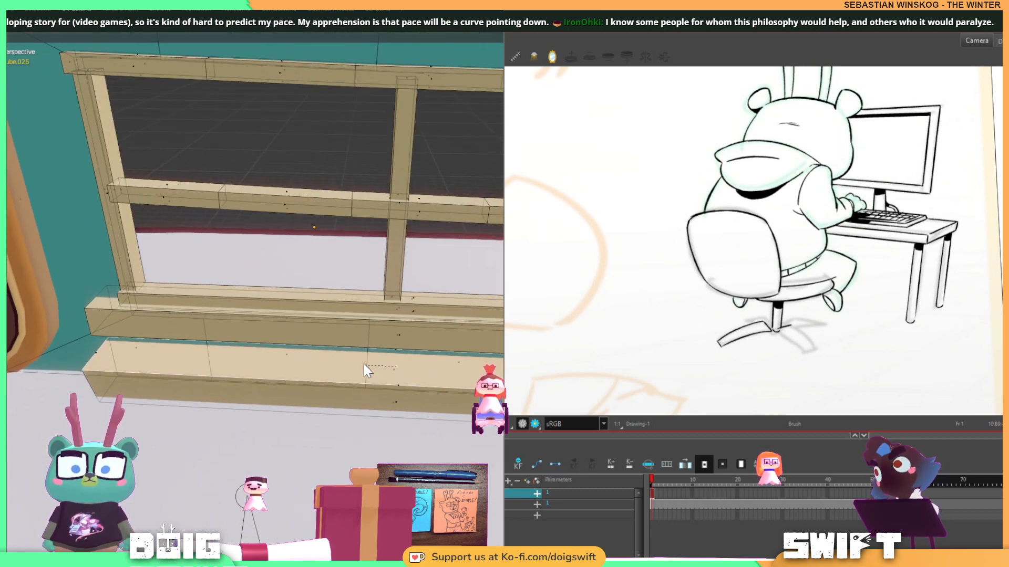
pyautogui.click(409, 359)
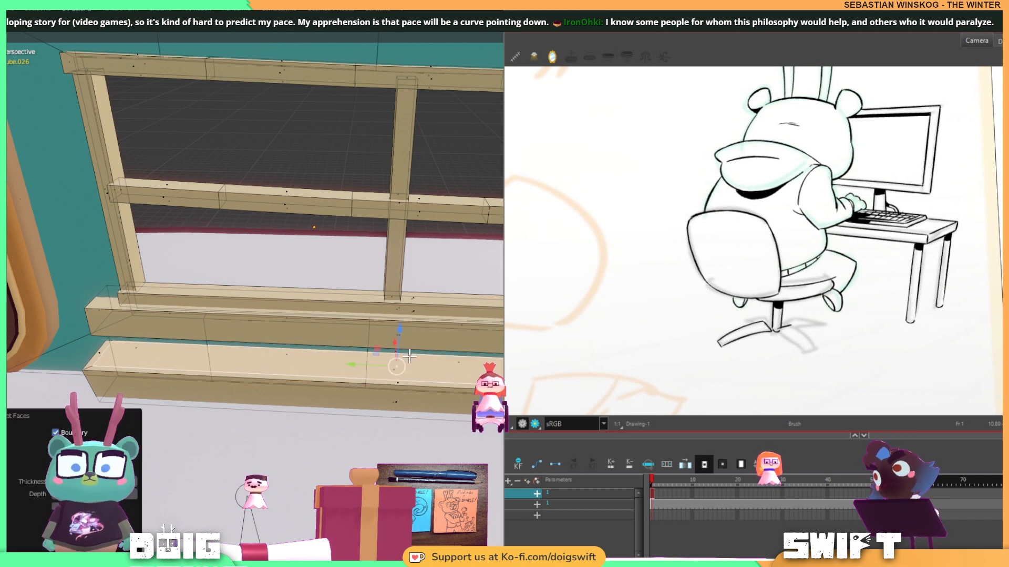
pyautogui.press('e')
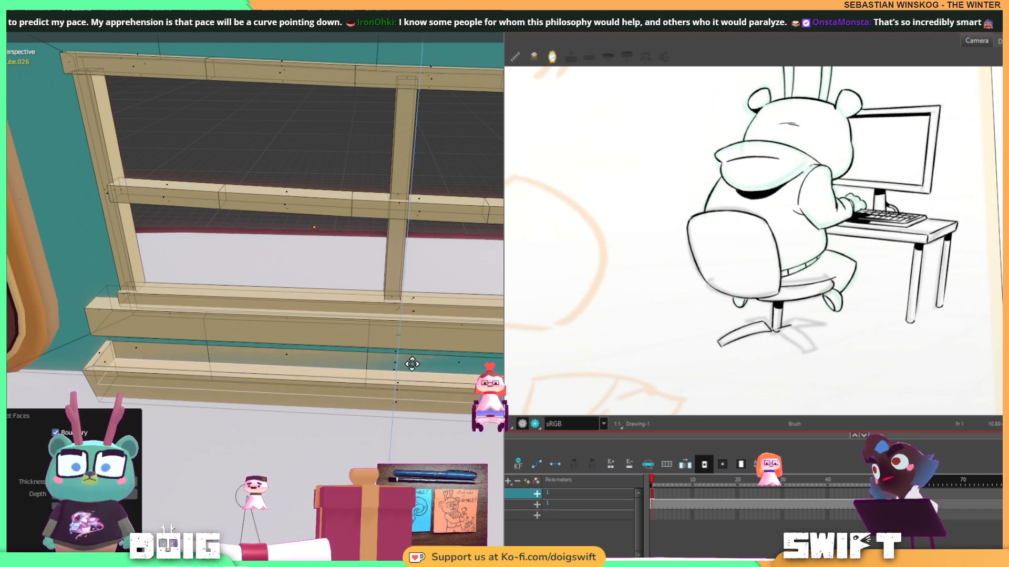
pyautogui.click(412, 364)
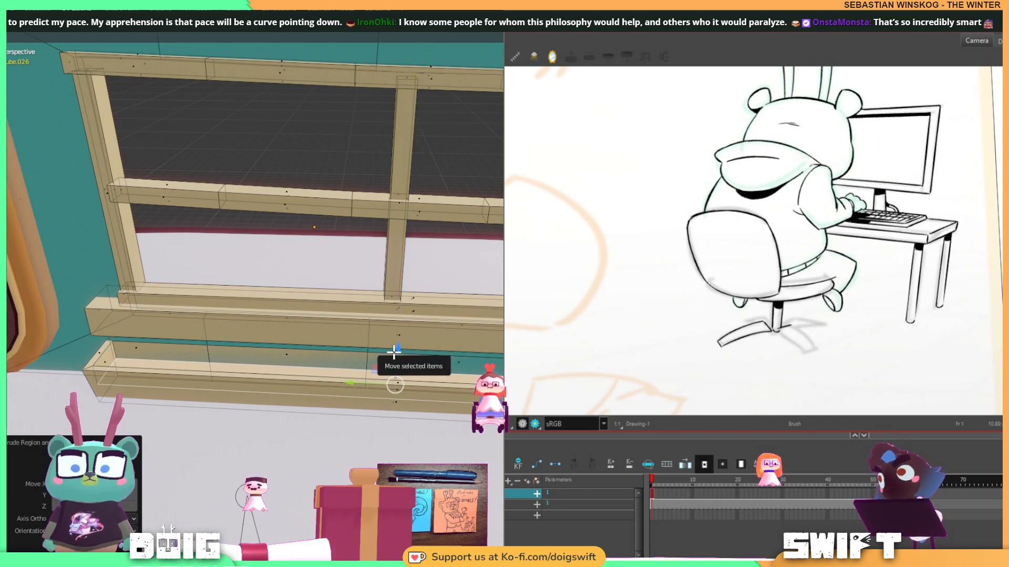
# Select the whole hollow box as linked geometry and nudge it slightly along X, Y and Z below the window sill.
pyautogui.hotkey('ctrl', 'l')
pyautogui.moveTo(394, 352); pyautogui.dragTo(274, 343, button='middle')
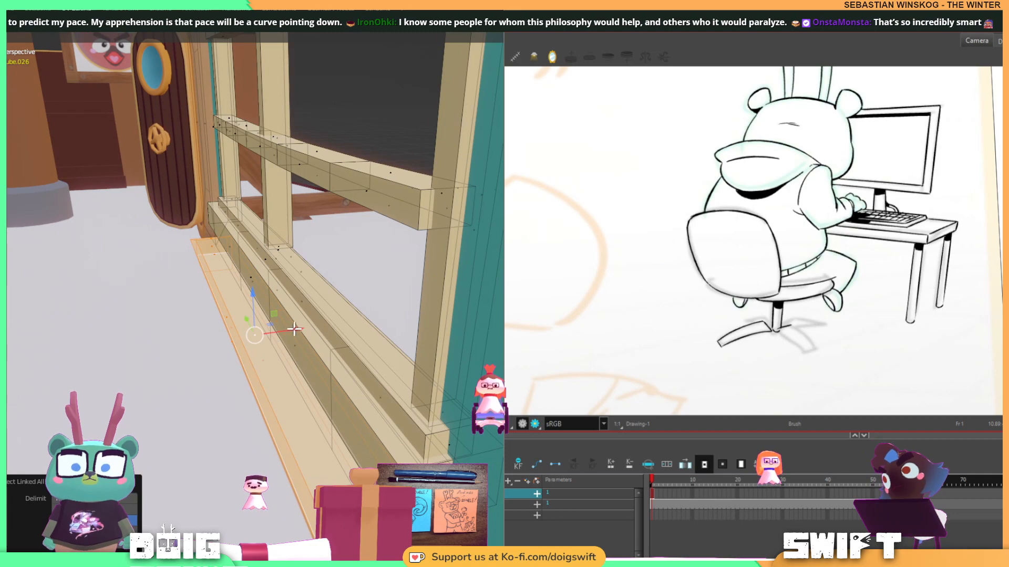
pyautogui.moveTo(293, 331); pyautogui.dragTo(286, 335)
pyautogui.moveTo(328, 356); pyautogui.dragTo(342, 332, button='middle')
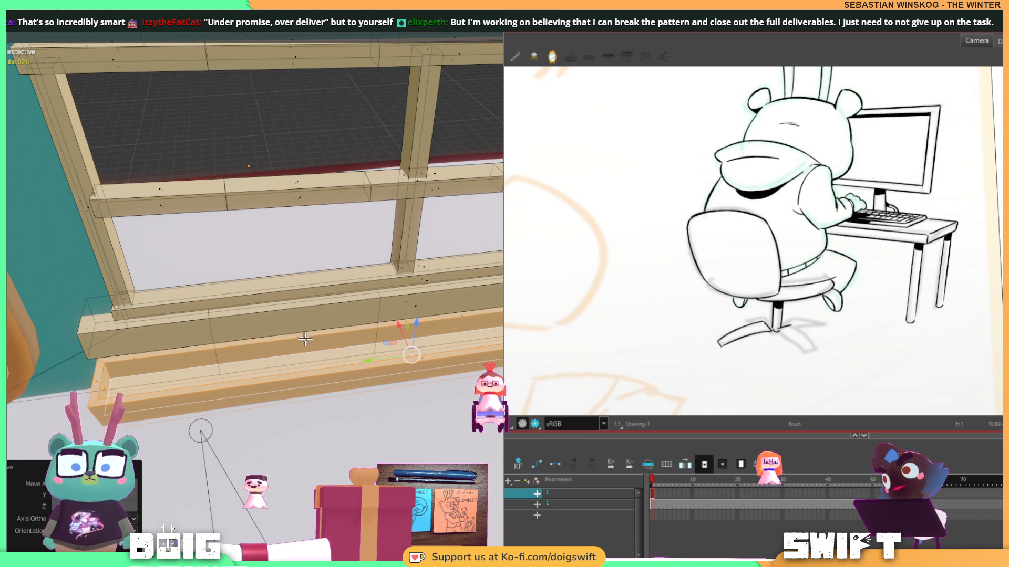
pyautogui.moveTo(344, 372); pyautogui.dragTo(343, 275, button='middle')
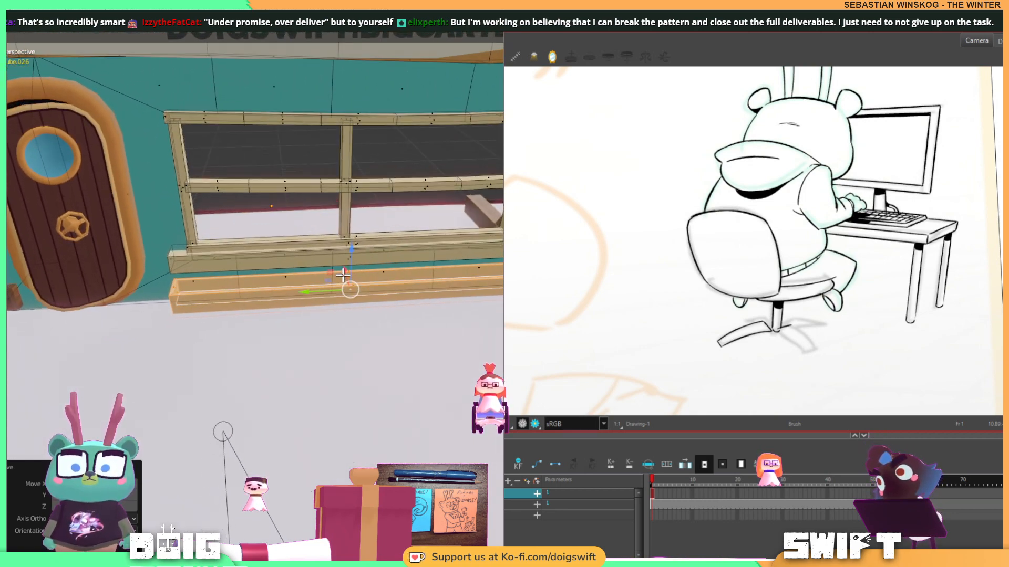
pyautogui.moveTo(306, 291); pyautogui.dragTo(309, 291)
pyautogui.moveTo(308, 291); pyautogui.dragTo(350, 220, button='middle')
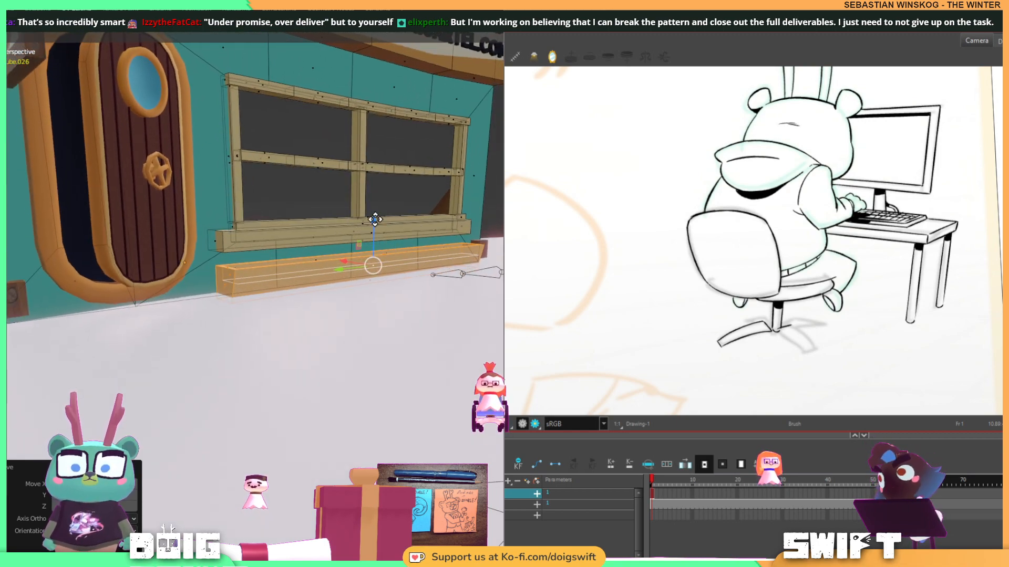
pyautogui.moveTo(374, 221); pyautogui.dragTo(374, 216)
# Select the box's upper rim together with its inner floor vertices and lower them along Z to make the box shallower.
pyautogui.moveTo(375, 219); pyautogui.dragTo(314, 214, button='middle')
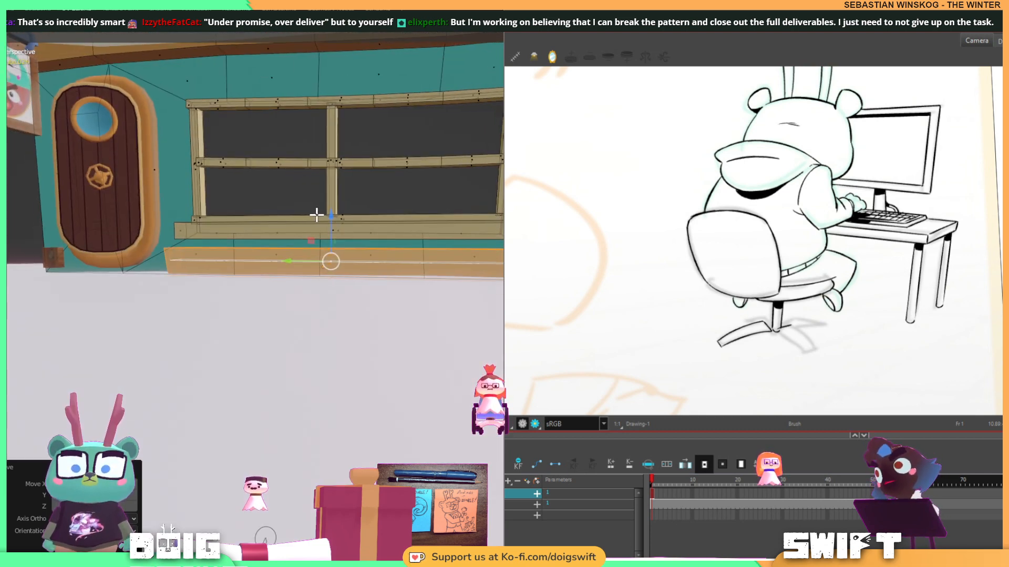
pyautogui.scroll(3, 457, 234)
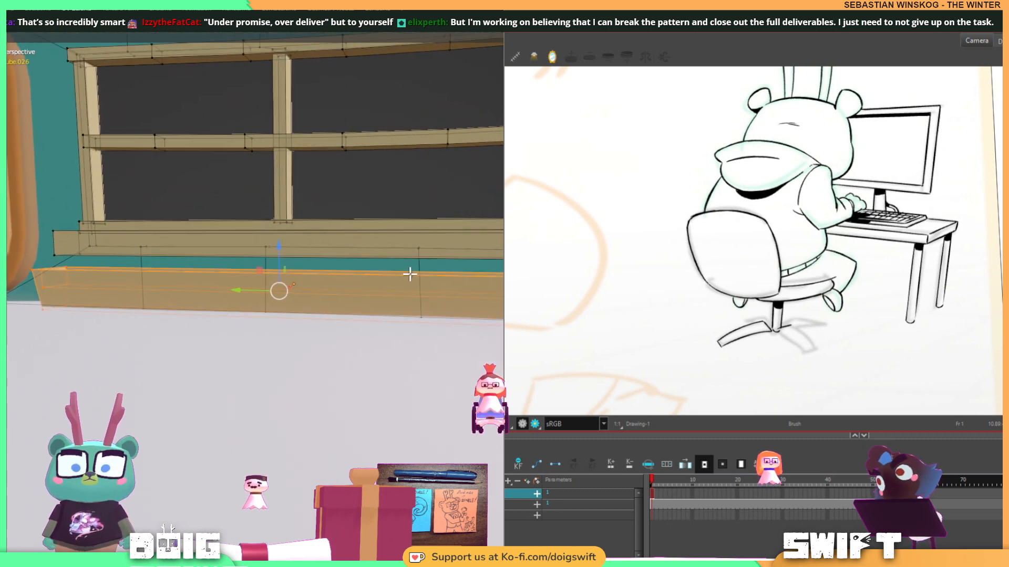
pyautogui.moveTo(410, 274)
pyautogui.mouseDown(button='middle')
pyautogui.moveTo(411, 283)
pyautogui.moveTo(421, 274)
pyautogui.mouseUp(button='middle')
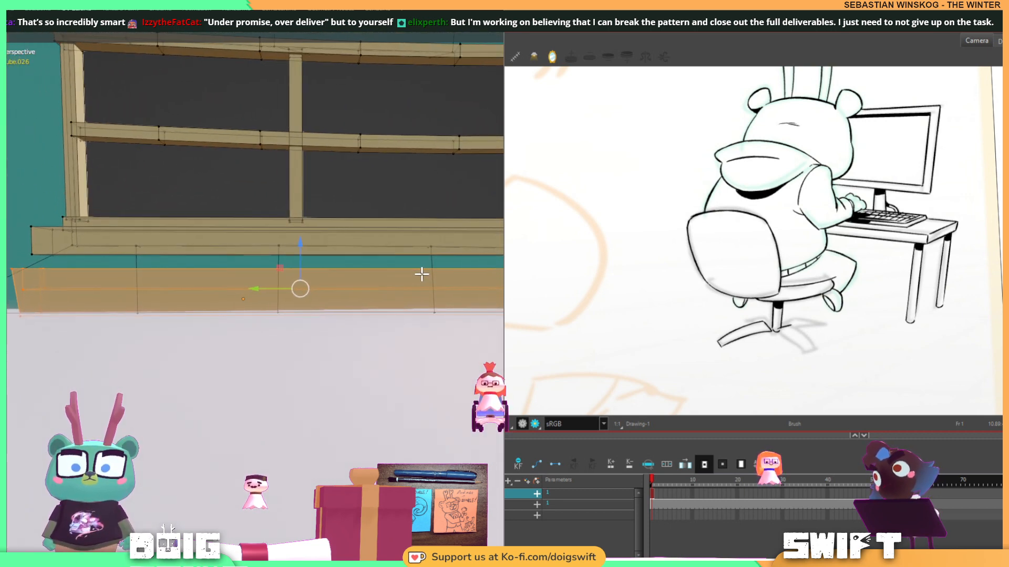
pyautogui.hotkey('alt', 'a')
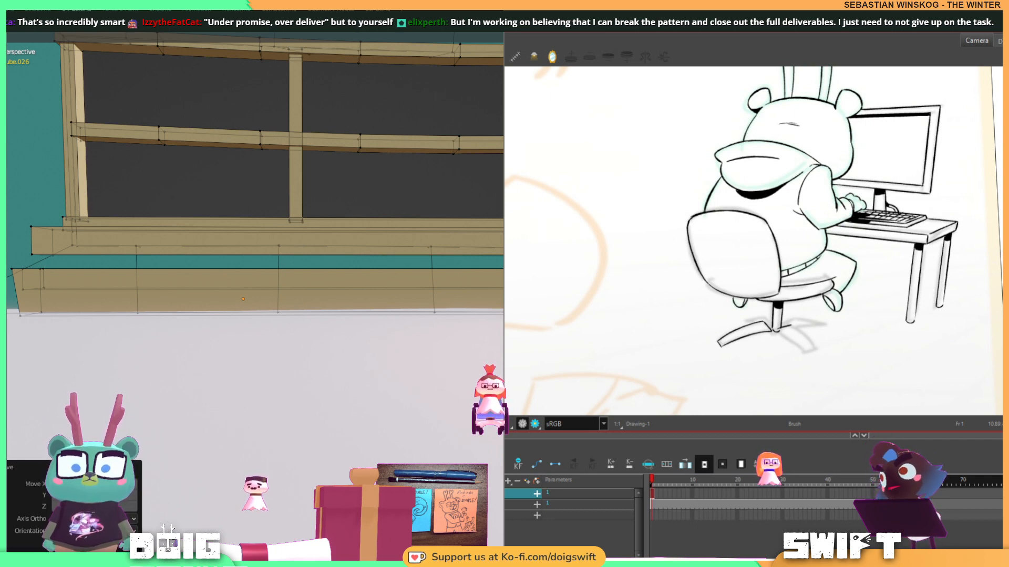
pyautogui.moveTo(503, 308)
pyautogui.mouseDown()
pyautogui.moveTo(6, 281)
pyautogui.moveTo(17, 263)
pyautogui.mouseUp()
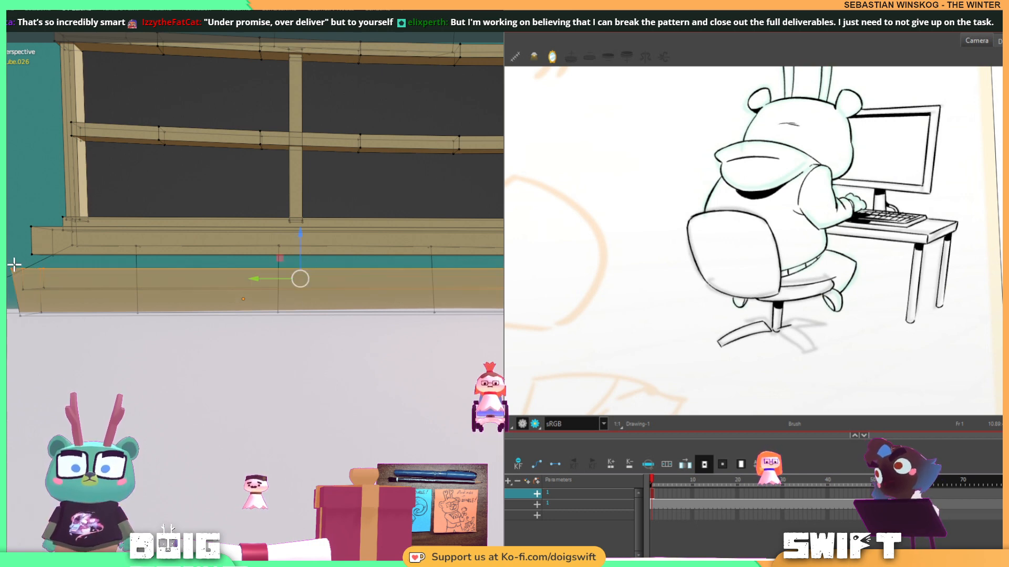
pyautogui.moveTo(299, 233); pyautogui.dragTo(286, 240)
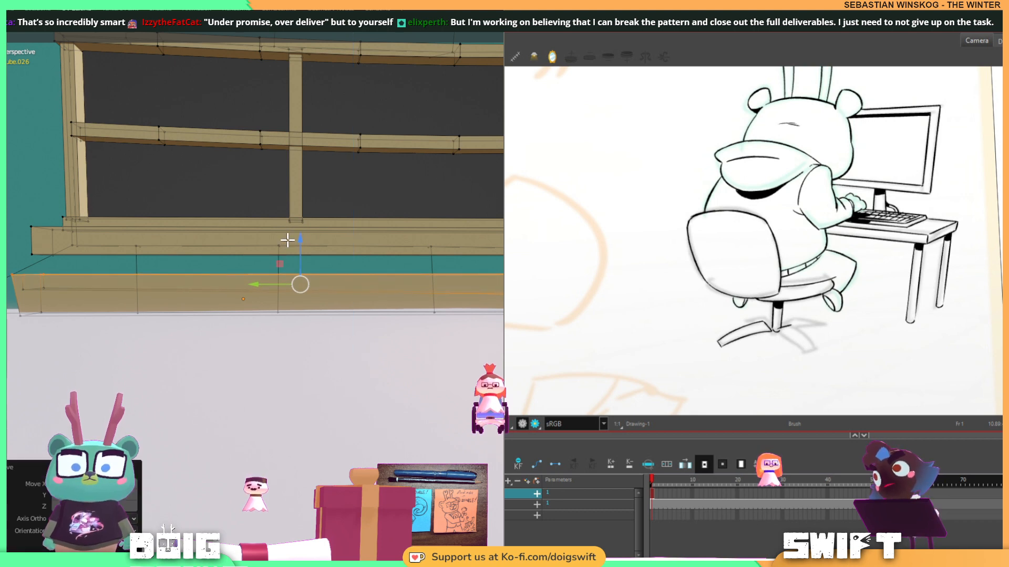
pyautogui.hotkey('ctrl', 'z')
pyautogui.moveTo(49, 279)
pyautogui.keyDown('shift'); pyautogui.mouseDown()
pyautogui.moveTo(54, 294)
pyautogui.moveTo(59, 288)
pyautogui.mouseUp(); pyautogui.keyUp('shift')
pyautogui.moveTo(299, 245); pyautogui.dragTo(300, 254)
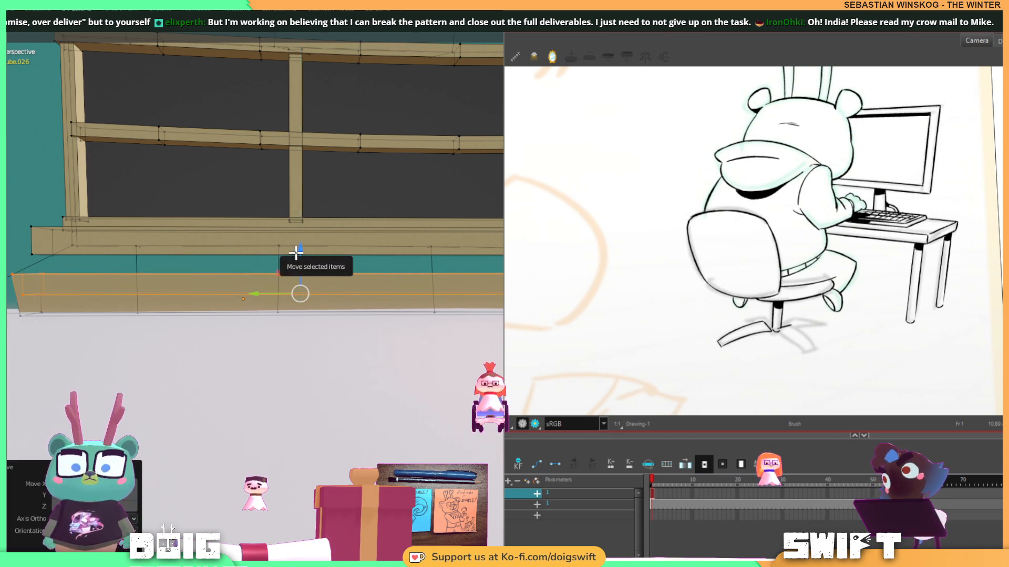
pyautogui.moveTo(300, 249); pyautogui.dragTo(300, 245)
# Shift the vertices at the box's end nearest the door slightly outward along Y.
pyautogui.scroll(-3, 298, 240)
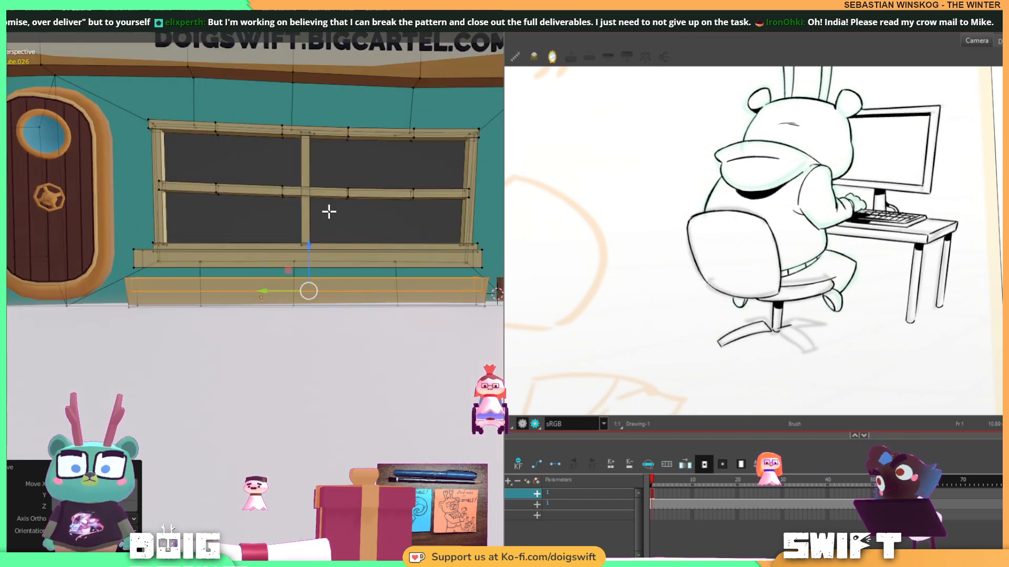
pyautogui.moveTo(328, 211)
pyautogui.mouseDown(button='middle')
pyautogui.moveTo(336, 239)
pyautogui.moveTo(338, 217)
pyautogui.mouseUp(button='middle')
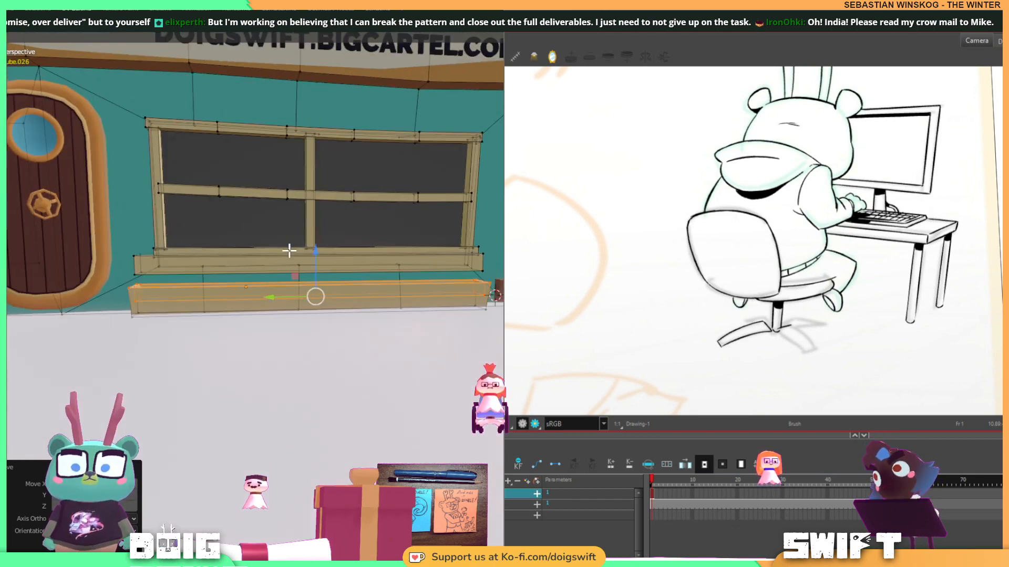
pyautogui.scroll(1, 288, 250)
pyautogui.moveTo(313, 250); pyautogui.dragTo(259, 279, button='middle')
pyautogui.keyDown('shift'); pyautogui.moveTo(131, 315); pyautogui.dragTo(229, 264, button='middle'); pyautogui.keyUp('shift')
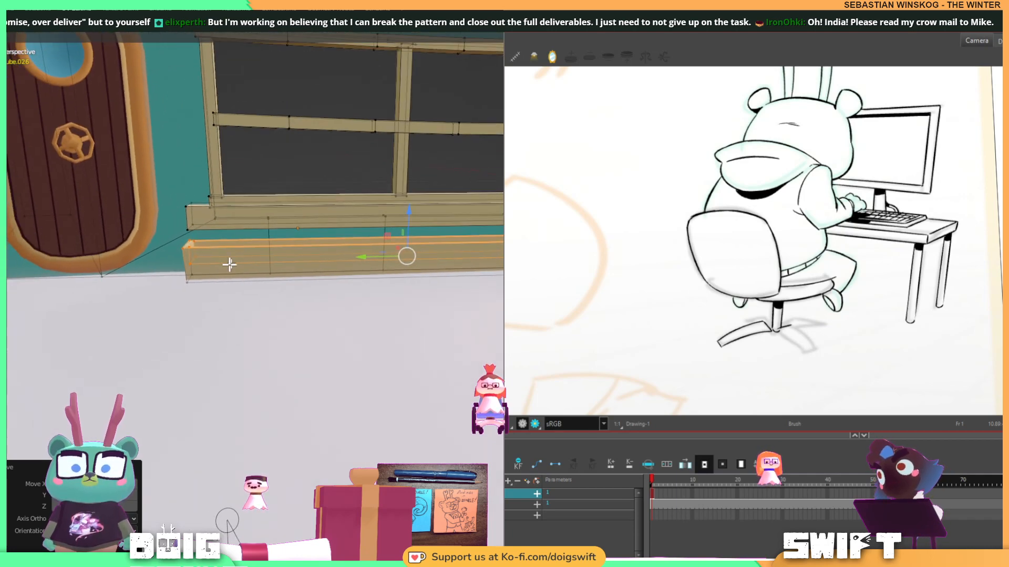
pyautogui.click(197, 258)
pyautogui.moveTo(163, 268); pyautogui.dragTo(156, 265)
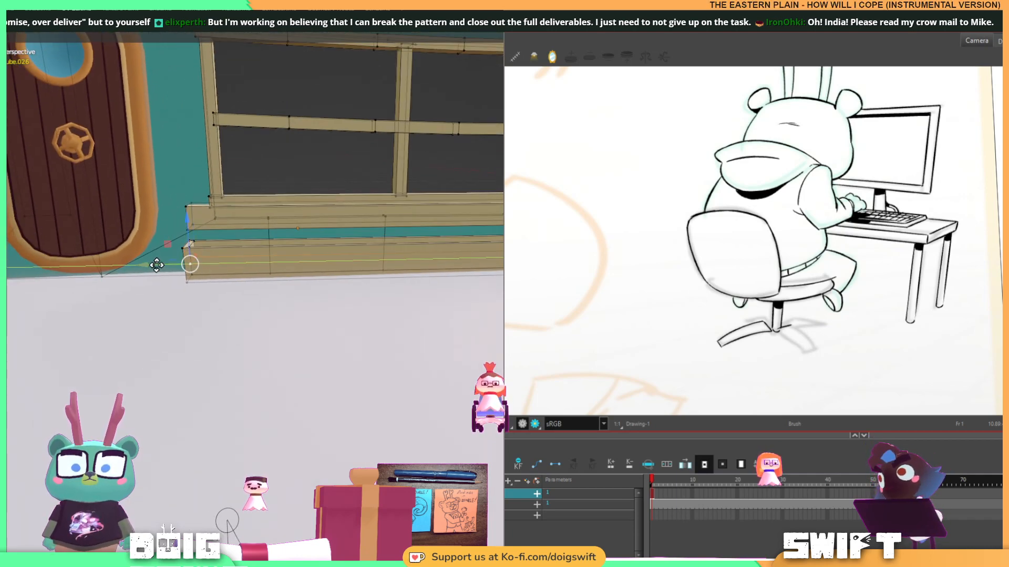
# Adjust the vertices at the box's end farthest from the door along Y, leave mesh editing and clear the selection.
pyautogui.keyDown('shift'); pyautogui.moveTo(362, 219); pyautogui.dragTo(205, 226, button='middle'); pyautogui.keyUp('shift')
pyautogui.scroll(2, 379, 252)
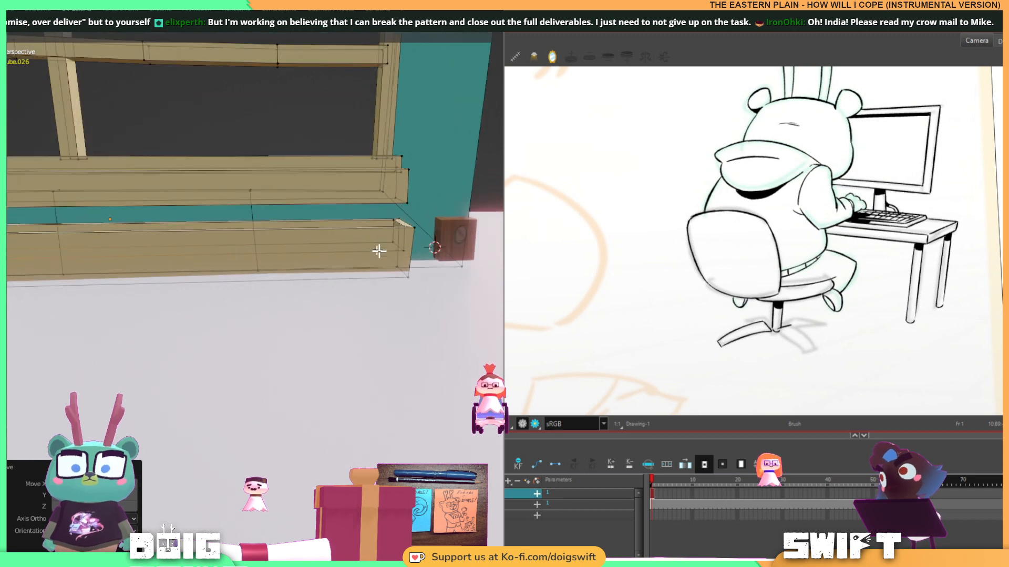
pyautogui.click(395, 242)
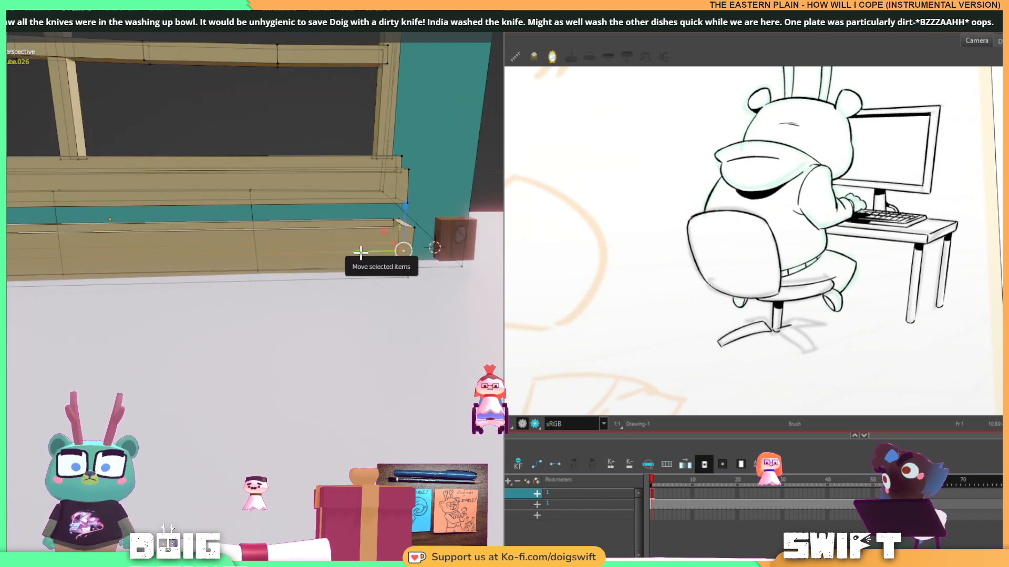
pyautogui.moveTo(361, 252); pyautogui.dragTo(355, 251)
pyautogui.scroll(-2, 356, 237)
pyautogui.keyDown('shift'); pyautogui.moveTo(205, 205); pyautogui.dragTo(326, 320, button='middle'); pyautogui.keyUp('shift')
pyautogui.scroll(-2, 318, 226)
pyautogui.press('Tab')
pyautogui.hotkey('alt', 'a')
pyautogui.scroll(-3, 368, 247)
pyautogui.scroll(3, 321, 289)
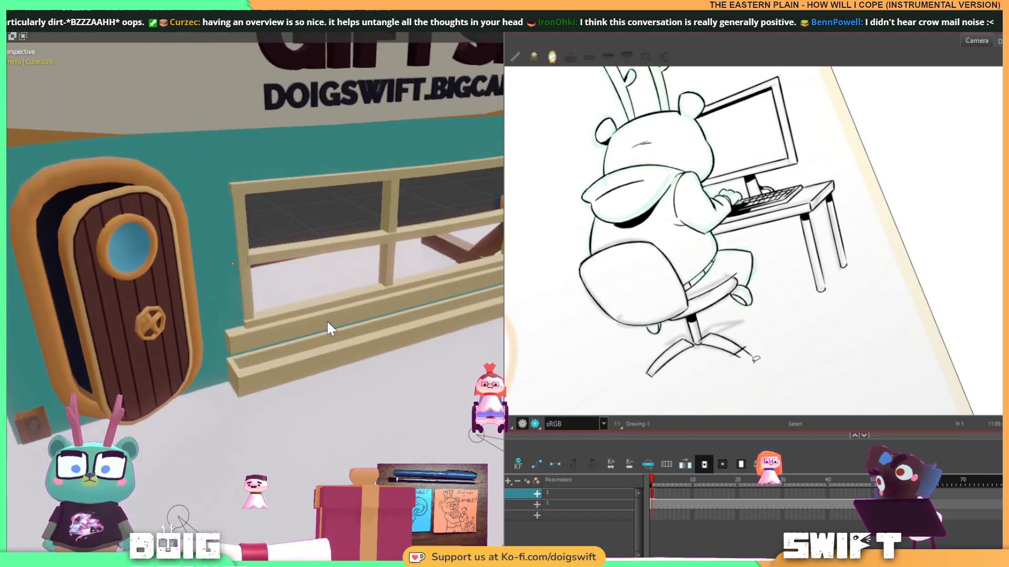
# Separate the linked geometry of the hollow box from the wall mesh into its own object.
pyautogui.click(248, 377)
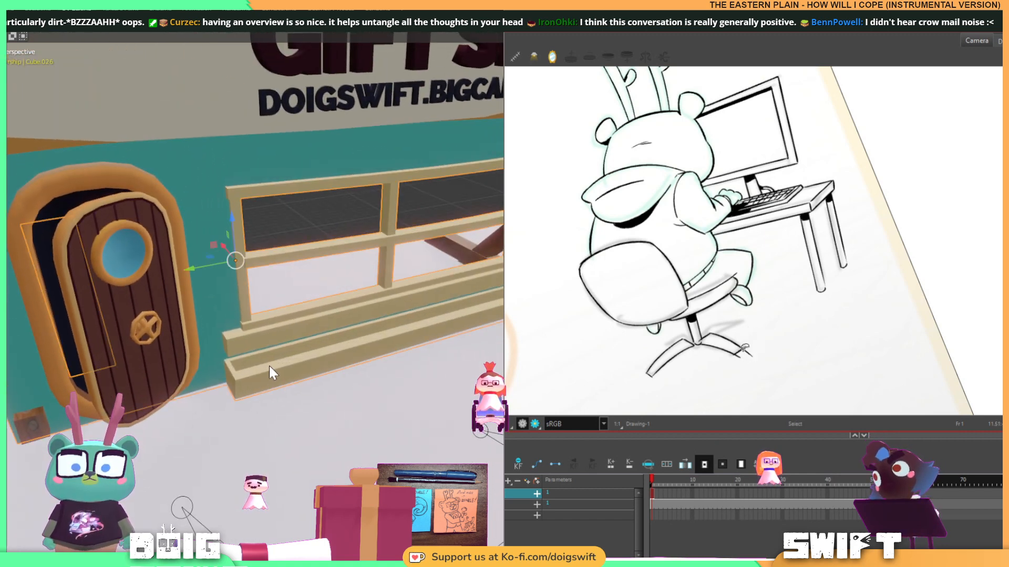
pyautogui.moveTo(301, 364); pyautogui.dragTo(283, 356, button='middle')
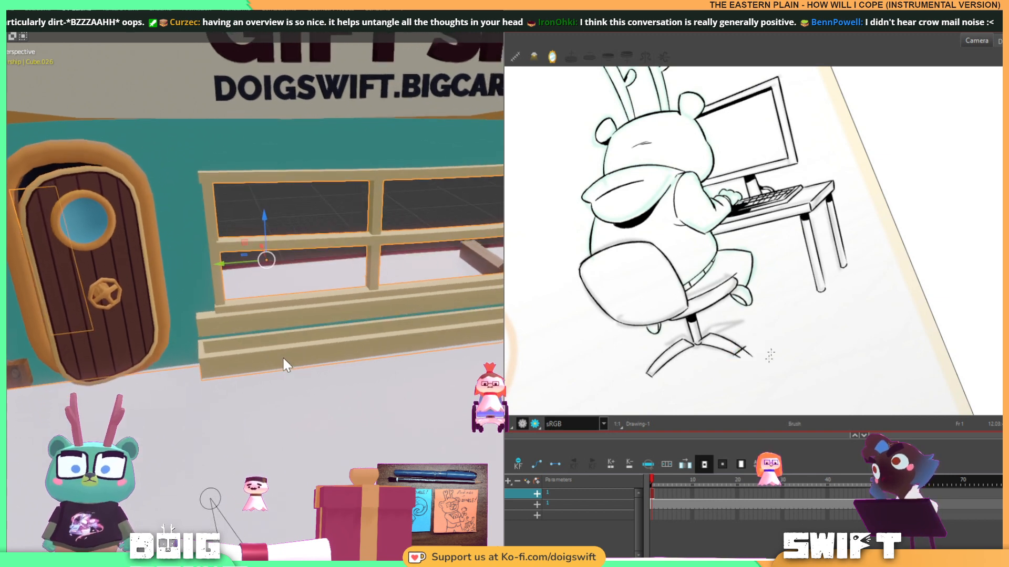
pyautogui.press('Tab')
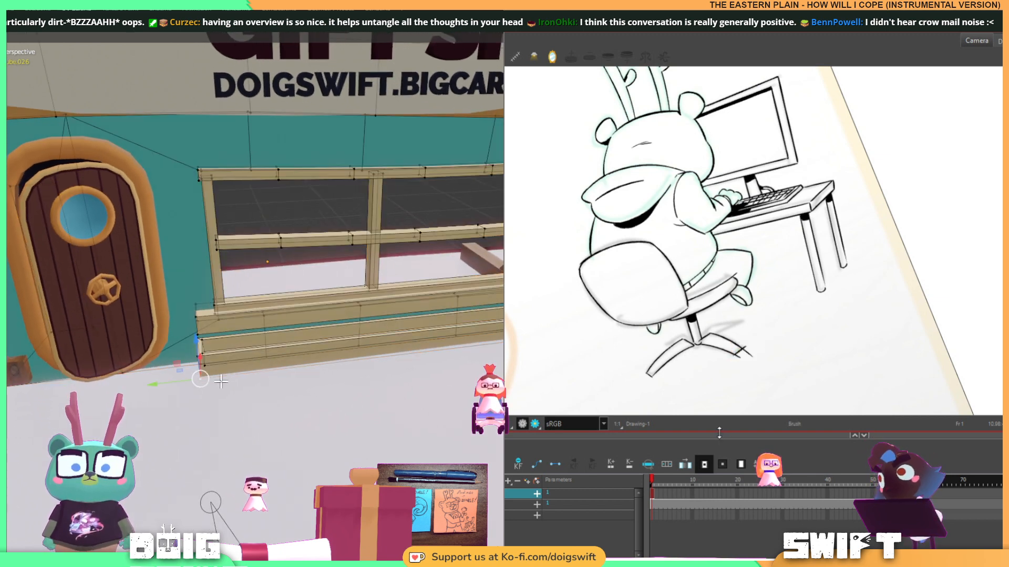
pyautogui.hotkey('ctrl', 'l')
pyautogui.press('p')
pyautogui.click(222, 382)
pyautogui.press('Tab')
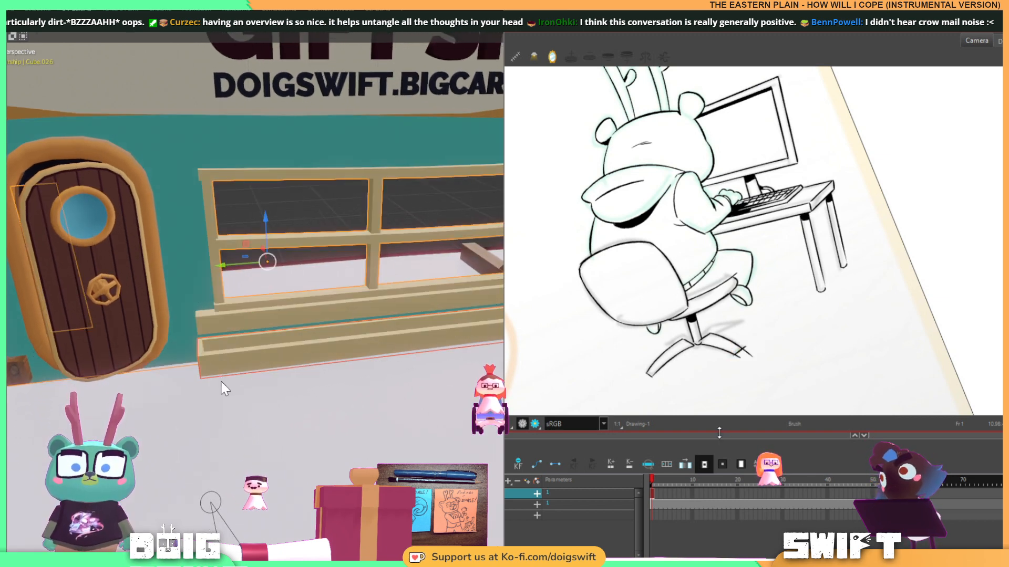
# Edit the separated box and move its end vertices inward along Y to shorten it beneath the window.
pyautogui.click(311, 361)
pyautogui.press('Tab')
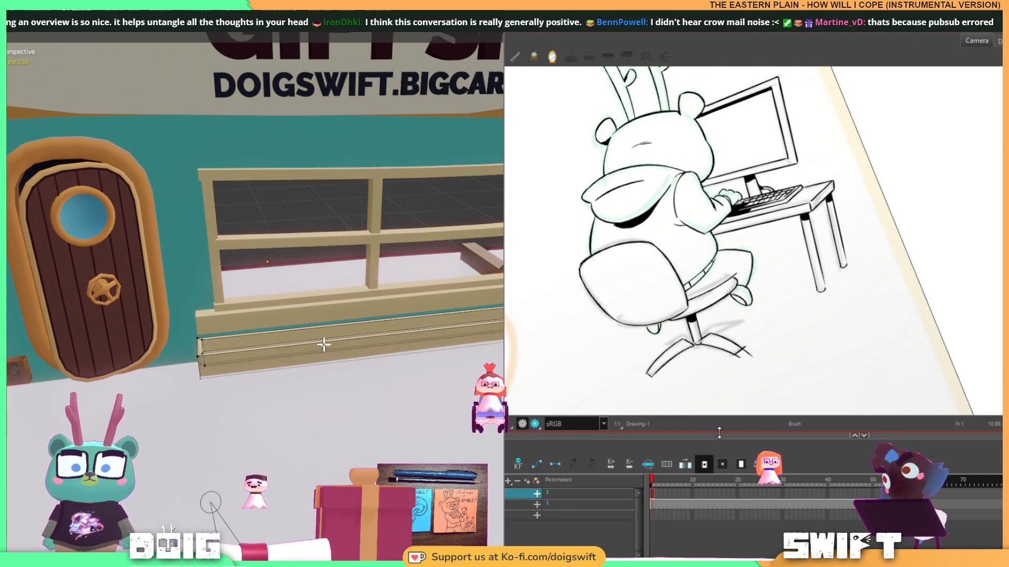
pyautogui.moveTo(324, 344); pyautogui.dragTo(235, 320, button='middle')
pyautogui.moveTo(208, 271)
pyautogui.mouseDown()
pyautogui.moveTo(158, 351)
pyautogui.moveTo(199, 375)
pyautogui.mouseUp()
pyautogui.moveTo(164, 340); pyautogui.dragTo(219, 347)
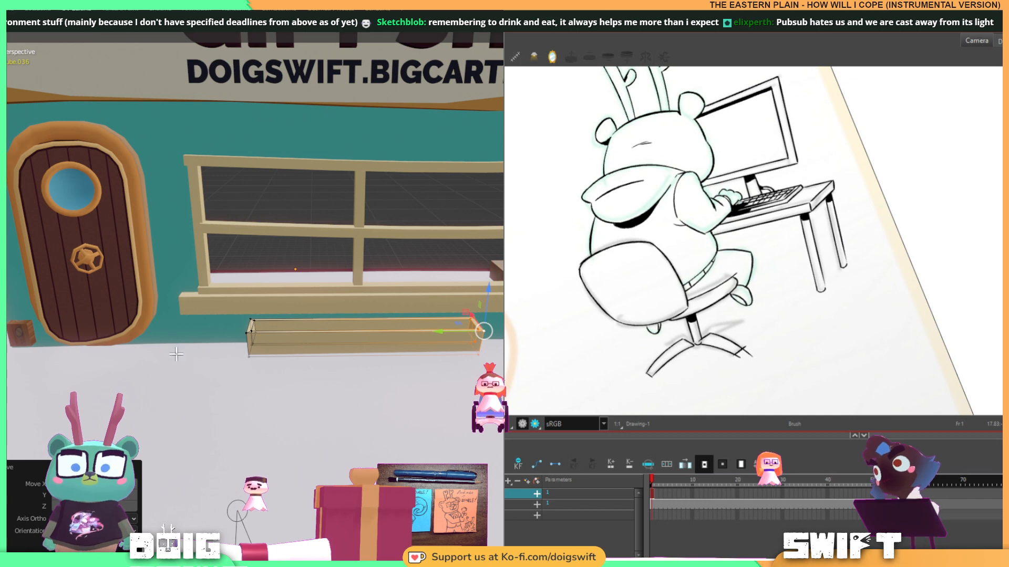
# Recolour the hollow box by selecting its whole mesh and moving its UVs onto the olive-yellow palette swatch.
pyautogui.moveTo(297, 276); pyautogui.dragTo(383, 334, button='middle')
pyautogui.scroll(-4, 345, 264)
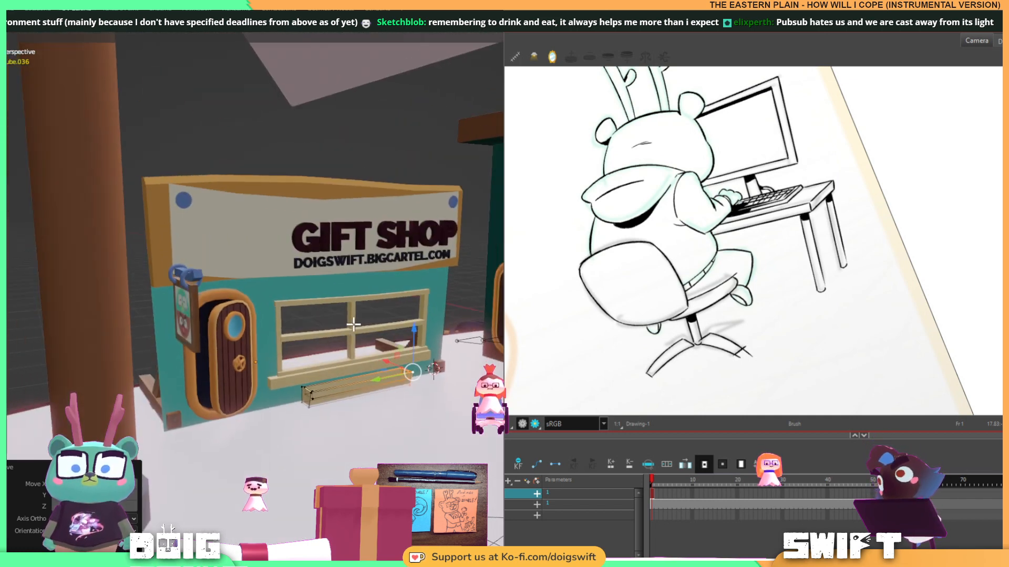
pyautogui.moveTo(369, 336)
pyautogui.keyDown('ctrl'); pyautogui.mouseDown(button='right')
pyautogui.moveTo(467, 415)
pyautogui.moveTo(441, 321)
pyautogui.mouseUp(button='right'); pyautogui.keyUp('ctrl')
pyautogui.moveTo(6, 388); pyautogui.dragTo(187, 386)
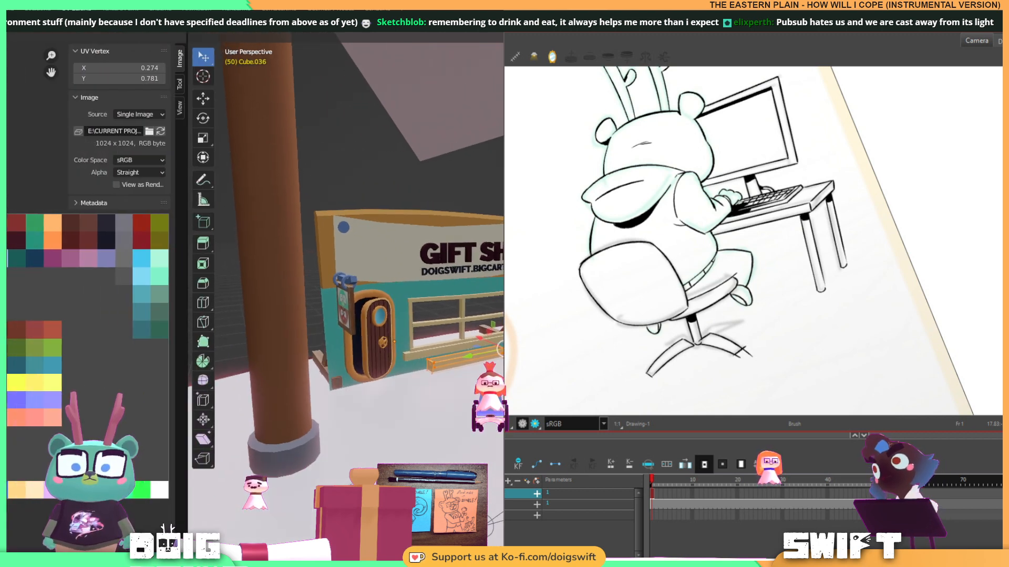
pyautogui.press('g')
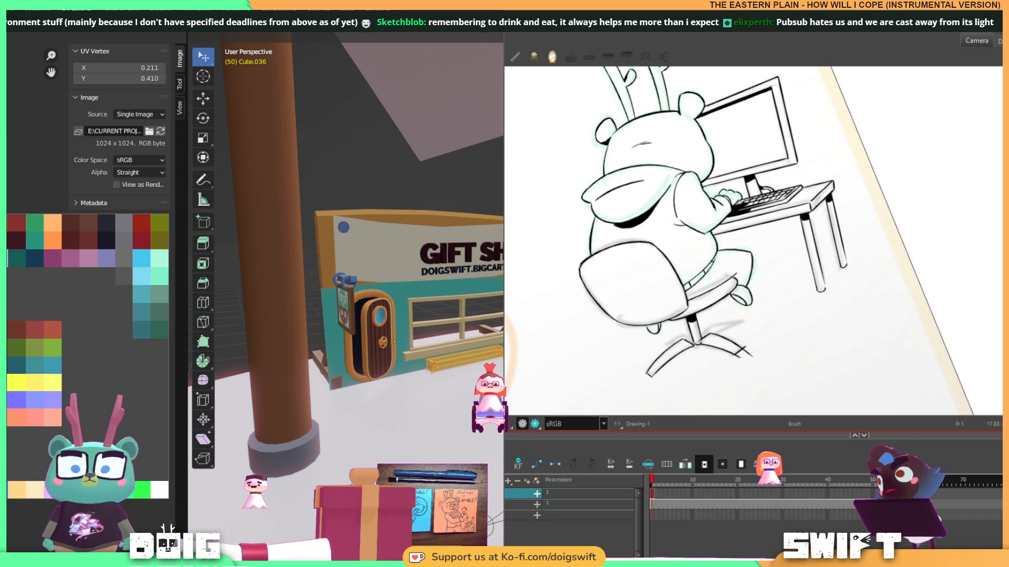
pyautogui.scroll(4, 439, 326)
pyautogui.press('Tab')
pyautogui.moveTo(477, 344)
pyautogui.mouseDown(button='middle')
pyautogui.moveTo(431, 322)
pyautogui.moveTo(459, 345)
pyautogui.moveTo(491, 329)
pyautogui.moveTo(493, 351)
pyautogui.mouseUp(button='middle')
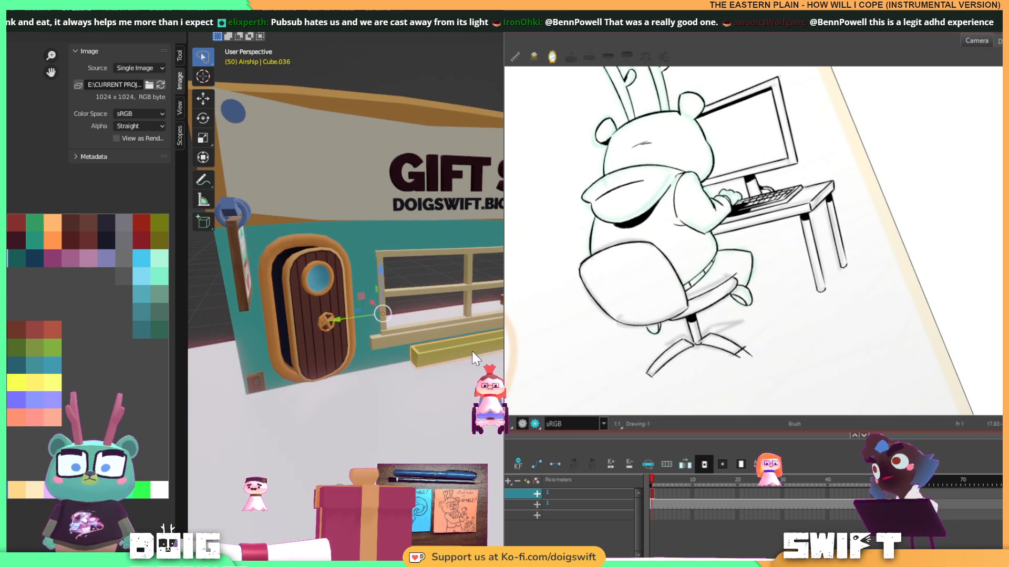
# Move the box's end vertices nearest the door along Y, away from the door, to shorten the box beneath the window.
pyautogui.press('Tab')
pyautogui.moveTo(436, 296)
pyautogui.mouseDown()
pyautogui.moveTo(382, 385)
pyautogui.moveTo(376, 376)
pyautogui.mouseUp()
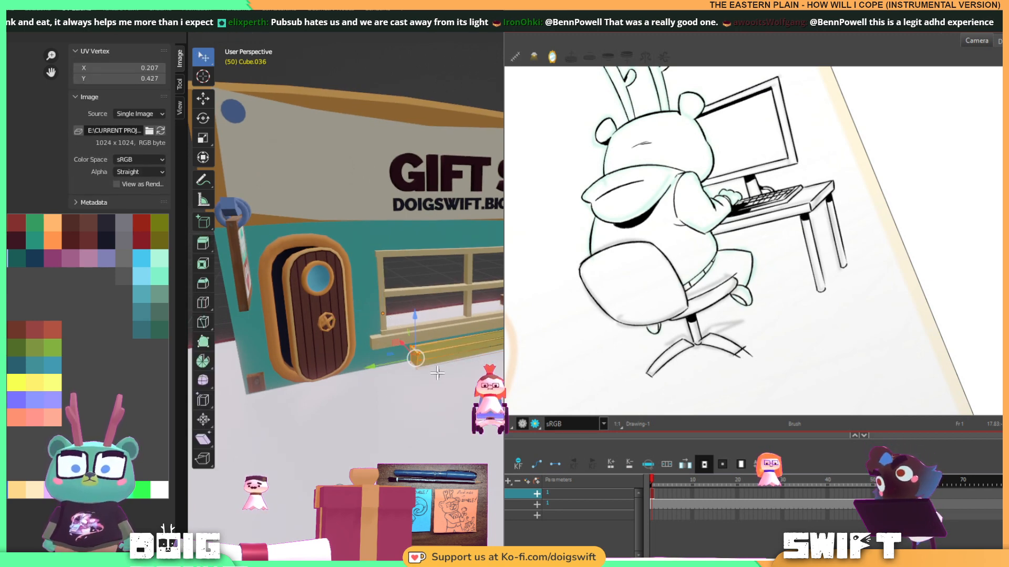
pyautogui.hotkey('alt', 's')
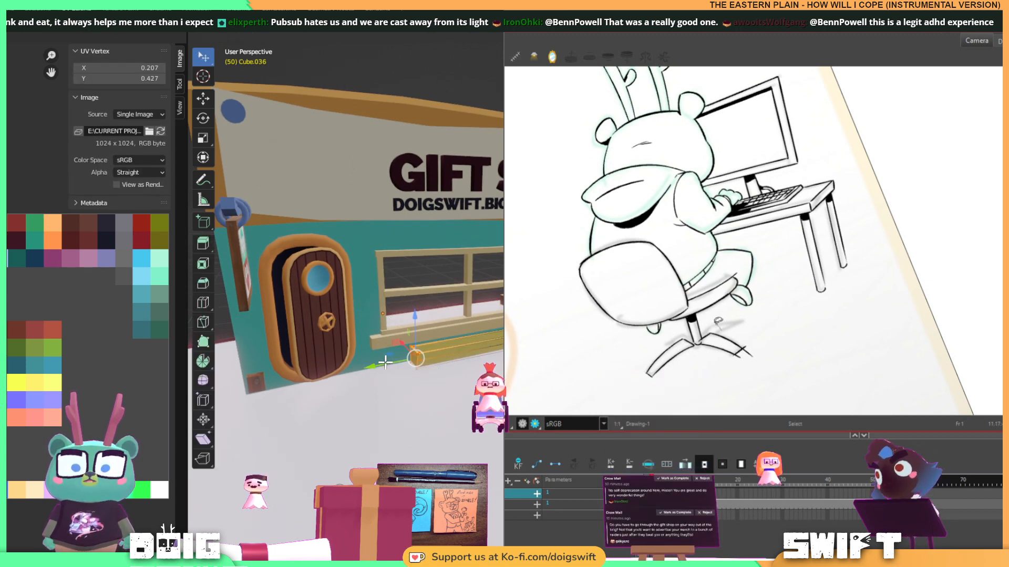
pyautogui.moveTo(725, 346); pyautogui.dragTo(707, 344)
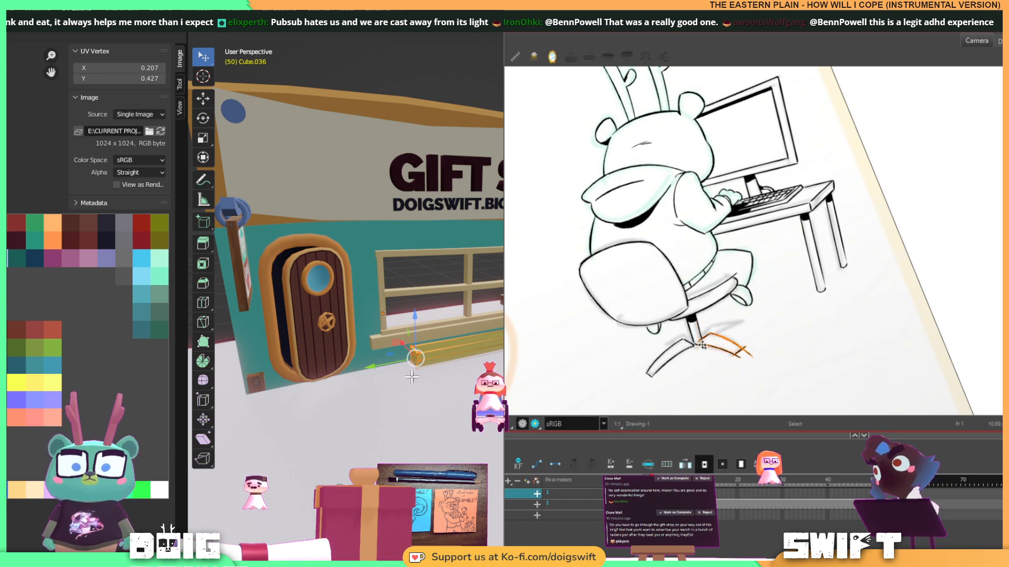
pyautogui.moveTo(761, 322); pyautogui.dragTo(759, 324)
pyautogui.moveTo(370, 366); pyautogui.dragTo(349, 370)
pyautogui.moveTo(759, 323); pyautogui.dragTo(762, 321)
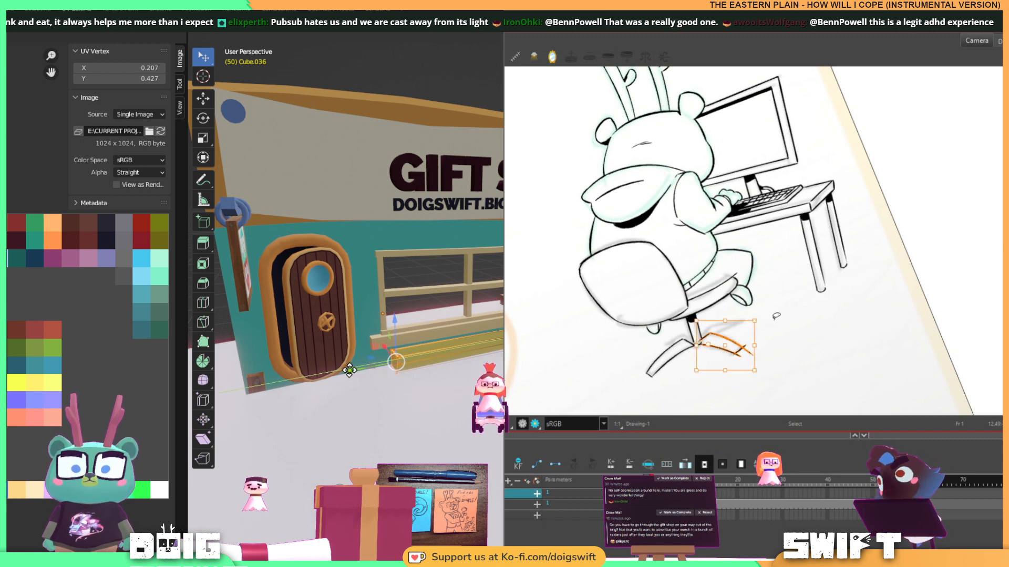
pyautogui.hotkey('alt', 'b')
pyautogui.moveTo(350, 370)
pyautogui.mouseDown()
pyautogui.moveTo(423, 399)
pyautogui.moveTo(423, 409)
pyautogui.mouseUp()
# Erase and delete the stray line ends beyond the chair's right foot, and select the whole box mesh for moving.
pyautogui.hotkey('alt', 'e')
pyautogui.moveTo(746, 348); pyautogui.dragTo(744, 352)
pyautogui.press('Tab')
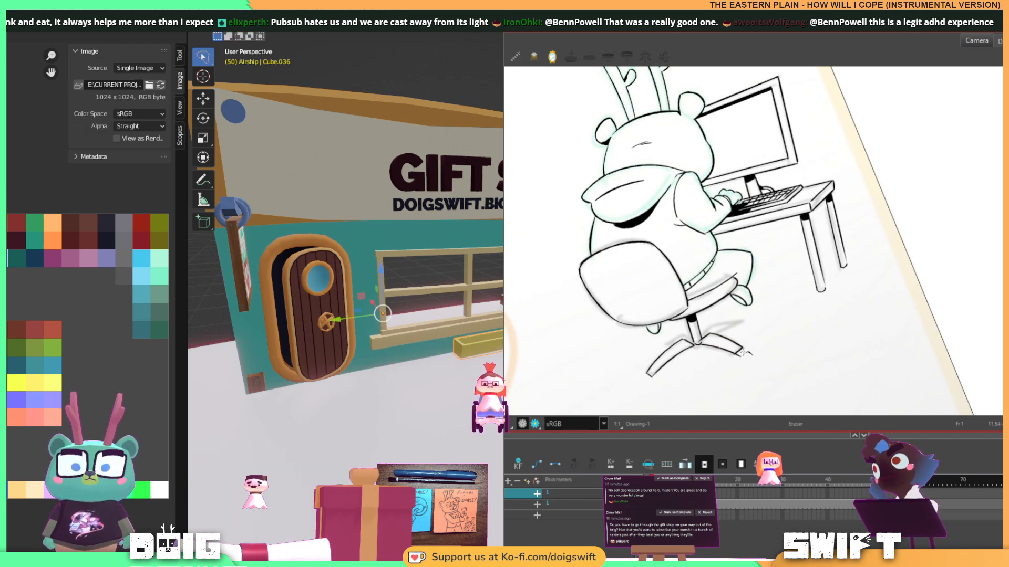
pyautogui.moveTo(503, 303); pyautogui.dragTo(489, 309, button='middle')
pyautogui.moveTo(735, 355); pyautogui.dragTo(750, 351)
pyautogui.press('Tab')
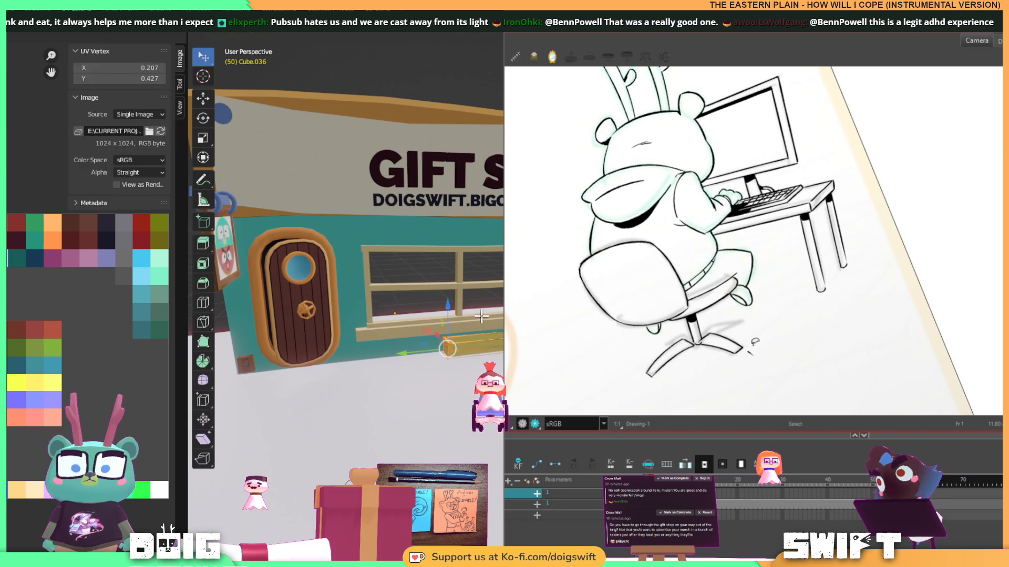
pyautogui.keyDown('ctrl'); pyautogui.moveTo(481, 316); pyautogui.dragTo(394, 385, button='right'); pyautogui.keyUp('ctrl')
pyautogui.moveTo(755, 343); pyautogui.dragTo(756, 357)
pyautogui.keyDown('ctrl'); pyautogui.moveTo(394, 384); pyautogui.dragTo(503, 389, button='right'); pyautogui.keyUp('ctrl')
pyautogui.press('Delete')
pyautogui.hotkey('alt', 'b')
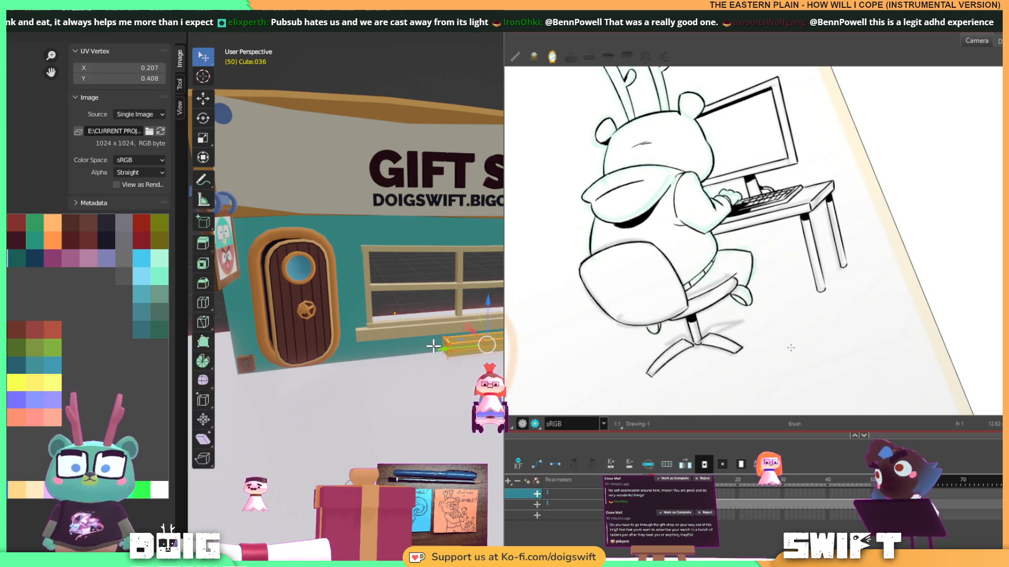
# Position the box along Y beneath the window with a matching copy on the door side, and leave mesh editing.
pyautogui.moveTo(443, 349); pyautogui.dragTo(485, 358)
pyautogui.keyDown('ctrl'); pyautogui.keyDown('alt'); pyautogui.moveTo(790, 348); pyautogui.dragTo(816, 317); pyautogui.keyUp('alt'); pyautogui.keyUp('ctrl')
pyautogui.moveTo(485, 358); pyautogui.dragTo(486, 359)
pyautogui.keyDown('ctrl'); pyautogui.keyDown('alt'); pyautogui.moveTo(815, 318); pyautogui.dragTo(829, 284); pyautogui.keyUp('alt'); pyautogui.keyUp('ctrl')
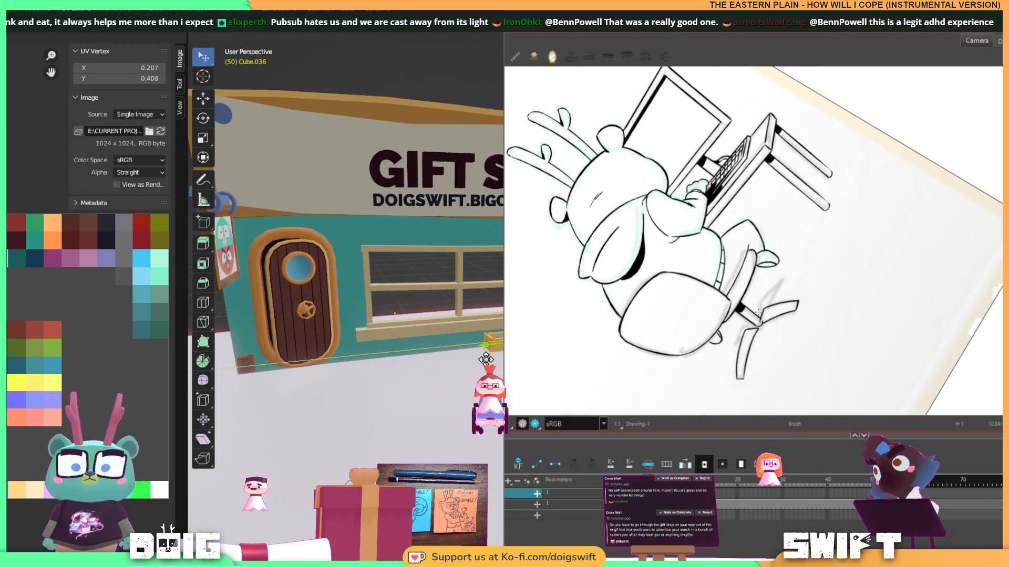
pyautogui.moveTo(485, 359); pyautogui.dragTo(361, 358)
pyautogui.moveTo(420, 243)
pyautogui.mouseDown(button='middle')
pyautogui.moveTo(489, 266)
pyautogui.moveTo(465, 330)
pyautogui.moveTo(439, 296)
pyautogui.moveTo(378, 331)
pyautogui.mouseUp(button='middle')
pyautogui.hotkey('alt', 'a')
pyautogui.press('Tab')
# Add a plane mesh and move it in front of the shop wall, level with the gap between the two boxes.
pyautogui.scroll(3, 464, 330)
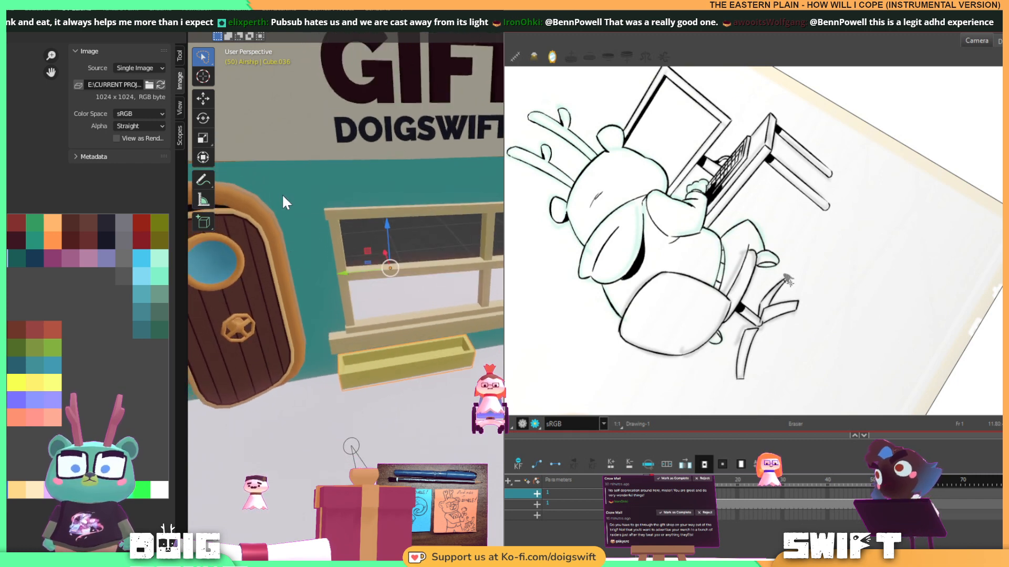
pyautogui.hotkey('shift', 'a')
pyautogui.moveTo(360, 36)
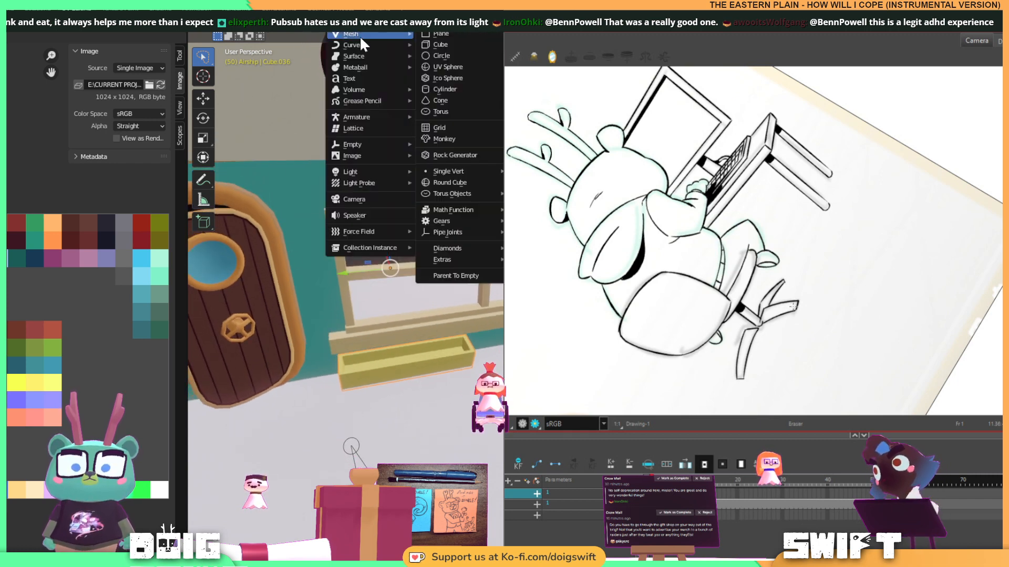
pyautogui.click(451, 33)
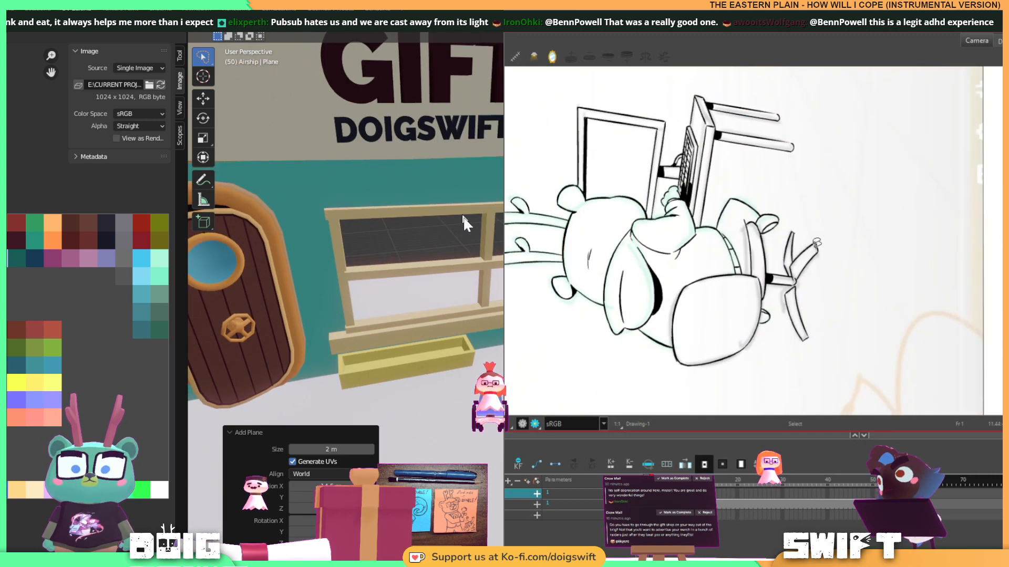
pyautogui.moveTo(462, 216)
pyautogui.mouseDown(button='middle')
pyautogui.moveTo(426, 287)
pyautogui.moveTo(341, 287)
pyautogui.moveTo(279, 328)
pyautogui.moveTo(330, 301)
pyautogui.moveTo(365, 301)
pyautogui.moveTo(437, 349)
pyautogui.mouseUp(button='middle')
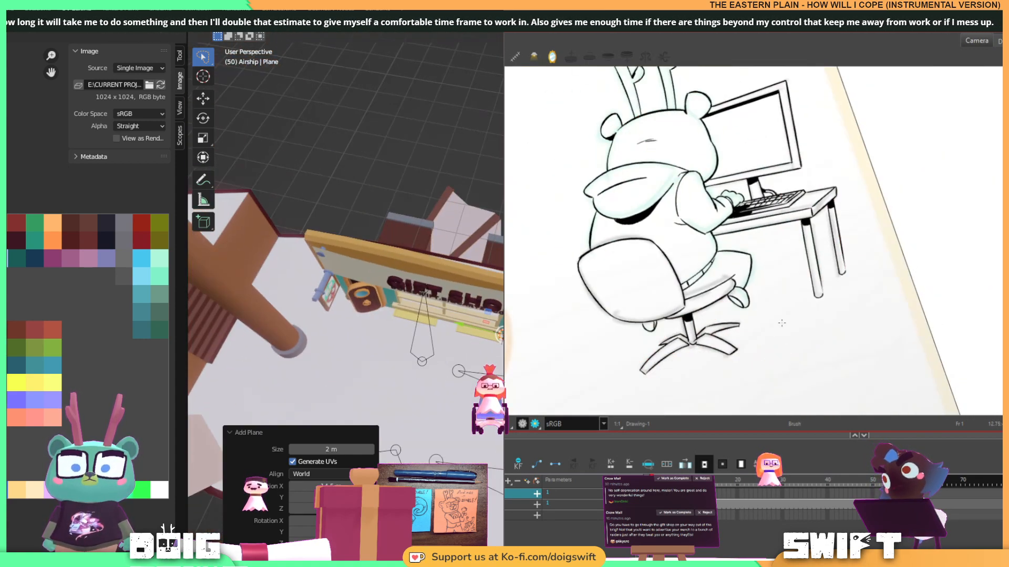
pyautogui.moveTo(500, 343); pyautogui.dragTo(395, 351)
pyautogui.scroll(4, 413, 334)
pyautogui.moveTo(383, 384); pyautogui.dragTo(449, 313, button='middle')
pyautogui.scroll(-3, 448, 318)
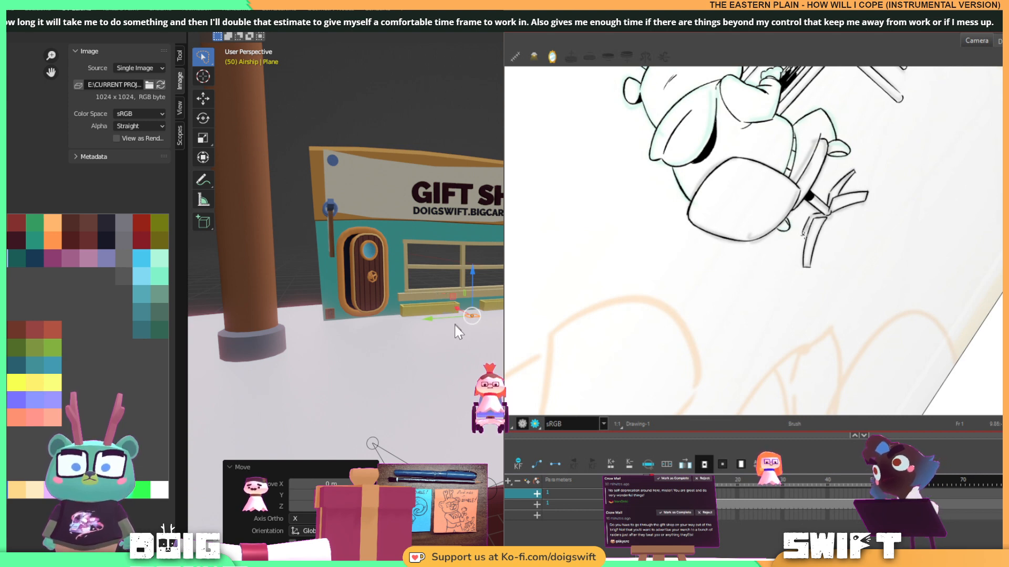
pyautogui.moveTo(471, 270); pyautogui.dragTo(463, 251)
# Scale the plane down to a small panel about the width of the gap between the two boxes.
pyautogui.moveTo(463, 253); pyautogui.dragTo(450, 340, button='middle')
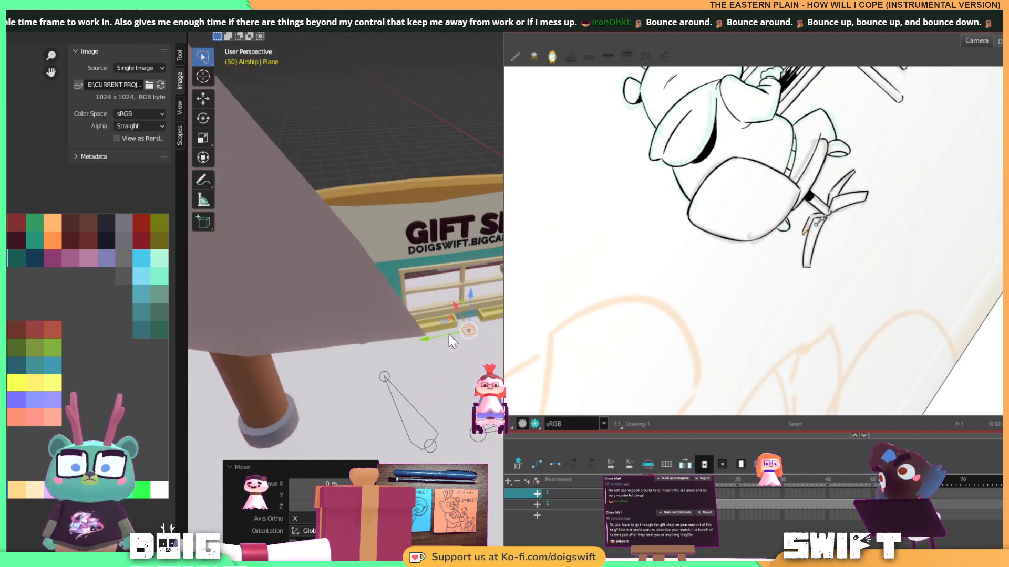
pyautogui.press('s')
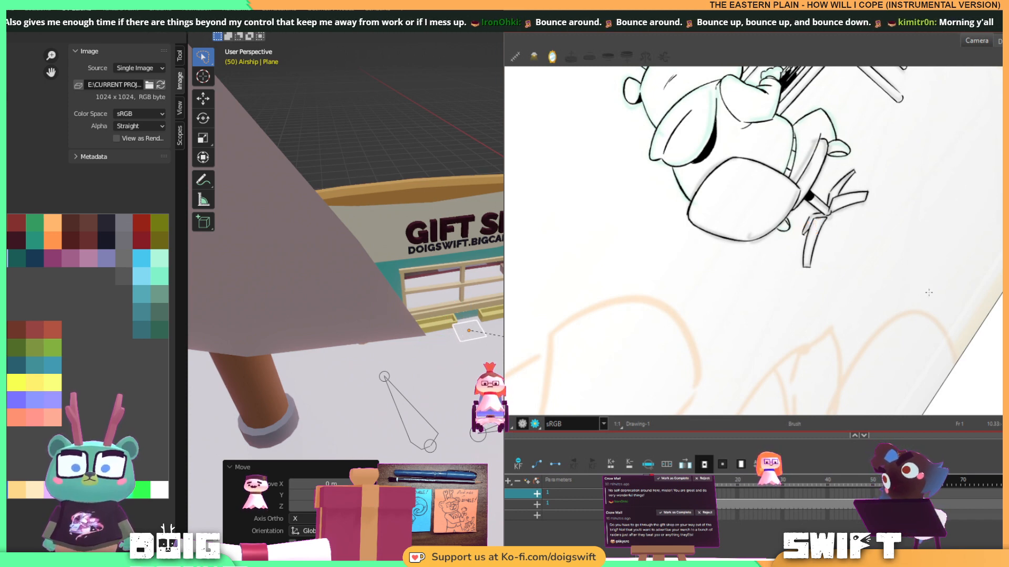
pyautogui.click(503, 336)
pyautogui.hotkey('alt', 'e')
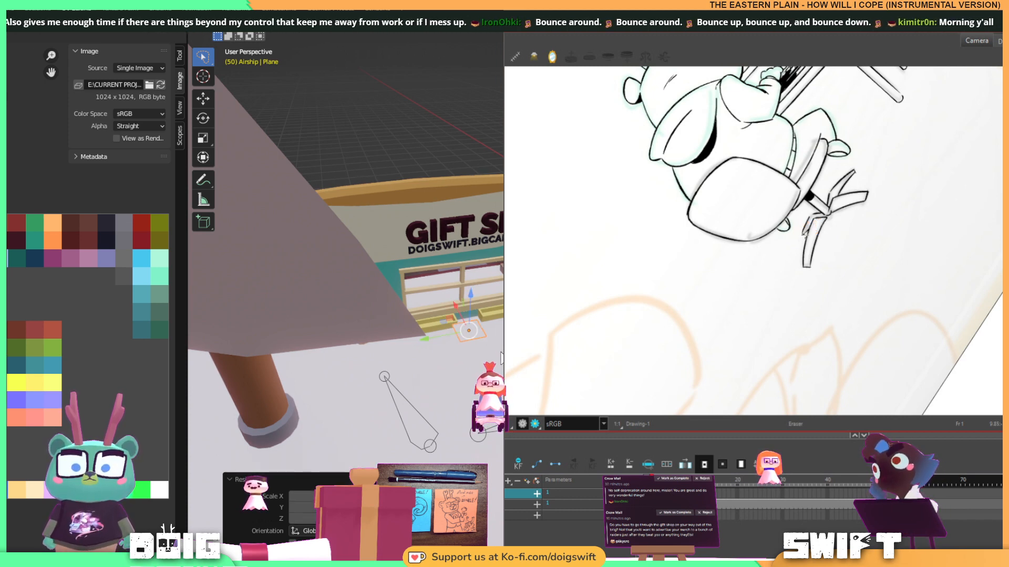
pyautogui.scroll(2, 488, 296)
pyautogui.scroll(5, 445, 297)
pyautogui.moveTo(484, 360); pyautogui.dragTo(462, 286, button='middle')
pyautogui.keyDown('ctrl'); pyautogui.keyDown('alt'); pyautogui.moveTo(855, 241); pyautogui.dragTo(803, 267); pyautogui.keyUp('alt'); pyautogui.keyUp('ctrl')
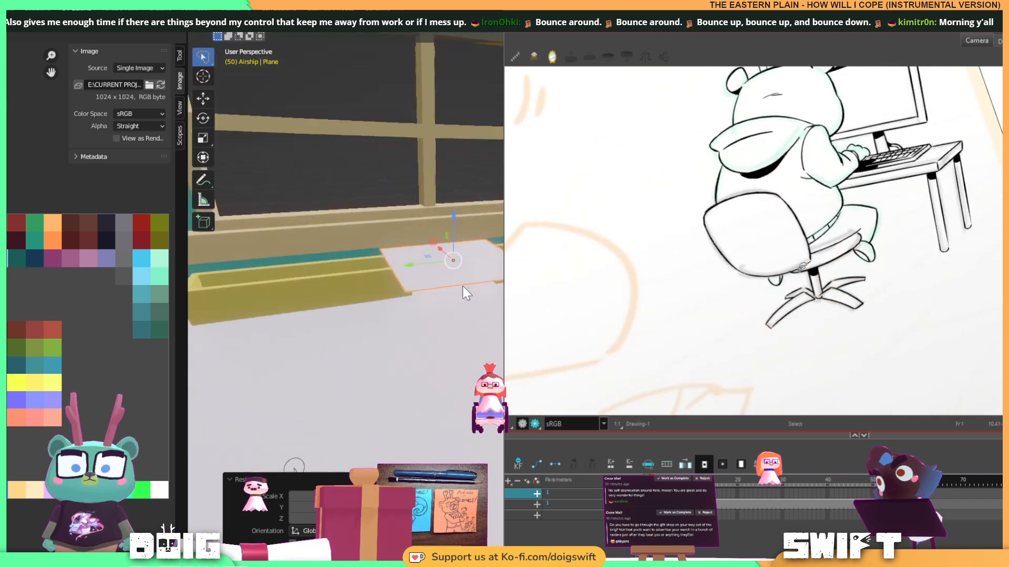
pyautogui.moveTo(463, 286); pyautogui.dragTo(455, 289, button='middle')
# Open the plane's mesh for editing and delete the stray strokes beside the chair's base in the drawing.
pyautogui.press('Tab')
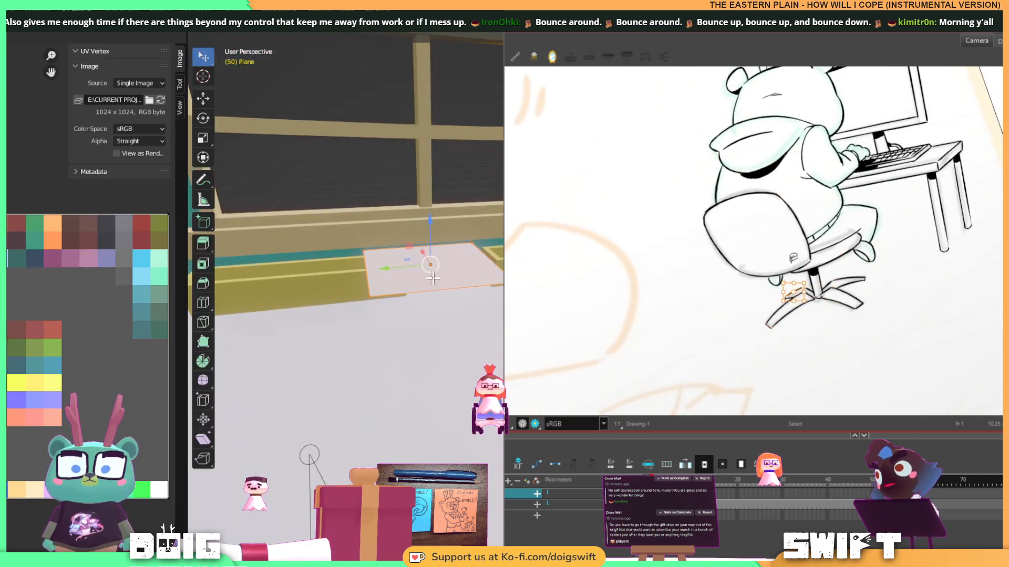
pyautogui.press('Delete')
pyautogui.moveTo(45, 332)
pyautogui.mouseDown(button='middle')
pyautogui.moveTo(15, 302)
pyautogui.moveTo(11, 317)
pyautogui.mouseUp(button='middle')
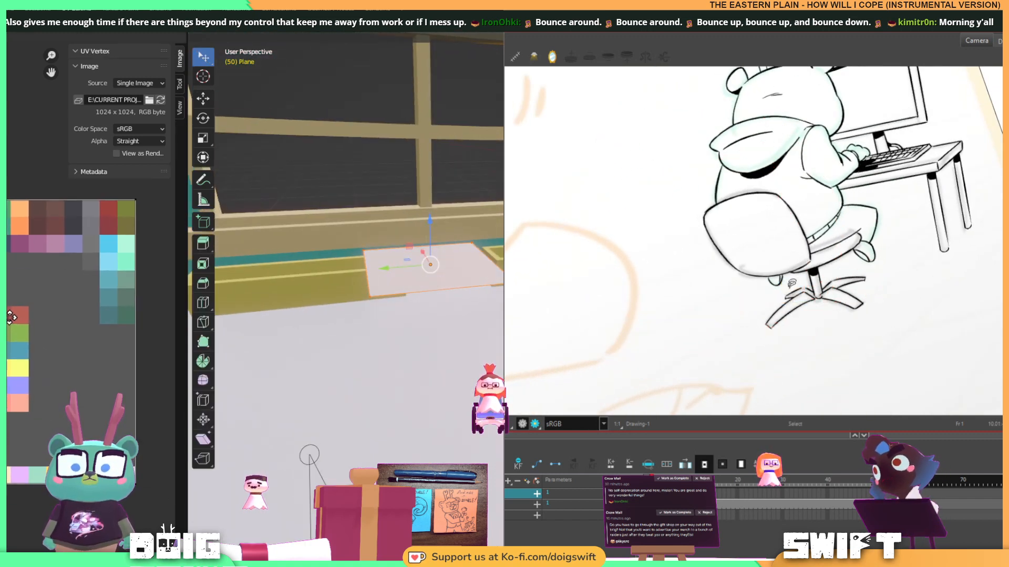
pyautogui.click(792, 291)
pyautogui.press('Delete')
pyautogui.keyDown('ctrl'); pyautogui.moveTo(456, 192); pyautogui.dragTo(489, 347, button='right'); pyautogui.keyUp('ctrl')
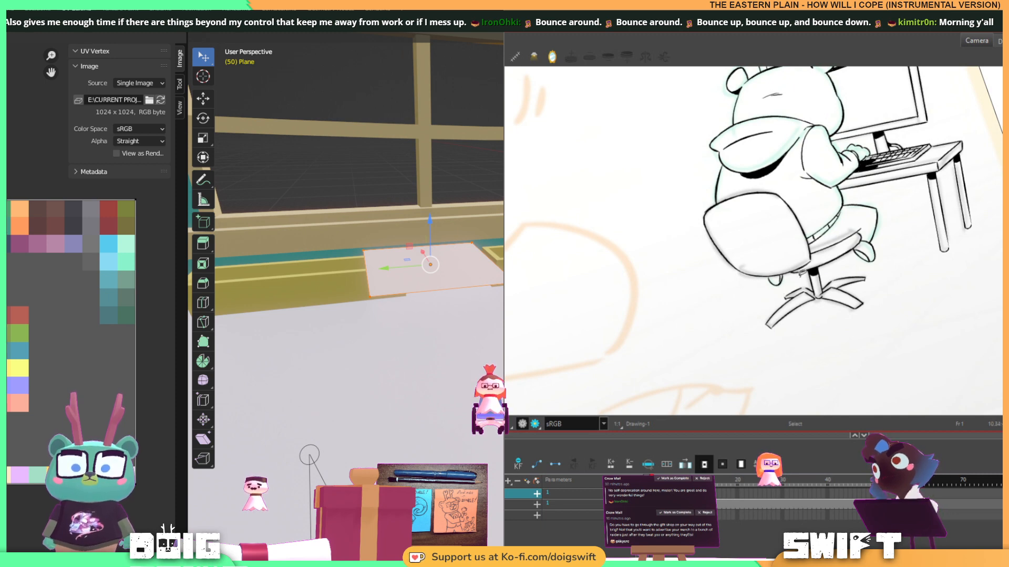
# Select the plane's whole mesh, shrink its UVs and move them over the palette's blue and teal swatches.
pyautogui.press('a')
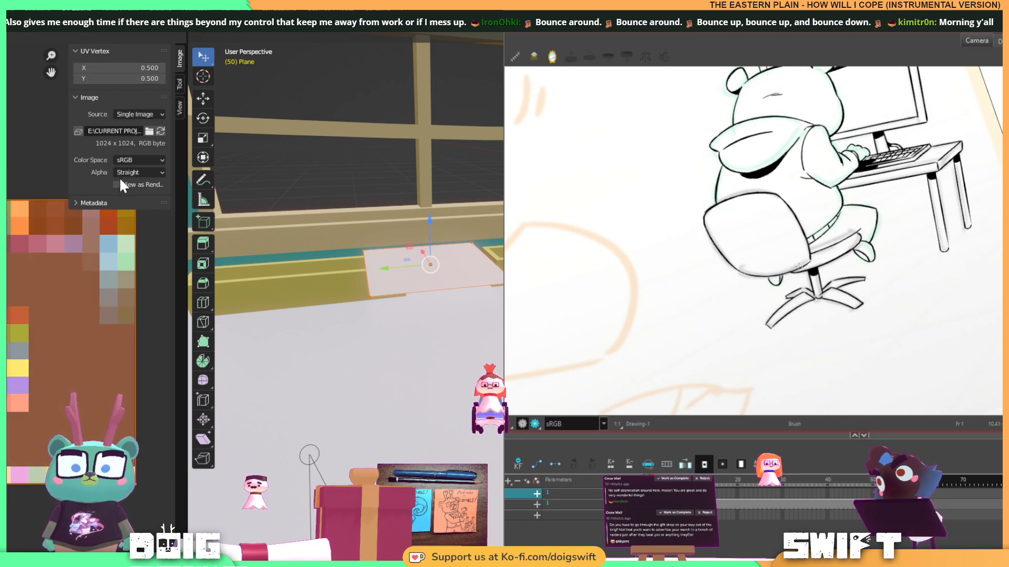
pyautogui.press('s')
pyautogui.click(798, 287)
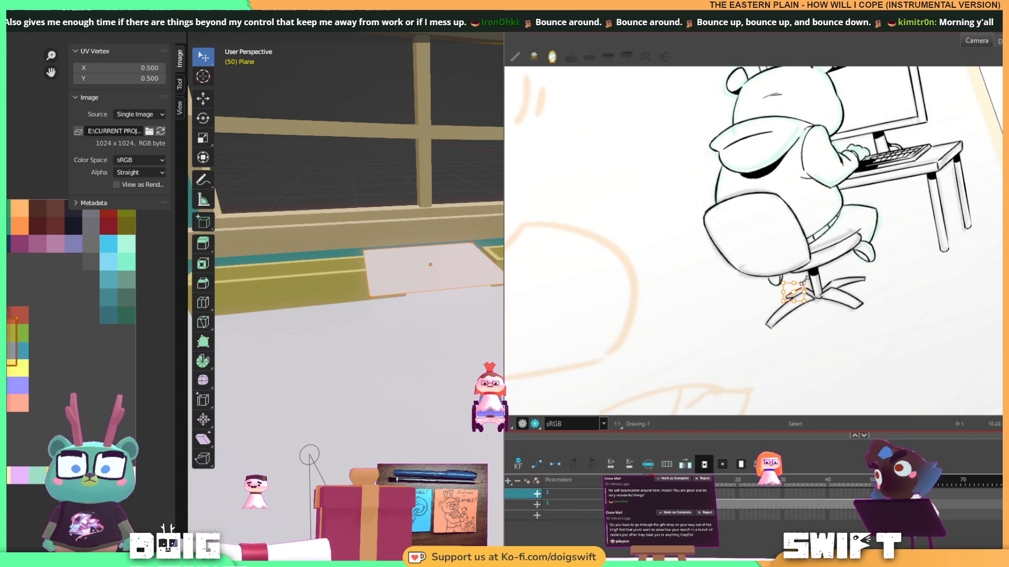
pyautogui.press('g')
pyautogui.click(70, 246)
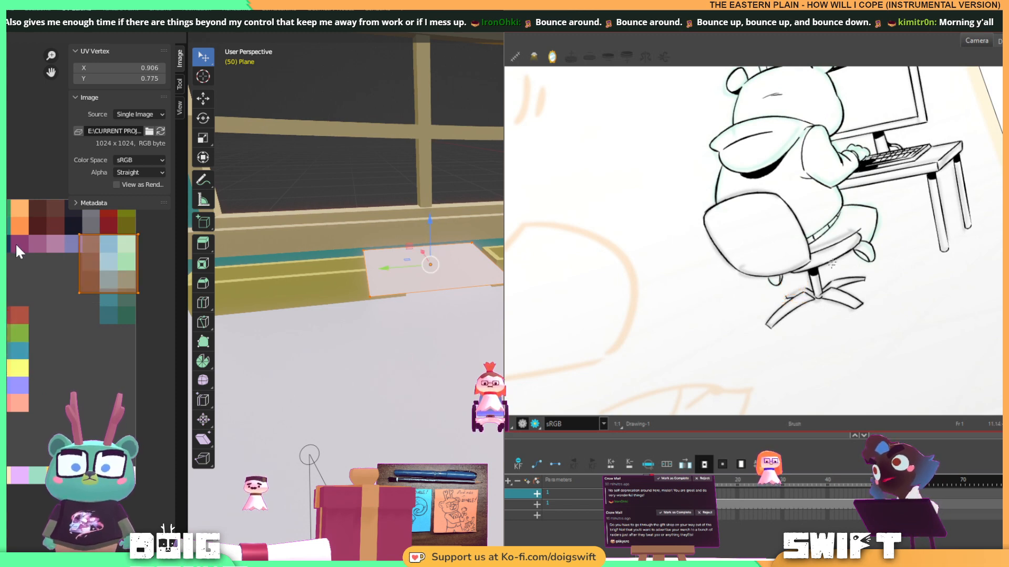
# Shrink the plane's UVs to about one swatch and move them up onto the olive swatch at the palette's corner.
pyautogui.moveTo(20, 251); pyautogui.dragTo(0, 331, button='middle')
pyautogui.keyDown('ctrl'); pyautogui.keyDown('alt'); pyautogui.moveTo(827, 316); pyautogui.dragTo(857, 244); pyautogui.keyUp('alt'); pyautogui.keyUp('ctrl')
pyautogui.press('s')
pyautogui.click(46, 337)
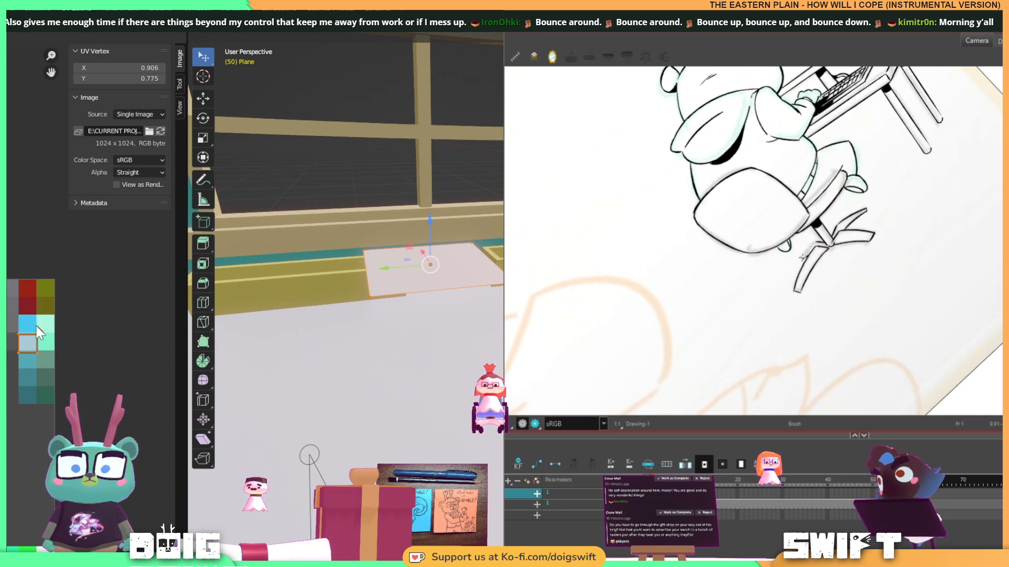
pyautogui.press('g')
pyautogui.click(43, 268)
# Adjust the position and size of the plane's UVs so they sit fully inside the olive swatch.
pyautogui.scroll(4, 44, 269)
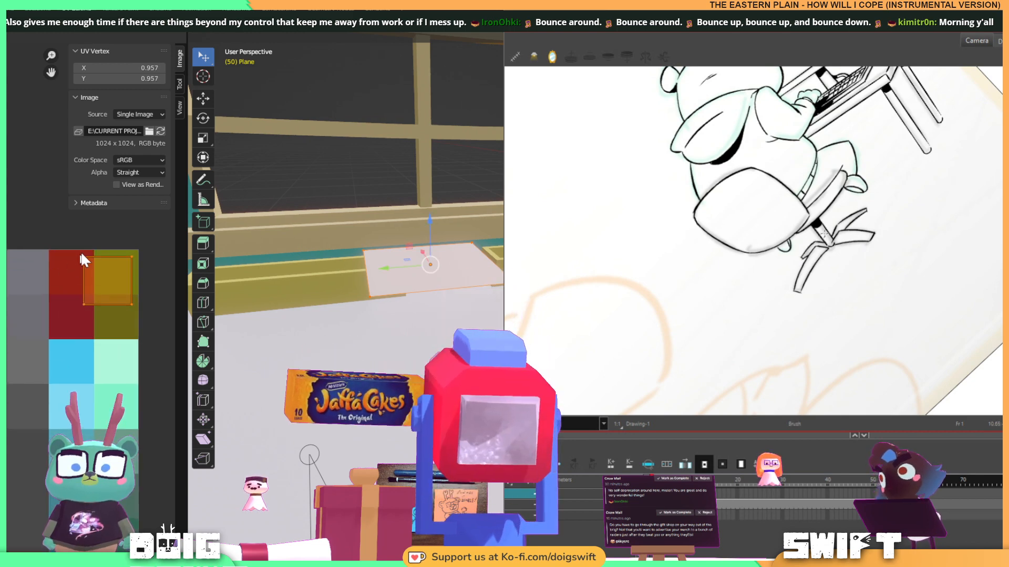
pyautogui.moveTo(92, 239); pyautogui.dragTo(0, 281, button='middle')
pyautogui.click(36, 299)
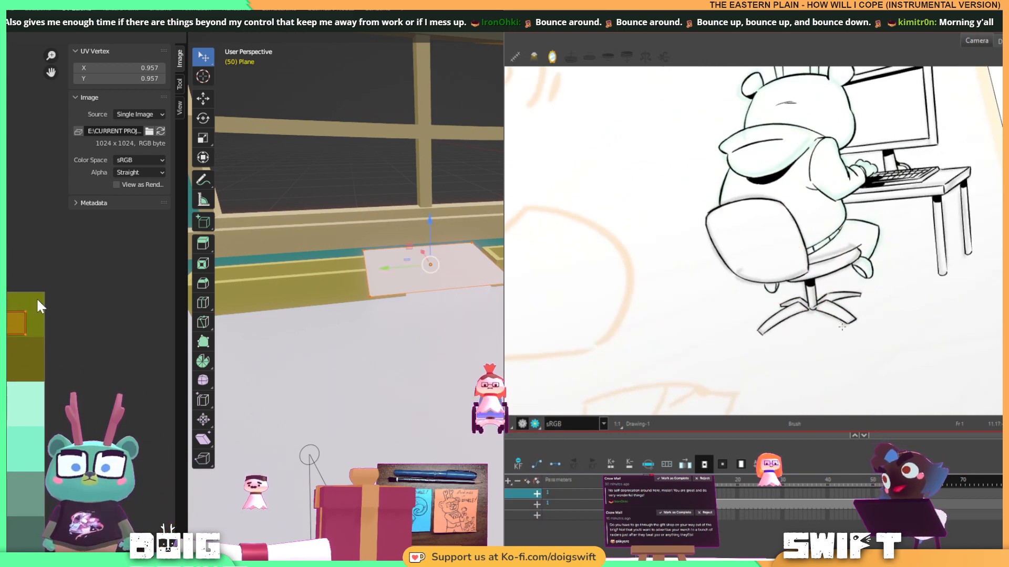
pyautogui.press('g')
pyautogui.click(39, 284)
pyautogui.press('s')
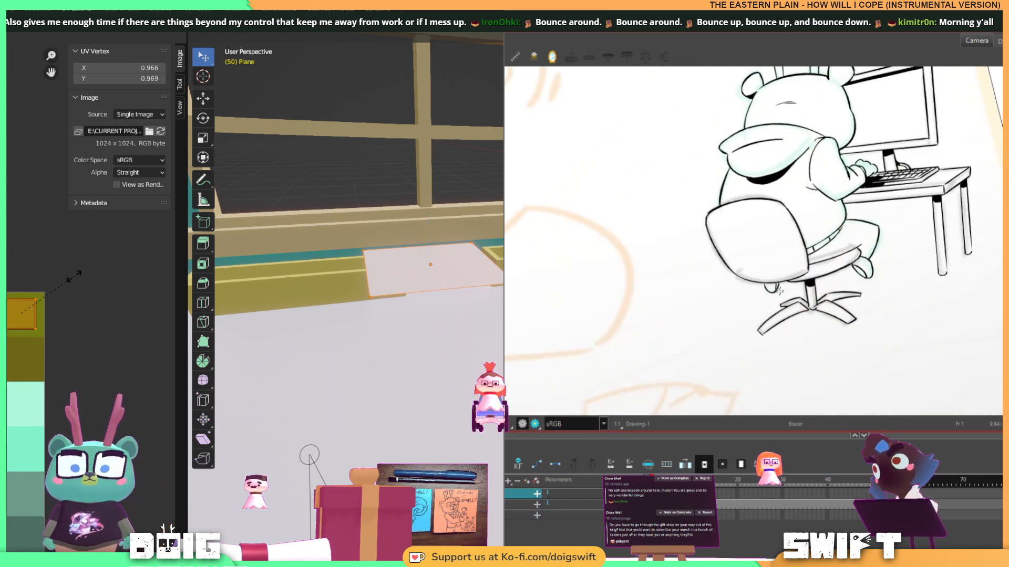
# Select and clean up the overlapping line pieces at the left rear leg of the chair's base in the drawing.
pyautogui.moveTo(420, 278)
pyautogui.mouseDown(button='middle')
pyautogui.moveTo(446, 284)
pyautogui.moveTo(418, 284)
pyautogui.moveTo(429, 333)
pyautogui.moveTo(428, 314)
pyautogui.mouseUp(button='middle')
pyautogui.scroll(-4, 447, 284)
pyautogui.scroll(4, 418, 283)
pyautogui.moveTo(879, 295); pyautogui.dragTo(917, 256)
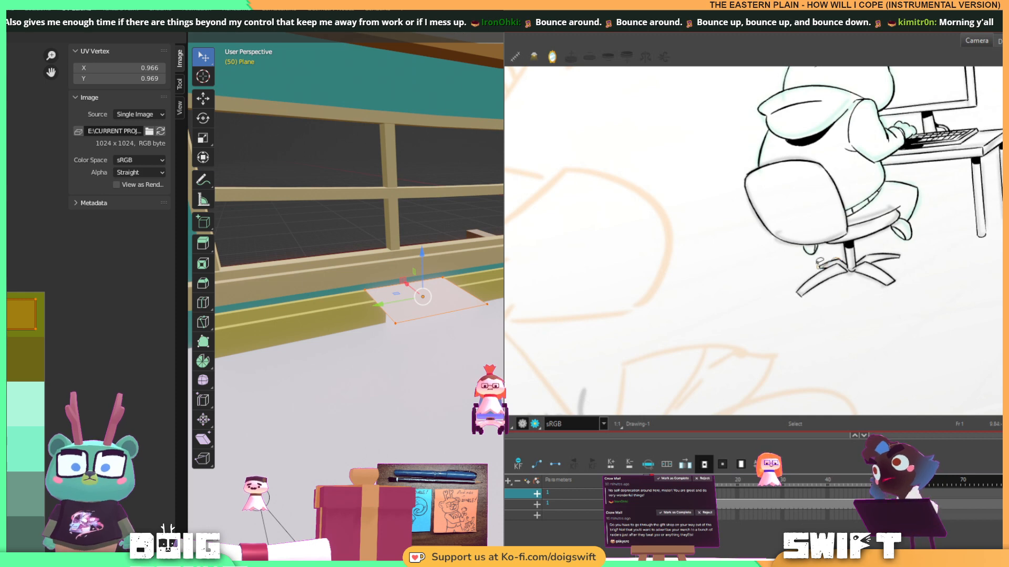
pyautogui.click(822, 265)
pyautogui.moveTo(848, 275); pyautogui.dragTo(853, 269)
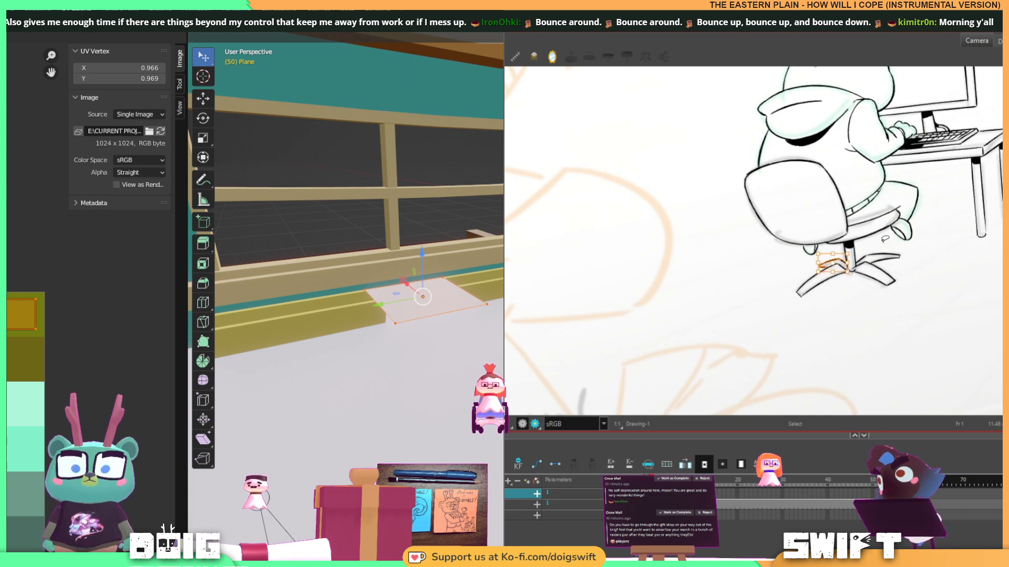
pyautogui.click(864, 248)
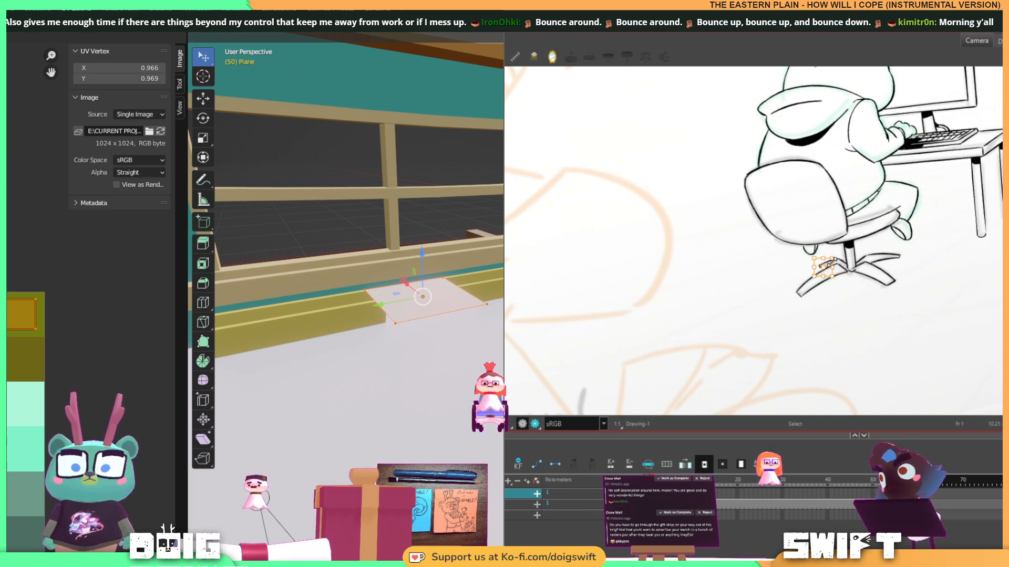
pyautogui.moveTo(453, 367); pyautogui.dragTo(461, 405, button='middle')
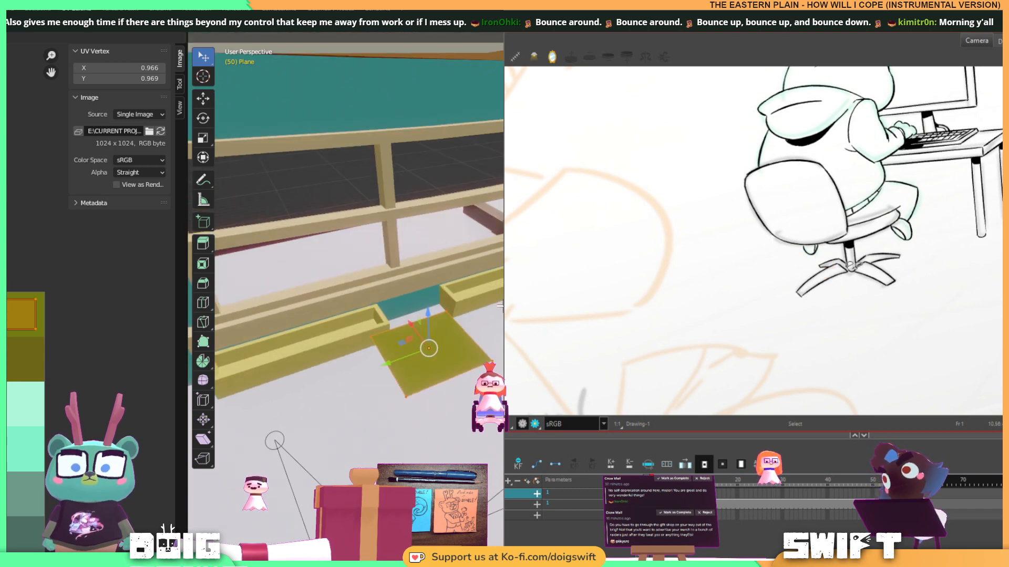
# Move the plane's two front corner vertices inward to narrow the edge farthest from the window into a short stem end.
pyautogui.scroll(2, 461, 405)
pyautogui.click(835, 277)
pyautogui.press('g')
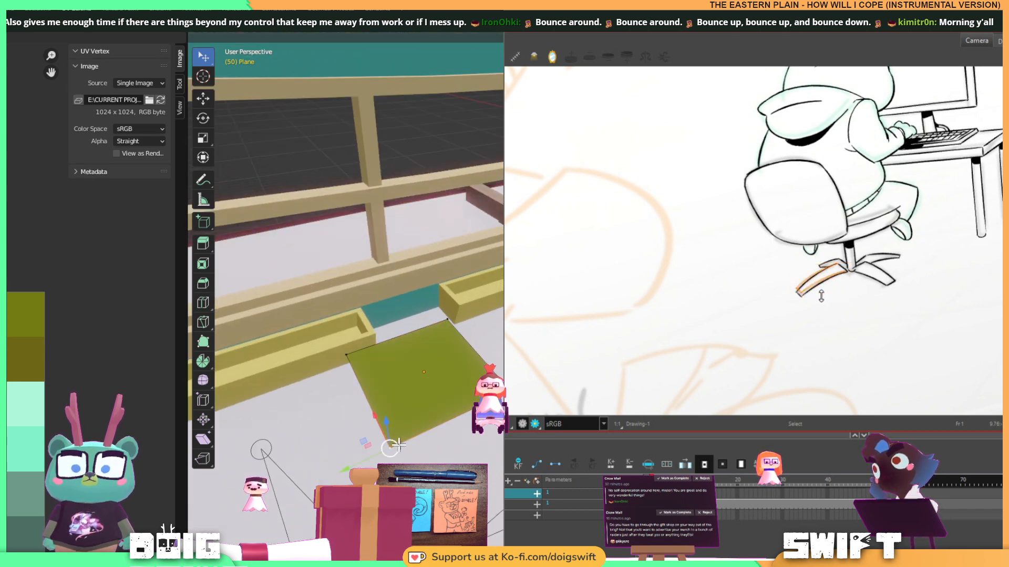
pyautogui.click(470, 436)
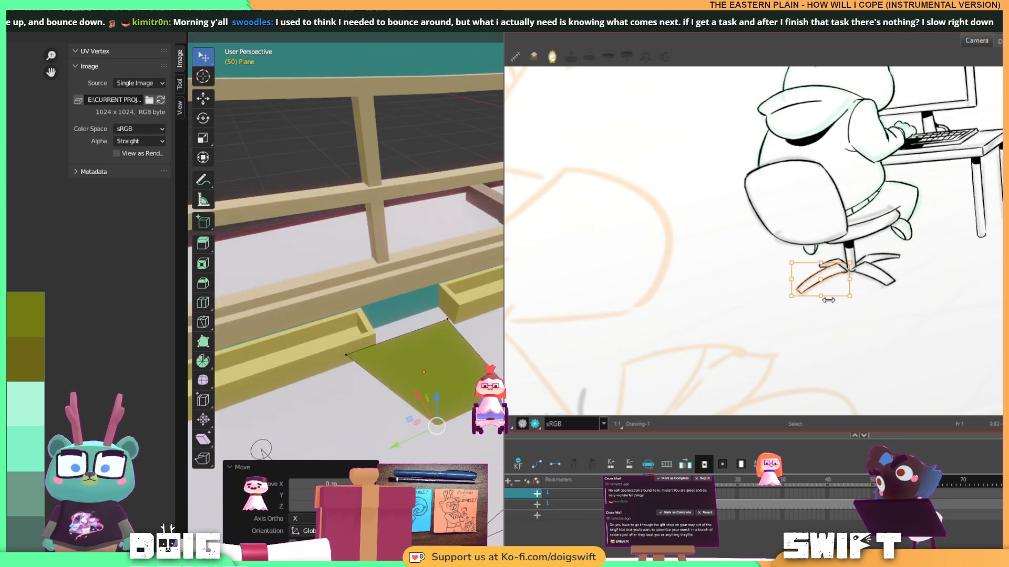
pyautogui.press('g')
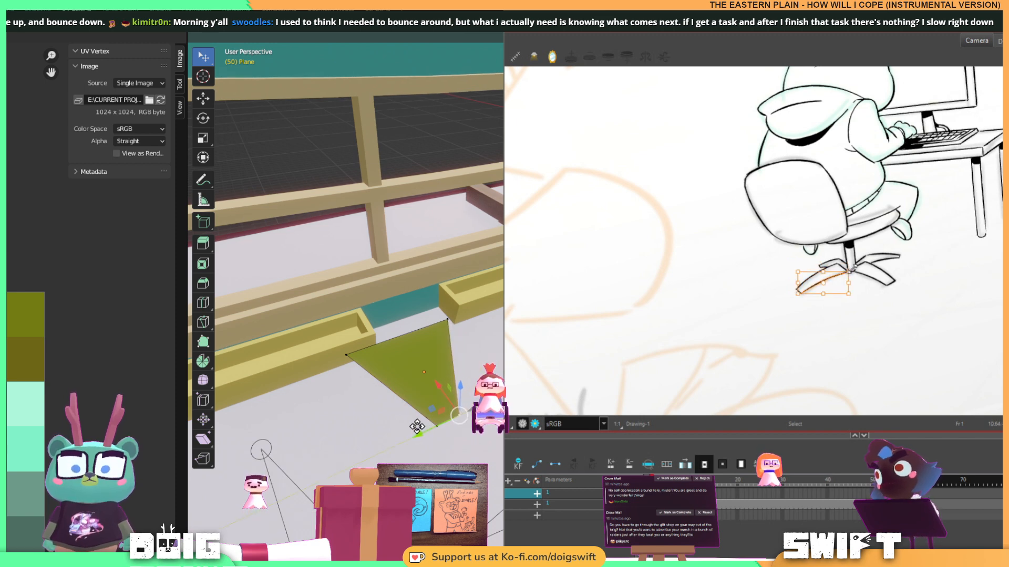
pyautogui.click(416, 426)
# Select the plane's wide edge and extrude it about 3.86 m along X toward the window.
pyautogui.moveTo(387, 368); pyautogui.dragTo(418, 355, button='middle')
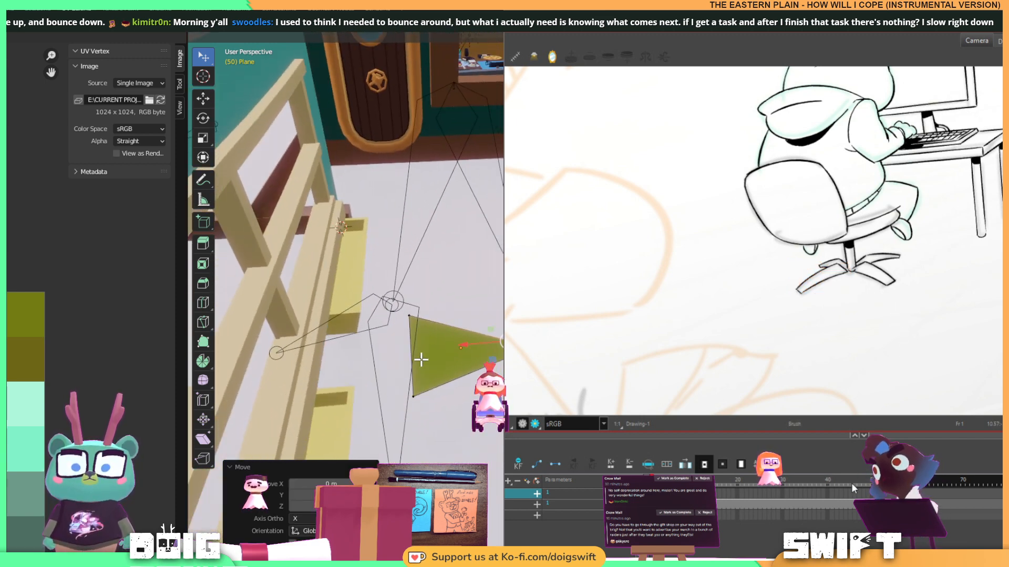
pyautogui.press('2')
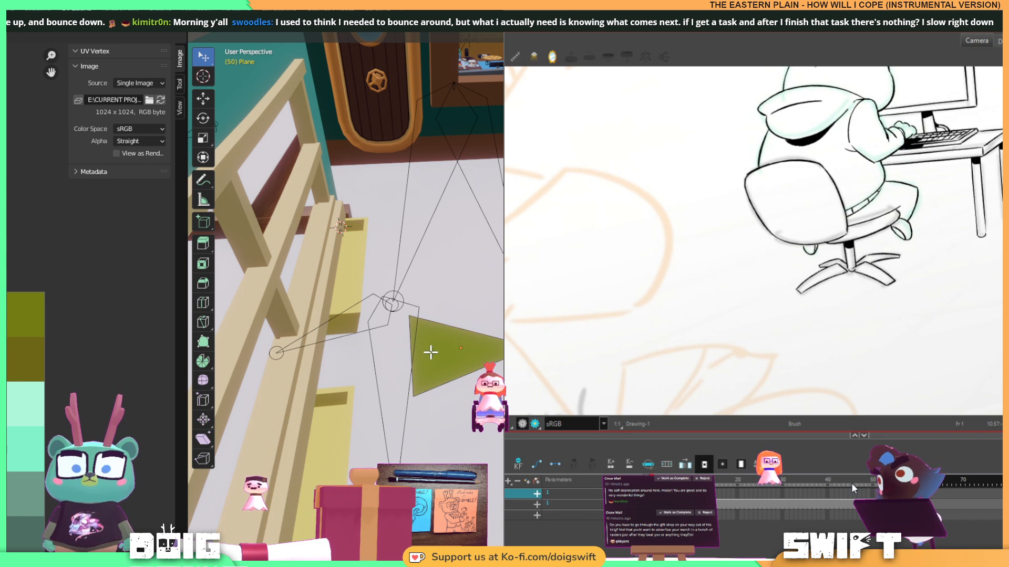
pyautogui.click(413, 354)
pyautogui.press('g')
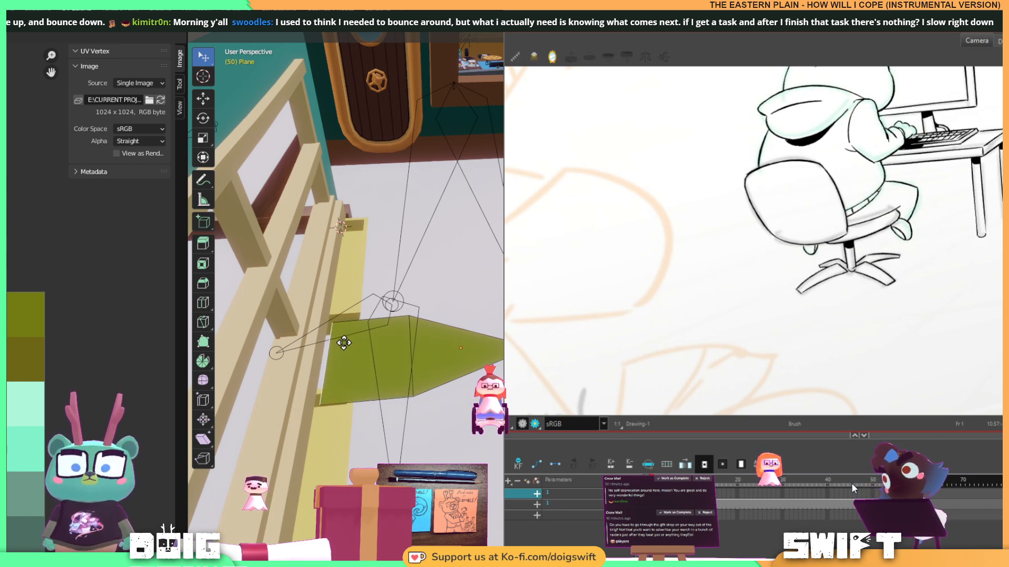
pyautogui.press('y')
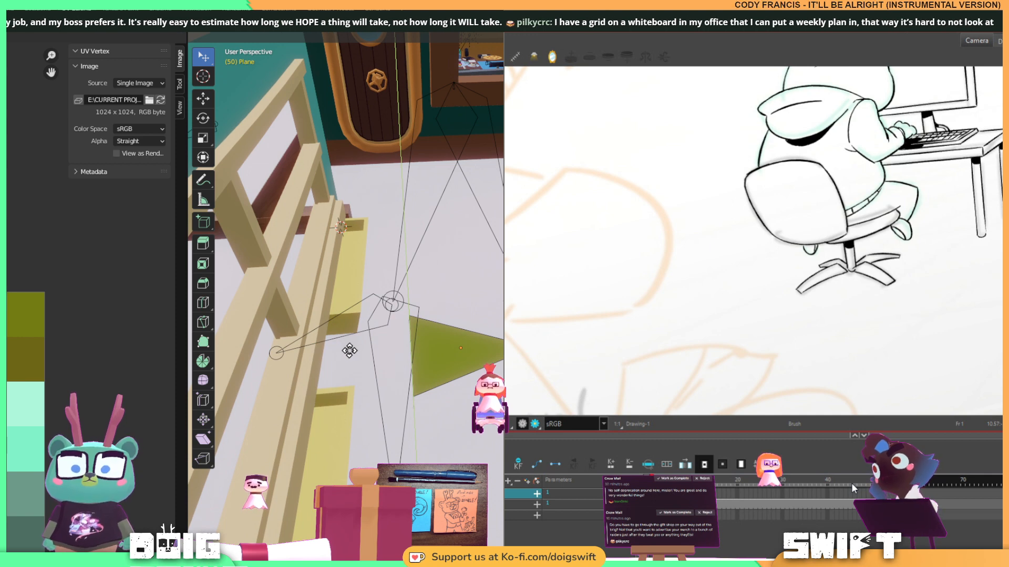
pyautogui.press('x')
pyautogui.click(341, 354)
# Extrude the new end edge about 2.46 m further and merge its vertices at center to form a pointed leaf tip.
pyautogui.moveTo(424, 346); pyautogui.dragTo(452, 347, button='middle')
pyautogui.moveTo(428, 304); pyautogui.dragTo(421, 338, button='middle')
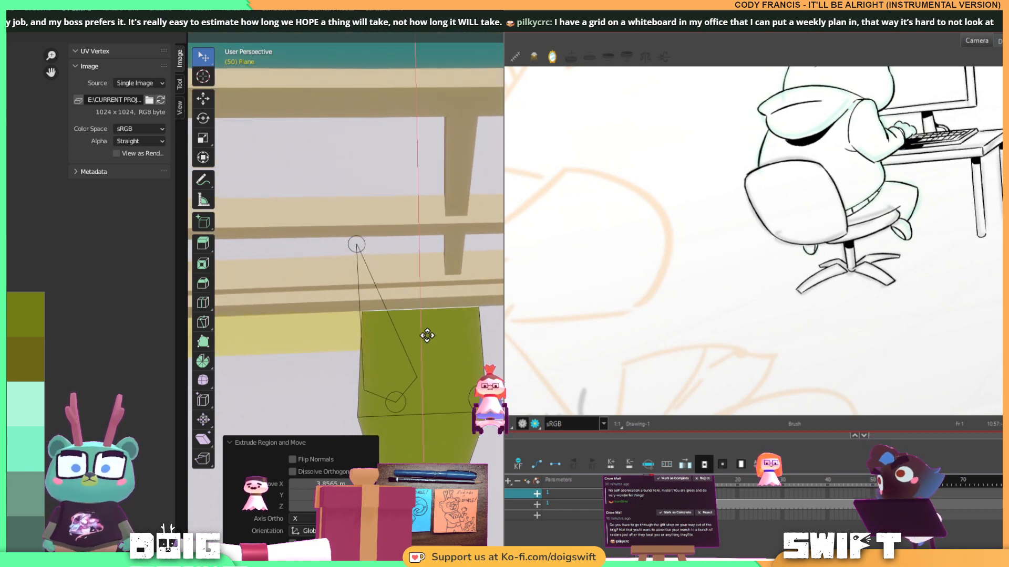
pyautogui.press('e')
pyautogui.click(435, 278)
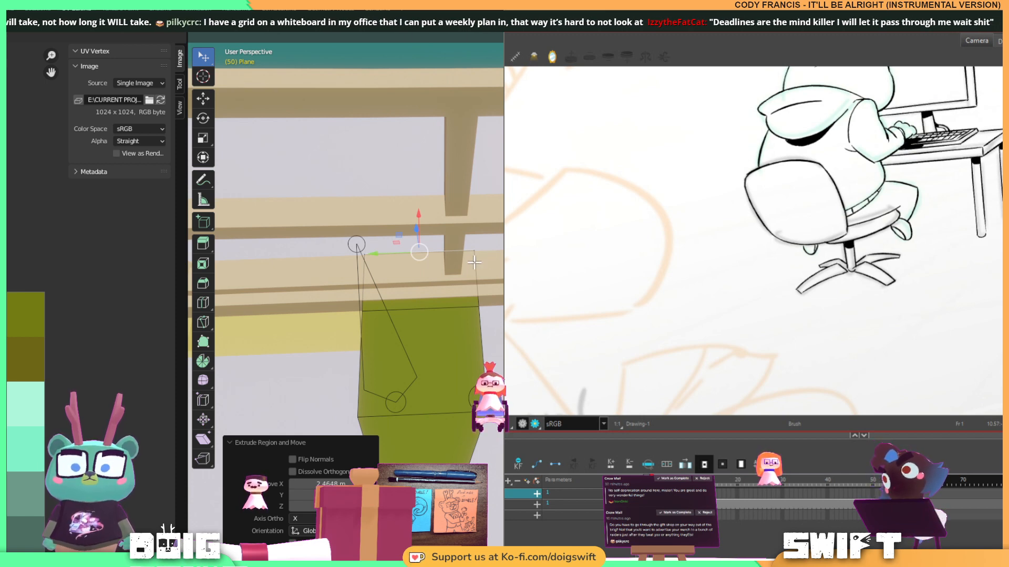
pyautogui.press('m')
pyautogui.click(474, 262)
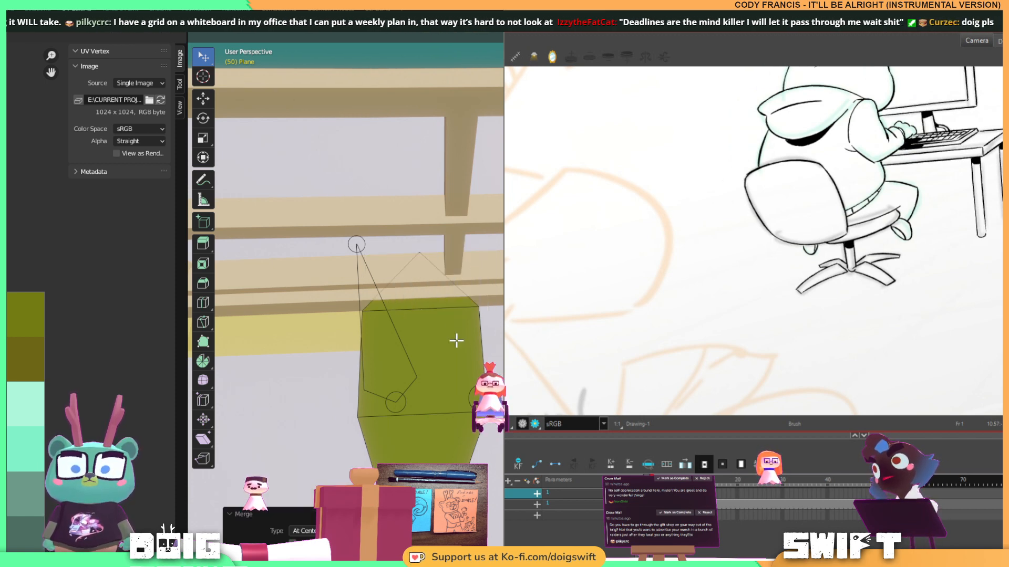
# Select the whole linked leaf mesh and move it about 7.19 m along X, clear of the window and planter boxes.
pyautogui.moveTo(456, 340); pyautogui.dragTo(456, 348, button='middle')
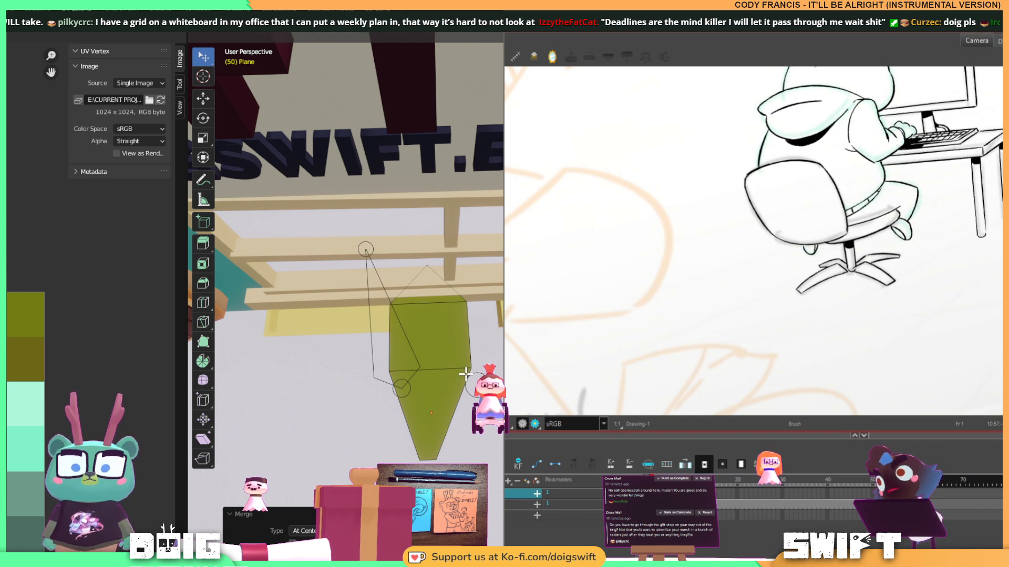
pyautogui.press('1')
pyautogui.hotkey('ctrl', 'l')
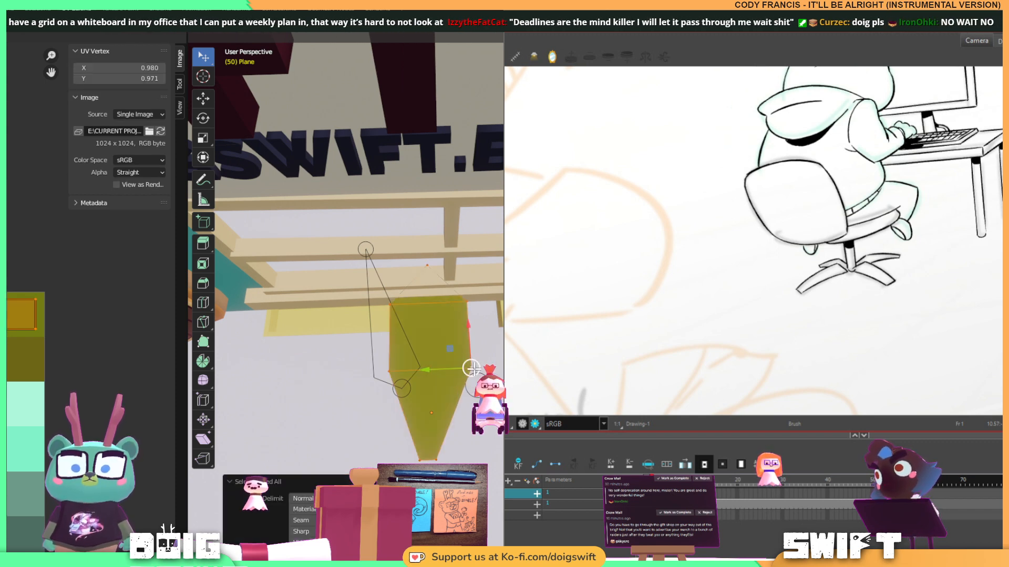
pyautogui.moveTo(404, 296); pyautogui.dragTo(392, 277, button='middle')
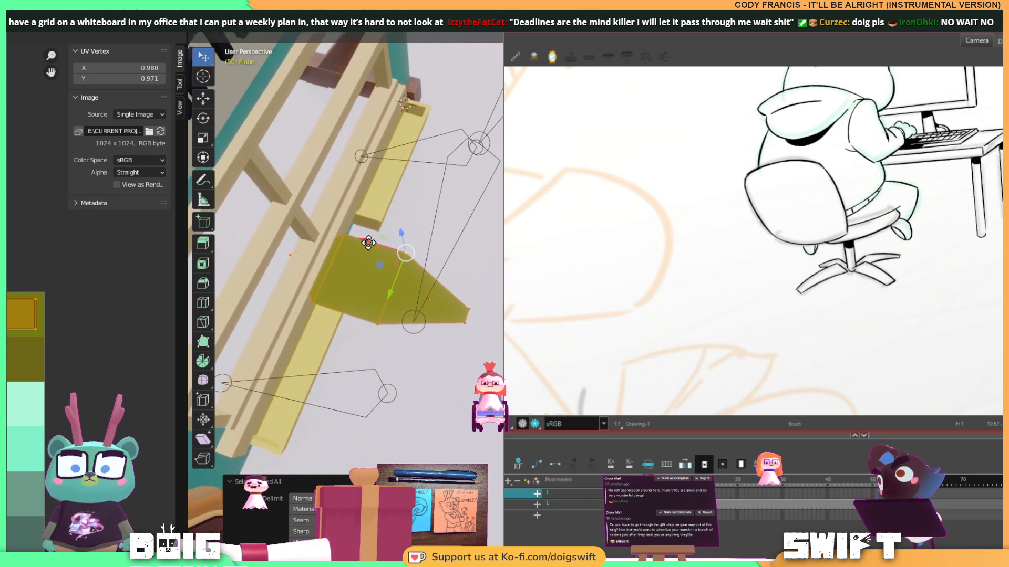
pyautogui.moveTo(368, 242); pyautogui.dragTo(486, 281)
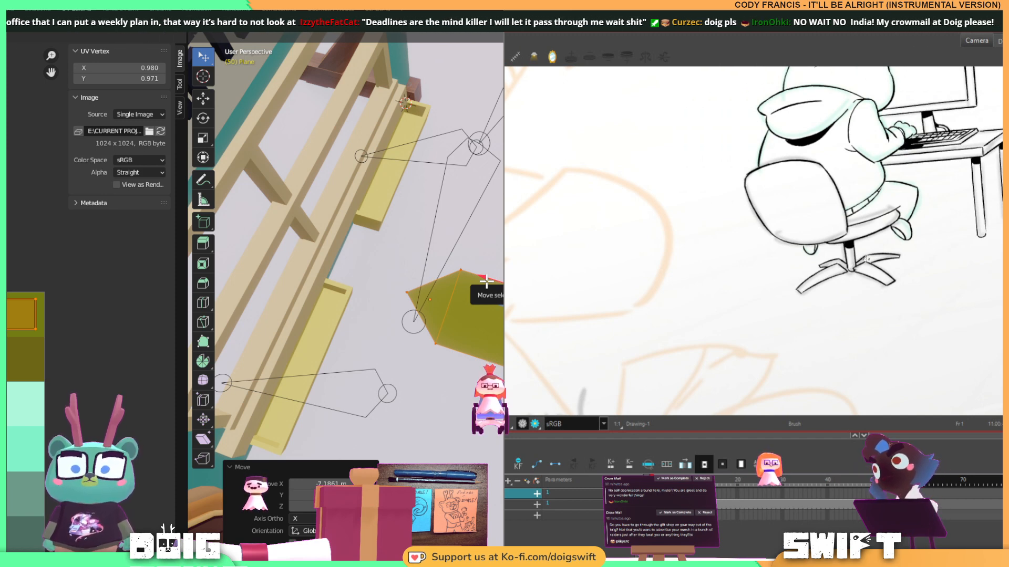
# Slide the leaf's two cross edges along X toward the stem end to shorten its base and middle sections.
pyautogui.moveTo(486, 281); pyautogui.dragTo(299, 306, button='middle')
pyautogui.click(421, 242)
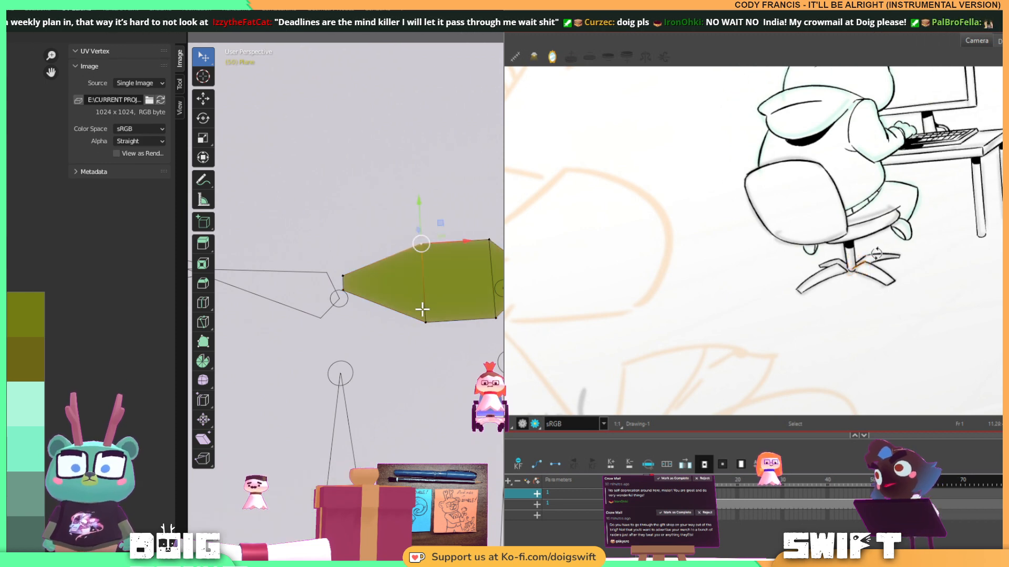
pyautogui.keyDown('shift'); pyautogui.click(425, 320); pyautogui.keyUp('shift')
pyautogui.moveTo(466, 318); pyautogui.dragTo(431, 317)
pyautogui.click(488, 241)
pyautogui.keyDown('shift'); pyautogui.click(496, 318); pyautogui.keyUp('shift')
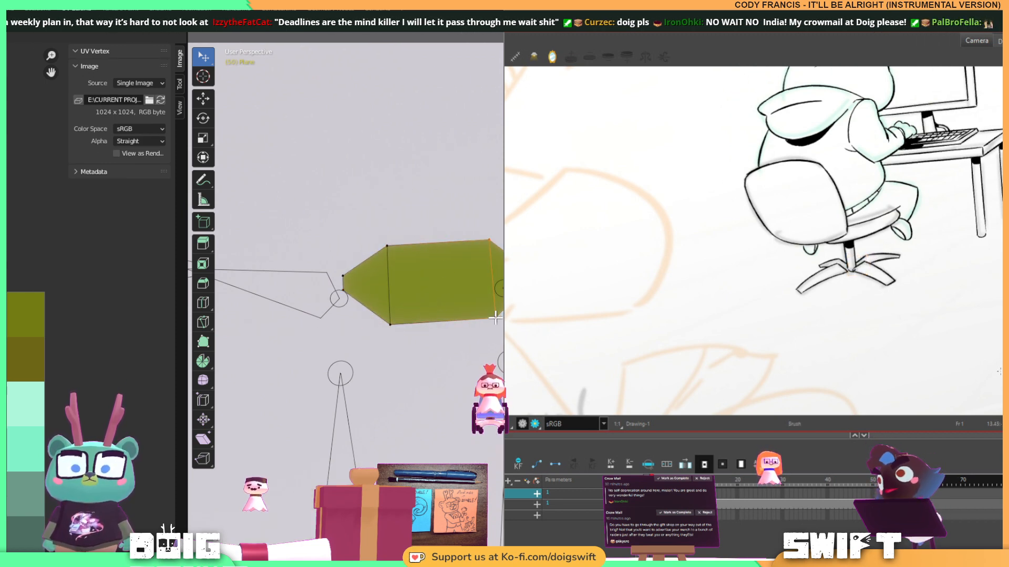
pyautogui.moveTo(495, 318); pyautogui.dragTo(444, 321)
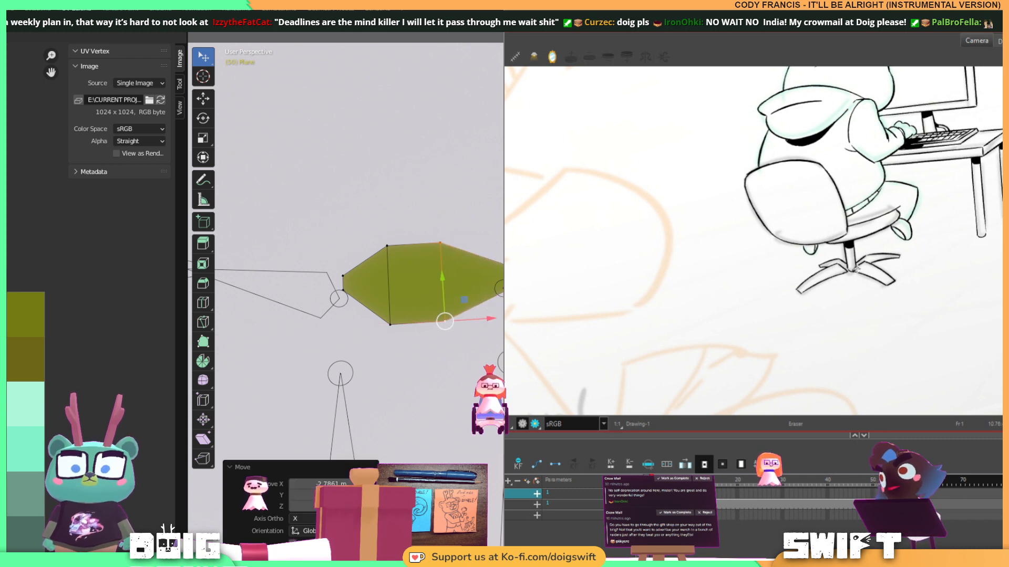
# Move the leaf's tip vertex along X closer to the middle section to shorten the point.
pyautogui.click(536, 276)
pyautogui.press('g')
pyautogui.press('x')
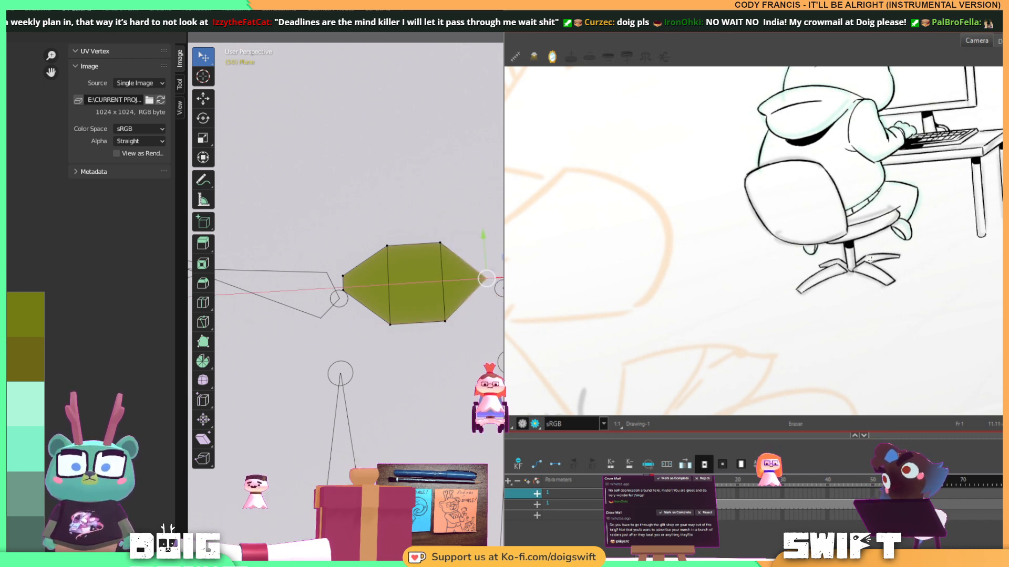
pyautogui.click(486, 279)
# Move the side vertices of the cross edge nearest the stem inward along Y to taper the leaf's base.
pyautogui.moveTo(485, 279); pyautogui.dragTo(457, 293, button='middle')
pyautogui.click(391, 282)
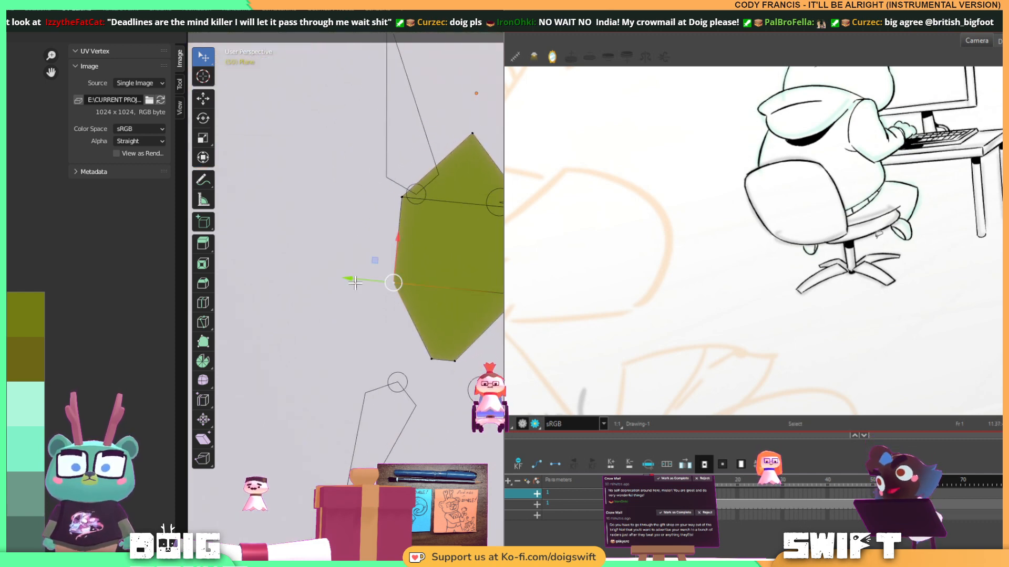
pyautogui.moveTo(355, 280); pyautogui.dragTo(372, 279)
pyautogui.click(524, 293)
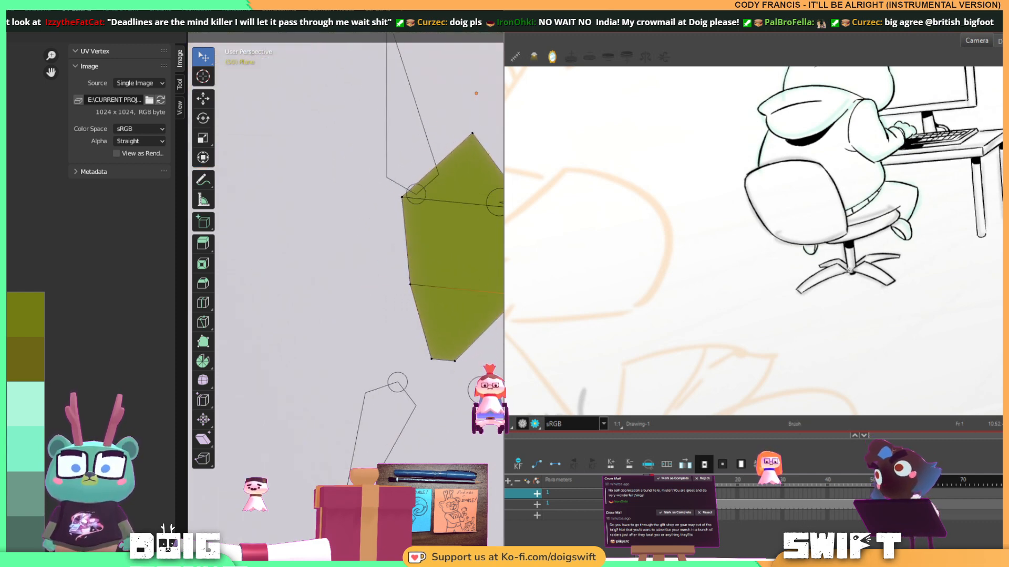
# Pull a side vertex of the green leaf plane inward, and ink a line on the office chair's base in the drawing.
pyautogui.moveTo(478, 291); pyautogui.dragTo(461, 289)
pyautogui.keyDown('ctrl'); pyautogui.keyDown('alt'); pyautogui.moveTo(913, 325); pyautogui.dragTo(930, 236); pyautogui.keyUp('alt'); pyautogui.keyUp('ctrl')
pyautogui.moveTo(460, 289); pyautogui.dragTo(462, 288)
pyautogui.moveTo(930, 237)
pyautogui.keyDown('ctrl'); pyautogui.keyDown('alt'); pyautogui.mouseDown()
pyautogui.moveTo(929, 221)
pyautogui.moveTo(864, 282)
pyautogui.mouseUp(); pyautogui.keyUp('alt'); pyautogui.keyUp('ctrl')
pyautogui.moveTo(393, 236)
pyautogui.mouseDown(button='middle')
pyautogui.moveTo(408, 225)
pyautogui.moveTo(382, 178)
pyautogui.mouseUp(button='middle')
pyautogui.moveTo(793, 296); pyautogui.dragTo(823, 277)
pyautogui.moveTo(382, 177); pyautogui.dragTo(397, 257, button='middle')
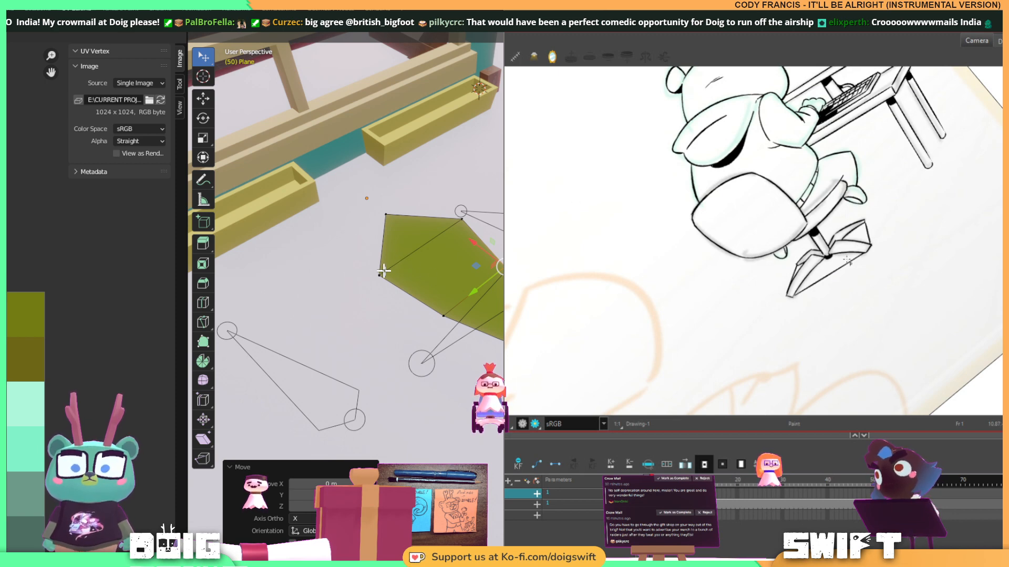
# Narrow the leaf by moving both side vertices of its widest row inward toward the centre.
pyautogui.moveTo(408, 257); pyautogui.dragTo(493, 262, button='middle')
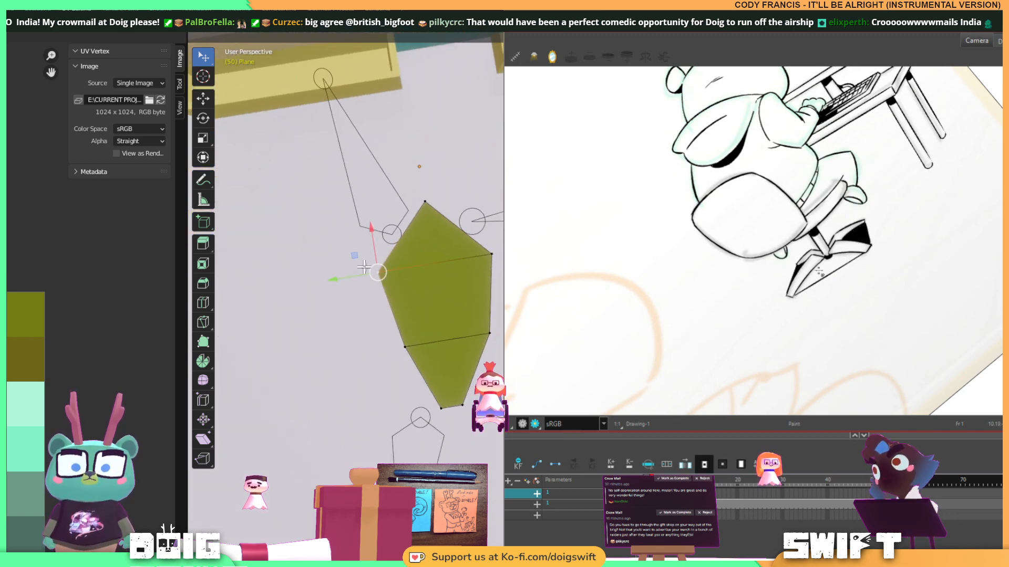
pyautogui.moveTo(340, 279); pyautogui.dragTo(364, 282)
pyautogui.click(491, 254)
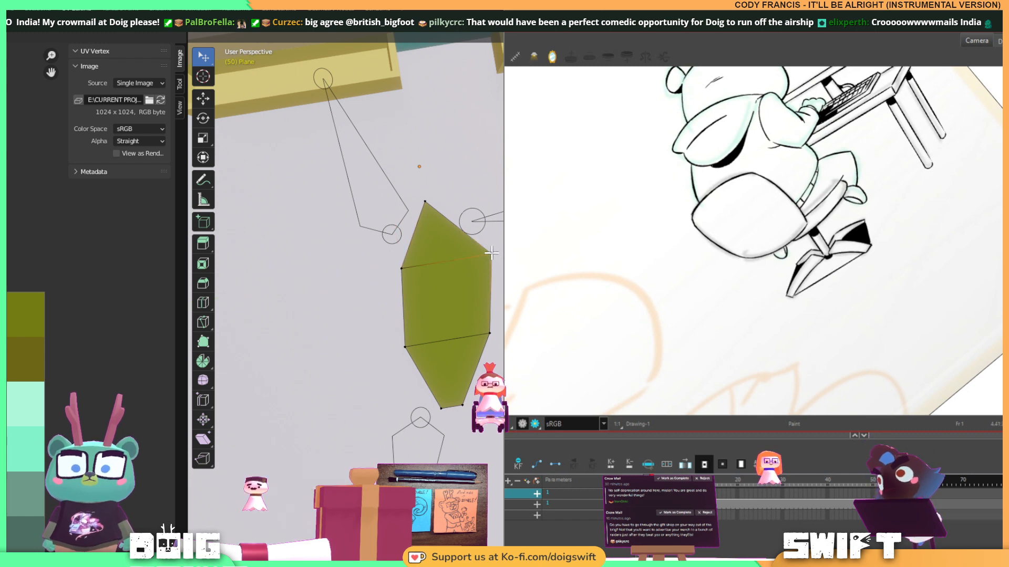
pyautogui.moveTo(444, 263)
pyautogui.mouseDown()
pyautogui.moveTo(401, 263)
pyautogui.moveTo(423, 263)
pyautogui.mouseUp()
# Cut a lengthwise centre line through the leaf with the Knife tool, starting from its pointed tip.
pyautogui.moveTo(420, 301); pyautogui.dragTo(460, 302, button='middle')
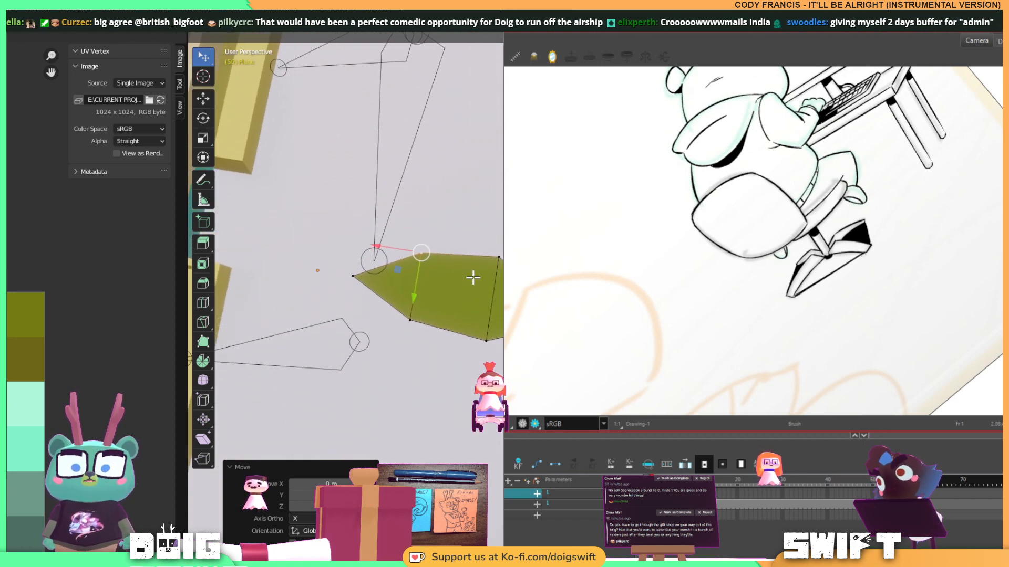
pyautogui.click(202, 322)
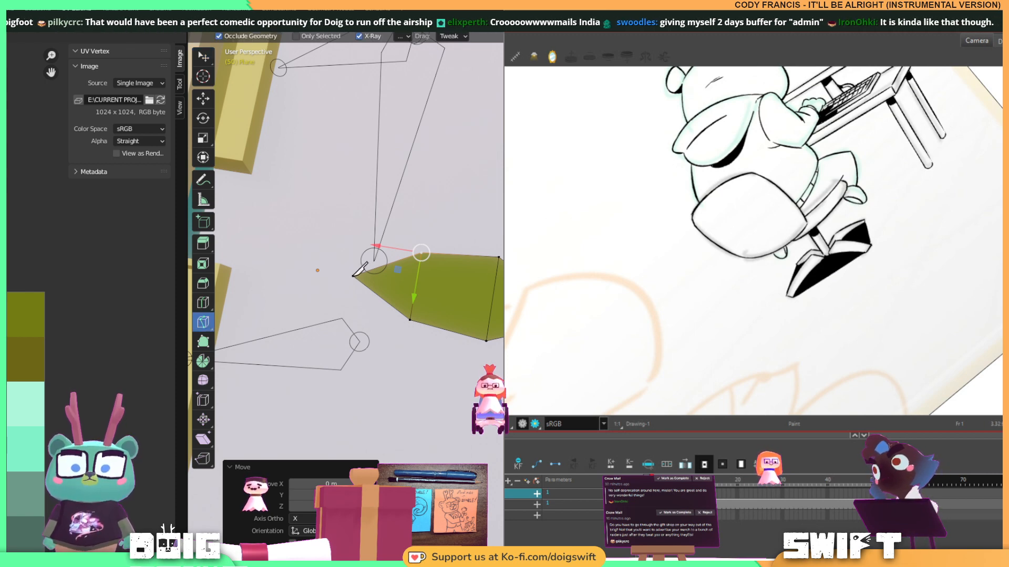
pyautogui.click(352, 275)
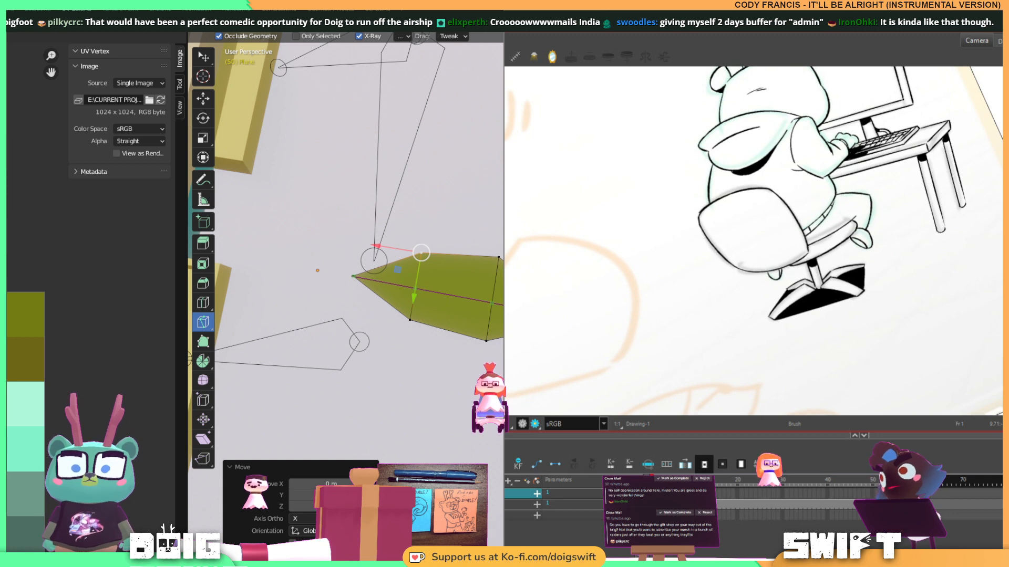
pyautogui.click(492, 302)
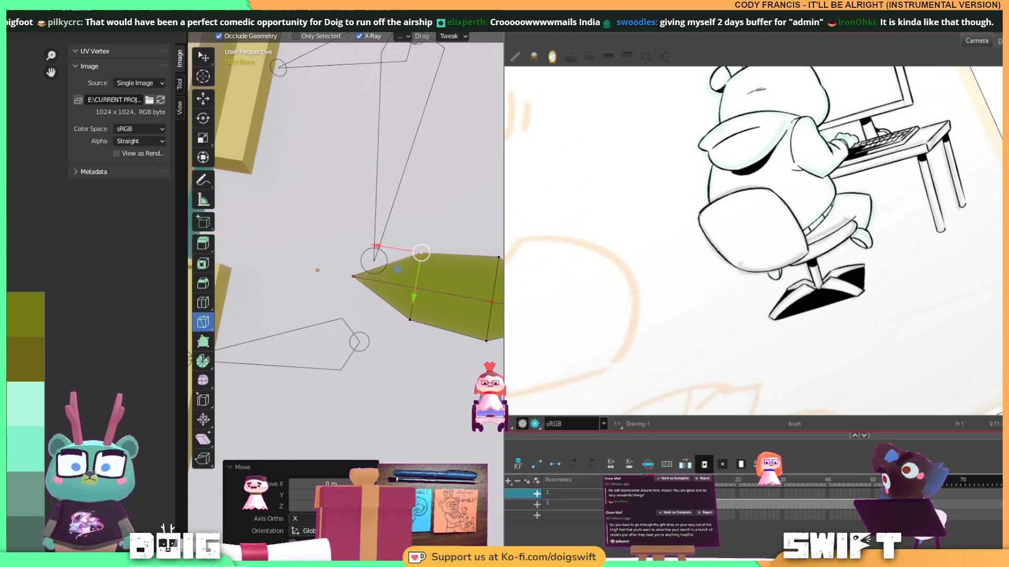
pyautogui.press('Return')
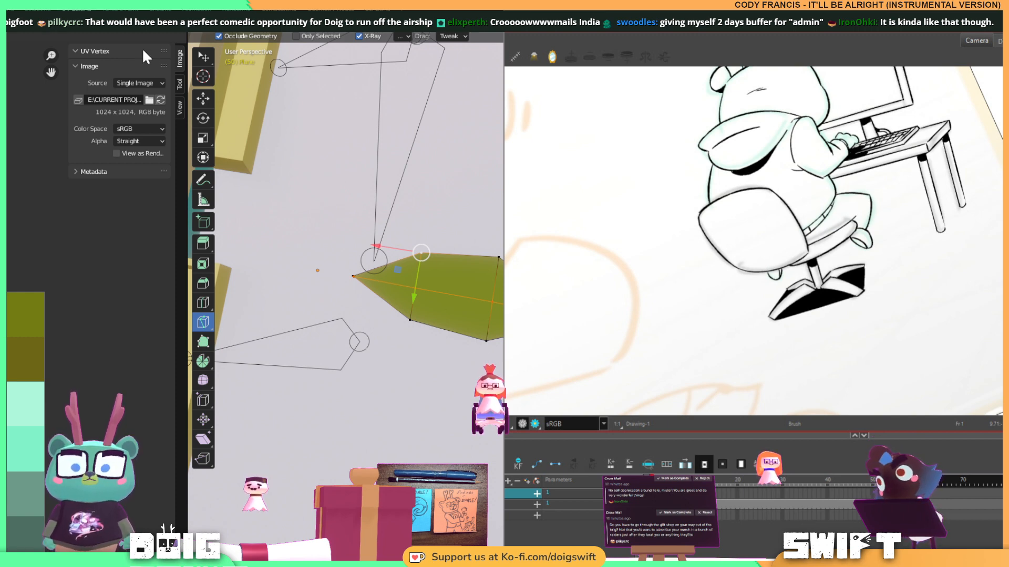
pyautogui.click(202, 56)
# Lower the vertices along the leaf's new centre line on Z to fold the leaf into a shallow V.
pyautogui.moveTo(436, 283); pyautogui.dragTo(469, 245, button='middle')
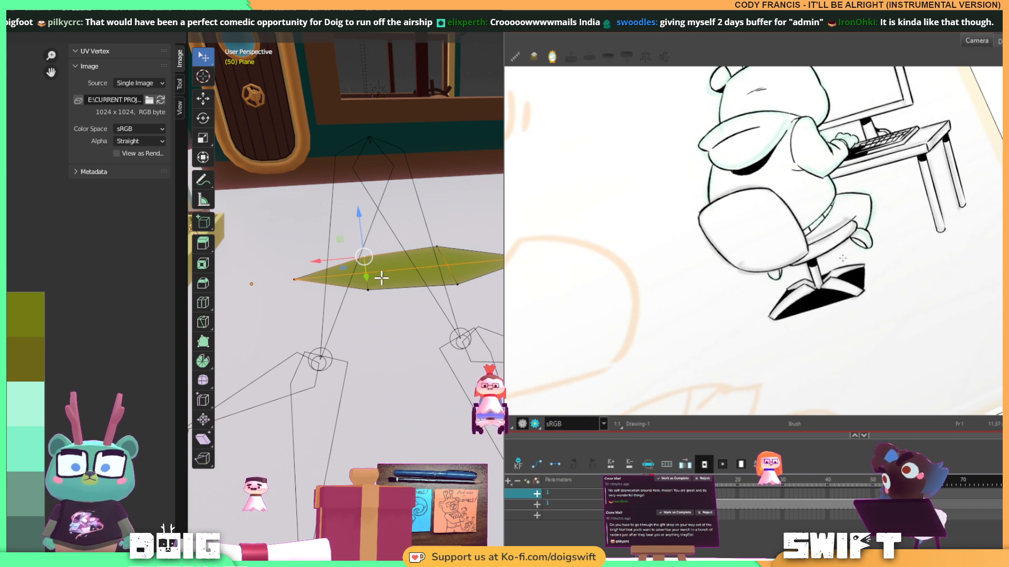
pyautogui.click(447, 266)
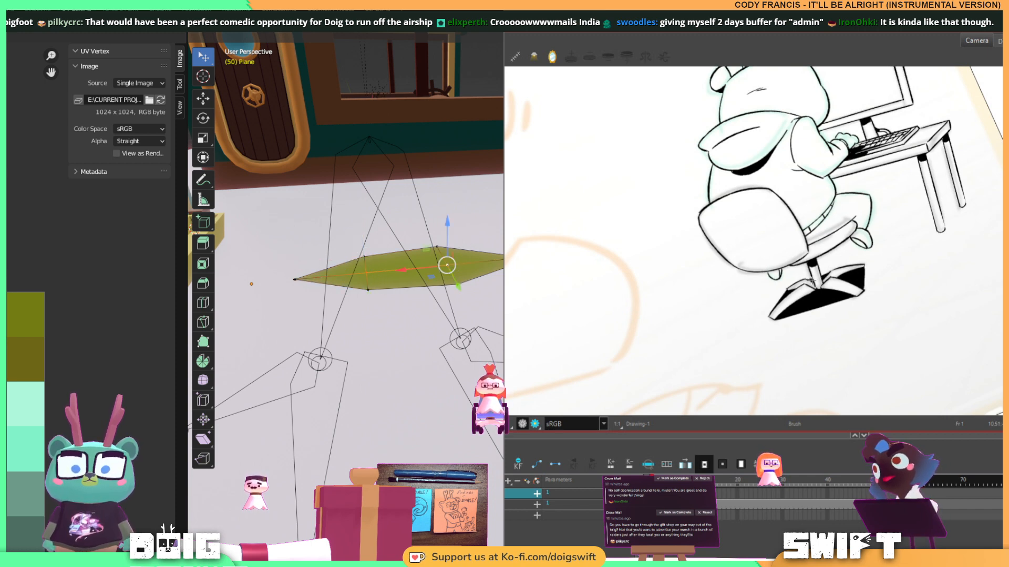
pyautogui.click(503, 259)
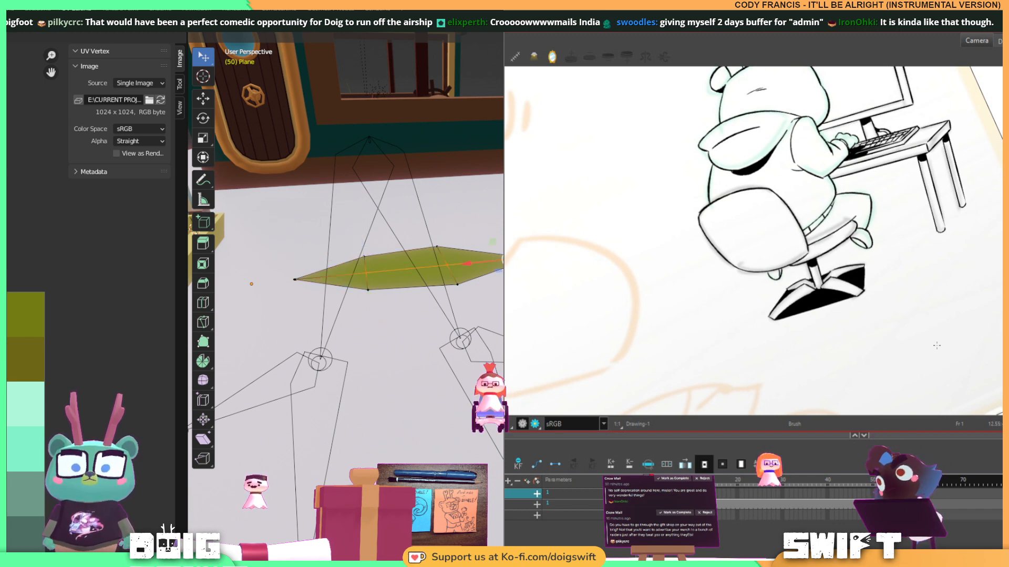
pyautogui.moveTo(510, 223); pyautogui.dragTo(510, 254)
# Spread the two corner vertices at the leaf's blunt end outward across its width.
pyautogui.moveTo(501, 263); pyautogui.dragTo(404, 243, button='middle')
pyautogui.click(402, 280)
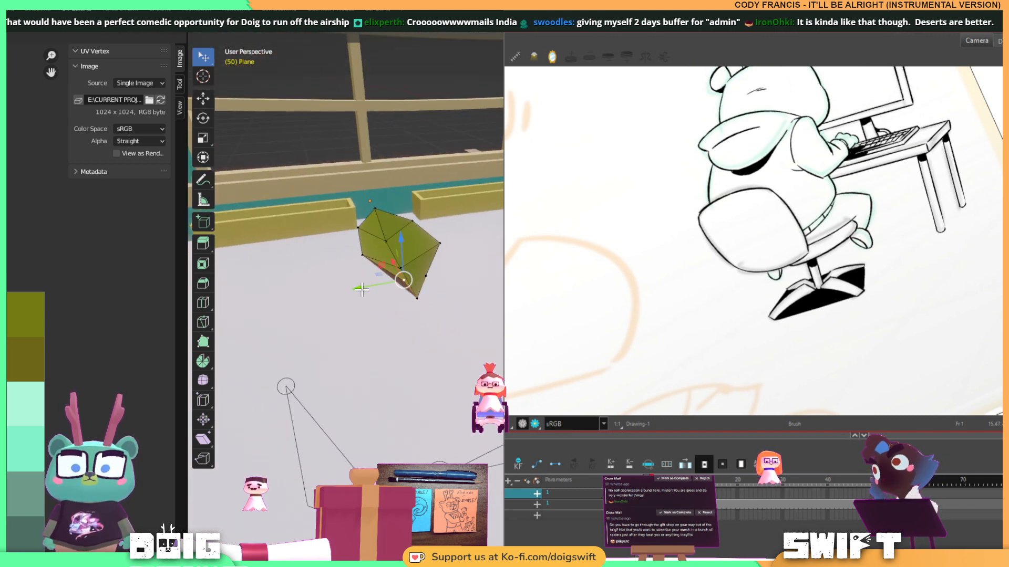
pyautogui.moveTo(362, 289); pyautogui.dragTo(343, 291)
pyautogui.moveTo(420, 264); pyautogui.dragTo(431, 319, button='middle')
pyautogui.click(414, 337)
pyautogui.moveTo(378, 352); pyautogui.dragTo(404, 345)
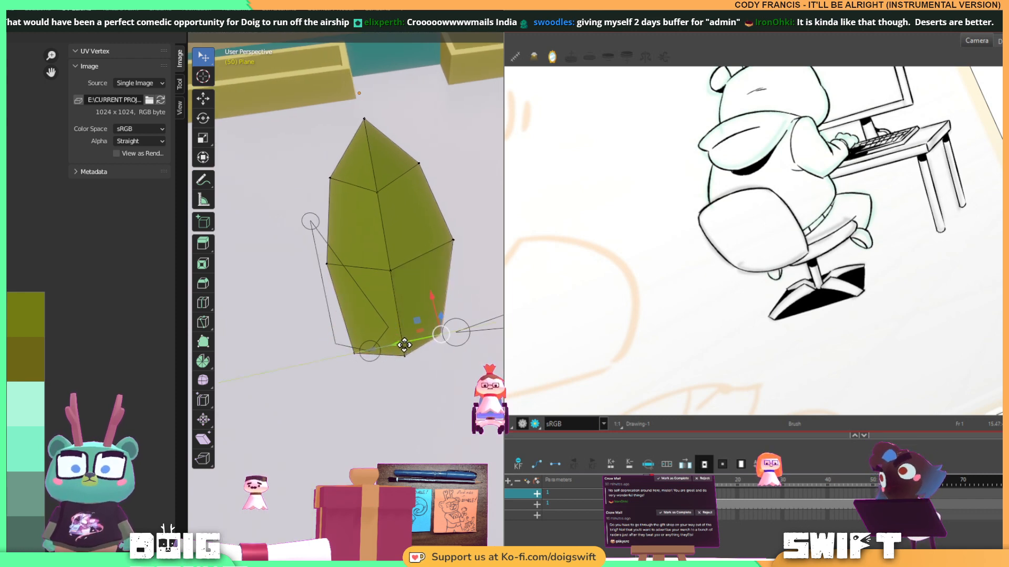
# Shift the blunt end's corner vertices along the leaf's length and adjust their height to form a second pointed tip.
pyautogui.moveTo(377, 331); pyautogui.dragTo(495, 325, button='middle')
pyautogui.moveTo(485, 283); pyautogui.dragTo(444, 275)
pyautogui.moveTo(444, 275); pyautogui.dragTo(427, 228, button='middle')
pyautogui.moveTo(433, 173); pyautogui.dragTo(434, 194)
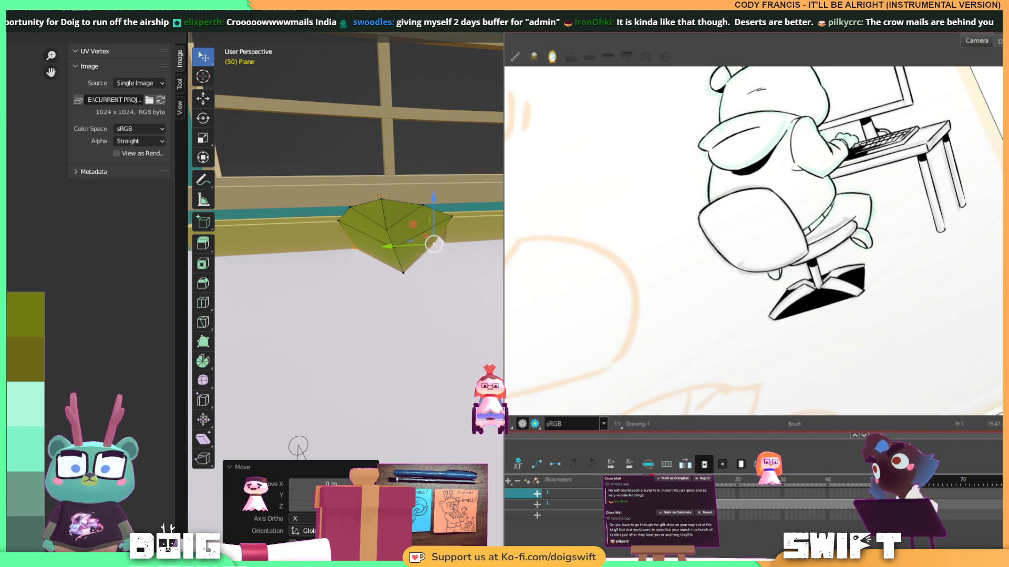
pyautogui.moveTo(361, 210); pyautogui.dragTo(465, 369, button='middle')
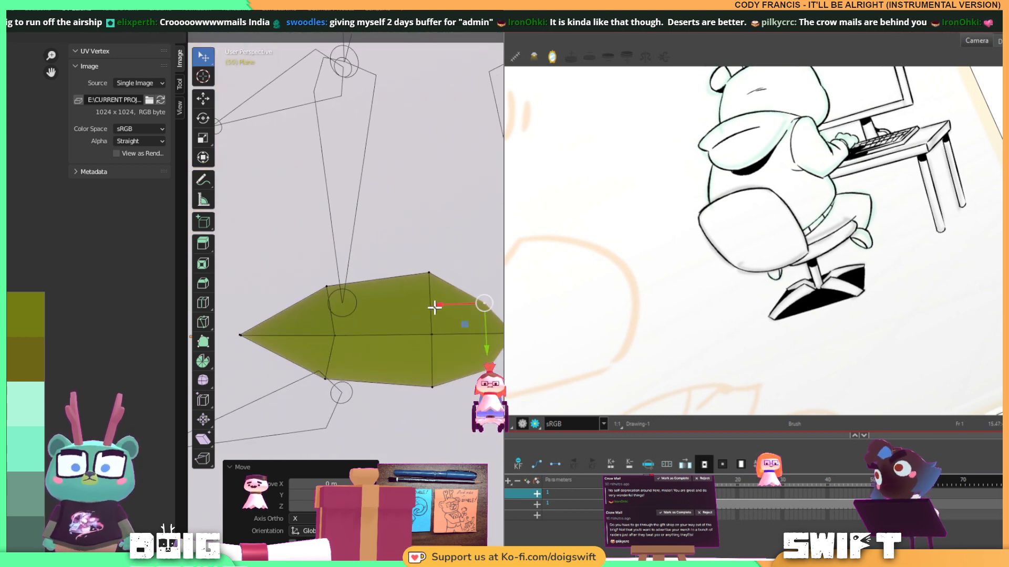
pyautogui.moveTo(435, 308); pyautogui.dragTo(434, 306)
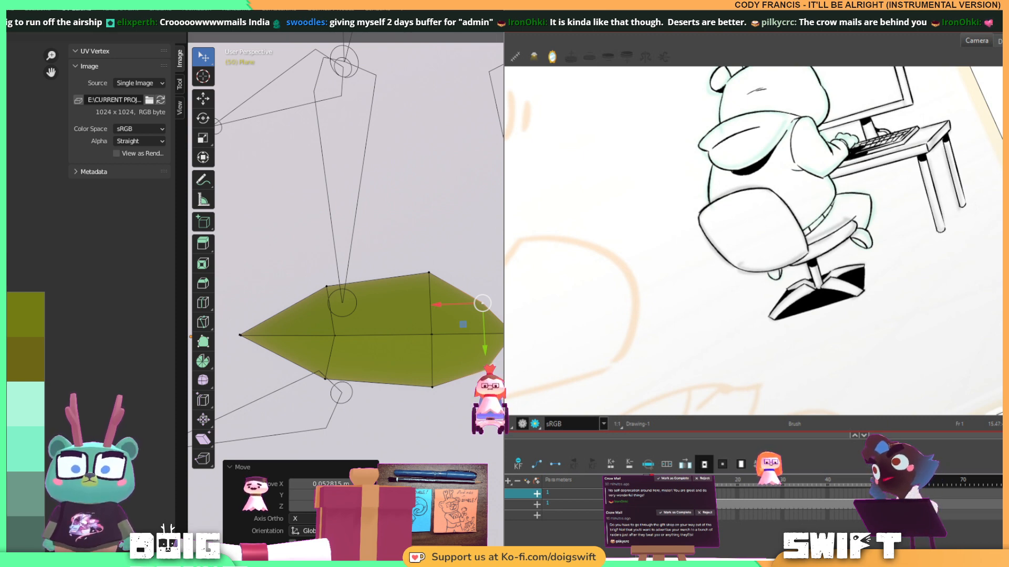
# Adjust the side vertex beside the second tip along Y to even out the leaf's outline.
pyautogui.moveTo(420, 294); pyautogui.dragTo(426, 328, button='middle')
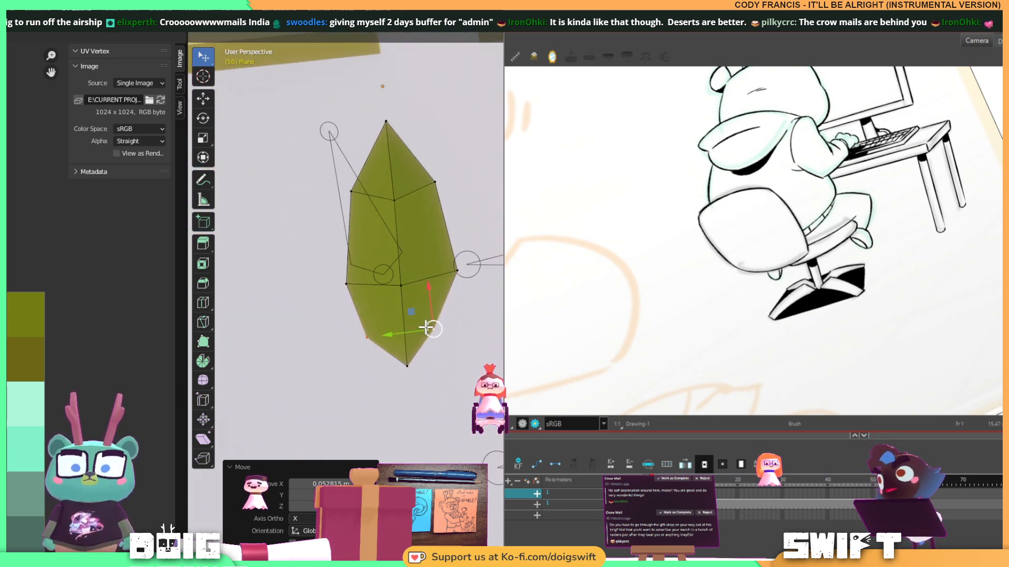
pyautogui.click(372, 340)
pyautogui.click(423, 335)
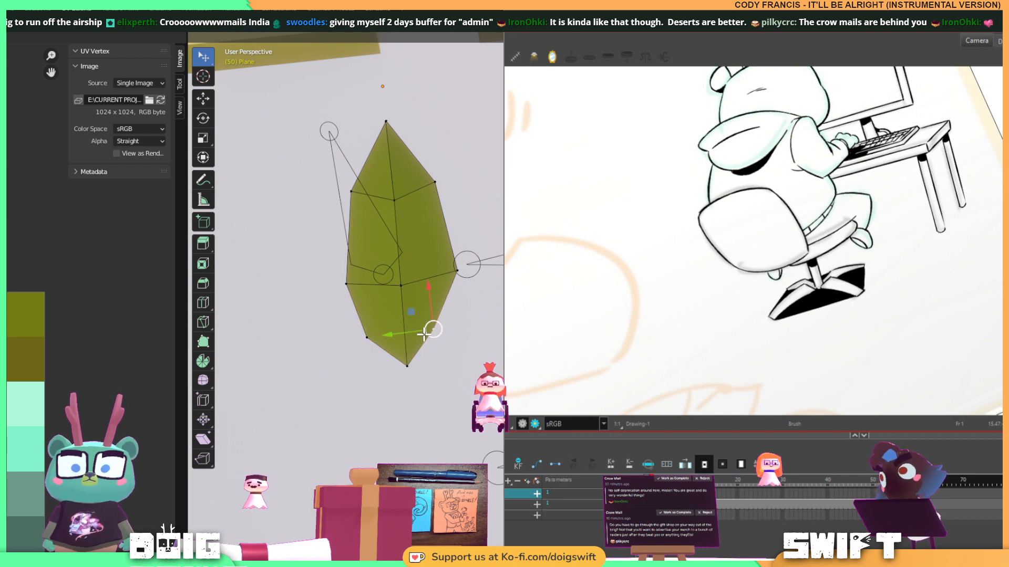
pyautogui.moveTo(397, 335); pyautogui.dragTo(409, 331)
# Adjust the height of the leaf's inner cross-row vertices along Z to give the leaf a curved profile.
pyautogui.moveTo(410, 331); pyautogui.dragTo(479, 247, button='middle')
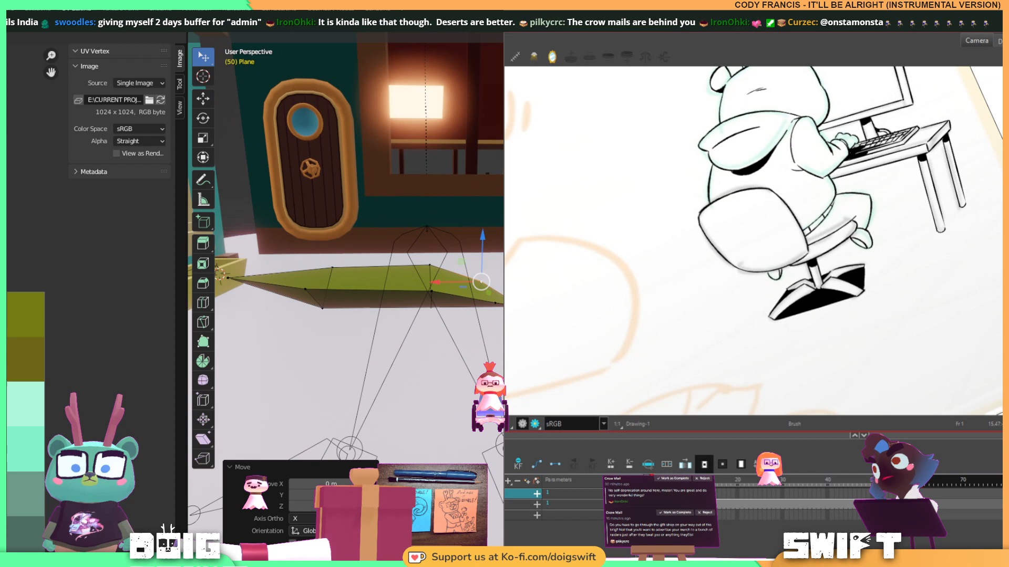
pyautogui.click(436, 265)
pyautogui.keyDown('shift'); pyautogui.click(435, 293); pyautogui.keyUp('shift')
pyautogui.moveTo(434, 247); pyautogui.dragTo(434, 254)
pyautogui.moveTo(401, 275); pyautogui.dragTo(444, 247, button='middle')
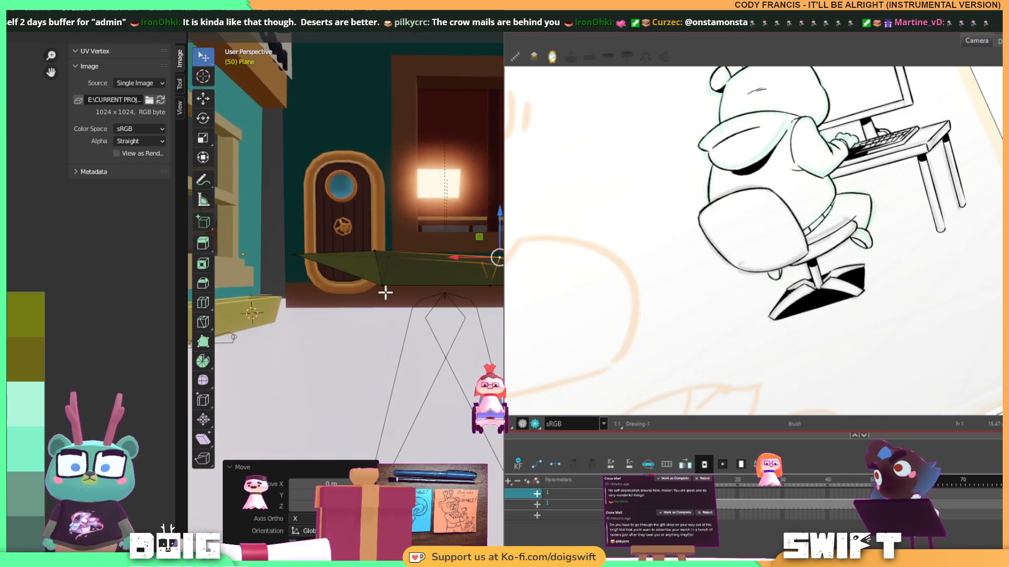
pyautogui.click(382, 287)
pyautogui.moveTo(383, 241); pyautogui.dragTo(383, 229)
pyautogui.moveTo(427, 215); pyautogui.dragTo(421, 245, button='middle')
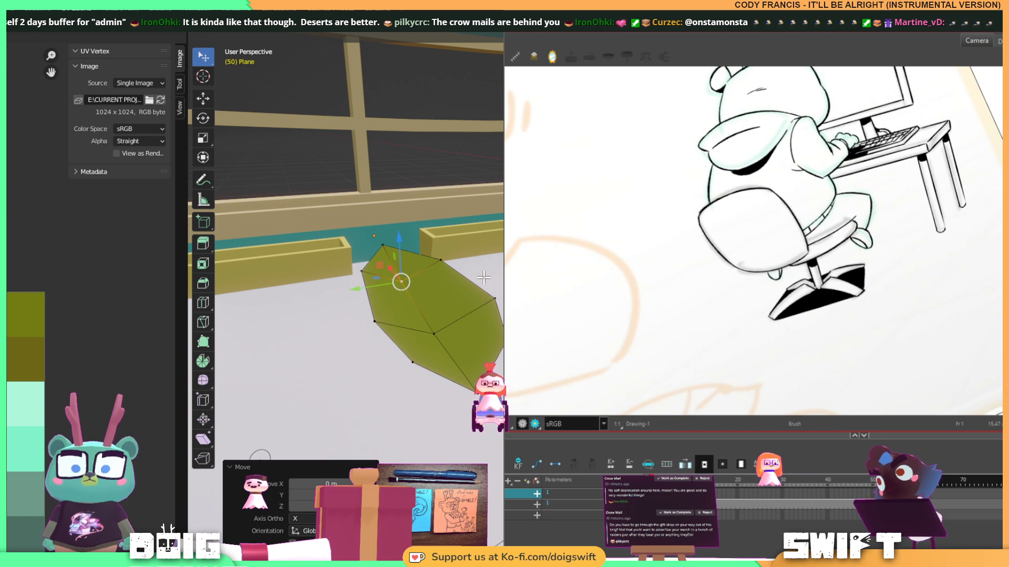
# Scale down the entire leaf mesh and move it along X toward its origin point.
pyautogui.scroll(-2, 381, 234)
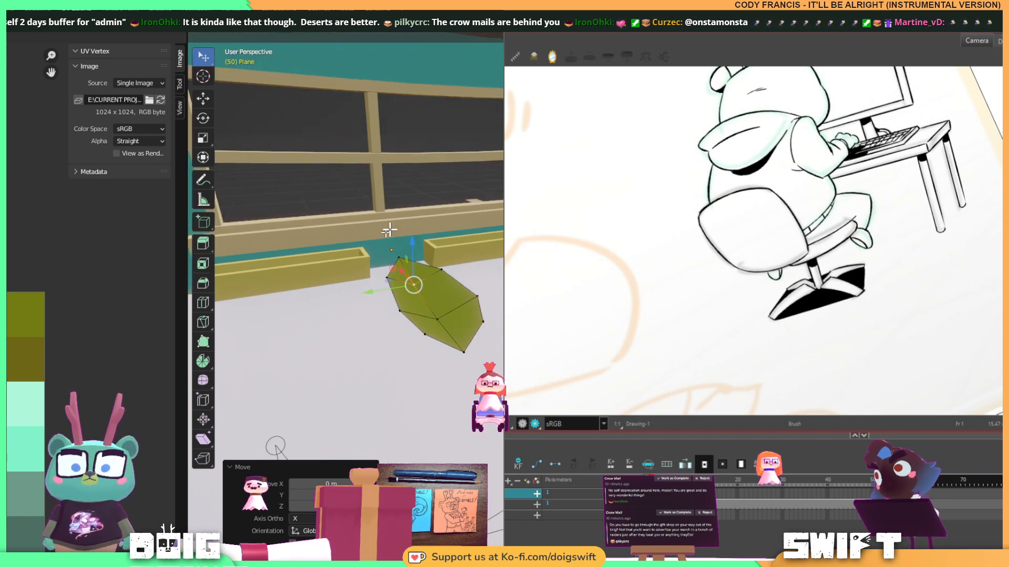
pyautogui.keyDown('shift'); pyautogui.moveTo(390, 228); pyautogui.dragTo(465, 319, button='middle'); pyautogui.keyUp('shift')
pyautogui.scroll(-3, 466, 295)
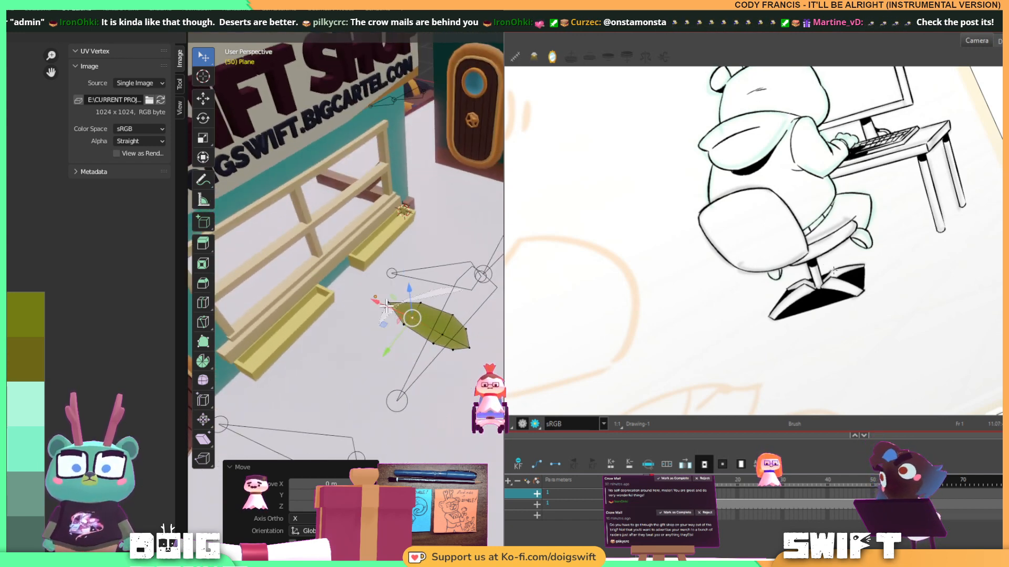
pyautogui.press('a')
pyautogui.press('s')
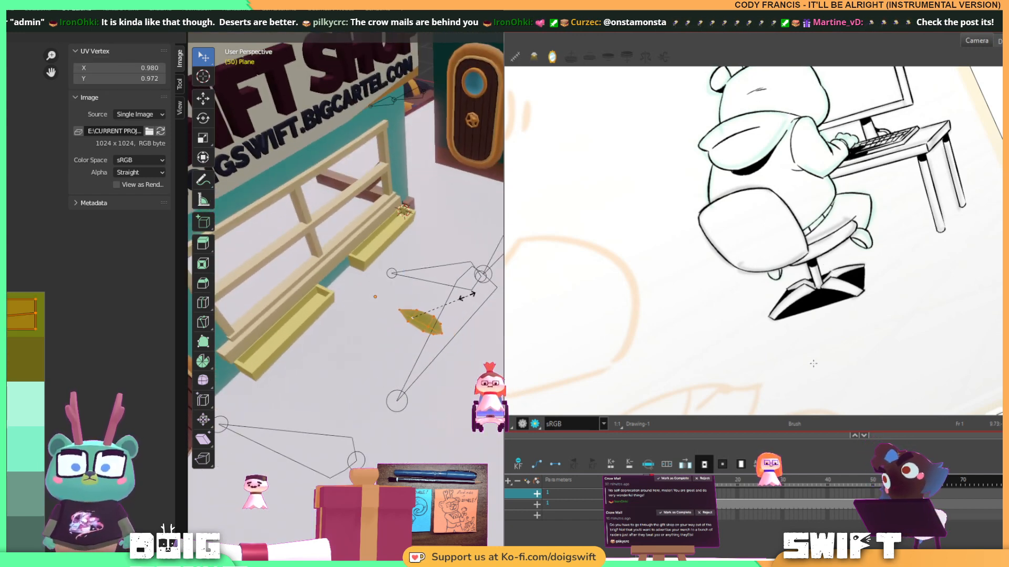
pyautogui.click(464, 297)
pyautogui.moveTo(463, 297); pyautogui.dragTo(391, 301, button='middle')
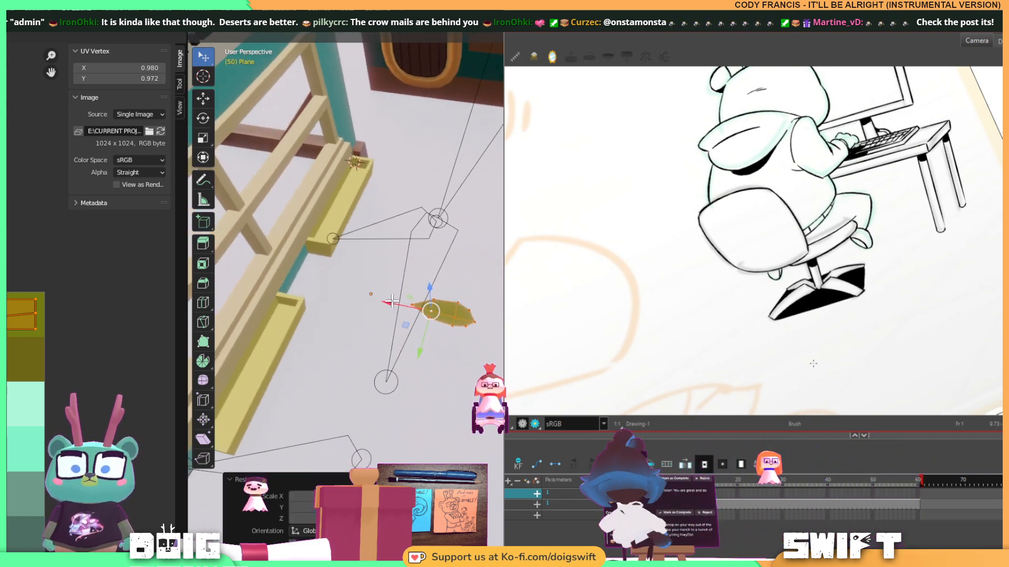
pyautogui.moveTo(391, 301); pyautogui.dragTo(306, 301)
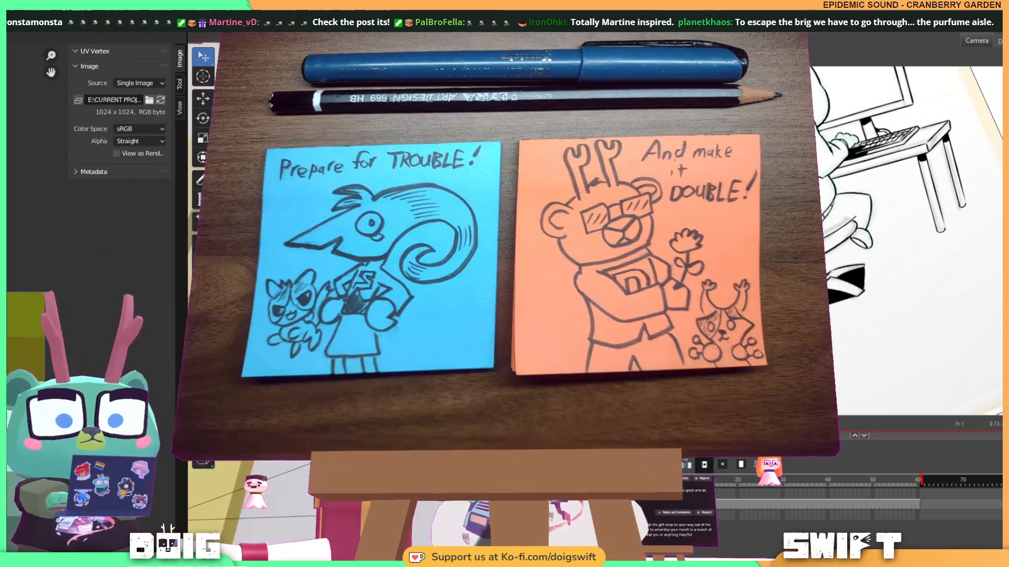
# Shift the vertices of the leaf's far half along X by 0.59233 m.
pyautogui.press('l')
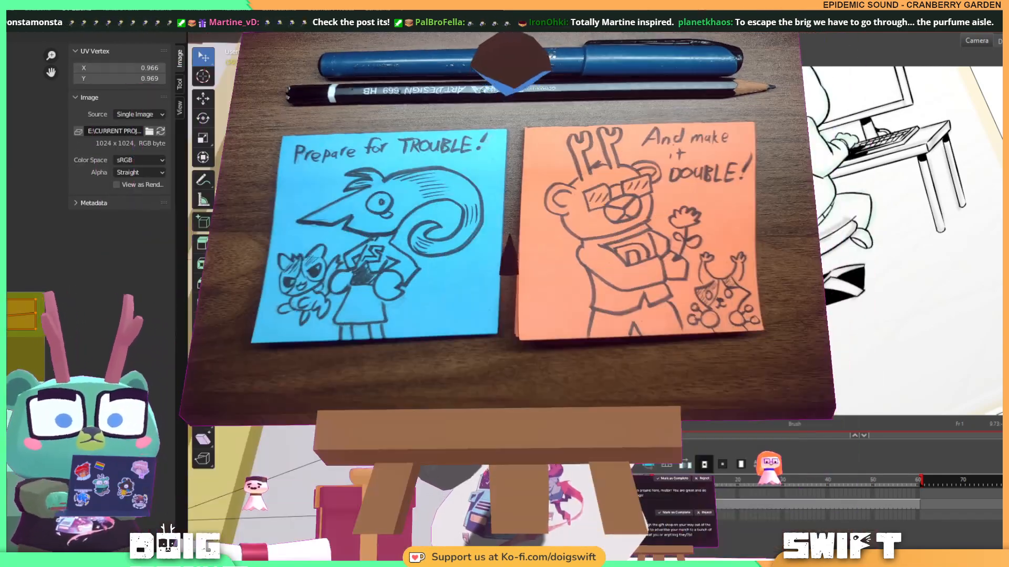
pyautogui.press('g')
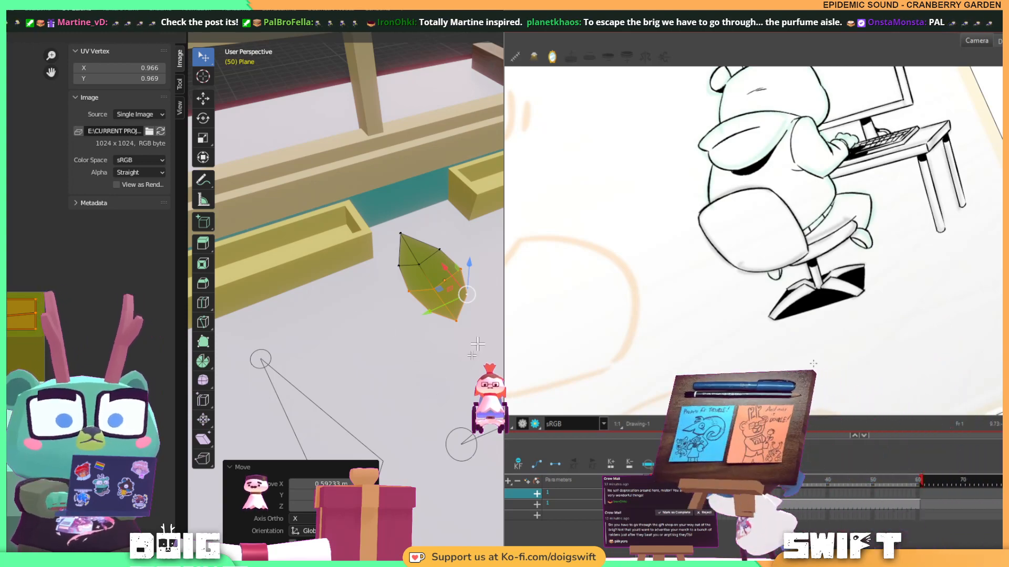
pyautogui.moveTo(479, 310); pyautogui.dragTo(434, 301, button='middle')
pyautogui.click(467, 292)
pyautogui.scroll(-7, 466, 292)
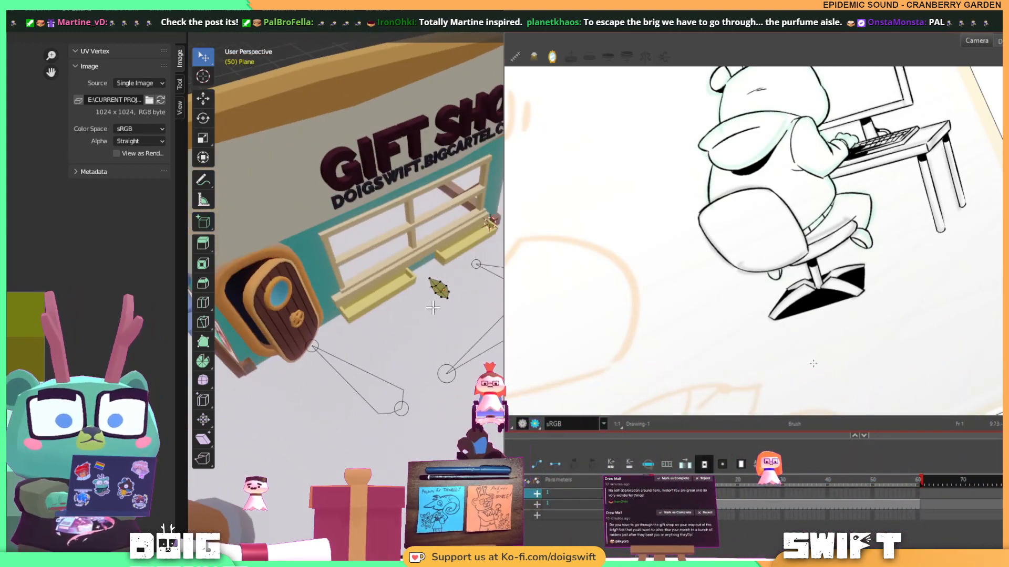
# Duplicate the whole leaf and rotate the copy about the Z axis so it lies crosswise over the original.
pyautogui.scroll(8, 433, 301)
pyautogui.moveTo(417, 192)
pyautogui.keyDown('ctrl'); pyautogui.mouseDown(button='right')
pyautogui.moveTo(370, 191)
pyautogui.moveTo(475, 386)
pyautogui.moveTo(489, 247)
pyautogui.mouseUp(button='right'); pyautogui.keyUp('ctrl')
pyautogui.moveTo(447, 304)
pyautogui.mouseDown(button='middle')
pyautogui.moveTo(469, 274)
pyautogui.moveTo(446, 234)
pyautogui.mouseUp(button='middle')
pyautogui.moveTo(391, 301); pyautogui.dragTo(456, 279, button='middle')
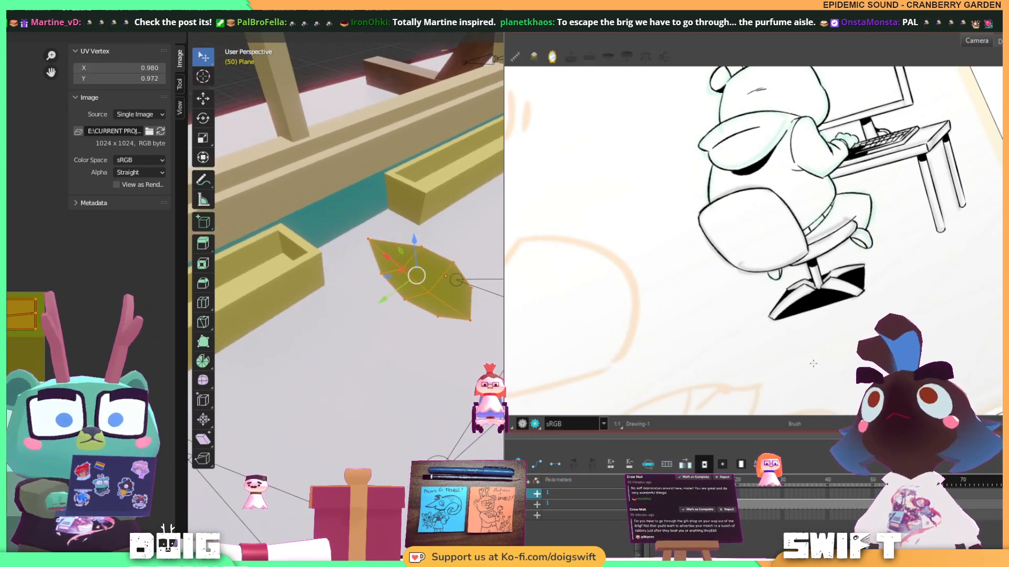
pyautogui.press('r')
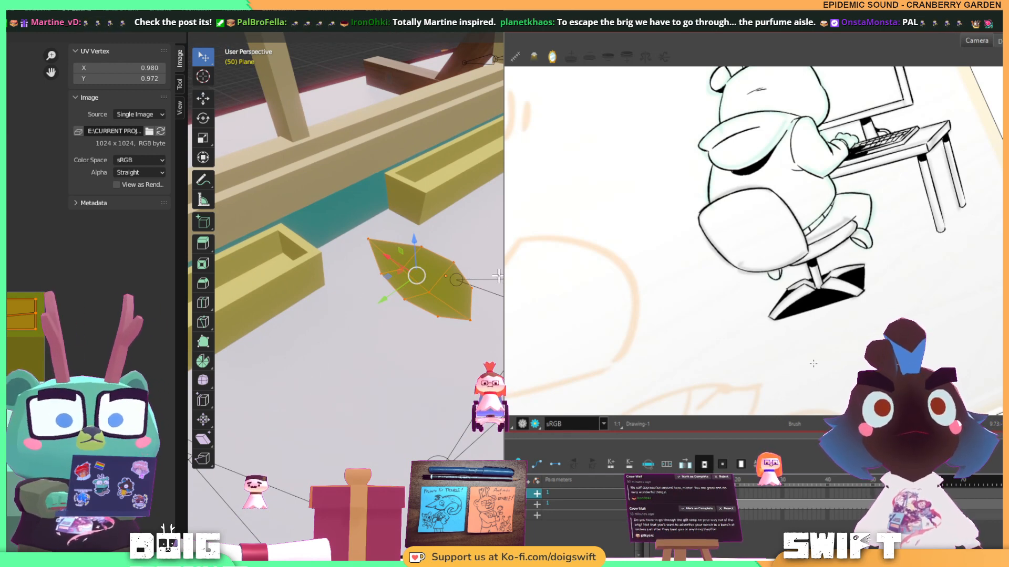
pyautogui.press('z')
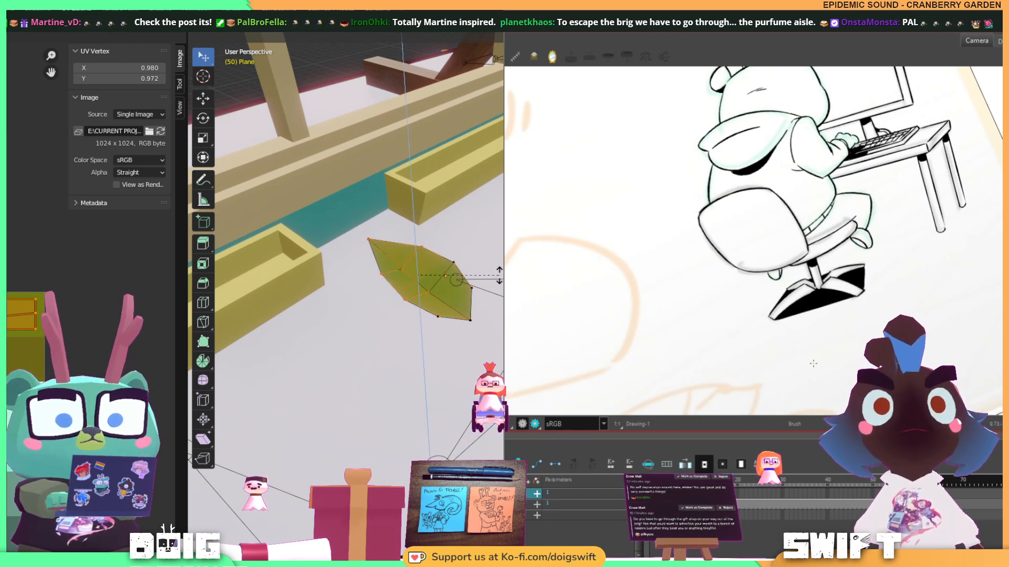
pyautogui.click(449, 353)
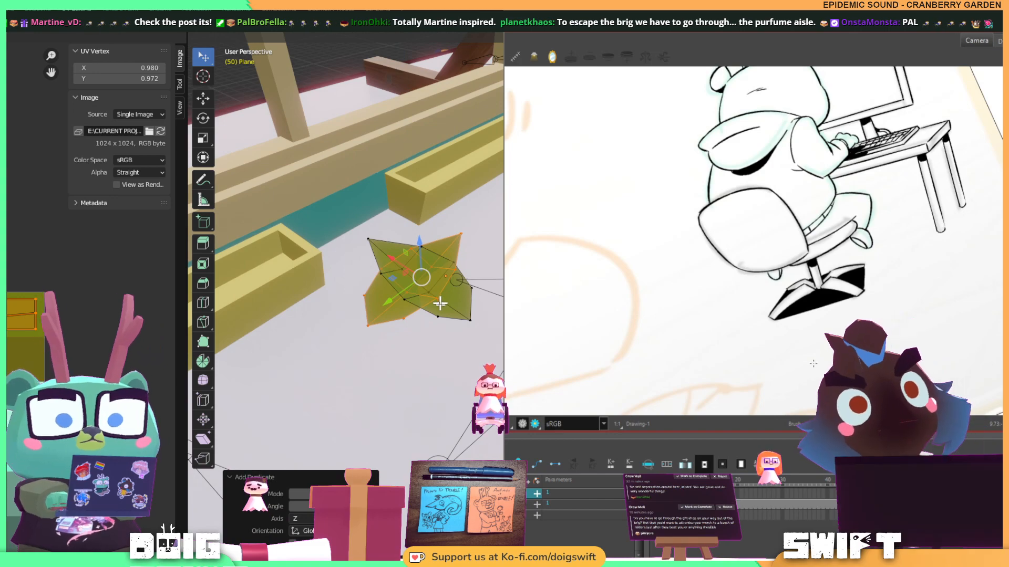
# Move the crosswise leaf copy -2.3984 m along X to the original leaf's base and adjust its height along Z.
pyautogui.moveTo(439, 300); pyautogui.dragTo(403, 229, button='middle')
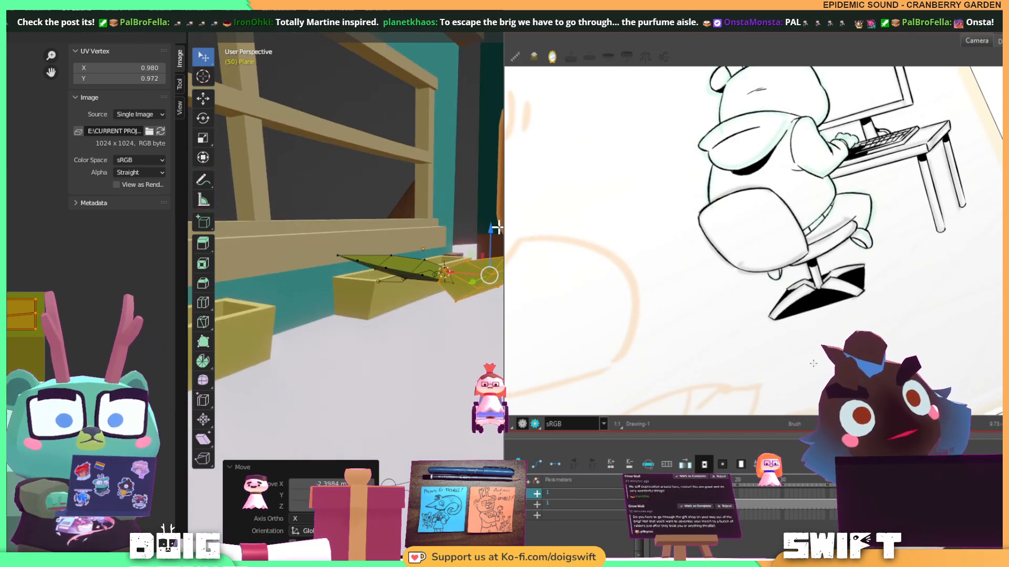
pyautogui.moveTo(484, 260); pyautogui.dragTo(484, 260)
pyautogui.moveTo(484, 261); pyautogui.dragTo(495, 349, button='middle')
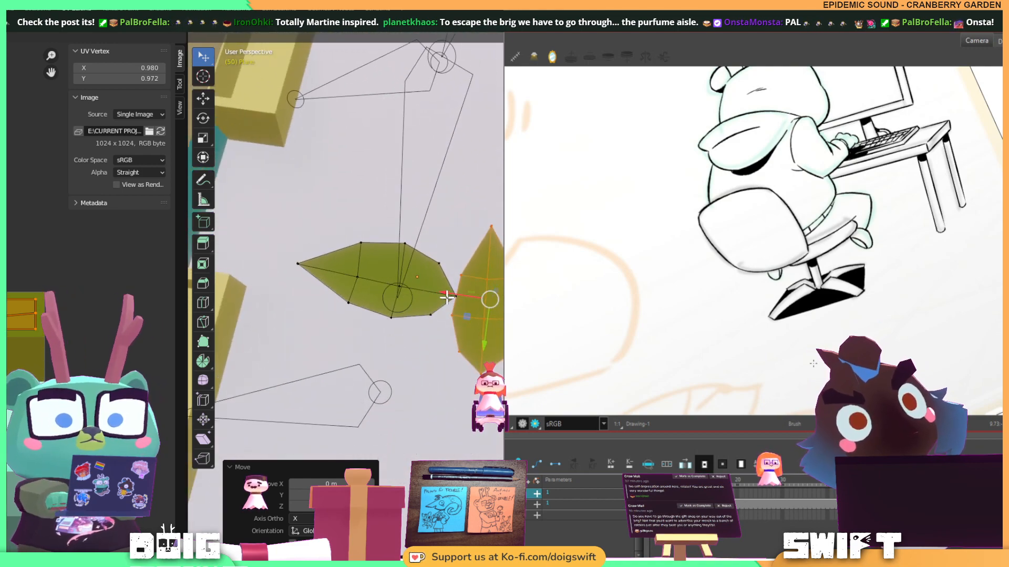
pyautogui.click(408, 284)
pyautogui.moveTo(408, 284); pyautogui.dragTo(471, 295, button='middle')
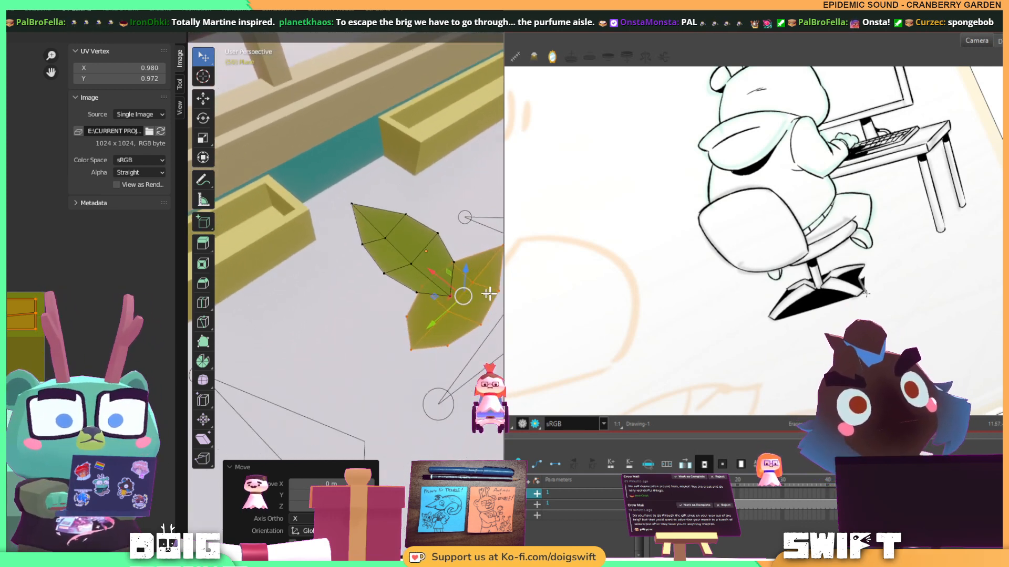
# Duplicate the second leaf 1.5937 m along X and rotate the copy about the Z axis to make a third leaf.
pyautogui.hotkey('shift', 'd')
pyautogui.click(467, 271)
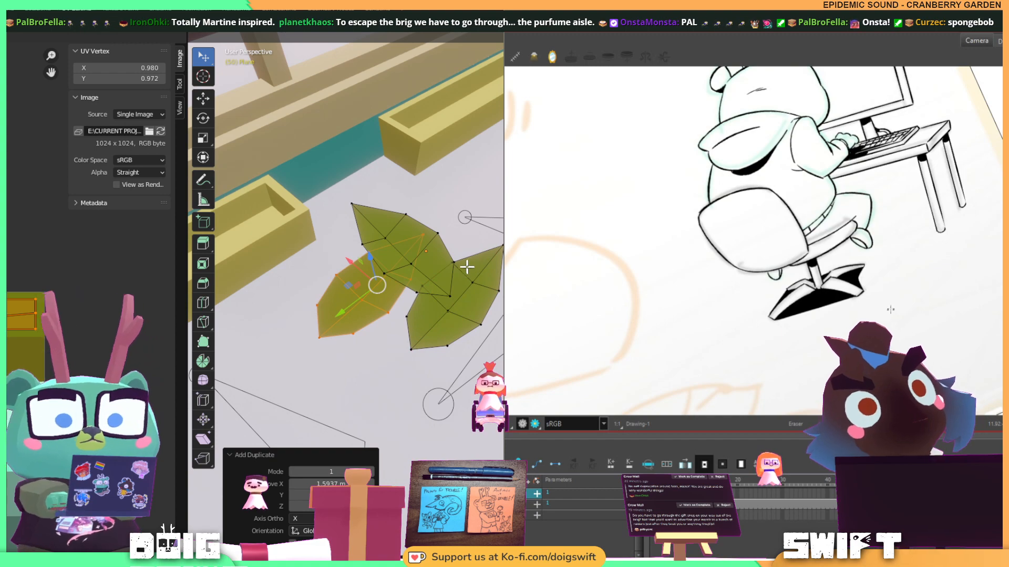
pyautogui.press('r')
pyautogui.press('z')
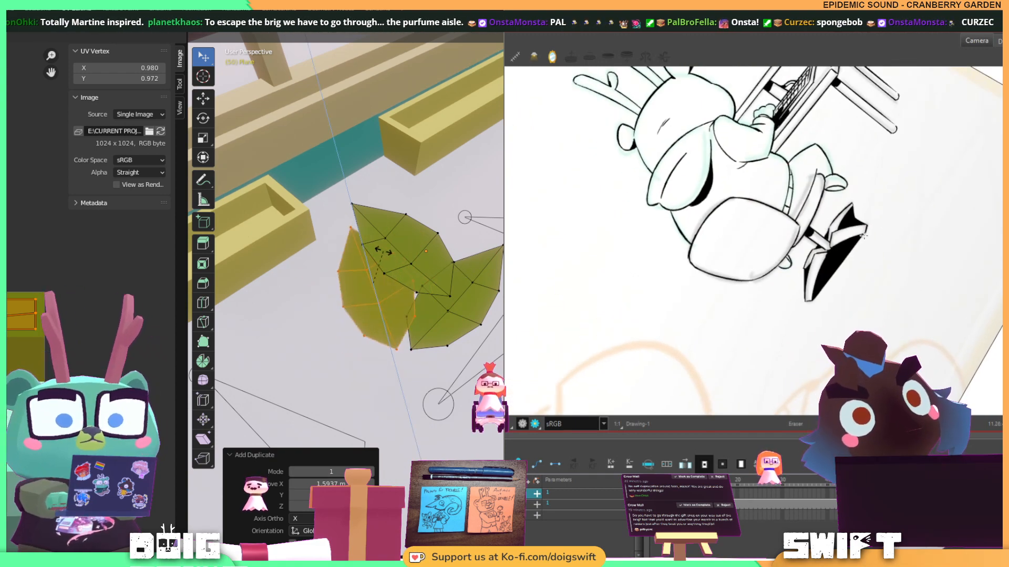
pyautogui.click(382, 252)
# Freely tilt the third leaf with a trackball rotation so that its tip points upward.
pyautogui.moveTo(382, 251); pyautogui.dragTo(471, 223, button='middle')
pyautogui.moveTo(405, 250)
pyautogui.mouseDown(button='middle')
pyautogui.moveTo(426, 307)
pyautogui.moveTo(408, 261)
pyautogui.moveTo(365, 248)
pyautogui.moveTo(263, 295)
pyautogui.moveTo(338, 282)
pyautogui.moveTo(427, 228)
pyautogui.moveTo(382, 265)
pyautogui.mouseUp(button='middle')
pyautogui.press('r')
pyautogui.press('r')
pyautogui.click(420, 300)
# Move the third leaf so its base lies near the other leaves' bases, and lower it slightly along Z.
pyautogui.press('g')
pyautogui.click(367, 239)
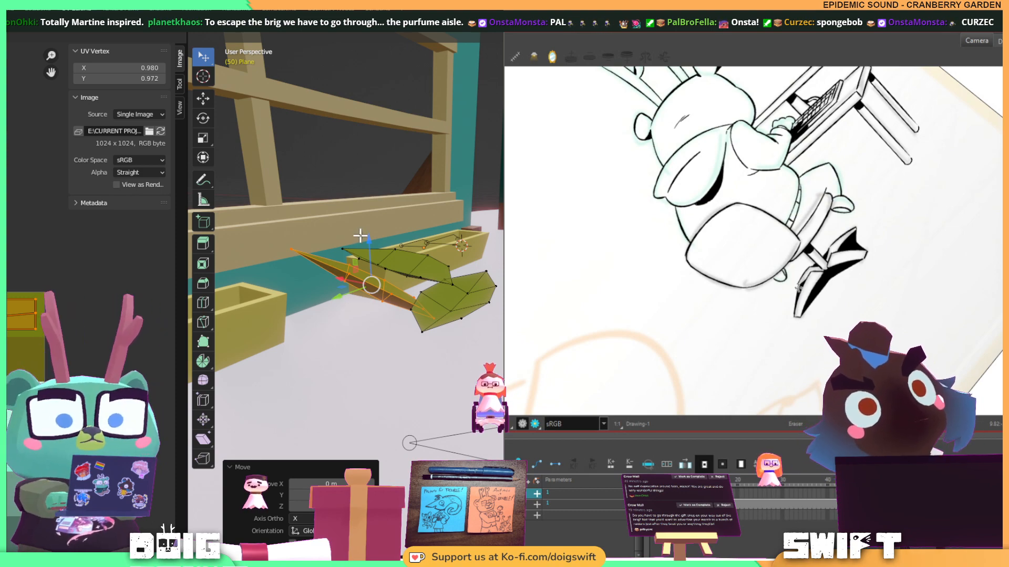
pyautogui.moveTo(368, 241); pyautogui.dragTo(404, 259, button='middle')
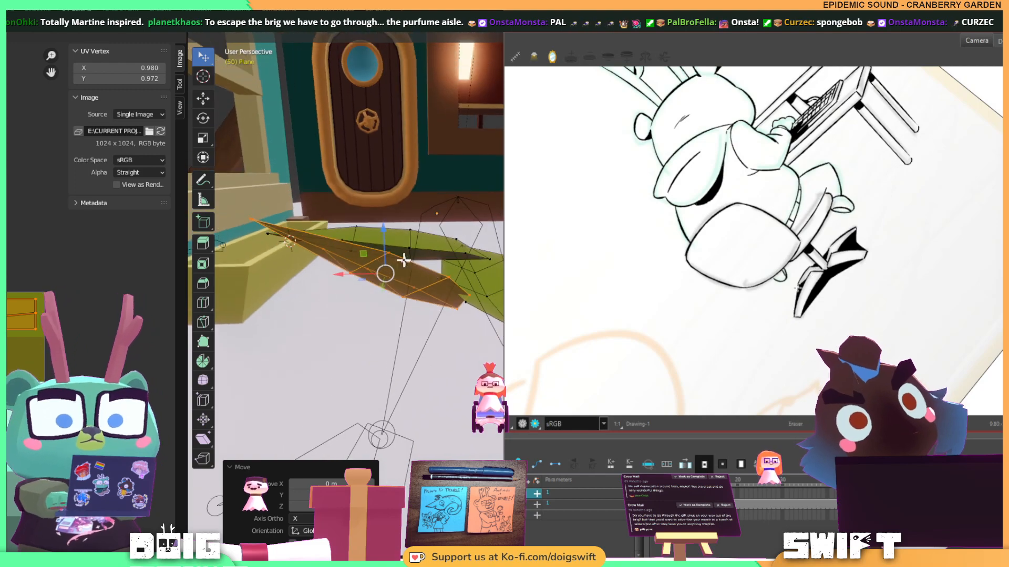
pyautogui.moveTo(383, 235); pyautogui.dragTo(378, 249)
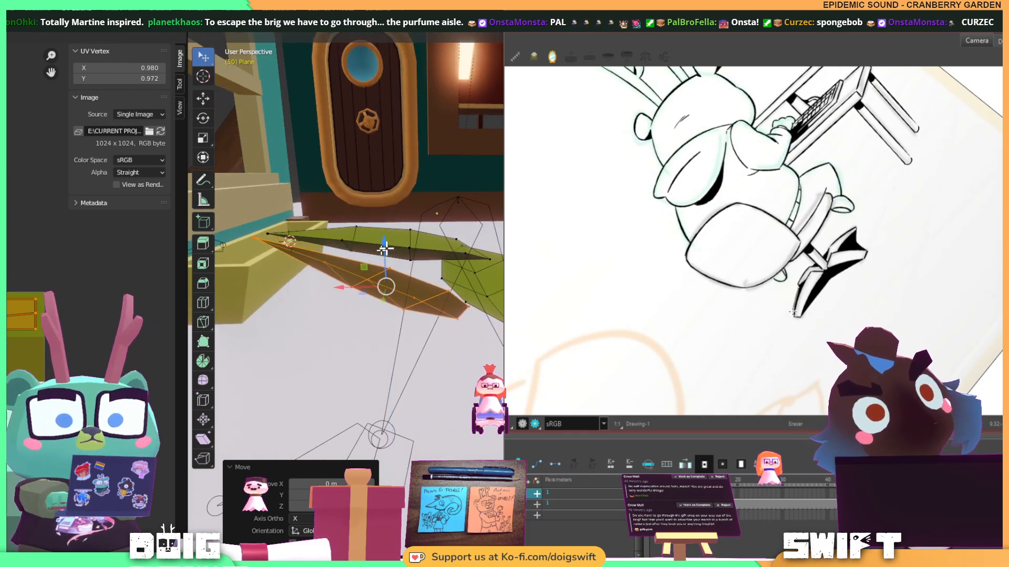
pyautogui.moveTo(385, 249); pyautogui.dragTo(366, 267, button='middle')
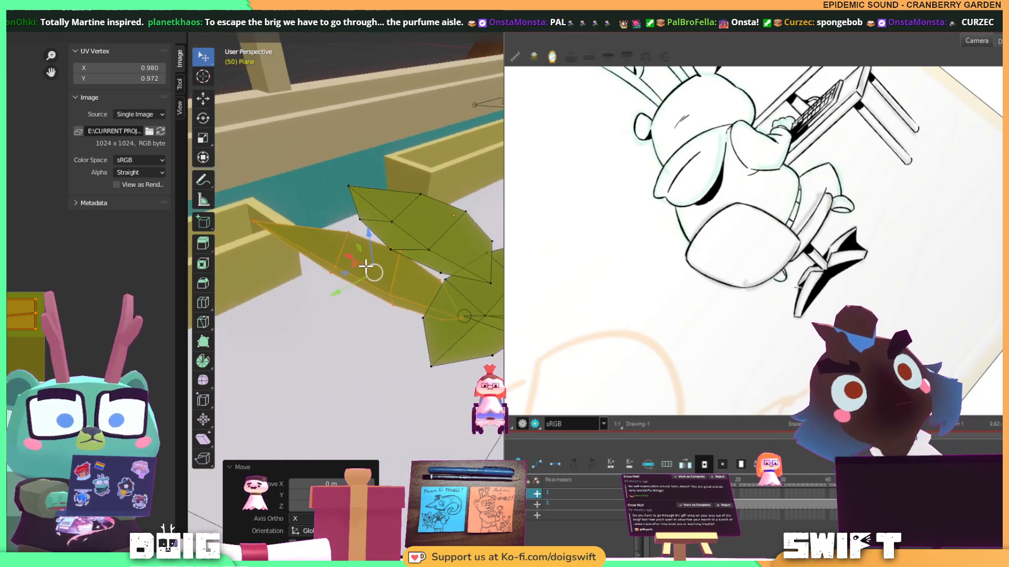
# Select all linked geometry of the original leaf, tilt it upward with a trackball rotation and raise it along Z.
pyautogui.click(465, 212)
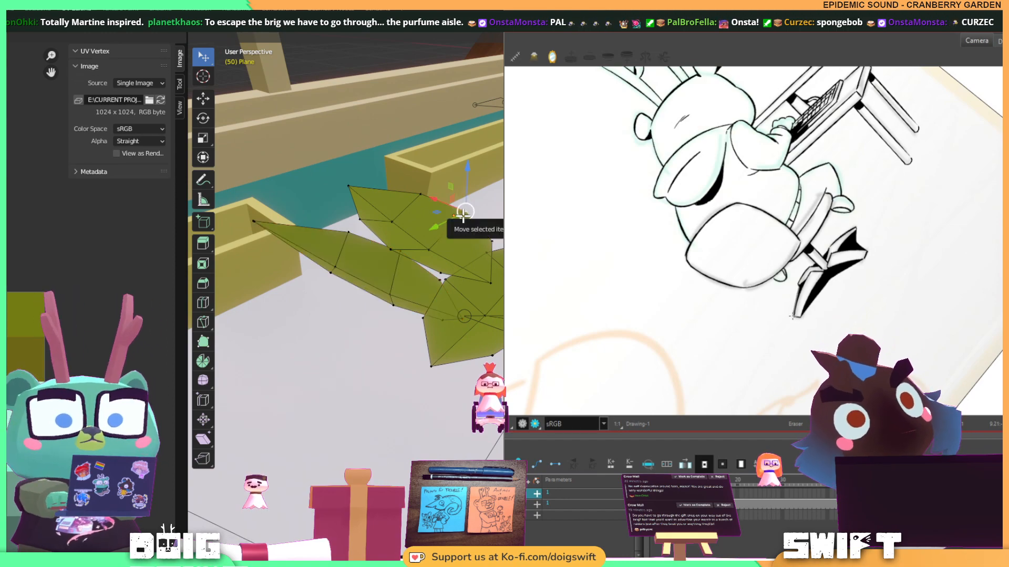
pyautogui.hotkey('ctrl', 'l')
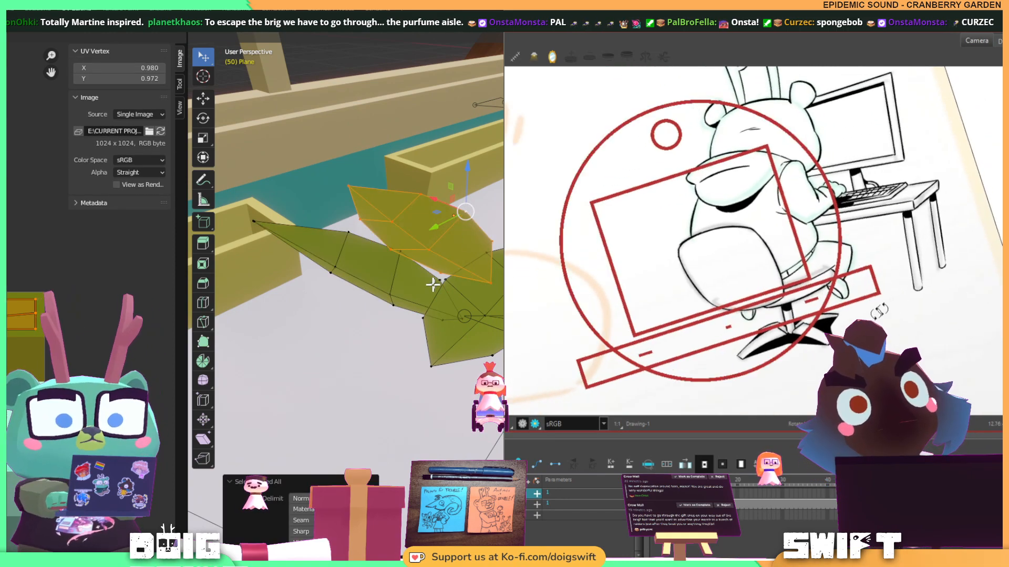
pyautogui.moveTo(432, 284); pyautogui.dragTo(446, 252, button='middle')
pyautogui.press('r')
pyautogui.press('r')
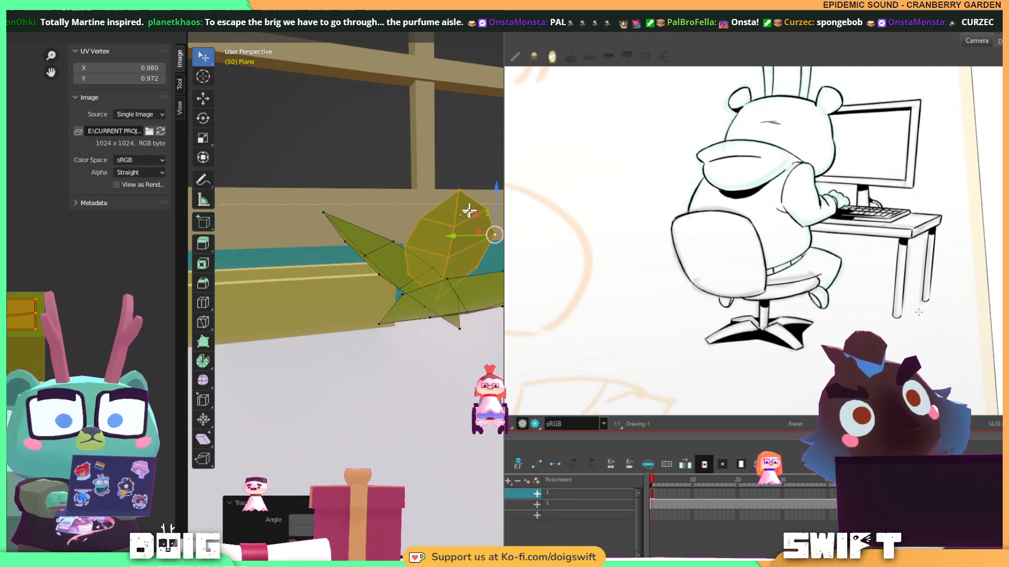
pyautogui.moveTo(498, 192)
pyautogui.mouseDown()
pyautogui.moveTo(497, 162)
pyautogui.moveTo(496, 182)
pyautogui.mouseUp()
# Nudge the original leaf along Y and X to bring its base toward the third leaf's base, then clear the selection.
pyautogui.moveTo(473, 189); pyautogui.dragTo(446, 259, button='middle')
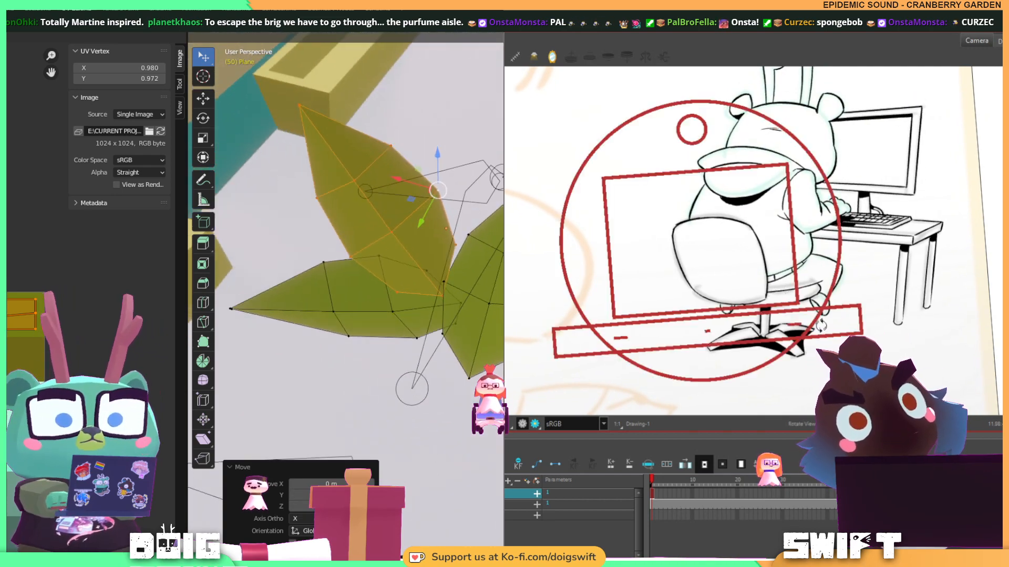
pyautogui.moveTo(434, 219); pyautogui.dragTo(434, 279, button='middle')
pyautogui.moveTo(434, 279)
pyautogui.mouseDown()
pyautogui.moveTo(427, 266)
pyautogui.moveTo(431, 274)
pyautogui.mouseUp()
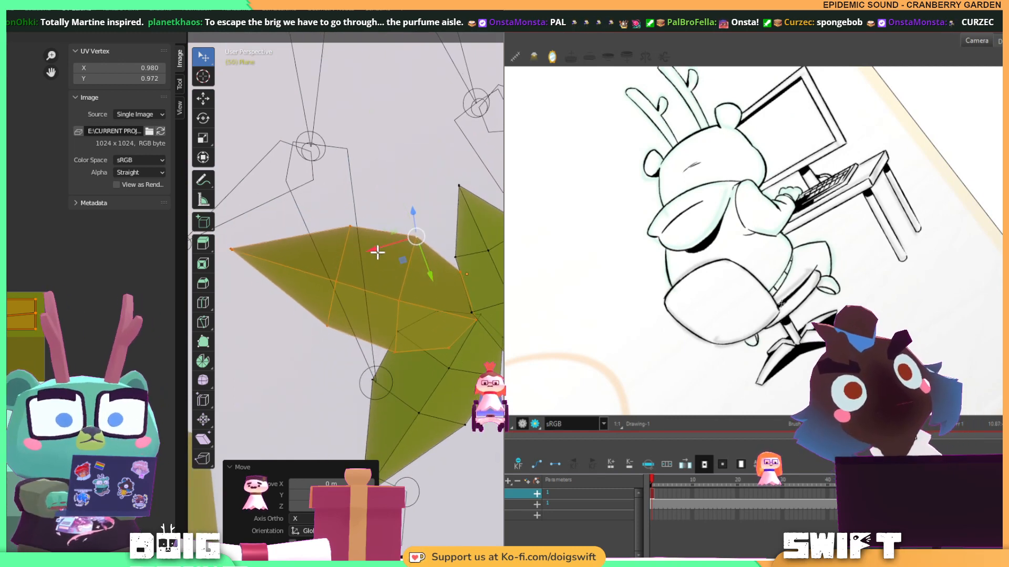
pyautogui.moveTo(377, 253); pyautogui.dragTo(373, 248)
pyautogui.moveTo(444, 301); pyautogui.dragTo(400, 241, button='middle')
pyautogui.hotkey('alt', 'a')
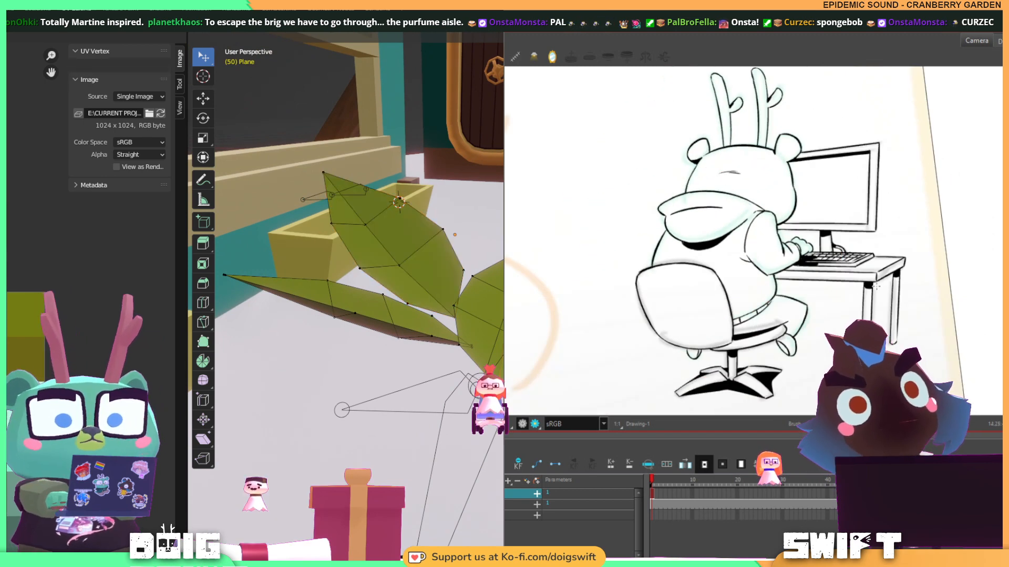
# Select all linked geometry of the second leaf and rotate it about the X axis to tilt it upward.
pyautogui.click(456, 306)
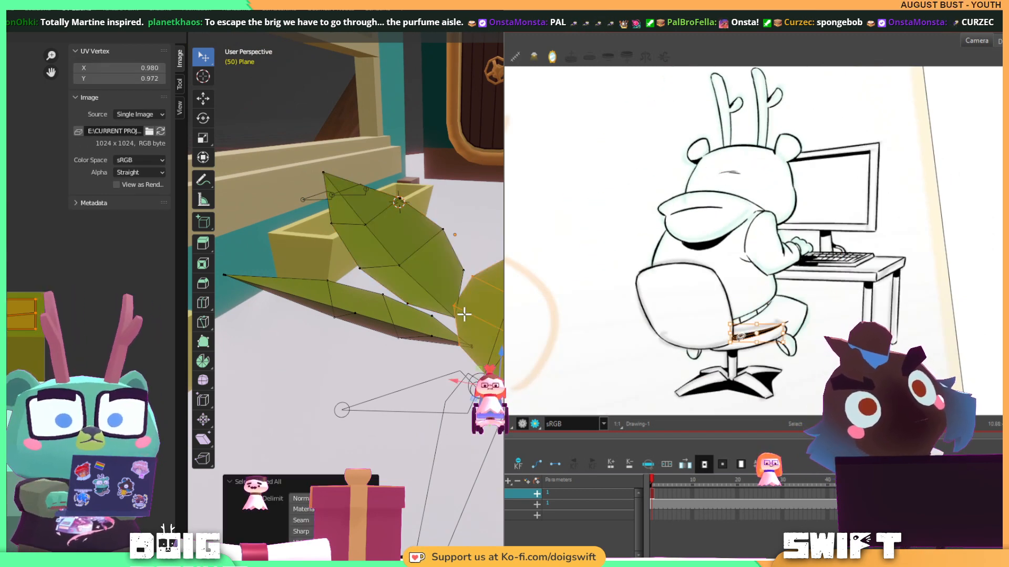
pyautogui.hotkey('ctrl', 'l')
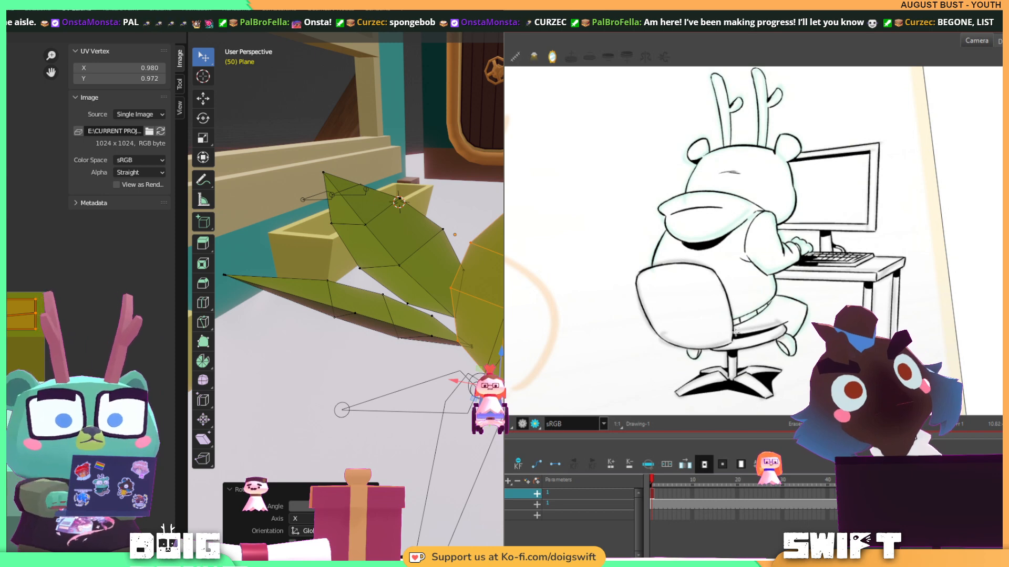
pyautogui.moveTo(500, 326); pyautogui.dragTo(453, 330, button='middle')
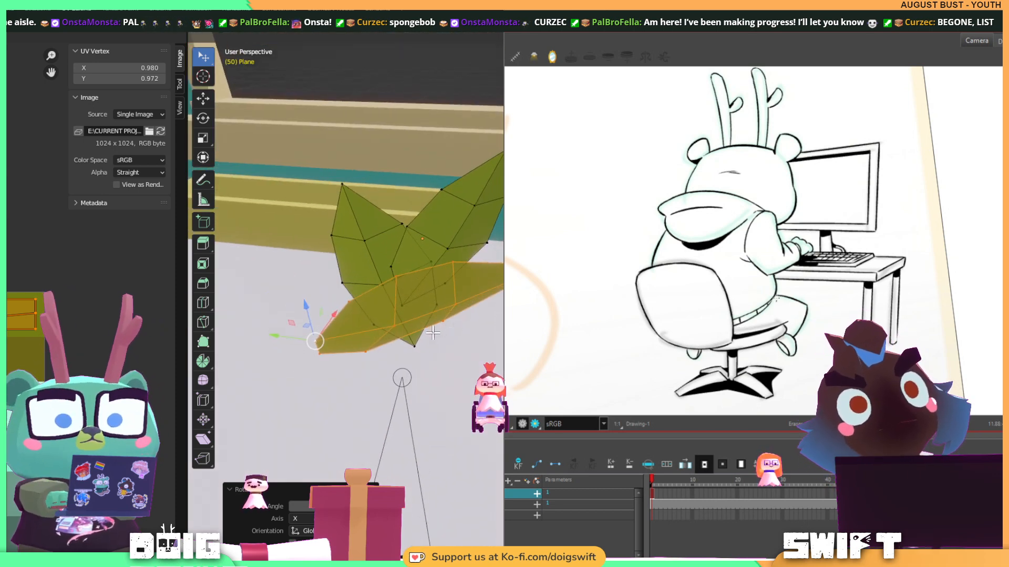
pyautogui.keyDown('ctrl'); pyautogui.keyDown('alt'); pyautogui.moveTo(735, 331); pyautogui.dragTo(798, 276); pyautogui.keyUp('alt'); pyautogui.keyUp('ctrl')
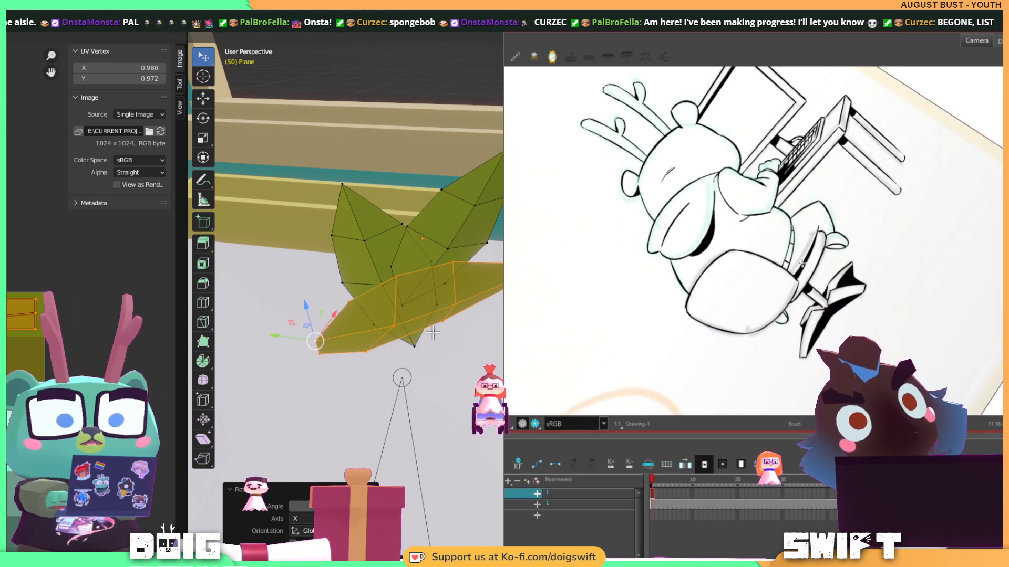
pyautogui.moveTo(848, 226)
pyautogui.keyDown('ctrl'); pyautogui.keyDown('alt'); pyautogui.mouseDown()
pyautogui.moveTo(867, 299)
pyautogui.moveTo(898, 216)
pyautogui.mouseUp(); pyautogui.keyUp('alt'); pyautogui.keyUp('ctrl')
# Move the second leaf along Y and X to bring its base next to the other two leaves.
pyautogui.moveTo(274, 338); pyautogui.dragTo(388, 379)
pyautogui.moveTo(388, 378); pyautogui.dragTo(501, 356, button='middle')
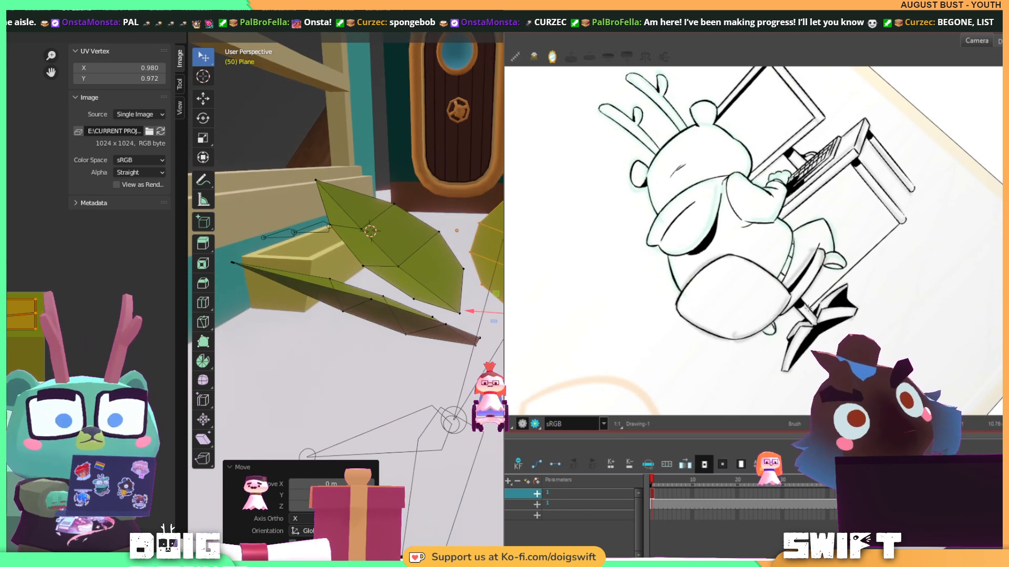
pyautogui.moveTo(476, 309); pyautogui.dragTo(436, 308)
pyautogui.moveTo(482, 284); pyautogui.dragTo(389, 325, button='middle')
pyautogui.moveTo(404, 333); pyautogui.dragTo(380, 334)
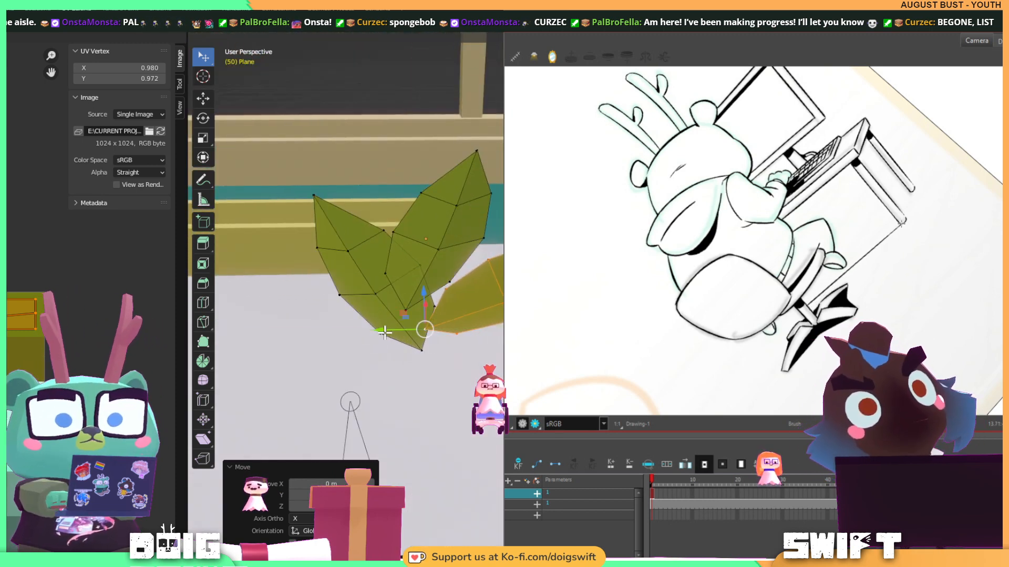
# Adjust the second leaf's height along Z and nudge it along Y so its base meets the other leaves' bases.
pyautogui.moveTo(385, 331); pyautogui.dragTo(407, 299, button='middle')
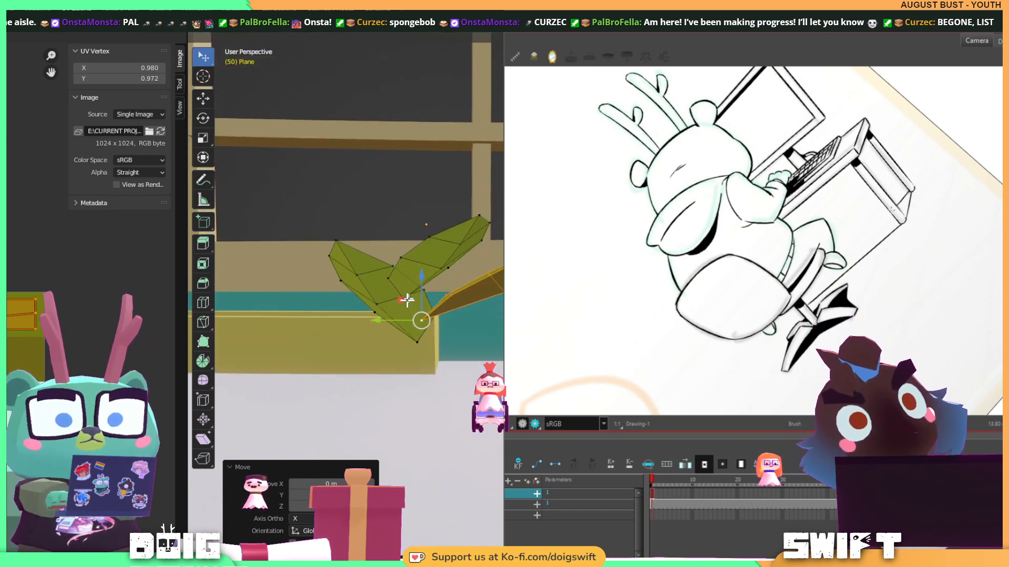
pyautogui.press('g')
pyautogui.press('z')
pyautogui.moveTo(384, 315); pyautogui.dragTo(377, 315)
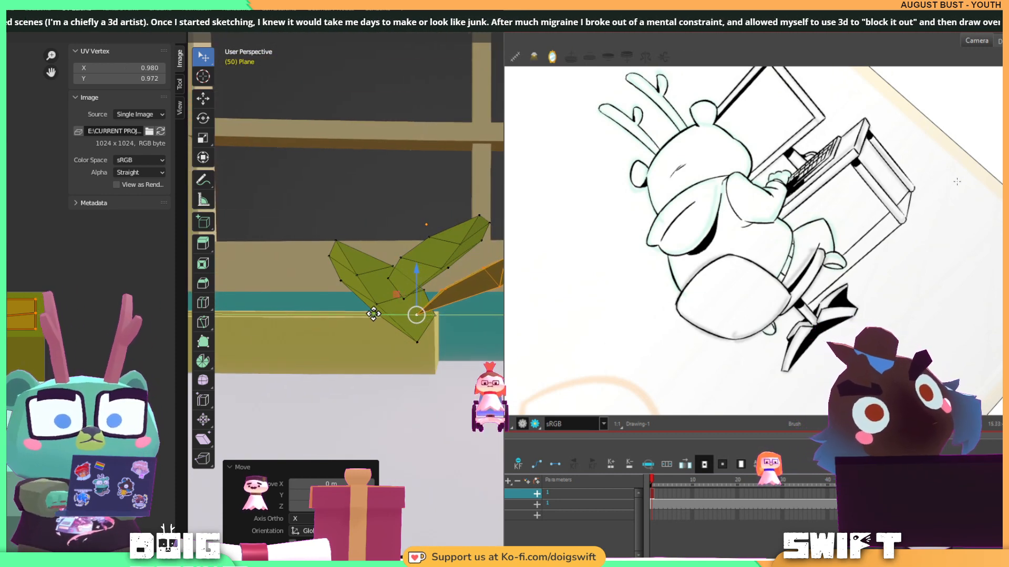
pyautogui.click(417, 269)
pyautogui.moveTo(417, 269); pyautogui.dragTo(428, 356, button='middle')
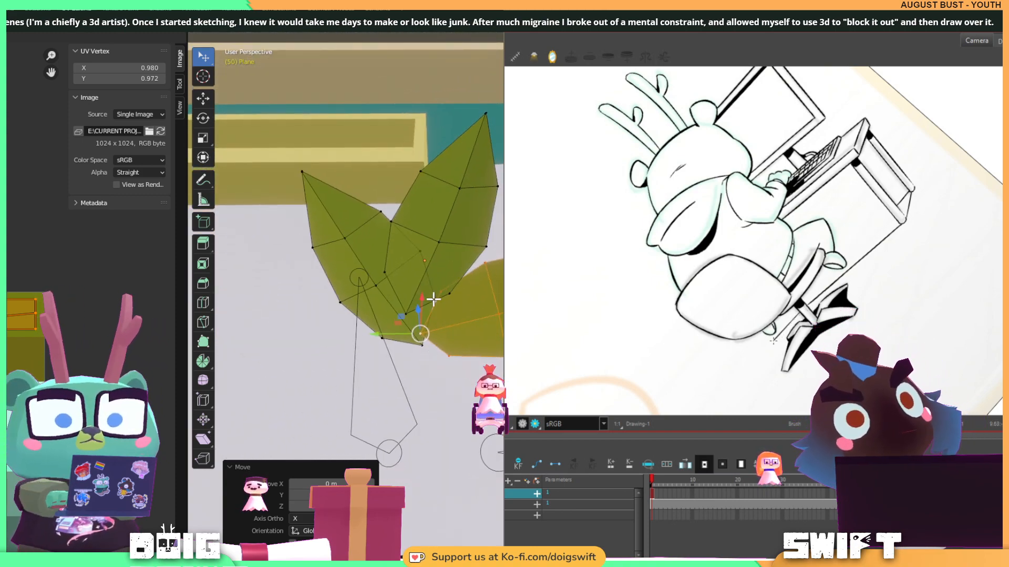
# Duplicate the second leaf, rotate the copy about the Z axis into the cluster's open front side, and nudge it toward the center.
pyautogui.moveTo(432, 299); pyautogui.dragTo(457, 358, button='middle')
pyautogui.keyDown('ctrl'); pyautogui.keyDown('alt'); pyautogui.moveTo(931, 257); pyautogui.dragTo(928, 241); pyautogui.keyUp('alt'); pyautogui.keyUp('ctrl')
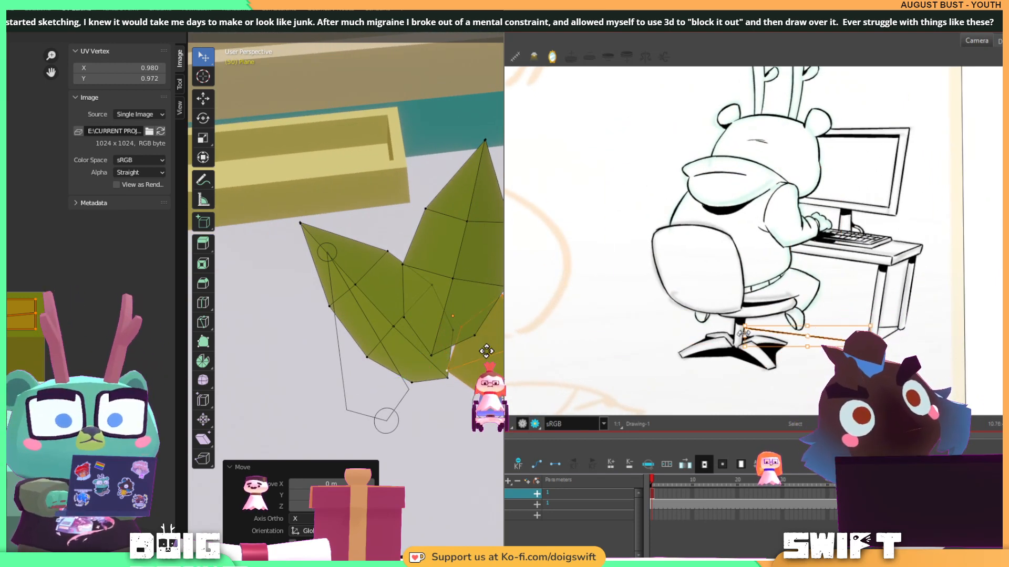
pyautogui.press('z')
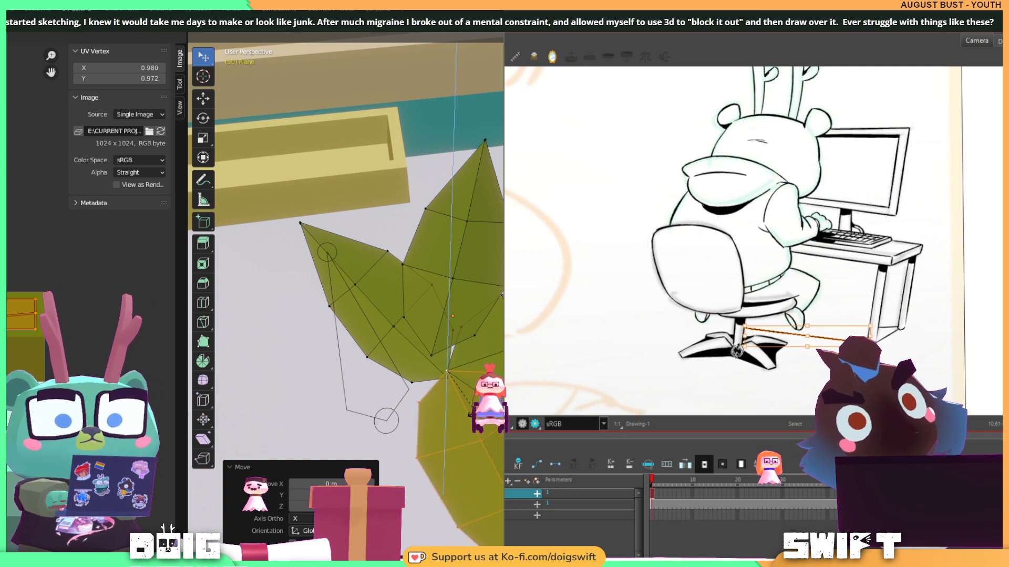
pyautogui.click(469, 415)
pyautogui.moveTo(469, 415)
pyautogui.mouseDown(button='middle')
pyautogui.moveTo(481, 363)
pyautogui.moveTo(495, 413)
pyautogui.mouseUp(button='middle')
pyautogui.click(807, 365)
pyautogui.moveTo(438, 387); pyautogui.dragTo(432, 391)
pyautogui.keyDown('ctrl'); pyautogui.keyDown('alt'); pyautogui.moveTo(878, 367); pyautogui.dragTo(920, 241); pyautogui.keyUp('alt'); pyautogui.keyUp('ctrl')
pyautogui.moveTo(432, 391); pyautogui.dragTo(381, 286, button='middle')
pyautogui.click(844, 255)
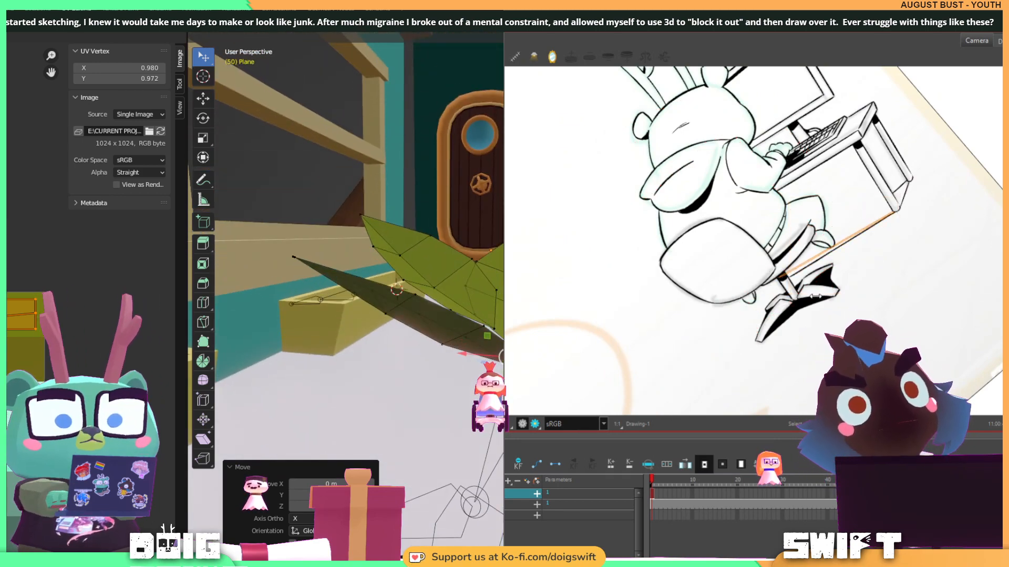
# Duplicate the fourth leaf, rotate the copy about the Z axis to form a fifth leaf, and nudge it into place.
pyautogui.moveTo(380, 287); pyautogui.dragTo(428, 376, button='middle')
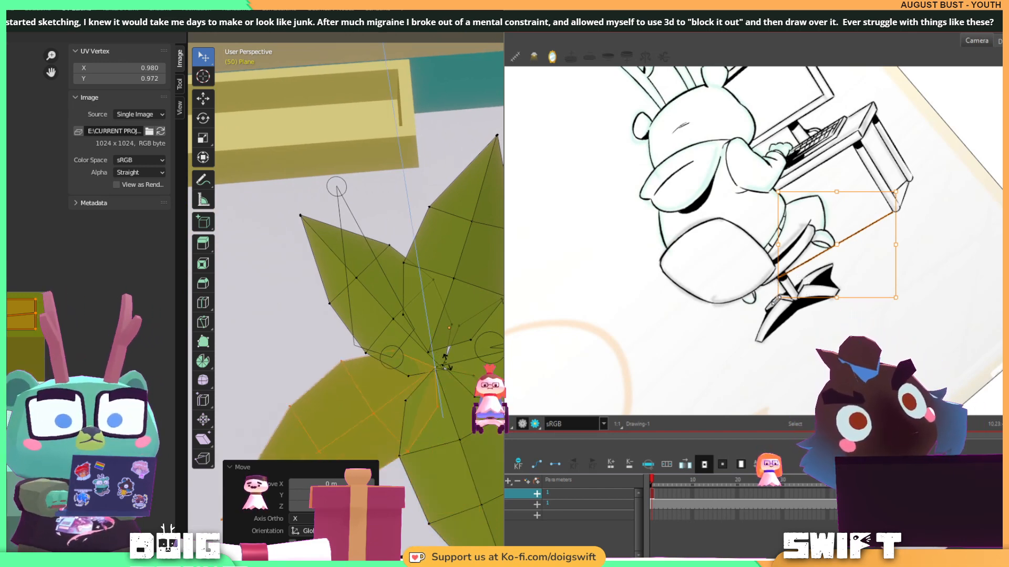
pyautogui.click(453, 358)
pyautogui.moveTo(453, 358); pyautogui.dragTo(500, 273, button='middle')
pyautogui.moveTo(904, 218)
pyautogui.keyDown('ctrl'); pyautogui.keyDown('alt'); pyautogui.mouseDown()
pyautogui.moveTo(913, 241)
pyautogui.moveTo(892, 316)
pyautogui.mouseUp(); pyautogui.keyUp('alt'); pyautogui.keyUp('ctrl')
pyautogui.moveTo(486, 325); pyautogui.dragTo(484, 339)
pyautogui.moveTo(485, 339)
pyautogui.mouseDown(button='middle')
pyautogui.moveTo(496, 361)
pyautogui.moveTo(496, 340)
pyautogui.mouseUp(button='middle')
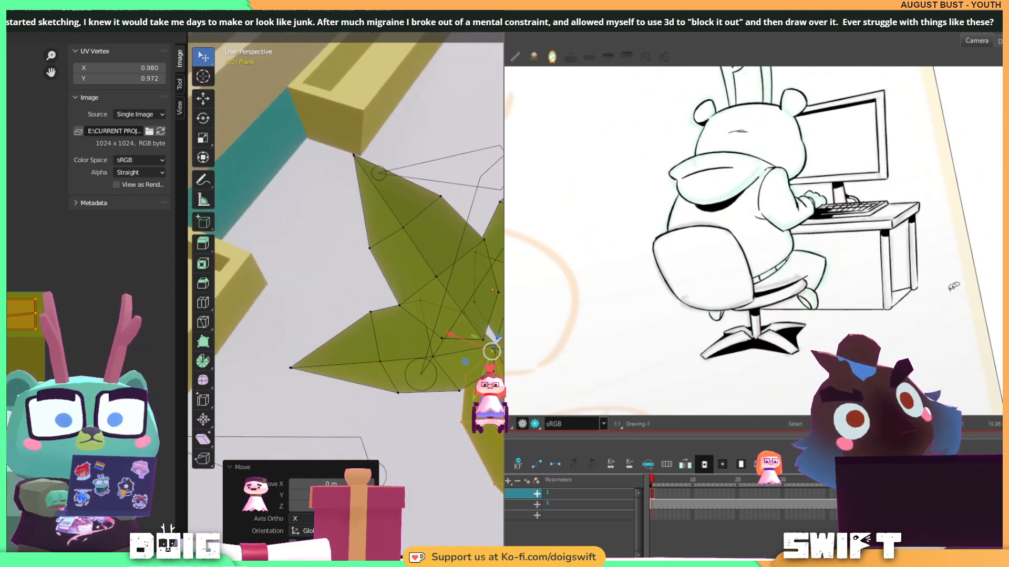
# Switch to the brush in the Drawing-1 canvas and draw a straight horizontal line beneath the desk toward its legs.
pyautogui.hotkey('alt', 'b')
pyautogui.moveTo(950, 286)
pyautogui.keyDown('ctrl'); pyautogui.keyDown('alt'); pyautogui.mouseDown()
pyautogui.moveTo(963, 280)
pyautogui.moveTo(935, 251)
pyautogui.mouseUp(); pyautogui.keyUp('alt'); pyautogui.keyUp('ctrl')
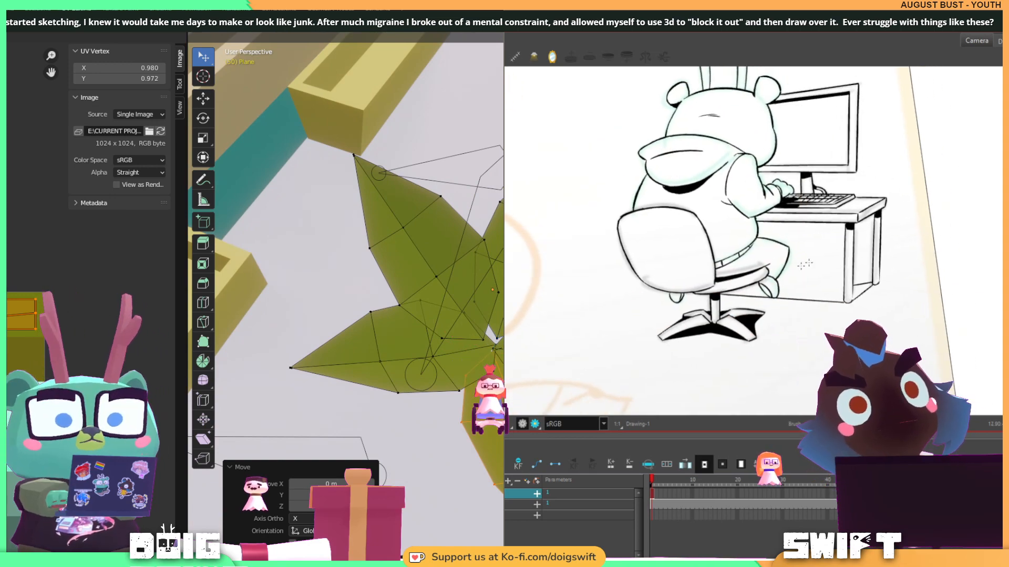
pyautogui.moveTo(781, 274); pyautogui.dragTo(870, 278)
# Rotate the fifth leaf about the Z axis to adjust its spacing in the cluster.
pyautogui.click(495, 341)
pyautogui.moveTo(495, 342); pyautogui.dragTo(492, 317, button='middle')
# Select the new line beneath the desk in the drawing and nudge it slightly into position.
pyautogui.hotkey('alt', 's')
pyautogui.click(826, 276)
pyautogui.moveTo(826, 277); pyautogui.dragTo(826, 278)
pyautogui.moveTo(492, 317); pyautogui.dragTo(495, 326, button='middle')
pyautogui.moveTo(826, 279); pyautogui.dragTo(827, 279)
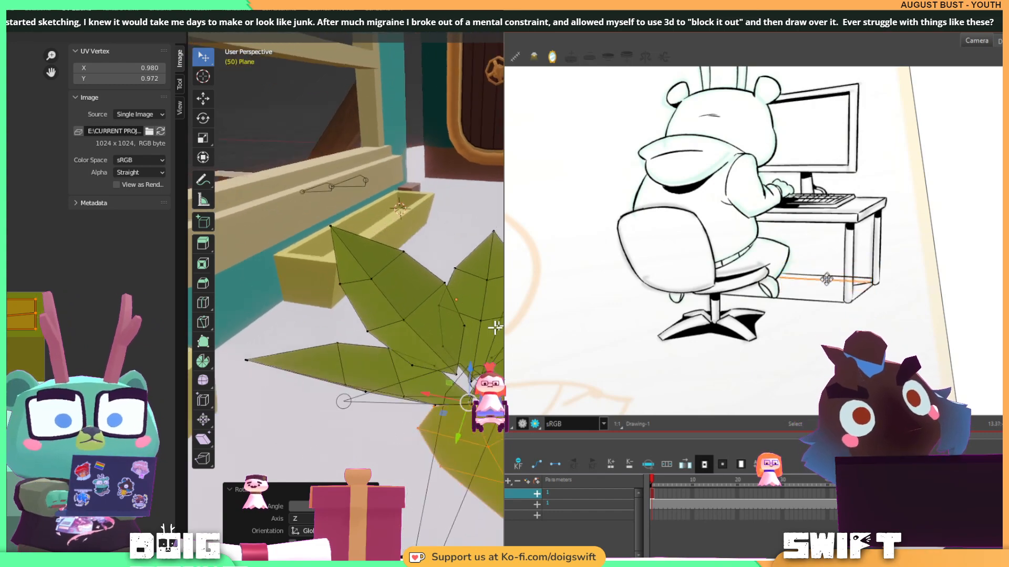
# Select all five leaves of the cluster and scale them down together to suit the planter boxes.
pyautogui.keyDown('shift'); pyautogui.moveTo(496, 326); pyautogui.dragTo(383, 291, button='middle'); pyautogui.keyUp('shift')
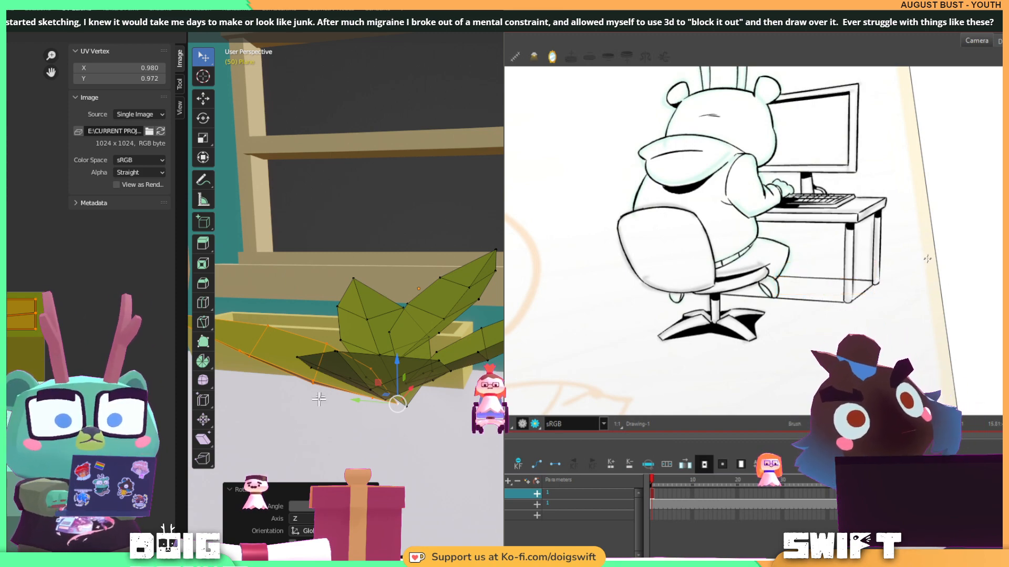
pyautogui.moveTo(318, 399)
pyautogui.mouseDown(button='middle')
pyautogui.moveTo(361, 342)
pyautogui.moveTo(407, 387)
pyautogui.moveTo(436, 387)
pyautogui.moveTo(457, 322)
pyautogui.moveTo(443, 308)
pyautogui.moveTo(450, 293)
pyautogui.moveTo(468, 300)
pyautogui.moveTo(387, 252)
pyautogui.moveTo(385, 164)
pyautogui.moveTo(378, 284)
pyautogui.moveTo(415, 283)
pyautogui.moveTo(442, 304)
pyautogui.mouseUp(button='middle')
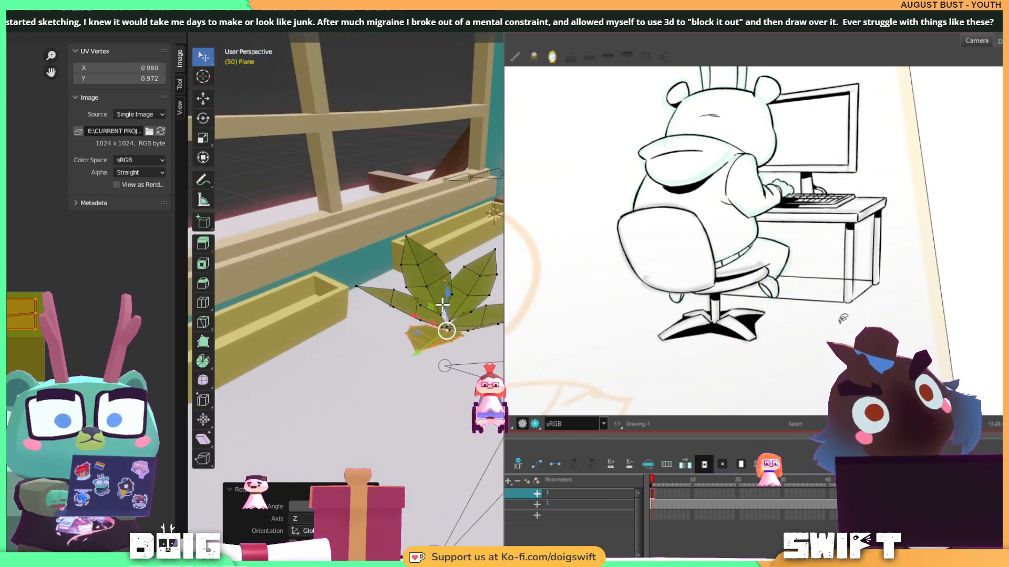
pyautogui.moveTo(469, 267); pyautogui.dragTo(496, 281, button='middle')
pyautogui.press('c')
pyautogui.click(418, 299)
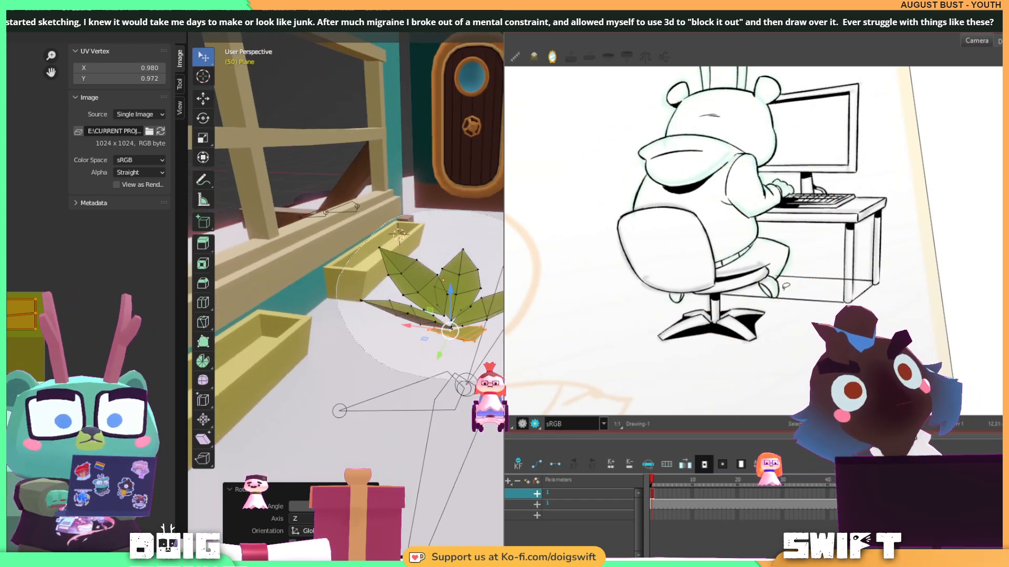
pyautogui.press('Escape')
pyautogui.click(777, 286)
pyautogui.press('s')
pyautogui.click(476, 314)
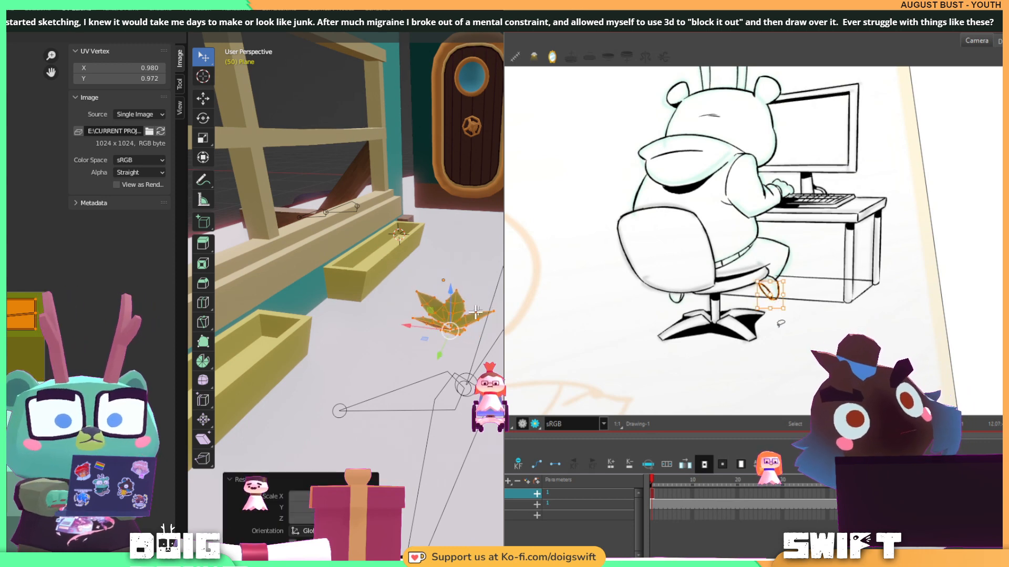
# Leave mesh editing, reveal the whole scene and move the plant about 6.5 m along X, plus Y and Z, to the planter's near end.
pyautogui.moveTo(476, 313); pyautogui.dragTo(451, 344, button='middle')
pyautogui.click(805, 281)
pyautogui.press('Tab')
pyautogui.hotkey('alt', 'b')
pyautogui.keyDown('shift'); pyautogui.moveTo(419, 304); pyautogui.dragTo(488, 289, button='middle'); pyautogui.keyUp('shift')
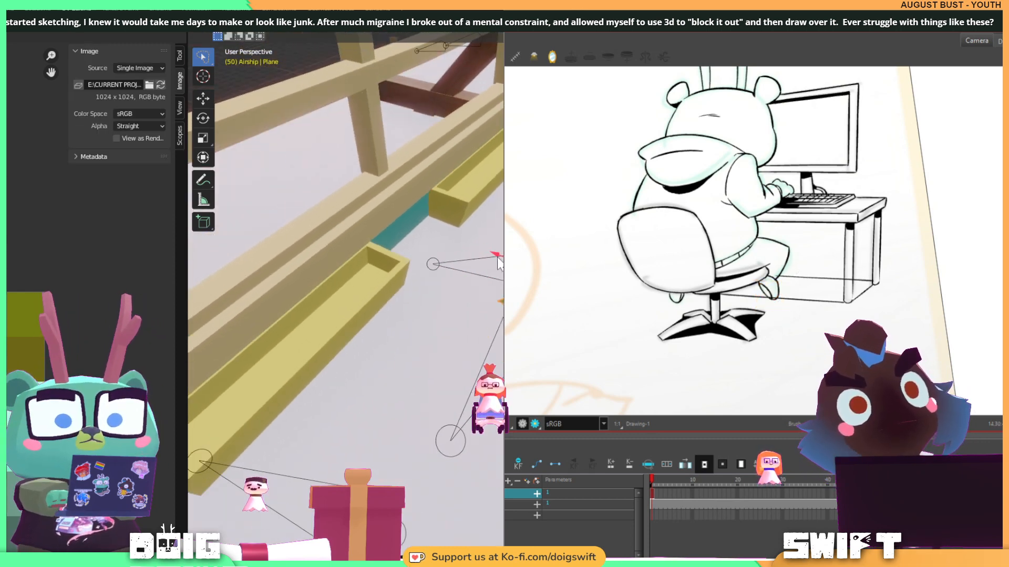
pyautogui.moveTo(494, 256)
pyautogui.mouseDown()
pyautogui.moveTo(303, 210)
pyautogui.moveTo(321, 236)
pyautogui.mouseUp()
pyautogui.moveTo(322, 237)
pyautogui.mouseDown(button='middle')
pyautogui.moveTo(444, 245)
pyautogui.moveTo(398, 200)
pyautogui.mouseUp(button='middle')
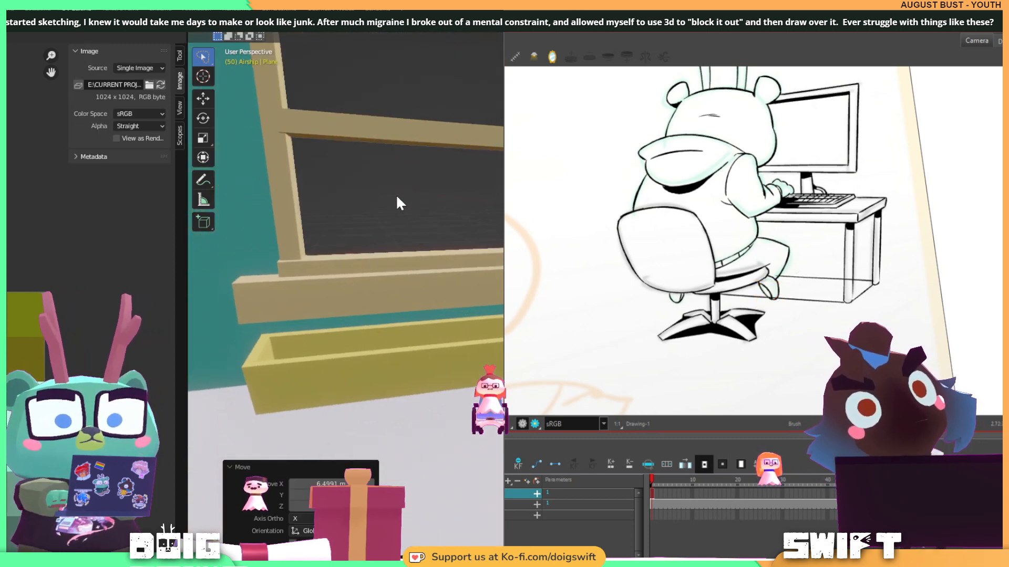
pyautogui.moveTo(502, 281); pyautogui.dragTo(256, 309)
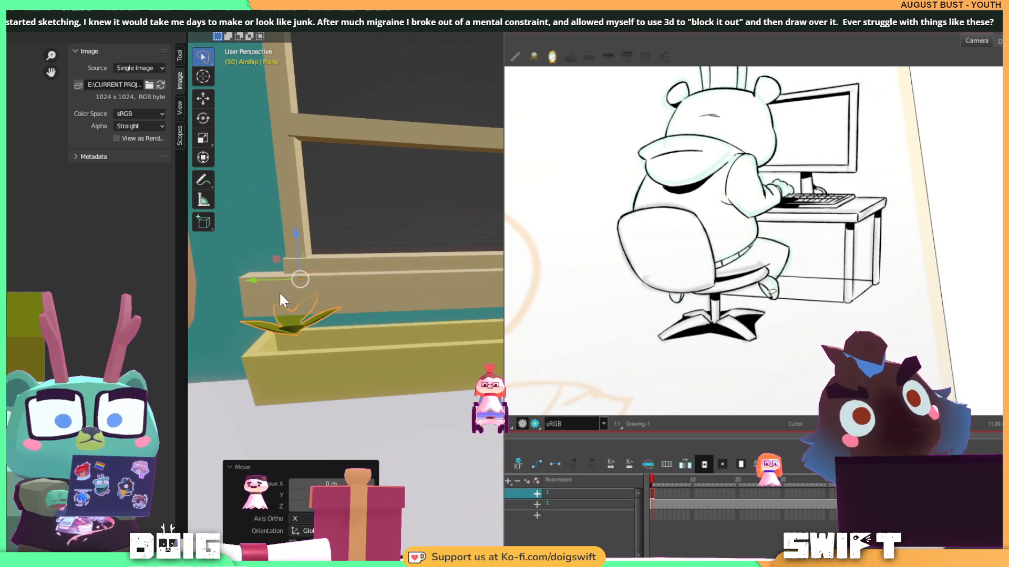
pyautogui.moveTo(296, 239); pyautogui.dragTo(293, 257)
# Rotate the plant about the Y axis, shift it about 0.88 m along X over the planter box and raise it slightly.
pyautogui.moveTo(293, 257); pyautogui.dragTo(423, 351, button='middle')
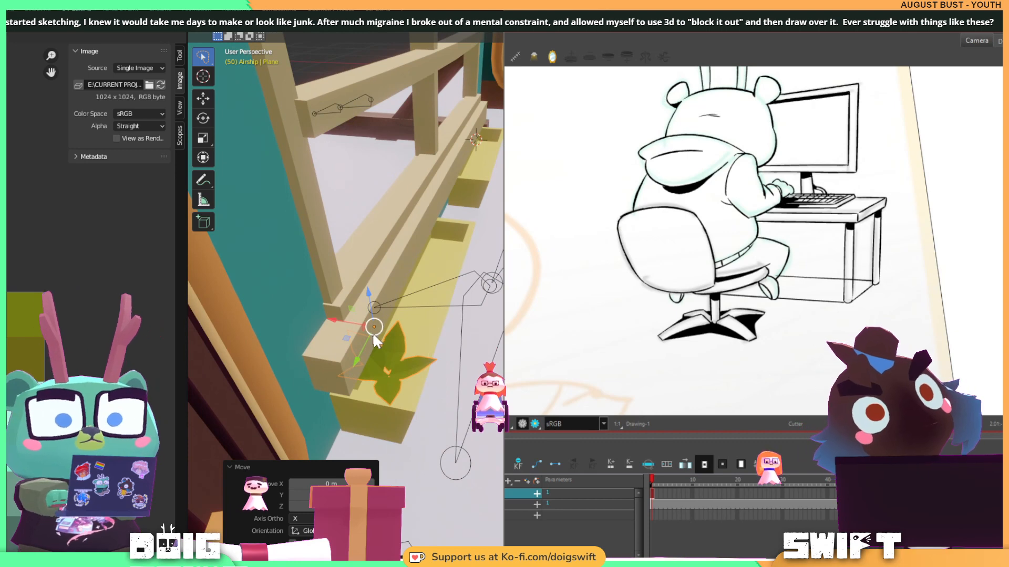
pyautogui.press('r')
pyautogui.press('y')
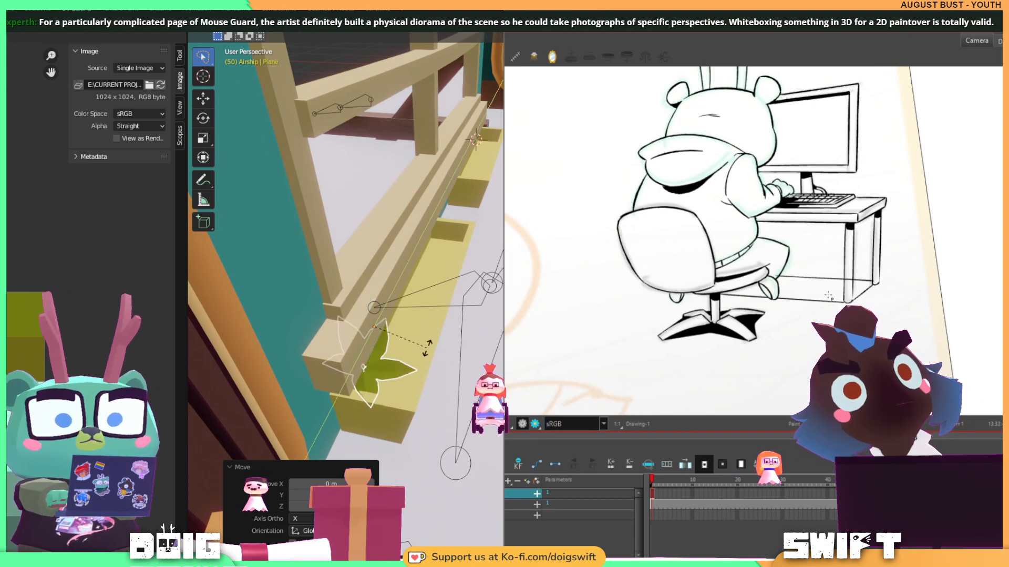
pyautogui.click(366, 347)
pyautogui.moveTo(332, 325); pyautogui.dragTo(364, 326)
pyautogui.moveTo(364, 326); pyautogui.dragTo(379, 269, button='middle')
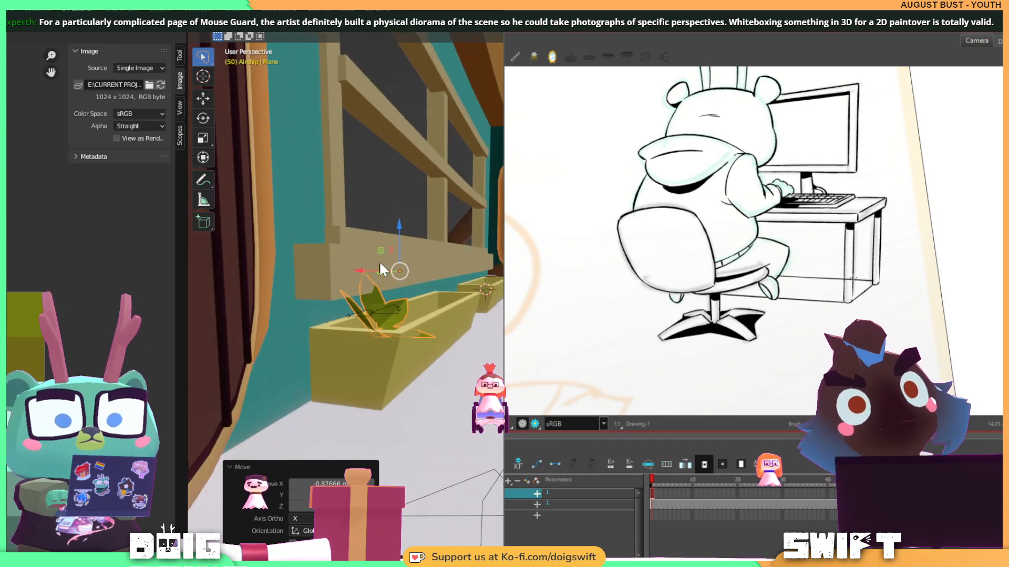
pyautogui.moveTo(398, 235); pyautogui.dragTo(399, 221)
pyautogui.press('KP_Decimal')
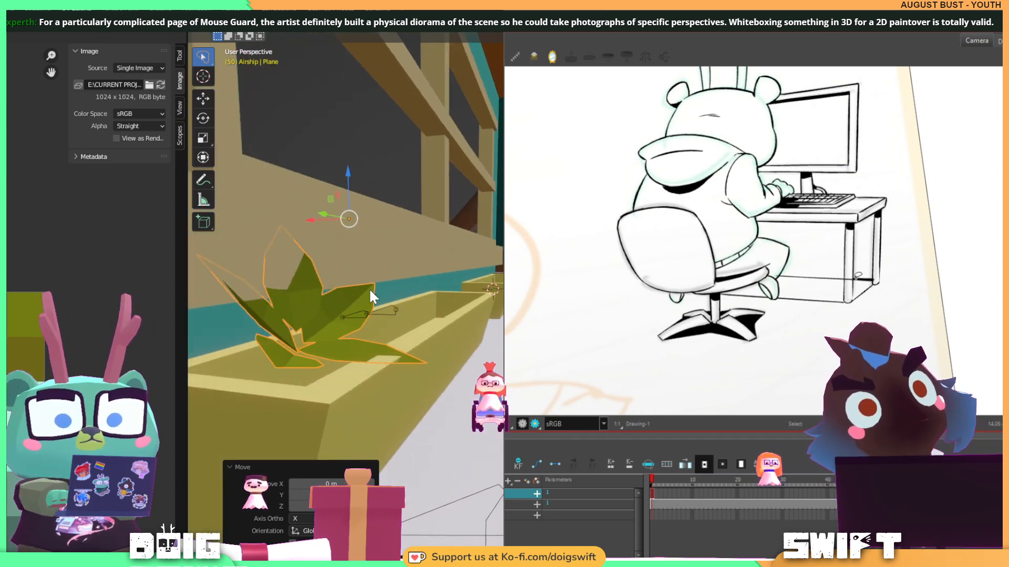
# Rotate the plant slightly about the Y axis to refine its tilt above the planter box.
pyautogui.moveTo(369, 288); pyautogui.dragTo(338, 250, button='middle')
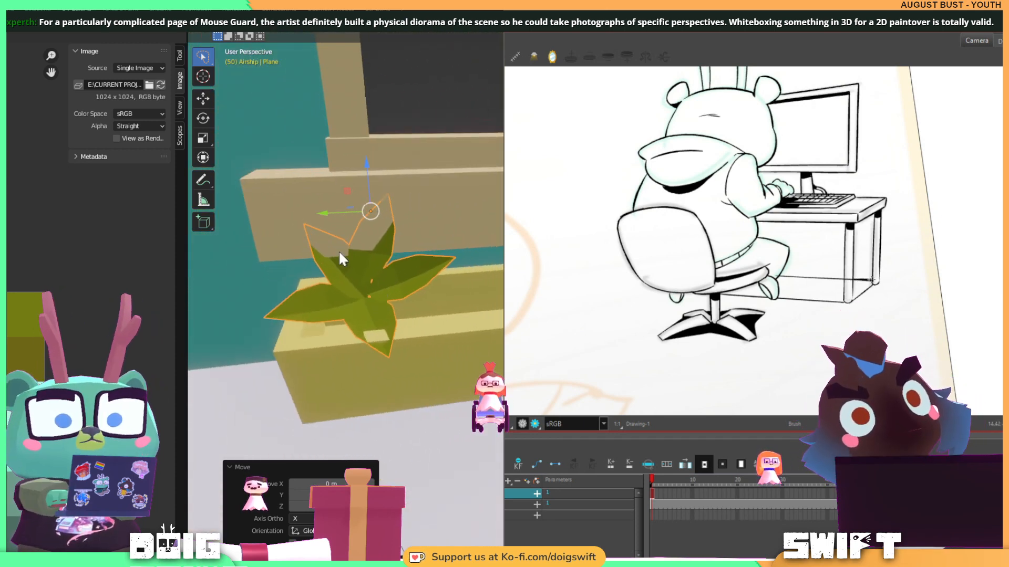
pyautogui.moveTo(320, 216); pyautogui.dragTo(343, 258, button='middle')
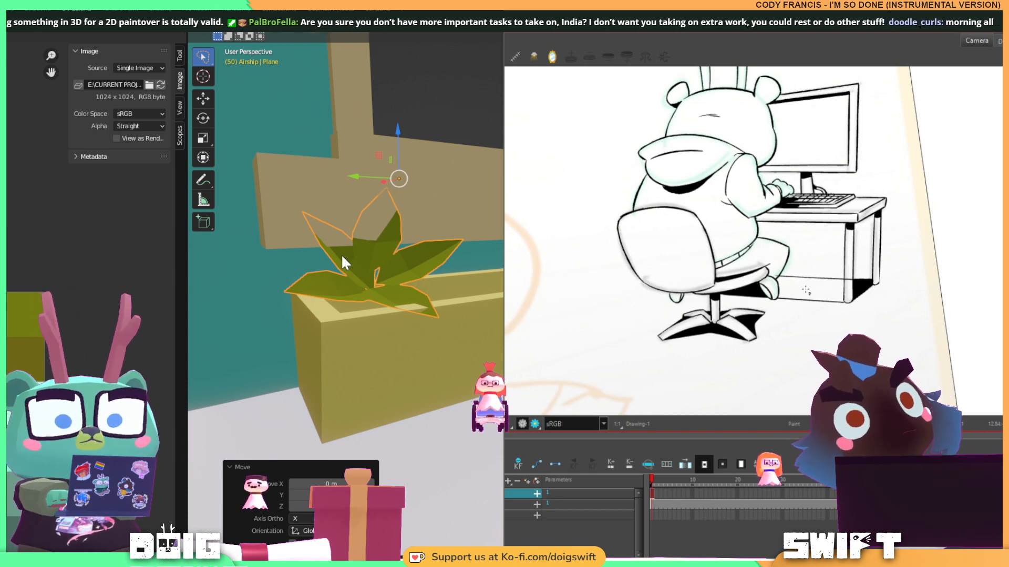
pyautogui.press('r')
pyautogui.press('y')
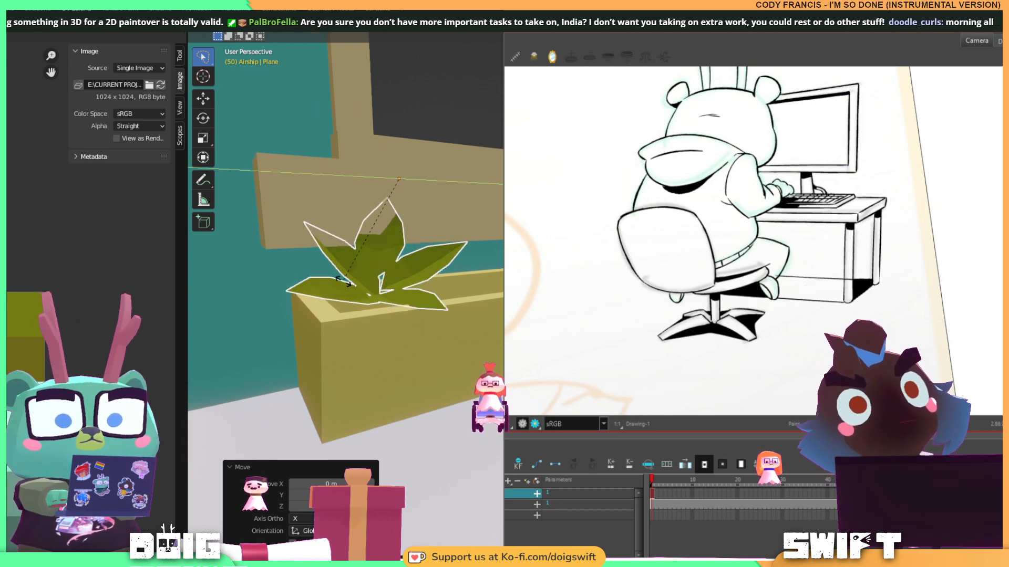
pyautogui.click(360, 311)
# Select the planter boxes and move them about 0.43 m along the X axis, away from the wall.
pyautogui.moveTo(358, 311); pyautogui.dragTo(420, 360, button='middle')
pyautogui.click(382, 365)
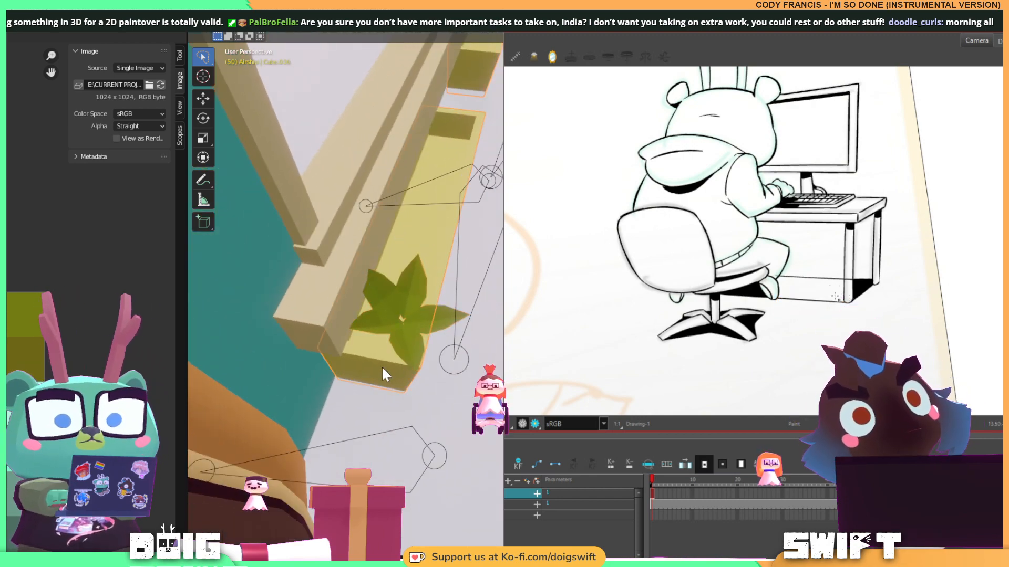
pyautogui.press('KP_Decimal')
pyautogui.moveTo(390, 258); pyautogui.dragTo(258, 193, button='middle')
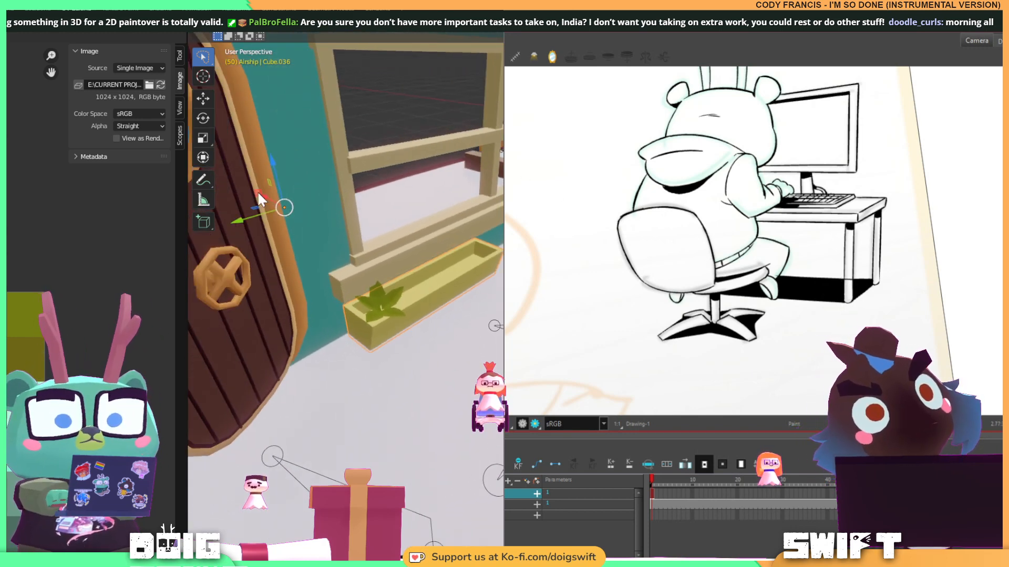
pyautogui.press('g')
pyautogui.press('x')
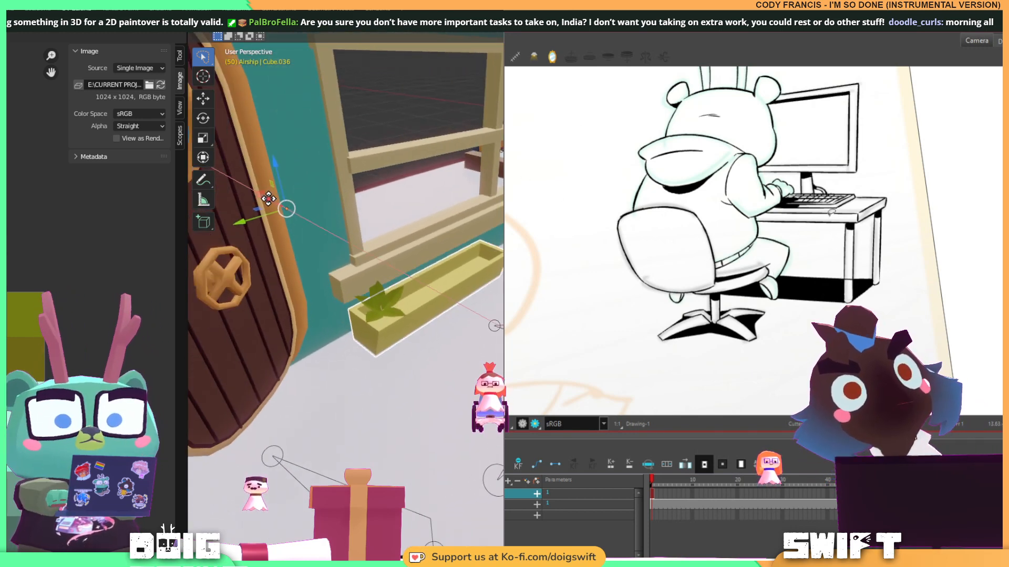
pyautogui.click(268, 197)
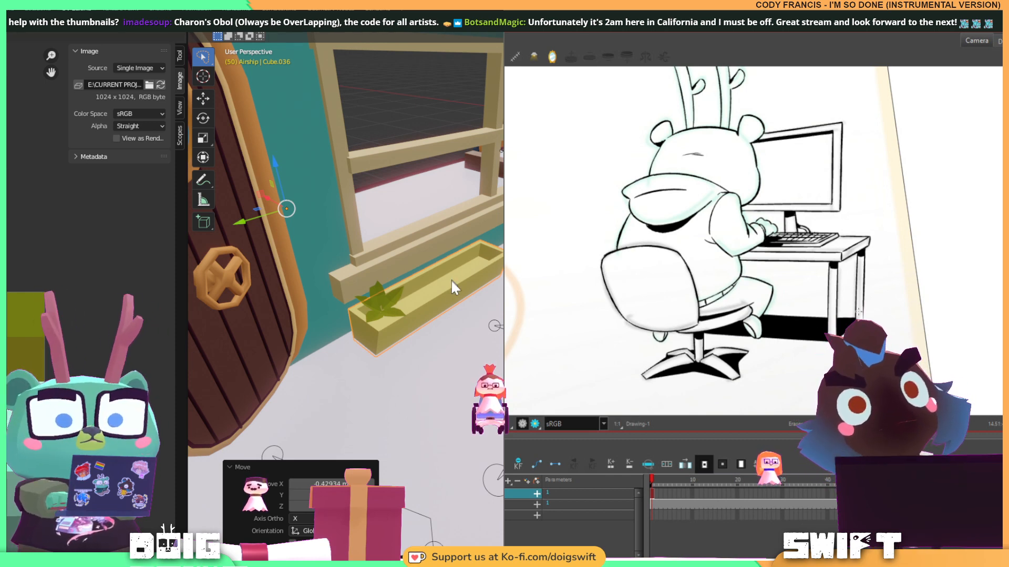
# Shift the planter boxes along the X axis by about 0.41 m to adjust their distance from the wall.
pyautogui.moveTo(451, 280); pyautogui.dragTo(276, 265, button='middle')
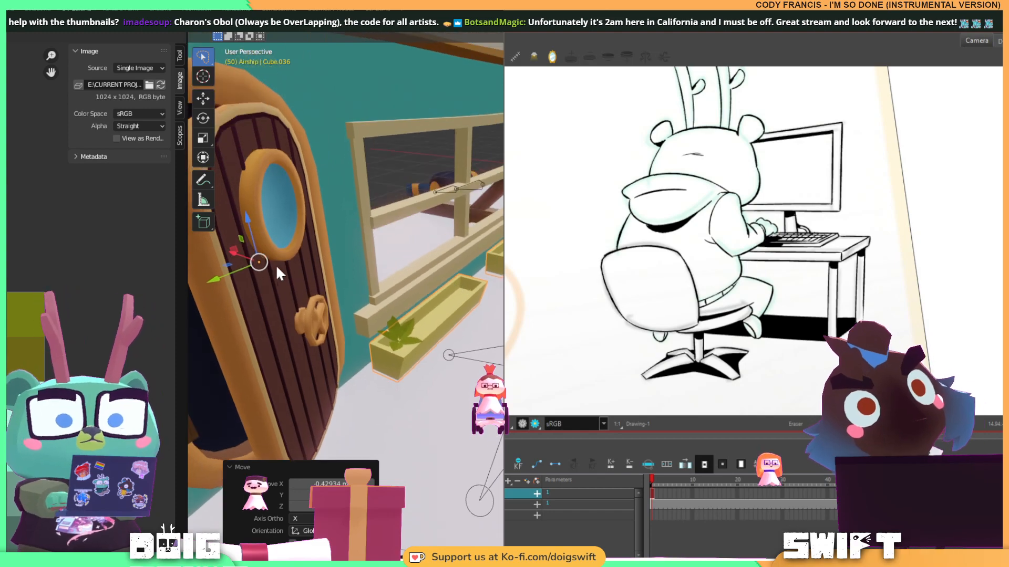
pyautogui.moveTo(231, 253); pyautogui.dragTo(238, 252)
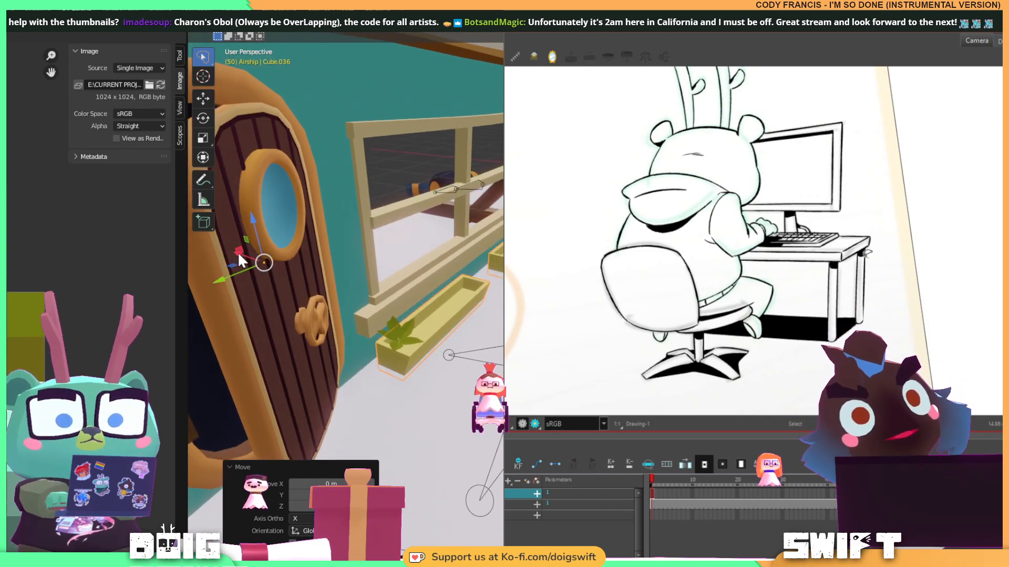
pyautogui.hotkey('ctrl', 'z')
pyautogui.moveTo(287, 262); pyautogui.dragTo(255, 324, button='middle')
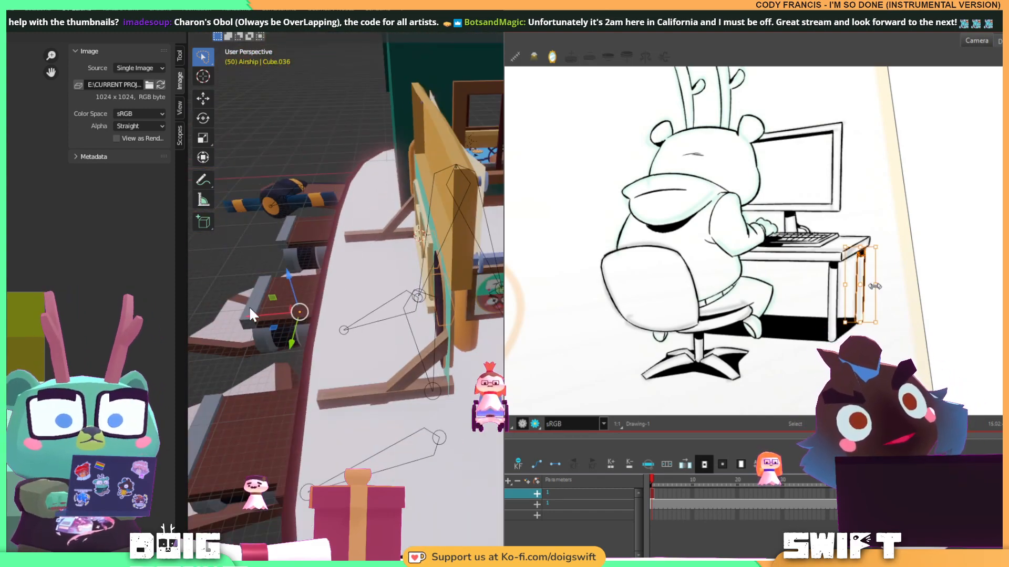
pyautogui.moveTo(253, 319); pyautogui.dragTo(259, 318)
pyautogui.moveTo(263, 315); pyautogui.dragTo(394, 262, button='middle')
# Select the plant, move it about 0.43 m along X over the repositioned planter box and lower it slightly along Z.
pyautogui.scroll(7, 400, 260)
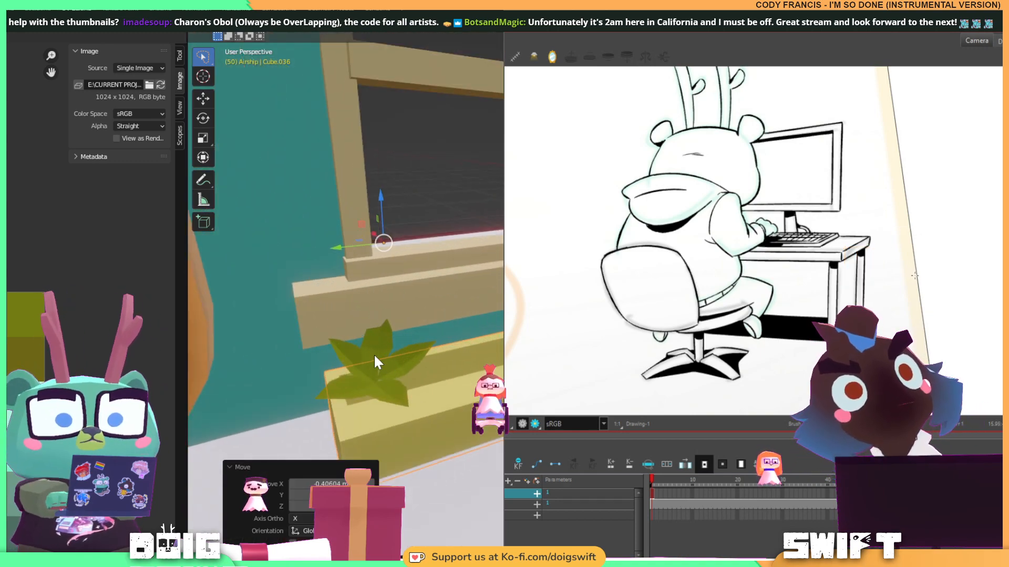
pyautogui.click(374, 355)
pyautogui.moveTo(418, 338); pyautogui.dragTo(469, 305, button='middle')
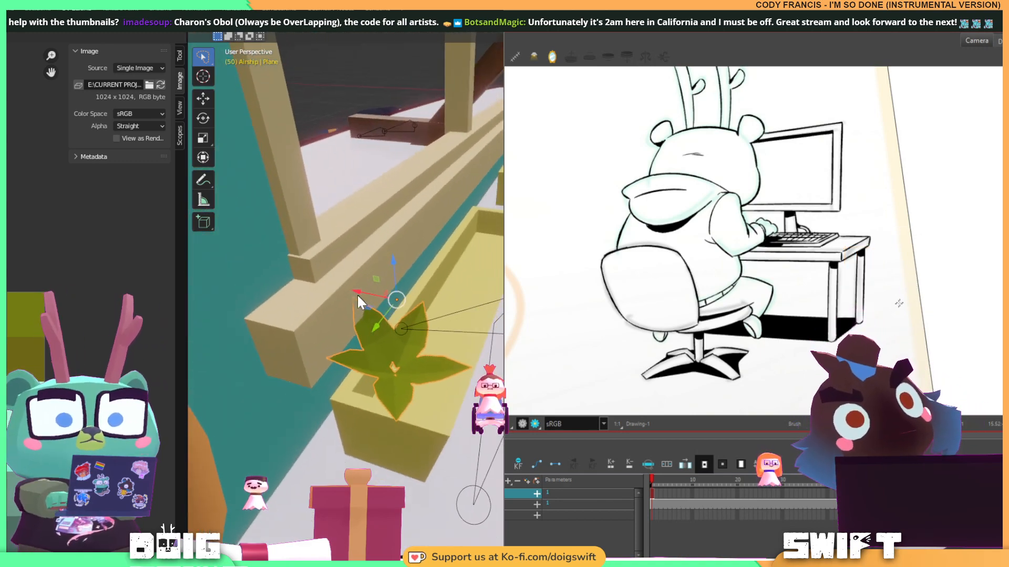
pyautogui.press('g')
pyautogui.moveTo(370, 296); pyautogui.dragTo(384, 297)
pyautogui.moveTo(482, 312); pyautogui.dragTo(393, 209, button='middle')
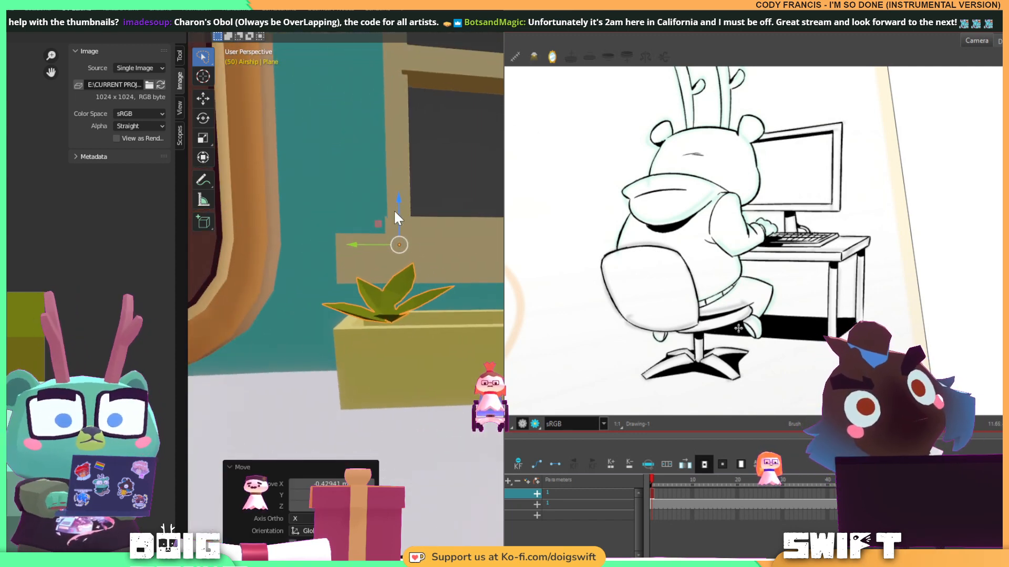
pyautogui.press('g')
pyautogui.press('z')
pyautogui.click(396, 208)
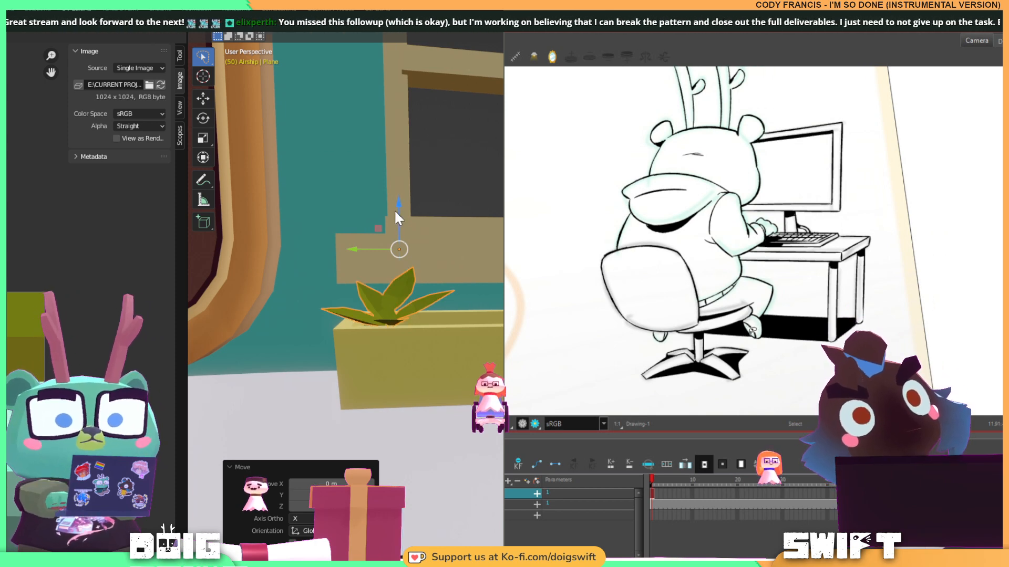
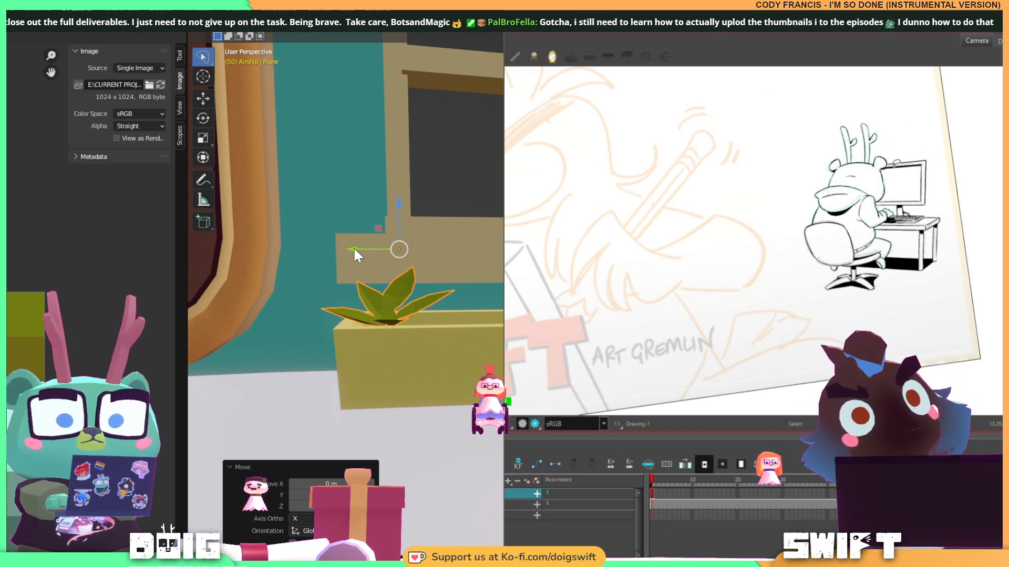
# Fine-tune the plant's seat in the planter box with small moves along the Z and Y axes.
pyautogui.moveTo(356, 268); pyautogui.dragTo(426, 240, button='middle')
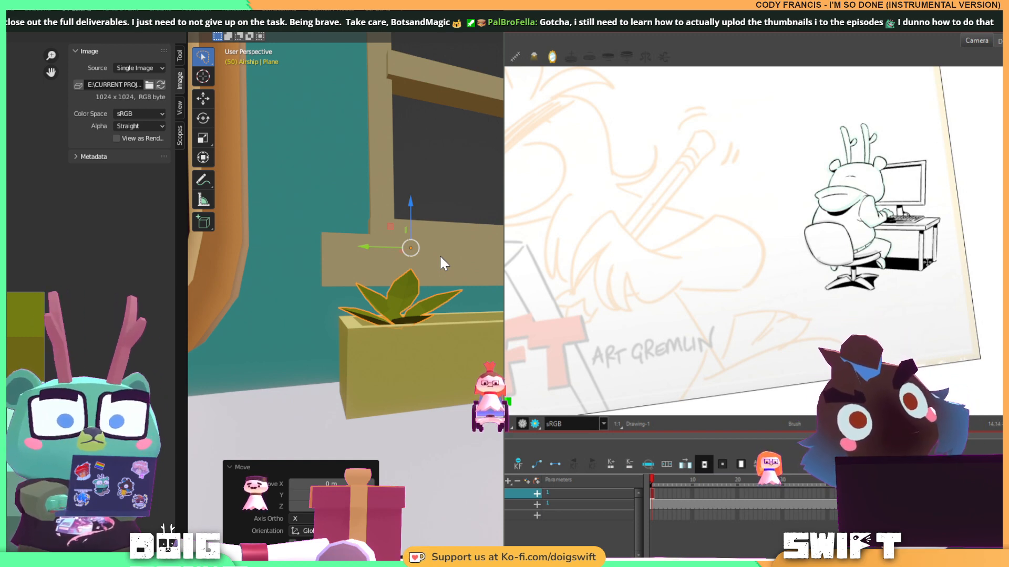
pyautogui.moveTo(407, 203); pyautogui.dragTo(409, 201)
pyautogui.moveTo(483, 261)
pyautogui.mouseDown(button='middle')
pyautogui.moveTo(471, 311)
pyautogui.moveTo(448, 281)
pyautogui.moveTo(446, 244)
pyautogui.mouseUp(button='middle')
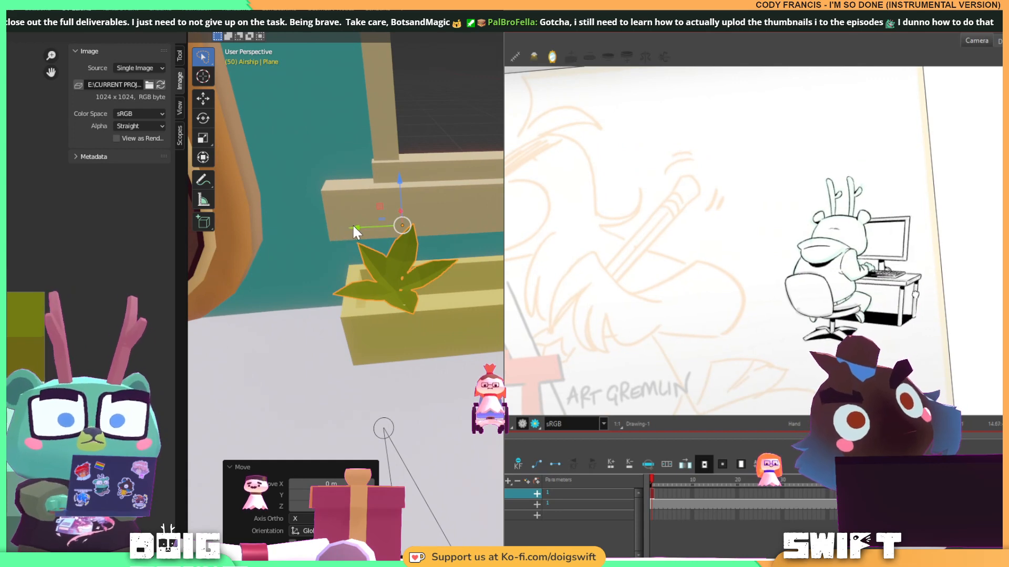
pyautogui.moveTo(352, 225); pyautogui.dragTo(353, 226)
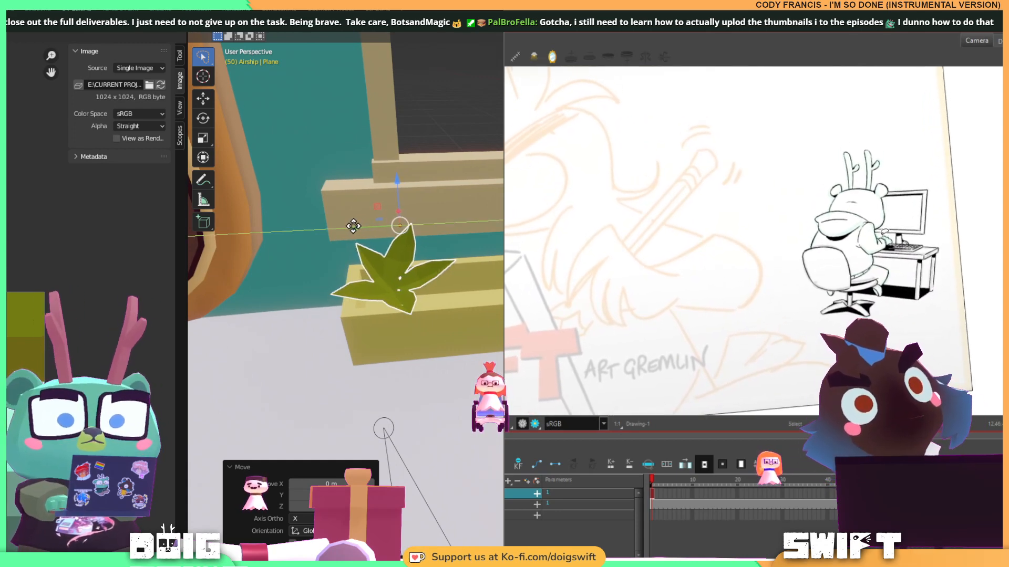
pyautogui.moveTo(353, 226); pyautogui.dragTo(362, 221)
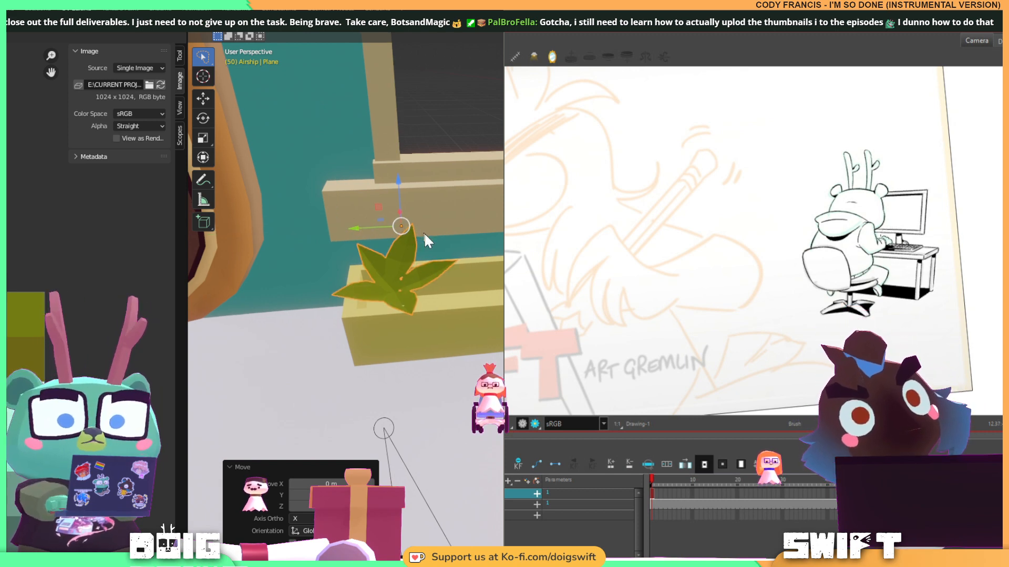
pyautogui.moveTo(423, 232)
pyautogui.mouseDown(button='middle')
pyautogui.moveTo(434, 210)
pyautogui.moveTo(451, 213)
pyautogui.moveTo(429, 230)
pyautogui.moveTo(436, 284)
pyautogui.moveTo(430, 243)
pyautogui.mouseUp(button='middle')
pyautogui.scroll(2, 434, 230)
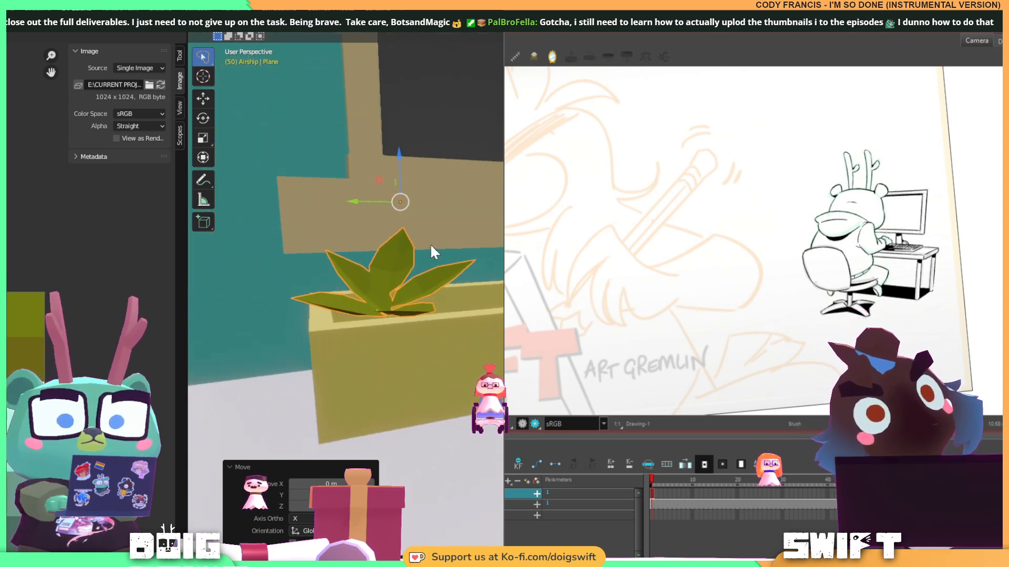
pyautogui.moveTo(398, 159)
pyautogui.mouseDown()
pyautogui.moveTo(398, 168)
pyautogui.moveTo(398, 160)
pyautogui.mouseUp()
pyautogui.moveTo(444, 184); pyautogui.dragTo(428, 230, button='middle')
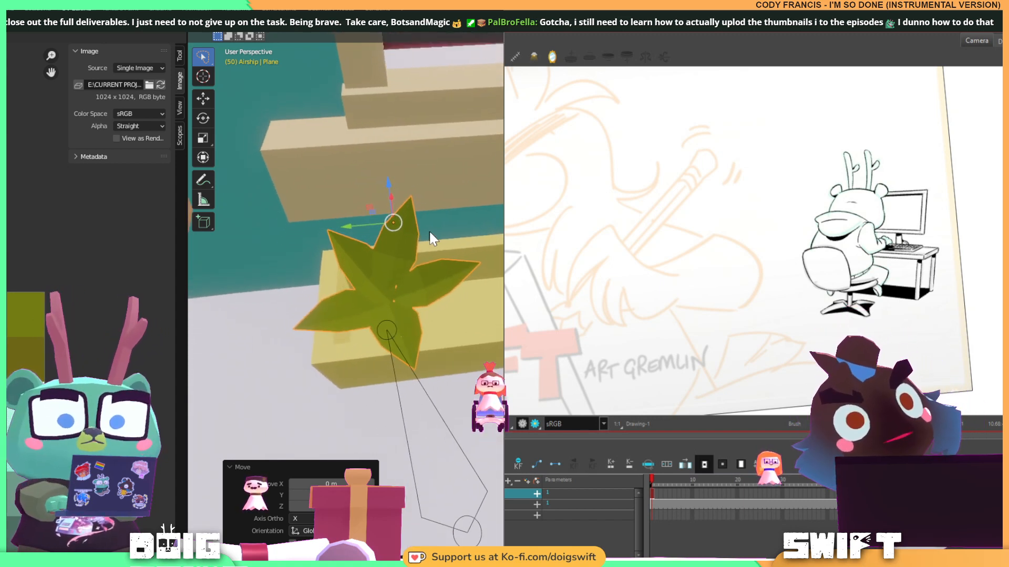
pyautogui.moveTo(442, 216); pyautogui.dragTo(444, 216, button='middle')
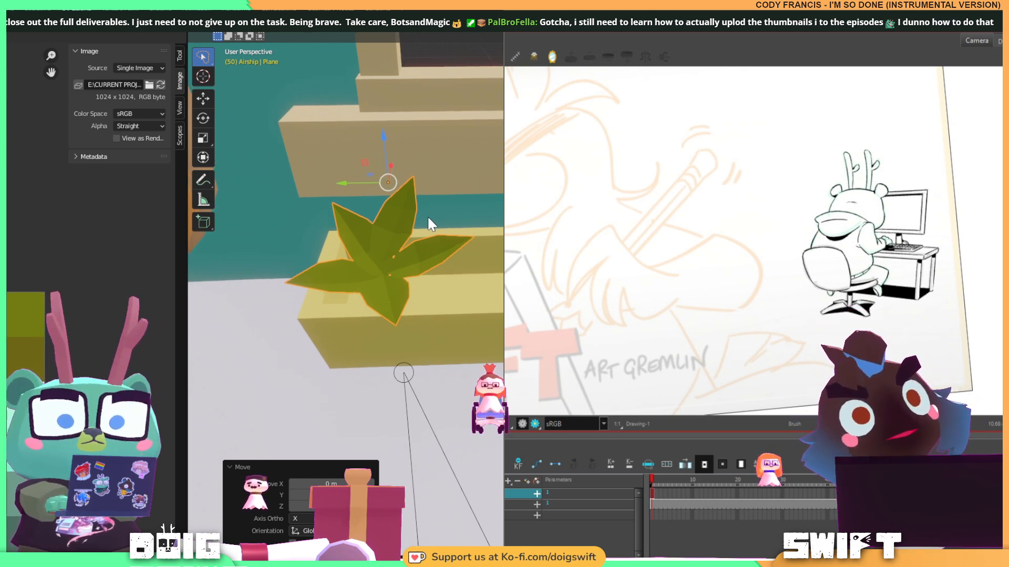
# Duplicate the plant along the Y axis beside the first one and rotate the copy about Z to vary its look.
pyautogui.hotkey('shift', 'd')
pyautogui.press('y')
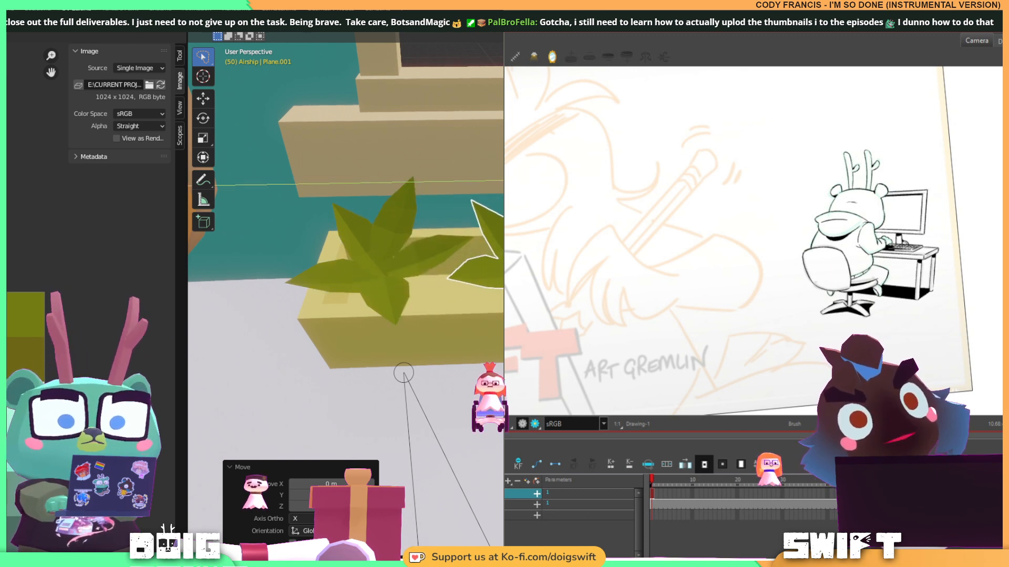
pyautogui.click(502, 229)
pyautogui.moveTo(502, 230); pyautogui.dragTo(497, 191, button='middle')
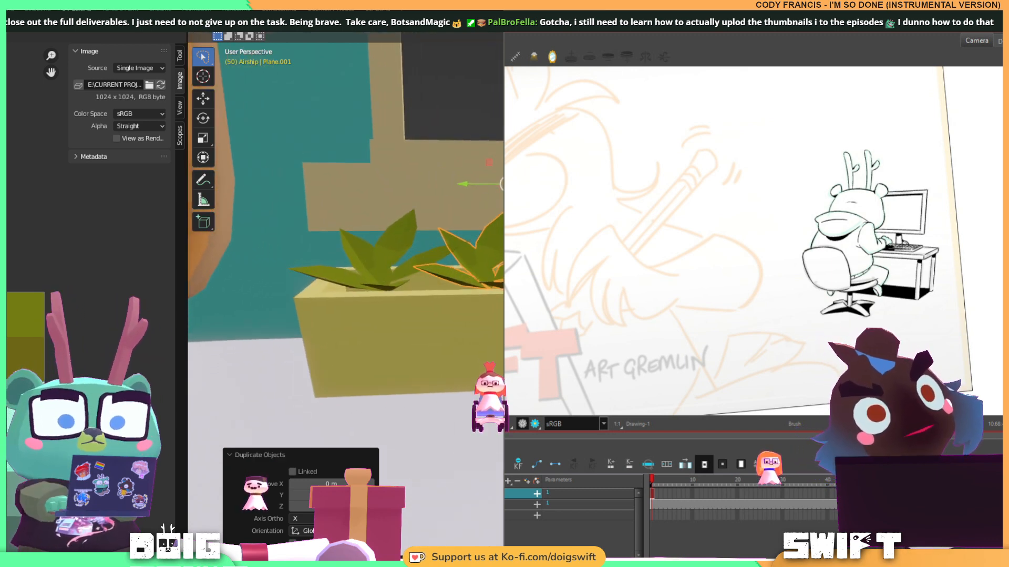
pyautogui.press('r')
pyautogui.press('z')
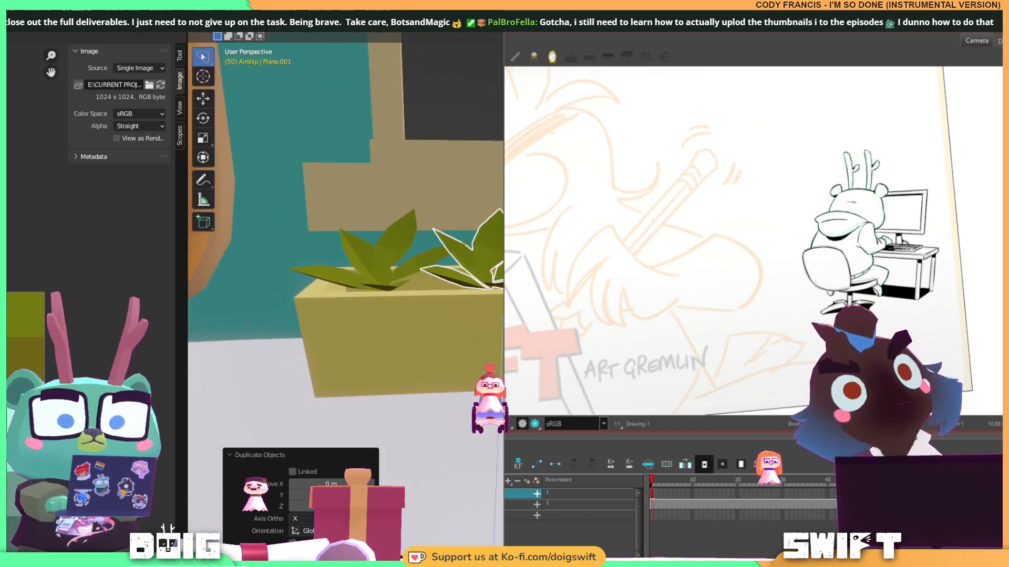
pyautogui.click(499, 236)
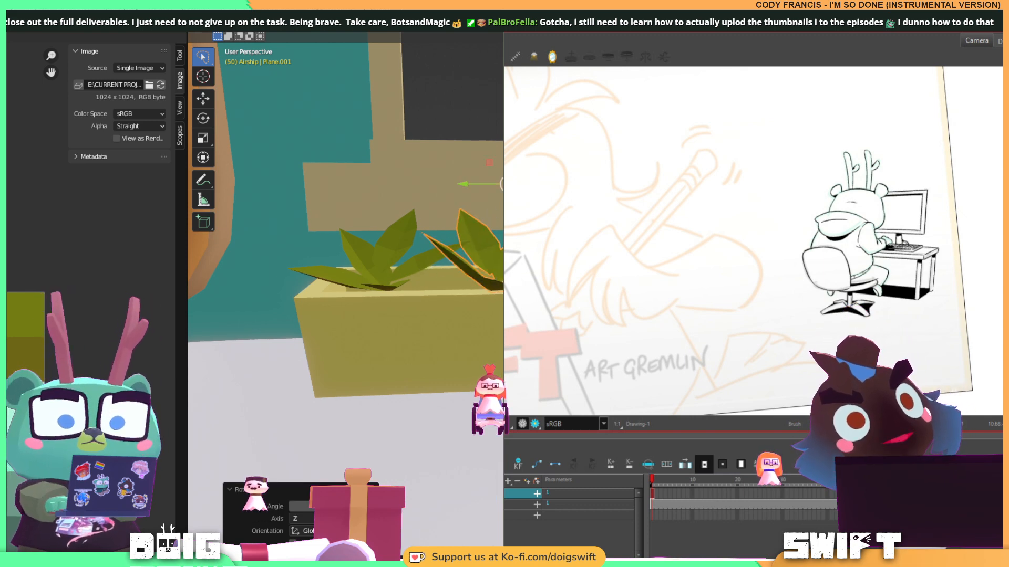
pyautogui.moveTo(473, 226); pyautogui.dragTo(475, 281, button='middle')
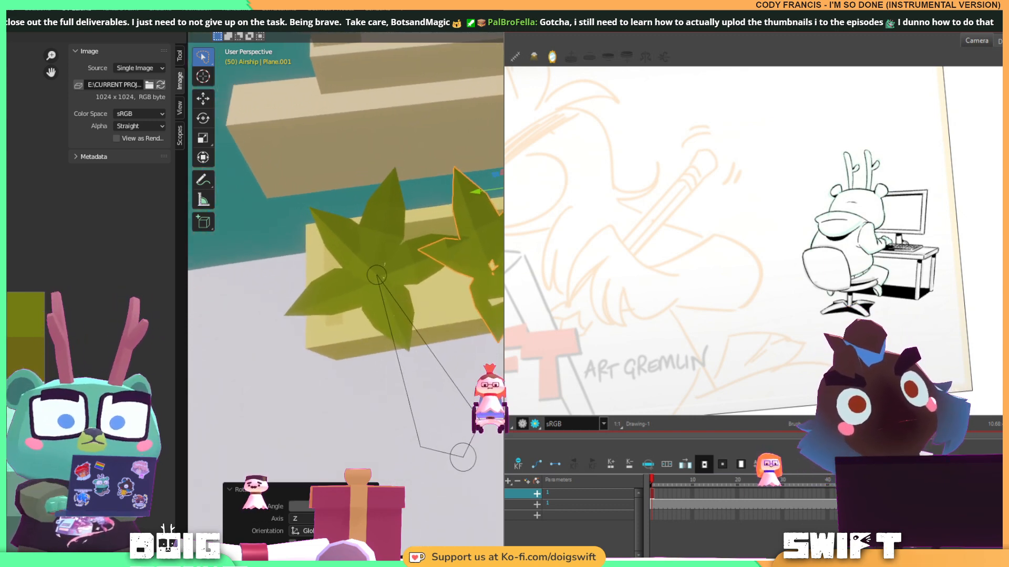
pyautogui.scroll(-10, 446, 263)
pyautogui.moveTo(436, 237); pyautogui.dragTo(498, 254, button='middle')
pyautogui.scroll(3, 441, 236)
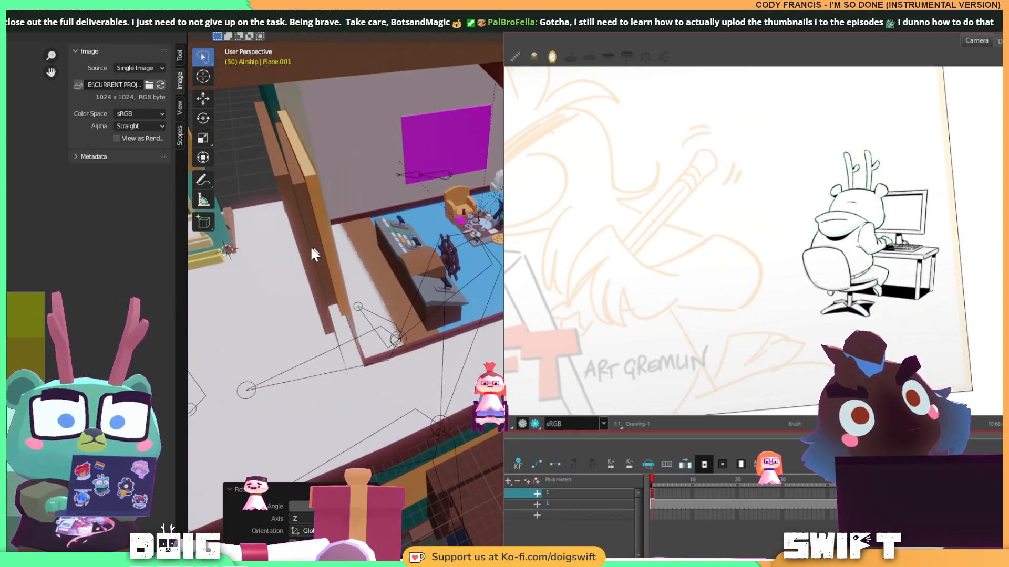
# Nudge the rotated plant copy slightly along the X axis to seat it in the planter box.
pyautogui.moveTo(310, 245); pyautogui.dragTo(459, 323, button='middle')
pyautogui.scroll(4, 407, 262)
pyautogui.scroll(3, 459, 323)
pyautogui.scroll(-3, 457, 331)
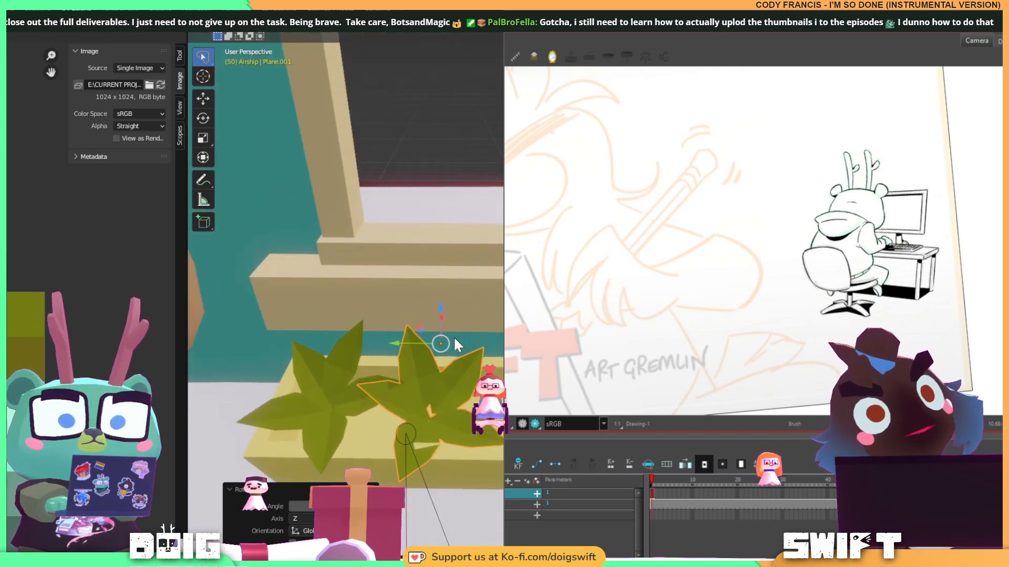
pyautogui.moveTo(453, 357); pyautogui.dragTo(393, 279, button='middle')
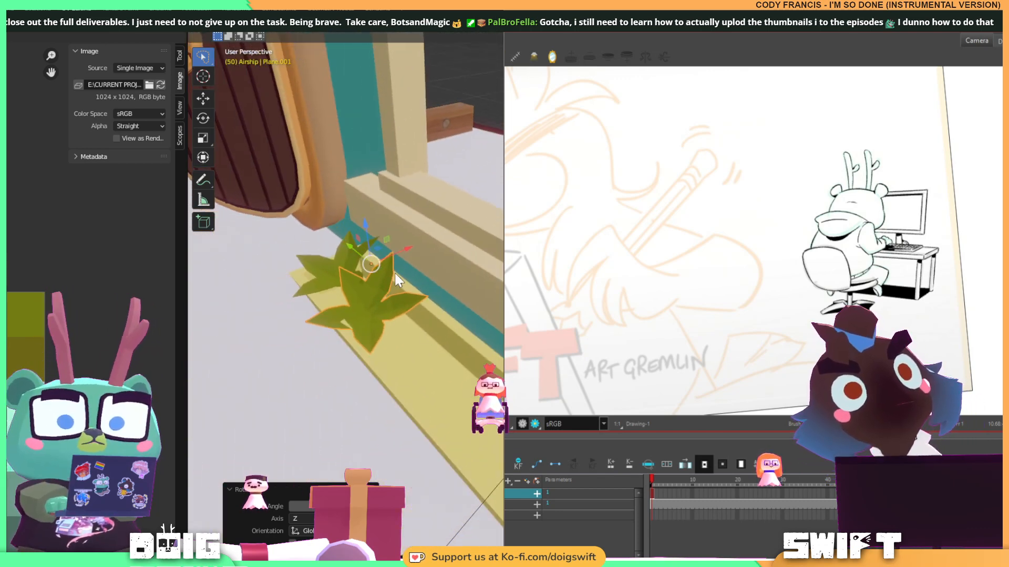
pyautogui.moveTo(401, 245); pyautogui.dragTo(413, 241)
# Select both plants and duplicate the pair along the Y axis to continue the row in the planter box.
pyautogui.moveTo(382, 278); pyautogui.dragTo(437, 263, button='middle')
pyautogui.keyDown('shift'); pyautogui.moveTo(549, 237); pyautogui.dragTo(453, 257, button='middle'); pyautogui.keyUp('shift')
pyautogui.keyDown('shift'); pyautogui.click(332, 263); pyautogui.keyUp('shift')
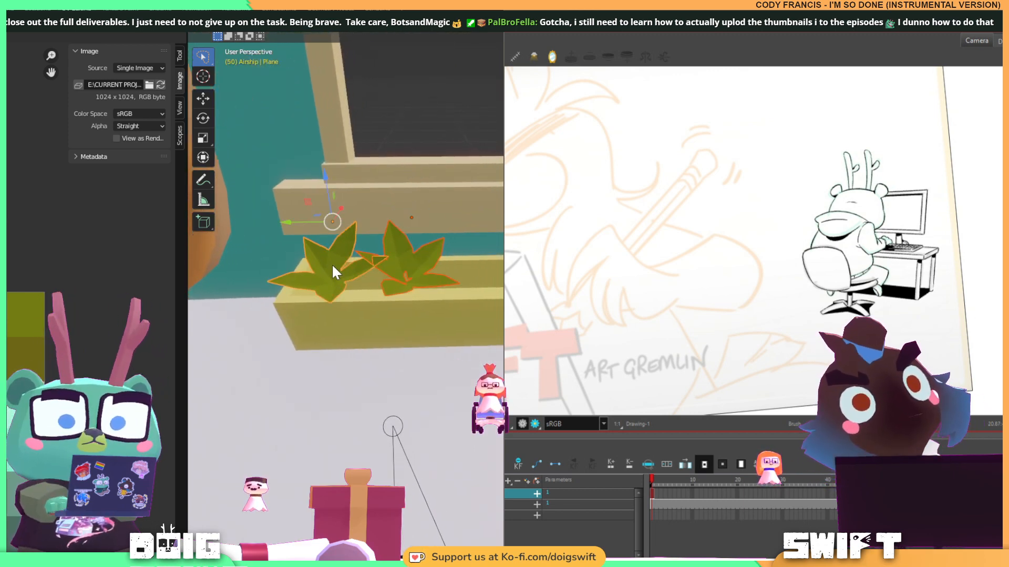
pyautogui.hotkey('shift', 'd')
pyautogui.press('y')
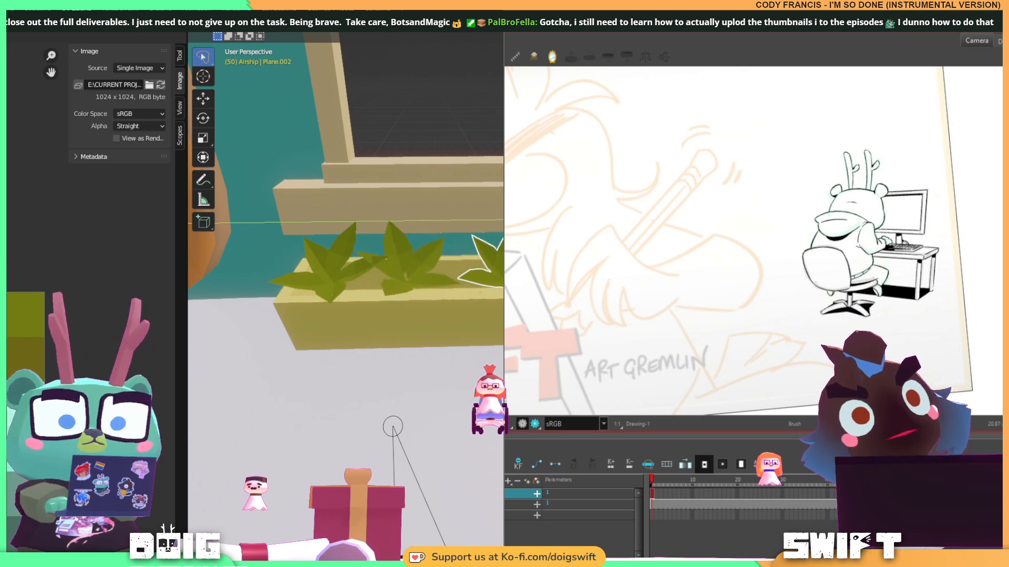
pyautogui.click(486, 278)
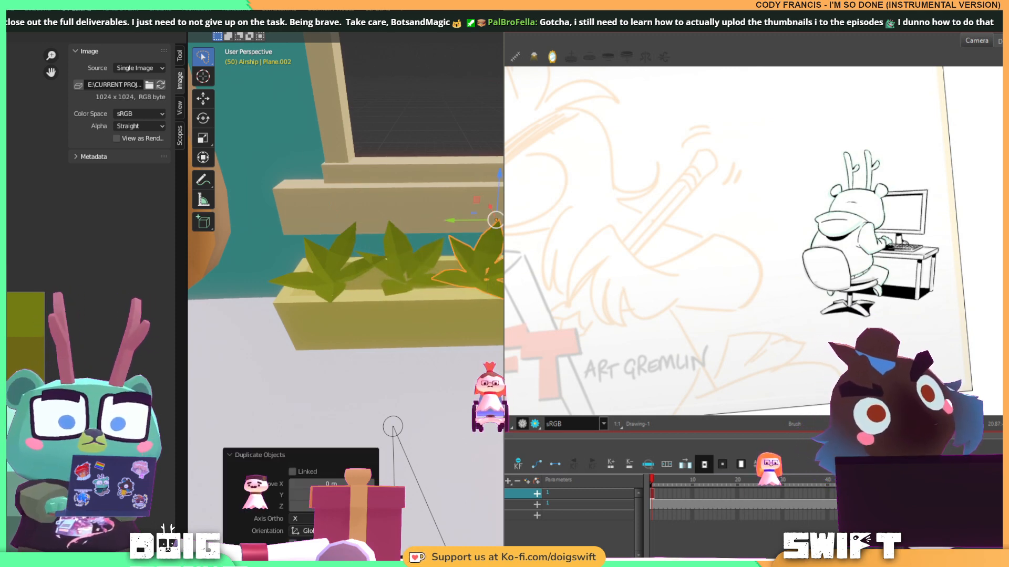
# Duplicate the fourth plant toward the far end of the planter box and rotate the copy about Z.
pyautogui.moveTo(485, 278); pyautogui.dragTo(442, 278, button='middle')
pyautogui.click(447, 237)
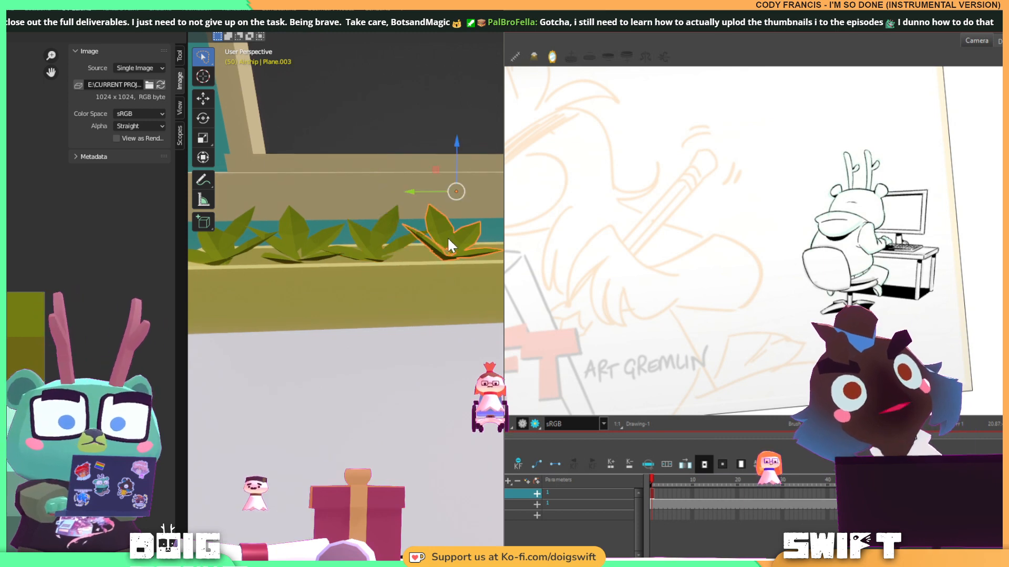
pyautogui.hotkey('shift', 'd')
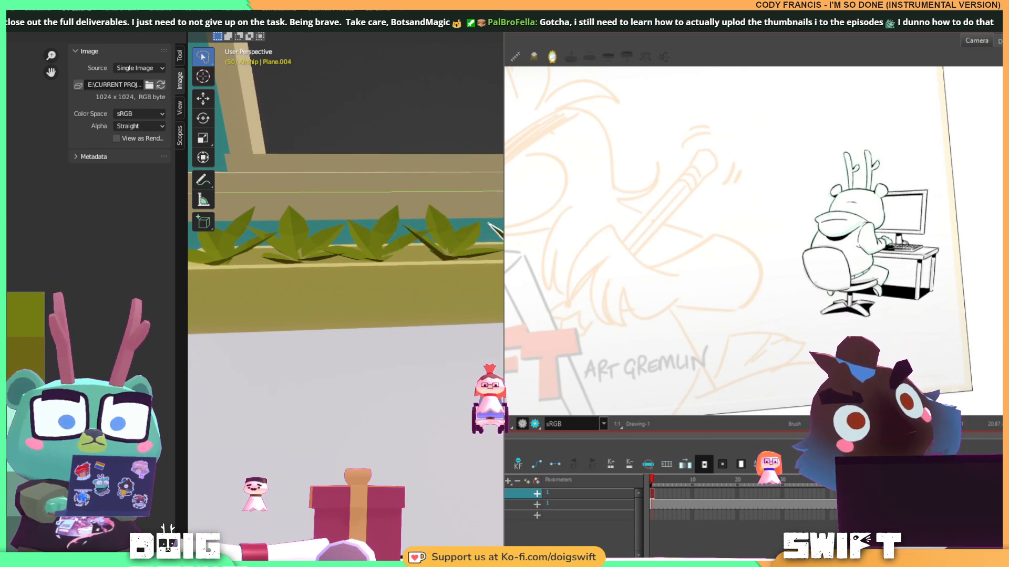
pyautogui.click(502, 237)
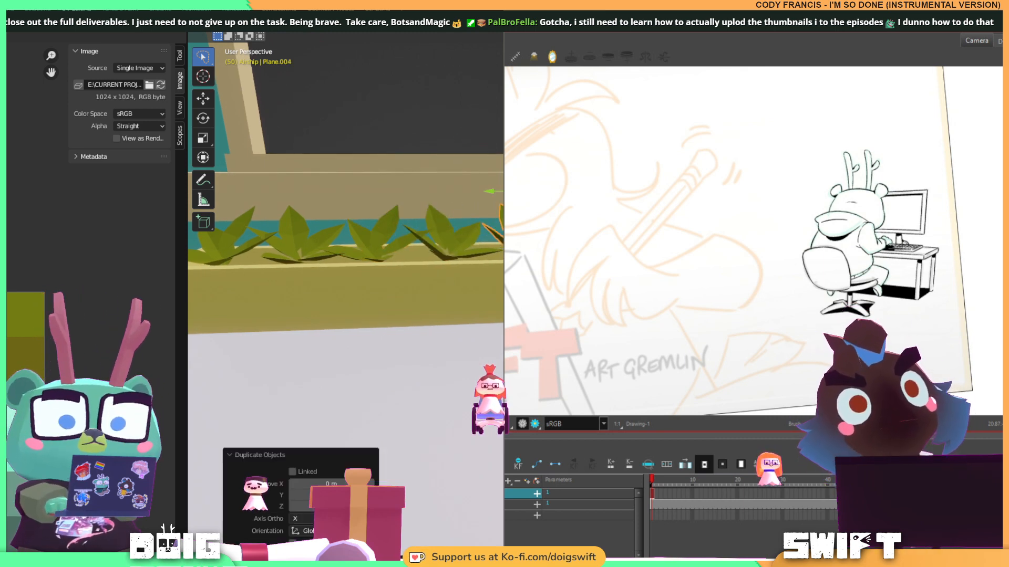
pyautogui.press('r')
pyautogui.press('z')
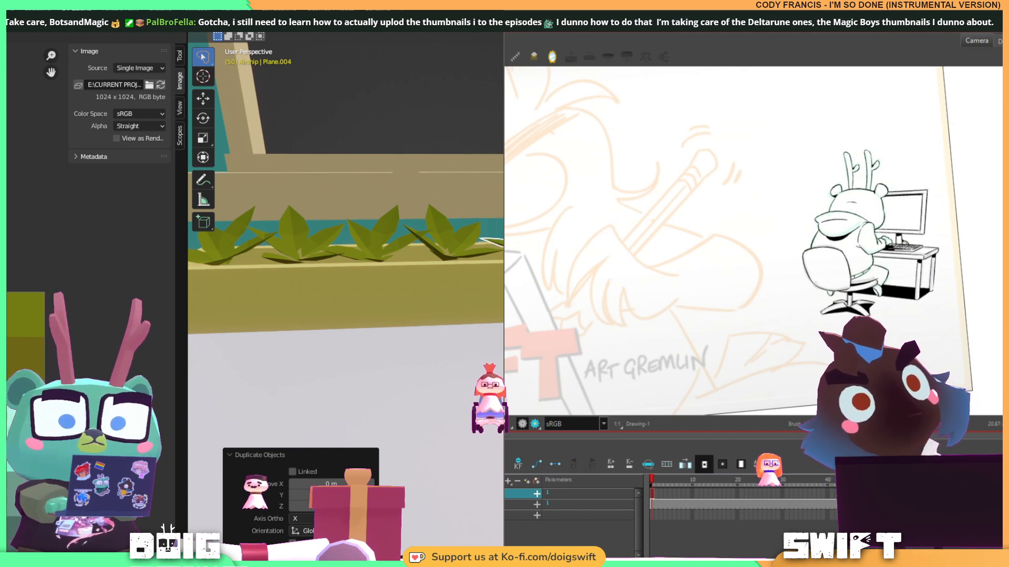
pyautogui.press('Return')
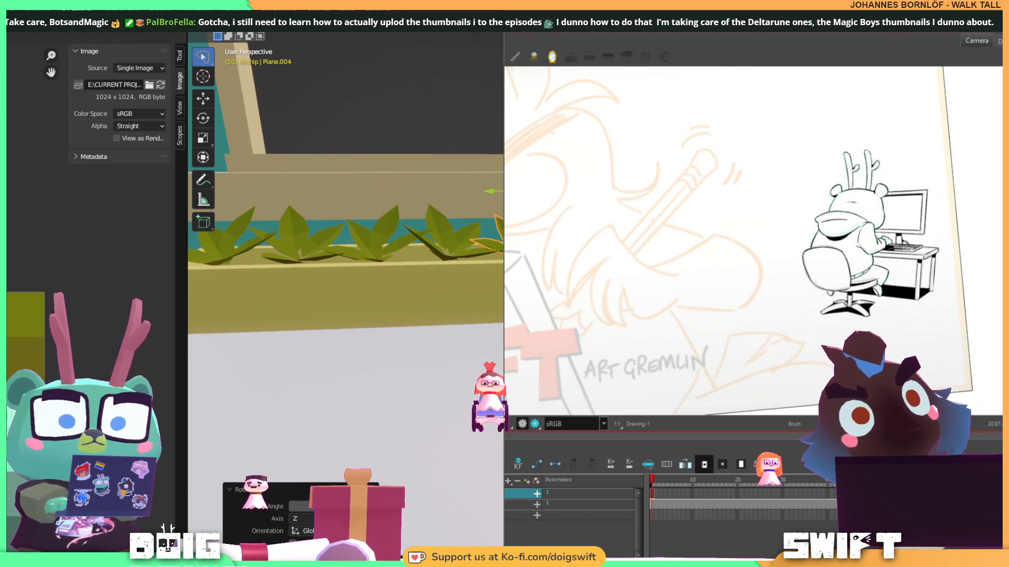
pyautogui.moveTo(470, 213); pyautogui.dragTo(498, 292, button='middle')
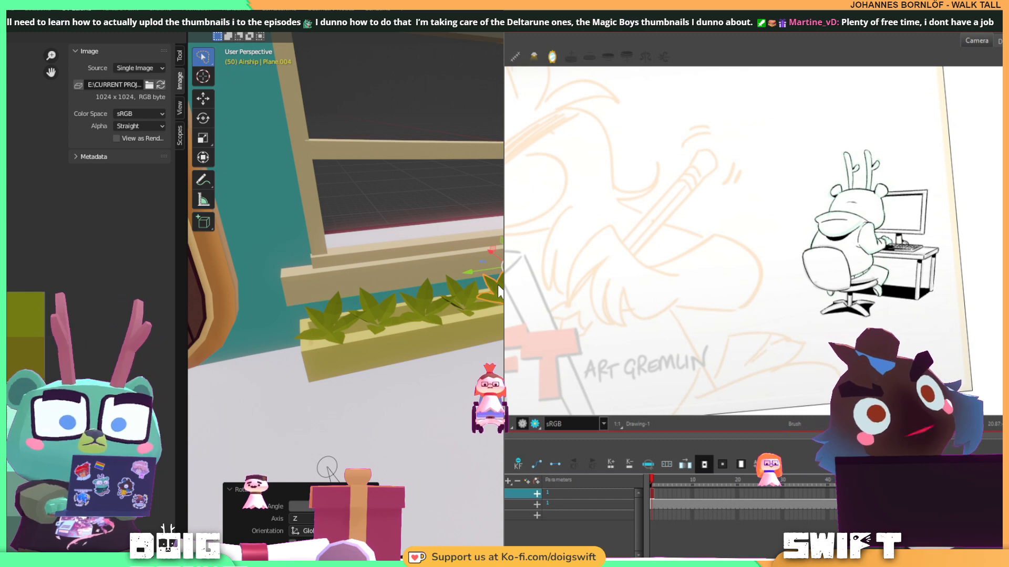
pyautogui.moveTo(497, 290); pyautogui.dragTo(478, 201, button='middle')
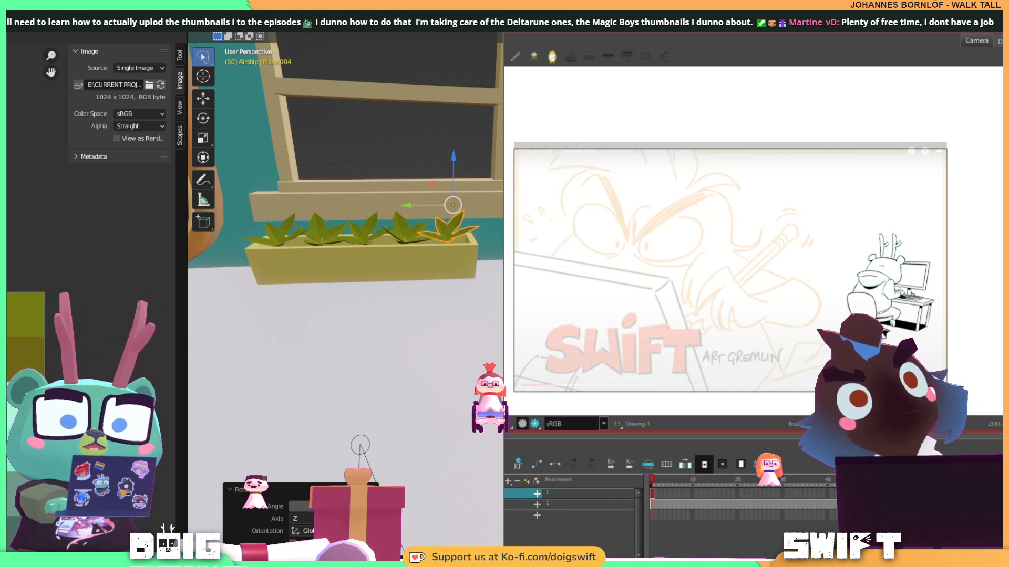
pyautogui.press('super+shift+s')
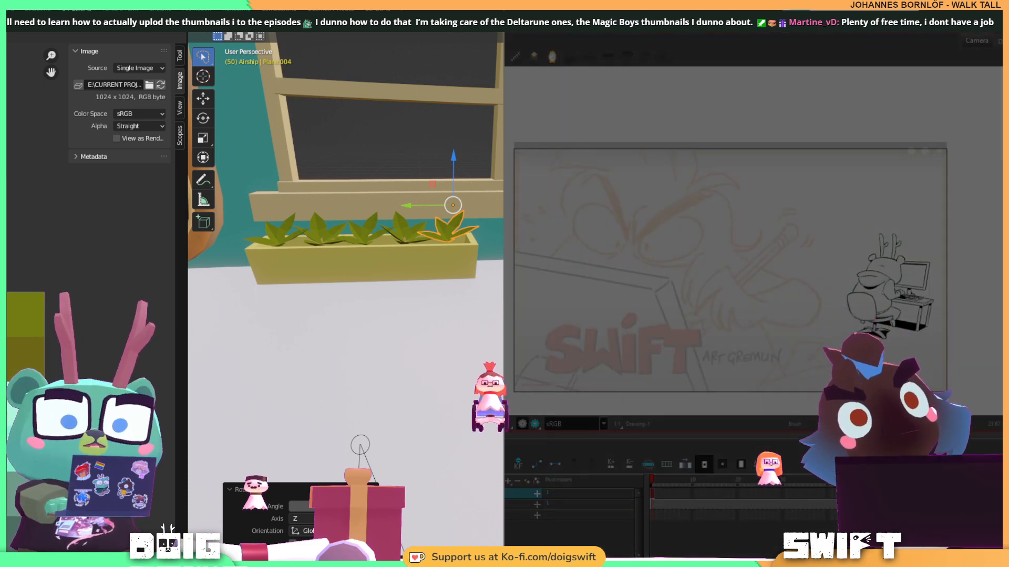
pyautogui.moveTo(462, 251)
pyautogui.mouseDown(button='middle')
pyautogui.moveTo(440, 271)
pyautogui.moveTo(437, 316)
pyautogui.moveTo(456, 254)
pyautogui.mouseUp(button='middle')
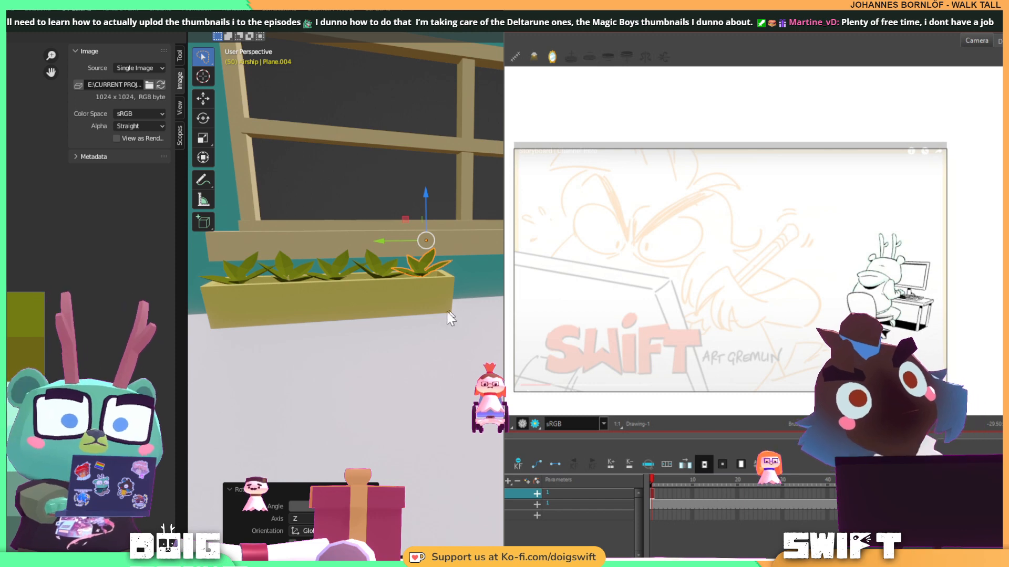
# Select the plants in the planter box together and shift them slightly along the Y axis.
pyautogui.moveTo(453, 270); pyautogui.dragTo(584, 252, button='middle')
pyautogui.scroll(3, 372, 291)
pyautogui.click(692, 498)
pyautogui.moveTo(498, 294); pyautogui.dragTo(488, 254, button='middle')
pyautogui.click(779, 494)
pyautogui.click(495, 253)
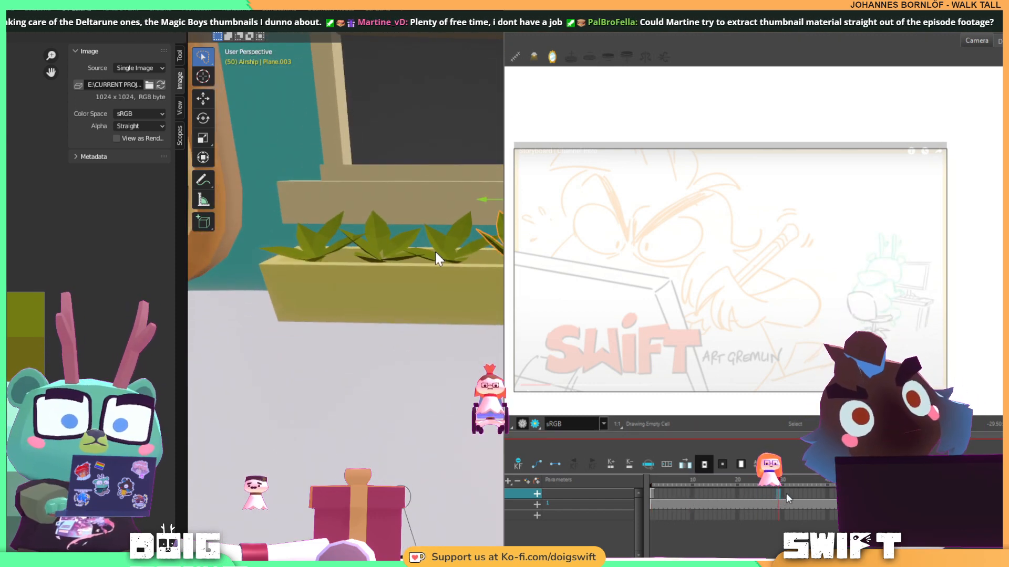
pyautogui.keyDown('shift'); pyautogui.click(440, 256); pyautogui.keyUp('shift')
pyautogui.keyDown('shift'); pyautogui.click(381, 254); pyautogui.keyUp('shift')
pyautogui.keyDown('shift'); pyautogui.click(307, 251); pyautogui.keyUp('shift')
pyautogui.keyDown('shift'); pyautogui.moveTo(357, 218); pyautogui.dragTo(362, 254, button='middle'); pyautogui.keyUp('shift')
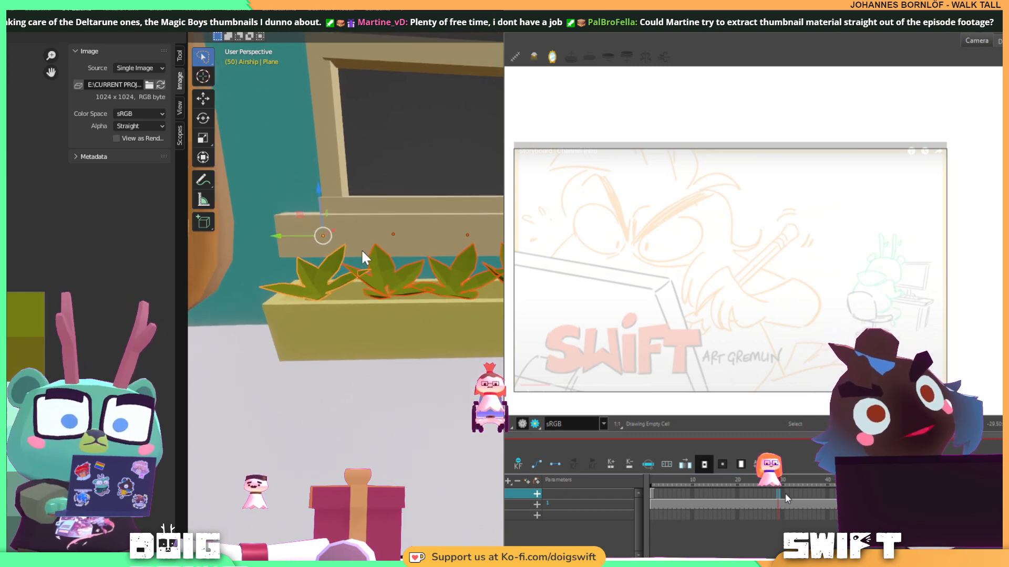
pyautogui.press('g')
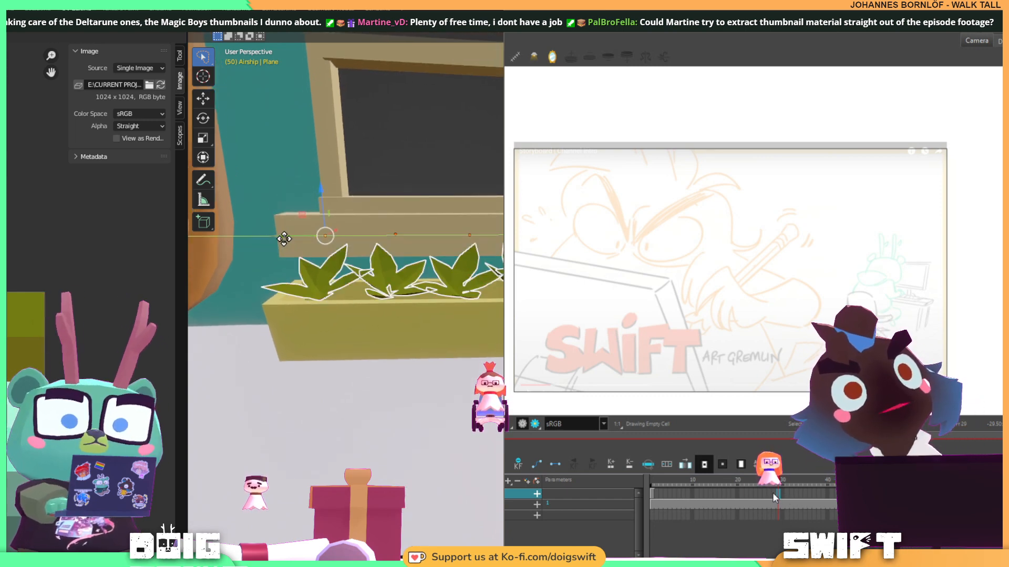
pyautogui.press('y')
pyautogui.click(281, 238)
# Open the first plant in the row for mesh editing and select all linked geometry of its front leaf.
pyautogui.moveTo(369, 244); pyautogui.dragTo(434, 280, button='middle')
pyautogui.scroll(4, 383, 244)
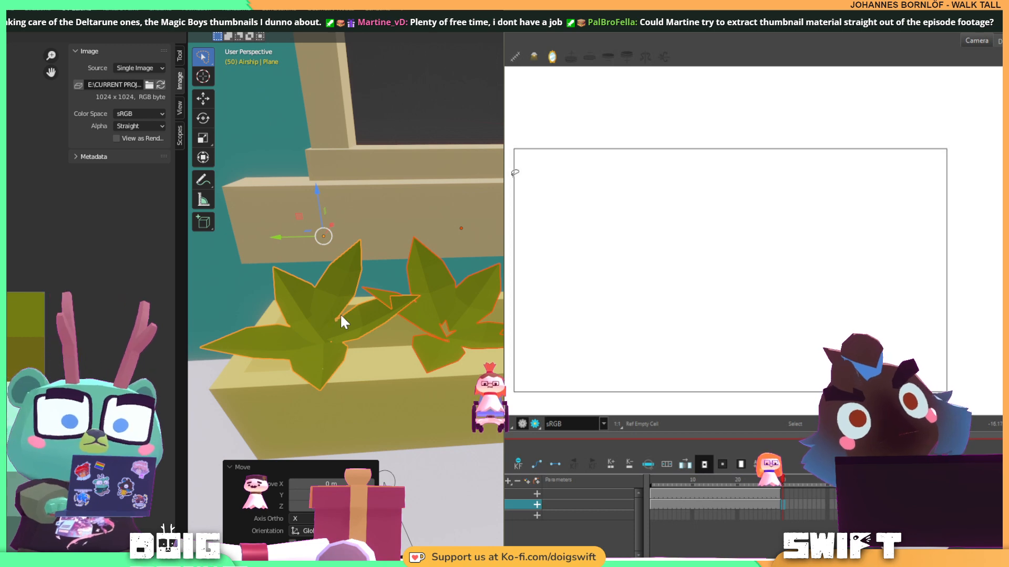
pyautogui.click(343, 357)
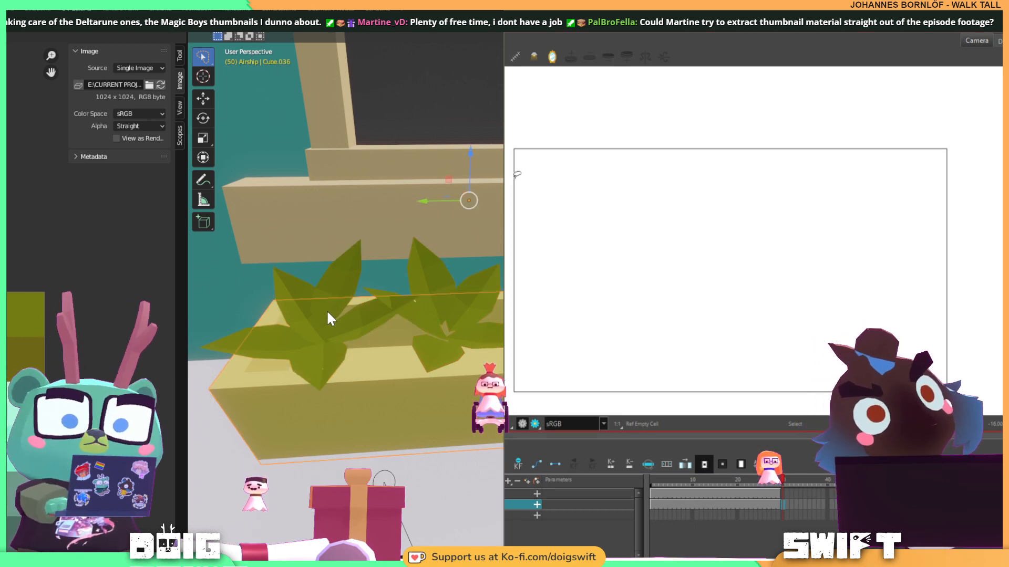
pyautogui.click(335, 284)
pyautogui.moveTo(343, 334); pyautogui.dragTo(414, 304, button='middle')
pyautogui.press('Tab')
pyautogui.click(434, 392)
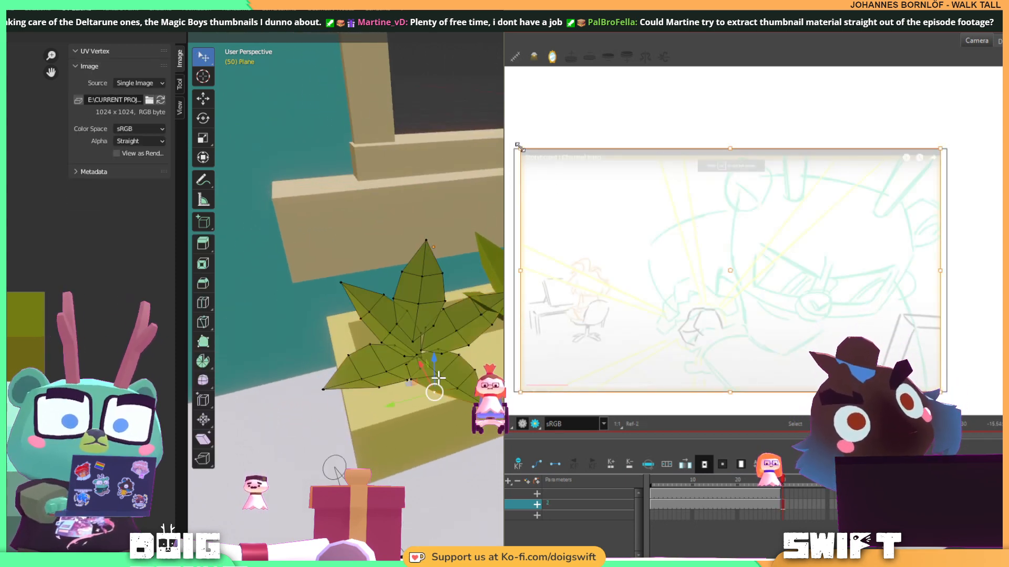
pyautogui.hotkey('ctrl', 'l')
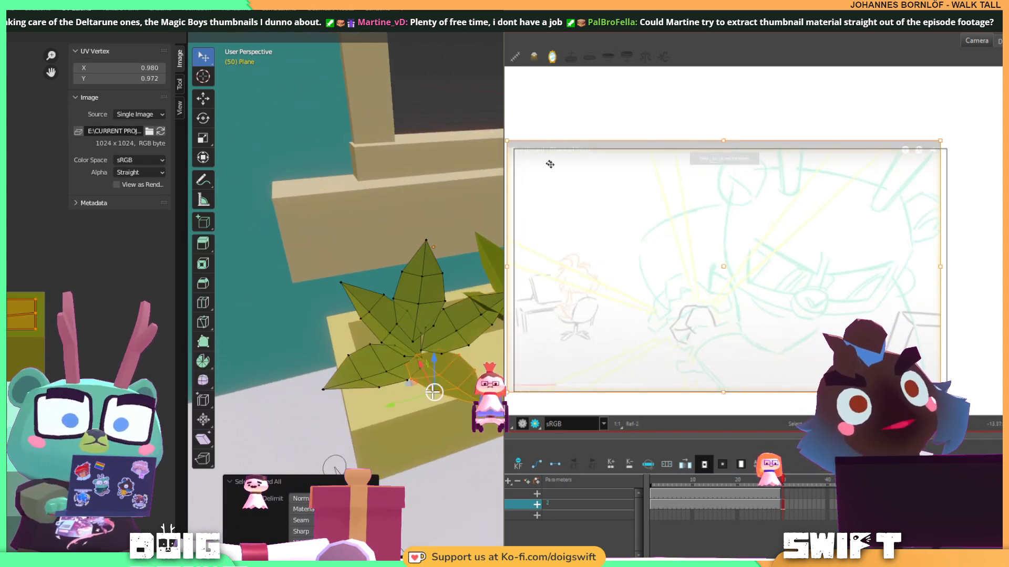
# Switch to the animation program and scale and shift the sketch reference image to fit the camera frame.
pyautogui.moveTo(562, 172); pyautogui.dragTo(568, 172)
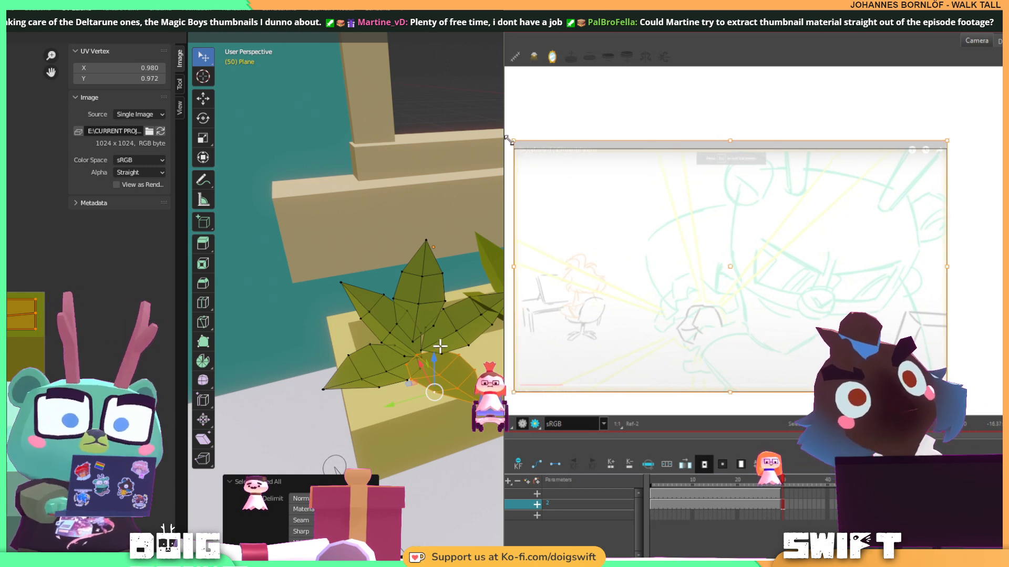
pyautogui.moveTo(511, 137); pyautogui.dragTo(514, 142)
pyautogui.press('Escape')
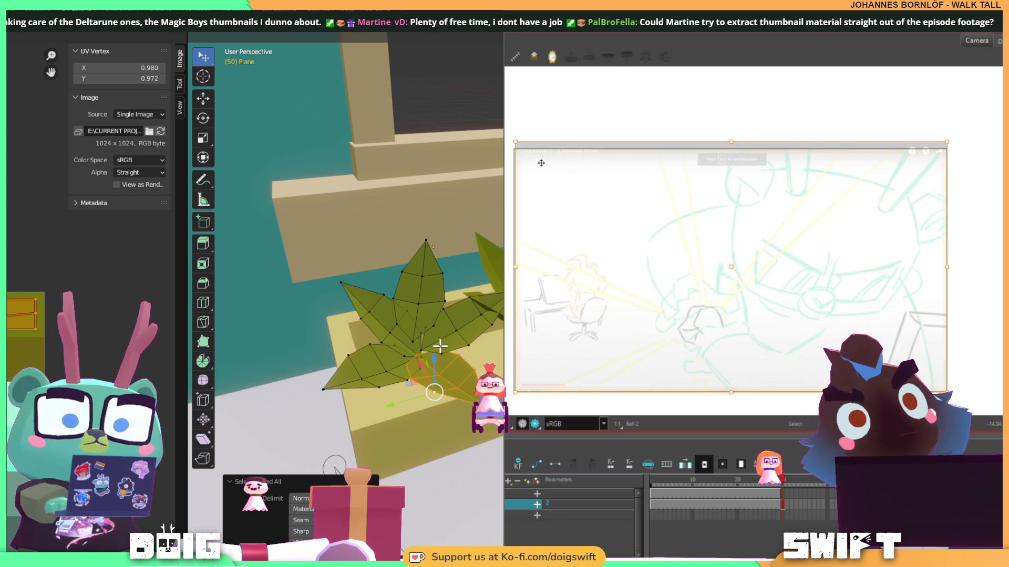
pyautogui.click(549, 167)
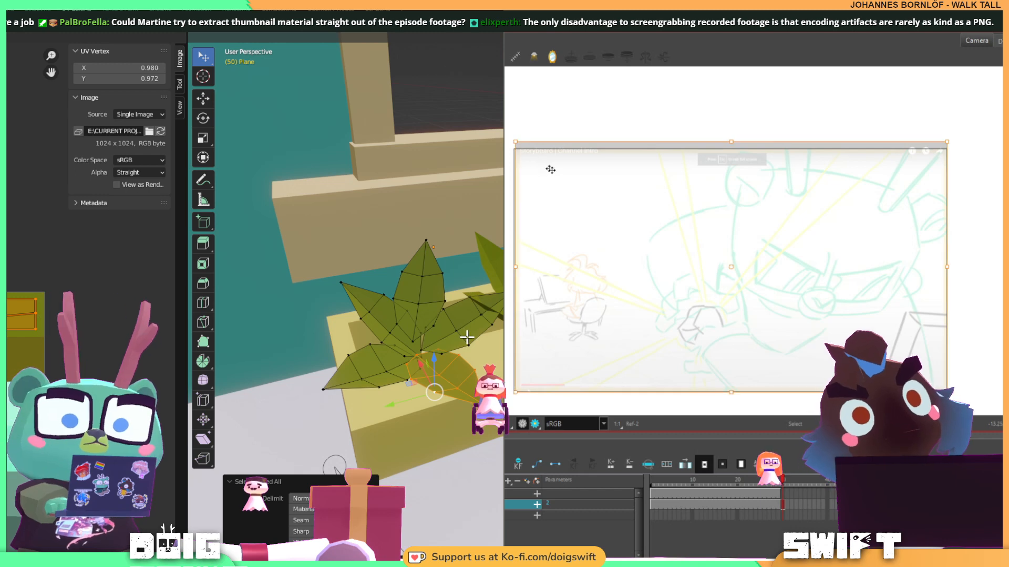
pyautogui.moveTo(554, 171); pyautogui.dragTo(553, 171)
# Back in Blender, duplicate the selected leaf and raise the copy along the Z axis above the original leaves.
pyautogui.hotkey('shift', 'd')
pyautogui.press('z')
pyautogui.click(475, 291)
pyautogui.moveTo(459, 308); pyautogui.dragTo(478, 321, button='middle')
pyautogui.moveTo(553, 171); pyautogui.dragTo(554, 170)
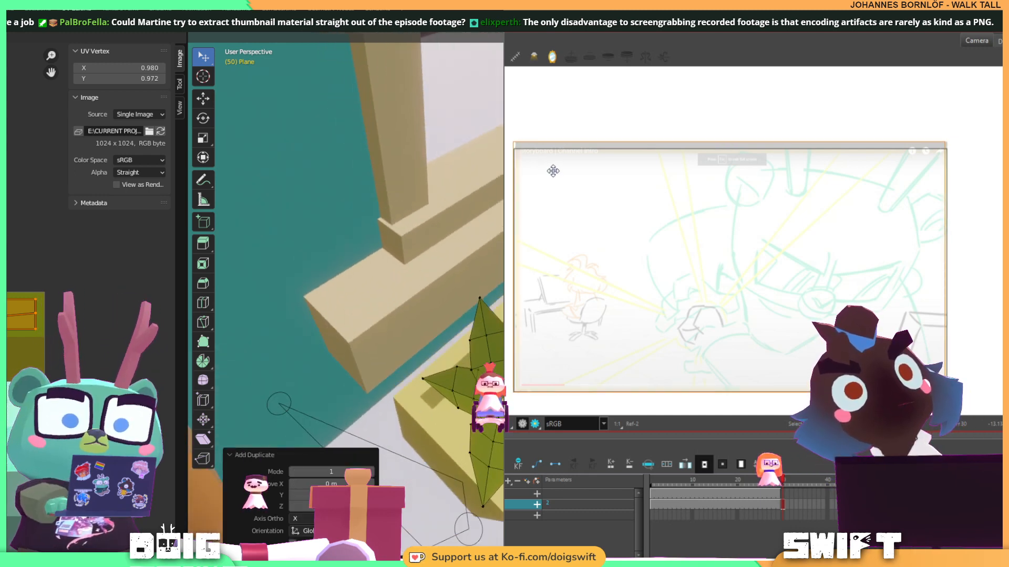
pyautogui.keyDown('shift'); pyautogui.moveTo(478, 321); pyautogui.dragTo(352, 284, button='middle'); pyautogui.keyUp('shift')
pyautogui.scroll(3, 368, 294)
pyautogui.moveTo(553, 171); pyautogui.dragTo(553, 170)
pyautogui.moveTo(352, 283); pyautogui.dragTo(378, 278, button='middle')
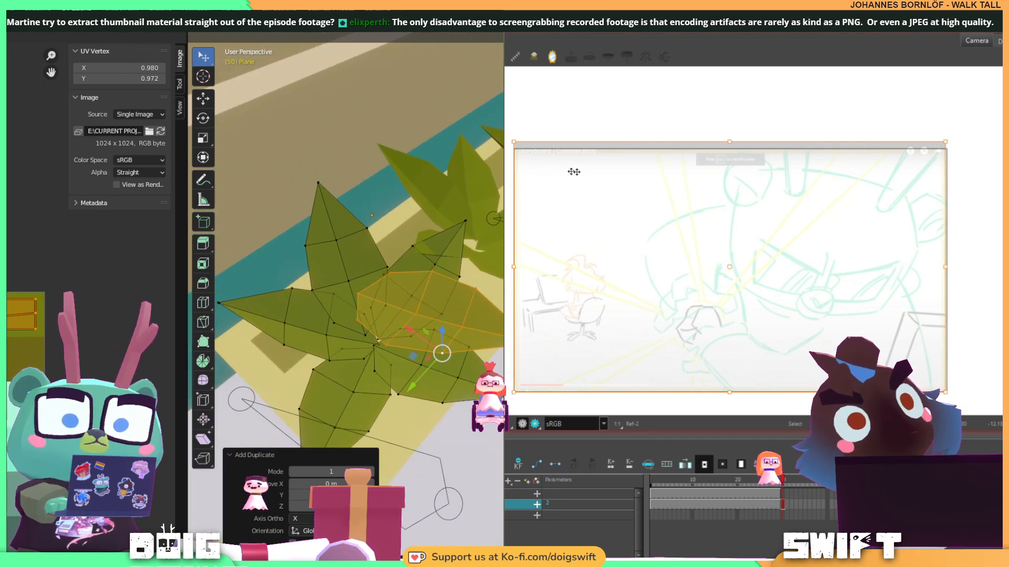
# Select the tip vertex of the raised leaf copy and move it slightly to reshape the leaf's end.
pyautogui.click(525, 345)
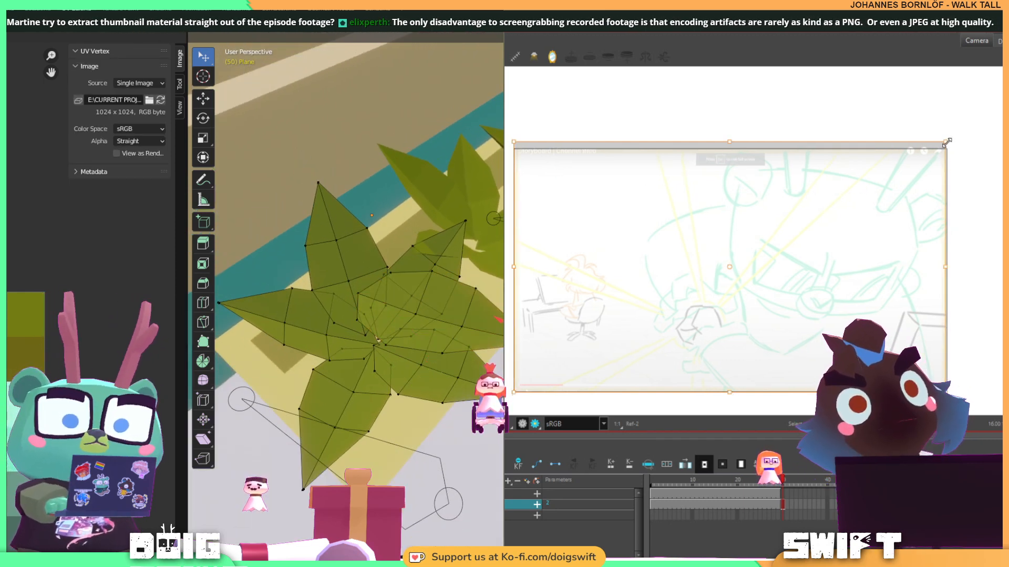
pyautogui.moveTo(524, 344); pyautogui.dragTo(497, 335, button='middle')
pyautogui.moveTo(946, 142); pyautogui.dragTo(947, 141)
pyautogui.click(1001, 172)
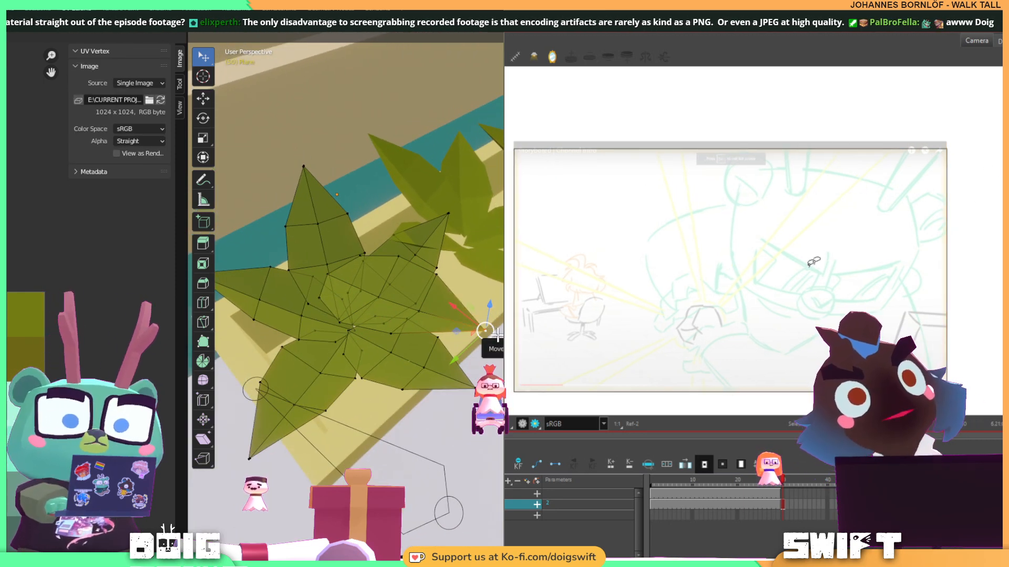
pyautogui.moveTo(494, 334); pyautogui.dragTo(482, 301, button='middle')
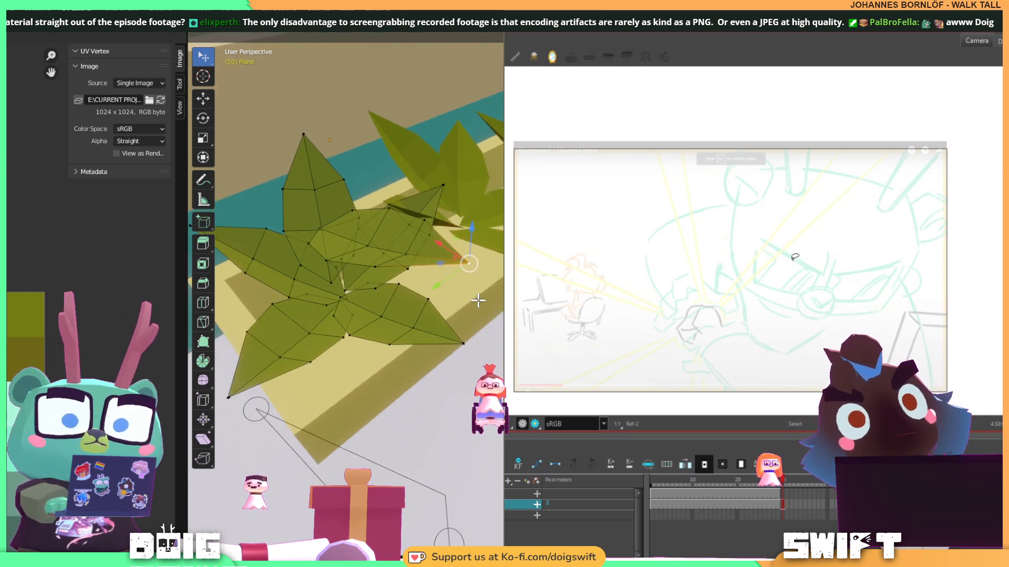
pyautogui.moveTo(470, 264); pyautogui.dragTo(486, 271)
# Slide a vertex of the raised leaf along its edge with Vertex Slide to refine the leaf's outline.
pyautogui.moveTo(486, 271)
pyautogui.mouseDown(button='middle')
pyautogui.moveTo(474, 264)
pyautogui.moveTo(495, 289)
pyautogui.moveTo(475, 276)
pyautogui.mouseUp(button='middle')
pyautogui.scroll(2, 738, 365)
pyautogui.scroll(3, 496, 288)
pyautogui.click(782, 495)
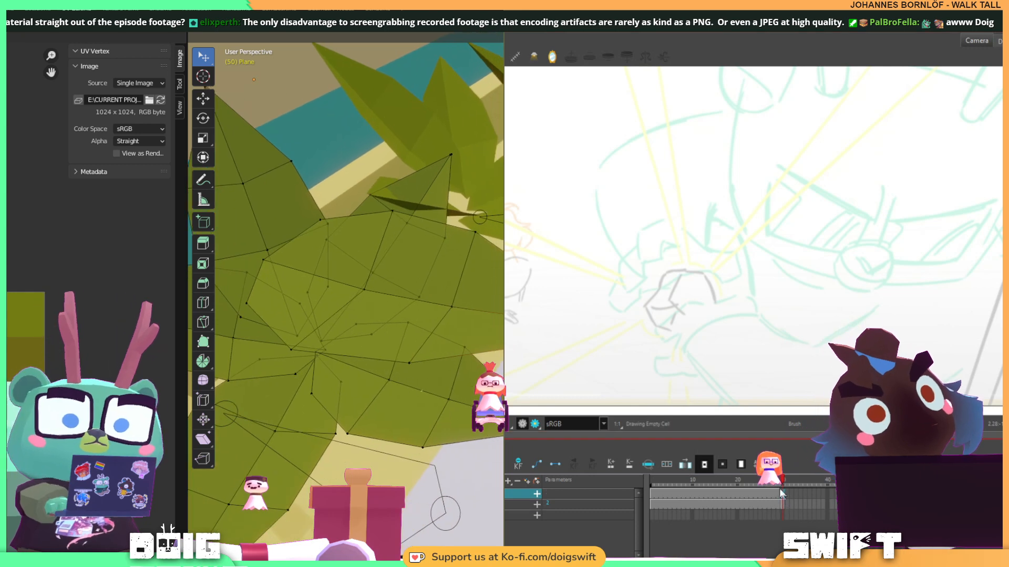
pyautogui.moveTo(687, 262); pyautogui.dragTo(1008, 278)
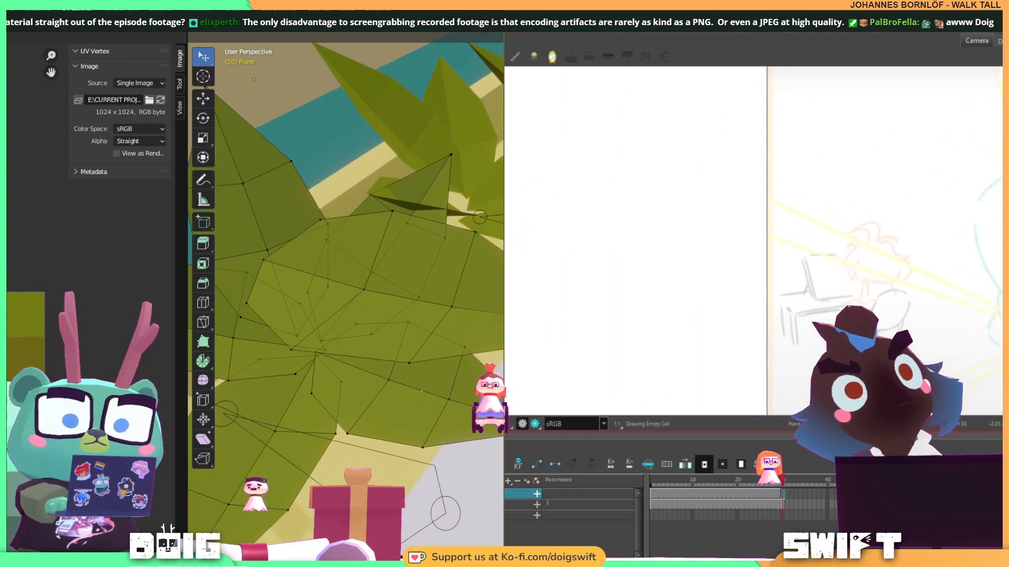
pyautogui.moveTo(918, 279)
pyautogui.mouseDown()
pyautogui.moveTo(1000, 286)
pyautogui.moveTo(1008, 281)
pyautogui.moveTo(992, 249)
pyautogui.mouseUp()
pyautogui.press('g')
pyautogui.press('g')
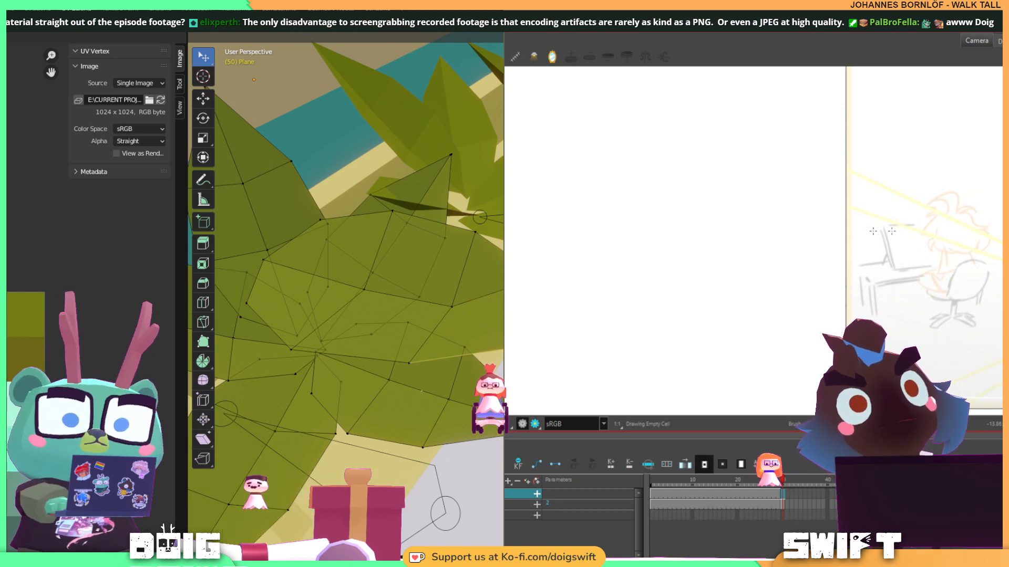
pyautogui.press('2')
pyautogui.moveTo(957, 227); pyautogui.dragTo(823, 208)
pyautogui.moveTo(422, 391); pyautogui.dragTo(491, 317, button='middle')
pyautogui.moveTo(823, 208); pyautogui.dragTo(822, 209)
pyautogui.moveTo(491, 317)
pyautogui.mouseDown(button='middle')
pyautogui.moveTo(498, 295)
pyautogui.moveTo(488, 325)
pyautogui.moveTo(502, 391)
pyautogui.mouseUp(button='middle')
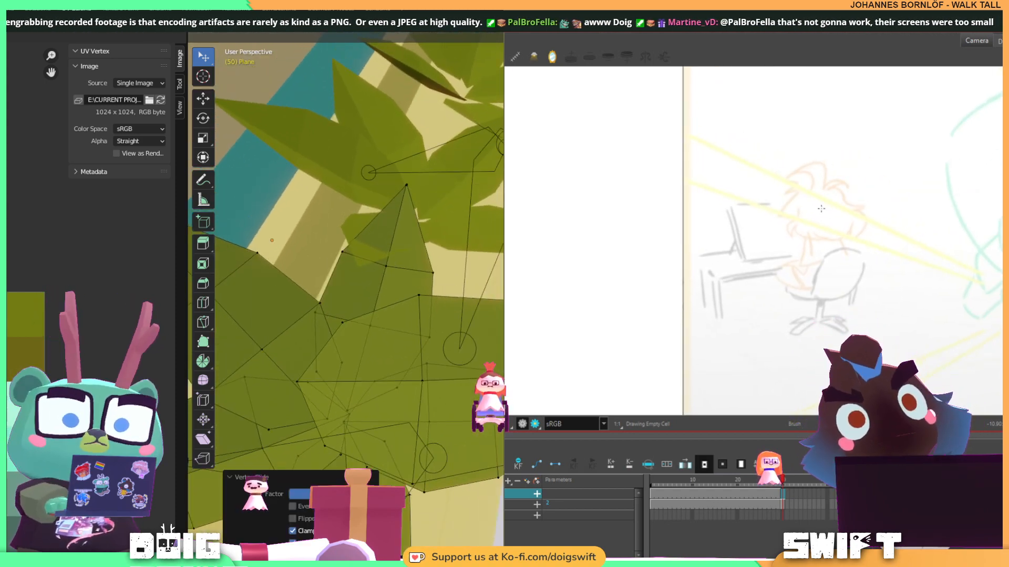
pyautogui.click(203, 321)
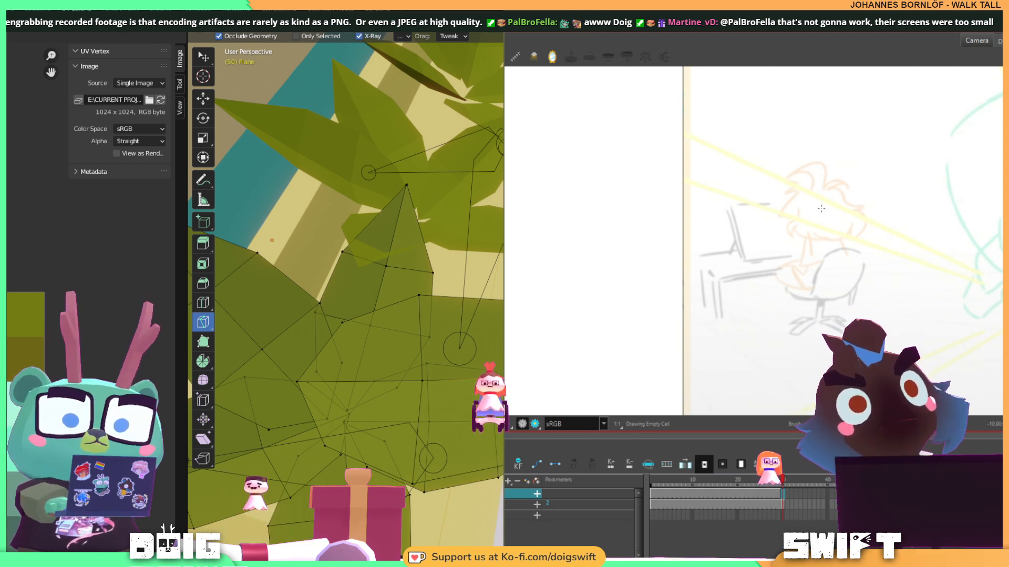
pyautogui.scroll(-5, 406, 253)
pyautogui.moveTo(431, 284); pyautogui.dragTo(465, 342, button='middle')
pyautogui.scroll(5, 421, 252)
pyautogui.moveTo(397, 219); pyautogui.dragTo(420, 225, button='middle')
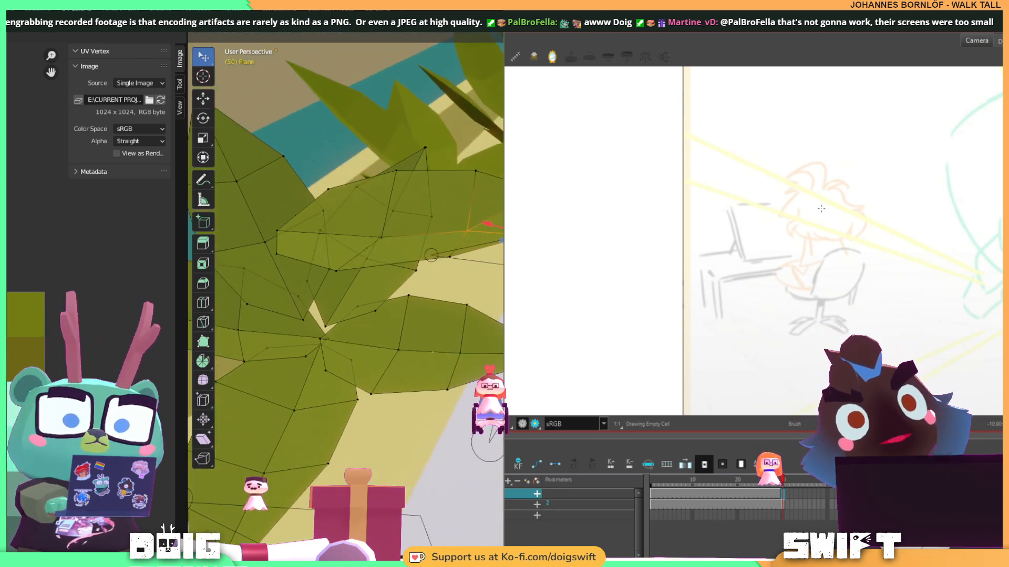
# Select the whole raised leaf copy above the plant's centre and scale it down.
pyautogui.moveTo(481, 201); pyautogui.dragTo(467, 310, button='middle')
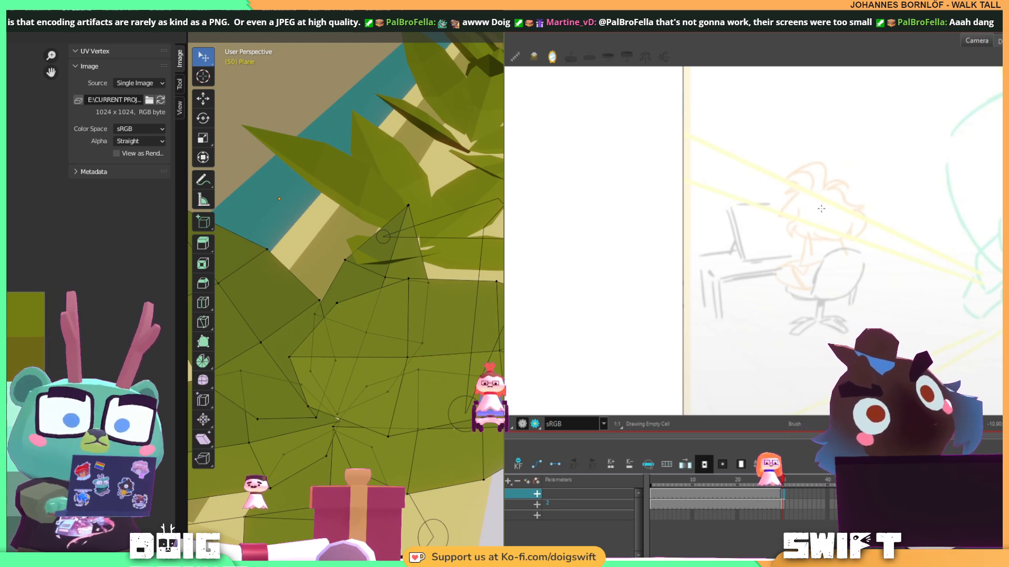
pyautogui.scroll(-3, 368, 295)
pyautogui.moveTo(368, 294); pyautogui.dragTo(404, 310, button='middle')
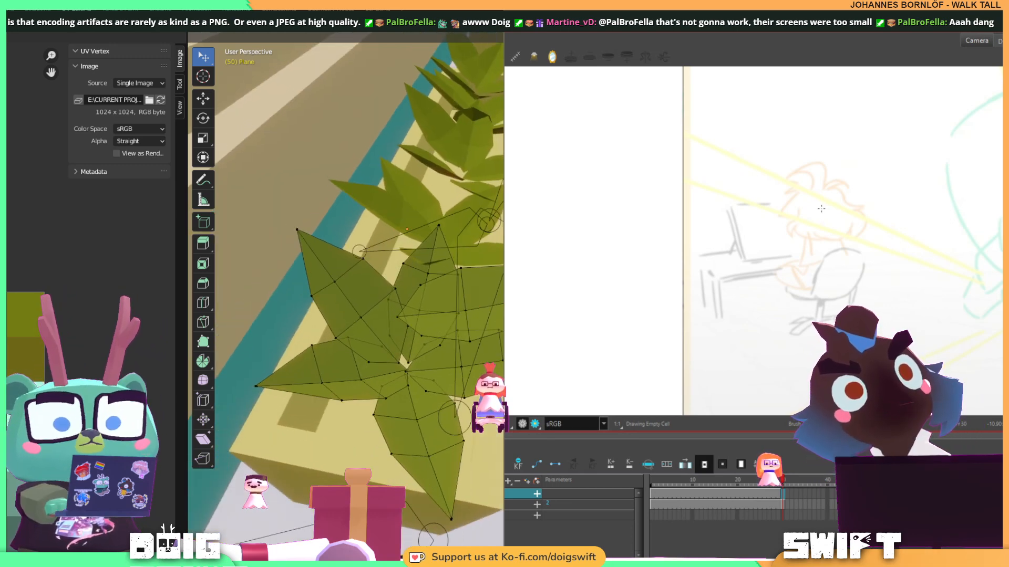
pyautogui.click(471, 342)
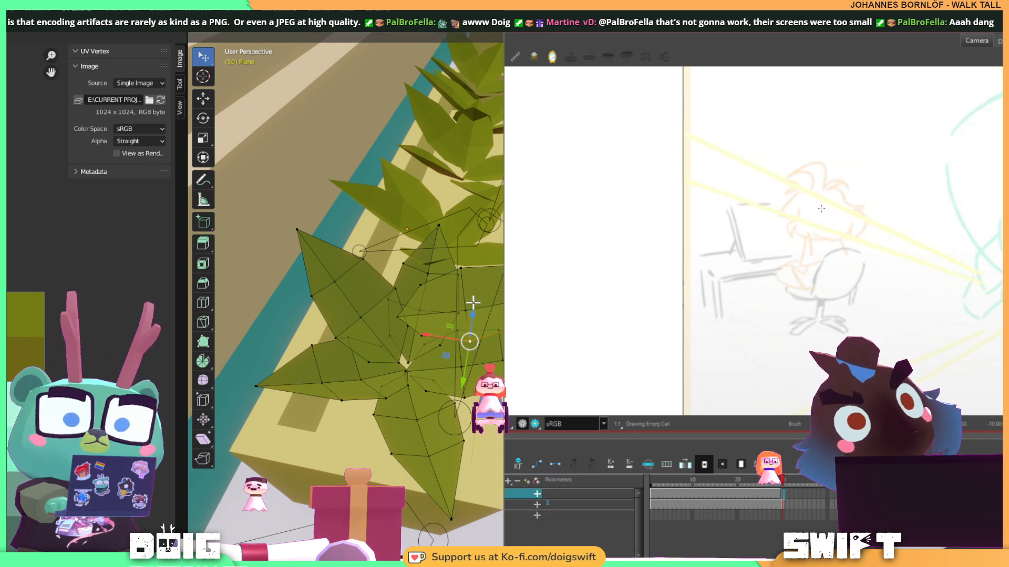
pyautogui.hotkey('ctrl', 'l')
pyautogui.click(493, 314)
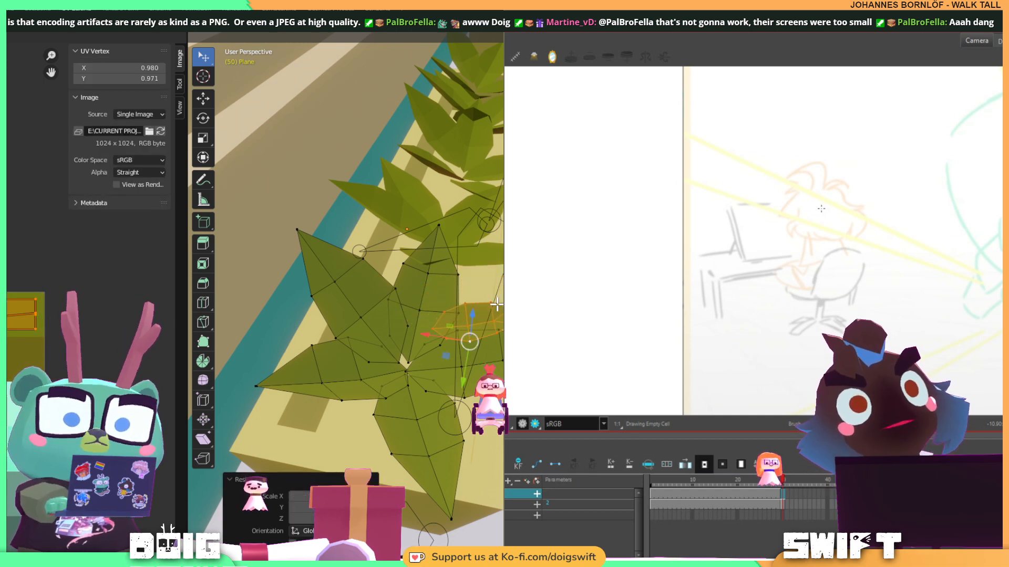
# Move the small leaf's UVs onto the red area of the colour texture to turn it into a petal.
pyautogui.scroll(3, 473, 340)
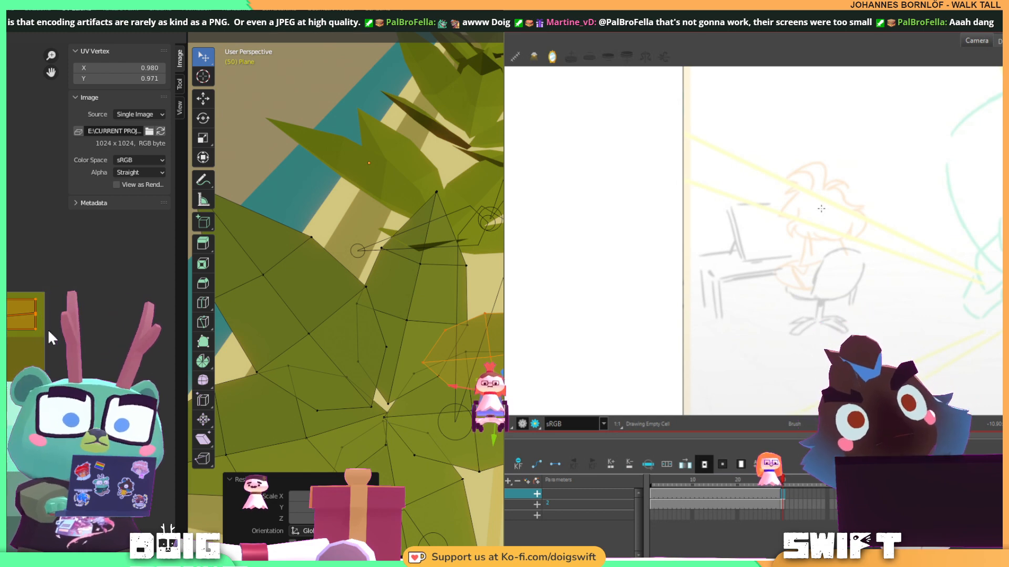
pyautogui.press('g')
pyautogui.click(6, 382)
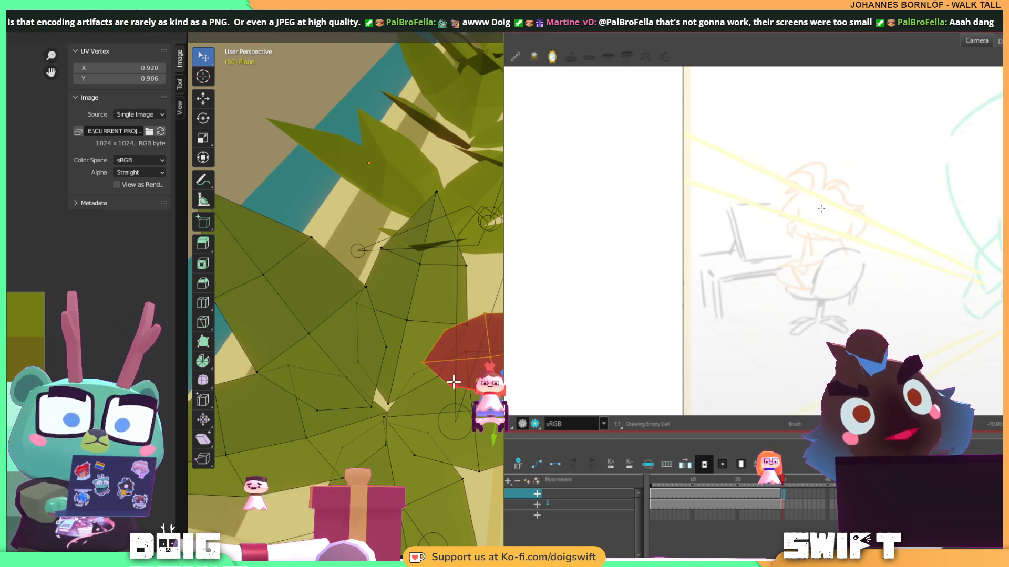
# Select the red petal's base vertex and its linked geometry, and rotate the petal upward around the Y axis.
pyautogui.click(448, 358)
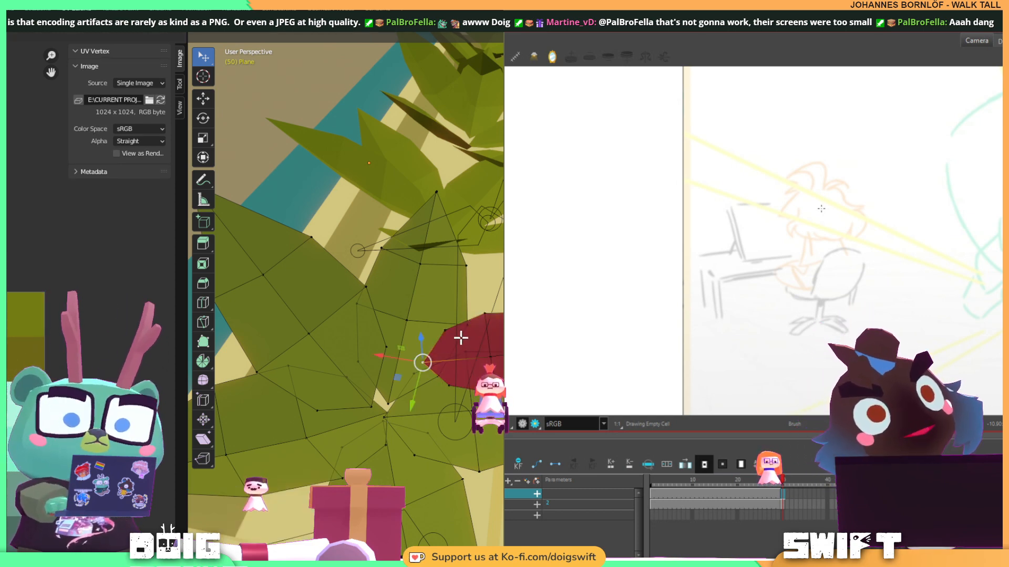
pyautogui.hotkey('ctrl', 'l')
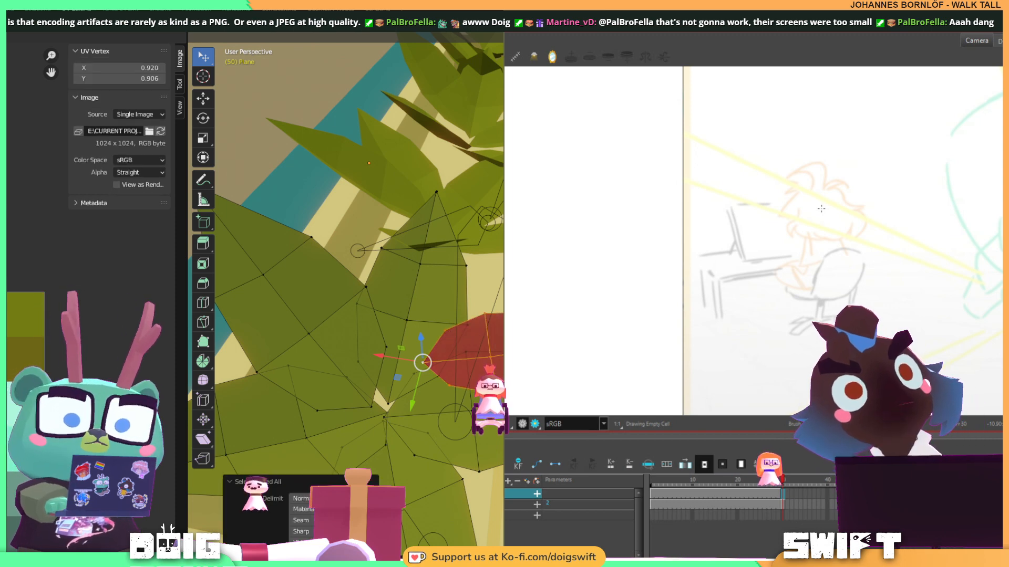
pyautogui.press('s')
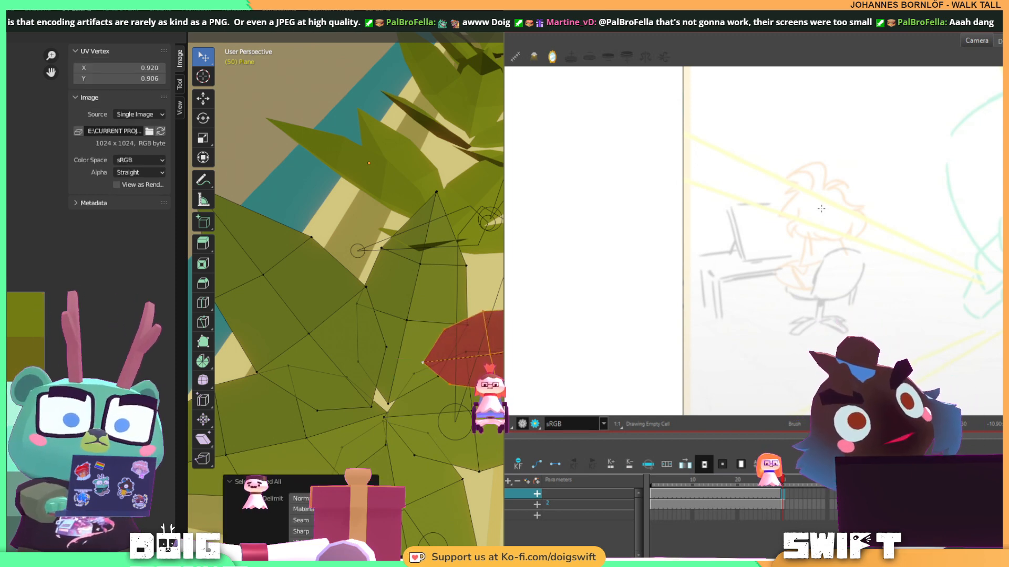
pyautogui.press('y')
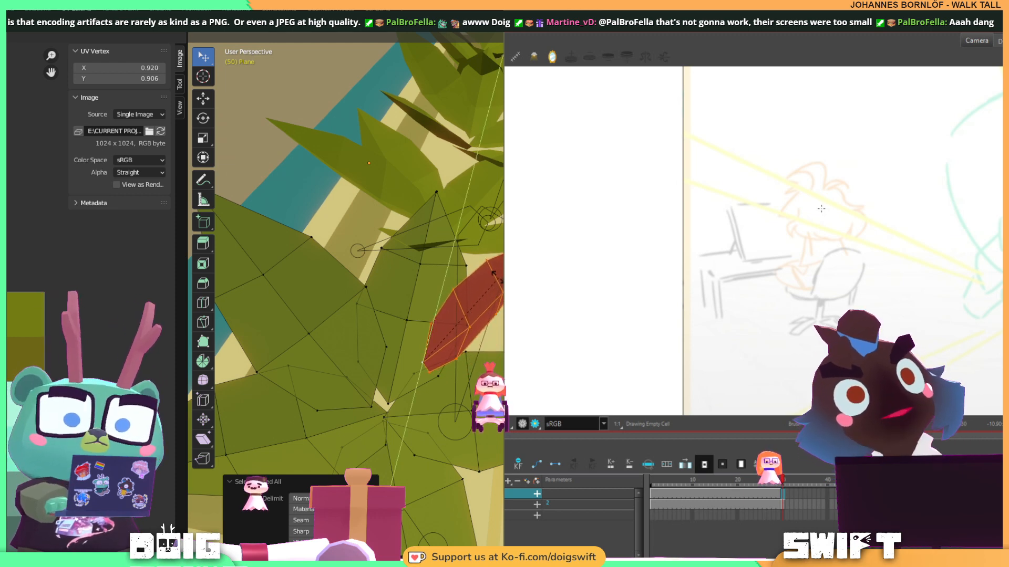
pyautogui.click(482, 270)
# Duplicate the red petal and rotate the copy around the Z axis to form a second petal.
pyautogui.moveTo(482, 270); pyautogui.dragTo(346, 261, button='middle')
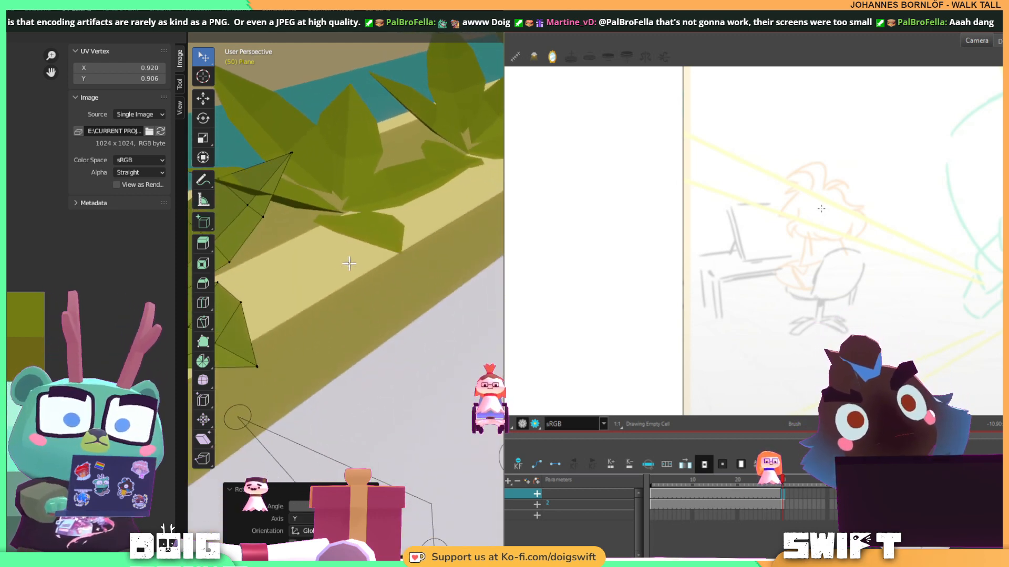
pyautogui.scroll(-5, 346, 262)
pyautogui.moveTo(398, 241); pyautogui.dragTo(378, 274, button='middle')
pyautogui.scroll(3, 363, 245)
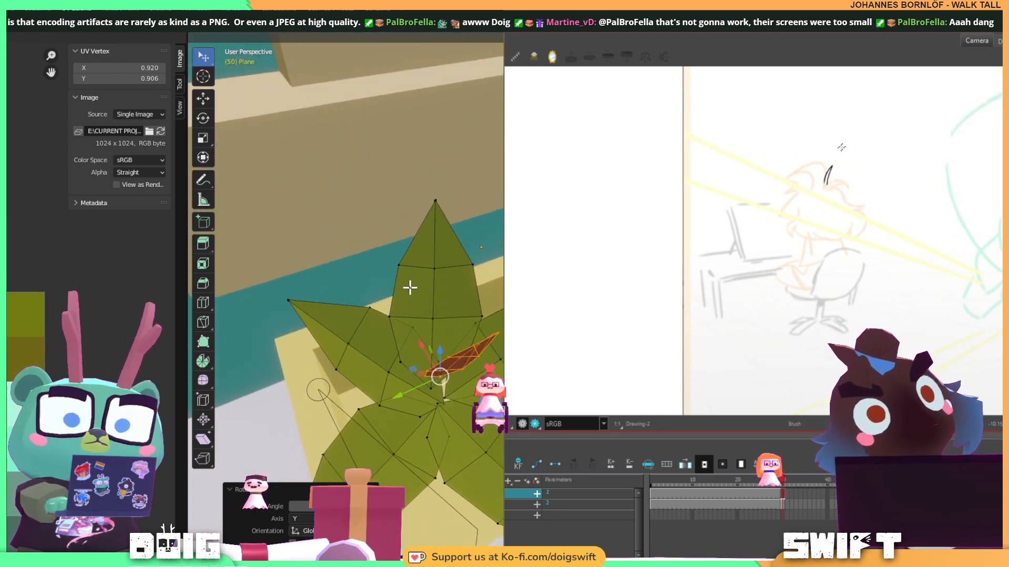
pyautogui.press('g')
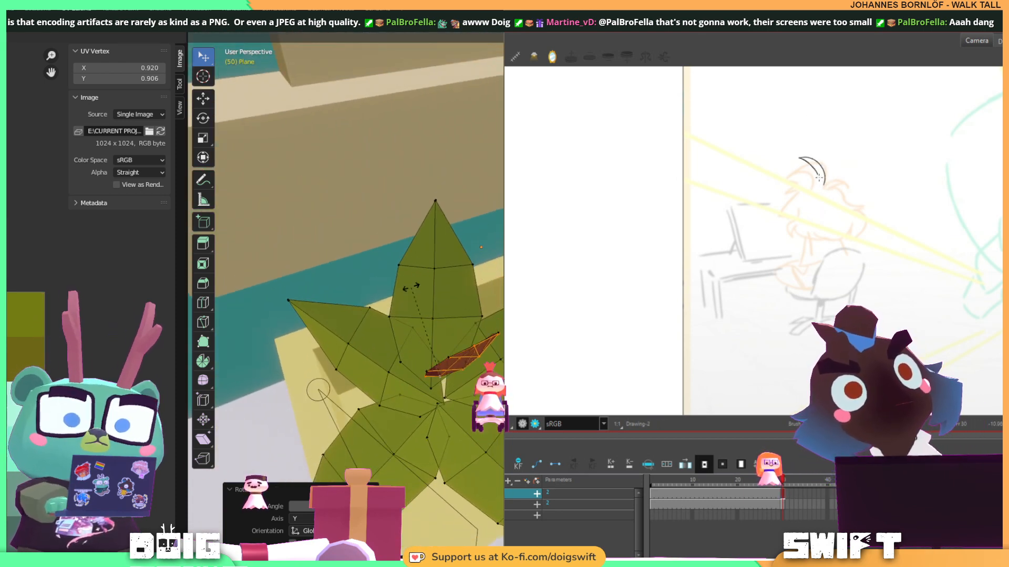
pyautogui.press('z')
pyautogui.click(467, 345)
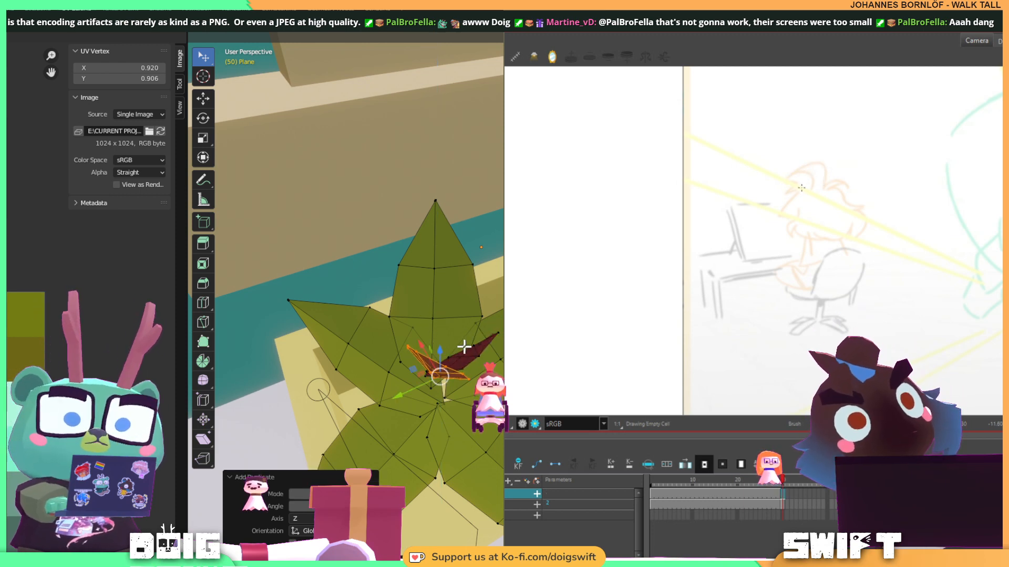
# Move the second petal along the X axis and nudge it slightly along the Y axis beside the first petal.
pyautogui.moveTo(464, 347); pyautogui.dragTo(372, 300, button='middle')
pyautogui.press('g')
pyautogui.press('x')
pyautogui.click(430, 395)
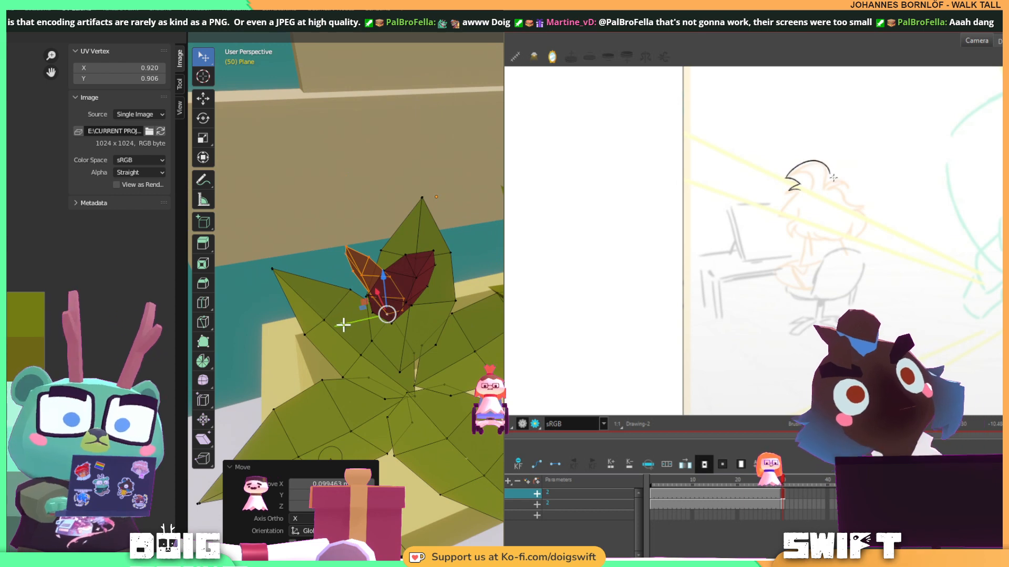
pyautogui.moveTo(343, 324); pyautogui.dragTo(339, 328)
pyautogui.moveTo(339, 328); pyautogui.dragTo(368, 314, button='middle')
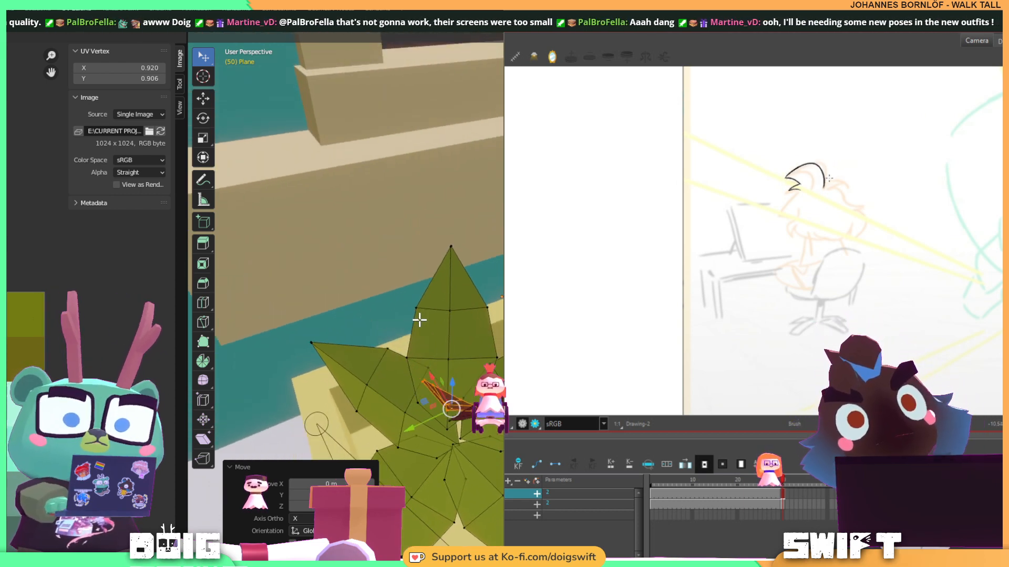
# In the animation program, remove the inner strokes of the character's first hair lock.
pyautogui.hotkey('ctrl', 'z')
pyautogui.hotkey('alt', 's')
pyautogui.click(793, 182)
pyautogui.hotkey('alt', 'b')
pyautogui.press('z')
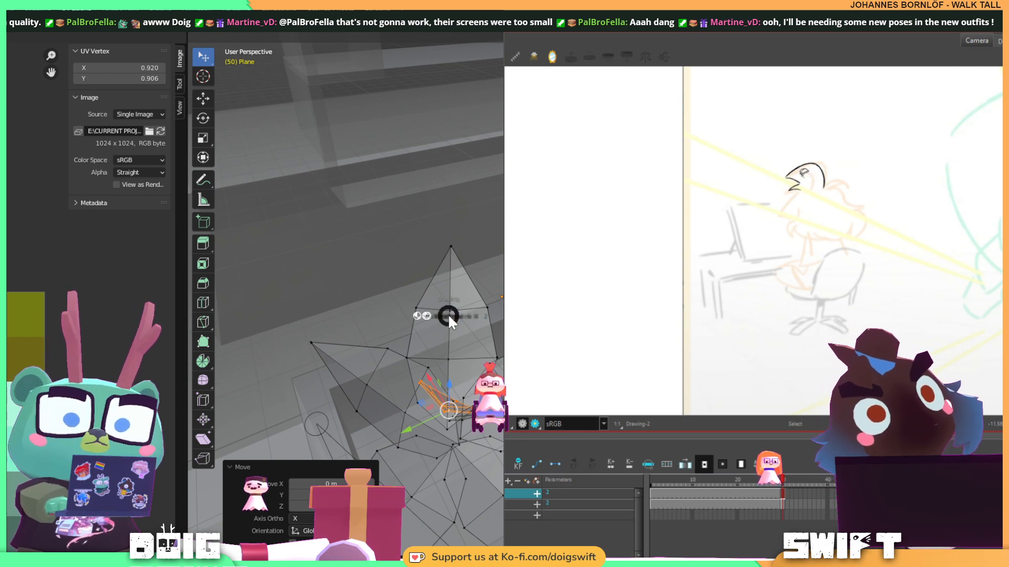
pyautogui.press('z')
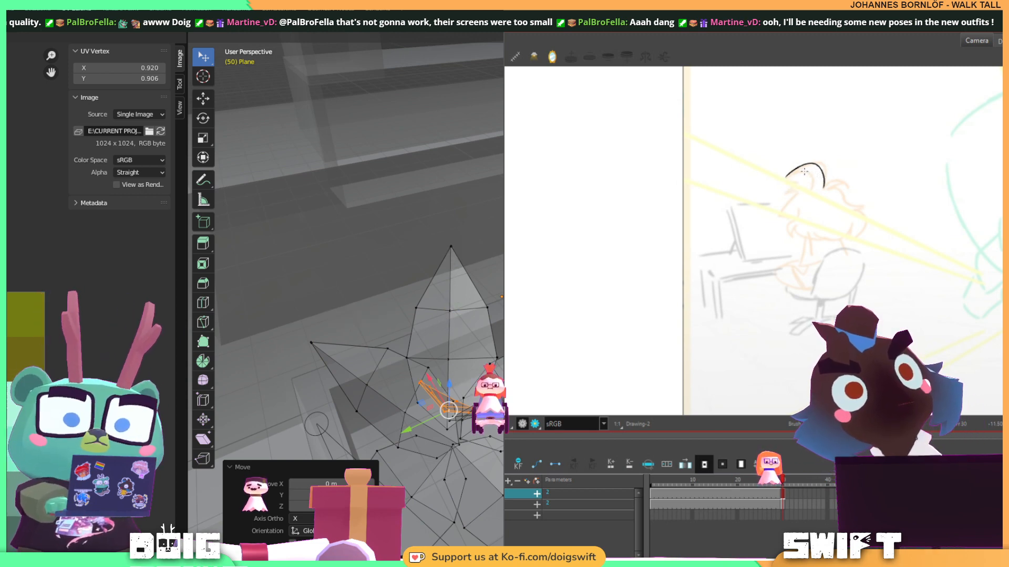
pyautogui.press('z')
pyautogui.click(453, 403)
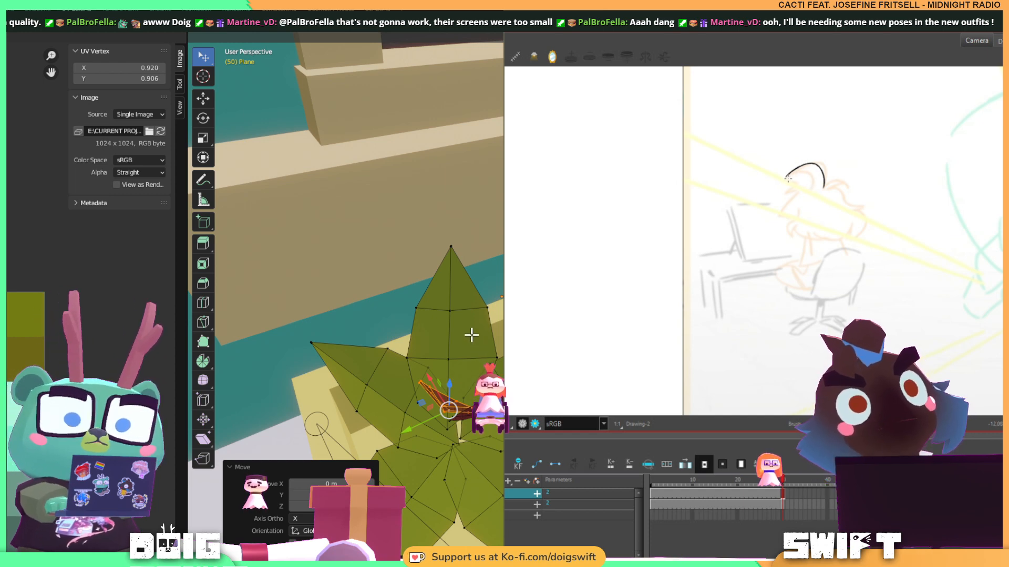
# In Blender, duplicate the second petal and rotate the copy around the Z axis to form a third petal.
pyautogui.press('g')
pyautogui.press('r')
pyautogui.press('z')
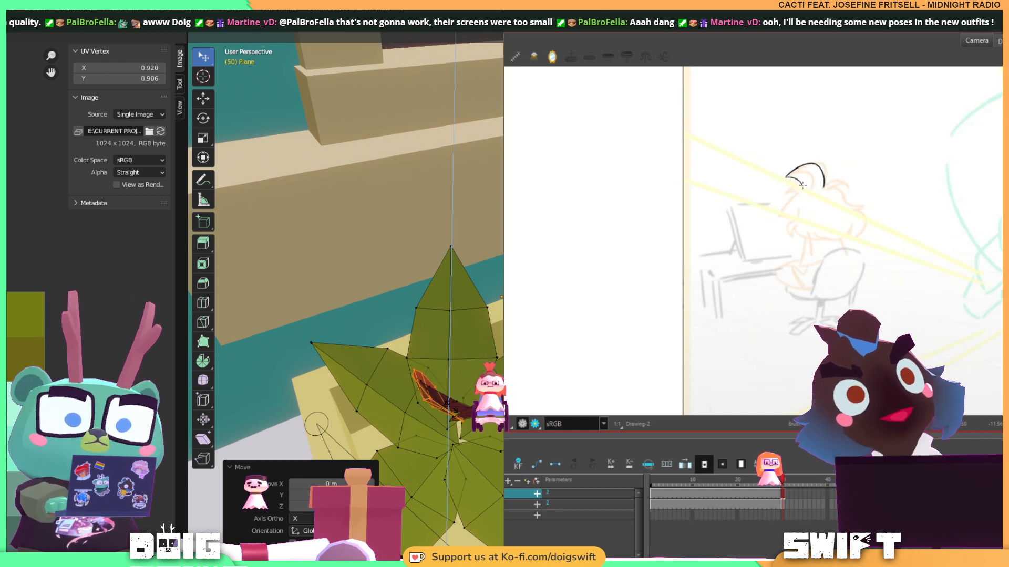
pyautogui.moveTo(787, 178); pyautogui.dragTo(802, 190)
pyautogui.click(456, 413)
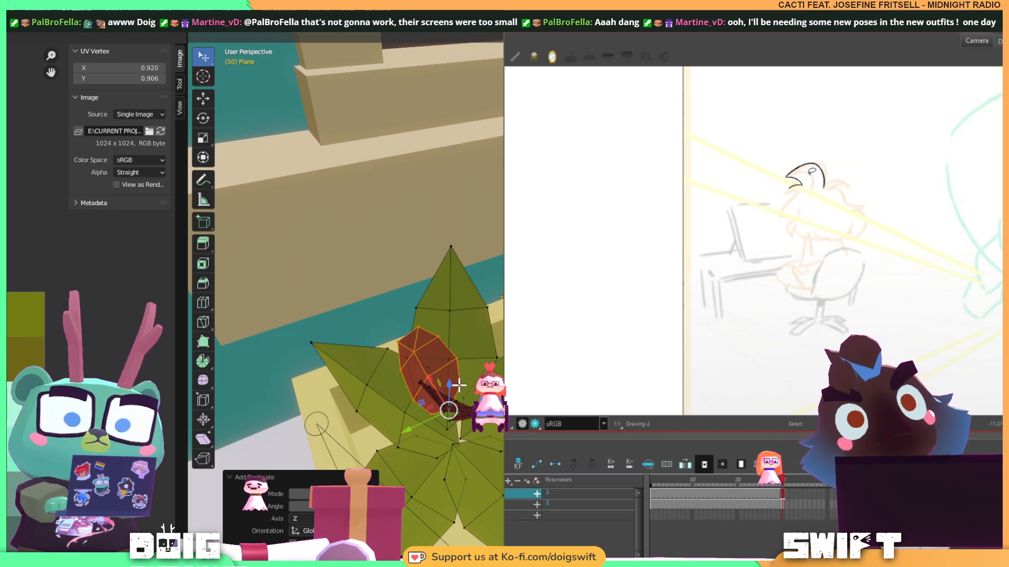
pyautogui.moveTo(455, 385); pyautogui.dragTo(435, 364, button='middle')
# Switch to the animation program and ink the hair locks on top of the head over the orange sketch.
pyautogui.moveTo(812, 167)
pyautogui.mouseDown()
pyautogui.moveTo(813, 190)
pyautogui.moveTo(819, 159)
pyautogui.moveTo(787, 194)
pyautogui.moveTo(826, 170)
pyautogui.moveTo(827, 187)
pyautogui.mouseUp()
pyautogui.hotkey('alt', 'b')
pyautogui.hotkey('ctrl', 'z')
pyautogui.moveTo(325, 271)
pyautogui.keyDown('shift'); pyautogui.mouseDown(button='middle')
pyautogui.moveTo(405, 283)
pyautogui.moveTo(402, 306)
pyautogui.mouseUp(button='middle'); pyautogui.keyUp('shift')
pyautogui.moveTo(425, 452); pyautogui.dragTo(436, 429, button='middle')
pyautogui.hotkey('alt', 's')
pyautogui.hotkey('alt', 'b')
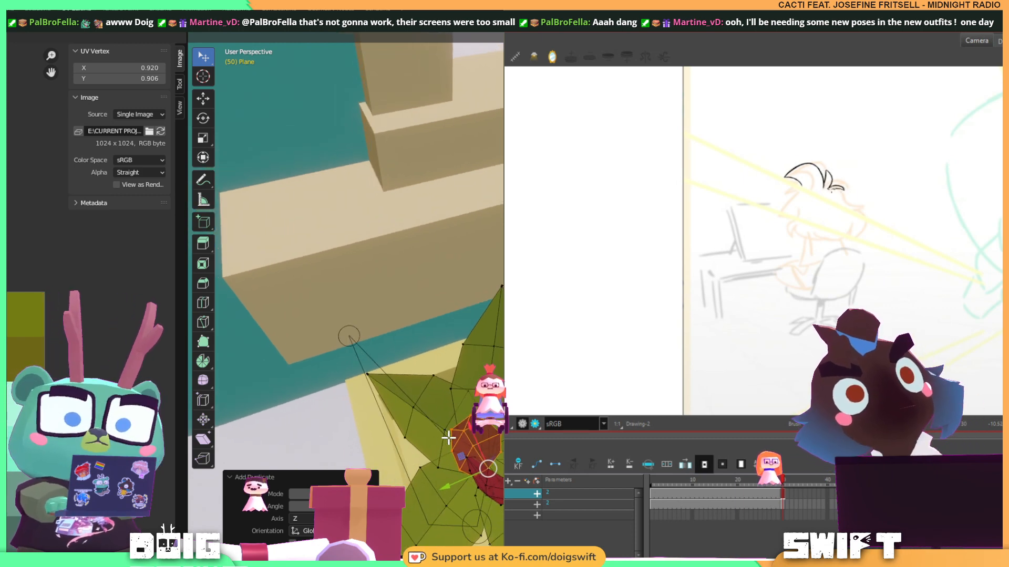
pyautogui.hotkey('ctrl', 'z')
pyautogui.moveTo(844, 189); pyautogui.dragTo(834, 190)
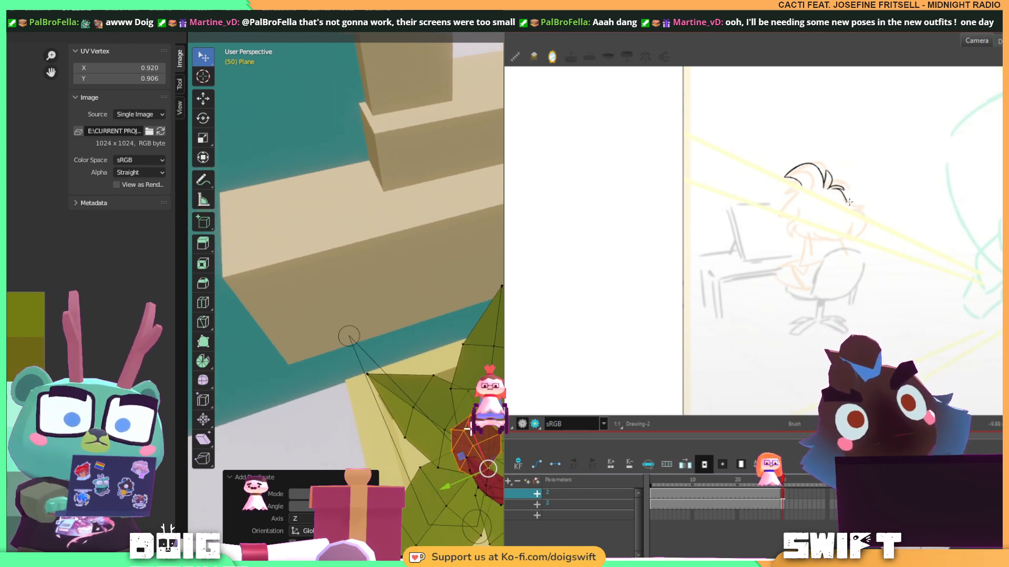
pyautogui.hotkey('ctrl', 'z')
# Nudge the third petal into place in Blender and ink the hair curve down the back of the head in the animation program.
pyautogui.moveTo(471, 429); pyautogui.dragTo(472, 433)
pyautogui.moveTo(835, 189); pyautogui.dragTo(846, 205)
pyautogui.moveTo(446, 488); pyautogui.dragTo(457, 486)
pyautogui.moveTo(848, 204); pyautogui.dragTo(861, 208)
pyautogui.moveTo(457, 486)
pyautogui.mouseDown(button='middle')
pyautogui.moveTo(453, 378)
pyautogui.moveTo(449, 436)
pyautogui.mouseUp(button='middle')
# Ink the pointed hair tip at the back of the head in the animation program.
pyautogui.hotkey('ctrl', 'z')
pyautogui.hotkey('ctrl', 'z')
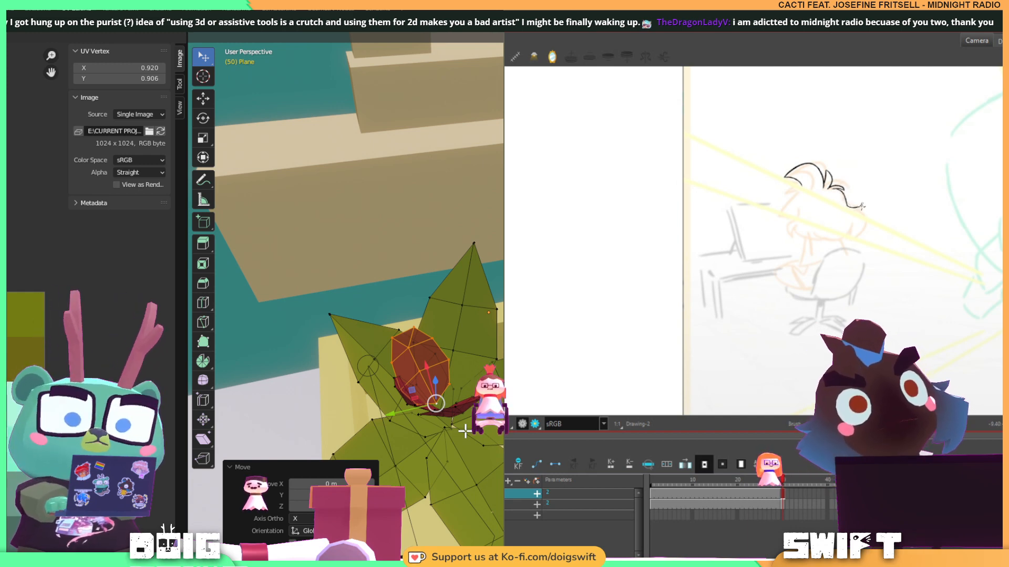
pyautogui.moveTo(862, 206); pyautogui.dragTo(862, 211)
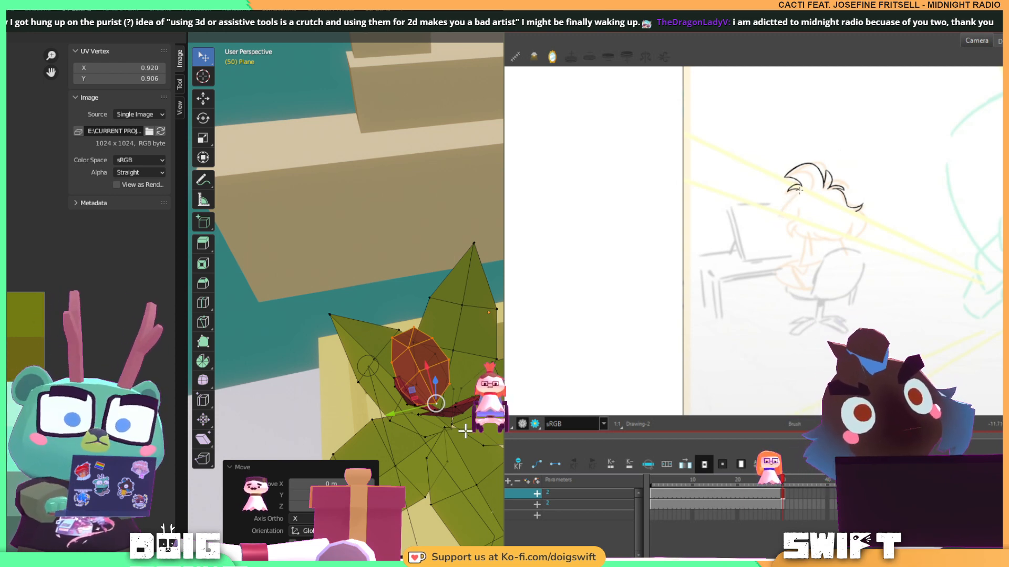
# Draw and rework the hair line running from the front lock down toward the face.
pyautogui.moveTo(801, 187); pyautogui.dragTo(779, 220)
pyautogui.hotkey('alt', 's')
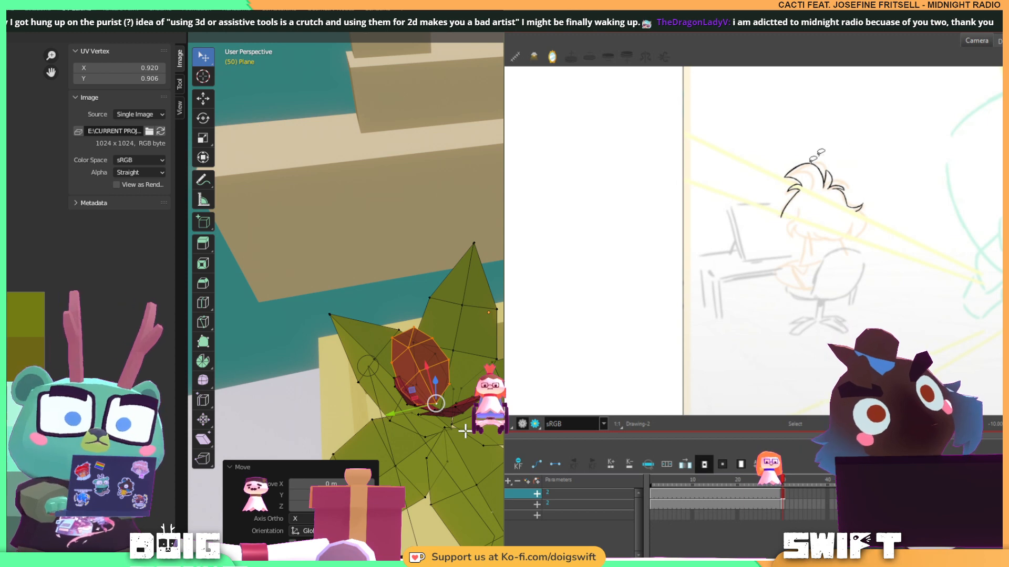
pyautogui.hotkey('ctrl', 'z')
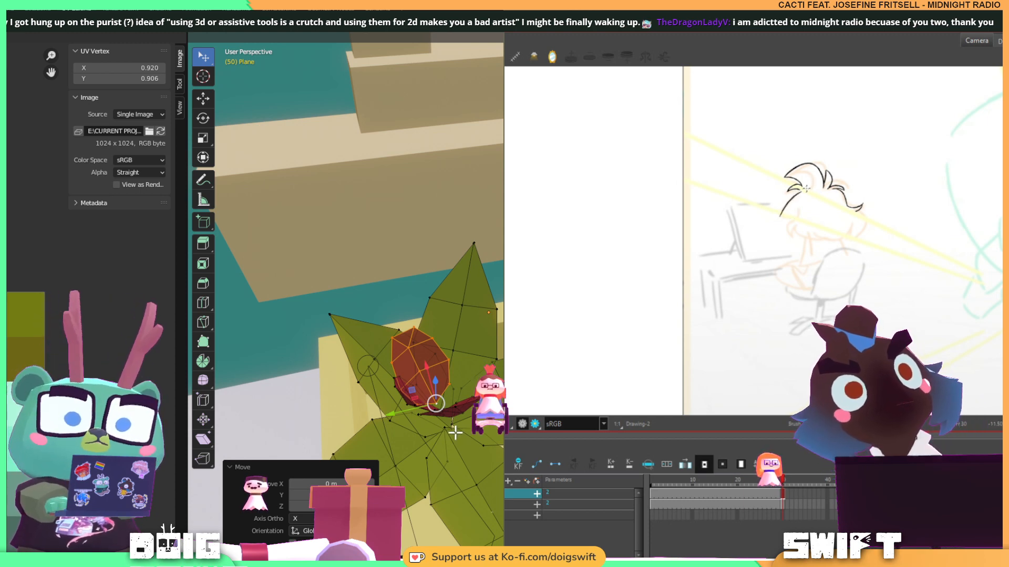
pyautogui.hotkey('alt', 's')
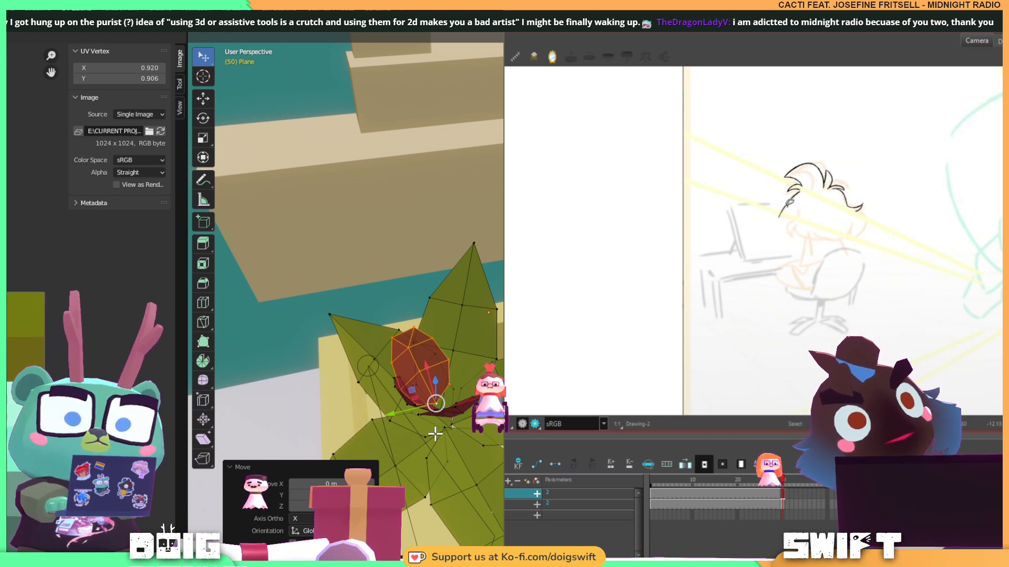
pyautogui.hotkey('ctrl', 'z')
pyautogui.moveTo(779, 216); pyautogui.dragTo(803, 189)
pyautogui.hotkey('ctrl', 'z')
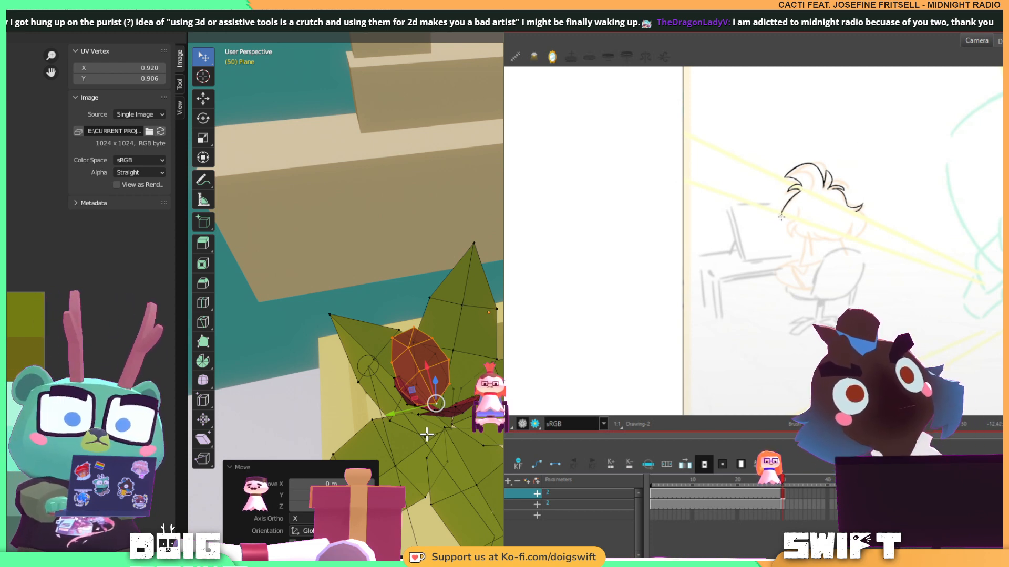
pyautogui.hotkey('alt', 's')
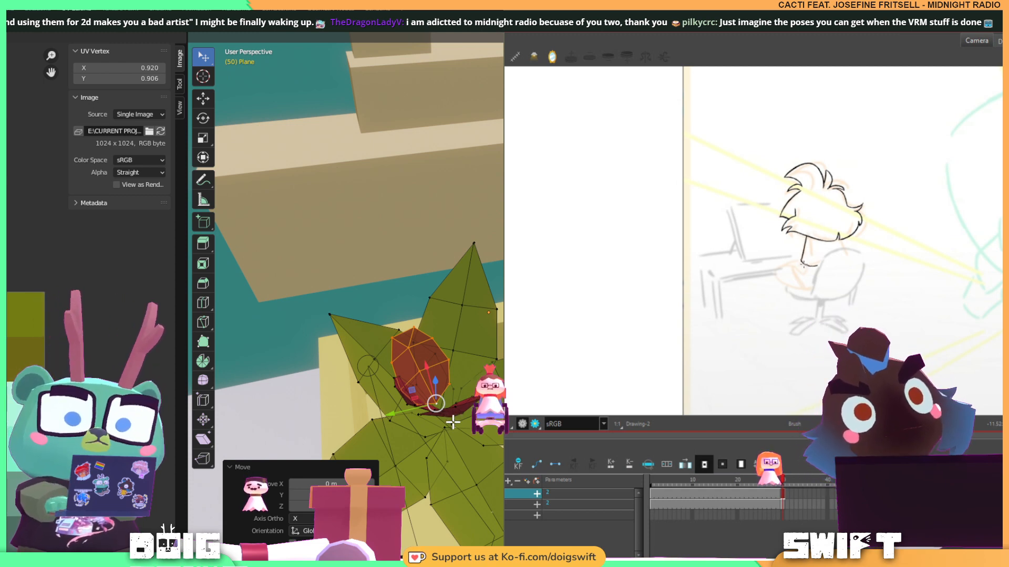
# Ink the base of the neck and the raised hand holding a pen in front of the face.
pyautogui.moveTo(805, 266); pyautogui.dragTo(816, 267)
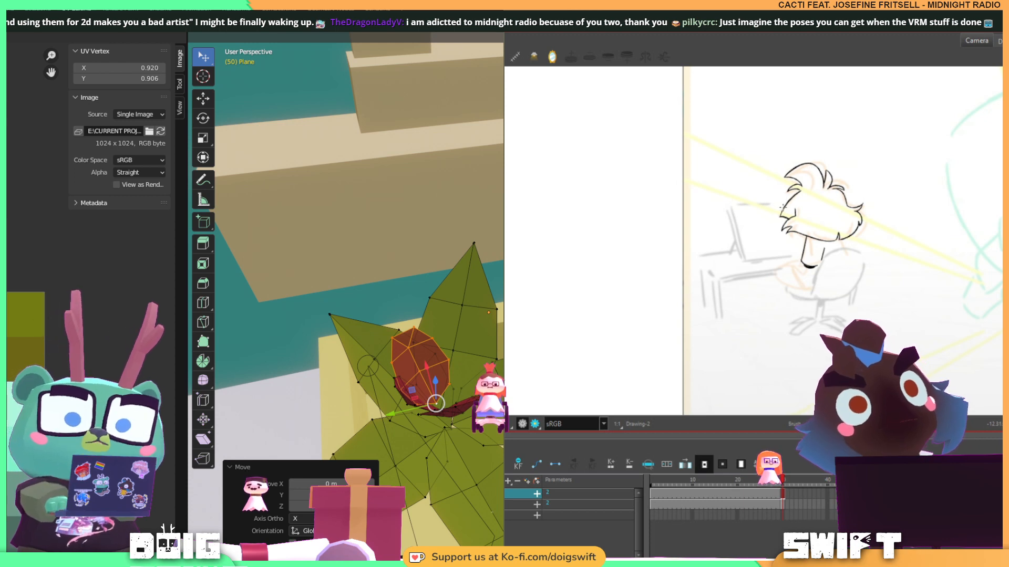
pyautogui.keyDown('shift'); pyautogui.moveTo(459, 394); pyautogui.dragTo(448, 372, button='middle'); pyautogui.keyUp('shift')
pyautogui.moveTo(771, 214); pyautogui.dragTo(776, 194)
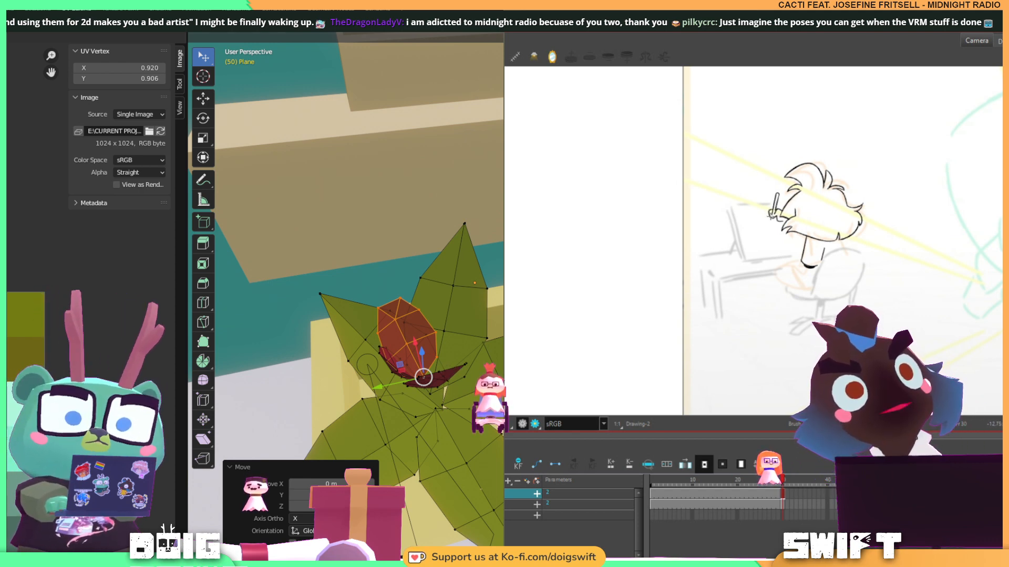
# Delete the faulty stroke at the raised hand in the animation program and return to the Brush tool.
pyautogui.scroll(3, 444, 336)
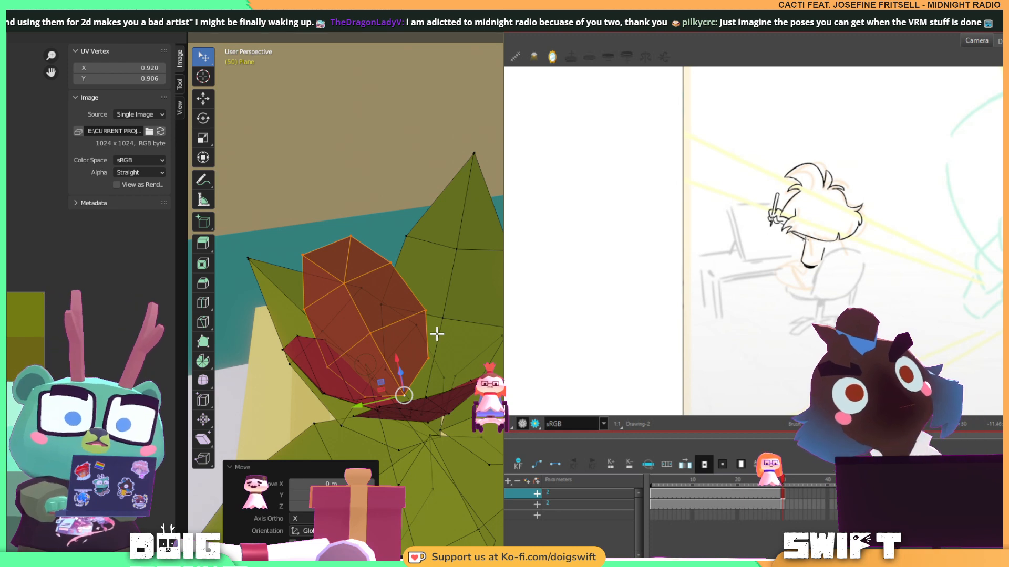
pyautogui.hotkey('alt', 's')
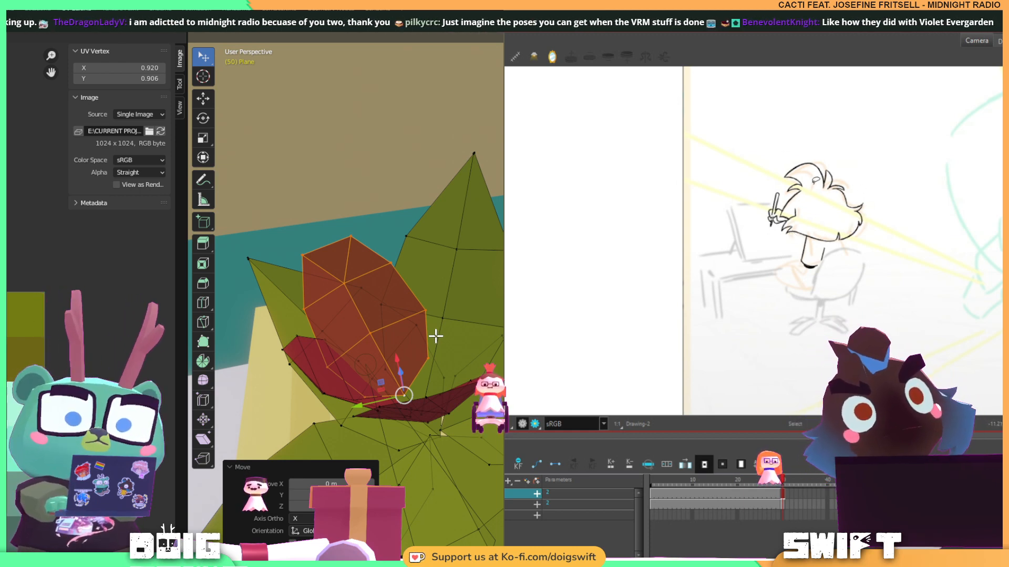
pyautogui.click(780, 219)
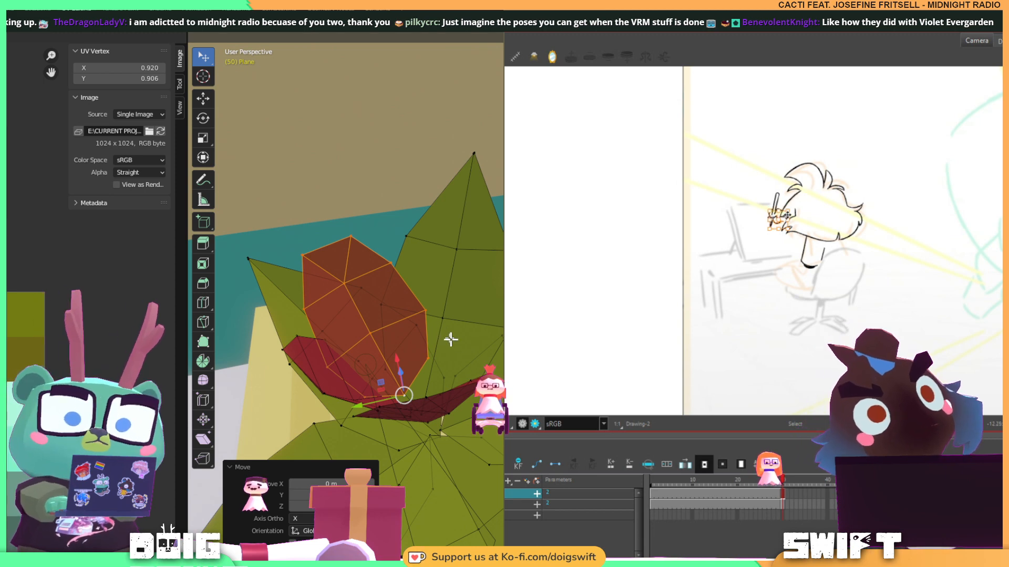
pyautogui.press('Delete')
pyautogui.hotkey('alt', 'b')
# Duplicate the upright red petal in Blender and rotate the copy around the Z axis.
pyautogui.hotkey('shift', 'd')
pyautogui.press('r')
pyautogui.press('z')
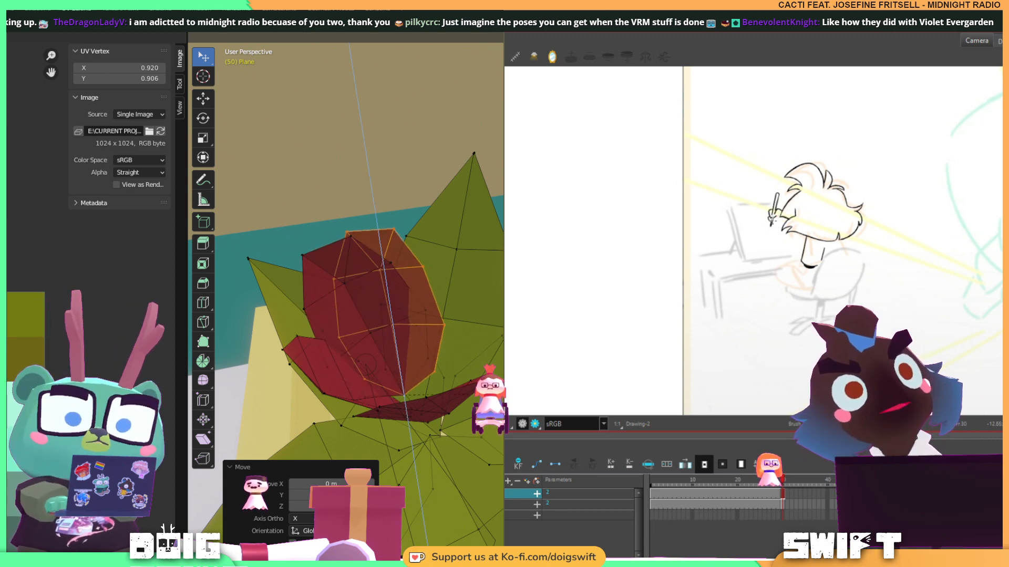
pyautogui.click(434, 456)
pyautogui.moveTo(421, 367); pyautogui.dragTo(419, 361, button='middle')
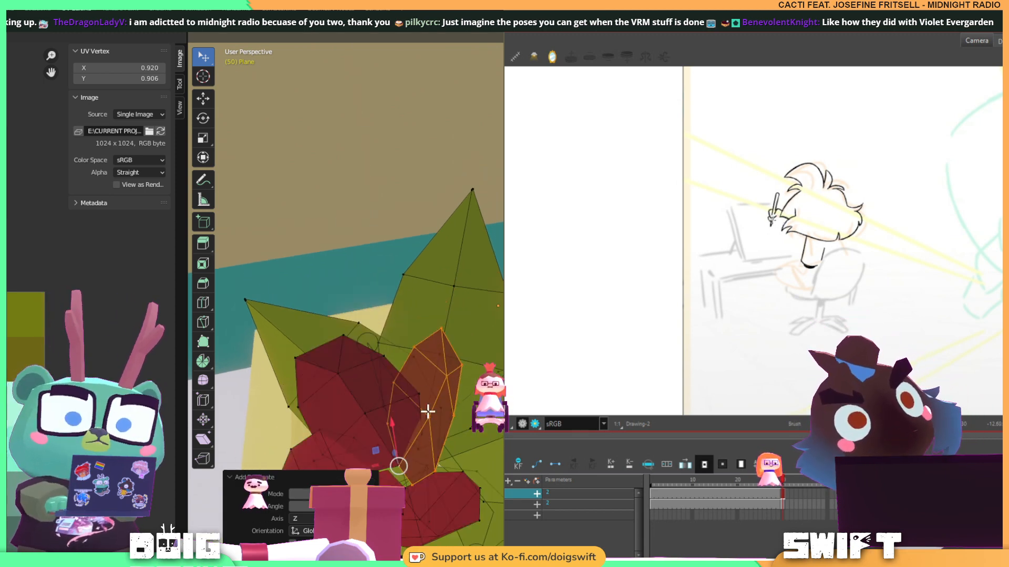
# Move the new petal copy so its base meets the other petals at the flower's center.
pyautogui.moveTo(427, 411); pyautogui.dragTo(421, 394, button='middle')
pyautogui.press('g')
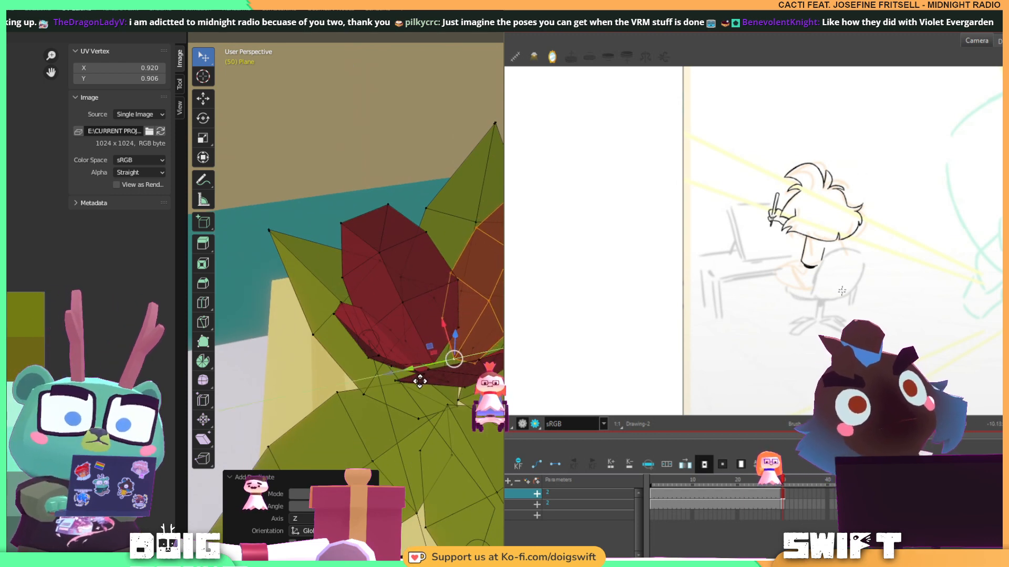
pyautogui.moveTo(420, 382); pyautogui.dragTo(421, 380)
pyautogui.moveTo(421, 381); pyautogui.dragTo(455, 354, button='middle')
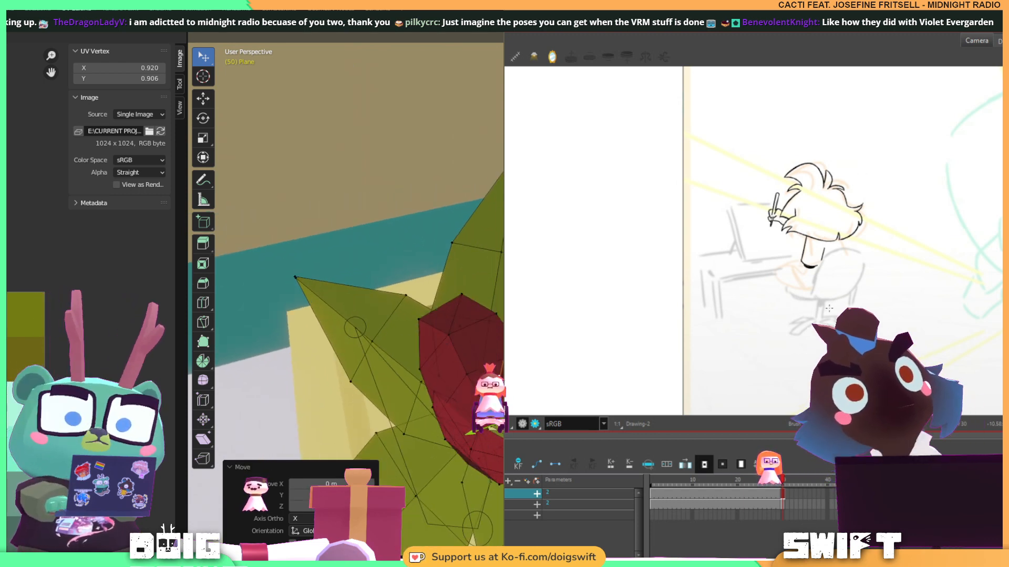
pyautogui.moveTo(497, 382); pyautogui.dragTo(496, 381)
pyautogui.moveTo(488, 336); pyautogui.dragTo(421, 322, button='middle')
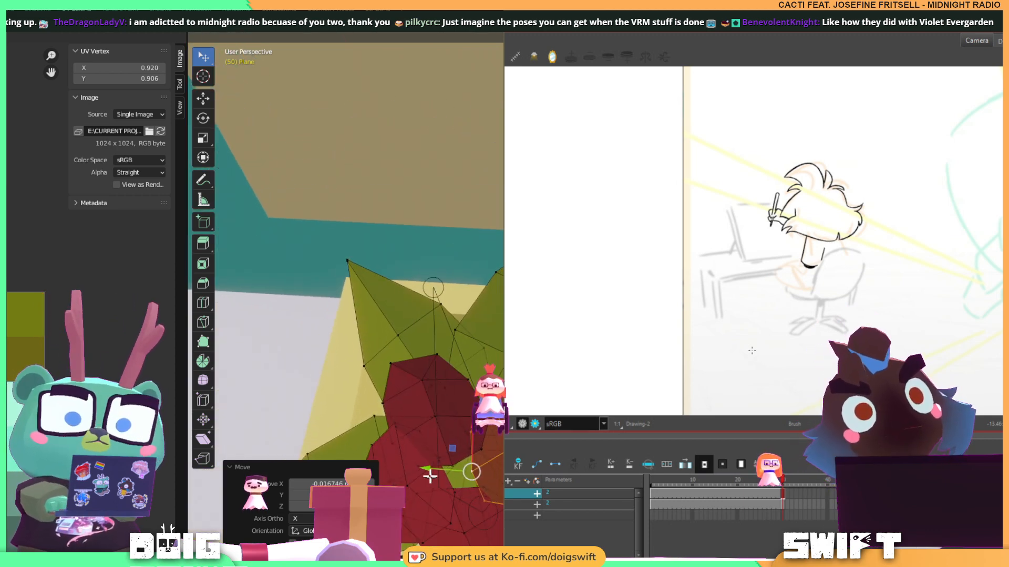
pyautogui.moveTo(430, 476); pyautogui.dragTo(438, 464)
pyautogui.scroll(-5, 451, 437)
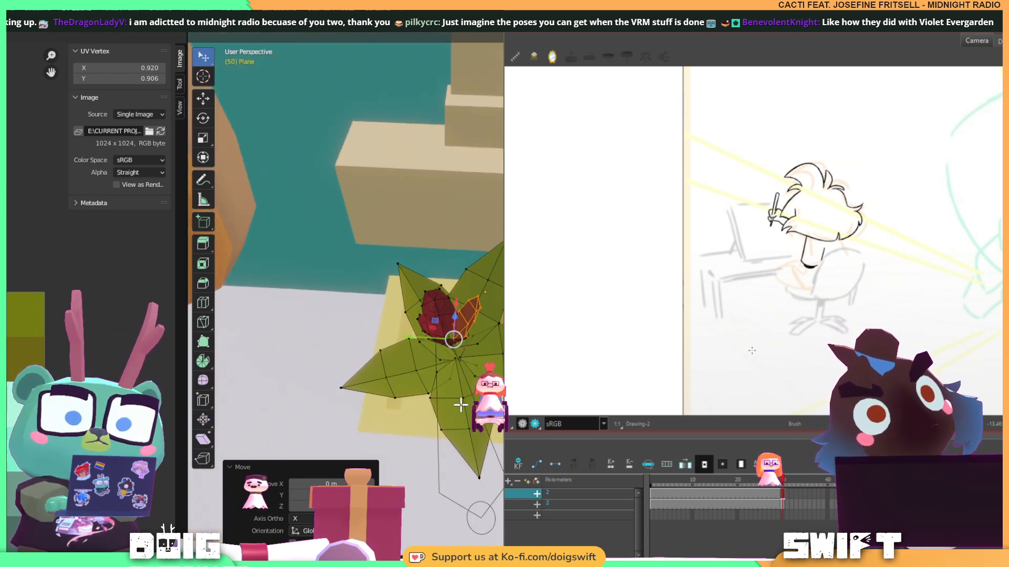
# Select all the red petals in full by picking a vertex on each and extending to linked geometry.
pyautogui.moveTo(459, 405)
pyautogui.mouseDown(button='middle')
pyautogui.moveTo(459, 374)
pyautogui.moveTo(455, 403)
pyautogui.mouseUp(button='middle')
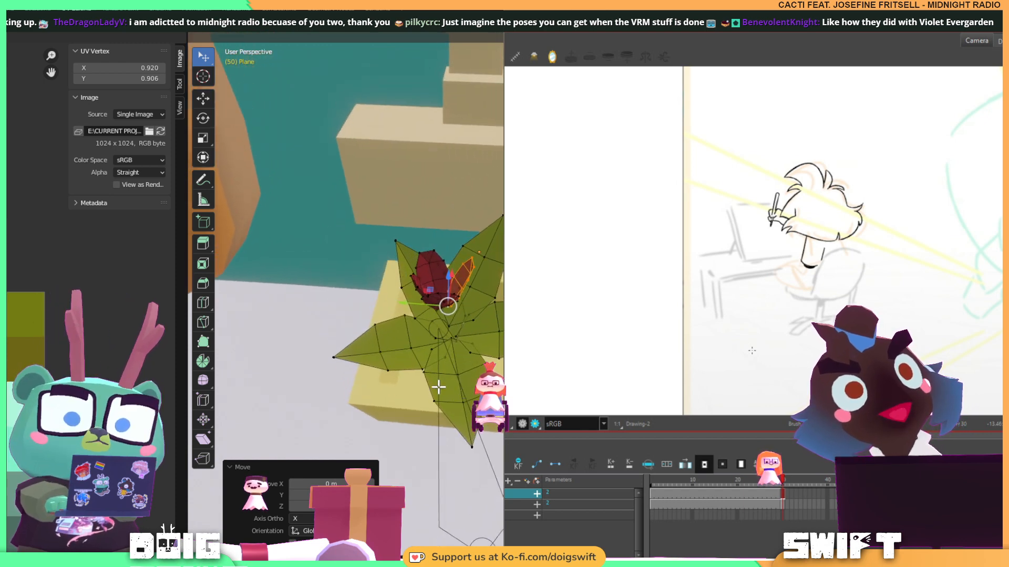
pyautogui.scroll(5, 436, 378)
pyautogui.moveTo(437, 367); pyautogui.dragTo(447, 312, button='middle')
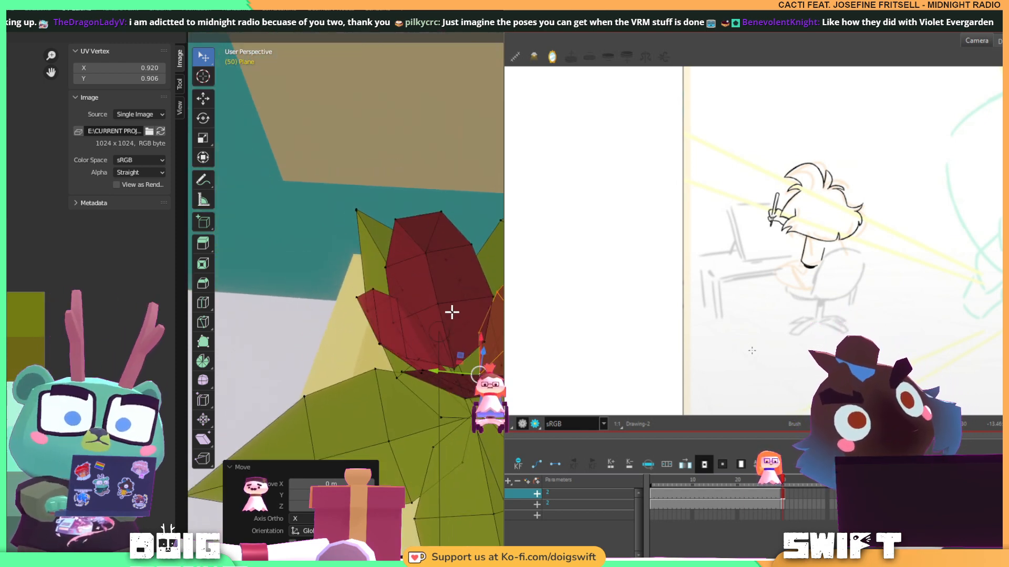
pyautogui.keyDown('shift'); pyautogui.click(424, 256); pyautogui.keyUp('shift')
pyautogui.keyDown('shift'); pyautogui.click(379, 343); pyautogui.keyUp('shift')
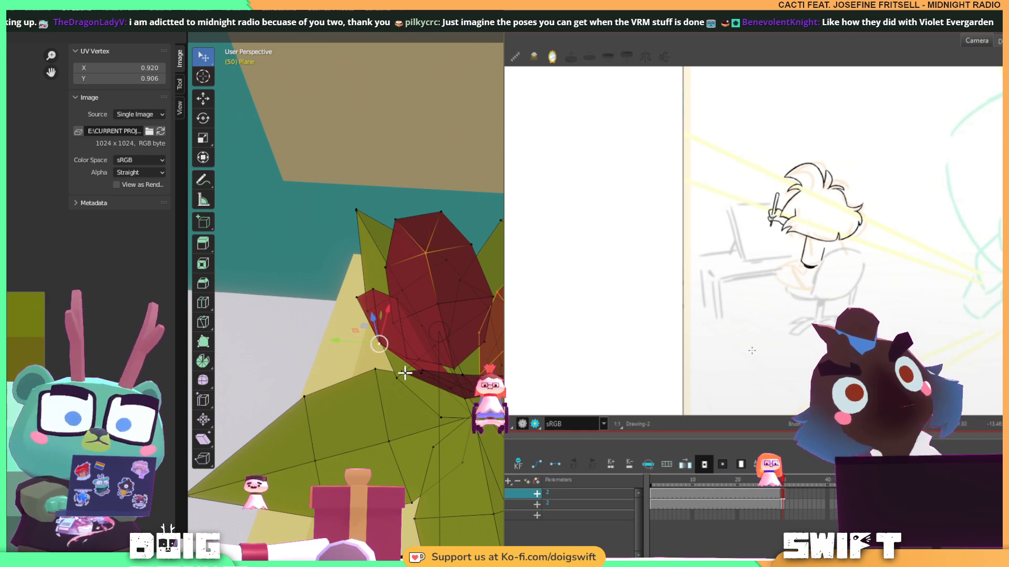
pyautogui.keyDown('shift'); pyautogui.click(403, 372); pyautogui.keyUp('shift')
pyautogui.hotkey('ctrl', 'l')
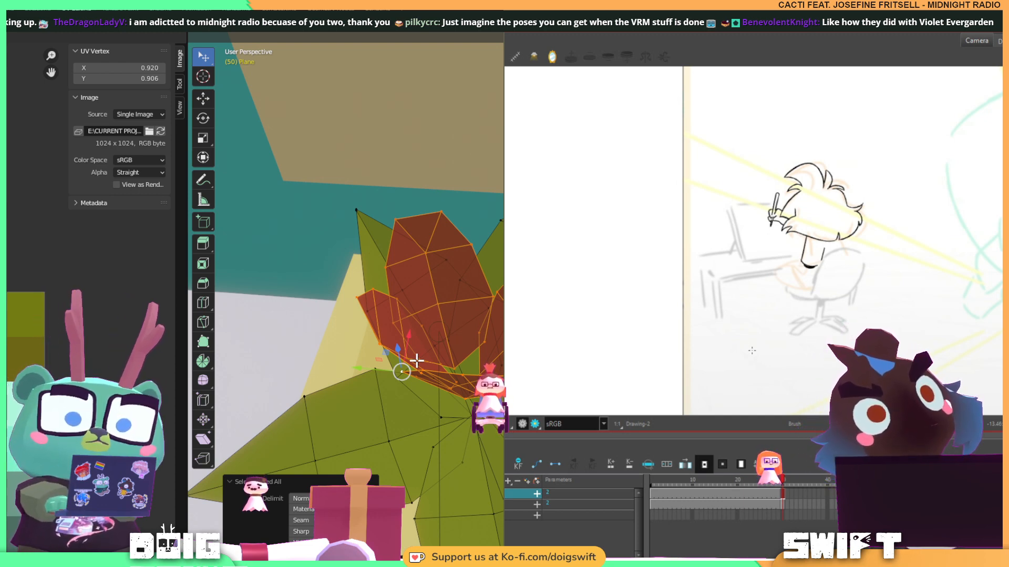
# Duplicate the petal ring, rotate the copy around the Z axis and scale it down.
pyautogui.hotkey('shift', 'd')
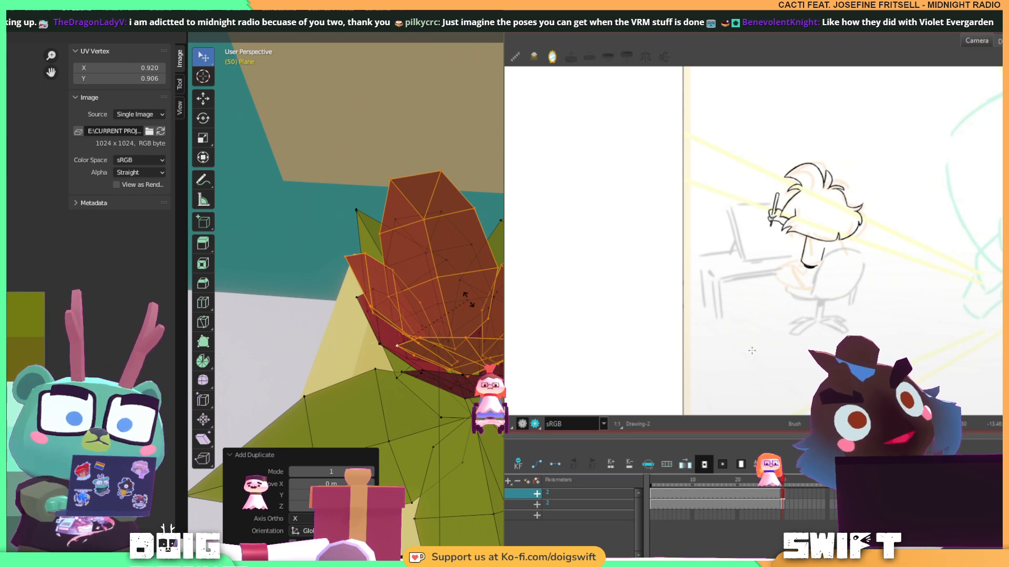
pyautogui.press('z')
pyautogui.click(453, 343)
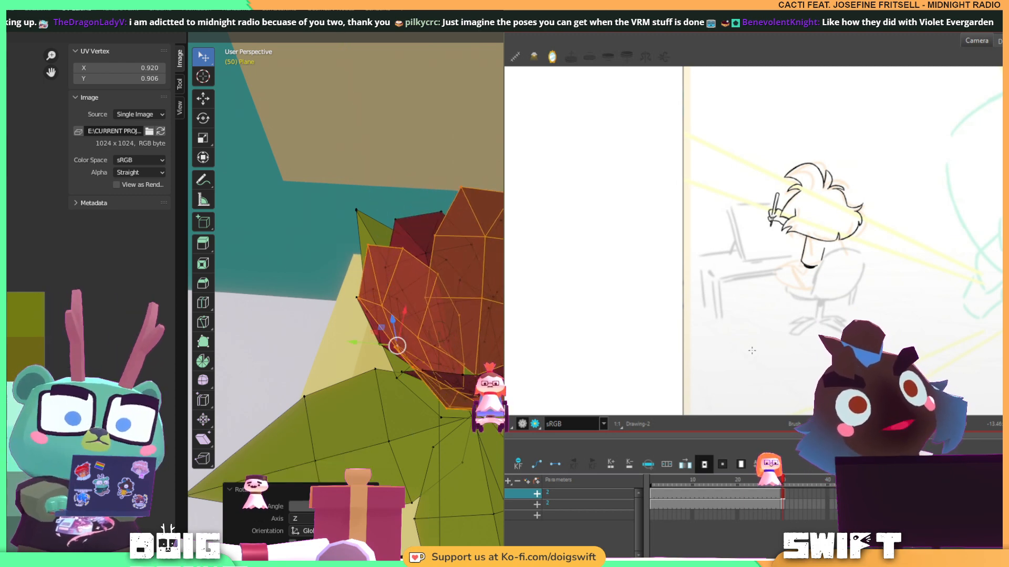
pyautogui.press('s')
pyautogui.click(478, 331)
# Move the smaller petal ring along the X axis to sit inside the outer petals.
pyautogui.keyDown('shift'); pyautogui.moveTo(478, 409); pyautogui.dragTo(471, 230, button='middle'); pyautogui.keyUp('shift')
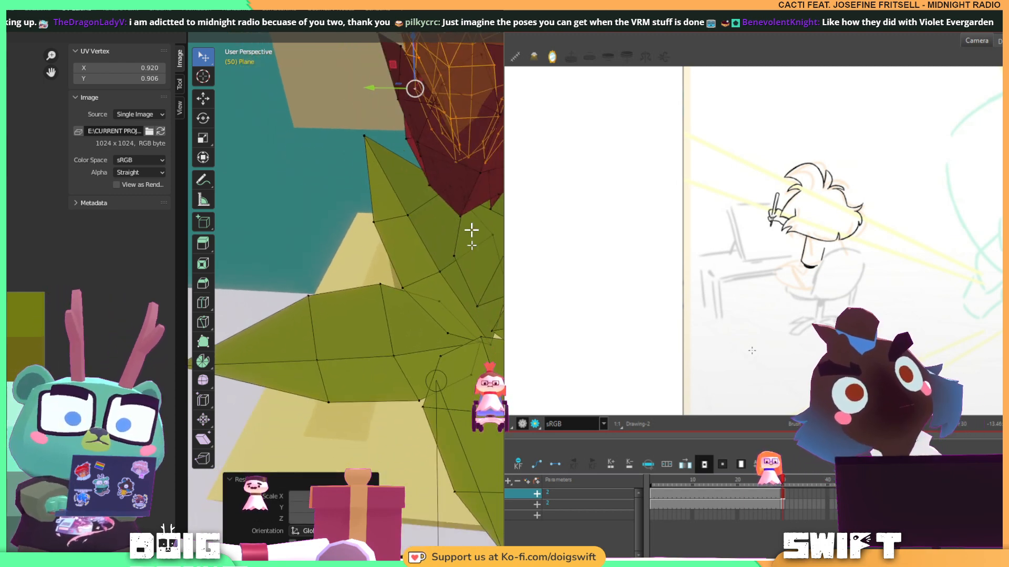
pyautogui.scroll(-3, 462, 252)
pyautogui.scroll(-4, 419, 345)
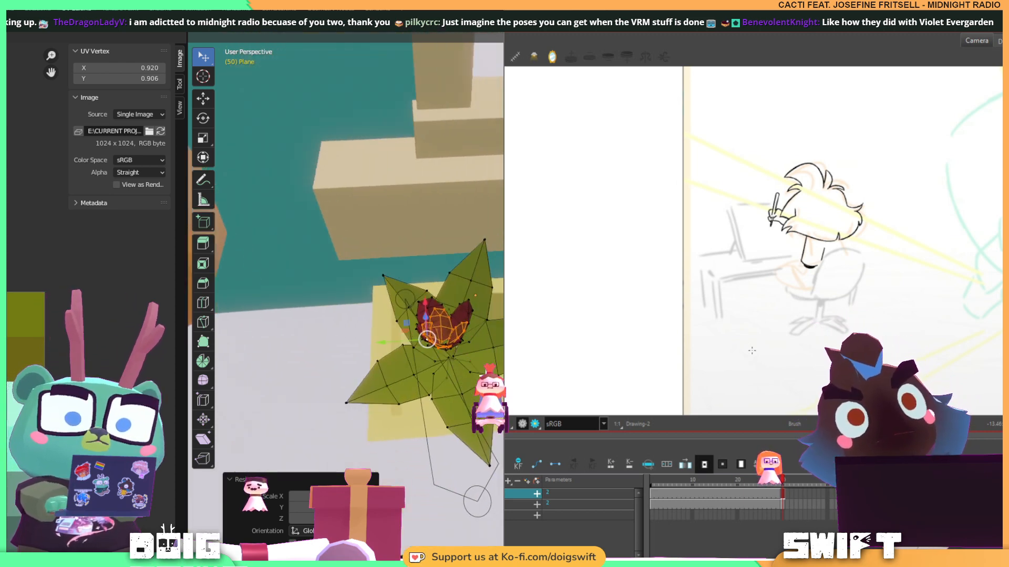
pyautogui.moveTo(419, 336); pyautogui.dragTo(448, 368, button='middle')
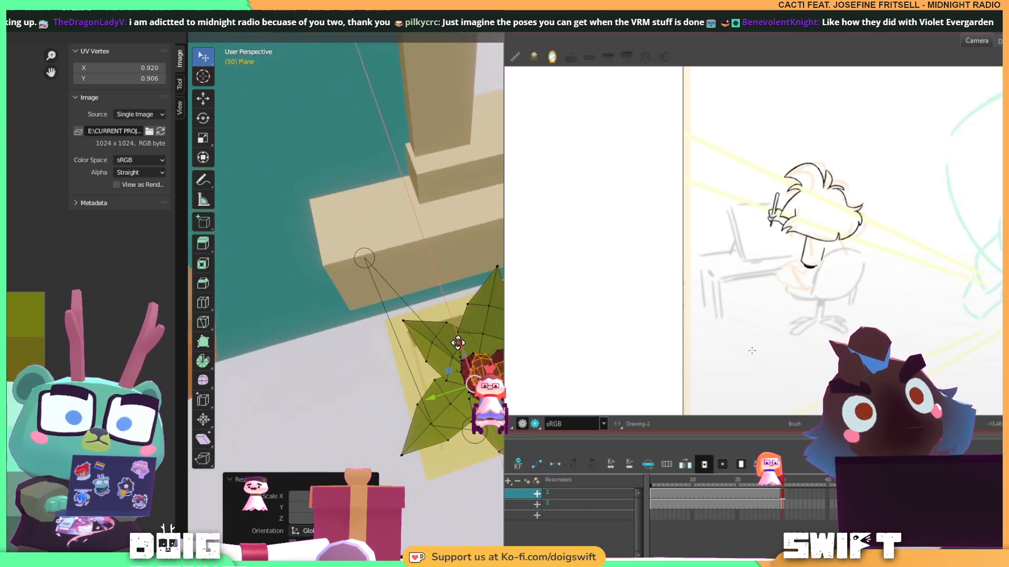
pyautogui.moveTo(457, 344); pyautogui.dragTo(490, 356)
pyautogui.moveTo(502, 333); pyautogui.dragTo(498, 296, button='middle')
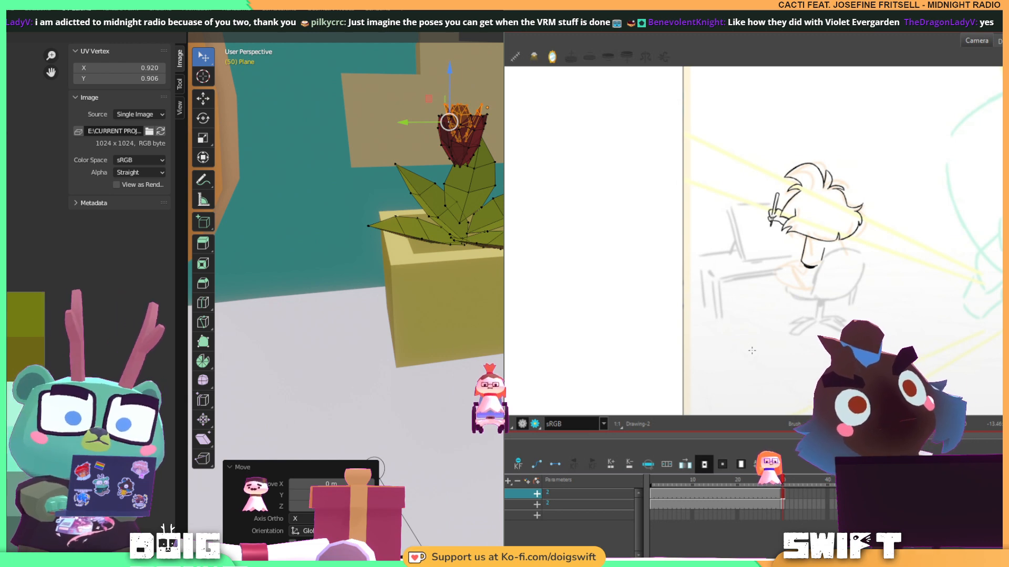
# Resize the inner petal ring slightly and shift it along the Y axis to center it in the flower.
pyautogui.press('s')
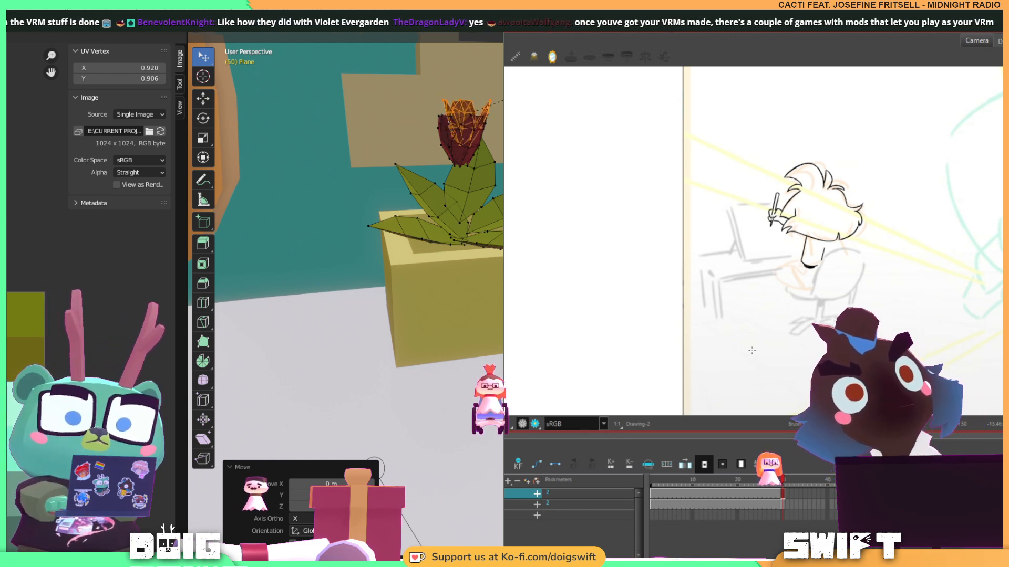
pyautogui.click(503, 99)
pyautogui.moveTo(503, 99); pyautogui.dragTo(498, 124, button='middle')
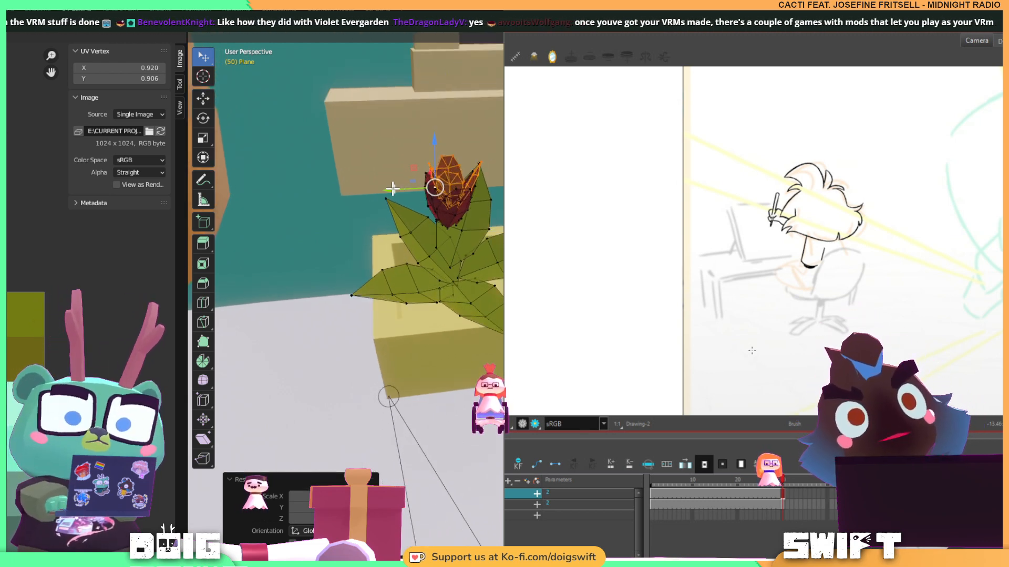
pyautogui.moveTo(392, 188); pyautogui.dragTo(382, 191)
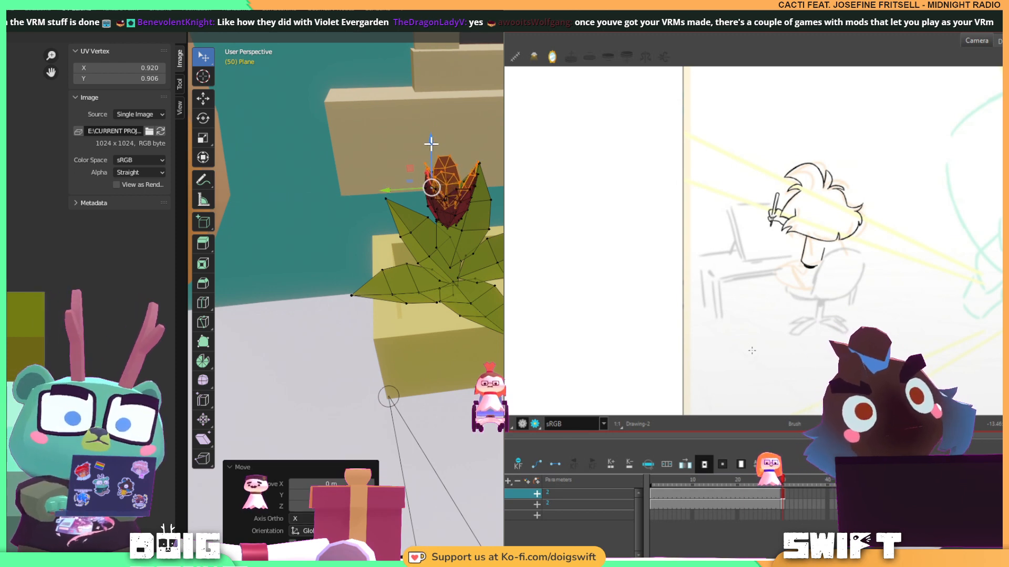
pyautogui.scroll(4, 452, 151)
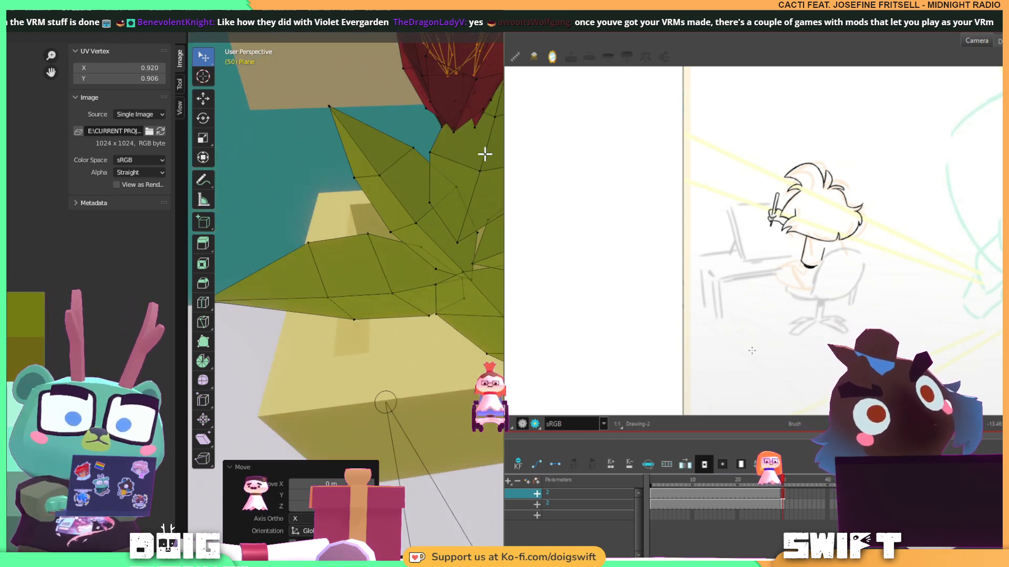
# Select the whole red flower including linked geometry and lower it into the center of the leaves.
pyautogui.keyDown('shift'); pyautogui.moveTo(484, 154); pyautogui.dragTo(475, 228, button='middle'); pyautogui.keyUp('shift')
pyautogui.moveTo(447, 271); pyautogui.dragTo(446, 234, button='middle')
pyautogui.moveTo(457, 126)
pyautogui.keyDown('shift'); pyautogui.mouseDown(button='middle')
pyautogui.moveTo(461, 196)
pyautogui.moveTo(446, 200)
pyautogui.mouseUp(button='middle'); pyautogui.keyUp('shift')
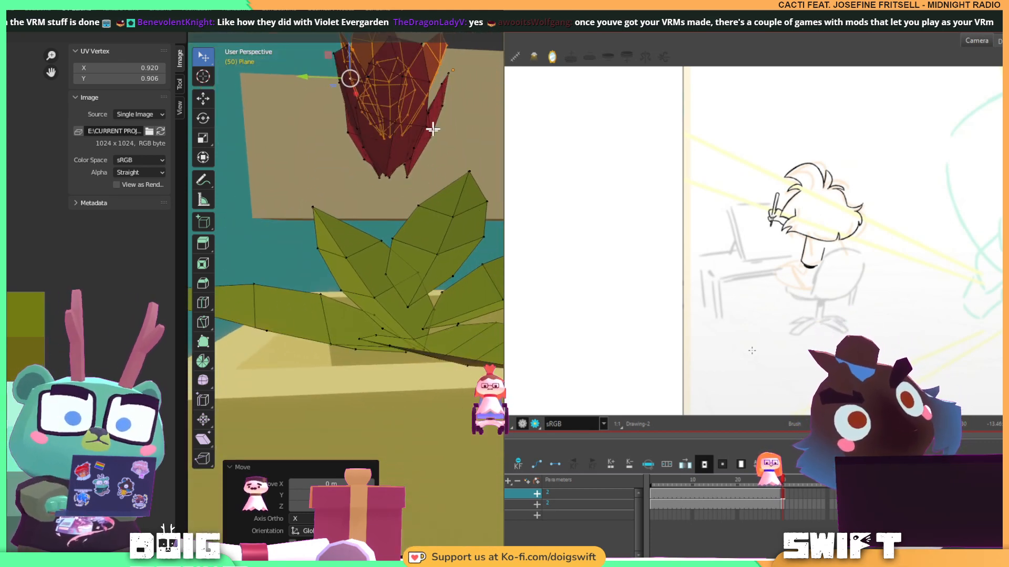
pyautogui.moveTo(419, 77)
pyautogui.keyDown('ctrl'); pyautogui.mouseDown(button='right')
pyautogui.moveTo(322, 150)
pyautogui.moveTo(460, 106)
pyautogui.mouseUp(button='right'); pyautogui.keyUp('ctrl')
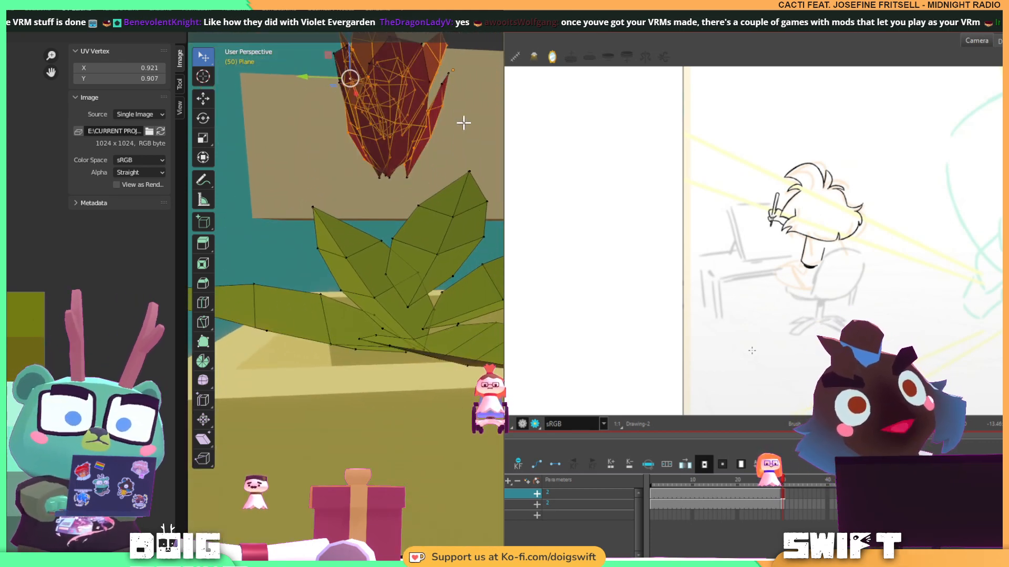
pyautogui.hotkey('ctrl', 'l')
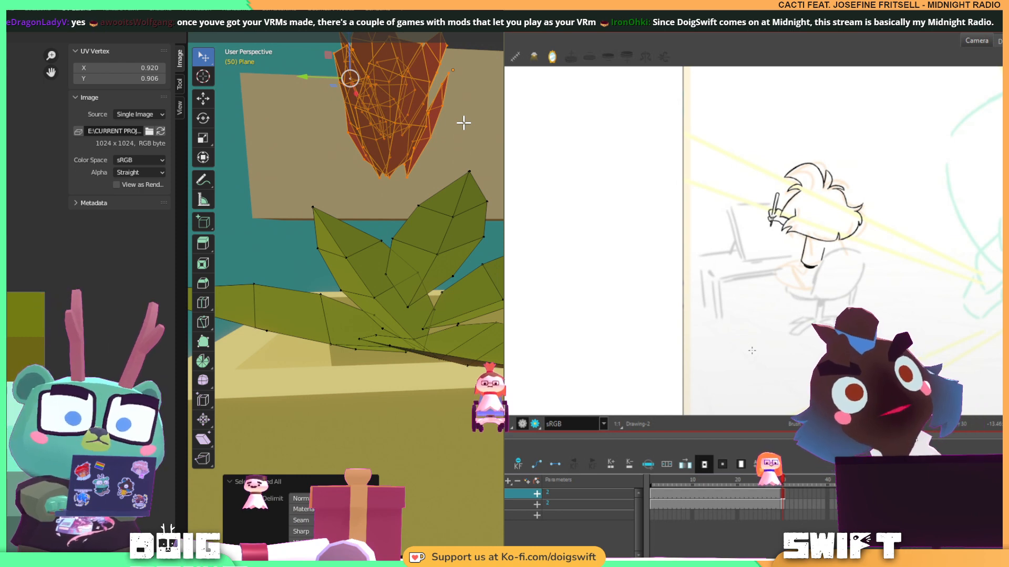
pyautogui.scroll(-4, 450, 165)
pyautogui.moveTo(406, 153); pyautogui.dragTo(415, 225)
# Separate the selected red flower from the leaves into its own object and return to Object Mode.
pyautogui.scroll(-5, 471, 252)
pyautogui.moveTo(471, 252); pyautogui.dragTo(415, 271, button='middle')
pyautogui.press('Tab')
pyautogui.scroll(5, 422, 283)
pyautogui.press('Tab')
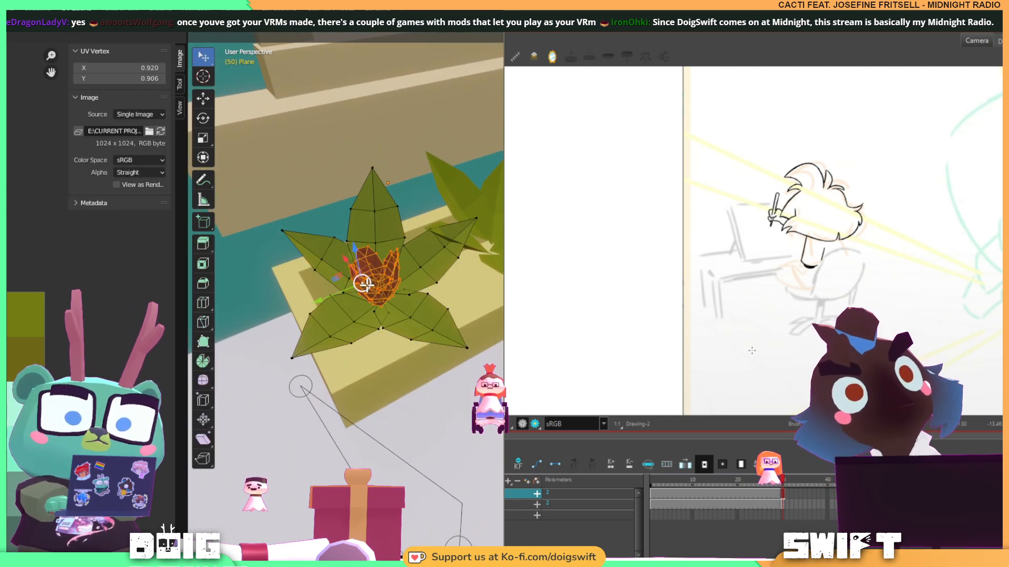
pyautogui.press('p')
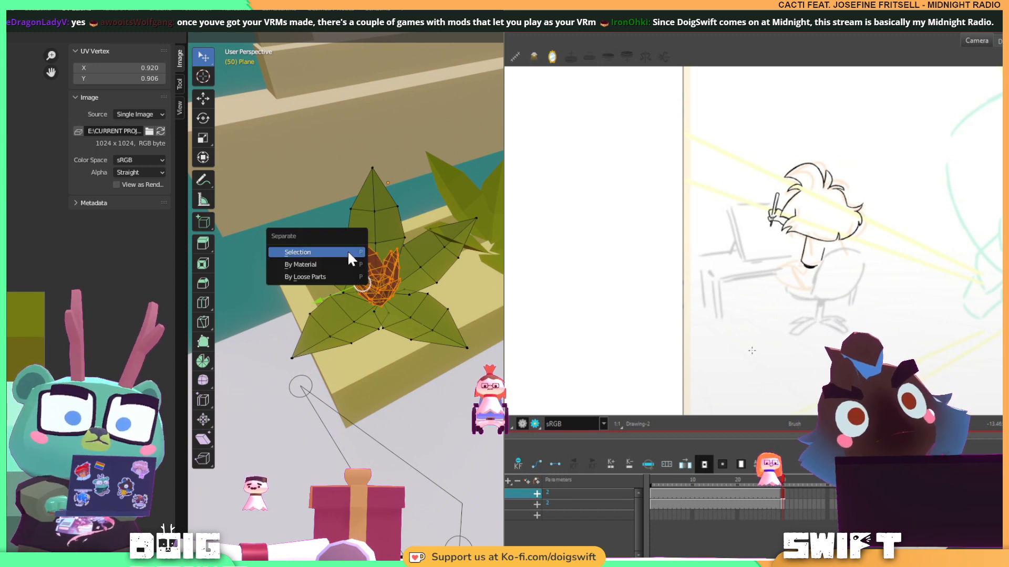
pyautogui.click(348, 252)
pyautogui.press('Tab')
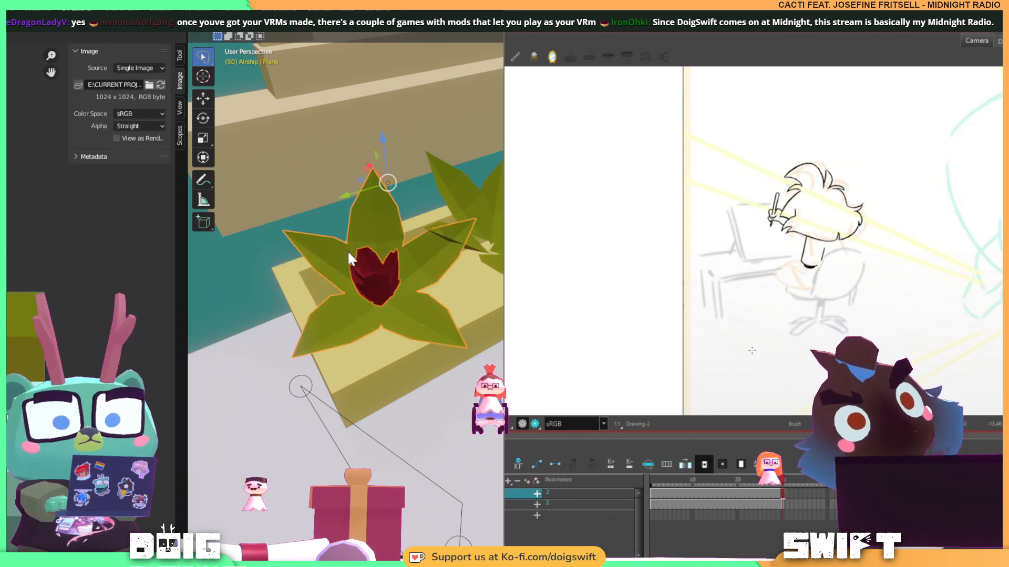
# Edit the separated flower's mesh and reposition it along the Z and Y axes at the center of the leaves.
pyautogui.click(368, 283)
pyautogui.press('Tab')
pyautogui.press('Tab')
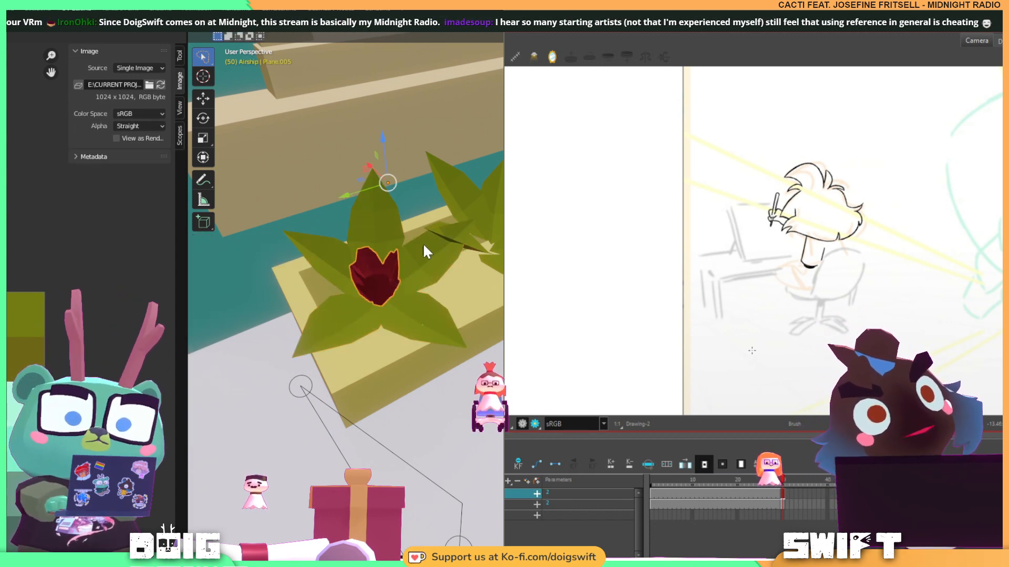
pyautogui.press('Tab')
pyautogui.moveTo(331, 228); pyautogui.dragTo(425, 244, button='middle')
pyautogui.moveTo(413, 183); pyautogui.dragTo(420, 164)
pyautogui.moveTo(368, 220); pyautogui.dragTo(379, 218)
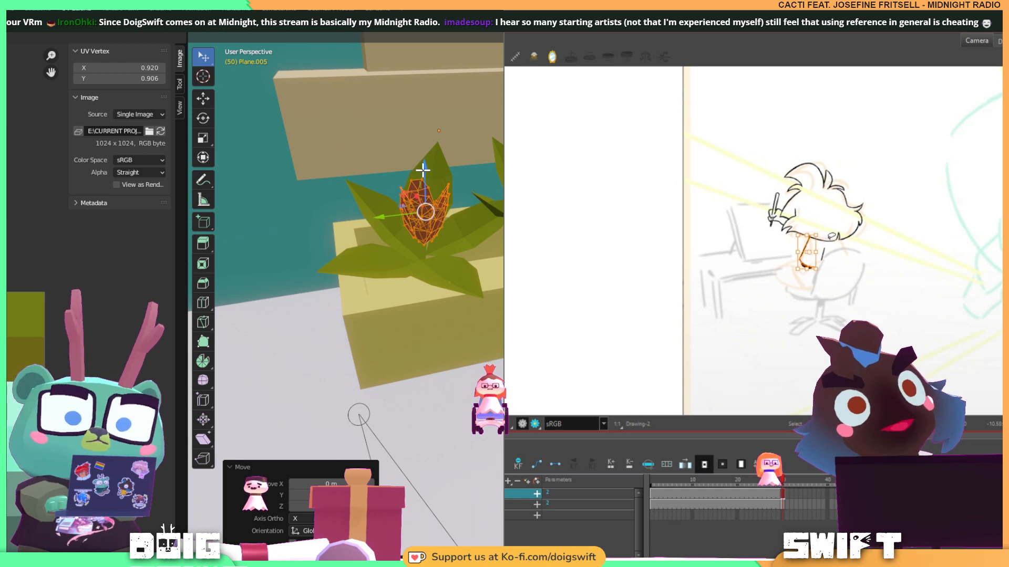
pyautogui.moveTo(423, 170); pyautogui.dragTo(416, 194)
# Duplicate the flower object in Object Mode and place the copy in the second planter plant.
pyautogui.moveTo(414, 196); pyautogui.dragTo(425, 247, button='middle')
pyautogui.press('Tab')
pyautogui.scroll(-4, 458, 290)
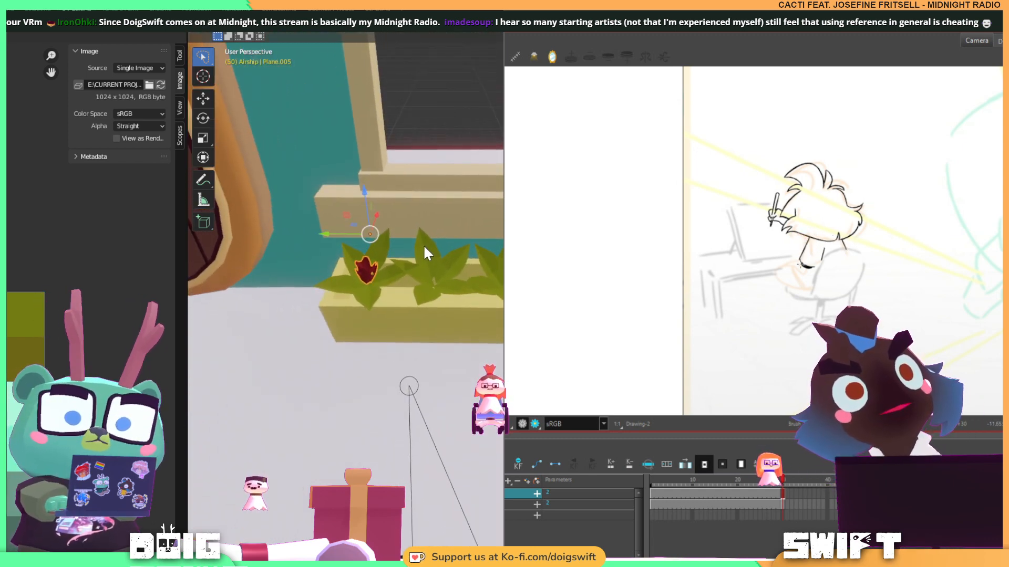
pyautogui.hotkey('shift', 'd')
pyautogui.press('x')
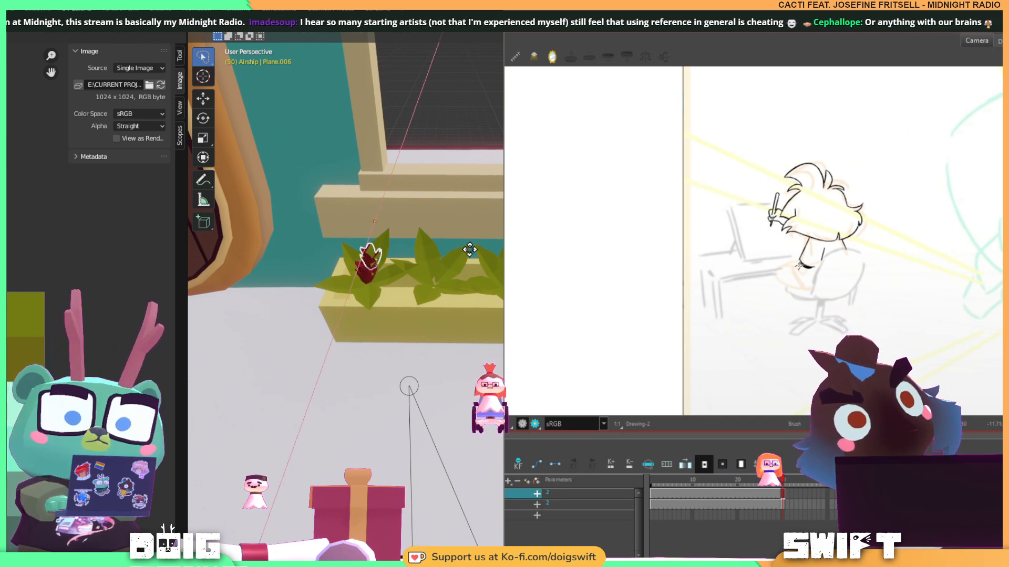
pyautogui.click(498, 250)
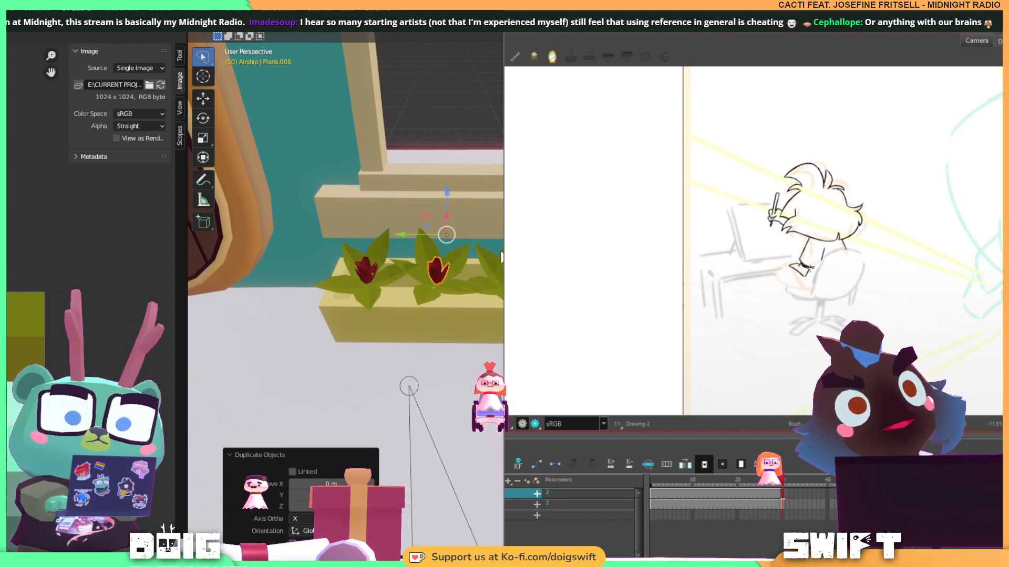
pyautogui.moveTo(498, 247); pyautogui.dragTo(501, 210, button='middle')
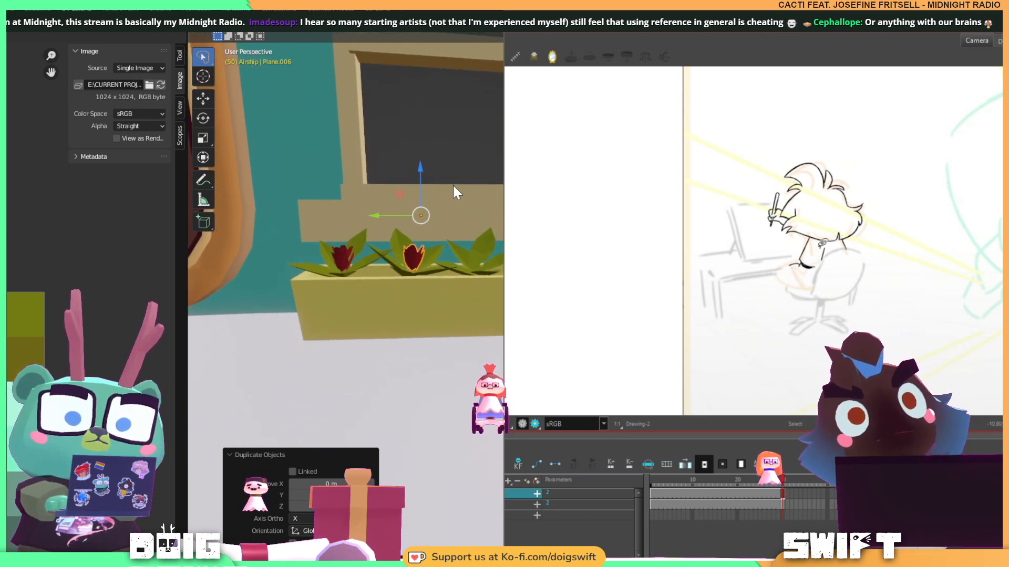
# Lower the copied flower along the Z axis in the second plant and duplicate it into the third planter plant.
pyautogui.press('s')
pyautogui.press('z')
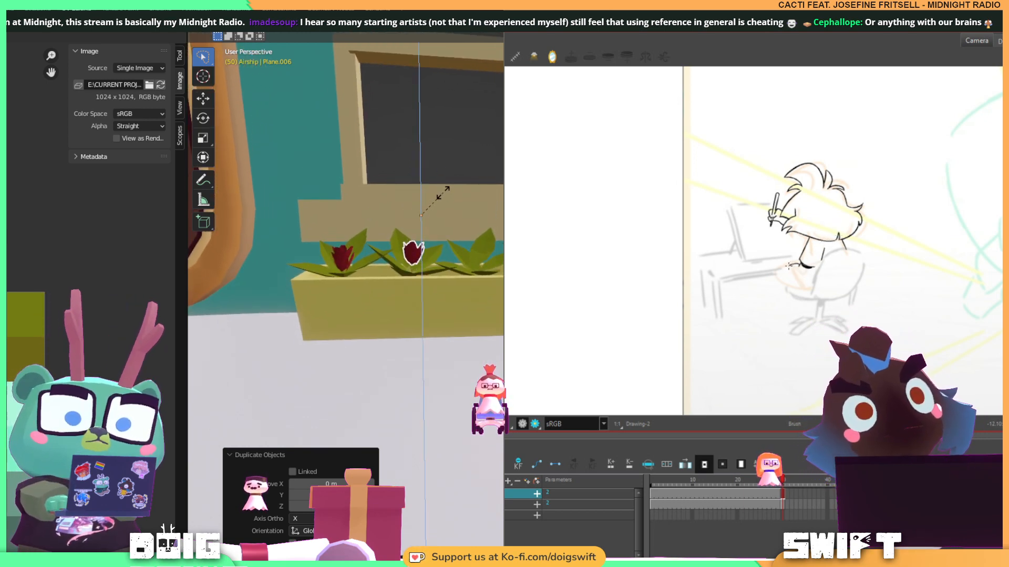
pyautogui.click(439, 195)
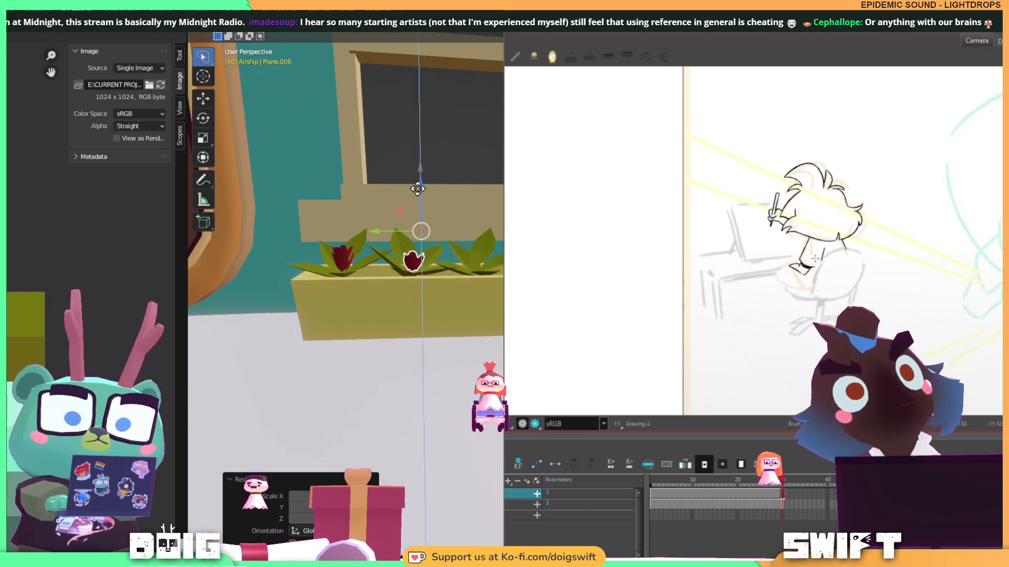
pyautogui.hotkey('shift', 'd')
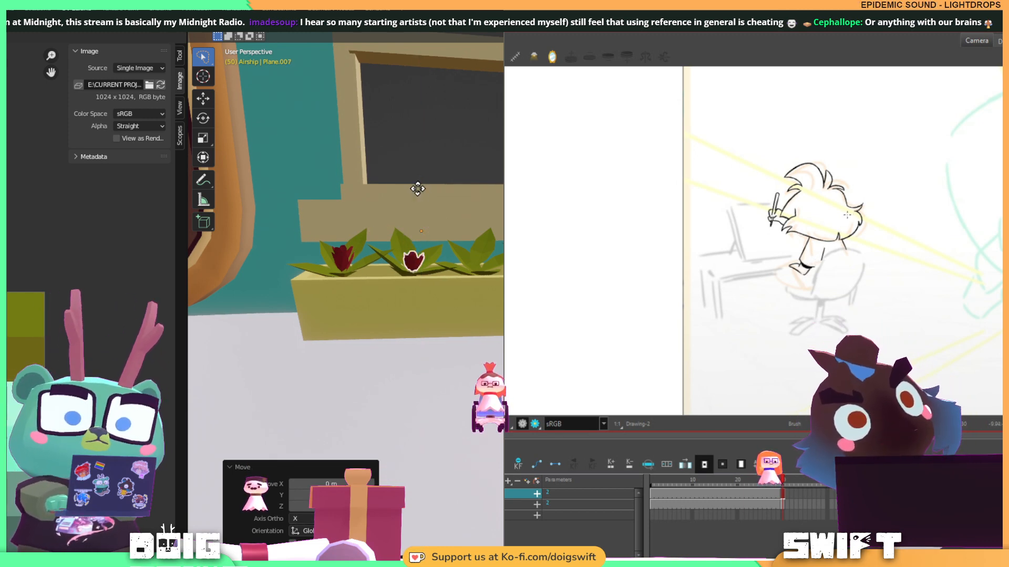
pyautogui.click(486, 192)
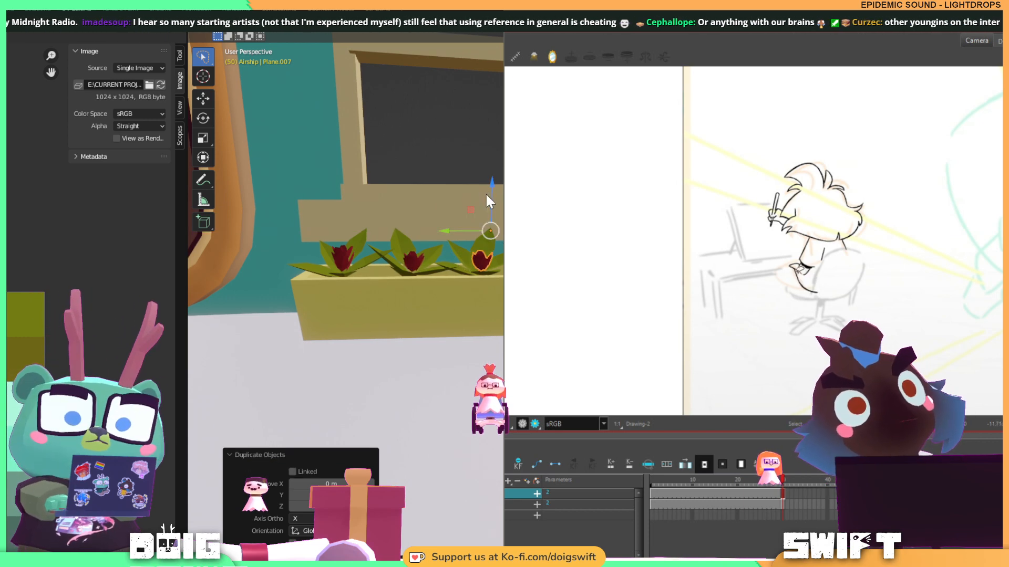
# Duplicate the flower along the Y axis into the fourth and fifth plants and ink the seated character's foot.
pyautogui.hotkey('shift', 'd')
pyautogui.press('y')
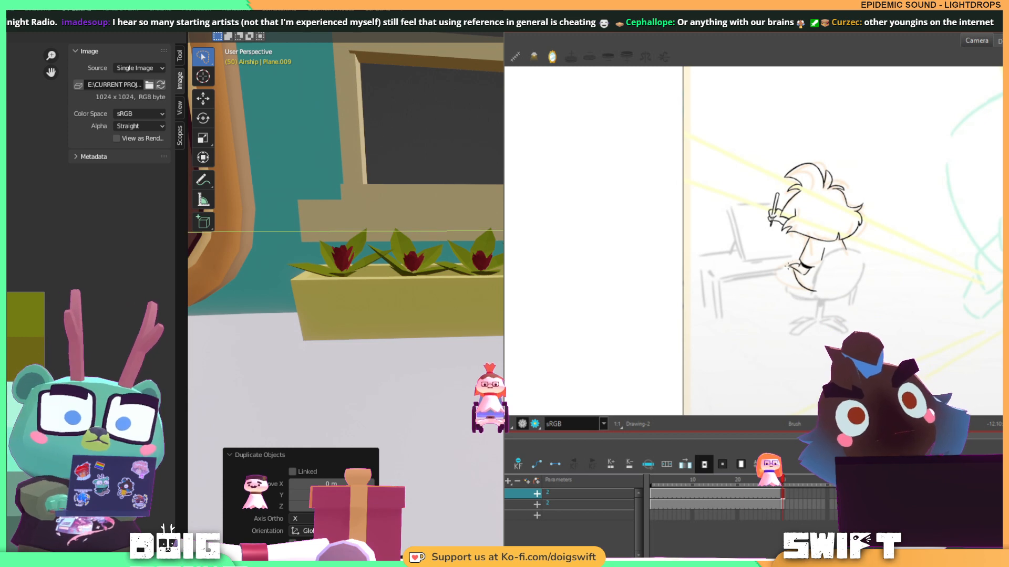
pyautogui.moveTo(792, 264); pyautogui.dragTo(779, 270)
pyautogui.click(480, 257)
pyautogui.moveTo(409, 221); pyautogui.dragTo(404, 273, button='middle')
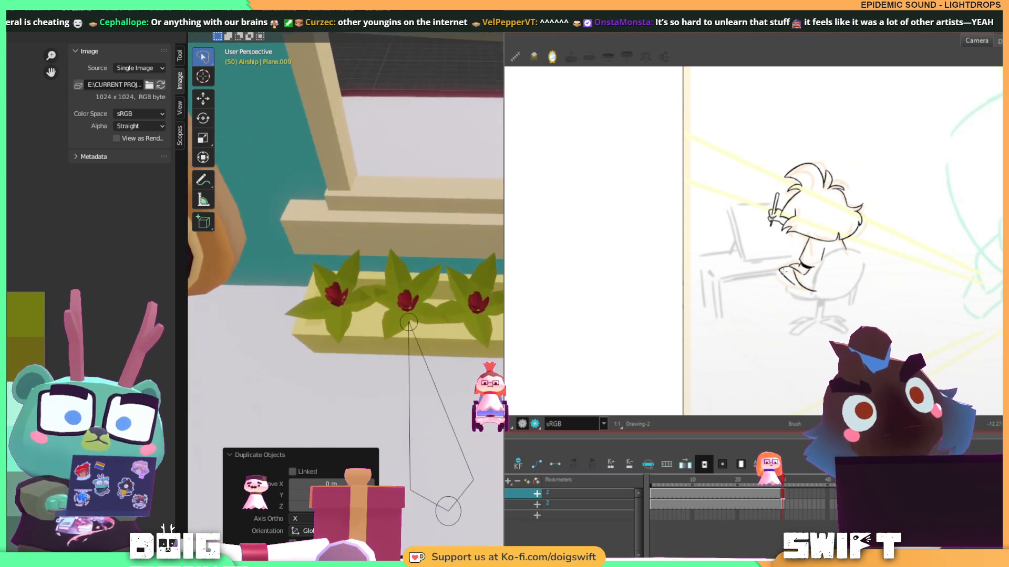
pyautogui.moveTo(782, 271); pyautogui.dragTo(799, 285)
pyautogui.moveTo(404, 273); pyautogui.dragTo(428, 288, button='middle')
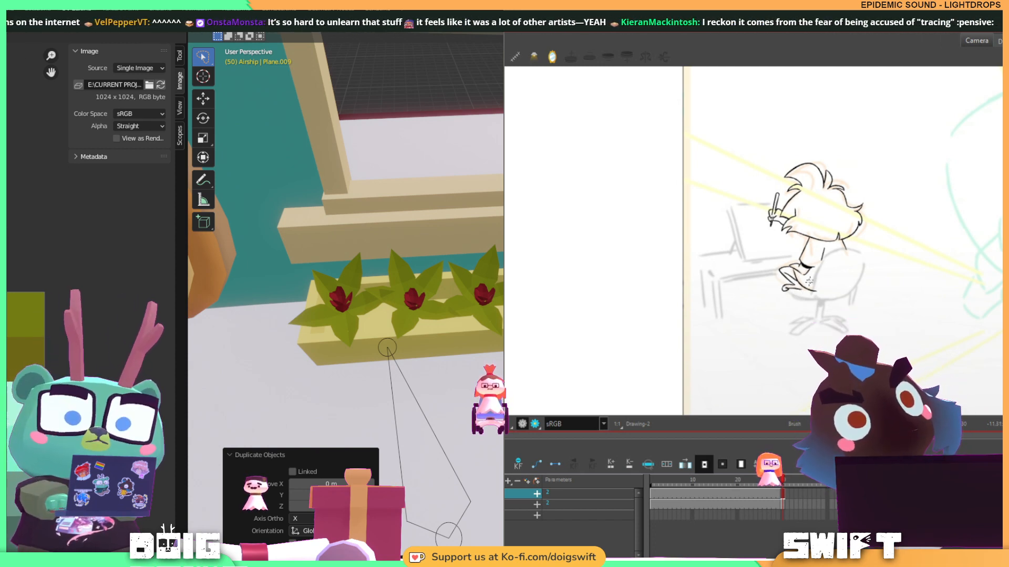
pyautogui.hotkey('alt', 's')
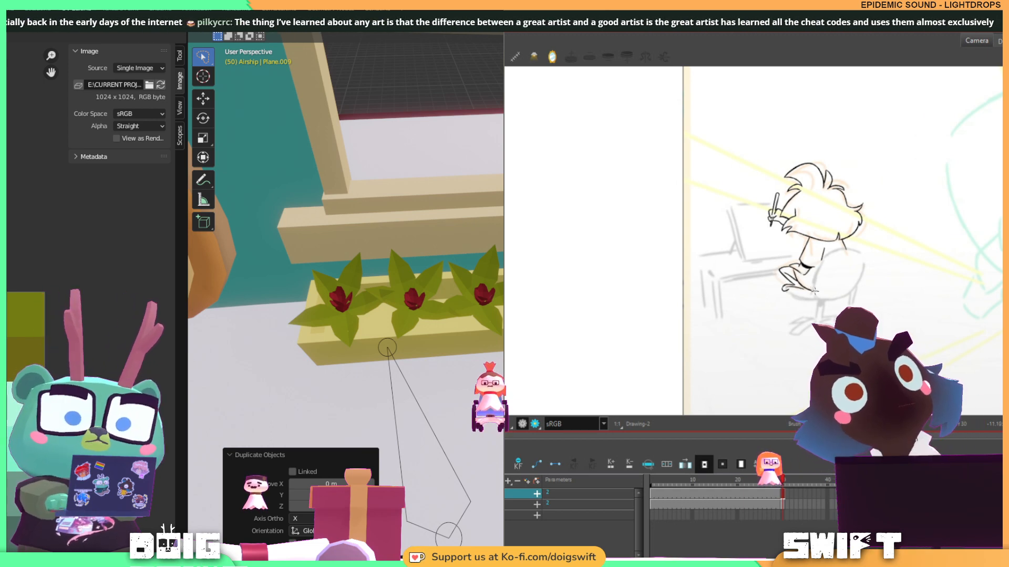
# Reposition the fourth plant's flower along the Y and X axes at the center of its leaves and ink more of the character's leg.
pyautogui.click(553, 291)
pyautogui.keyDown('shift'); pyautogui.moveTo(576, 297); pyautogui.dragTo(499, 318, button='middle'); pyautogui.keyUp('shift')
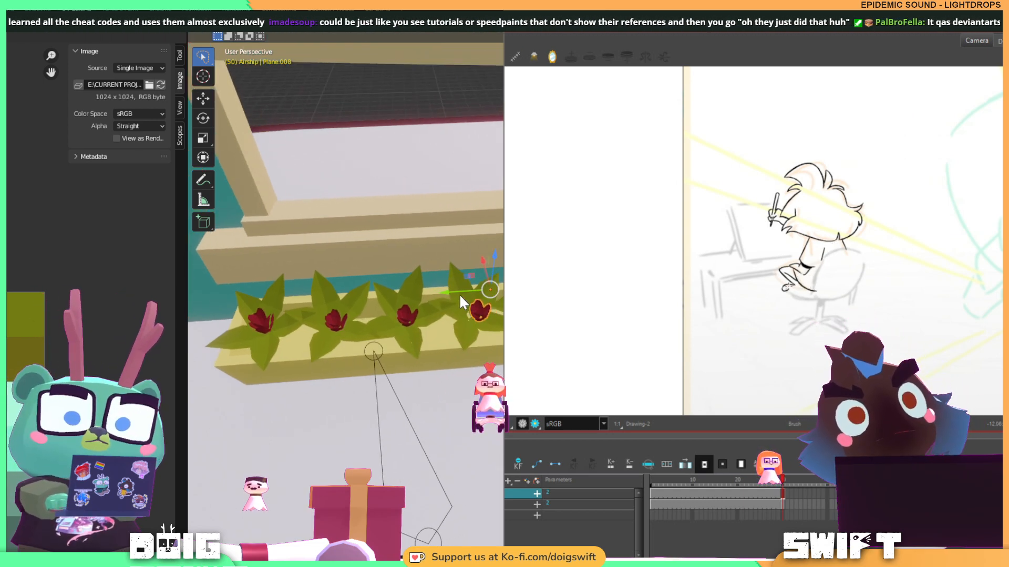
pyautogui.moveTo(445, 291); pyautogui.dragTo(437, 293)
pyautogui.keyDown('ctrl'); pyautogui.keyDown('alt'); pyautogui.moveTo(833, 322); pyautogui.dragTo(849, 198); pyautogui.keyUp('alt'); pyautogui.keyUp('ctrl')
pyautogui.moveTo(474, 305); pyautogui.dragTo(484, 309, button='middle')
pyautogui.moveTo(849, 199); pyautogui.dragTo(830, 321)
pyautogui.moveTo(481, 260); pyautogui.dragTo(477, 263)
pyautogui.keyDown('ctrl'); pyautogui.keyDown('alt'); pyautogui.moveTo(835, 336); pyautogui.dragTo(849, 279); pyautogui.keyUp('alt'); pyautogui.keyUp('ctrl')
pyautogui.scroll(-2, 476, 267)
pyautogui.moveTo(476, 266); pyautogui.dragTo(455, 320, button='middle')
pyautogui.moveTo(804, 236); pyautogui.dragTo(802, 273)
pyautogui.scroll(4, 415, 335)
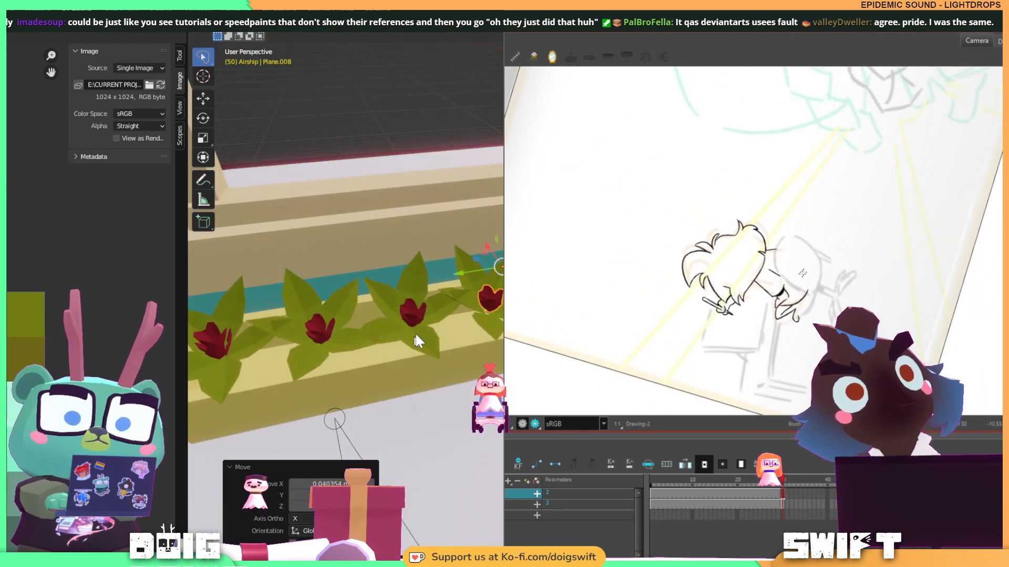
pyautogui.moveTo(415, 335); pyautogui.dragTo(453, 308, button='middle')
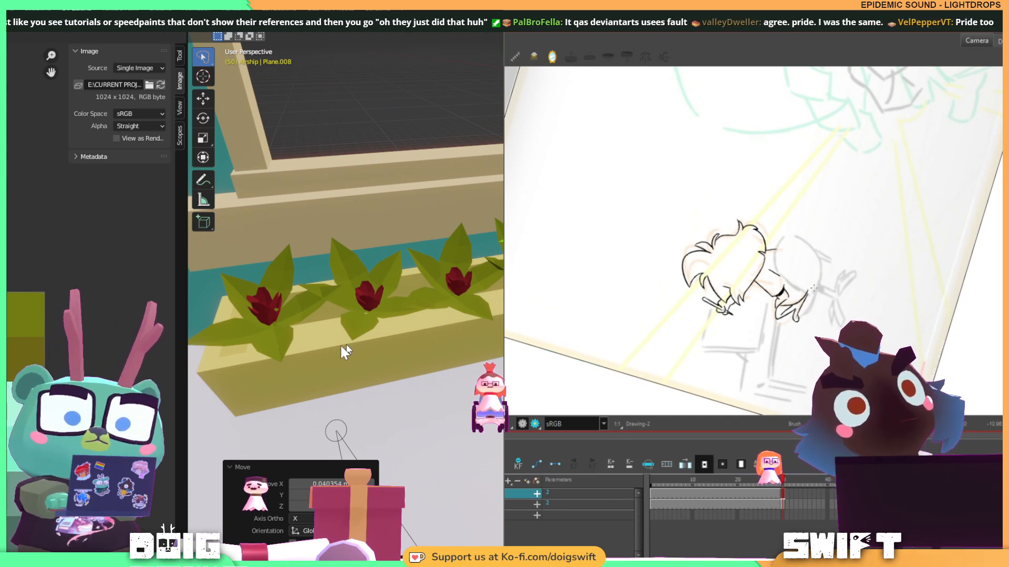
# Edit the planter box, adjust its inner soil face along the Z axis and move the face's UVs to a dark brown palette color.
pyautogui.click(339, 387)
pyautogui.press('Tab')
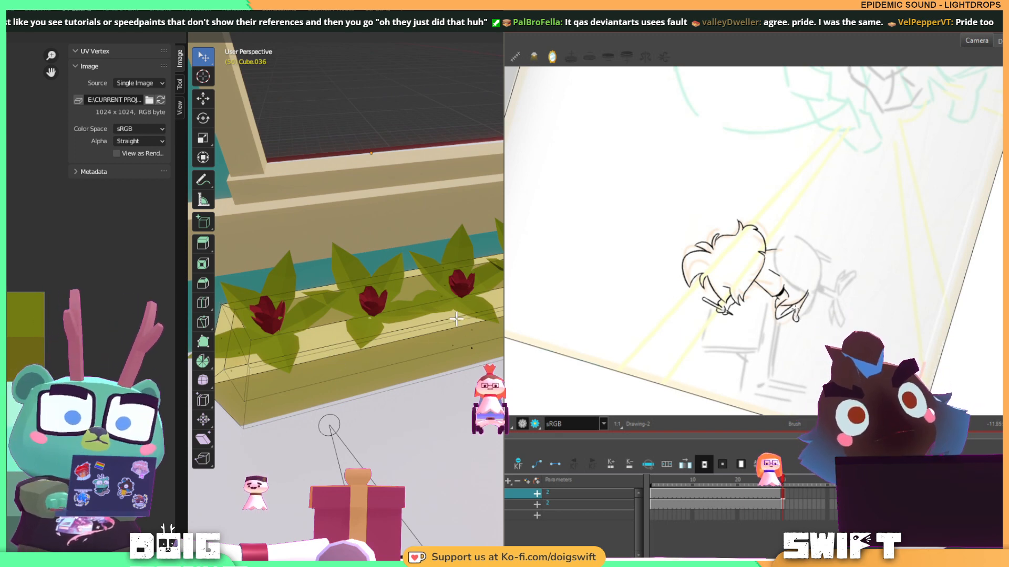
pyautogui.click(458, 284)
pyautogui.press('g')
pyautogui.press('z')
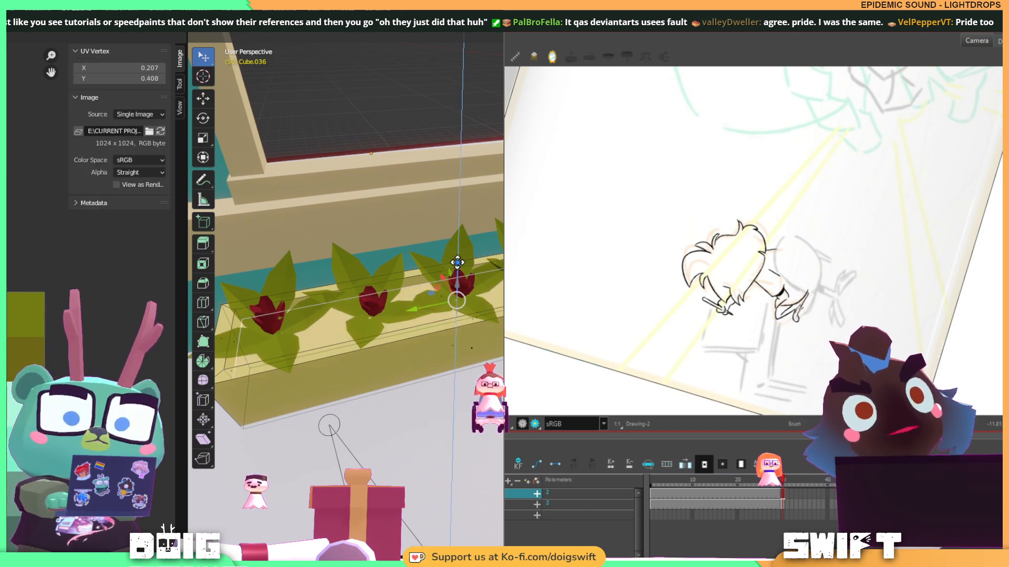
pyautogui.click(457, 262)
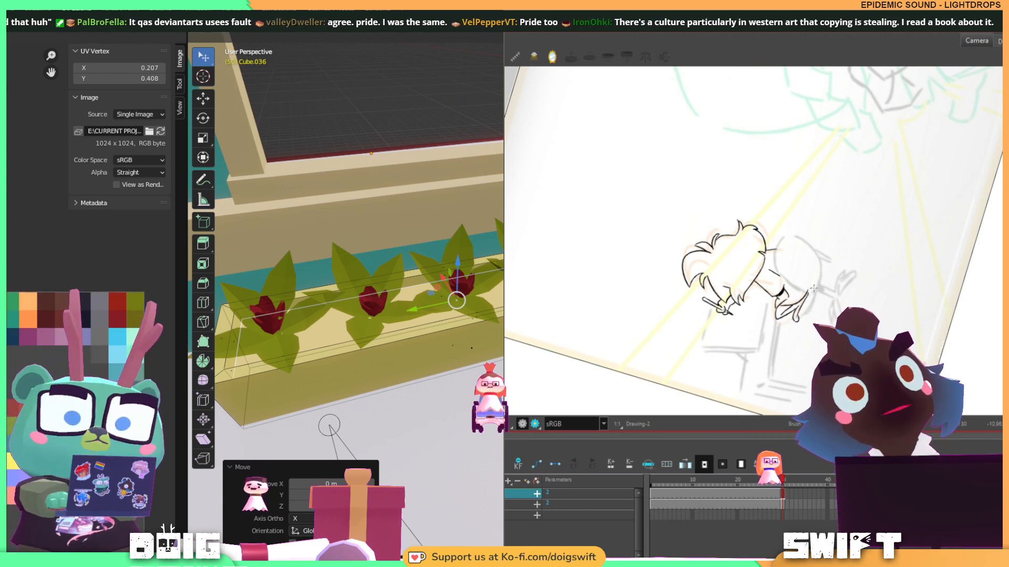
pyautogui.moveTo(851, 301)
pyautogui.keyDown('ctrl'); pyautogui.keyDown('alt'); pyautogui.mouseDown()
pyautogui.moveTo(772, 362)
pyautogui.moveTo(848, 287)
pyautogui.moveTo(835, 343)
pyautogui.mouseUp(); pyautogui.keyUp('alt'); pyautogui.keyUp('ctrl')
pyautogui.press('g')
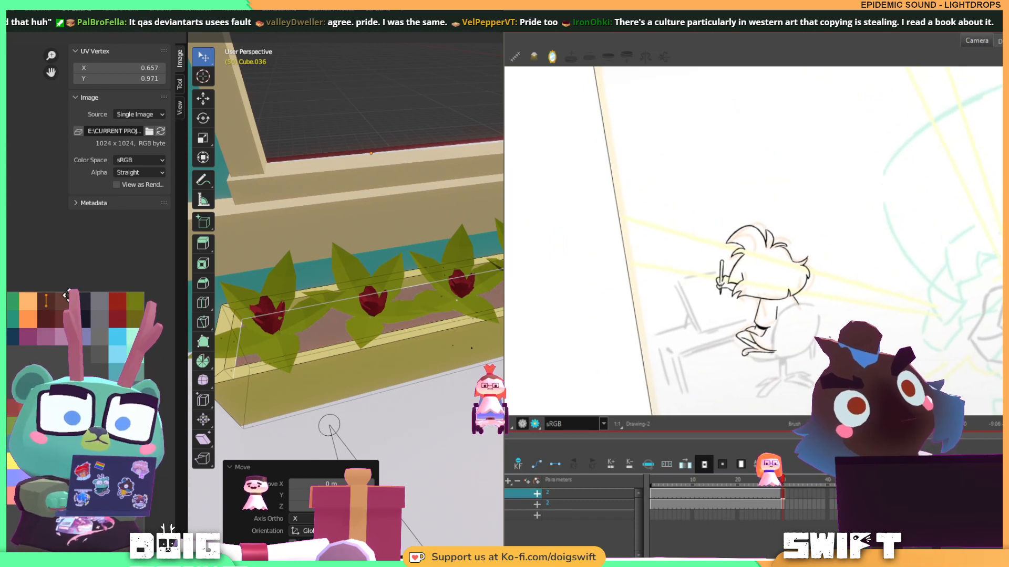
pyautogui.click(776, 313)
pyautogui.click(64, 298)
pyautogui.press('Tab')
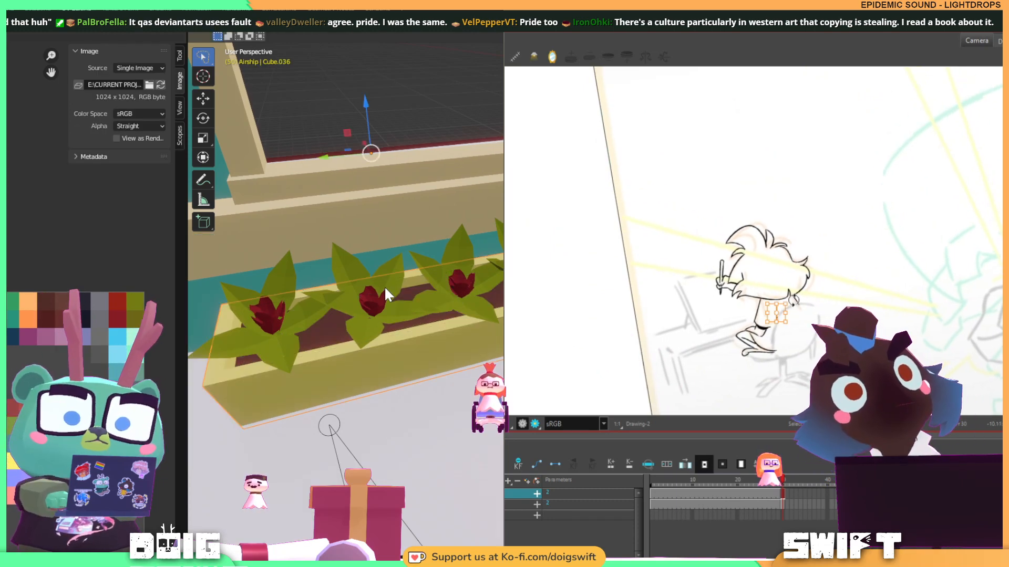
# Select all five plants with their flowers and duplicate them along the Y axis toward the second planter.
pyautogui.moveTo(383, 286); pyautogui.dragTo(380, 317, button='middle')
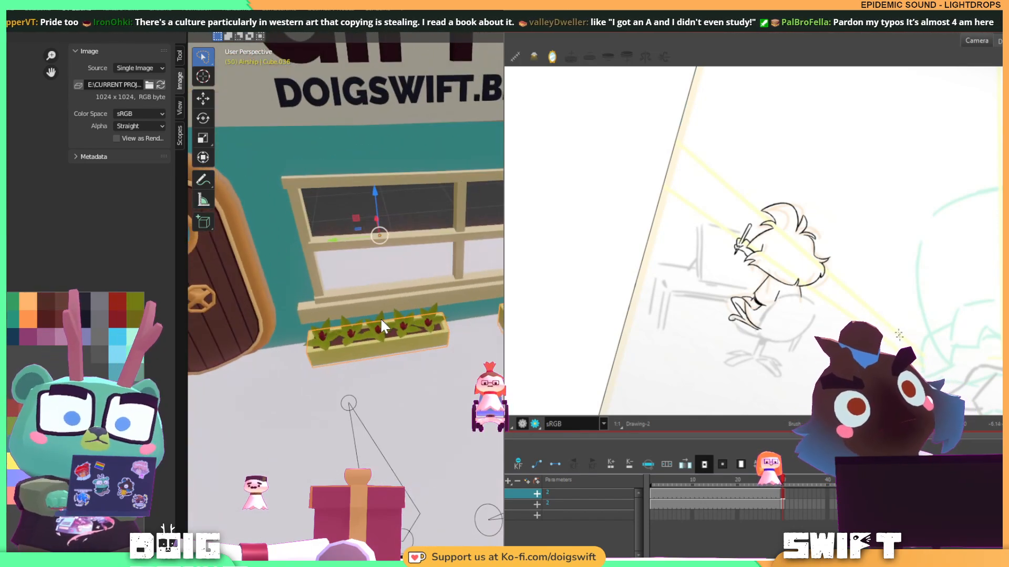
pyautogui.scroll(4, 307, 349)
pyautogui.moveTo(284, 355); pyautogui.dragTo(465, 305, button='middle')
pyautogui.scroll(3, 395, 270)
pyautogui.scroll(-3, 371, 260)
pyautogui.scroll(-2, 446, 276)
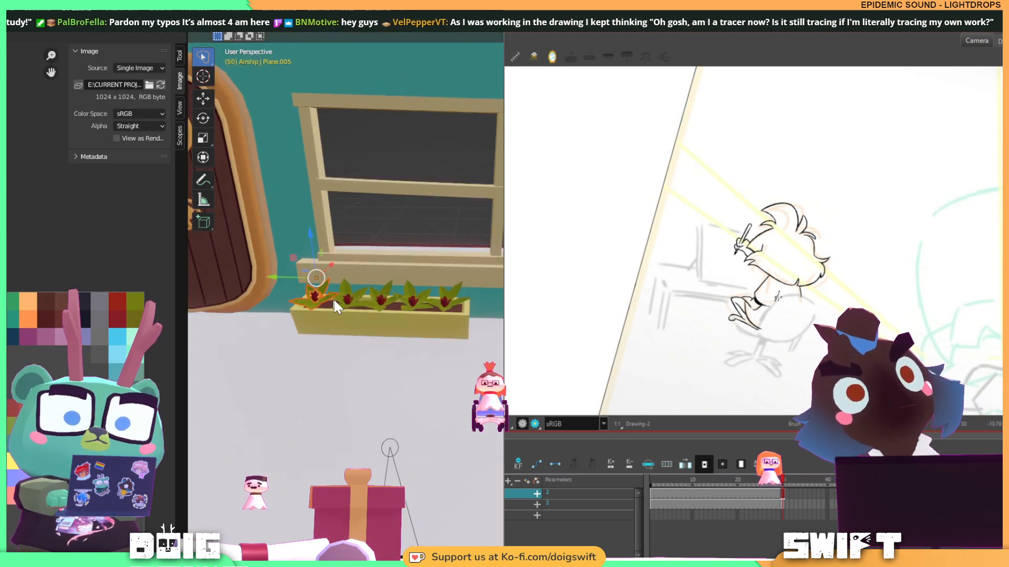
pyautogui.keyDown('shift'); pyautogui.click(345, 296); pyautogui.keyUp('shift')
pyautogui.keyDown('shift'); pyautogui.click(379, 297); pyautogui.keyUp('shift')
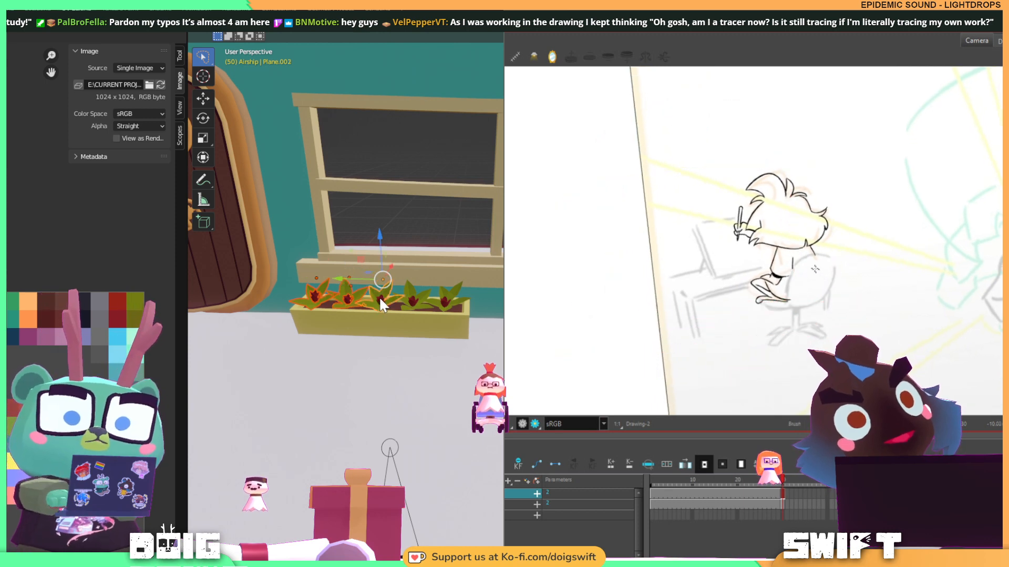
pyautogui.keyDown('shift'); pyautogui.click(411, 300); pyautogui.keyUp('shift')
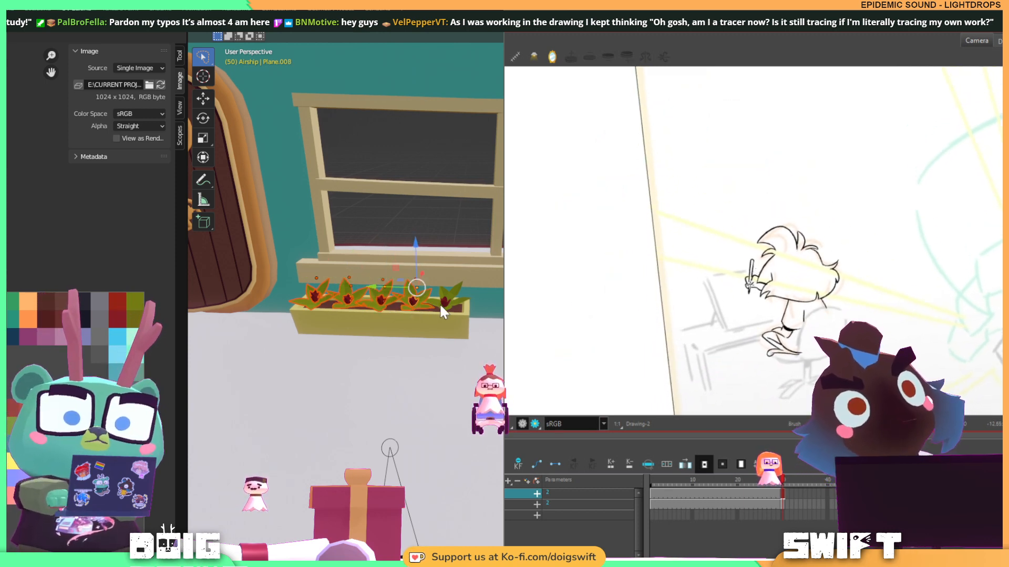
pyautogui.keyDown('shift'); pyautogui.click(435, 303); pyautogui.keyUp('shift')
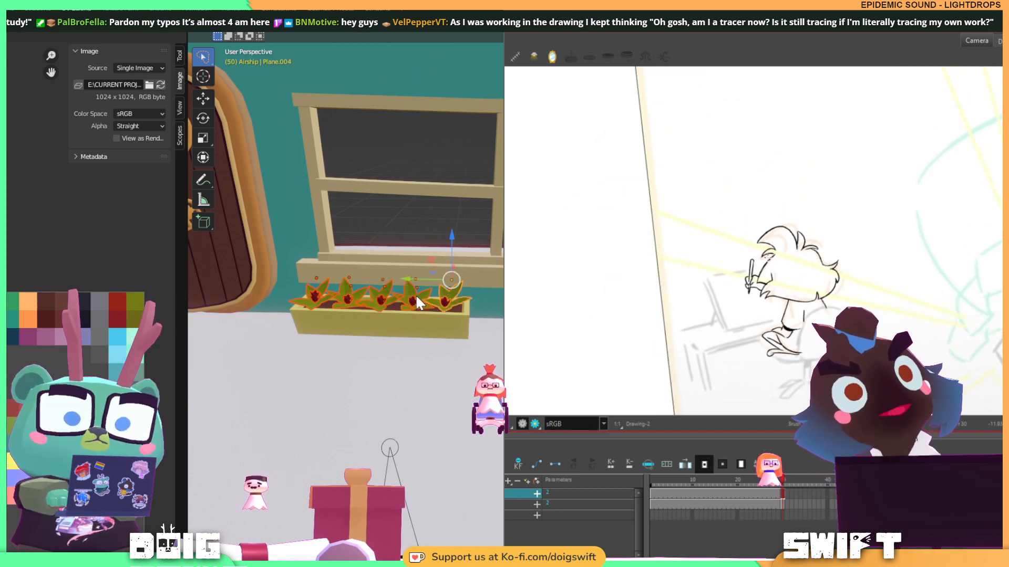
pyautogui.hotkey('shift', 'd')
pyautogui.press('y')
pyautogui.click(486, 301)
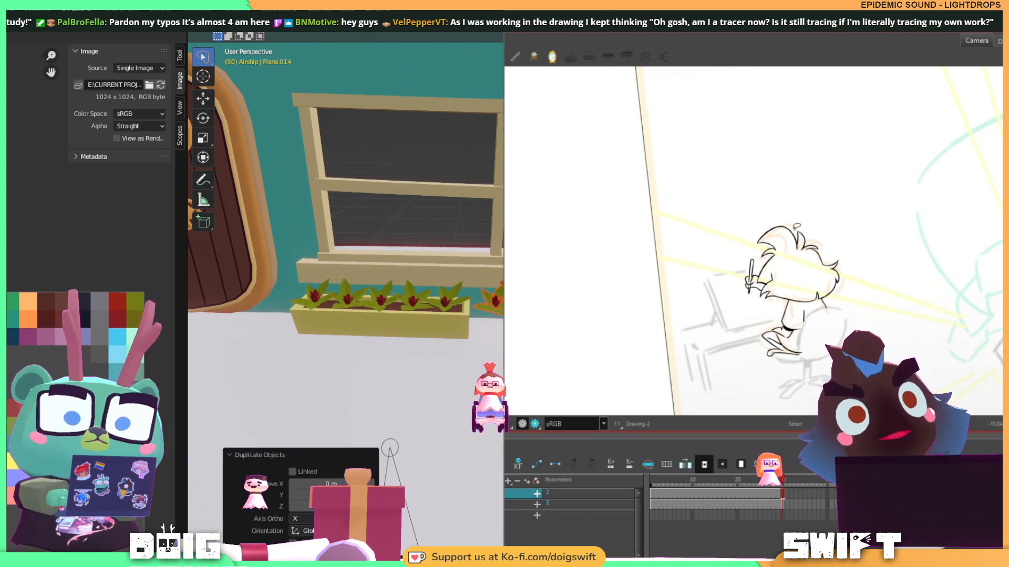
# Try to rotate the duplicated plants around the Z axis and shift them along the Y axis onto the second planter.
pyautogui.keyDown('shift'); pyautogui.moveTo(446, 284); pyautogui.dragTo(320, 314, button='middle'); pyautogui.keyUp('shift')
pyautogui.keyDown('ctrl'); pyautogui.keyDown('alt'); pyautogui.moveTo(878, 255); pyautogui.dragTo(881, 282); pyautogui.keyUp('alt'); pyautogui.keyUp('ctrl')
pyautogui.press('r')
pyautogui.press('z')
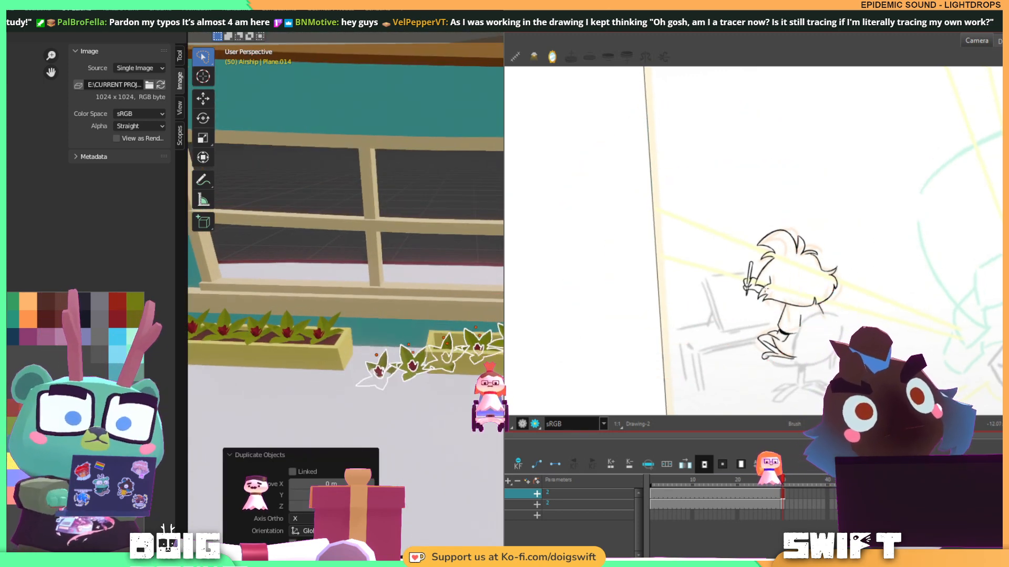
pyautogui.hotkey('alt', 's')
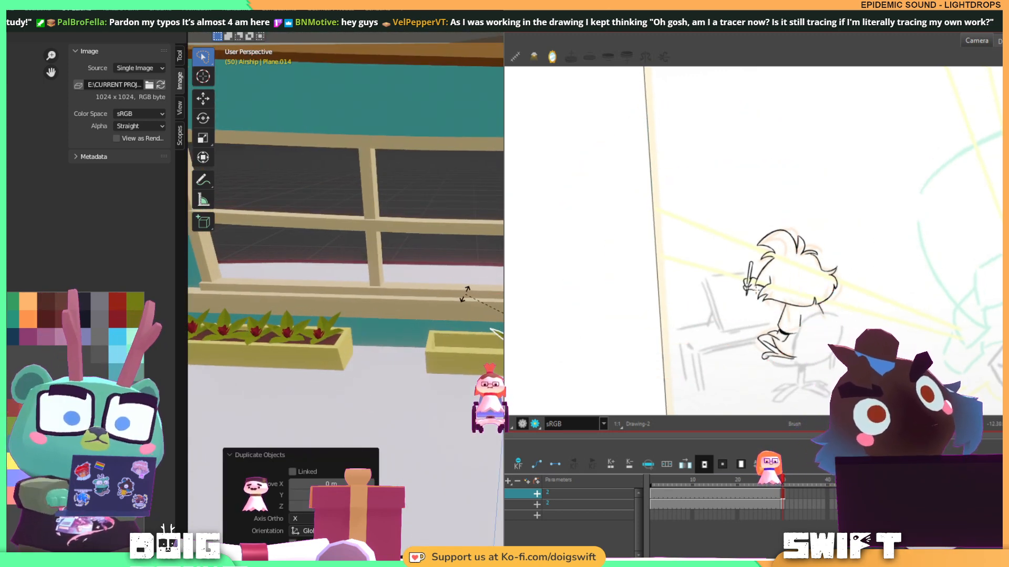
pyautogui.click(465, 292)
pyautogui.moveTo(464, 292); pyautogui.dragTo(478, 356, button='middle')
pyautogui.moveTo(448, 346); pyautogui.dragTo(380, 358)
pyautogui.moveTo(380, 368); pyautogui.dragTo(404, 308, button='middle')
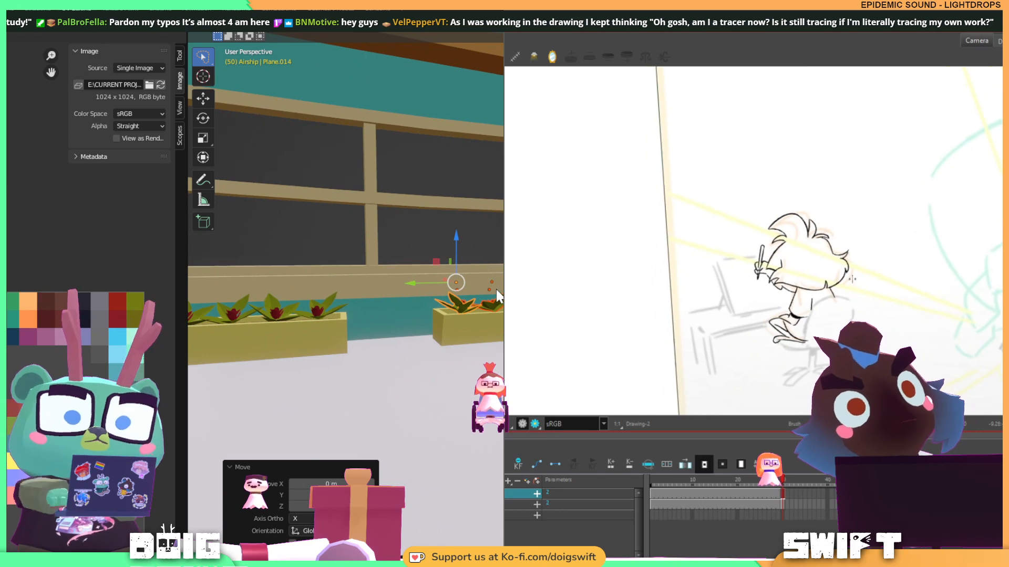
# Try another rotation of the duplicated plants, then undo the rotations and the move.
pyautogui.press('r')
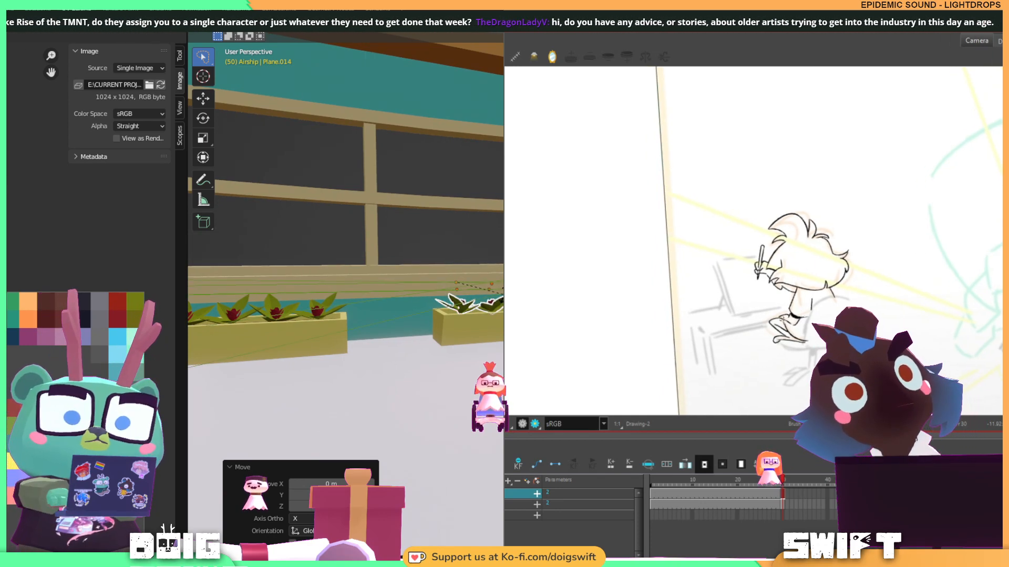
pyautogui.click(502, 304)
pyautogui.hotkey('ctrl', 'z')
pyautogui.moveTo(499, 306); pyautogui.dragTo(464, 339, button='middle')
pyautogui.hotkey('ctrl', 'z')
pyautogui.hotkey('ctrl', 'z')
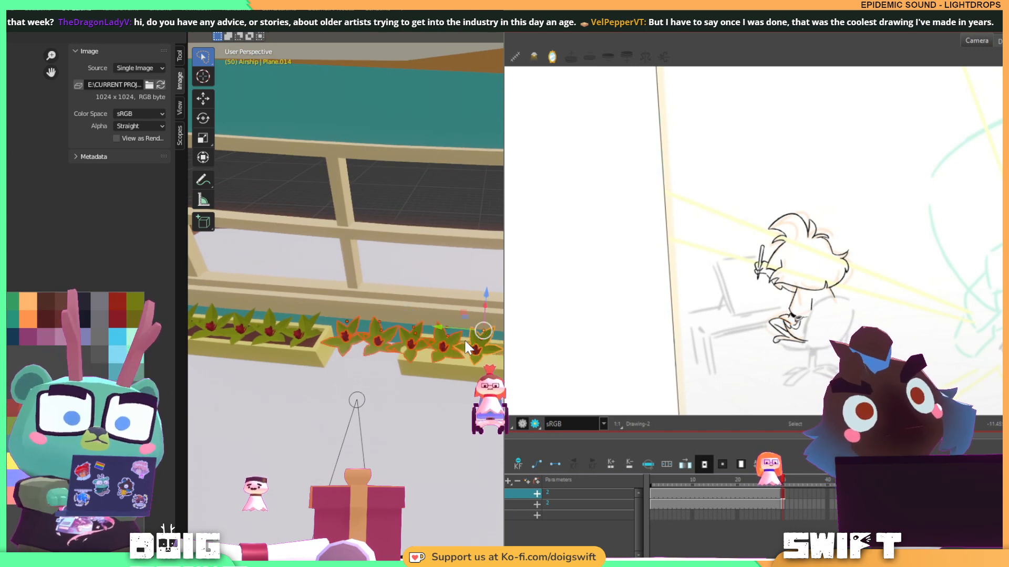
# Move the duplicated plants along the Y axis into the second planter.
pyautogui.moveTo(442, 328); pyautogui.dragTo(520, 336)
pyautogui.scroll(-3, 496, 344)
pyautogui.moveTo(493, 347); pyautogui.dragTo(491, 284, button='middle')
# Edit the planter mesh, lasso-select the second planter box and delete its faces.
pyautogui.click(443, 309)
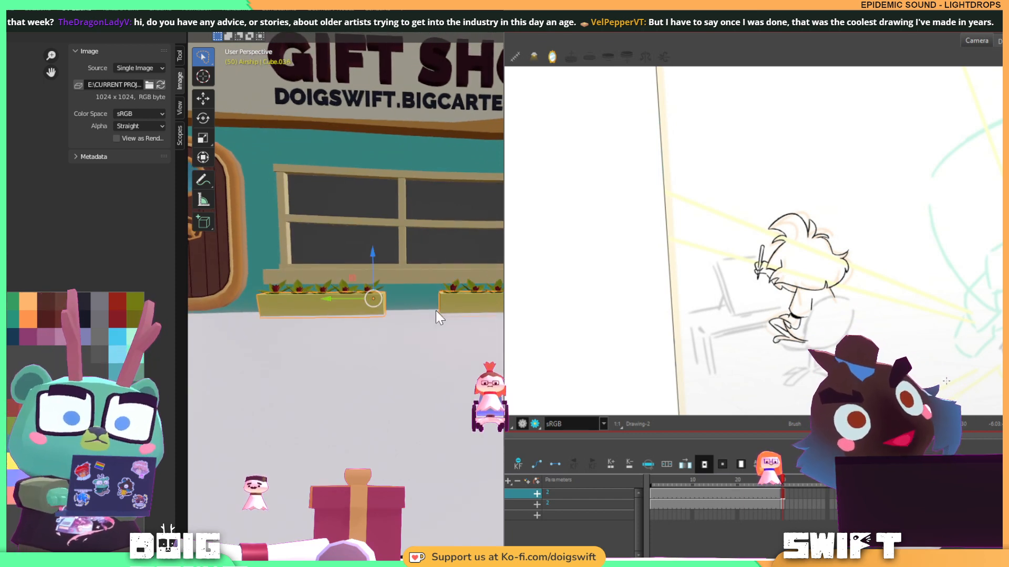
pyautogui.press('Tab')
pyautogui.moveTo(480, 259)
pyautogui.keyDown('ctrl'); pyautogui.mouseDown(button='right')
pyautogui.moveTo(498, 346)
pyautogui.moveTo(502, 336)
pyautogui.mouseUp(button='right'); pyautogui.keyUp('ctrl')
pyautogui.hotkey('alt', 'a')
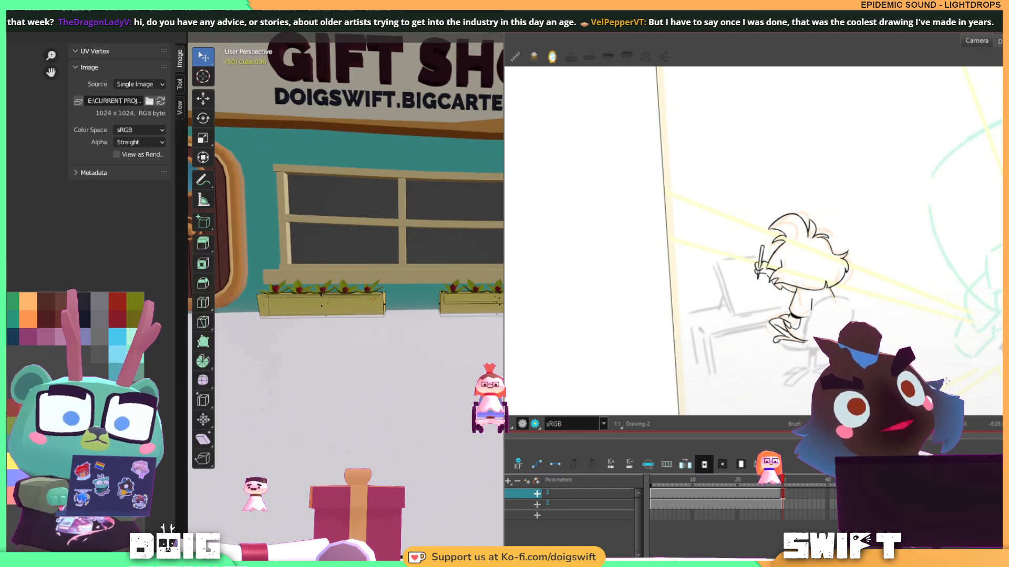
pyautogui.moveTo(502, 245)
pyautogui.keyDown('ctrl'); pyautogui.mouseDown(button='right')
pyautogui.moveTo(410, 270)
pyautogui.moveTo(502, 368)
pyautogui.moveTo(502, 357)
pyautogui.mouseUp(button='right'); pyautogui.keyUp('ctrl')
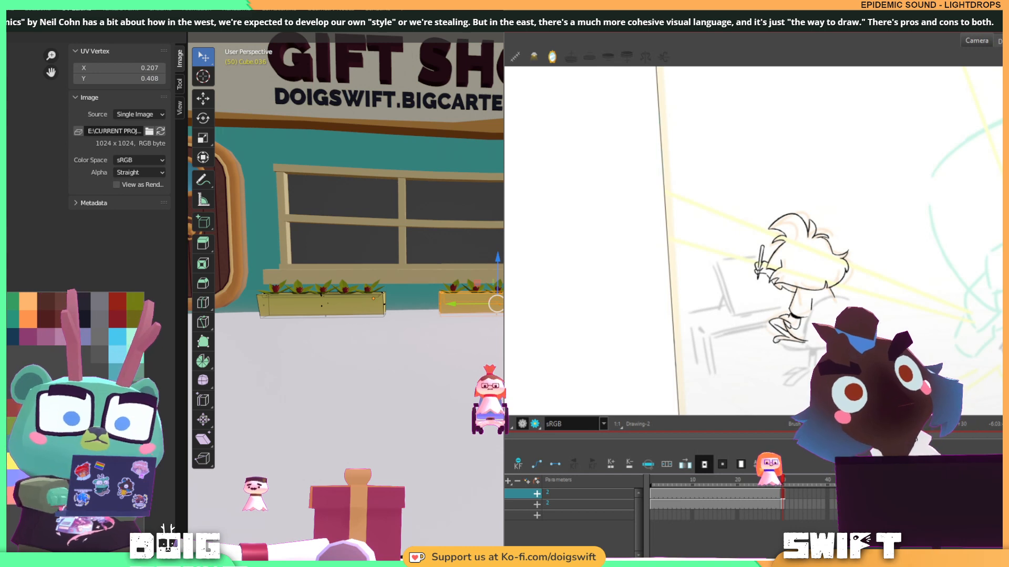
pyautogui.press('x')
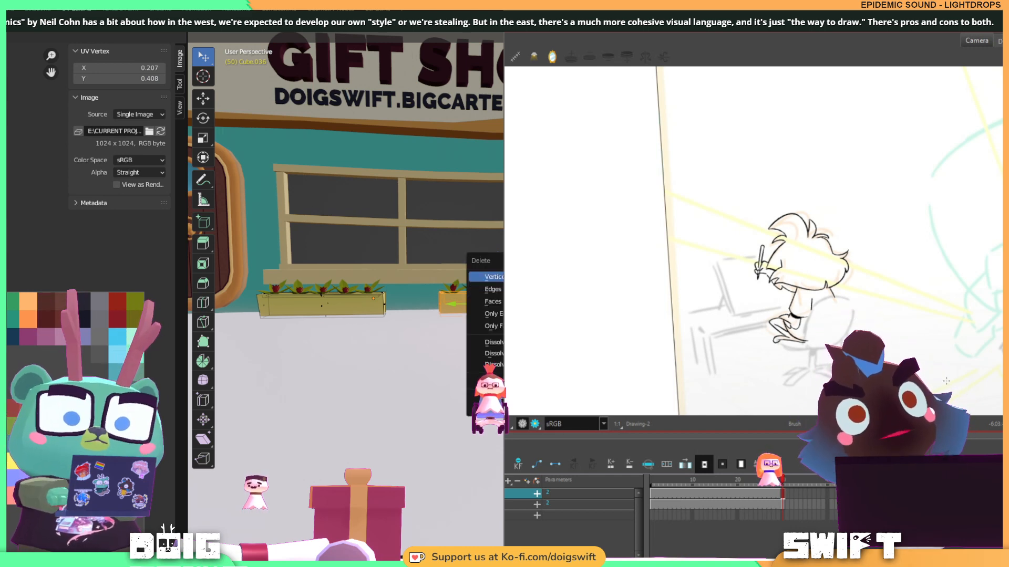
pyautogui.click(492, 301)
pyautogui.scroll(1, 440, 263)
# Duplicate the first planter box along the Y axis to sit beneath the second set of plants, leaving mesh editing.
pyautogui.moveTo(415, 255)
pyautogui.keyDown('ctrl'); pyautogui.mouseDown(button='right')
pyautogui.moveTo(279, 279)
pyautogui.moveTo(430, 336)
pyautogui.mouseUp(button='right'); pyautogui.keyUp('ctrl')
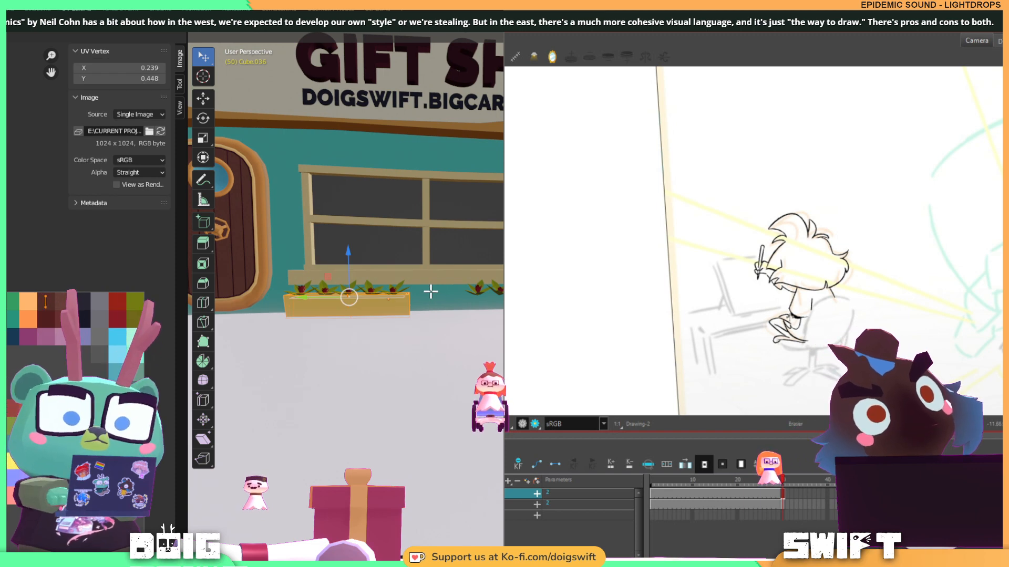
pyautogui.press('x')
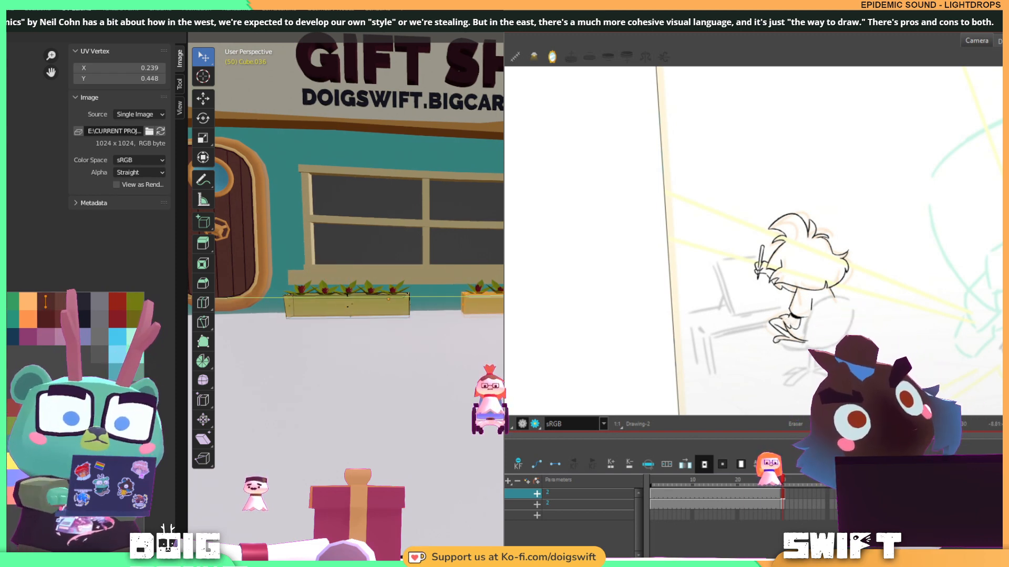
pyautogui.click(484, 303)
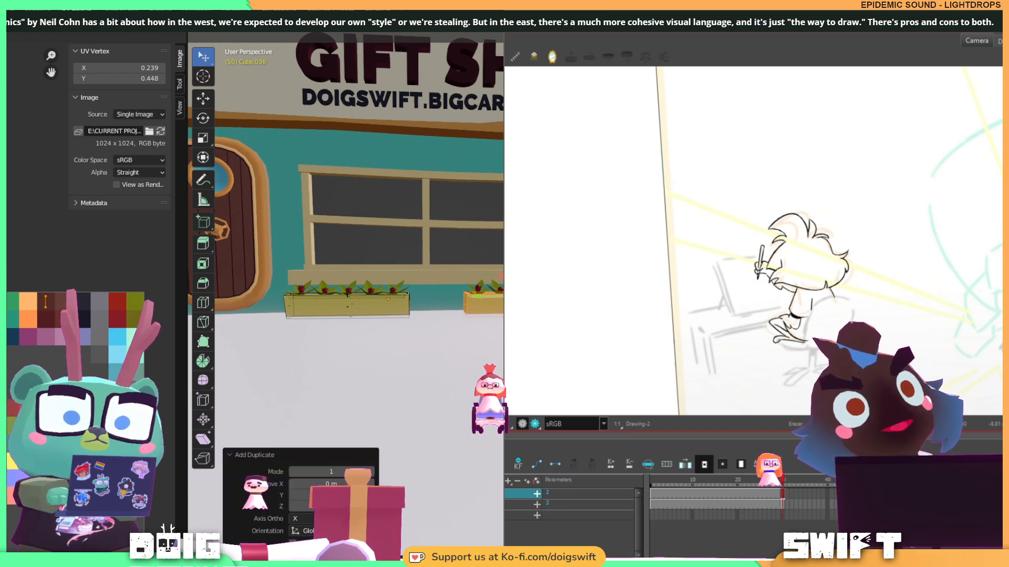
pyautogui.moveTo(420, 263); pyautogui.dragTo(412, 348, button='middle')
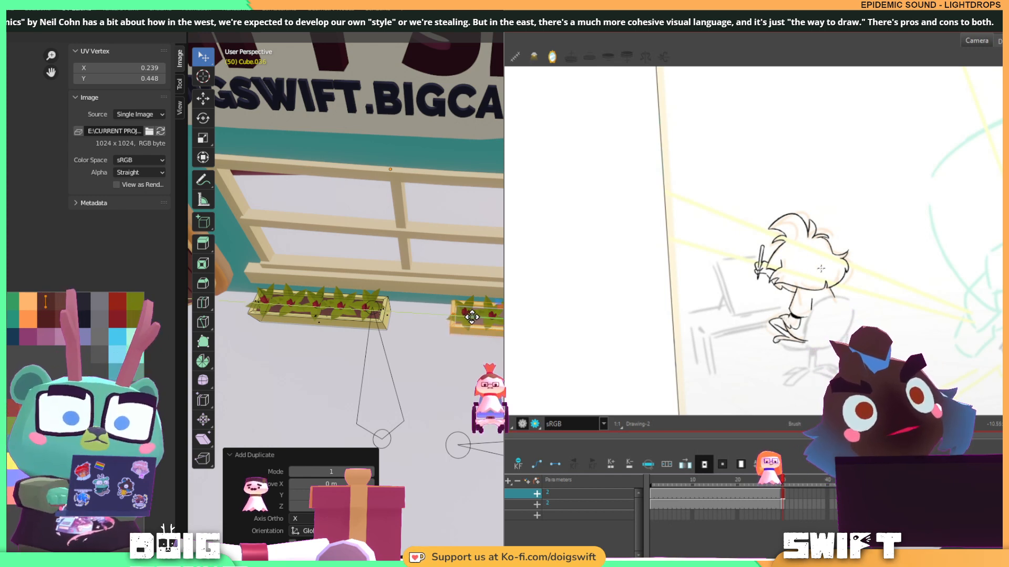
pyautogui.press('Tab')
pyautogui.moveTo(471, 316); pyautogui.dragTo(440, 263, button='middle')
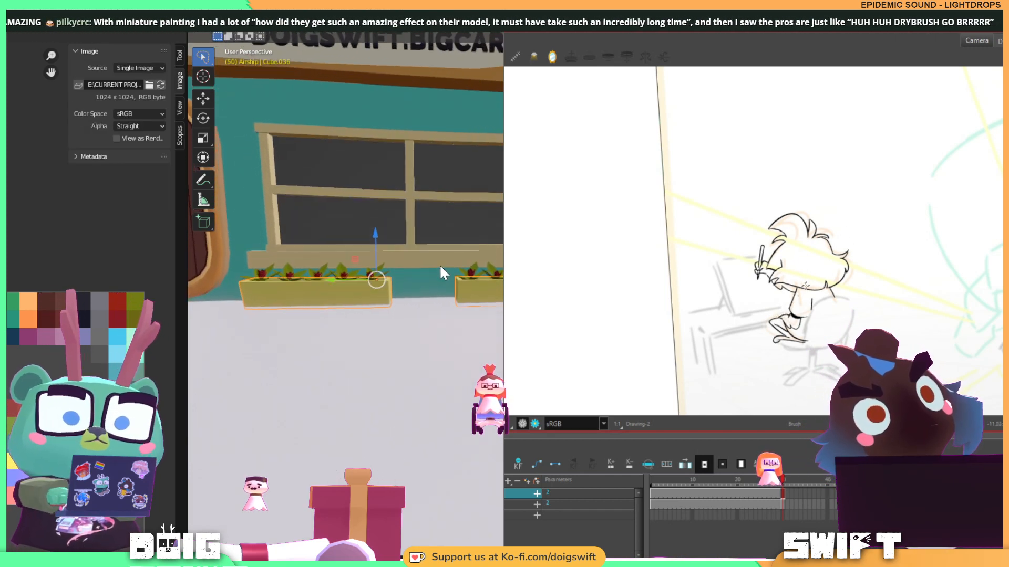
# Select the leaves of all five plants in the first planter and join them into one object.
pyautogui.click(344, 270)
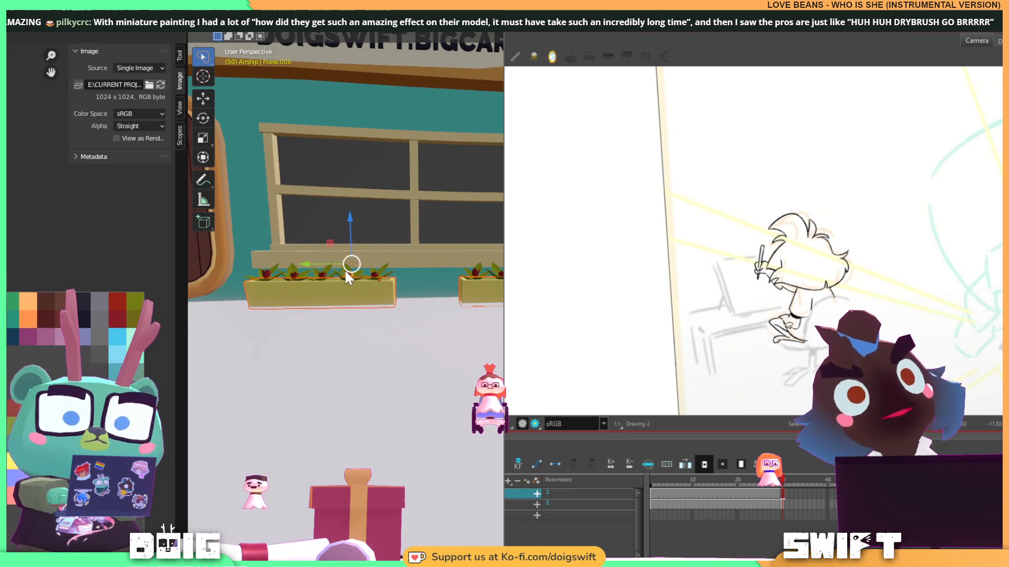
pyautogui.keyDown('shift'); pyautogui.moveTo(344, 269); pyautogui.dragTo(403, 307, button='middle'); pyautogui.keyUp('shift')
pyautogui.click(374, 295)
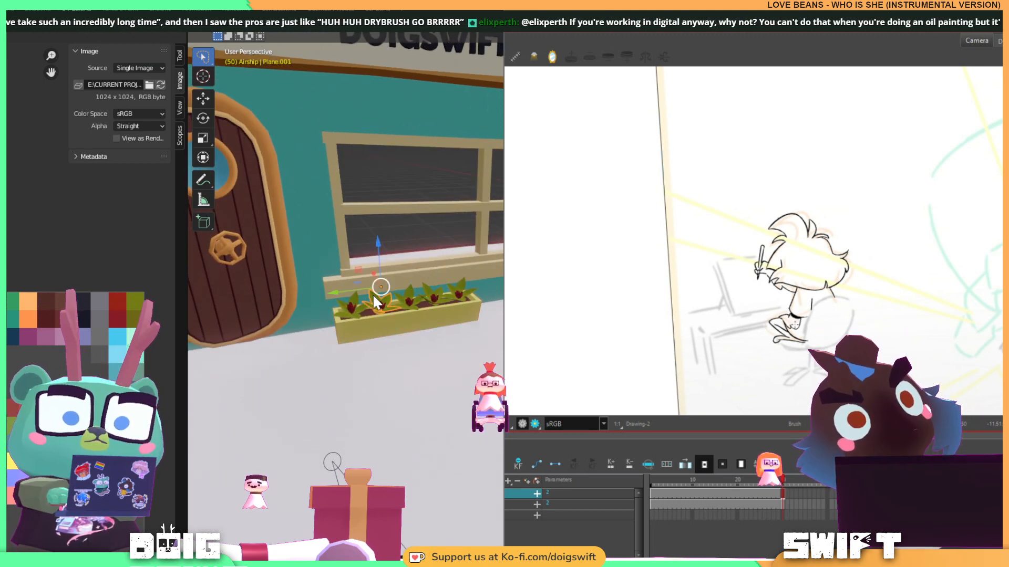
pyautogui.keyDown('shift'); pyautogui.click(351, 308); pyautogui.keyUp('shift')
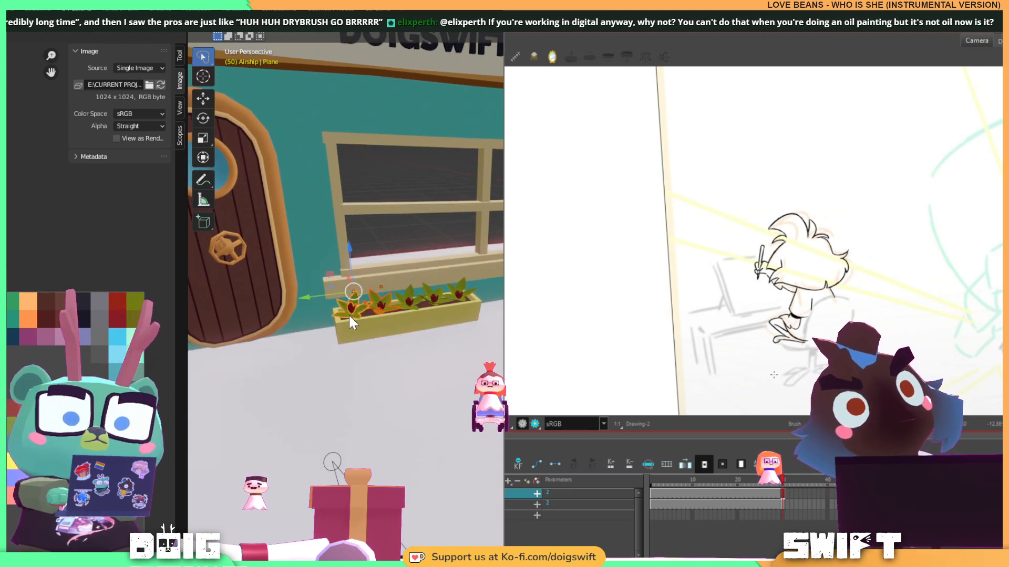
pyautogui.keyDown('shift'); pyautogui.click(408, 298); pyautogui.keyUp('shift')
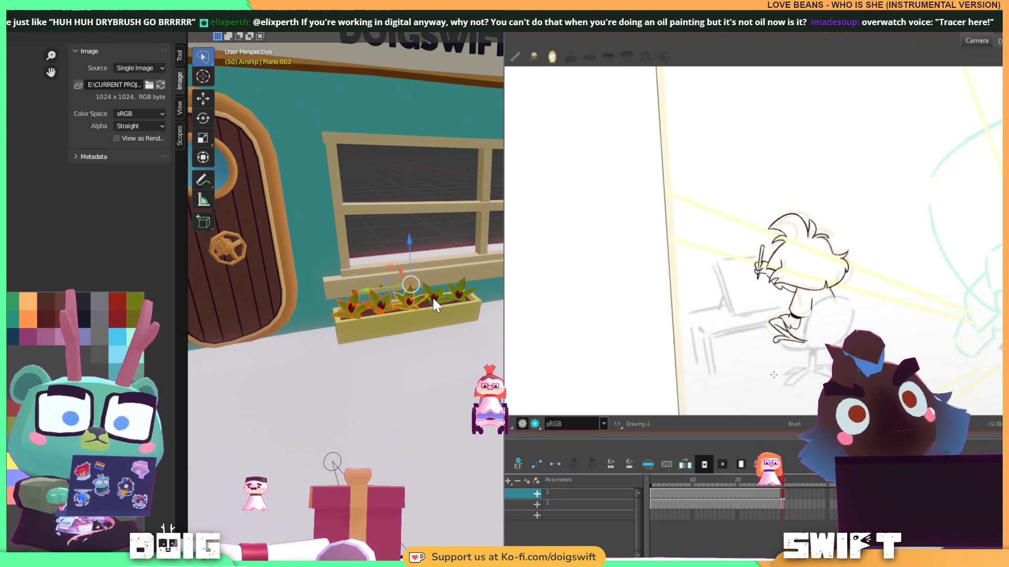
pyautogui.keyDown('shift'); pyautogui.click(435, 292); pyautogui.keyUp('shift')
pyautogui.keyDown('shift'); pyautogui.click(432, 299); pyautogui.keyUp('shift')
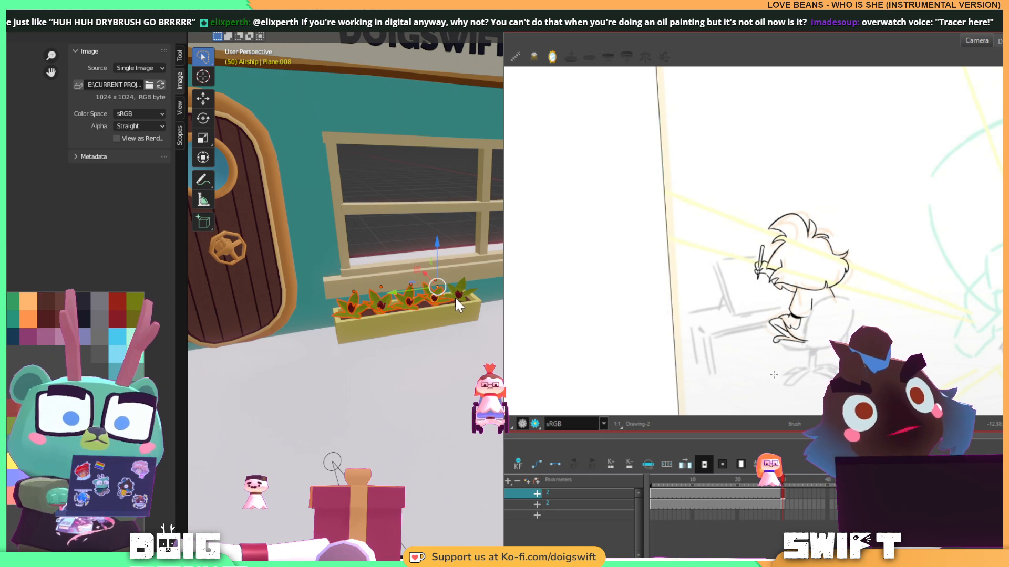
pyautogui.keyDown('shift'); pyautogui.click(451, 285); pyautogui.keyUp('shift')
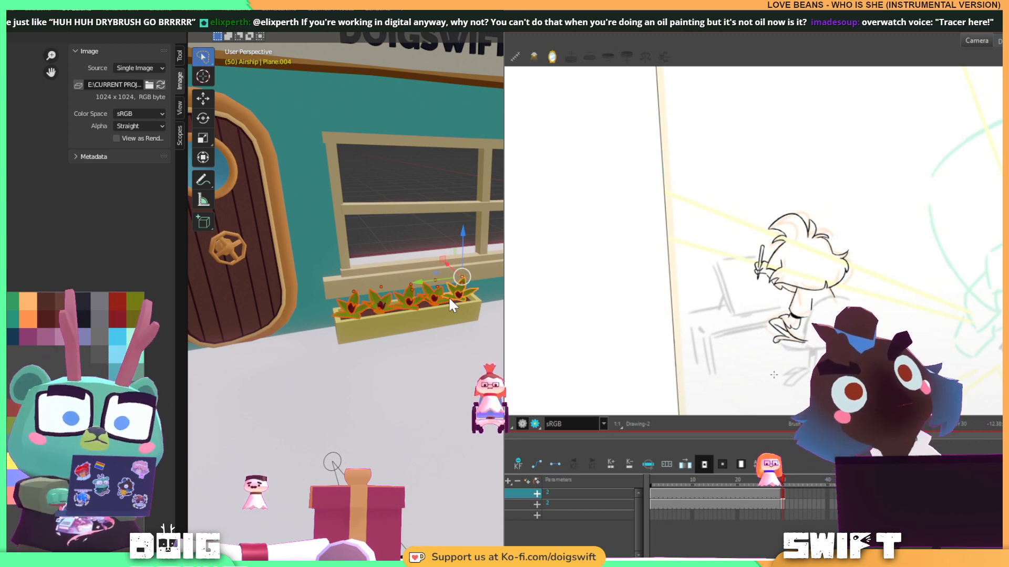
pyautogui.hotkey('ctrl', 'j')
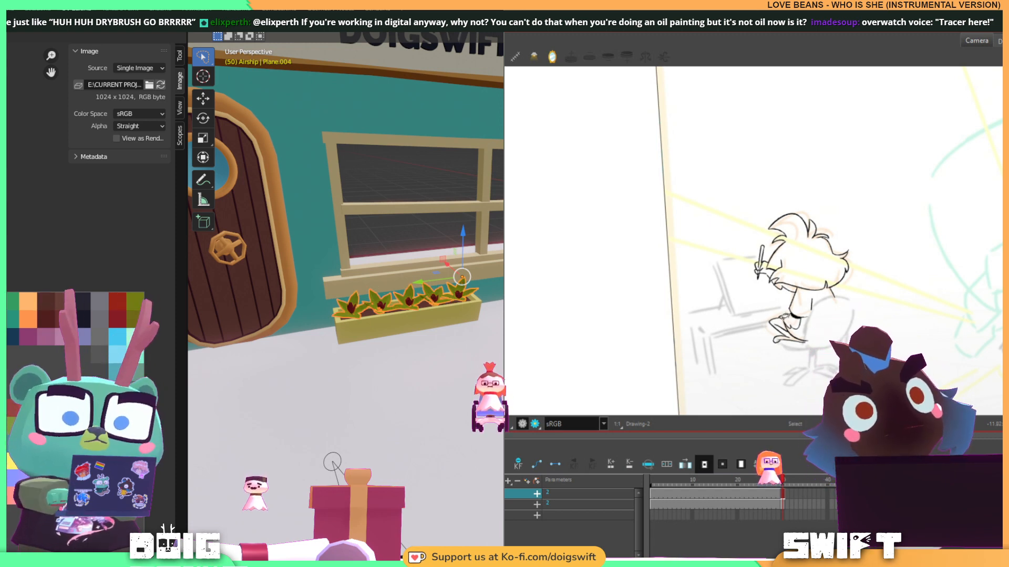
pyautogui.moveTo(421, 300); pyautogui.dragTo(383, 296, button='middle')
pyautogui.scroll(1, 402, 297)
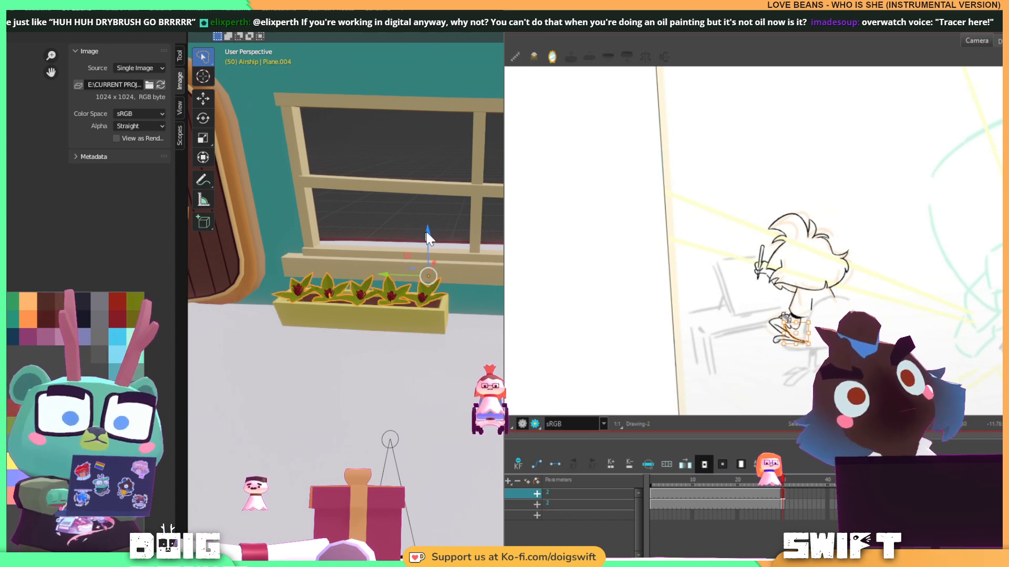
pyautogui.click(331, 278)
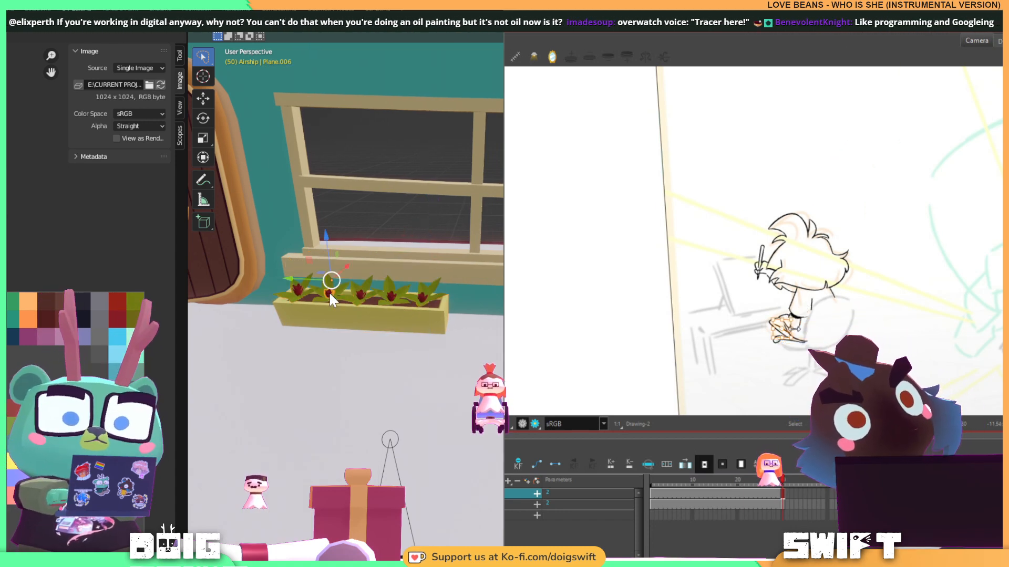
pyautogui.click(316, 297)
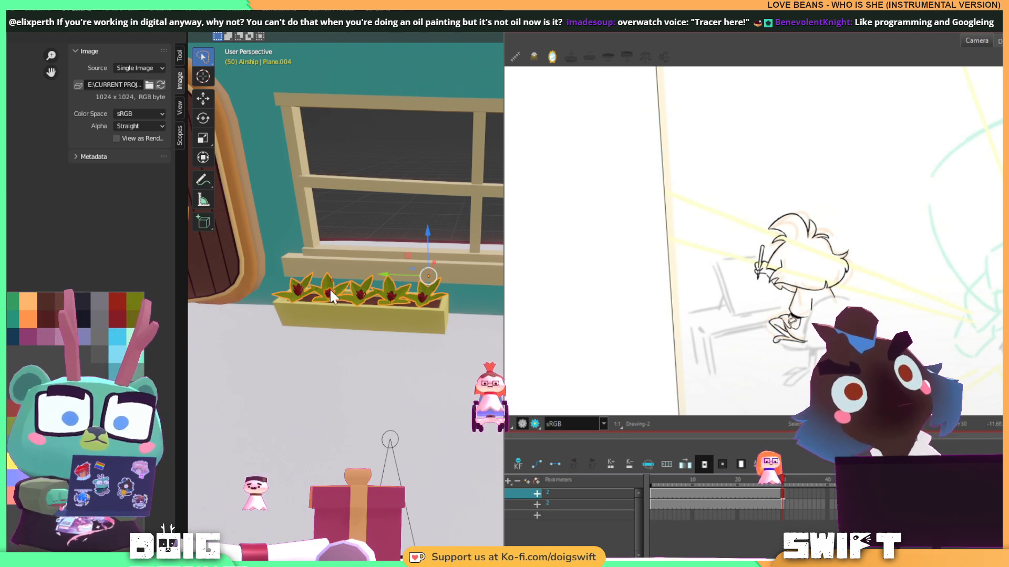
# Select the leaves of the plants in the second planter together.
pyautogui.click(545, 301)
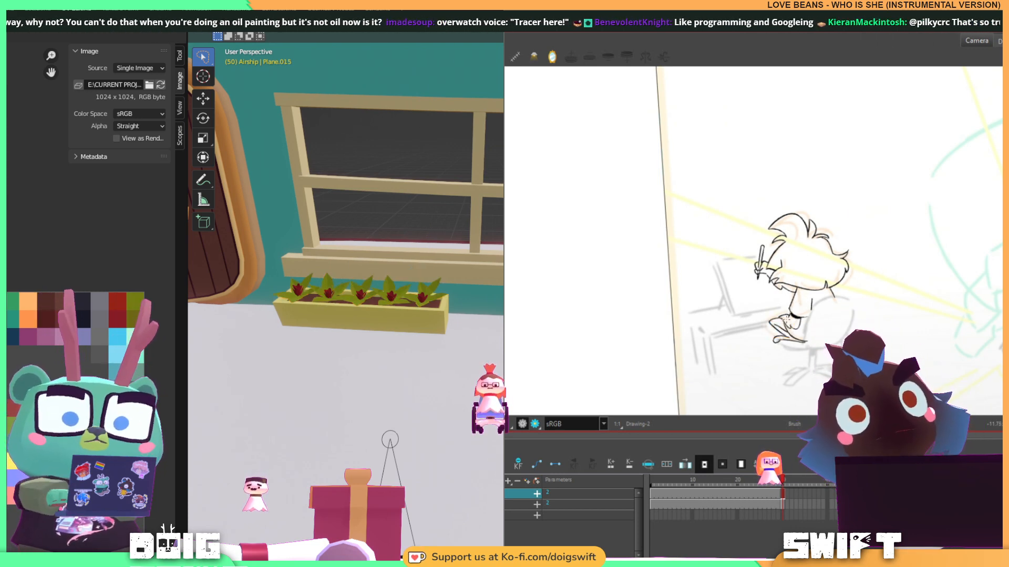
pyautogui.keyDown('shift'); pyautogui.moveTo(569, 302); pyautogui.dragTo(506, 304, button='middle'); pyautogui.keyUp('shift')
pyautogui.hotkey('shift', 'd')
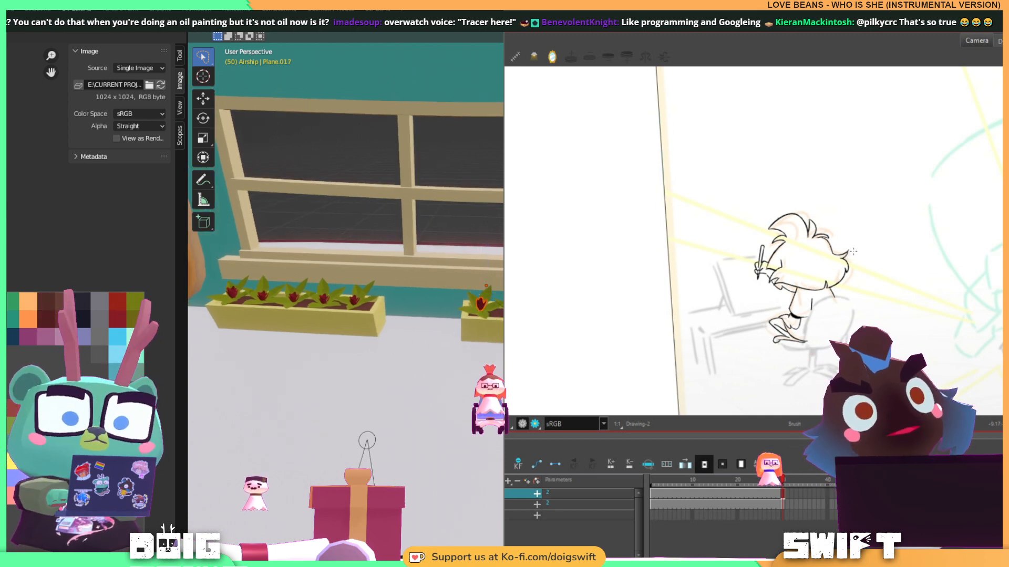
pyautogui.keyDown('shift'); pyautogui.click(542, 307); pyautogui.keyUp('shift')
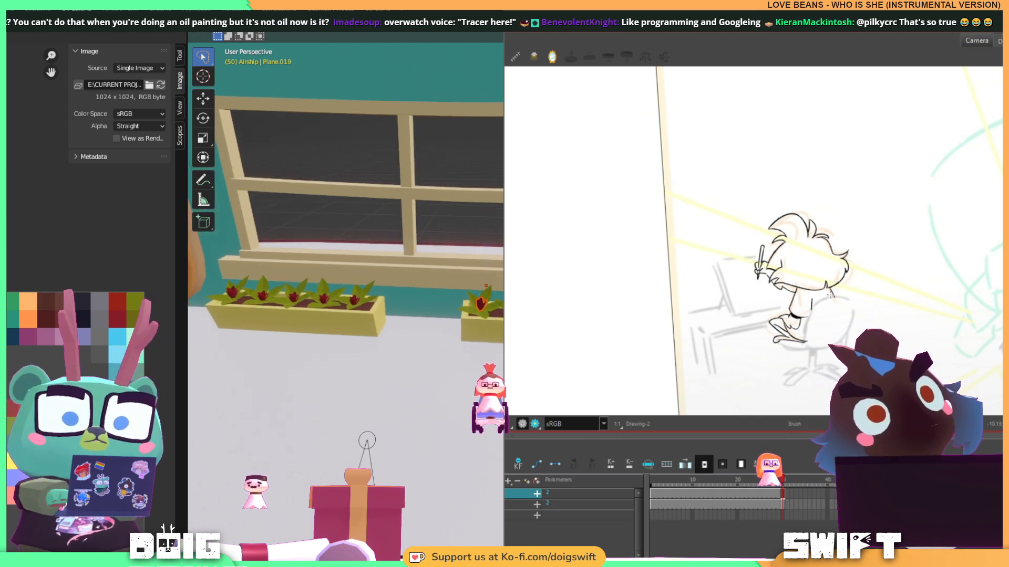
pyautogui.keyDown('shift'); pyautogui.click(572, 309); pyautogui.keyUp('shift')
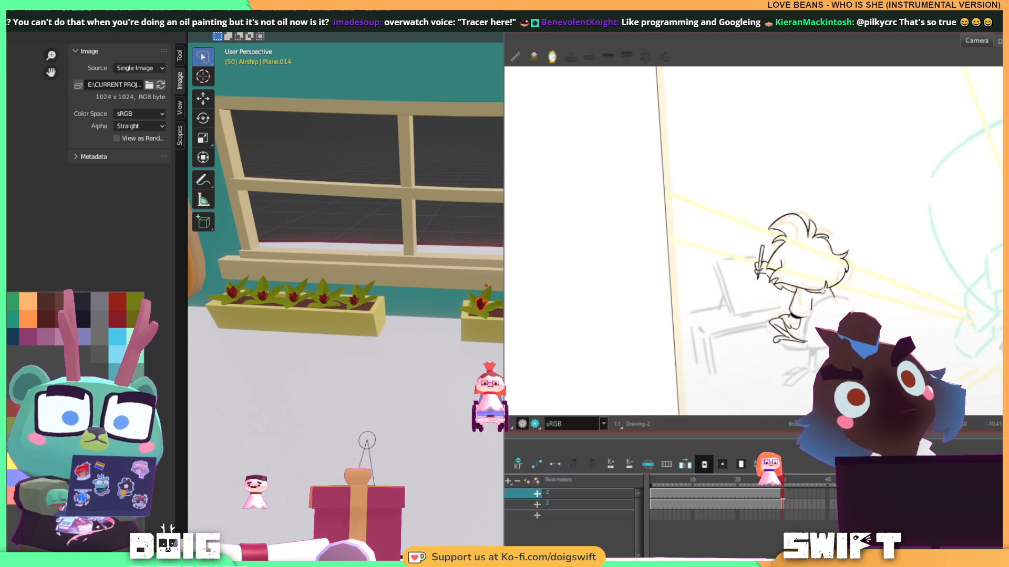
pyautogui.click(484, 314)
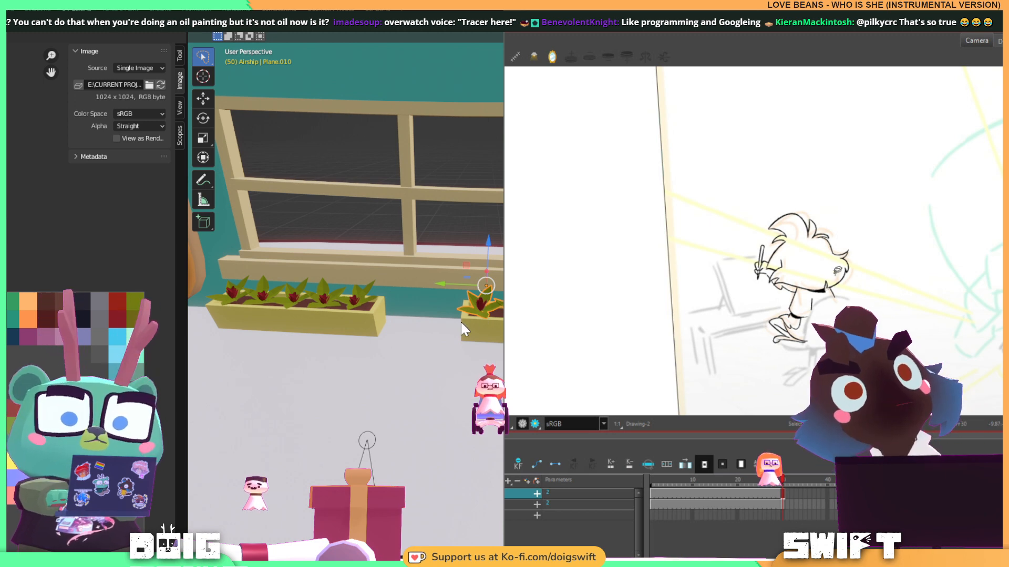
# Edit the planter mesh, select the bottom vertices of the boxes and raise them along the Z axis to make the planters shallower.
pyautogui.moveTo(398, 283); pyautogui.dragTo(429, 286, button='middle')
pyautogui.click(399, 311)
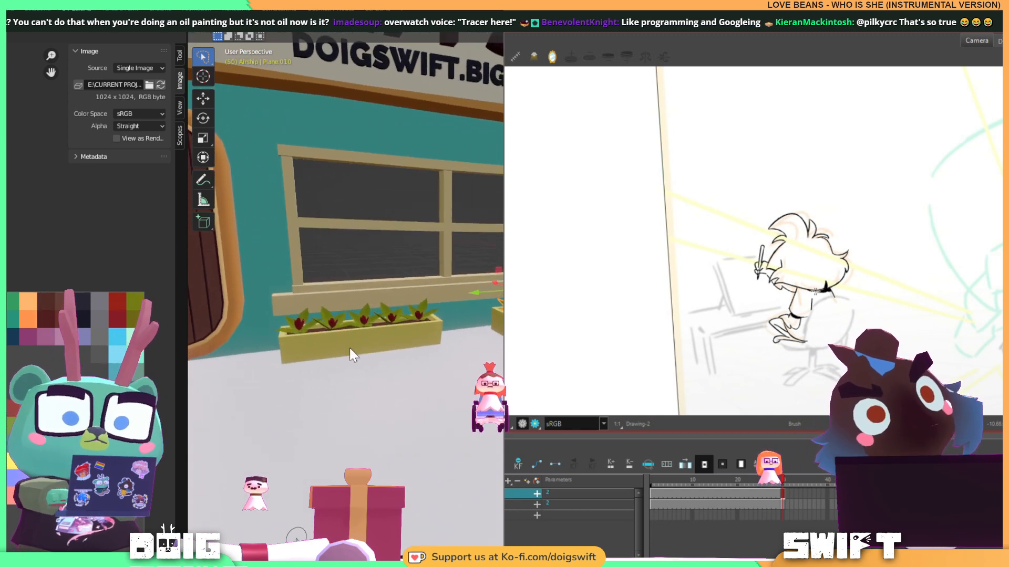
pyautogui.press('Tab')
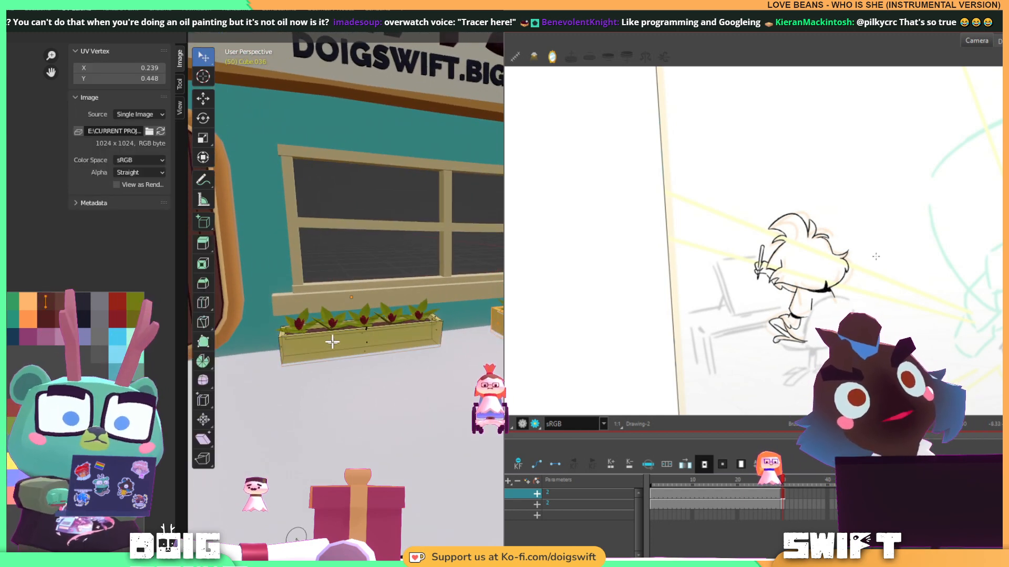
pyautogui.click(294, 350)
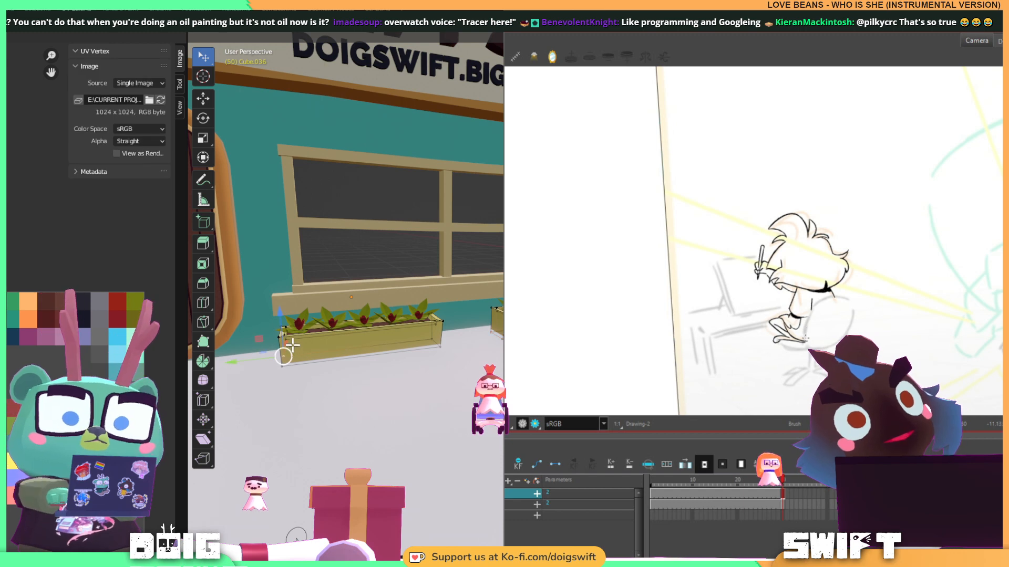
pyautogui.moveTo(287, 345)
pyautogui.keyDown('ctrl'); pyautogui.mouseDown(button='right')
pyautogui.moveTo(417, 374)
pyautogui.moveTo(477, 334)
pyautogui.moveTo(394, 332)
pyautogui.moveTo(387, 344)
pyautogui.mouseUp(button='right'); pyautogui.keyUp('ctrl')
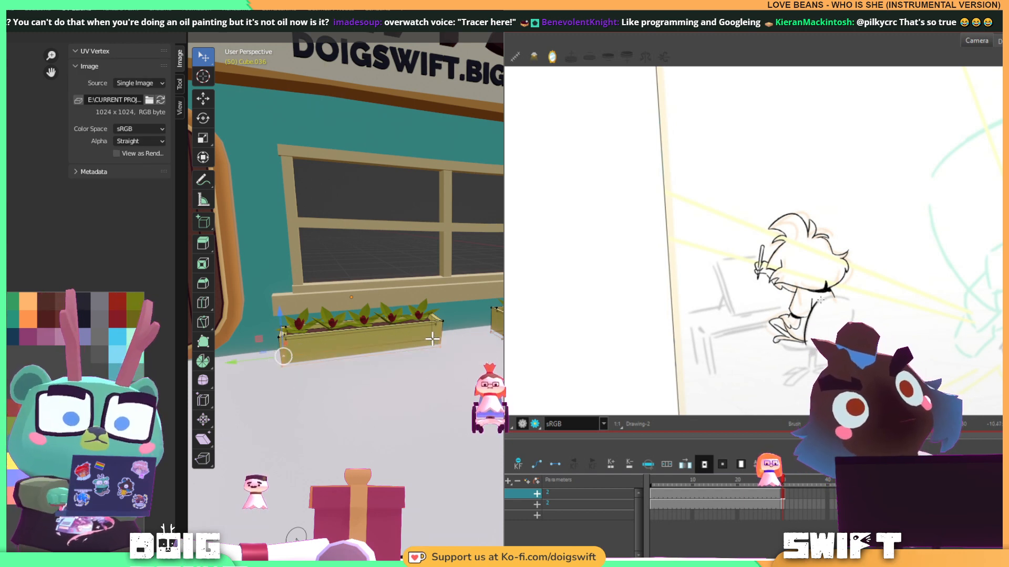
pyautogui.click(428, 339)
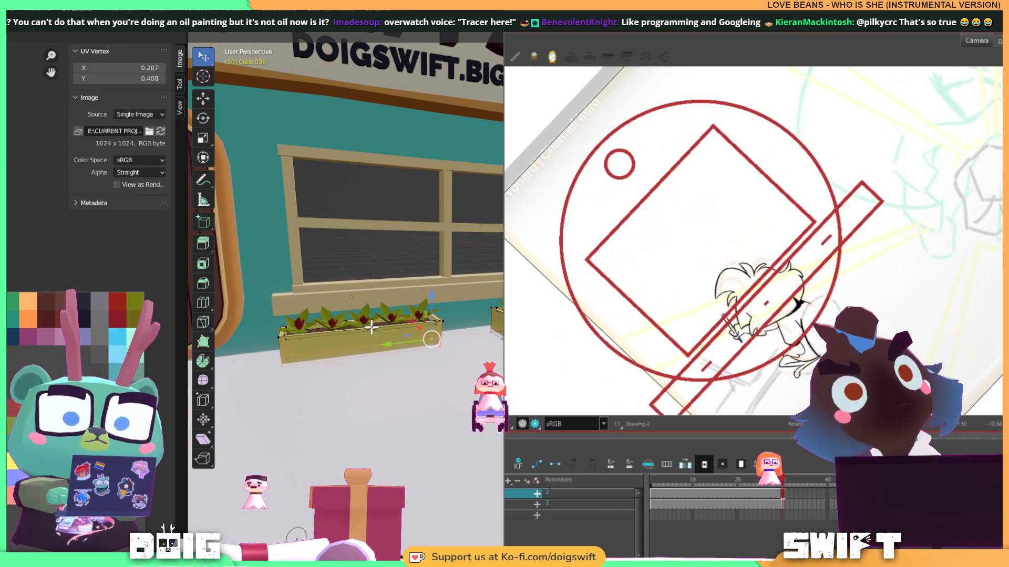
pyautogui.moveTo(433, 298); pyautogui.dragTo(432, 284)
pyautogui.click(494, 335)
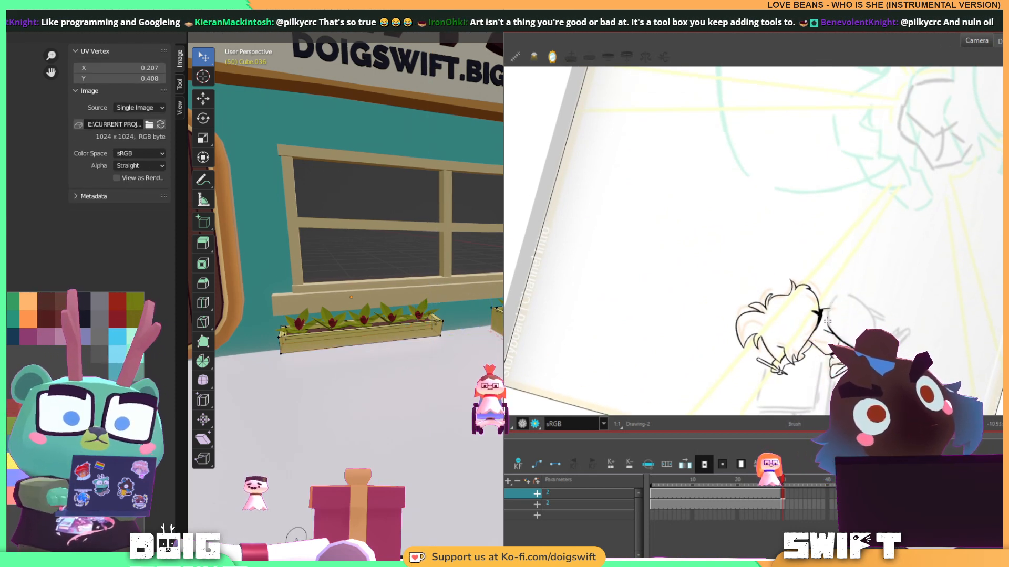
# In the character drawing, ink the curved inner edge of the chair back, undoing and redrawing the stroke.
pyautogui.moveTo(836, 297); pyautogui.dragTo(830, 329)
pyautogui.hotkey('ctrl', 'z')
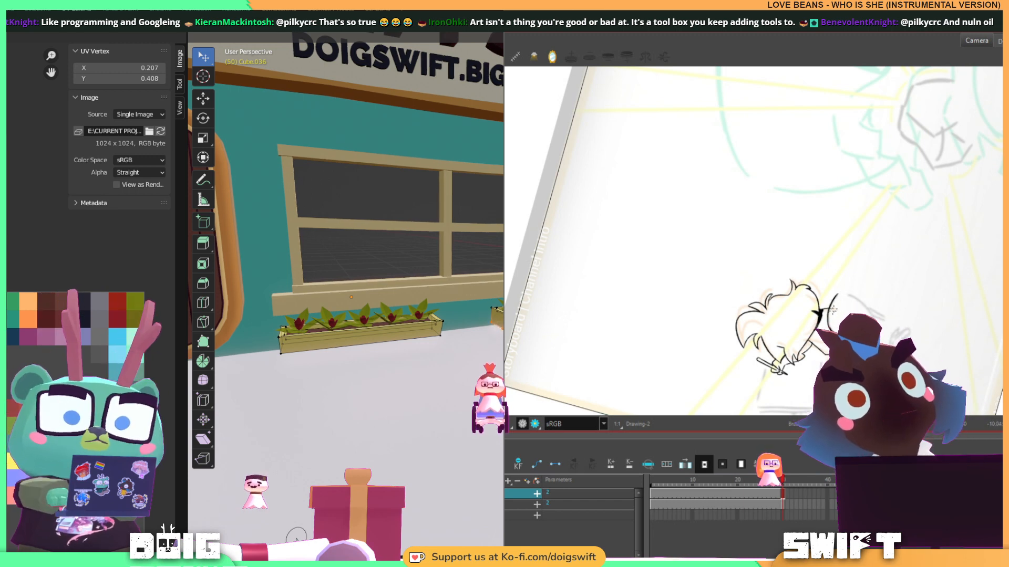
pyautogui.moveTo(839, 292); pyautogui.dragTo(842, 340)
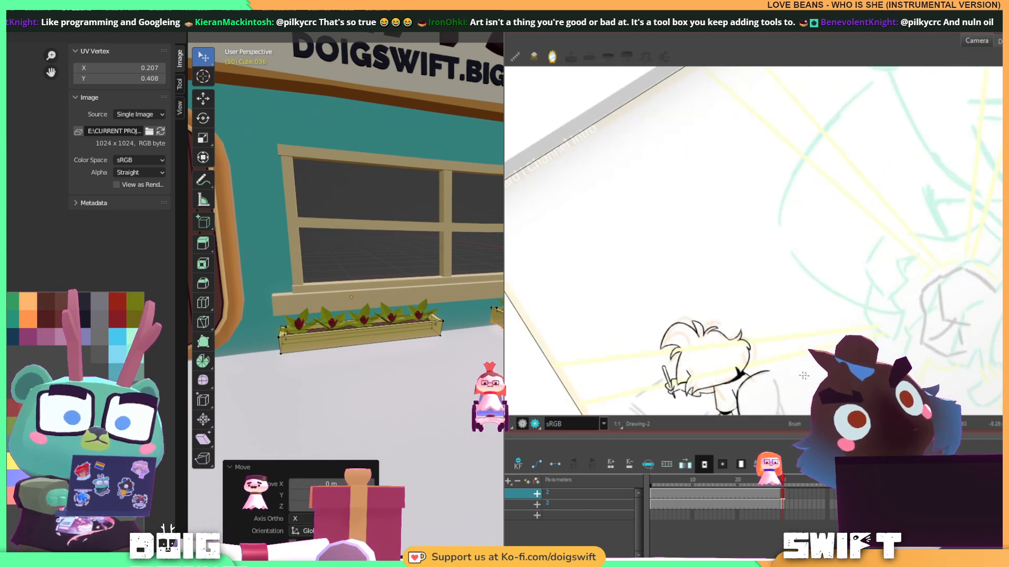
# Back in Blender's object mode, select the planters with their plants and move them down along the Z axis.
pyautogui.press('Tab')
pyautogui.keyDown('shift'); pyautogui.click(323, 311); pyautogui.keyUp('shift')
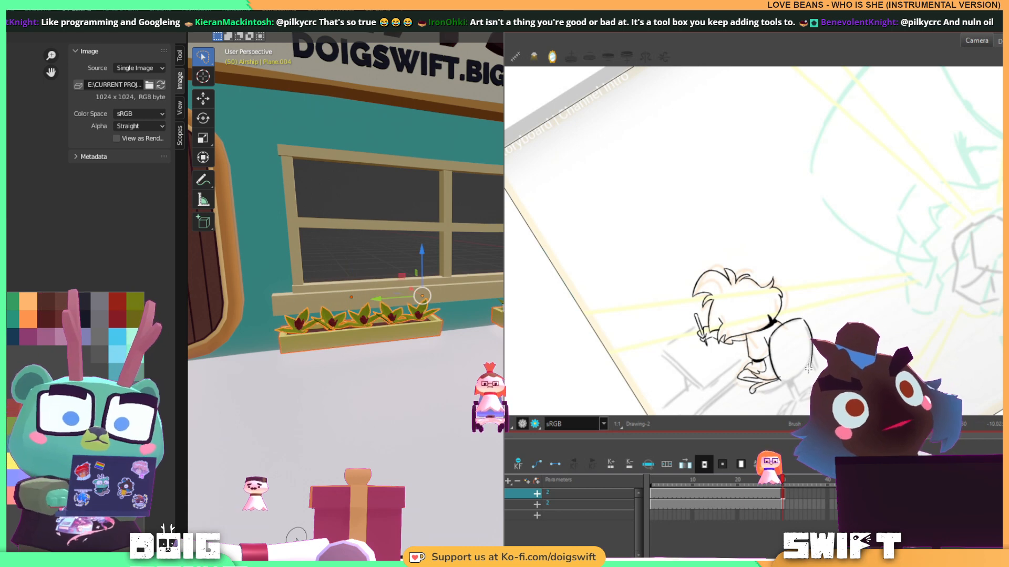
pyautogui.hotkey('ctrl', 'z')
pyautogui.press('g')
pyautogui.press('z')
pyautogui.moveTo(802, 319); pyautogui.dragTo(807, 369)
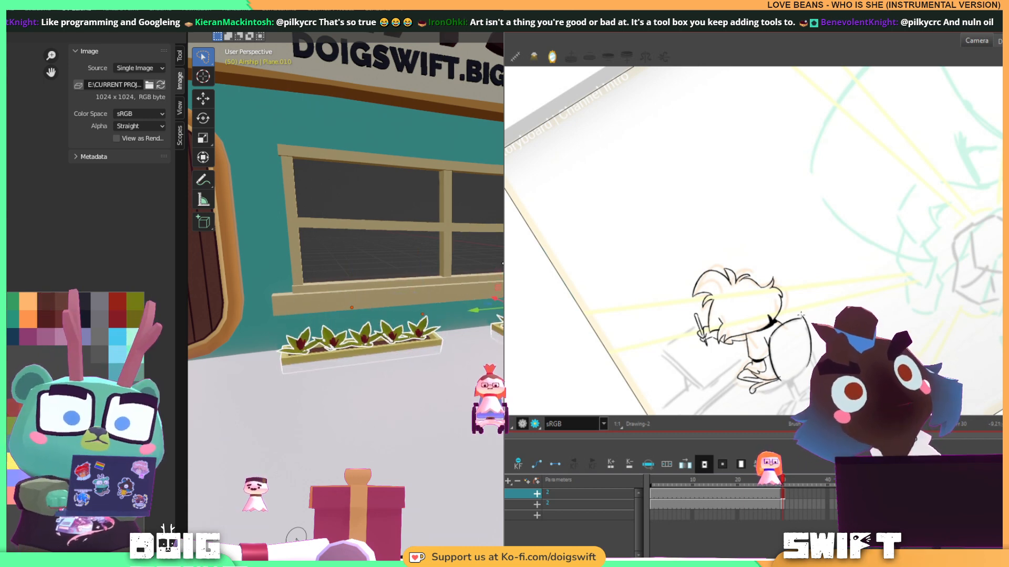
pyautogui.hotkey('ctrl', 'z')
pyautogui.click(490, 253)
# Ink the outer edge of the chair back behind the seated character, undoing and redrawing the stroke.
pyautogui.moveTo(801, 318); pyautogui.dragTo(788, 378)
pyautogui.hotkey('ctrl', 'z')
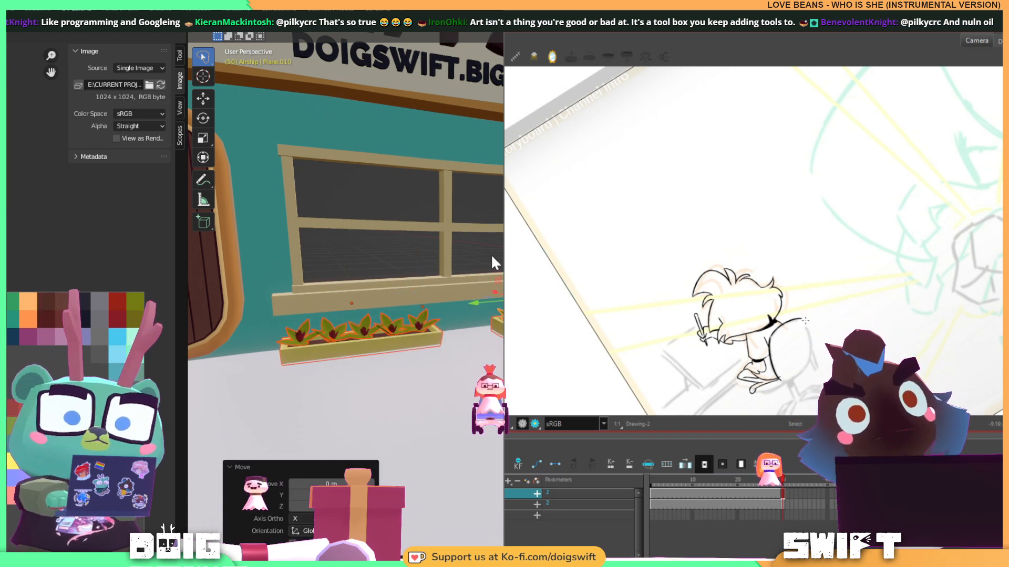
pyautogui.moveTo(801, 319); pyautogui.dragTo(782, 380)
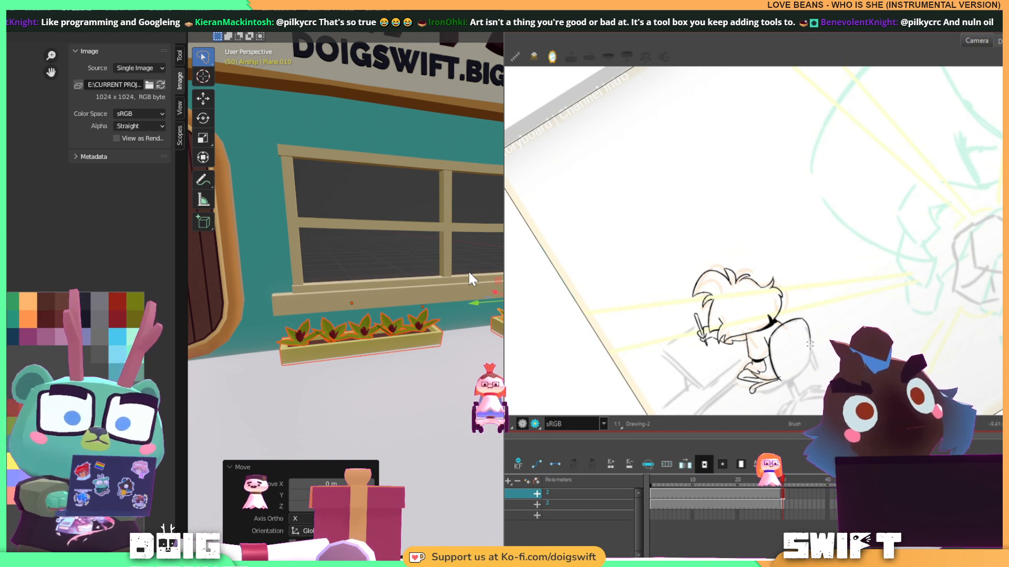
pyautogui.moveTo(802, 319); pyautogui.dragTo(808, 366)
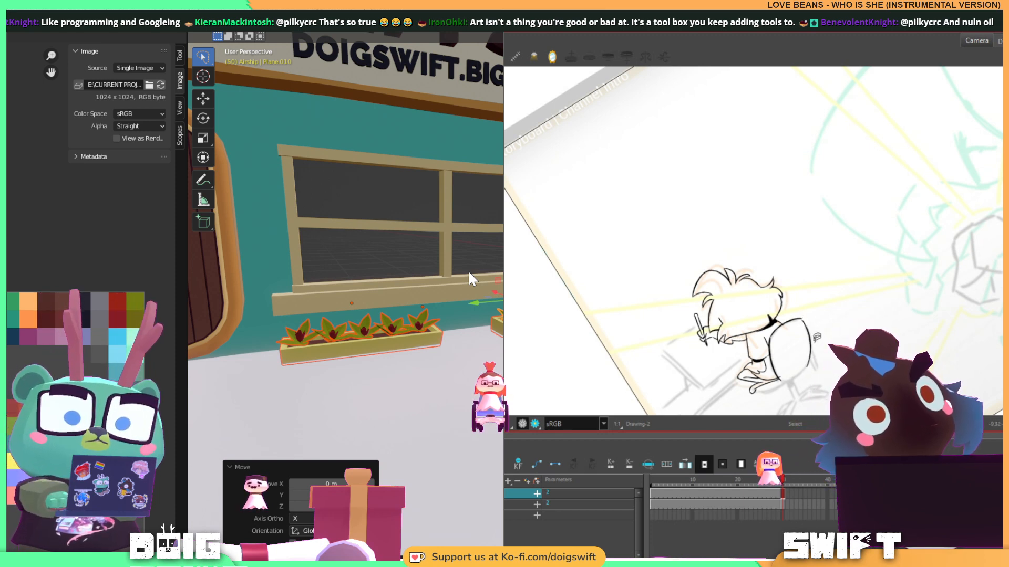
pyautogui.hotkey('alt', 's')
pyautogui.moveTo(807, 318); pyautogui.dragTo(807, 315)
# In Blender, reposition the planters with their plants slightly along the Y axis beneath the gift shop window.
pyautogui.moveTo(469, 270); pyautogui.dragTo(421, 296, button='middle')
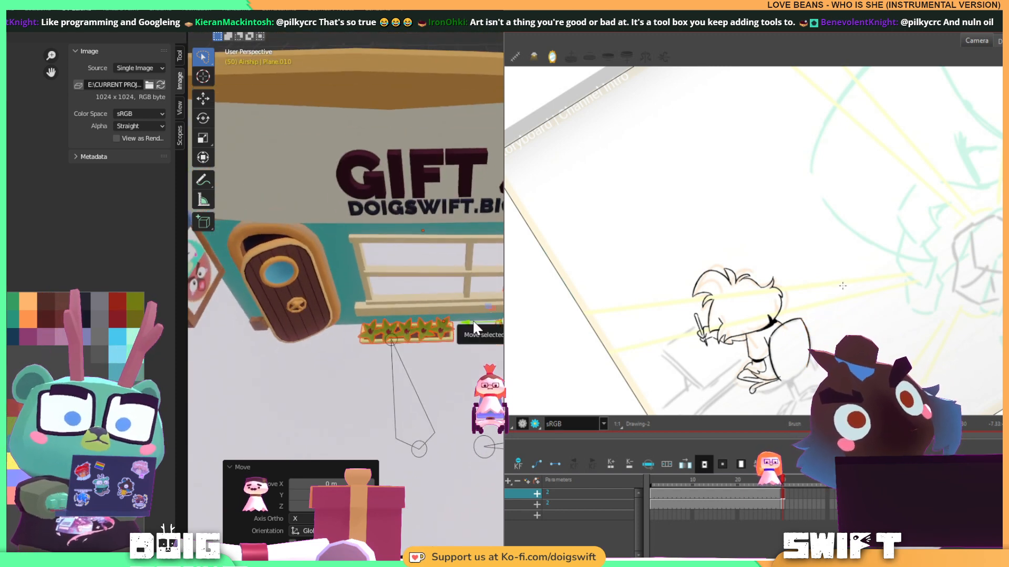
pyautogui.moveTo(470, 321); pyautogui.dragTo(467, 321)
pyautogui.keyDown('ctrl'); pyautogui.keyDown('alt'); pyautogui.moveTo(776, 381); pyautogui.dragTo(839, 308); pyautogui.keyUp('alt'); pyautogui.keyUp('ctrl')
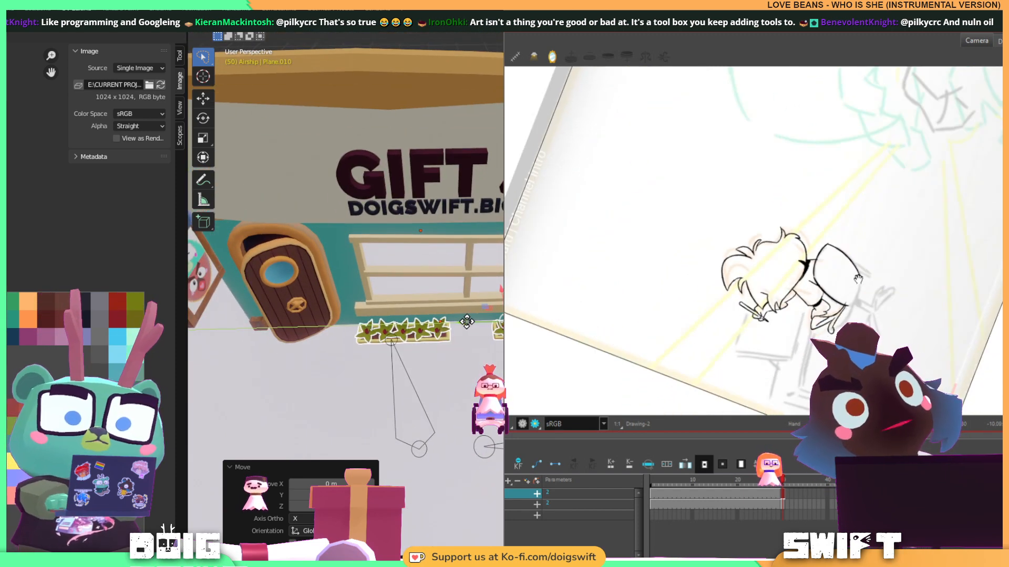
pyautogui.moveTo(466, 321); pyautogui.dragTo(466, 322)
pyautogui.moveTo(839, 308); pyautogui.dragTo(850, 278)
pyautogui.moveTo(466, 321); pyautogui.dragTo(466, 322)
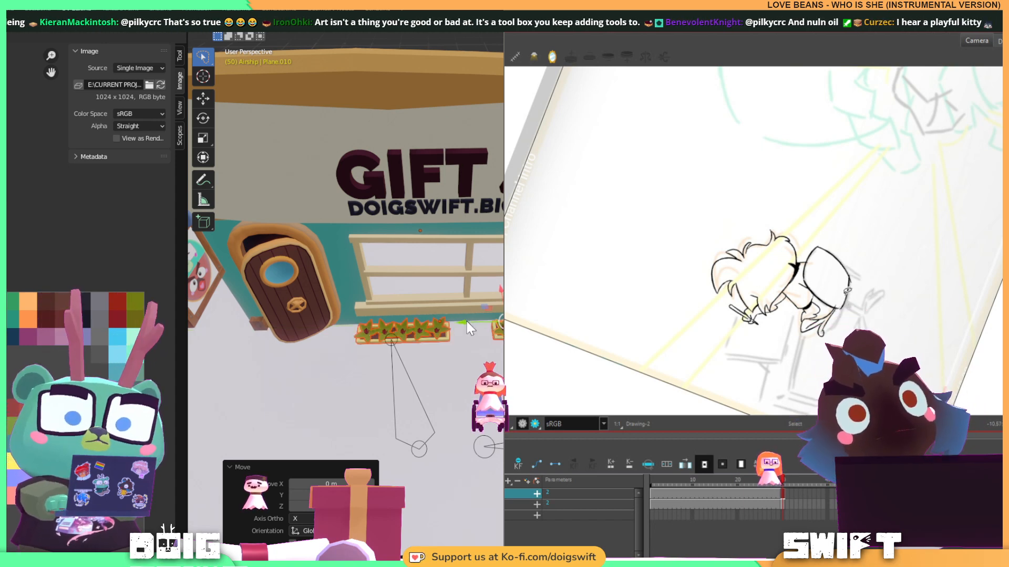
pyautogui.moveTo(467, 321)
pyautogui.mouseDown(button='middle')
pyautogui.moveTo(467, 280)
pyautogui.moveTo(493, 266)
pyautogui.moveTo(500, 285)
pyautogui.moveTo(474, 309)
pyautogui.moveTo(493, 312)
pyautogui.mouseUp(button='middle')
# In the character drawing, ink the curved chair seat edge below the chair back and select the stroke to refine it.
pyautogui.hotkey('alt', 's')
pyautogui.hotkey('alt', 'b')
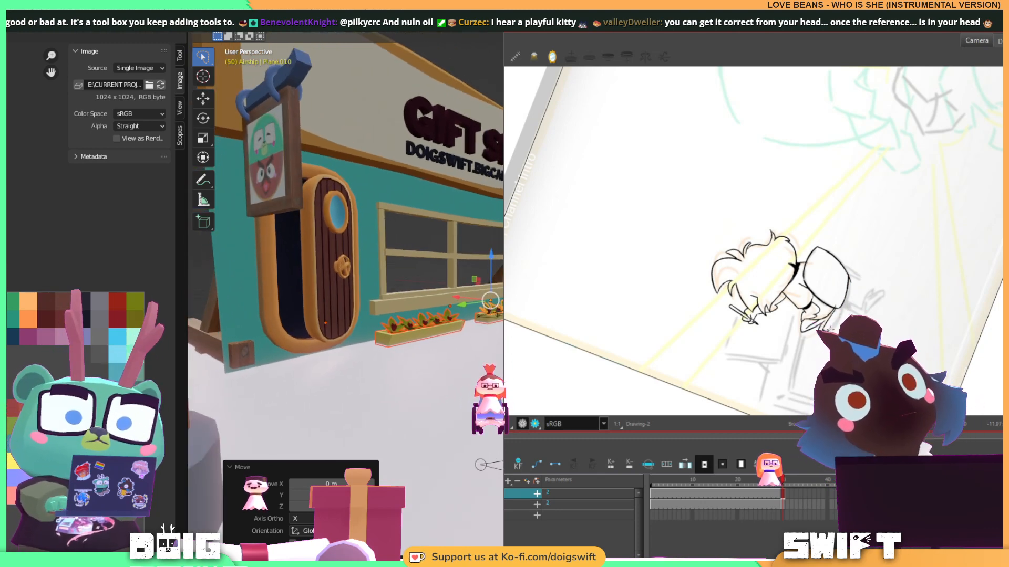
pyautogui.hotkey('alt', 's')
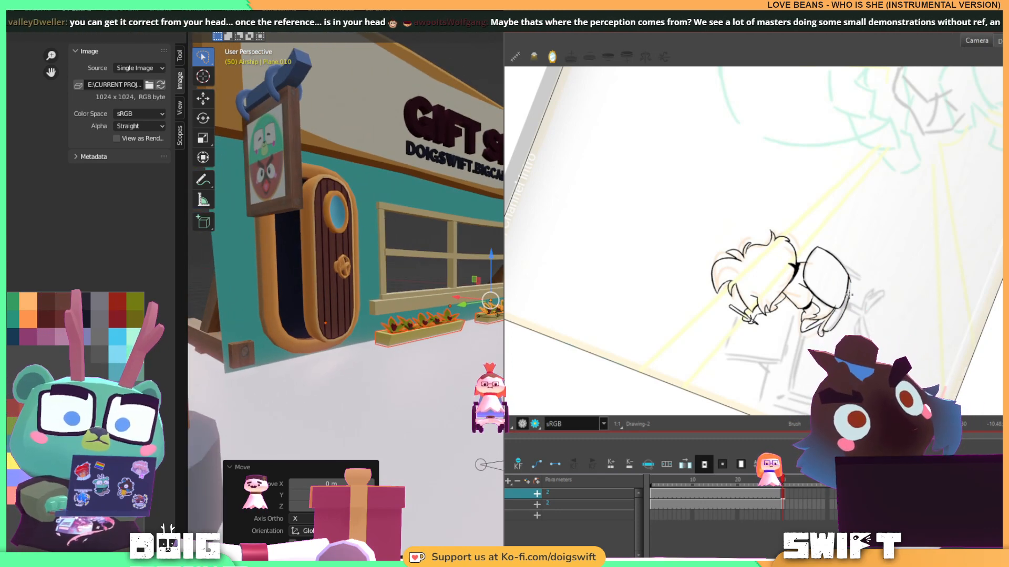
pyautogui.moveTo(834, 324); pyautogui.dragTo(843, 321)
pyautogui.click(860, 279)
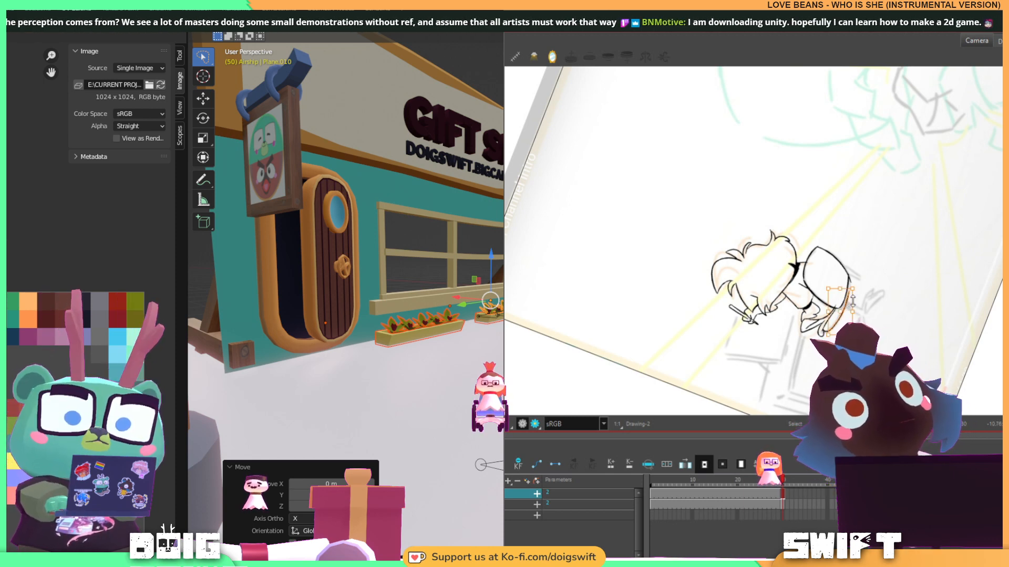
pyautogui.keyDown('ctrl'); pyautogui.keyDown('alt'); pyautogui.moveTo(869, 210); pyautogui.dragTo(840, 334); pyautogui.keyUp('alt'); pyautogui.keyUp('ctrl')
pyautogui.moveTo(843, 335); pyautogui.dragTo(868, 305)
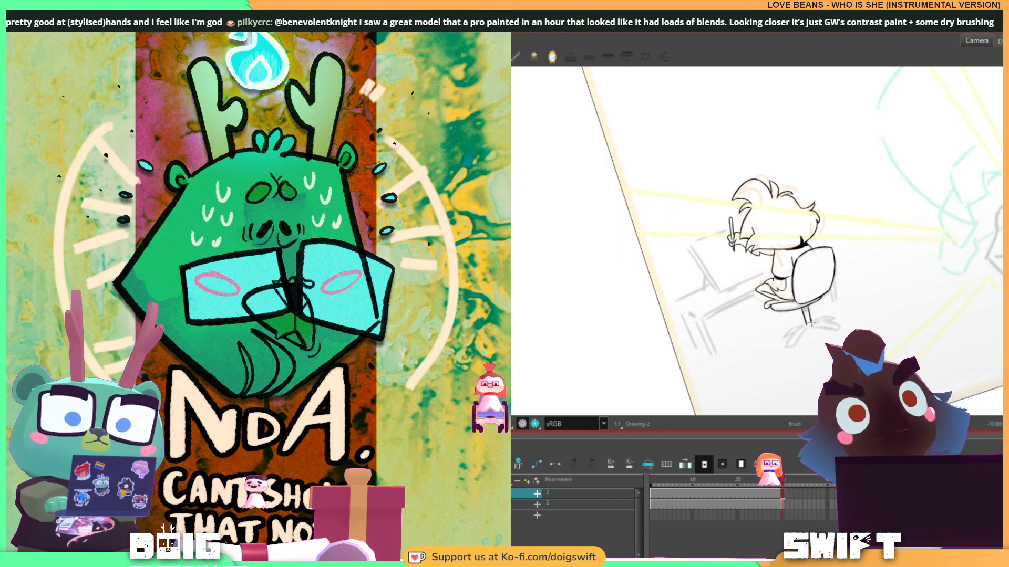
# Ink the short post beneath the chair seat and fill it in solid black.
pyautogui.moveTo(804, 309); pyautogui.dragTo(806, 314)
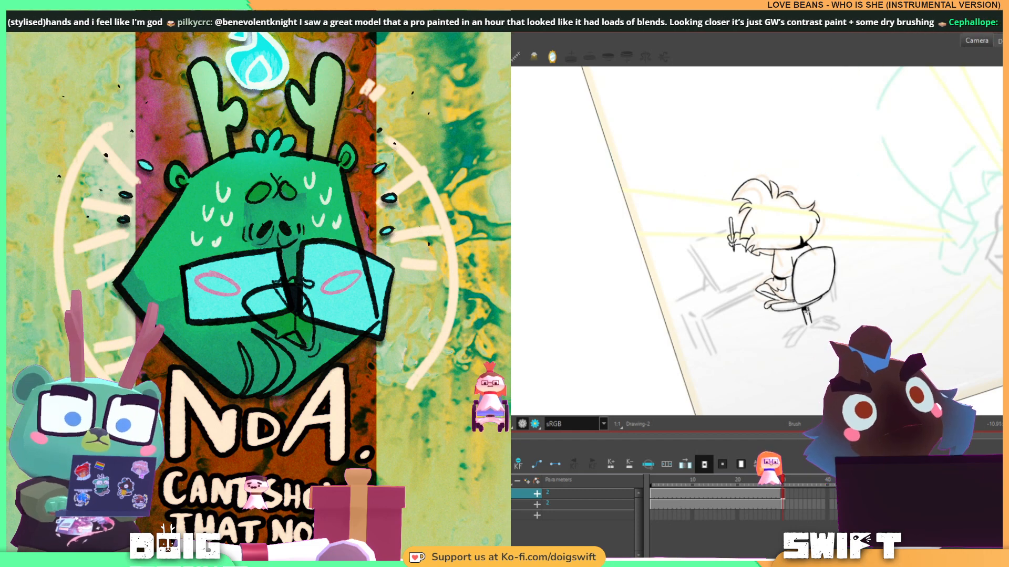
pyautogui.keyDown('ctrl'); pyautogui.keyDown('alt'); pyautogui.moveTo(851, 284); pyautogui.dragTo(802, 286); pyautogui.keyUp('alt'); pyautogui.keyUp('ctrl')
pyautogui.press('space')
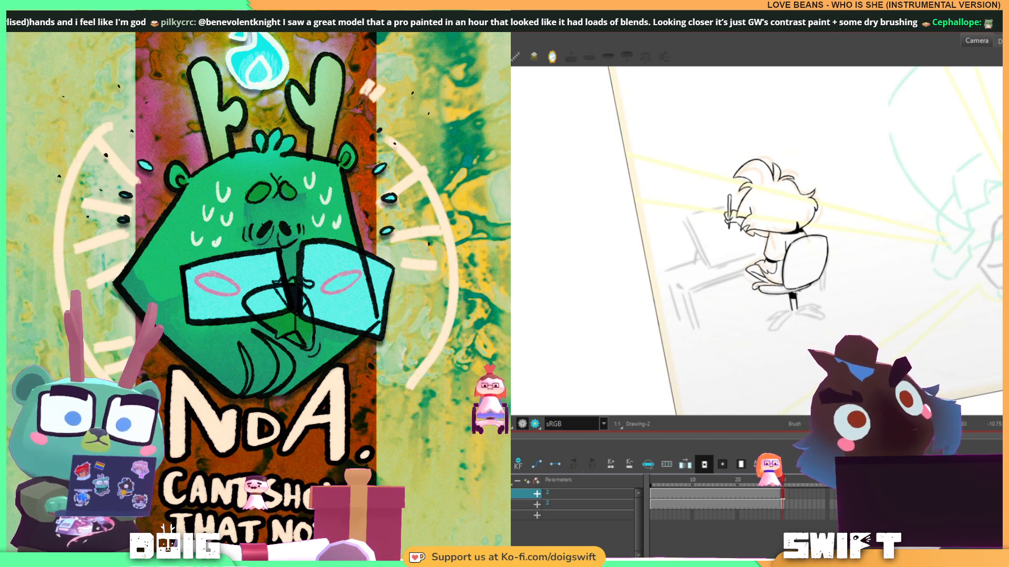
# Ink the chair base's left leg outward from the bottom of the post.
pyautogui.moveTo(822, 335)
pyautogui.keyDown('ctrl'); pyautogui.keyDown('alt'); pyautogui.mouseDown()
pyautogui.moveTo(840, 238)
pyautogui.moveTo(799, 315)
pyautogui.mouseUp(); pyautogui.keyUp('alt'); pyautogui.keyUp('ctrl')
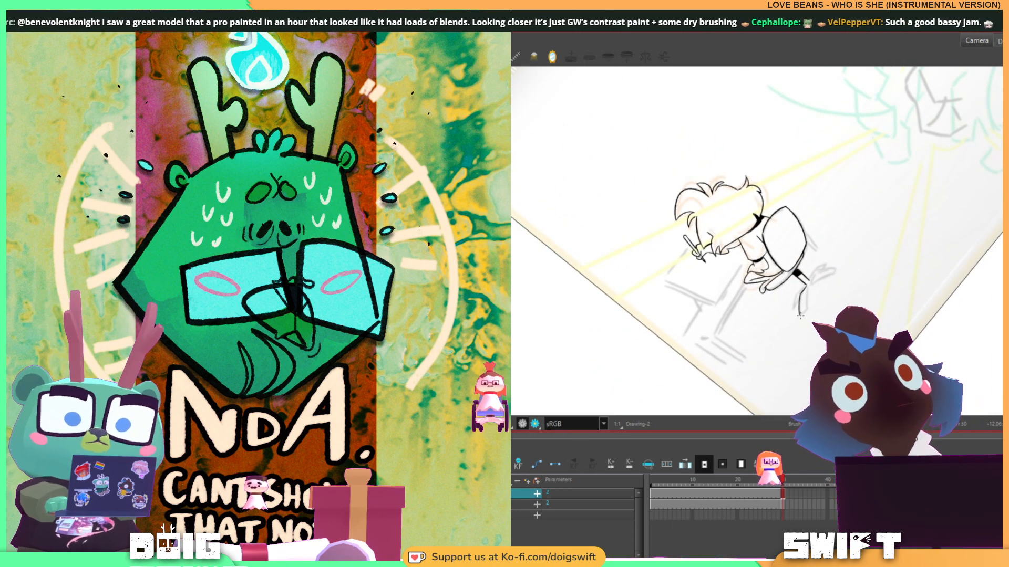
pyautogui.hotkey('alt', 's')
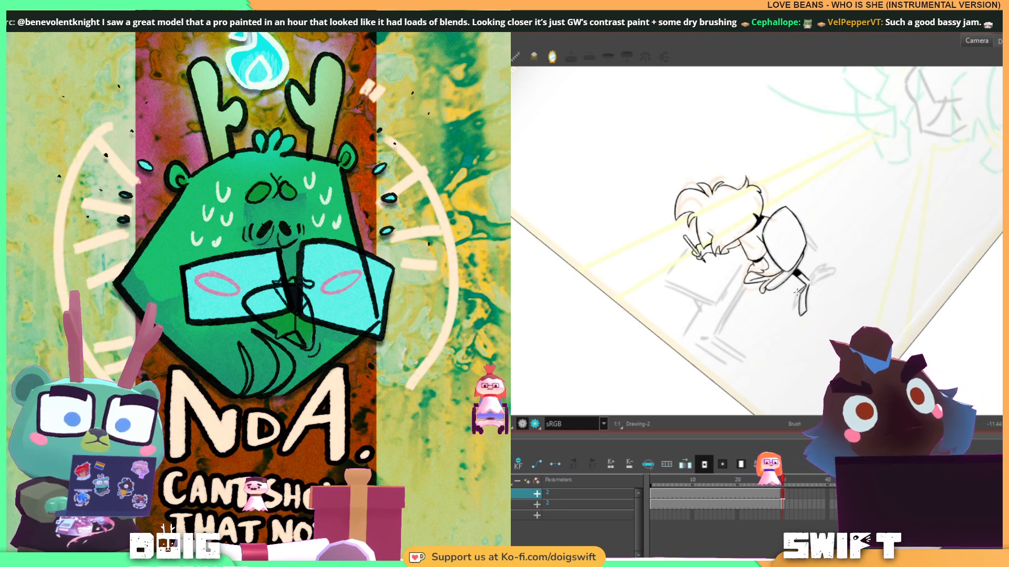
pyautogui.moveTo(854, 260)
pyautogui.keyDown('ctrl'); pyautogui.keyDown('alt'); pyautogui.mouseDown()
pyautogui.moveTo(773, 362)
pyautogui.moveTo(843, 286)
pyautogui.moveTo(828, 339)
pyautogui.mouseUp(); pyautogui.keyUp('alt'); pyautogui.keyUp('ctrl')
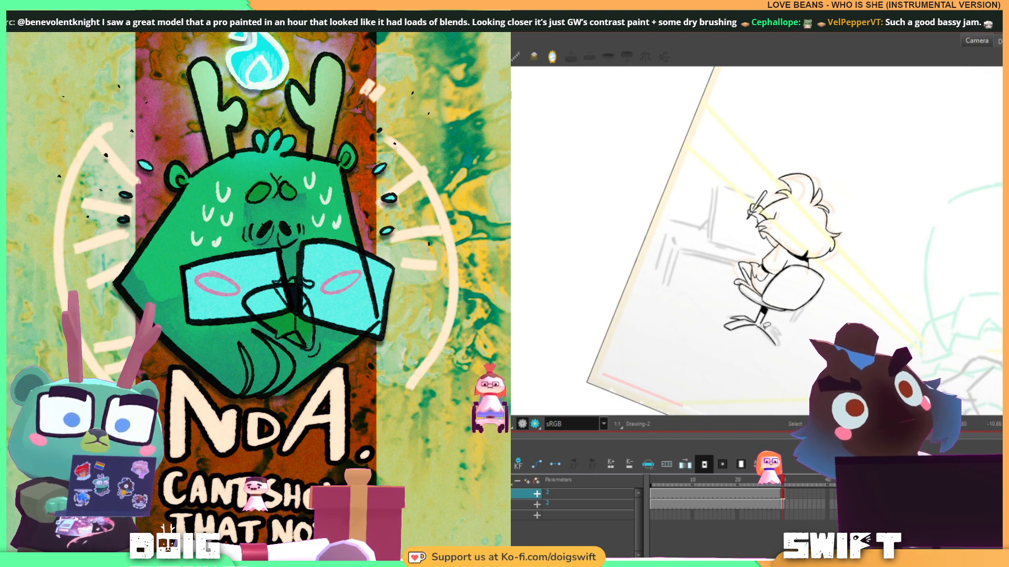
# Select the first stroke of the chair base's right leg to refine it, and ink the rest of that leg.
pyautogui.click(765, 331)
pyautogui.click(784, 322)
pyautogui.click(768, 334)
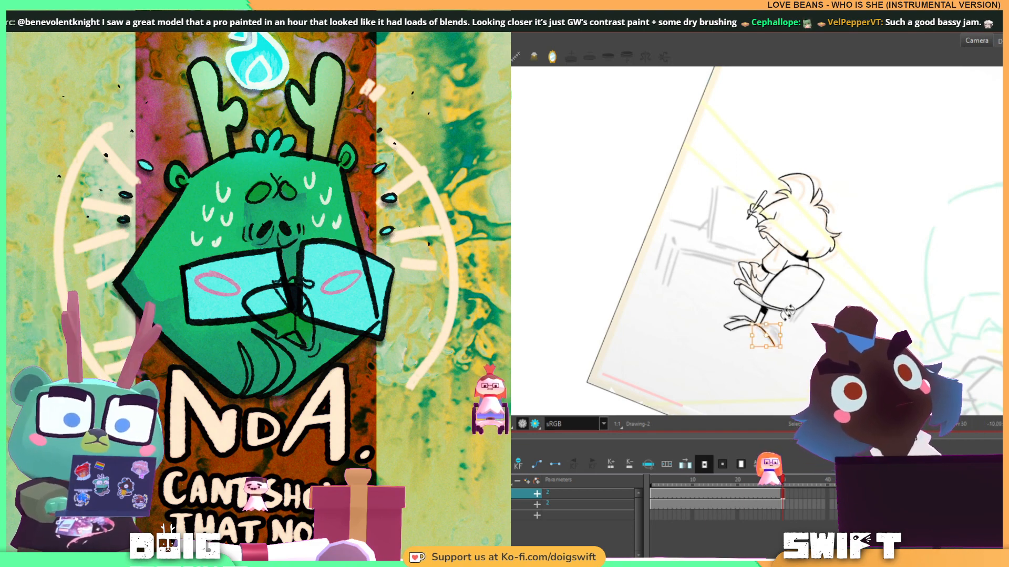
pyautogui.hotkey('alt', 'b')
pyautogui.keyDown('ctrl'); pyautogui.keyDown('alt'); pyautogui.moveTo(790, 353); pyautogui.dragTo(867, 192); pyautogui.keyUp('alt'); pyautogui.keyUp('ctrl')
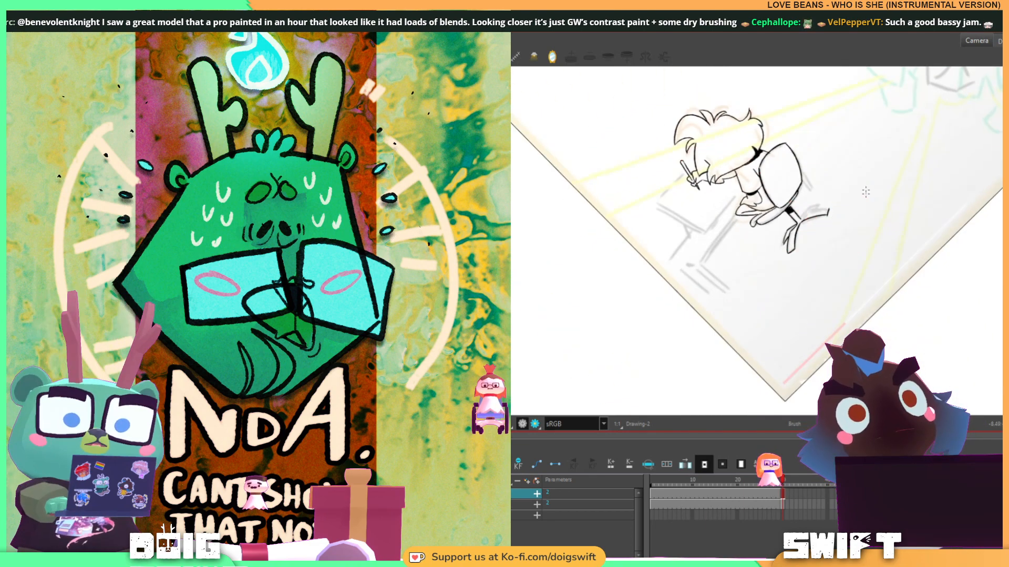
pyautogui.moveTo(853, 226)
pyautogui.mouseDown()
pyautogui.moveTo(836, 337)
pyautogui.moveTo(837, 238)
pyautogui.mouseUp()
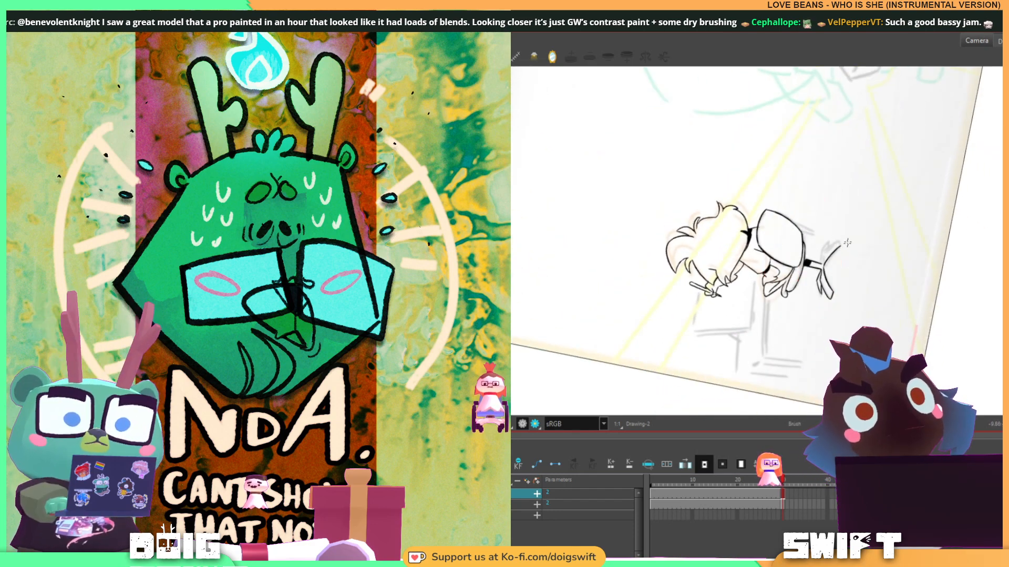
pyautogui.moveTo(847, 243); pyautogui.dragTo(844, 272, button='middle')
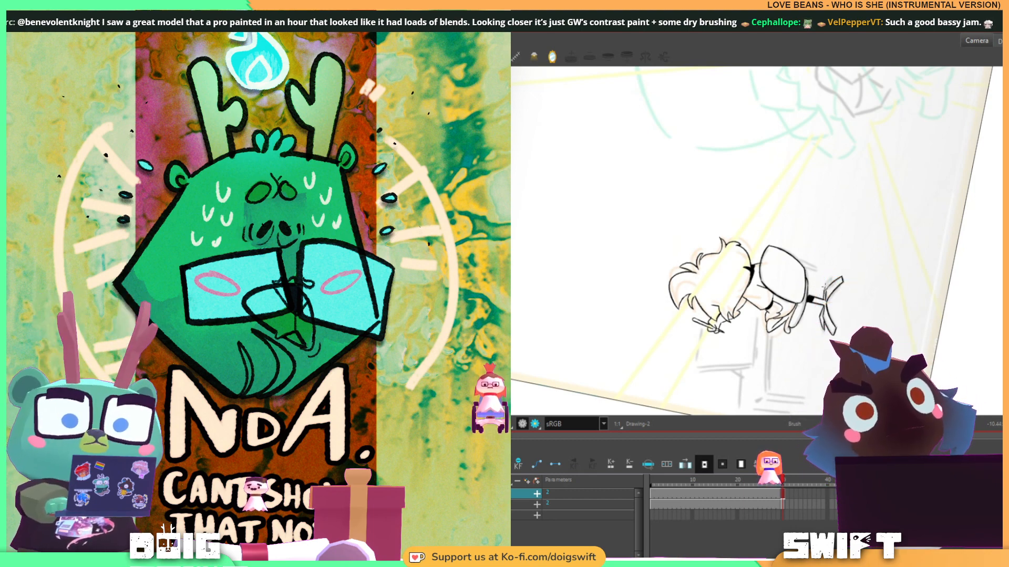
# Finish the chair base's legs, selecting the strokes of the right leg and adjusting them to match the rough sketch.
pyautogui.moveTo(872, 261)
pyautogui.keyDown('ctrl'); pyautogui.keyDown('alt'); pyautogui.mouseDown()
pyautogui.moveTo(790, 363)
pyautogui.moveTo(883, 292)
pyautogui.mouseUp(); pyautogui.keyUp('alt'); pyautogui.keyUp('ctrl')
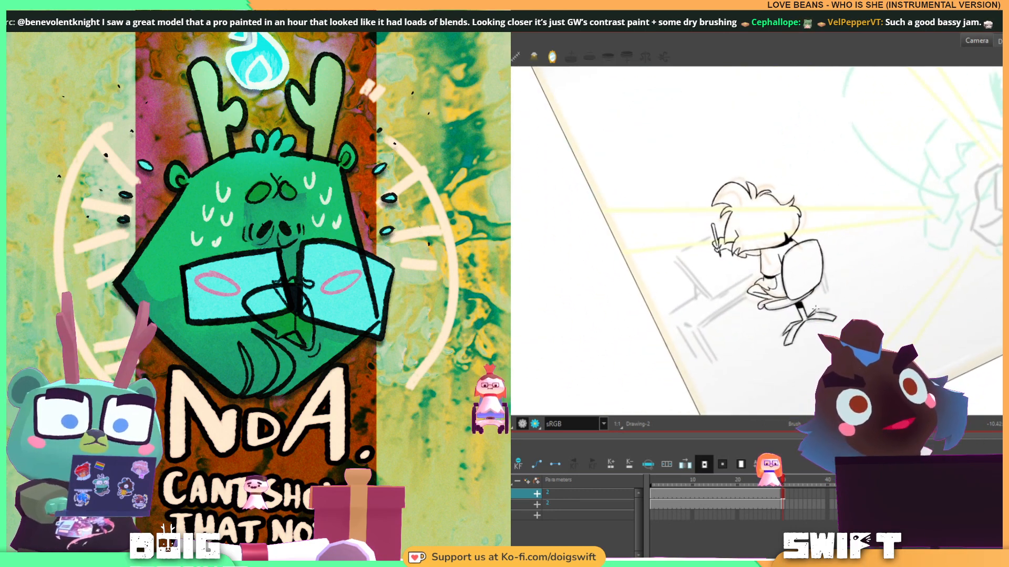
pyautogui.moveTo(839, 331)
pyautogui.keyDown('ctrl'); pyautogui.keyDown('alt'); pyautogui.mouseDown()
pyautogui.moveTo(830, 258)
pyautogui.moveTo(800, 362)
pyautogui.moveTo(852, 316)
pyautogui.mouseUp(); pyautogui.keyUp('alt'); pyautogui.keyUp('ctrl')
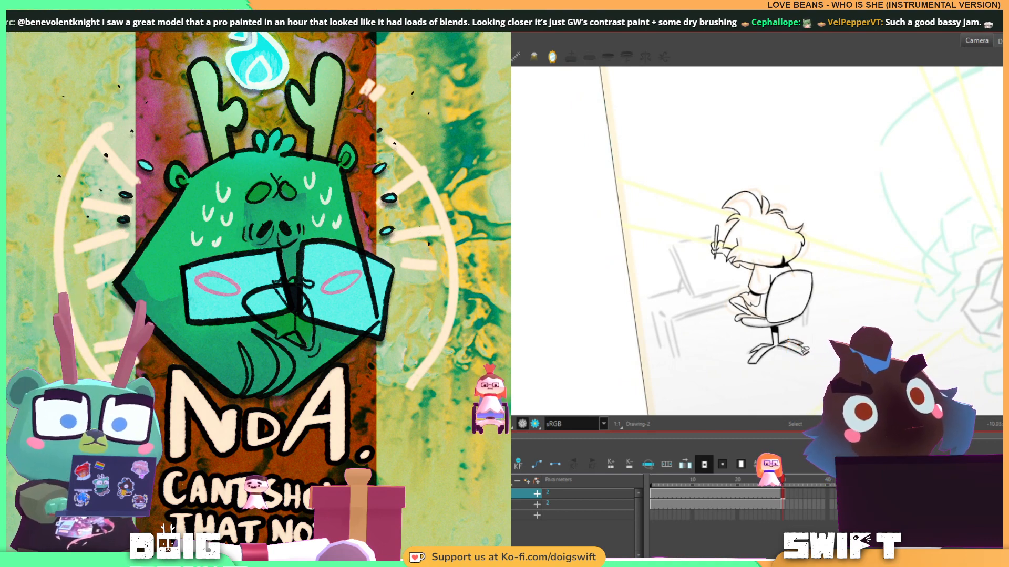
pyautogui.click(804, 350)
pyautogui.moveTo(830, 285); pyautogui.dragTo(850, 279)
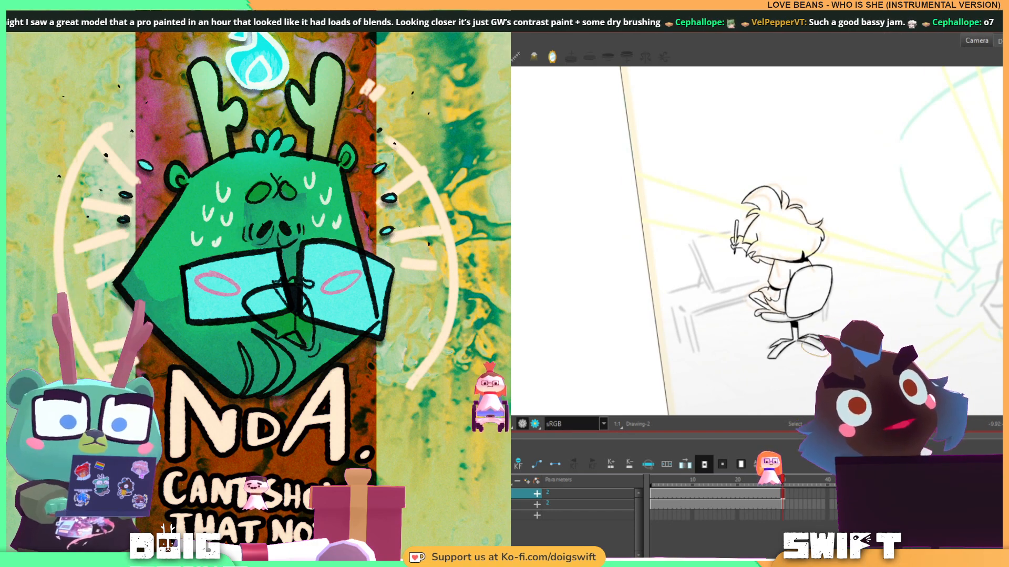
pyautogui.click(806, 332)
pyautogui.moveTo(806, 332); pyautogui.dragTo(794, 353)
pyautogui.click(832, 323)
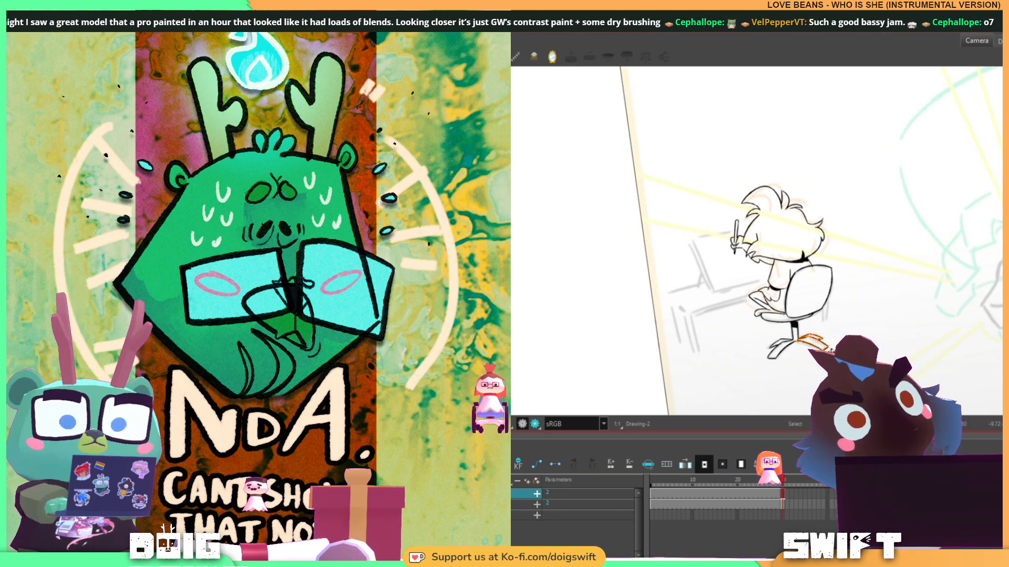
pyautogui.click(814, 343)
pyautogui.click(829, 325)
pyautogui.moveTo(828, 324)
pyautogui.mouseDown()
pyautogui.moveTo(797, 340)
pyautogui.moveTo(832, 353)
pyautogui.moveTo(837, 326)
pyautogui.mouseUp()
pyautogui.hotkey('alt', 'b')
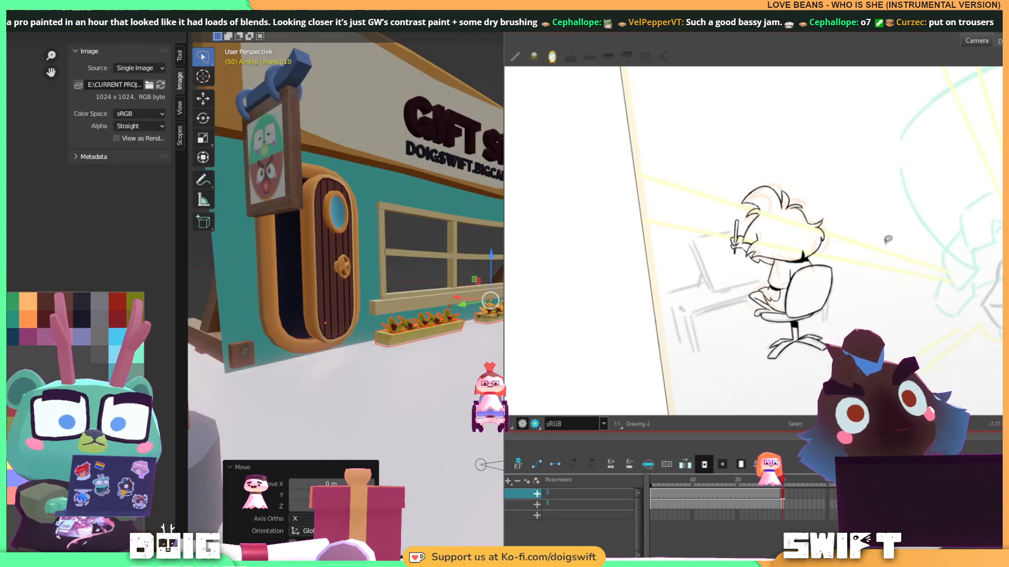
# Back in Blender, widen the 3D viewport over the image editor and frame the shop front with the planters deselected.
pyautogui.moveTo(451, 302); pyautogui.dragTo(336, 311, button='middle')
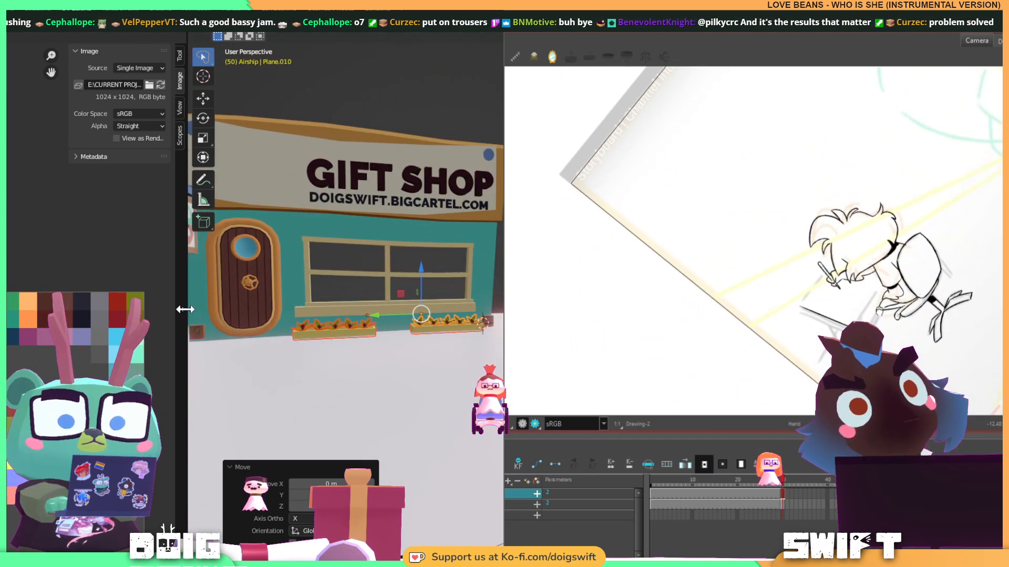
pyautogui.moveTo(185, 309); pyautogui.dragTo(8, 294)
pyautogui.moveTo(112, 264); pyautogui.dragTo(251, 280, button='middle')
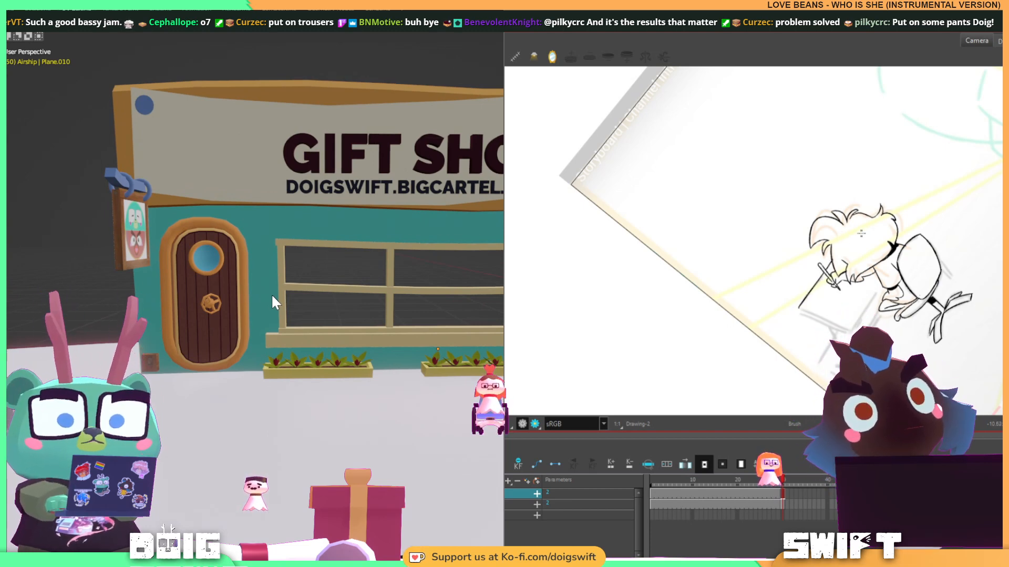
# In the character drawing, ink the outline of the rectangular drawing board in front of the seated character.
pyautogui.keyDown('ctrl'); pyautogui.keyDown('alt'); pyautogui.moveTo(885, 249); pyautogui.dragTo(710, 343); pyautogui.keyUp('alt'); pyautogui.keyUp('ctrl')
pyautogui.moveTo(710, 344); pyautogui.dragTo(803, 275, button='middle')
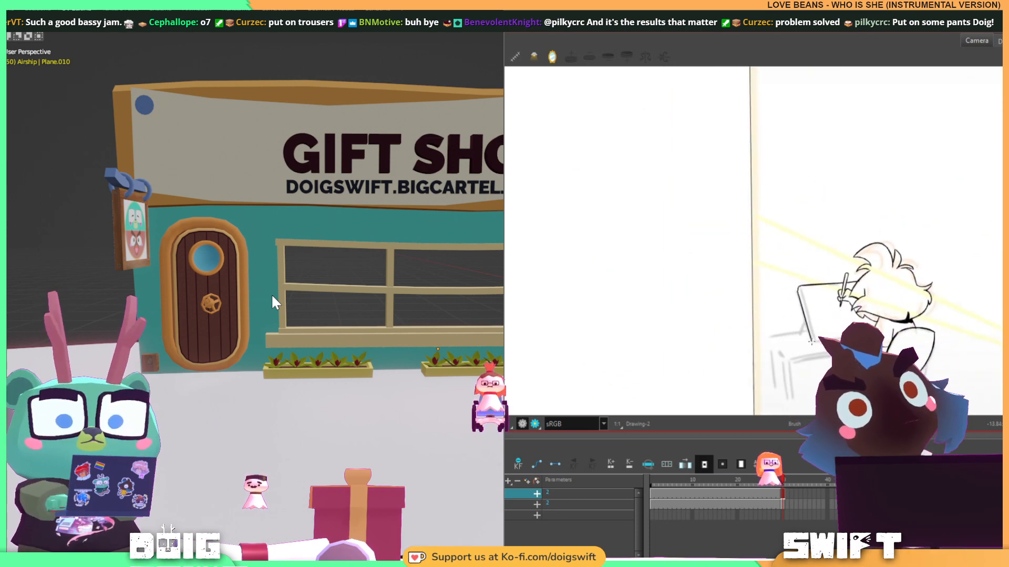
pyautogui.keyDown('ctrl'); pyautogui.keyDown('alt'); pyautogui.moveTo(824, 326); pyautogui.dragTo(844, 197); pyautogui.keyUp('alt'); pyautogui.keyUp('ctrl')
pyautogui.moveTo(844, 197); pyautogui.dragTo(835, 282, button='middle')
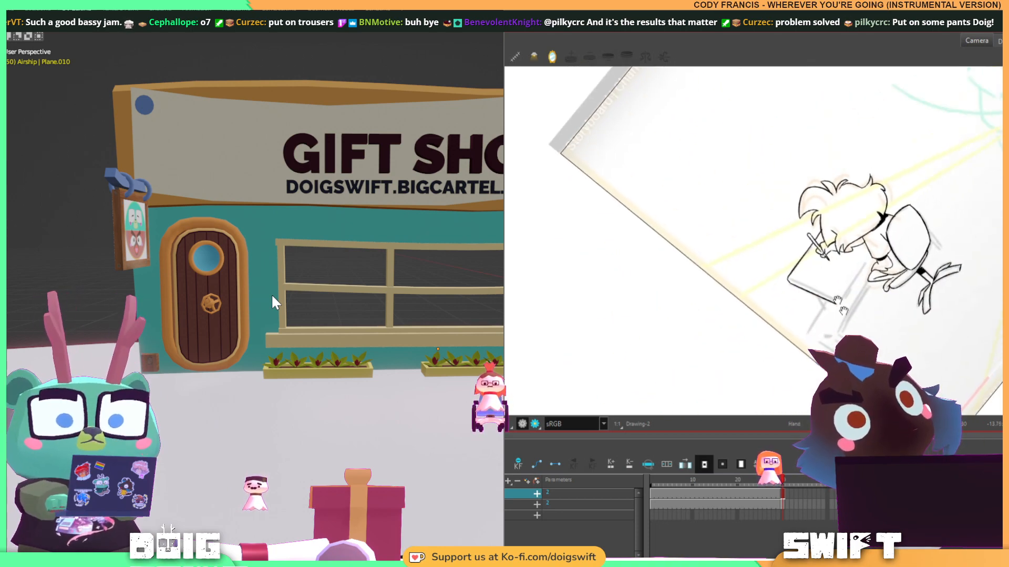
pyautogui.moveTo(839, 304); pyautogui.dragTo(870, 257)
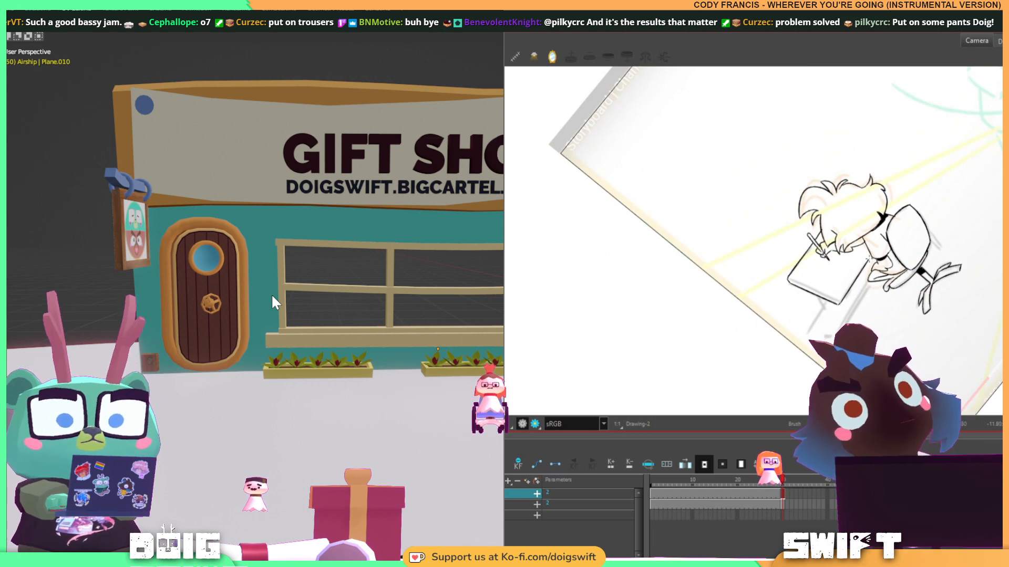
pyautogui.moveTo(877, 210)
pyautogui.keyDown('ctrl'); pyautogui.keyDown('alt'); pyautogui.mouseDown()
pyautogui.moveTo(877, 256)
pyautogui.moveTo(809, 336)
pyautogui.moveTo(918, 292)
pyautogui.mouseUp(); pyautogui.keyUp('alt'); pyautogui.keyUp('ctrl')
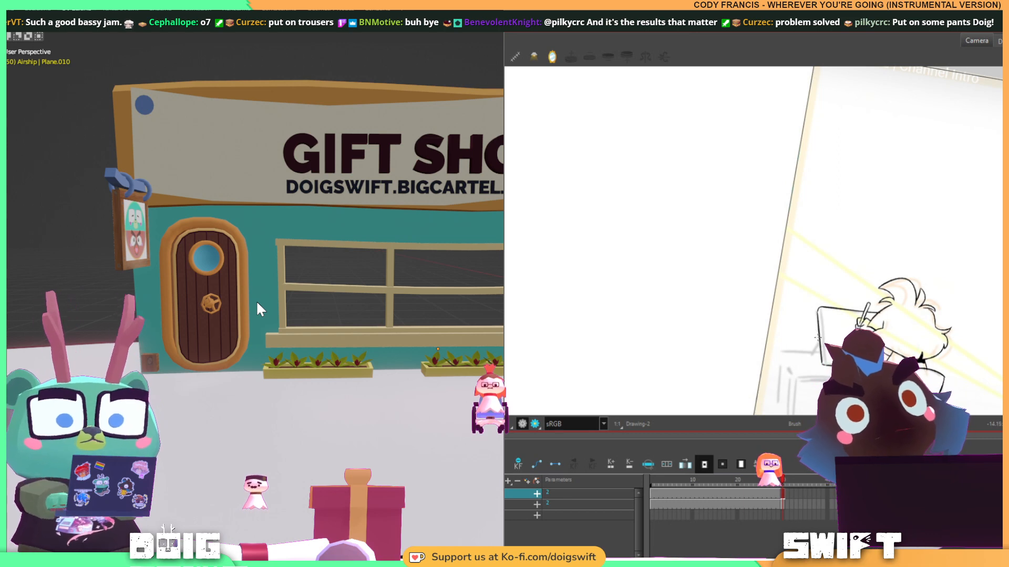